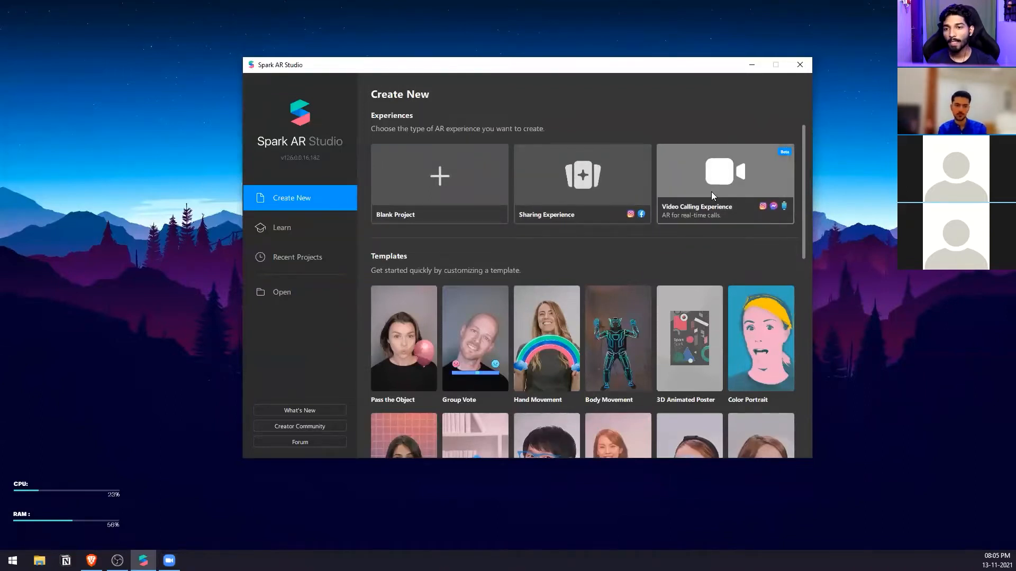
# Create a new project, maximize its window and enlarge the simulator preview
pyautogui.click(644, 197)
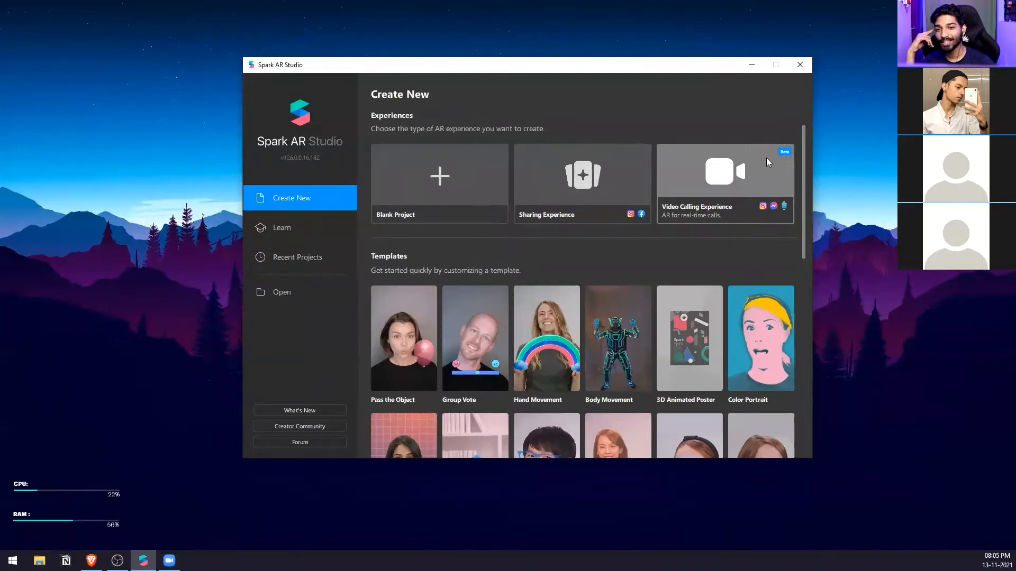
pyautogui.click(835, 63)
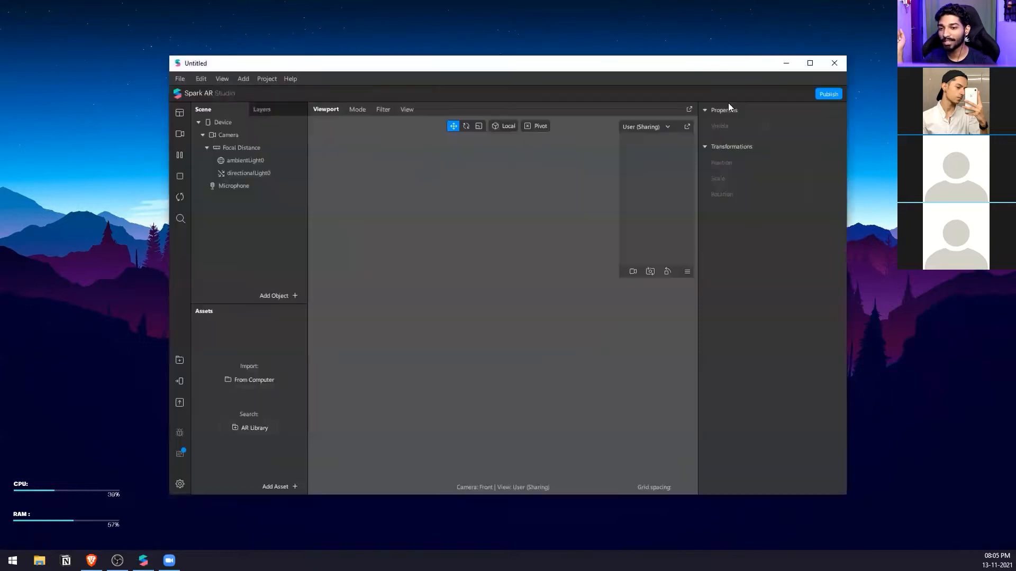
pyautogui.click(803, 62)
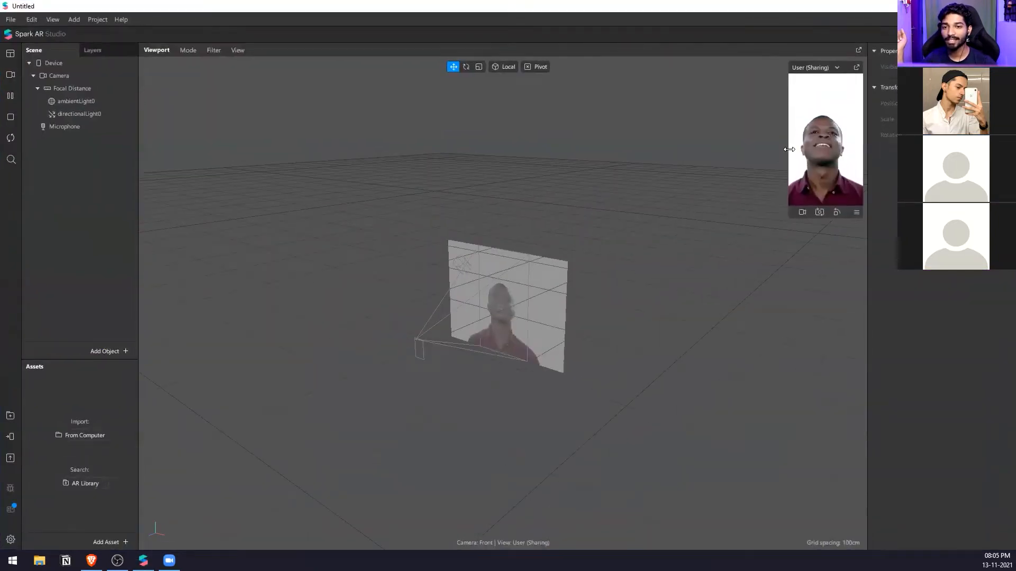
pyautogui.moveTo(727, 147); pyautogui.dragTo(644, 145)
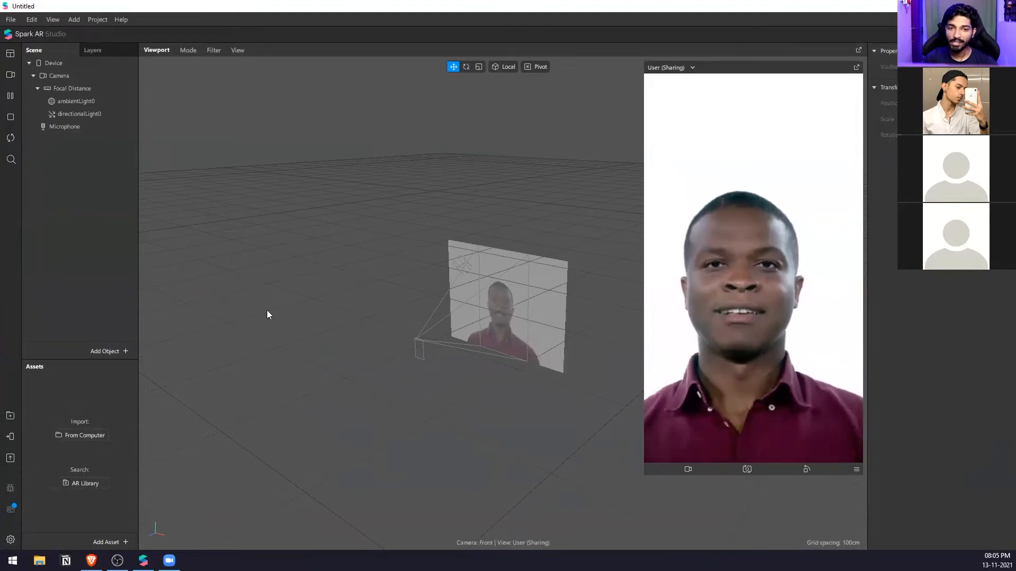
# Add a face tracker to the scene
pyautogui.rightClick(62, 187)
pyautogui.moveTo(90, 191)
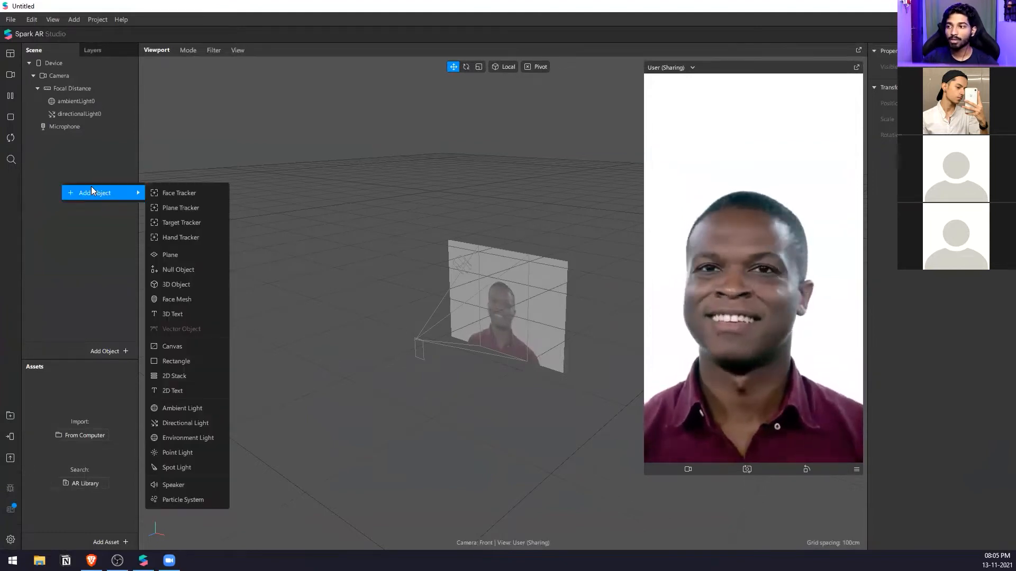
pyautogui.click(195, 197)
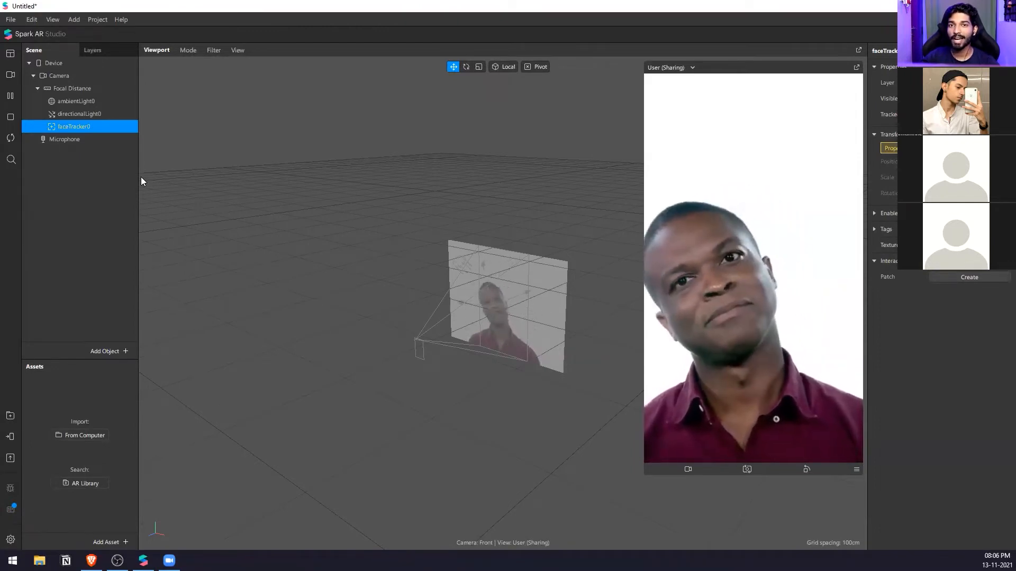
# Add a null object under the face tracker and rename it Container
pyautogui.rightClick(113, 129)
pyautogui.moveTo(163, 138)
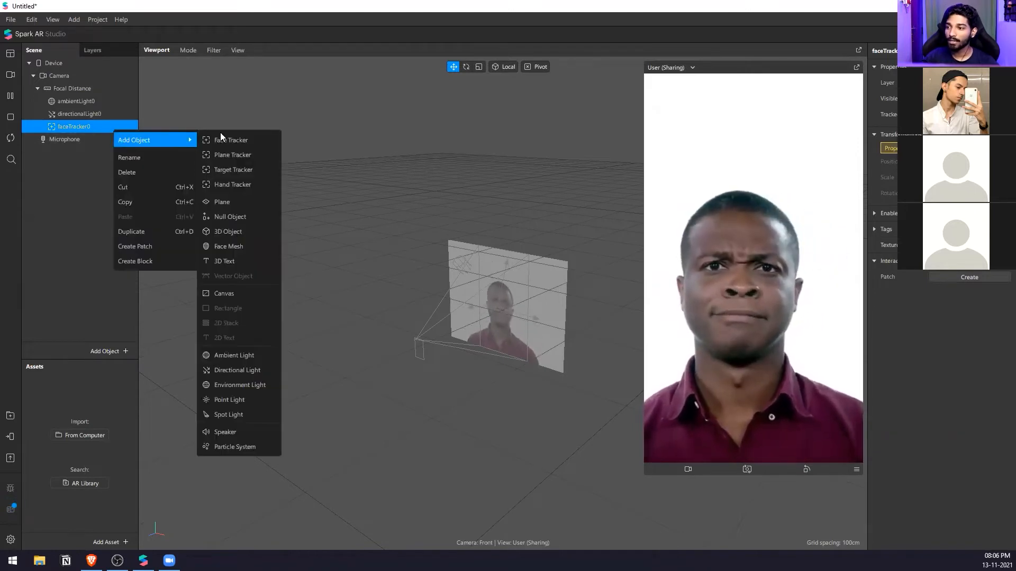
pyautogui.click(230, 217)
pyautogui.doubleClick(91, 141)
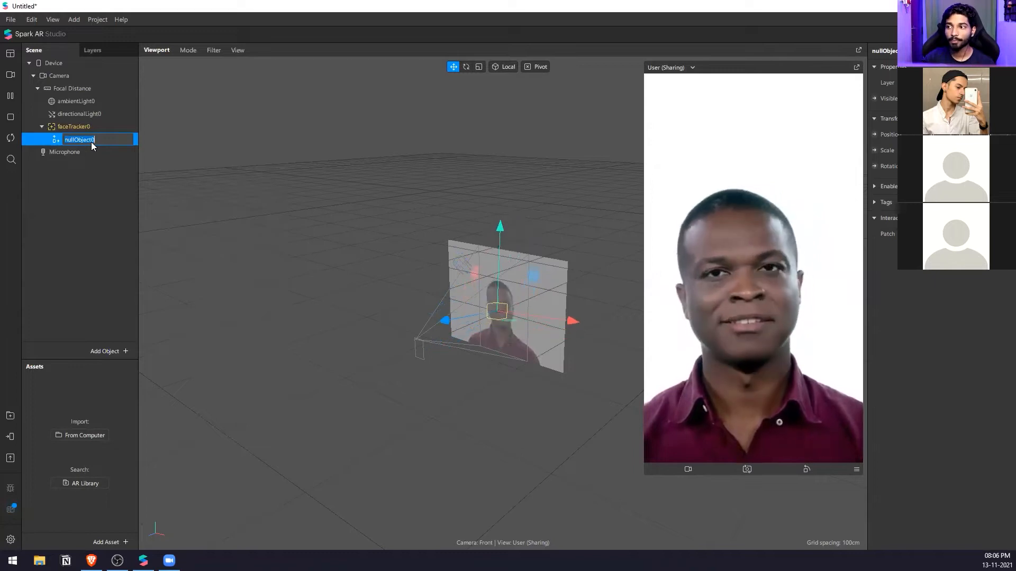
pyautogui.write('Container')
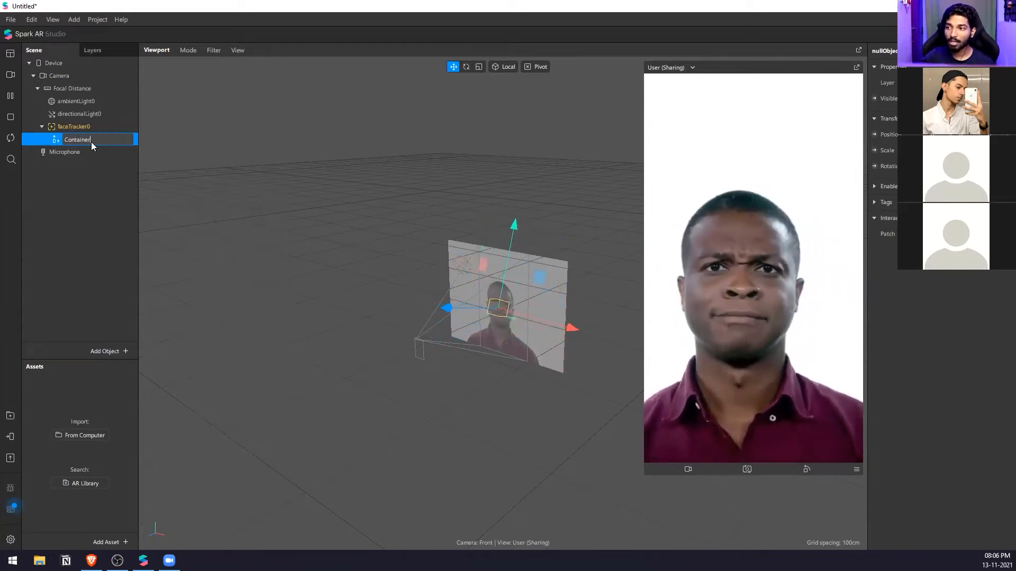
pyautogui.press('Return')
# Reduce the size of the simulator preview and add a plane inside the Container object
pyautogui.scroll(-3, 377, 267)
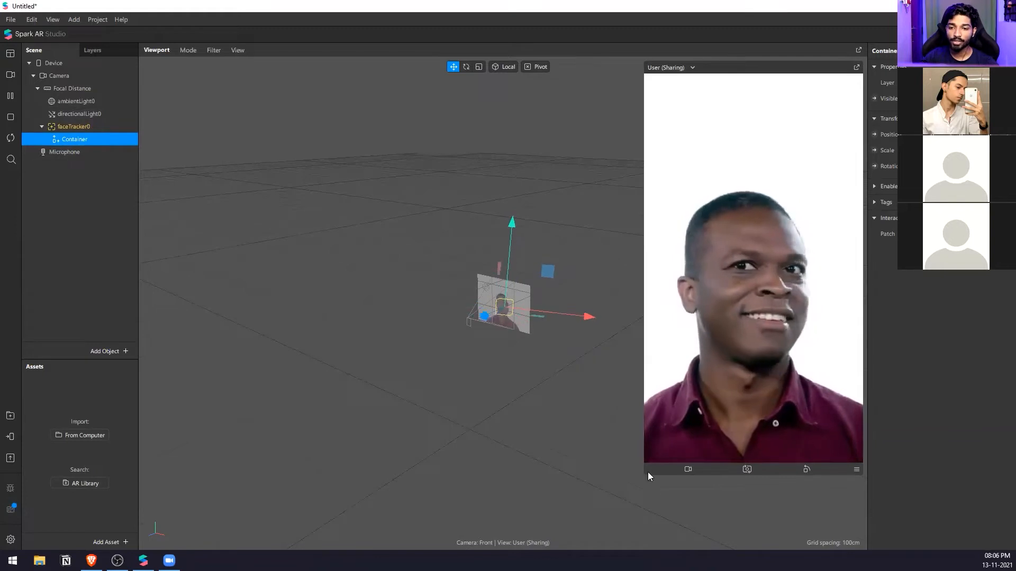
pyautogui.moveTo(646, 466); pyautogui.dragTo(685, 344)
pyautogui.rightClick(98, 144)
pyautogui.moveTo(170, 152)
pyautogui.click(224, 214)
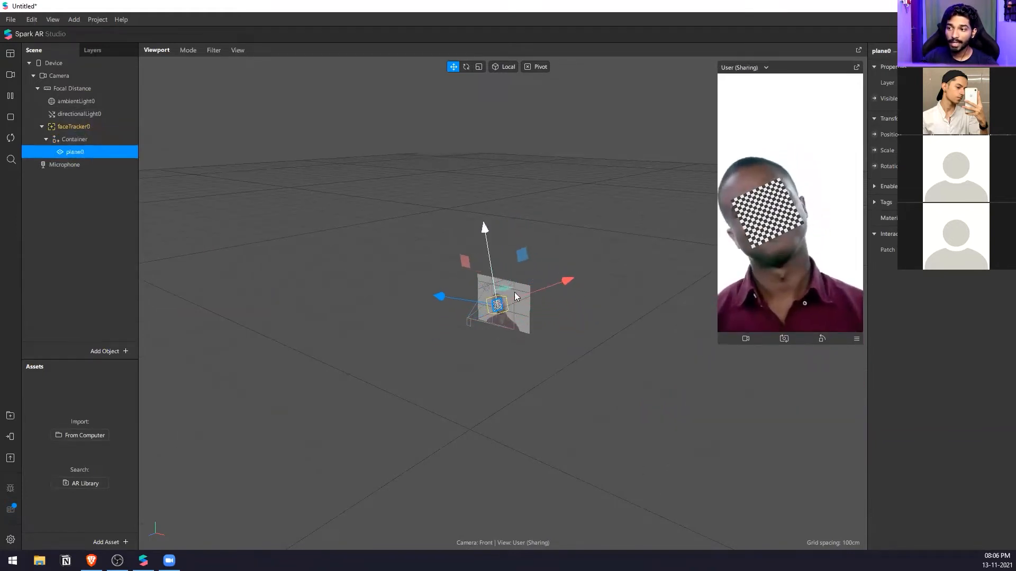
pyautogui.scroll(5, 567, 292)
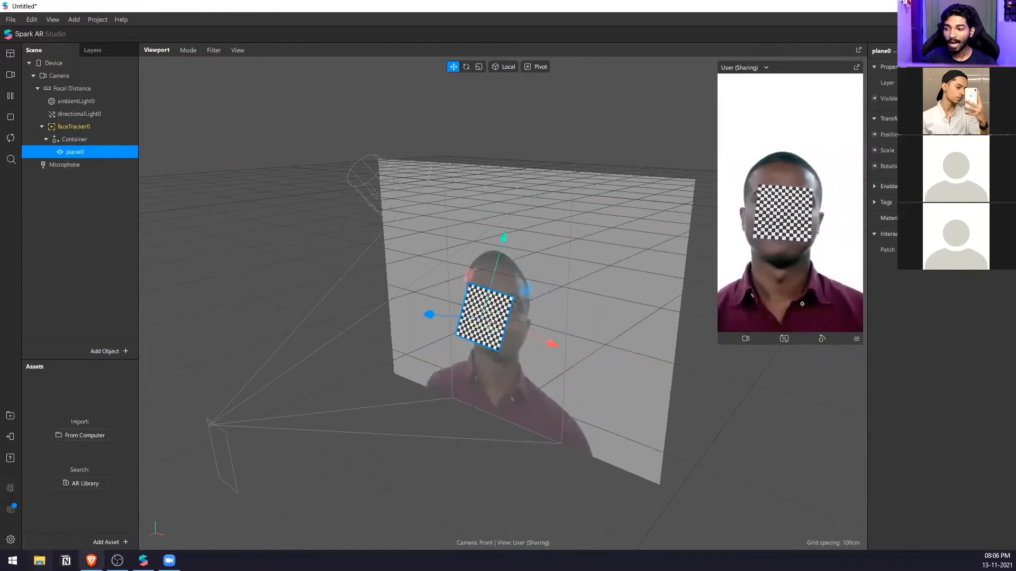
# Import title.png from the Assets folder inside Randomiser into the project and rename the texture Cover
pyautogui.hotkey('alt', 'Tab')
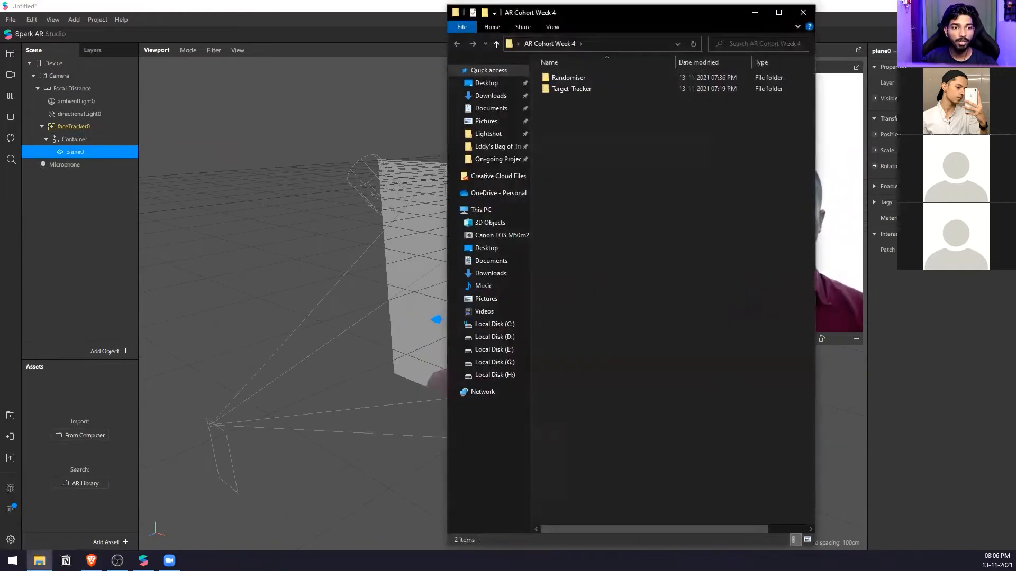
pyautogui.doubleClick(632, 78)
pyautogui.doubleClick(604, 78)
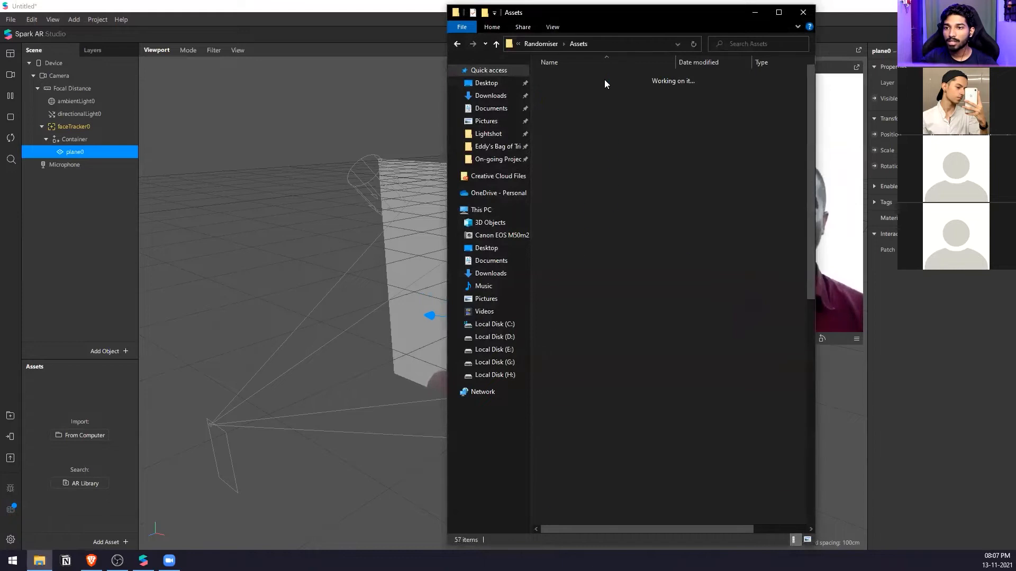
pyautogui.scroll(-5, 637, 273)
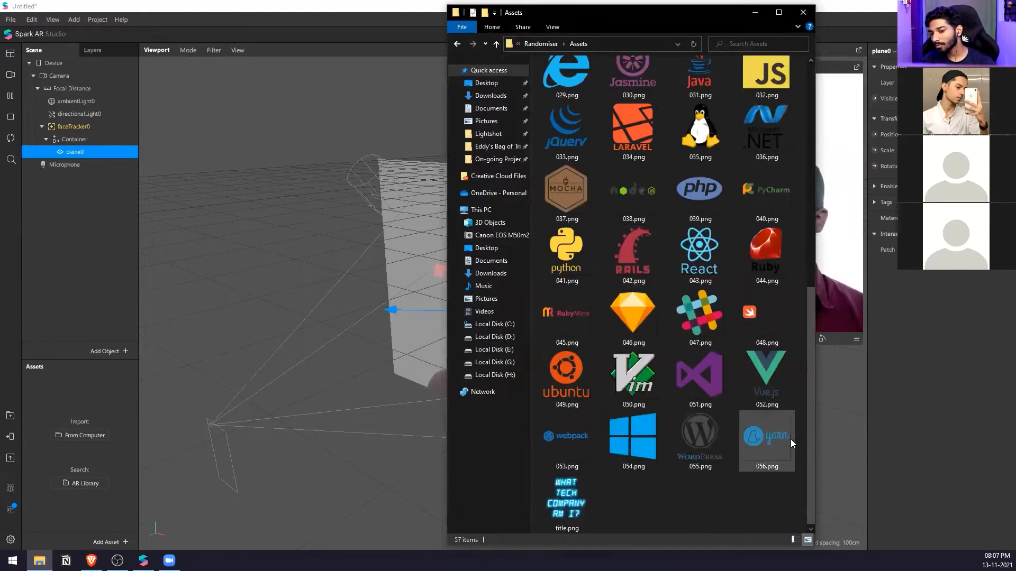
pyautogui.moveTo(795, 439); pyautogui.dragTo(557, 100)
pyautogui.scroll(5, 580, 142)
pyautogui.scroll(-5, 553, 124)
pyautogui.click(580, 509)
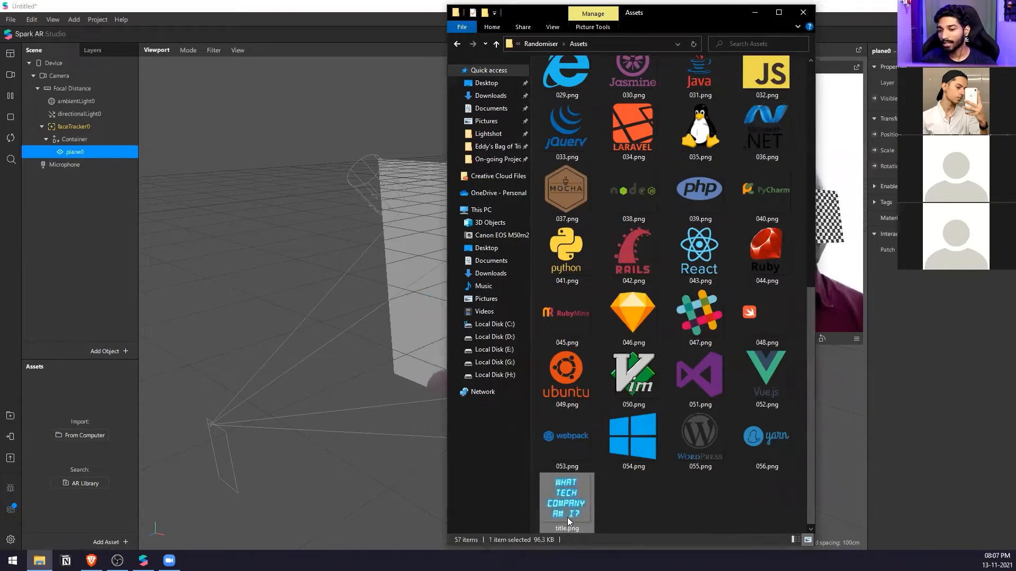
pyautogui.moveTo(558, 514); pyautogui.dragTo(103, 408)
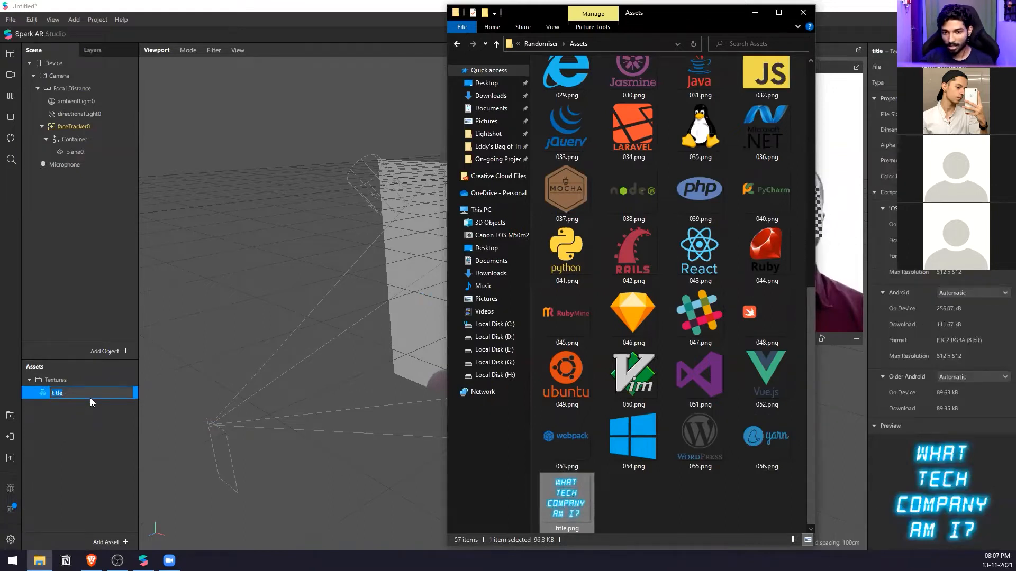
pyautogui.write('Cover')
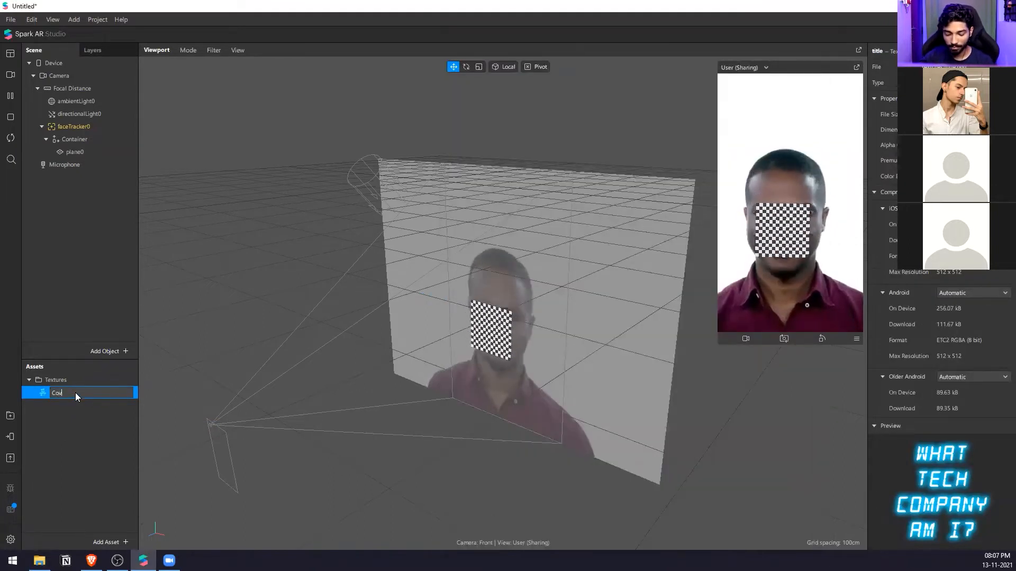
pyautogui.press('Return')
# Rename the plane Cover and give it a new material, also named Cover, that uses the Cover texture
pyautogui.click(87, 153)
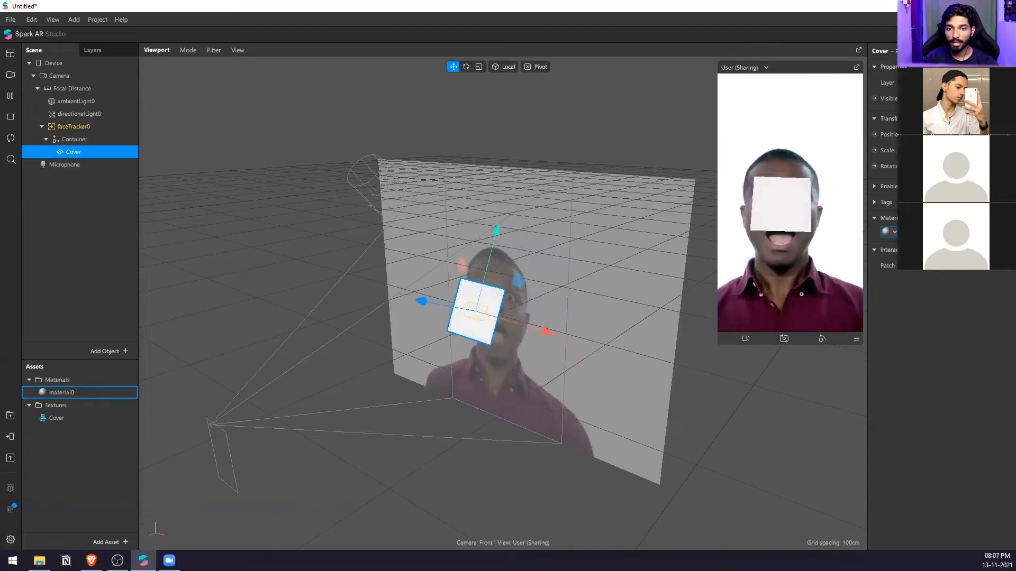
pyautogui.click(61, 392)
pyautogui.click(952, 98)
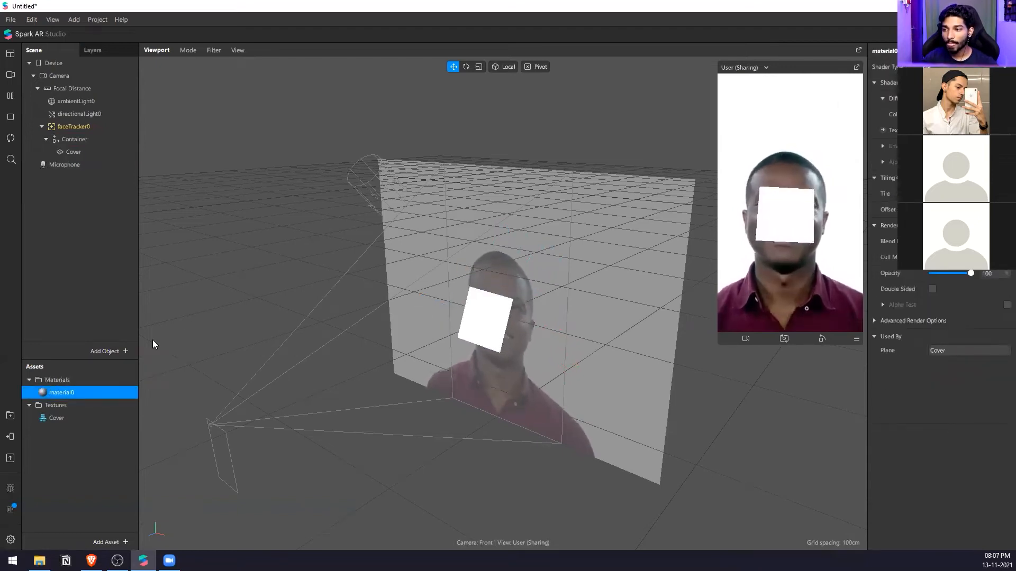
pyautogui.doubleClick(65, 391)
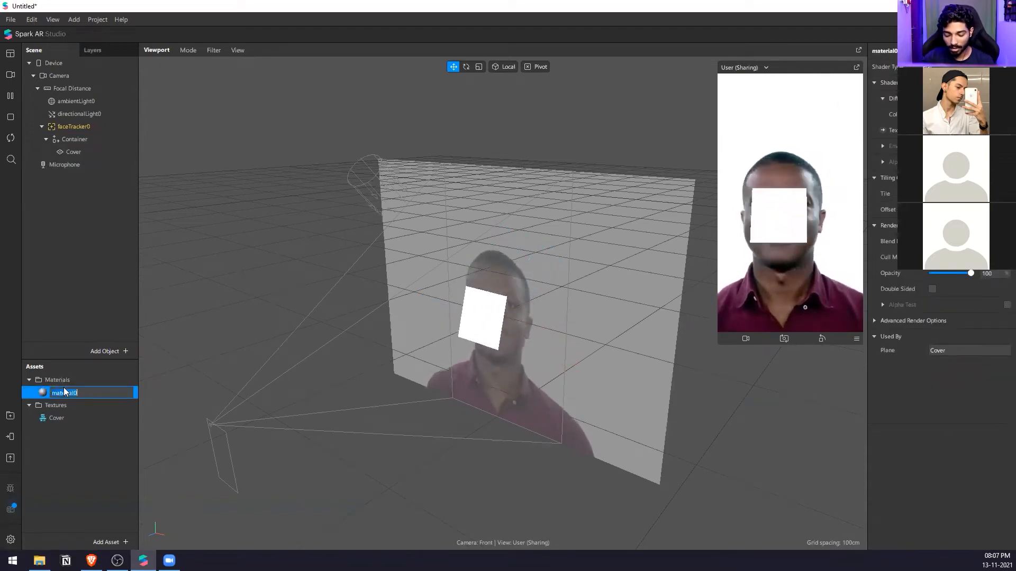
pyautogui.write('Cover')
pyautogui.press('Return')
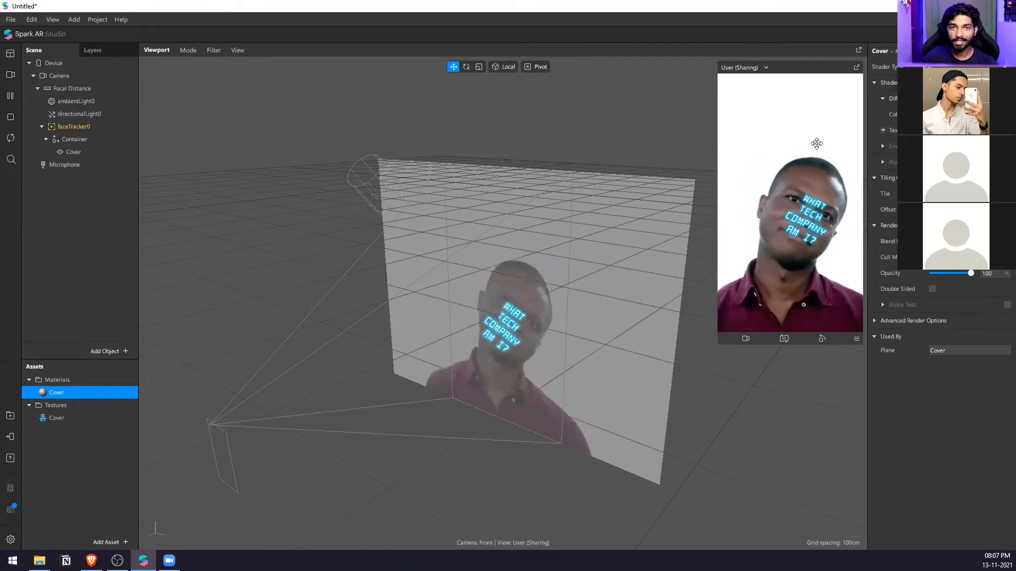
# Add a second plane inside the Container object and rename it Randomiser
pyautogui.click(64, 149)
pyautogui.click(73, 140)
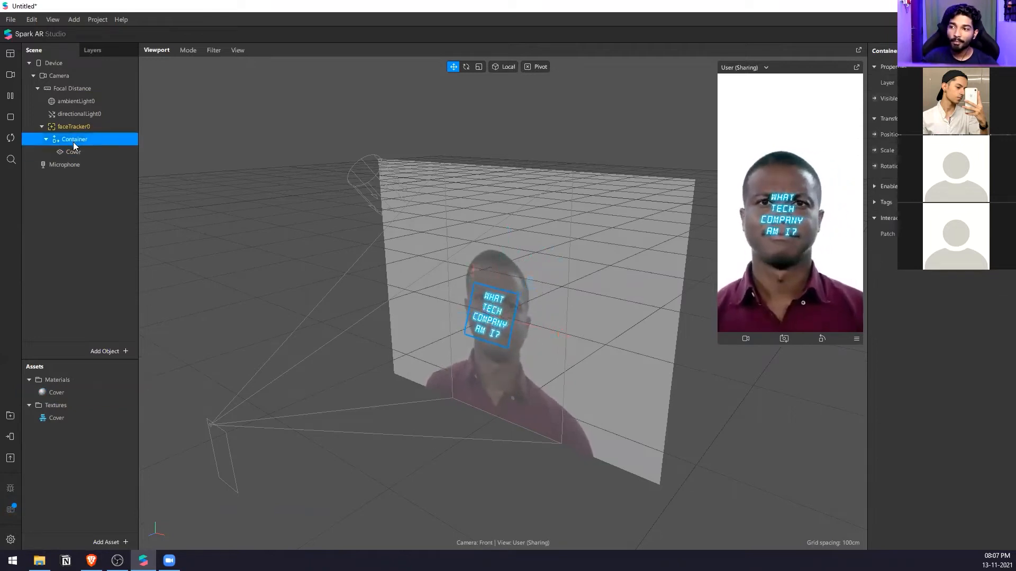
pyautogui.rightClick(75, 142)
pyautogui.moveTo(104, 150)
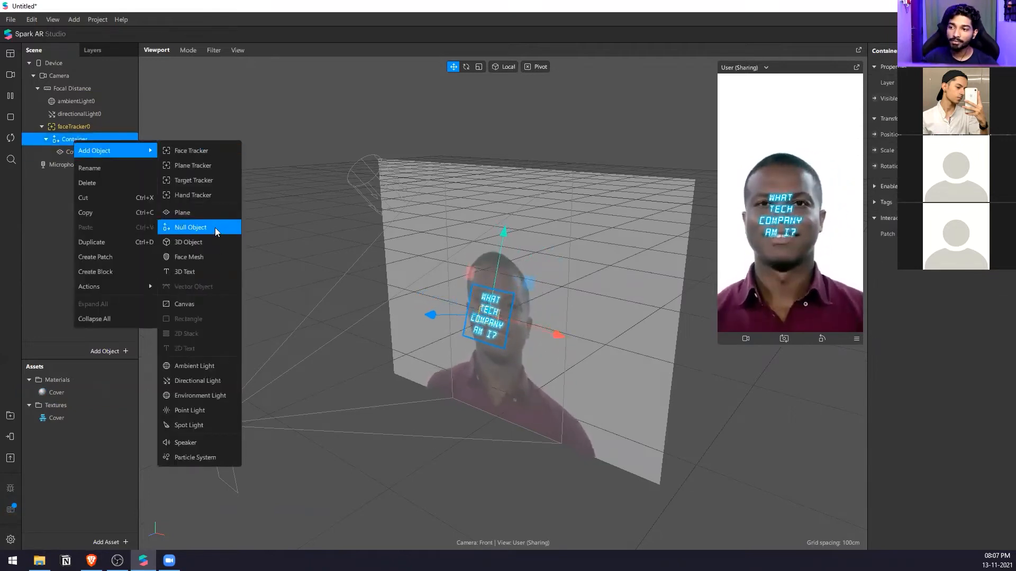
pyautogui.click(190, 211)
pyautogui.doubleClick(84, 164)
pyautogui.write('Randomiser')
pyautogui.press('Return')
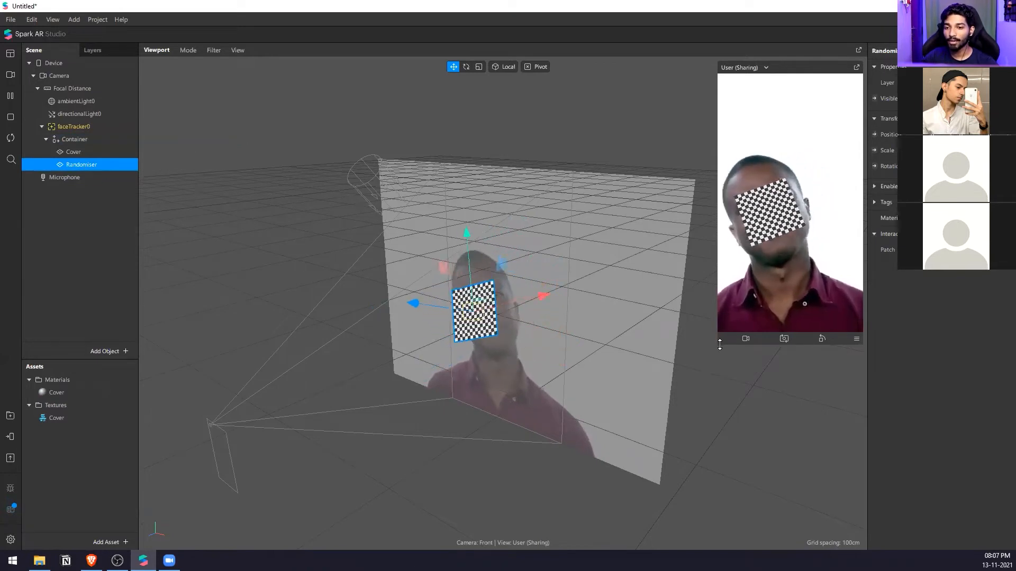
# Save the project as Radomiser in the Randomiser folder and dismiss the satisfaction survey
pyautogui.click(10, 20)
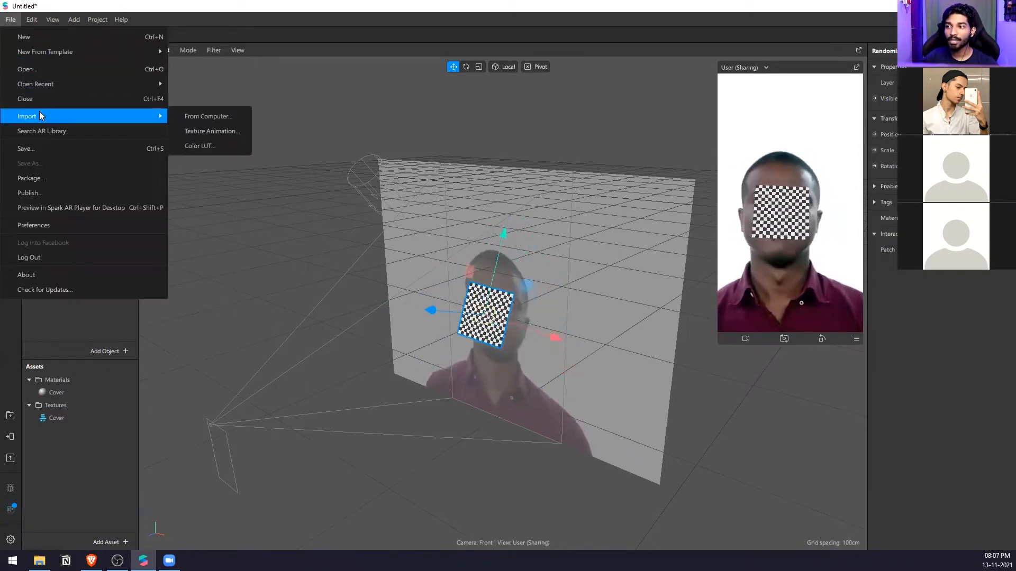
pyautogui.click(41, 154)
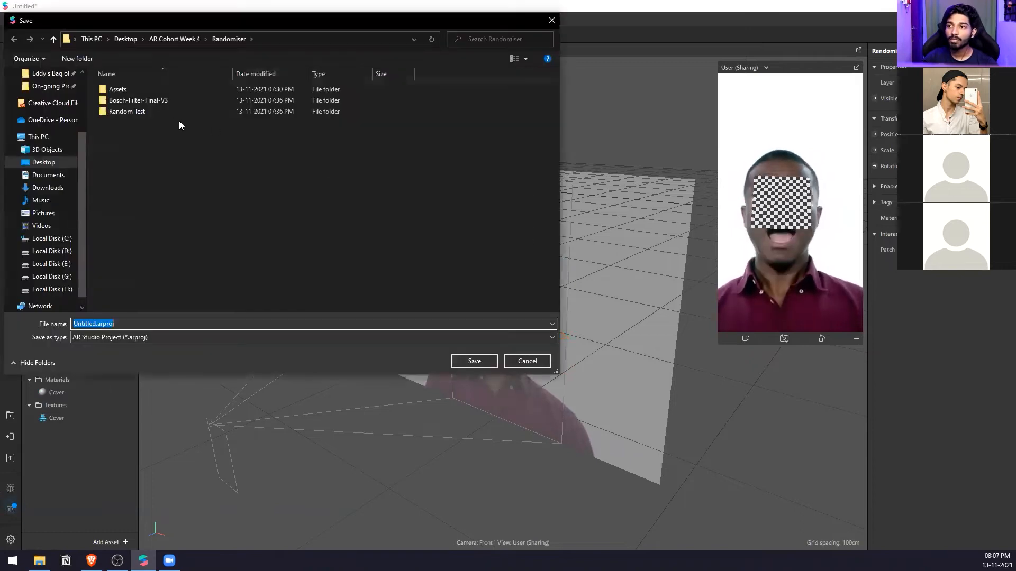
pyautogui.write('Ra')
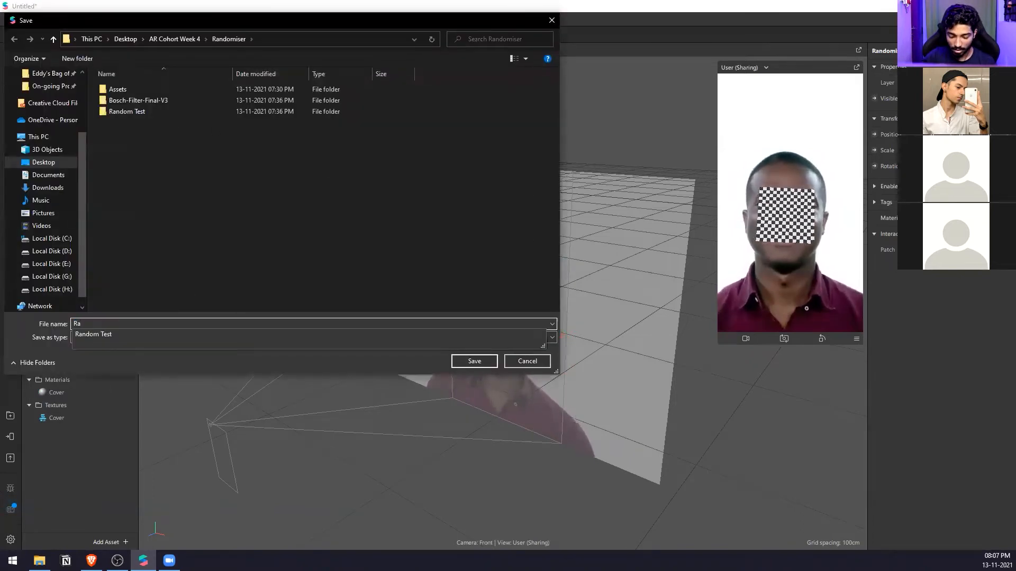
pyautogui.write('ndomiser')
pyautogui.press('Return')
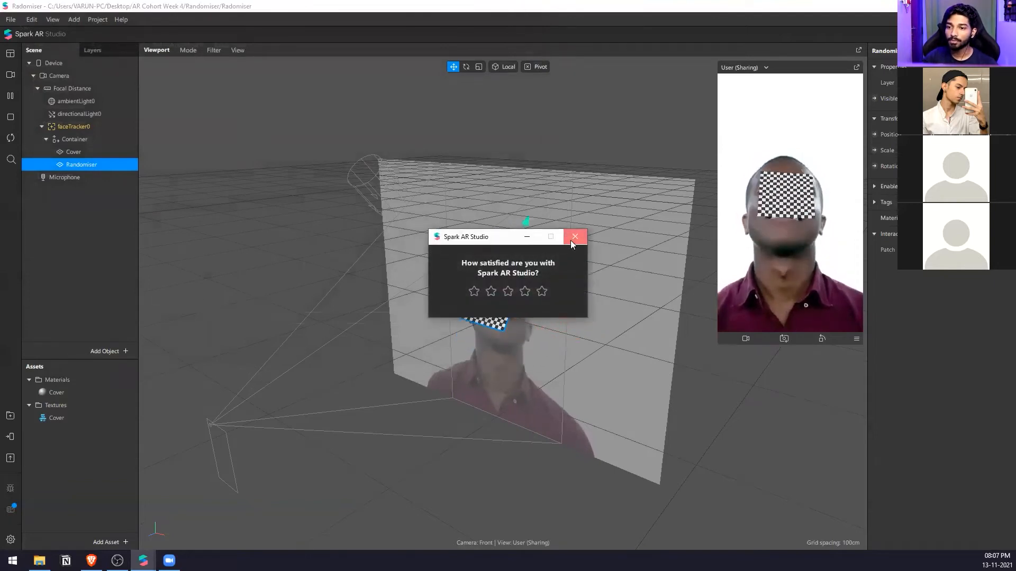
pyautogui.click(573, 233)
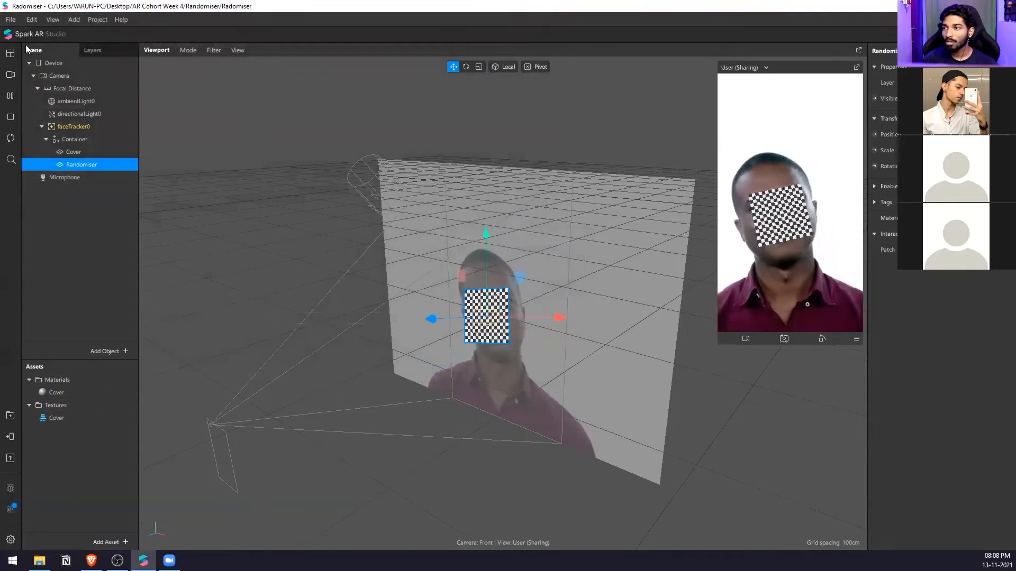
# Show the Patch Editor and add an animation sequence asset named Random Images
pyautogui.click(10, 54)
pyautogui.click(51, 63)
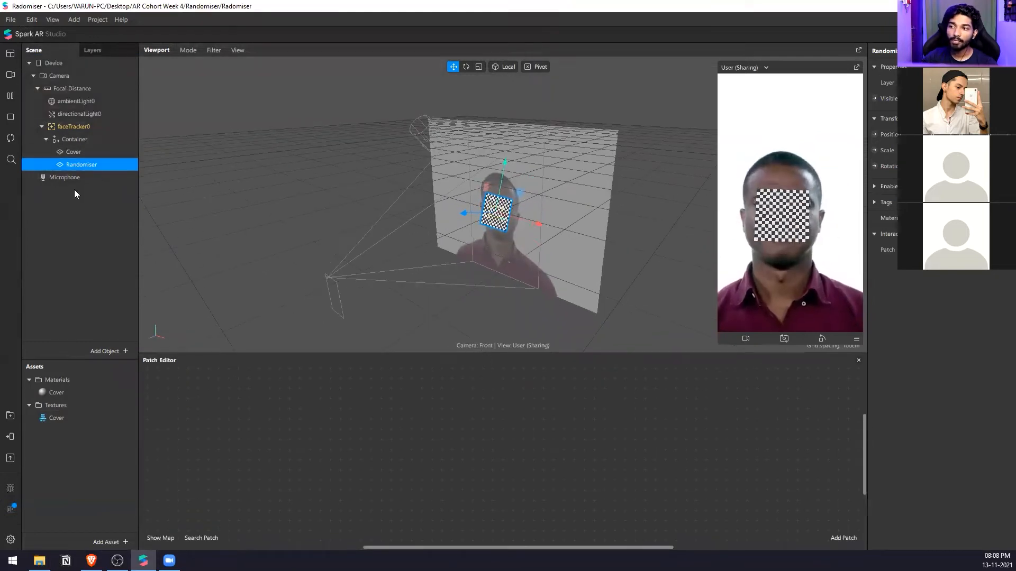
pyautogui.click(115, 542)
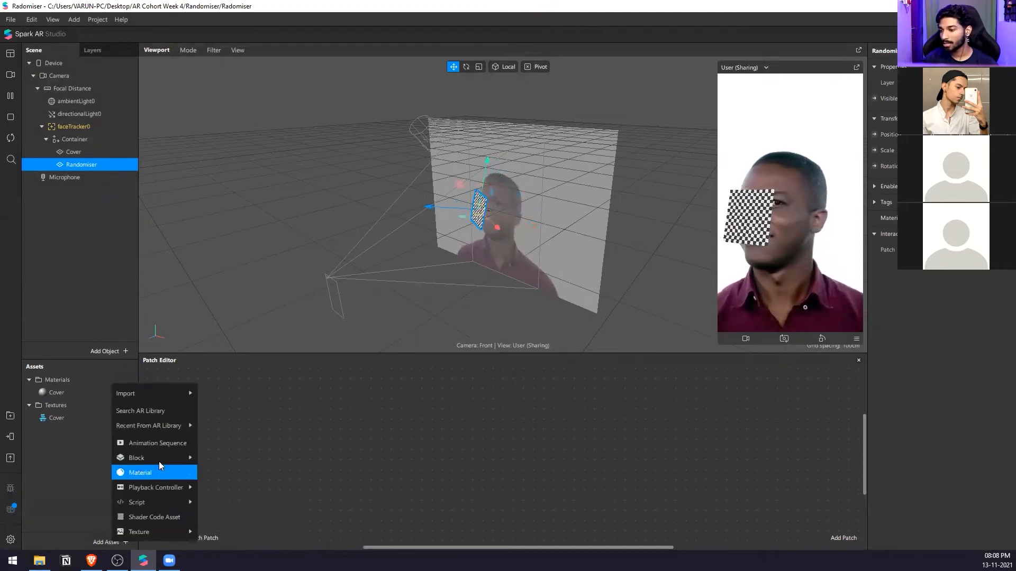
pyautogui.click(172, 445)
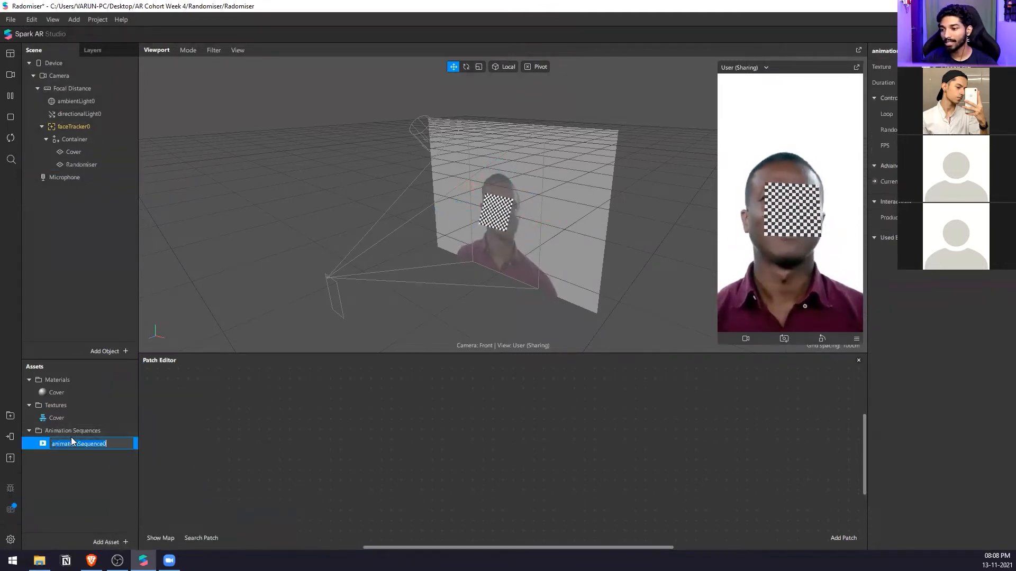
pyautogui.write('ra')
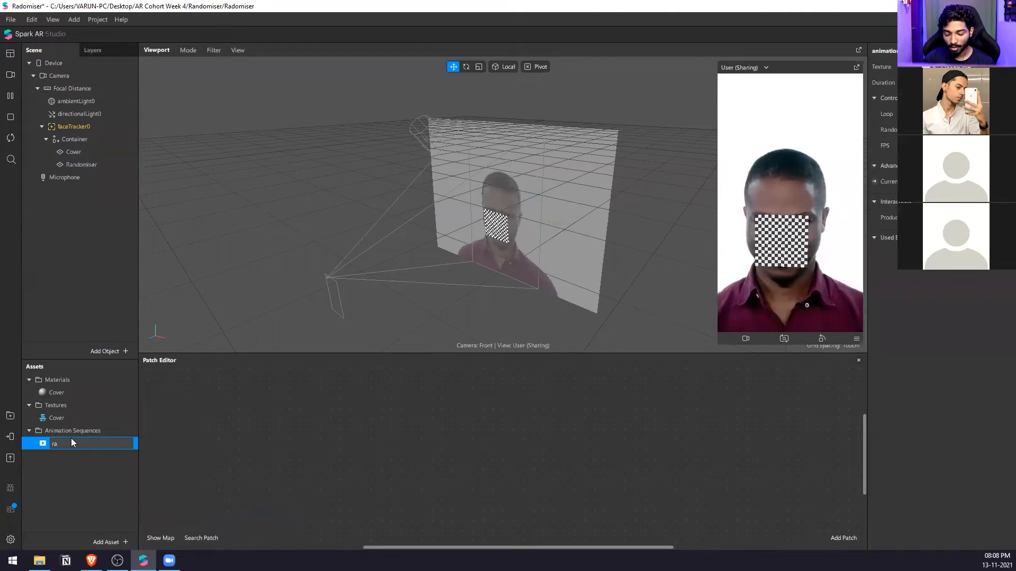
pyautogui.write('ndomImages')
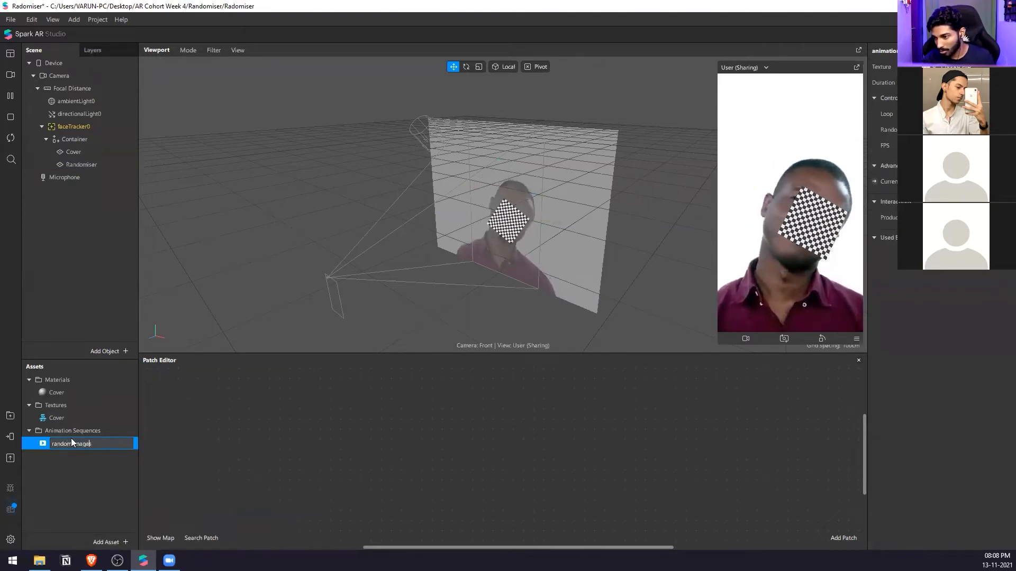
pyautogui.press('Home')
pyautogui.press('Delete')
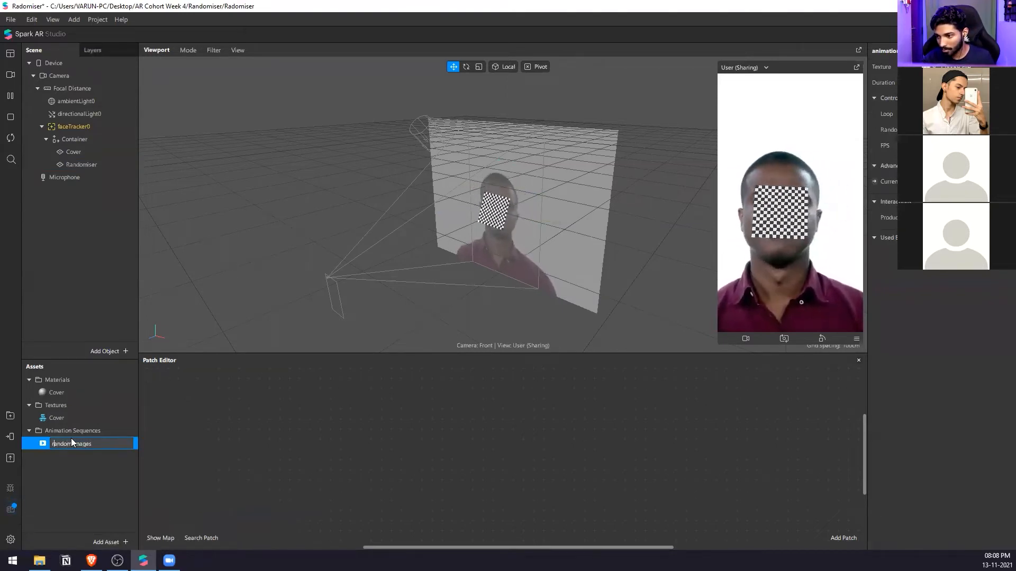
pyautogui.write('R')
pyautogui.press('Return')
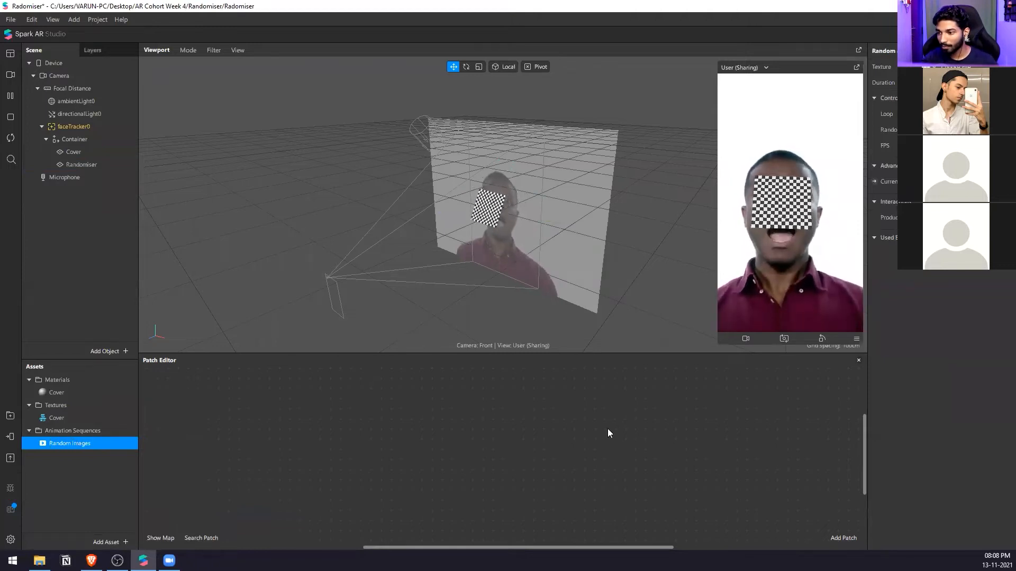
# Import the logo images 001.png to 056.png from Randomiser's Assets folder as the Random Images sequence's texture
pyautogui.click(944, 67)
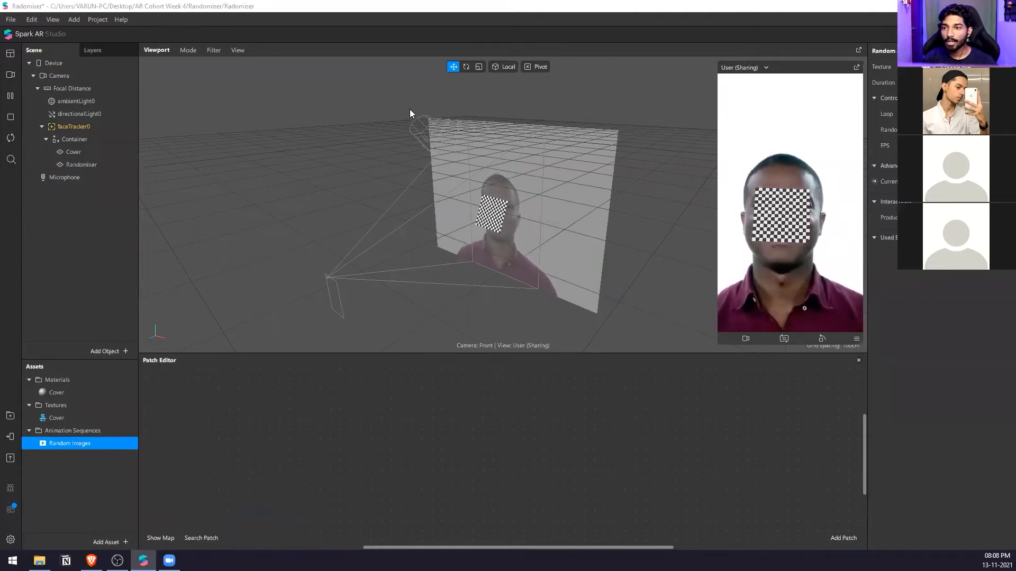
pyautogui.click(124, 101)
pyautogui.scroll(-4, 182, 176)
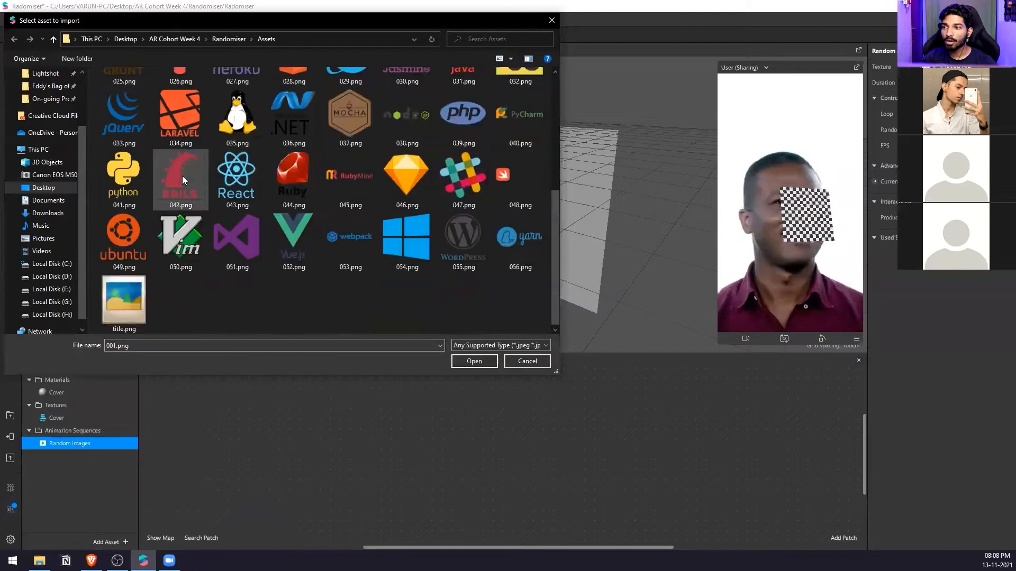
pyautogui.keyDown('shift'); pyautogui.click(511, 258); pyautogui.keyUp('shift')
pyautogui.click(460, 362)
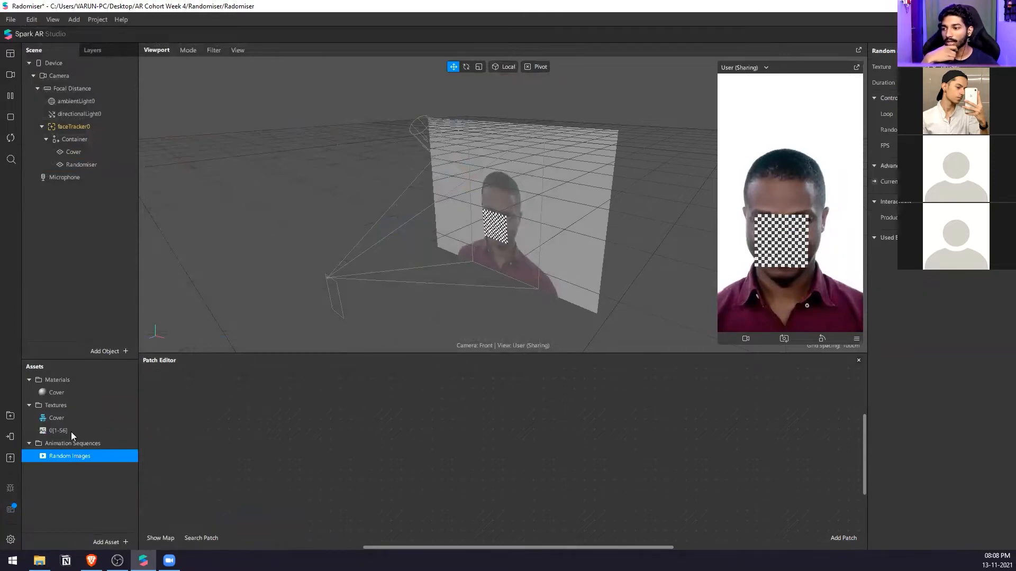
# Try to rename the imported 0[1-56] texture Random Images
pyautogui.click(73, 430)
pyautogui.click(61, 427)
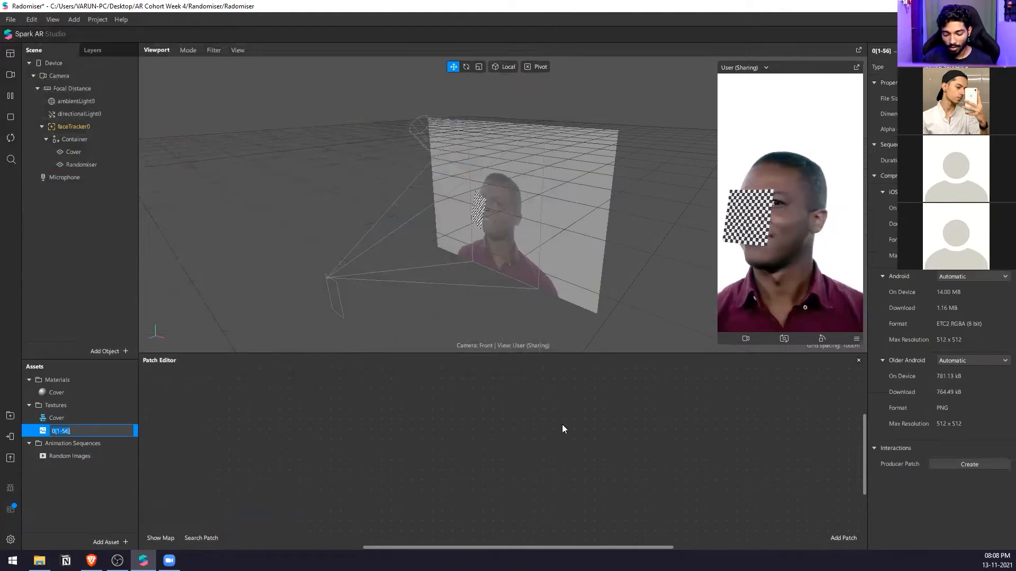
pyautogui.write('Rando')
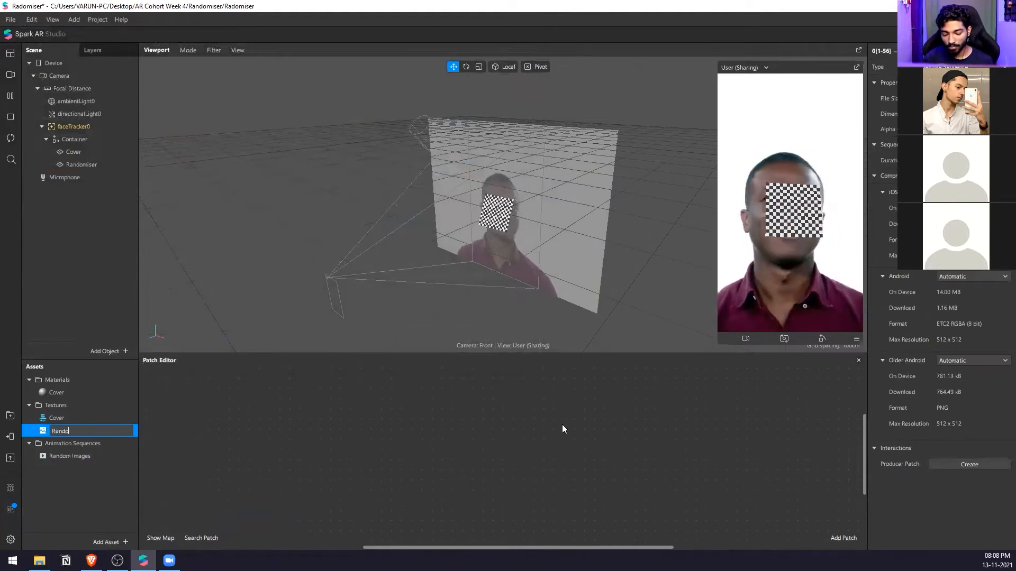
pyautogui.write('m Images')
pyautogui.press('Return')
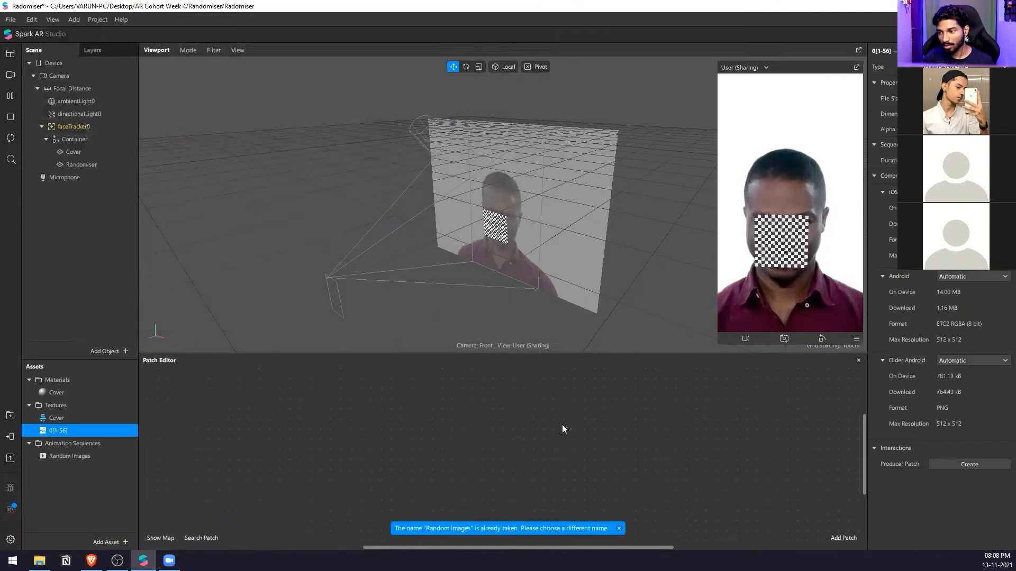
# Rename the 0[1-56] texture Images and set its compression to None for iOS, Android and Older Android
pyautogui.doubleClick(59, 431)
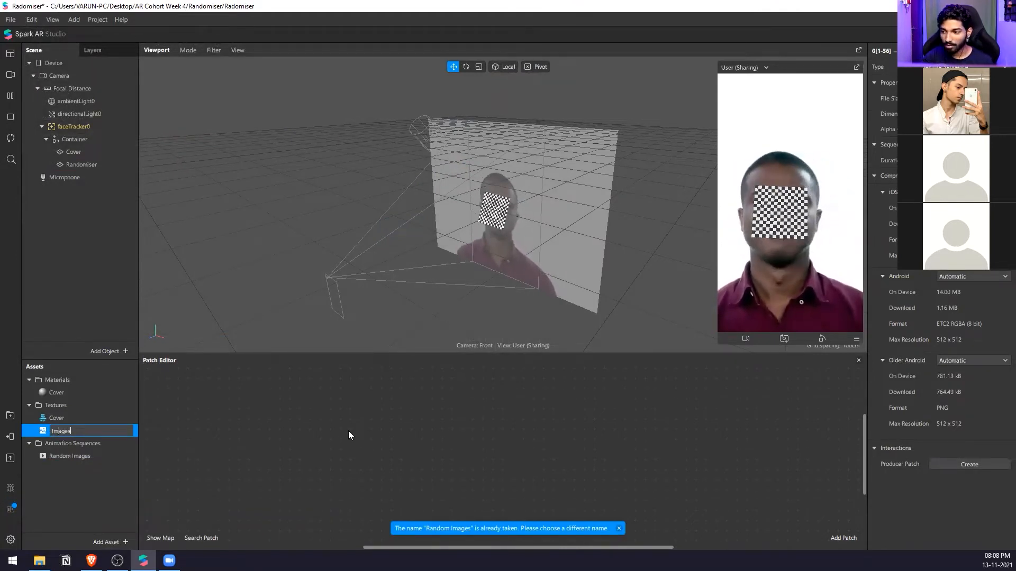
pyautogui.press('Return')
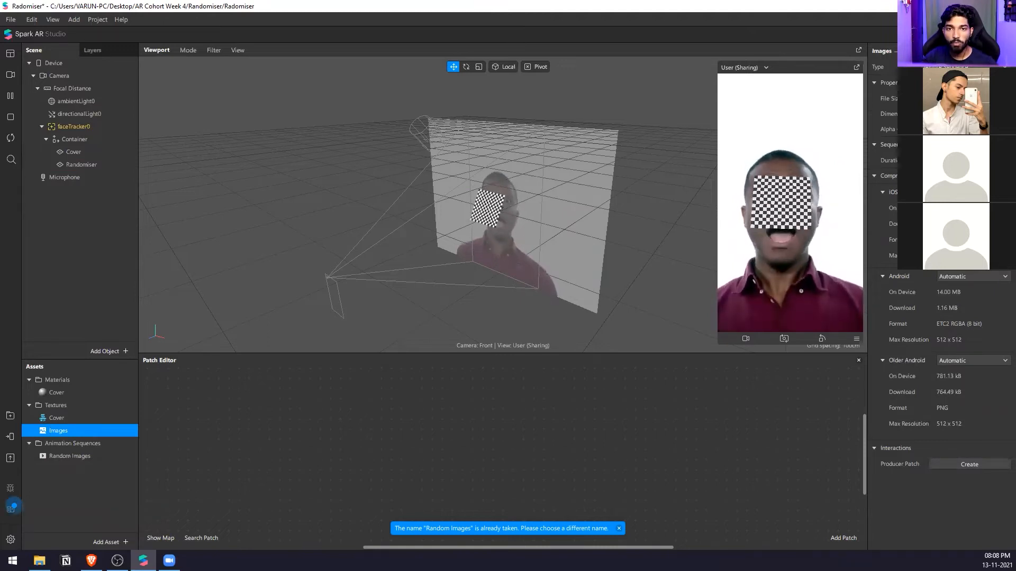
pyautogui.scroll(-2, 938, 344)
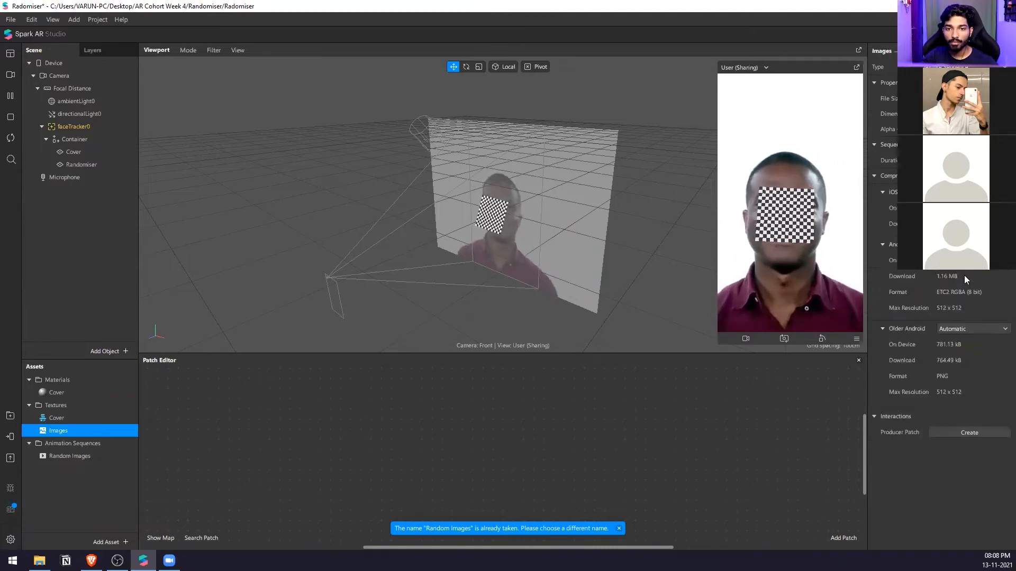
pyautogui.click(965, 271)
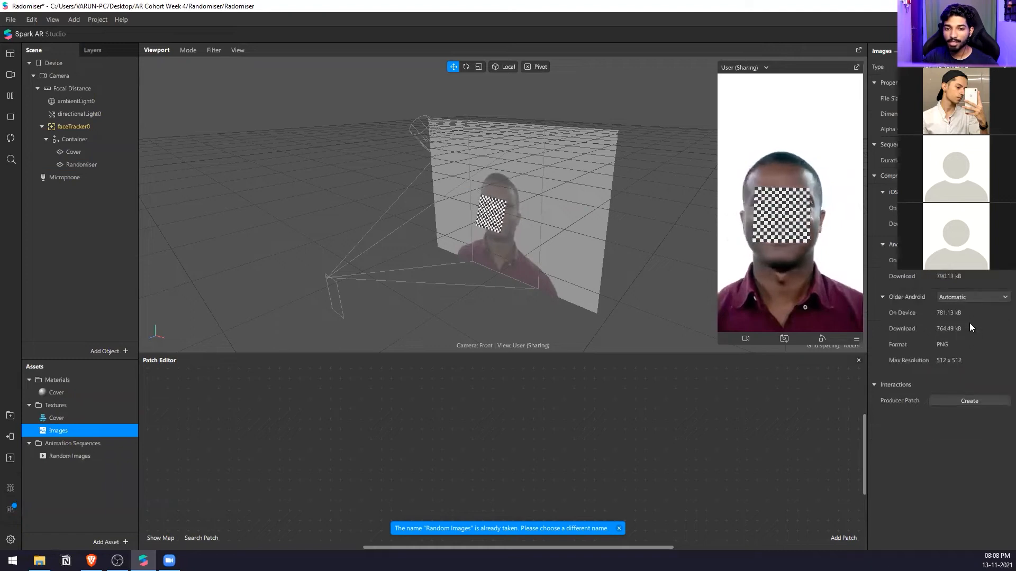
pyautogui.click(966, 298)
pyautogui.click(961, 319)
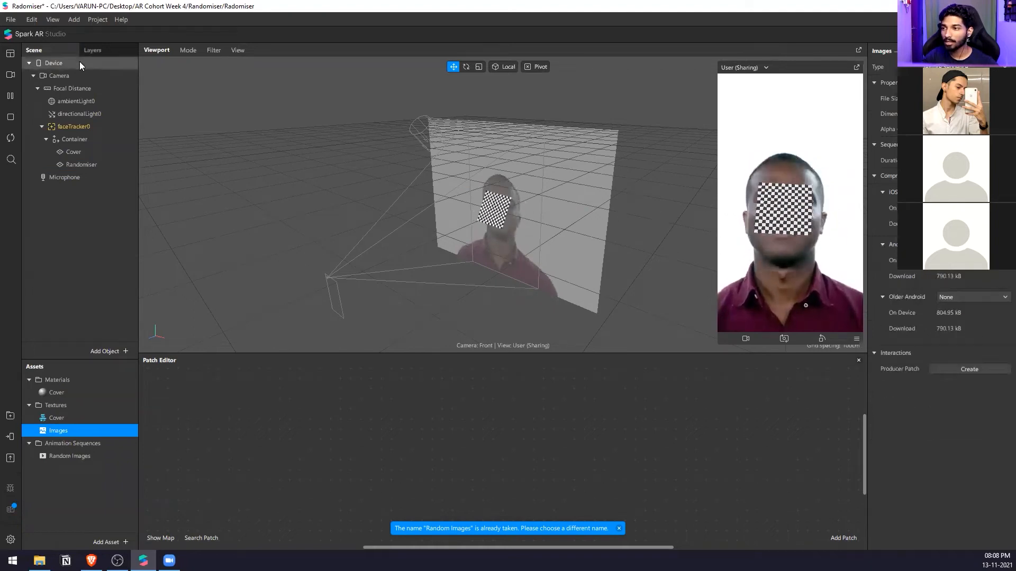
# Set the project's default compression method to None and the automatic compression quality to 100%
pyautogui.click(94, 21)
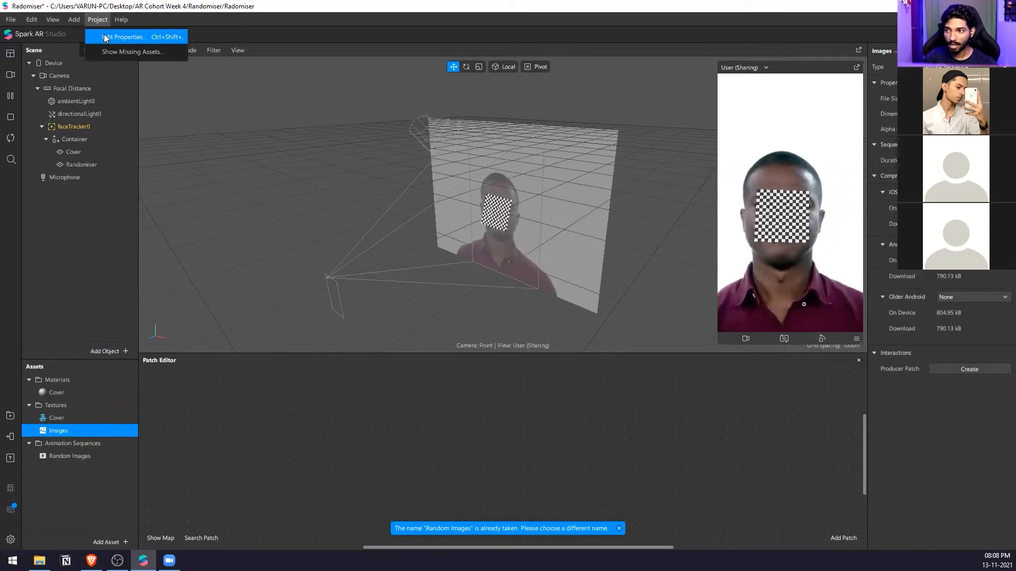
pyautogui.click(104, 36)
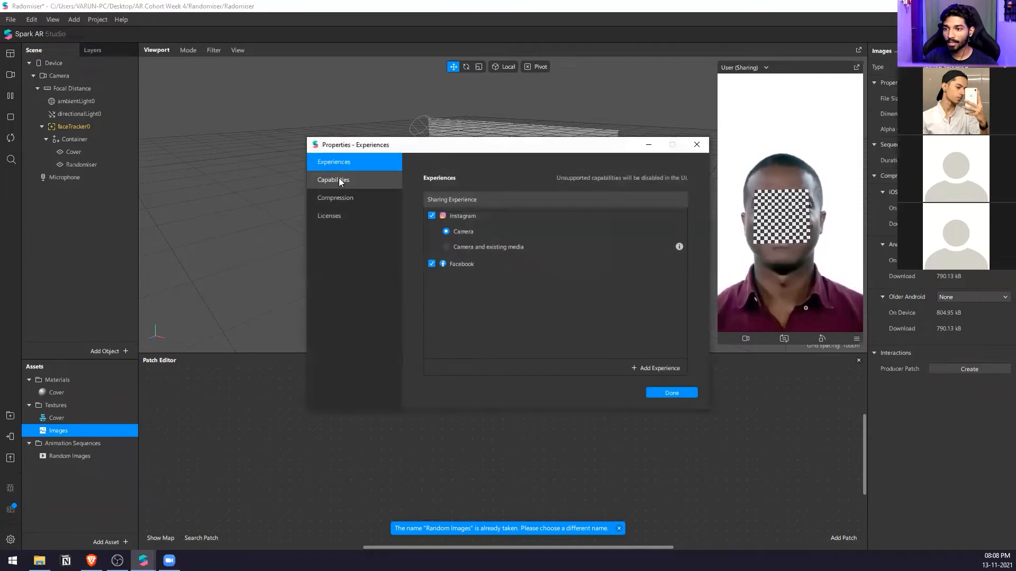
pyautogui.click(370, 180)
pyautogui.click(353, 197)
pyautogui.moveTo(545, 252); pyautogui.dragTo(624, 251)
pyautogui.click(556, 181)
pyautogui.click(532, 195)
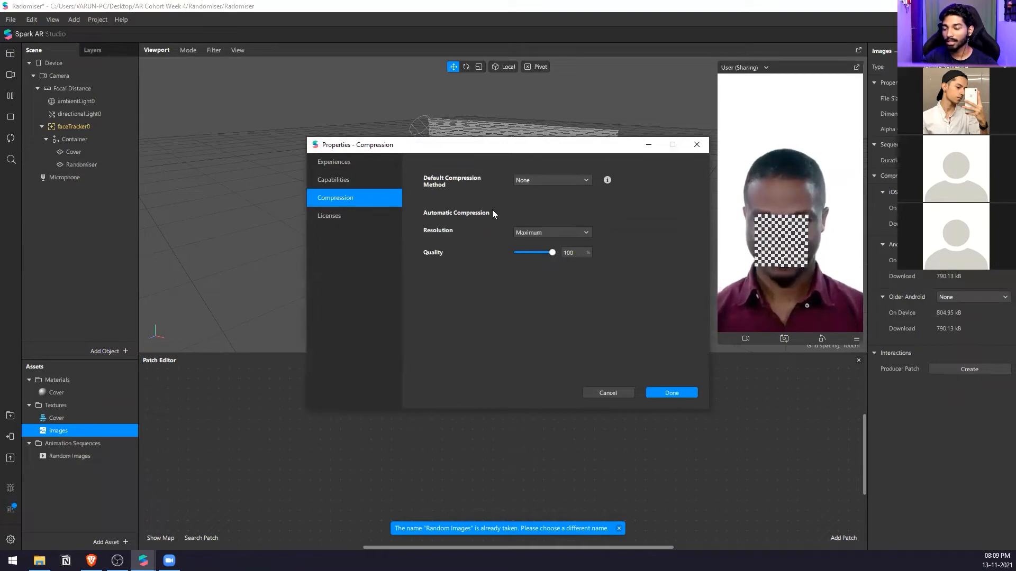
pyautogui.click(671, 392)
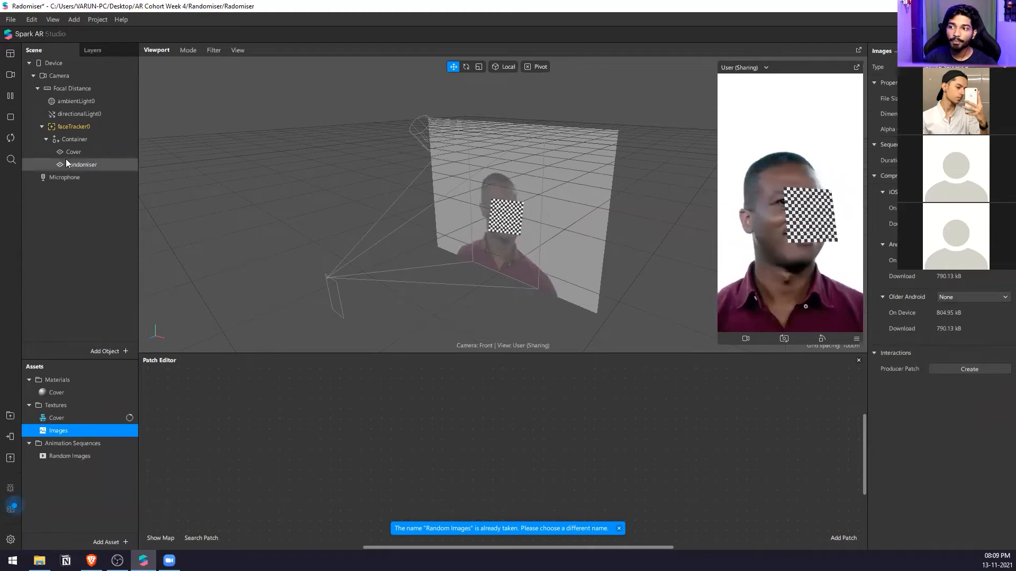
# Open Crushee, look over its resize, convert and quality options, and close it again
pyautogui.press('super')
pyautogui.write('crus')
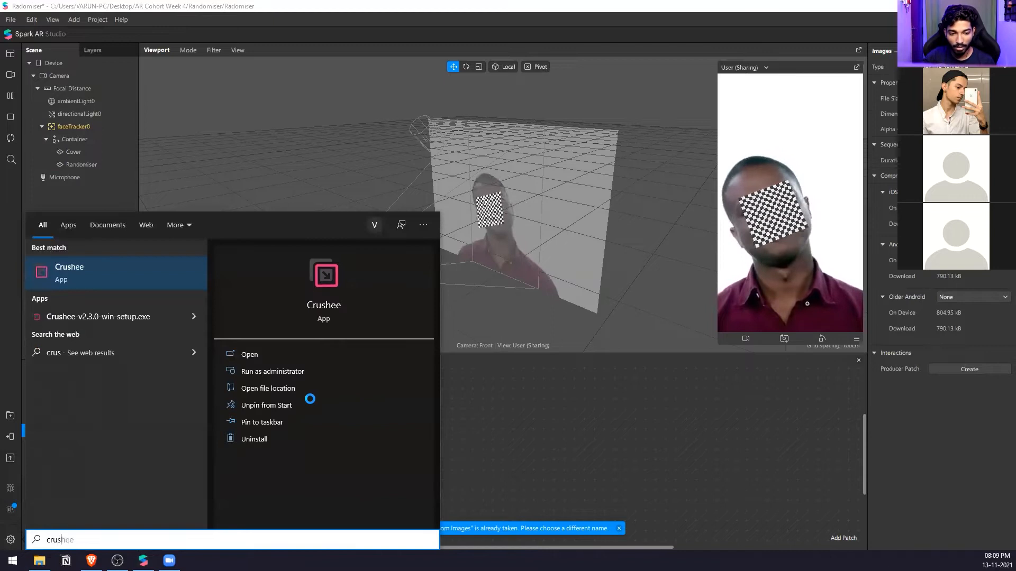
pyautogui.press('Return')
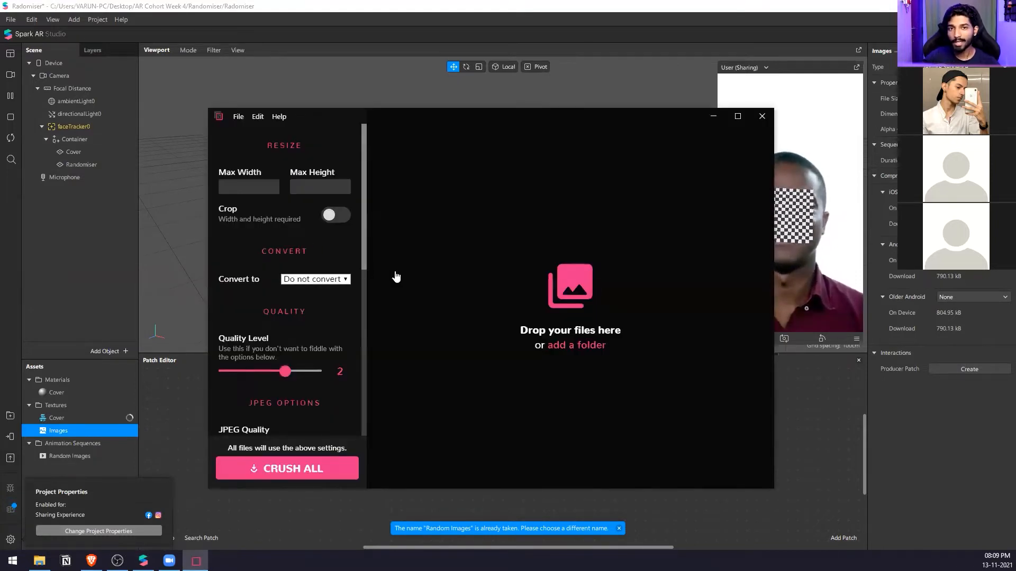
pyautogui.scroll(-1, 355, 336)
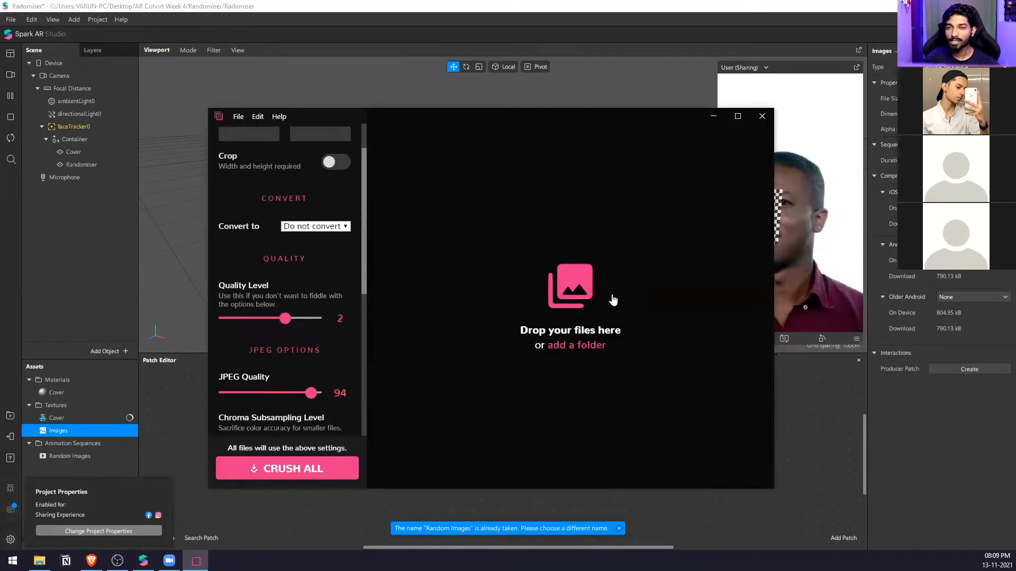
pyautogui.scroll(1, 346, 283)
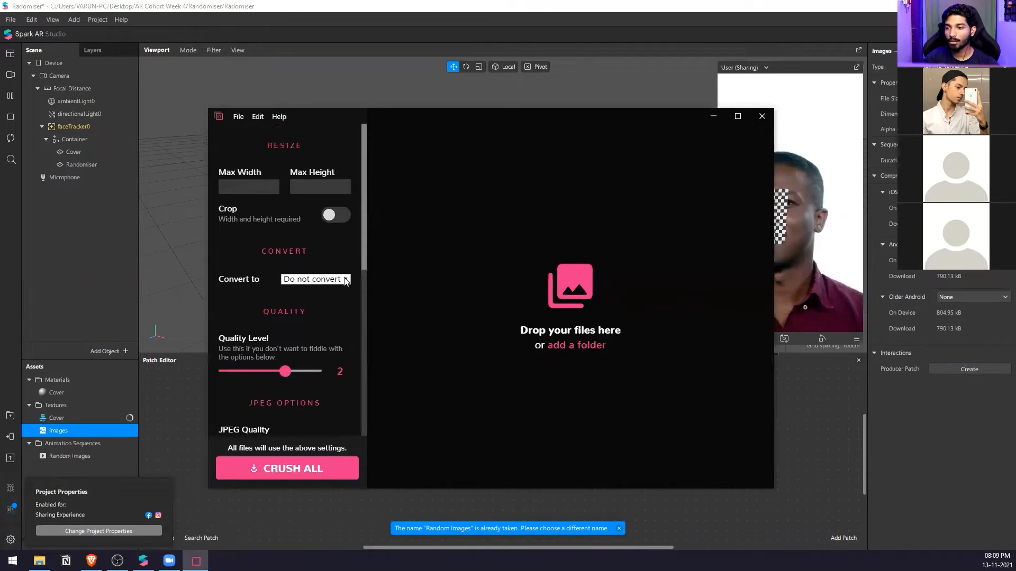
pyautogui.click(761, 117)
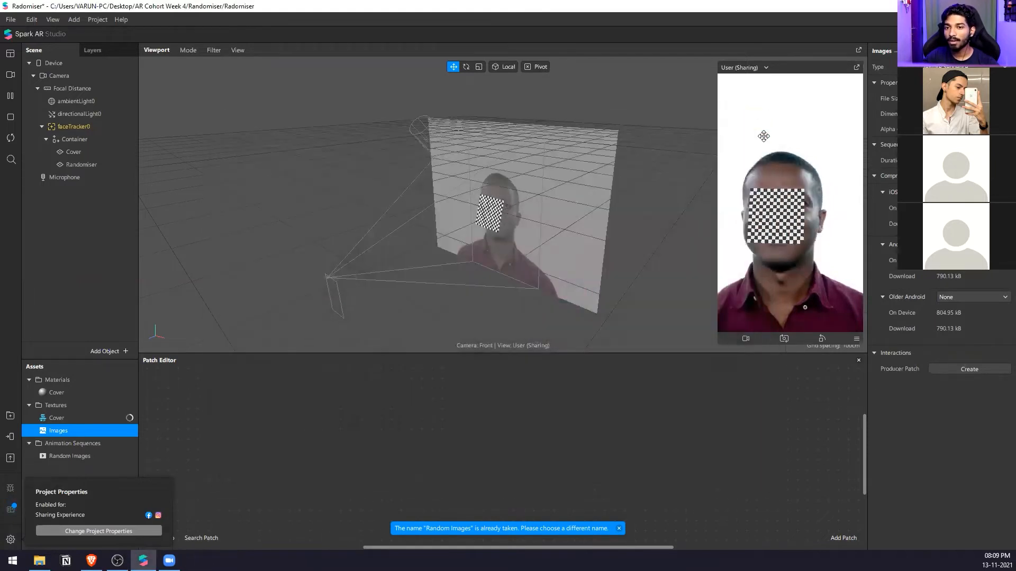
# Set the Cover texture's Older Android compression to None
pyautogui.click(109, 421)
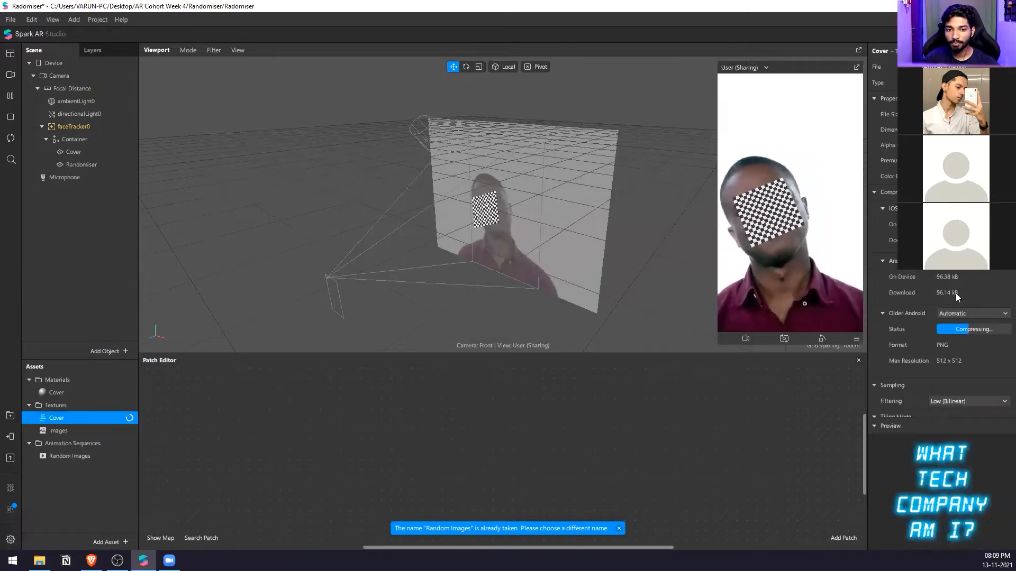
pyautogui.click(957, 315)
pyautogui.click(956, 337)
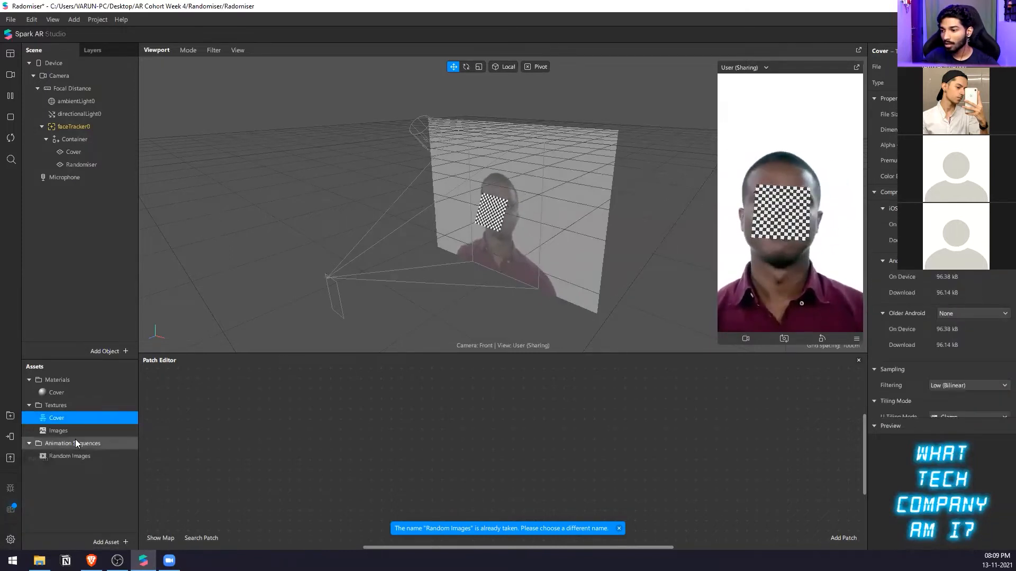
# Give the Randomiser plane a new material named Randomiser that uses the Random Images animation sequence as its texture
pyautogui.click(87, 164)
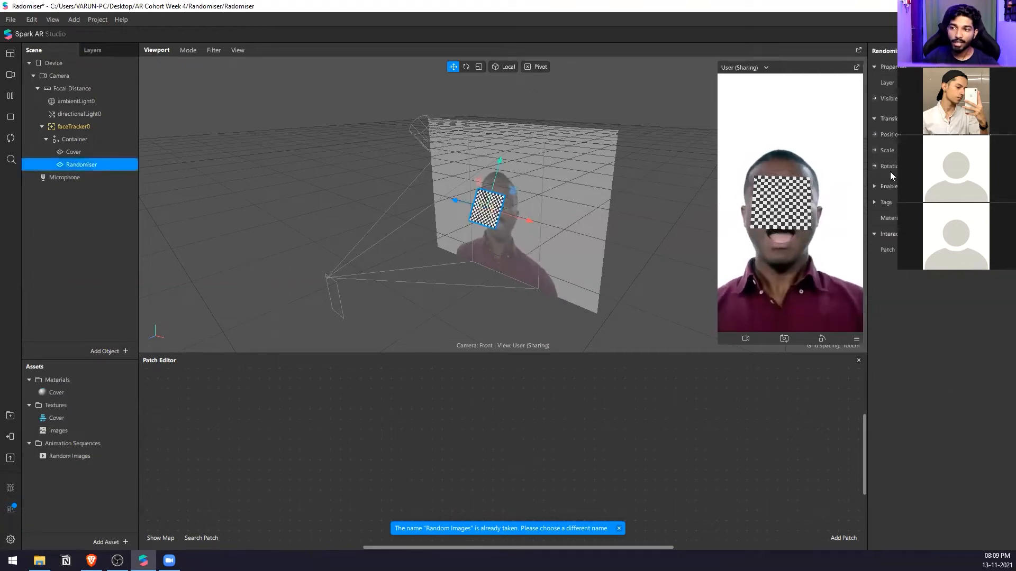
pyautogui.click(1005, 218)
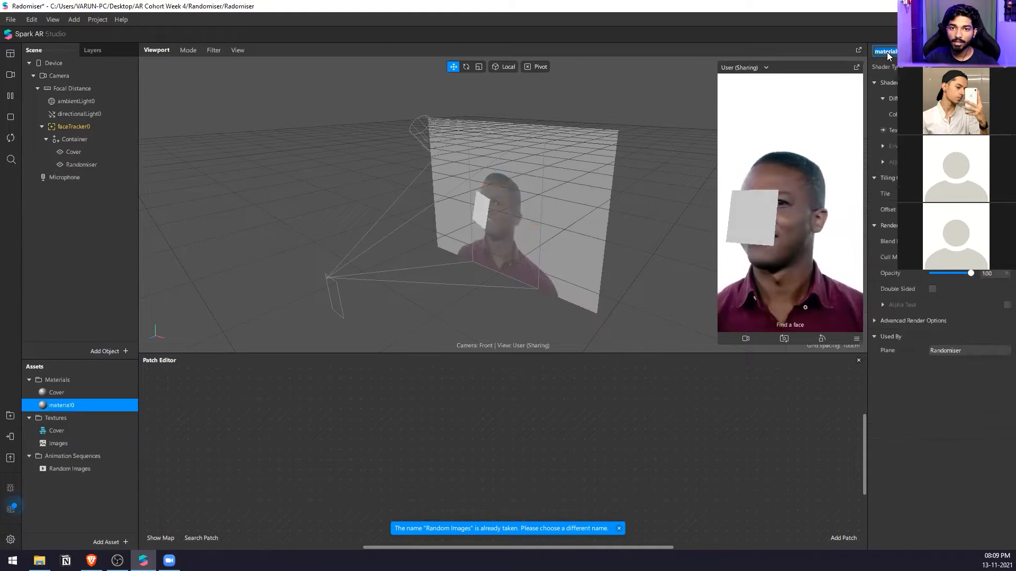
pyautogui.click(888, 56)
pyautogui.write('Random')
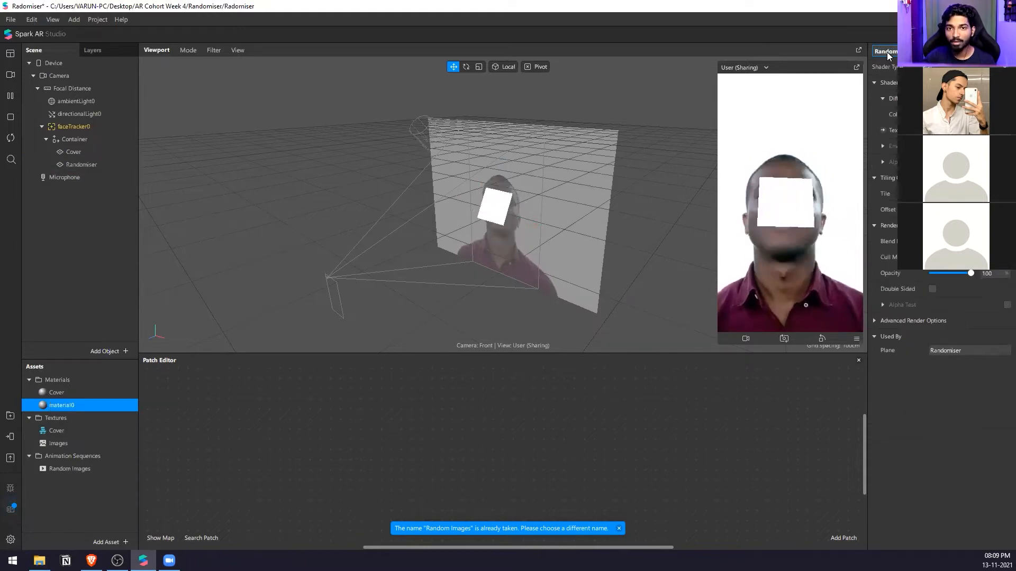
pyautogui.write('iser')
pyautogui.press('Return')
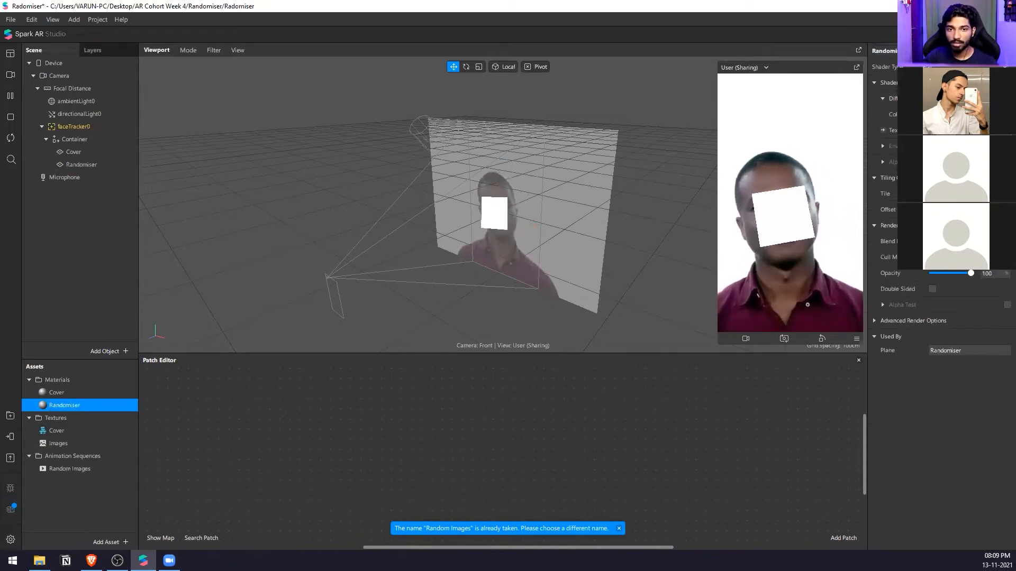
pyautogui.click(953, 169)
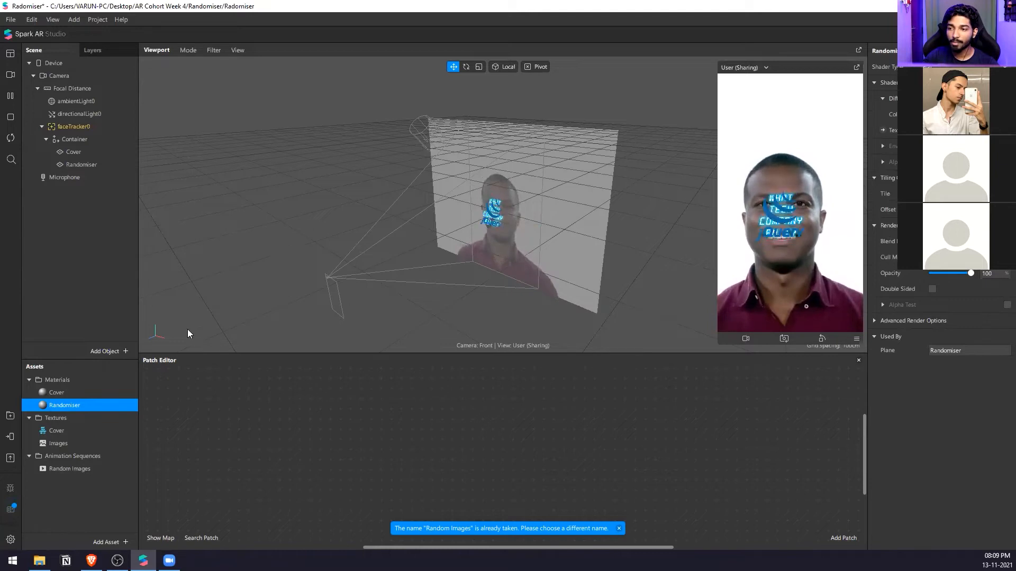
# Enable Alpha Test on the Cover and Randomiser materials together
pyautogui.click(77, 393)
pyautogui.doubleClick(75, 405)
pyautogui.keyDown('shift'); pyautogui.click(77, 393); pyautogui.keyUp('shift')
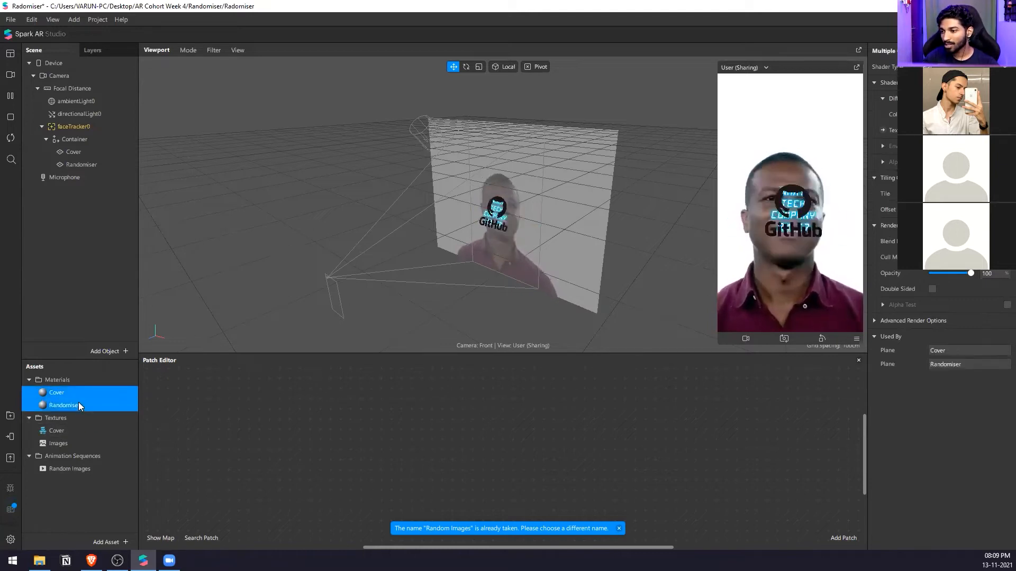
pyautogui.click(1007, 305)
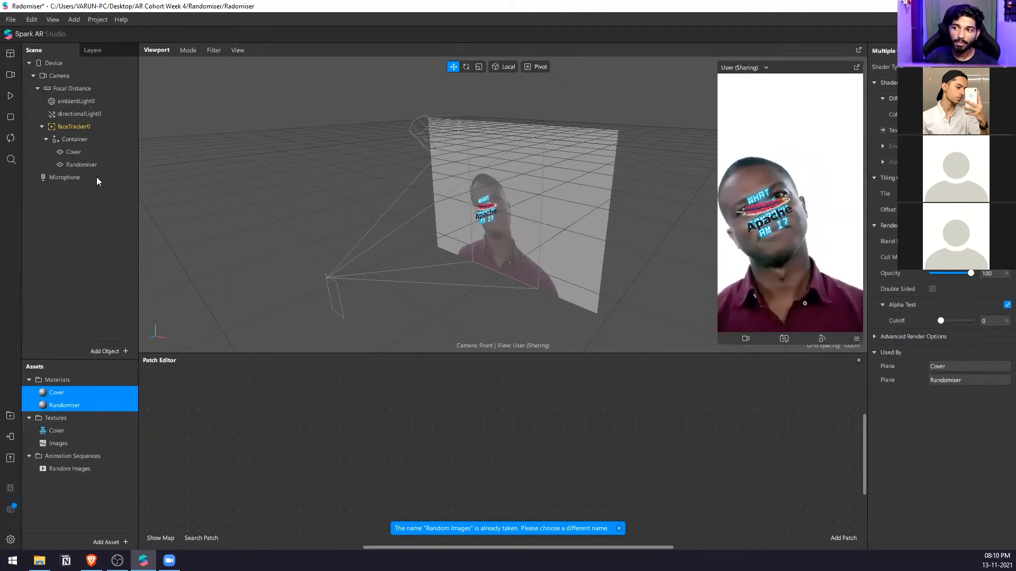
# Hide the Randomiser plane and select the Cover plane on its own
pyautogui.click(484, 209)
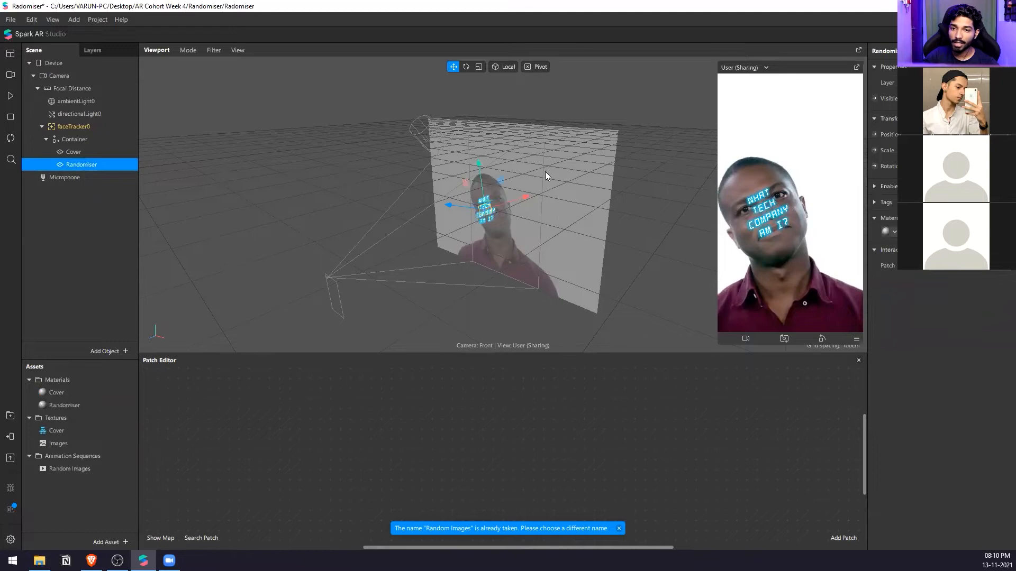
pyautogui.press('f')
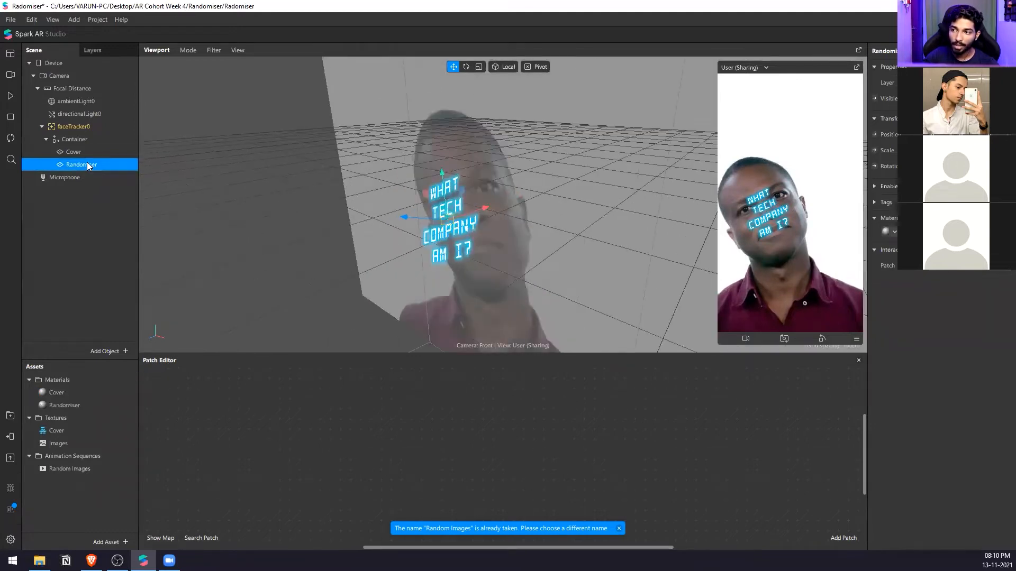
pyautogui.moveTo(88, 167); pyautogui.dragTo(111, 162)
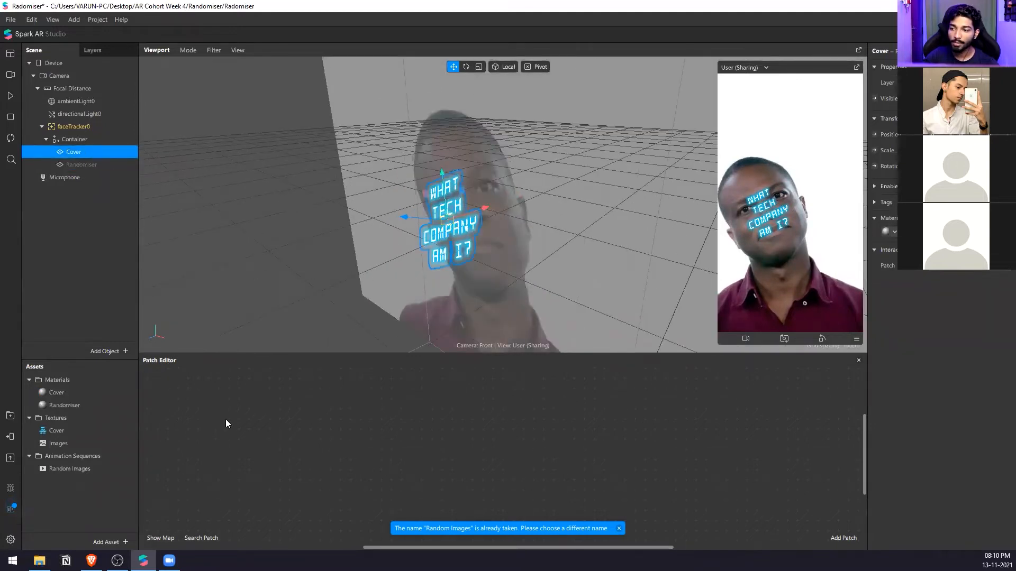
# Turn the Cover material's Alpha Test off and on again to compare the plane's selection outline, and show the Randomiser plane again
pyautogui.click(82, 396)
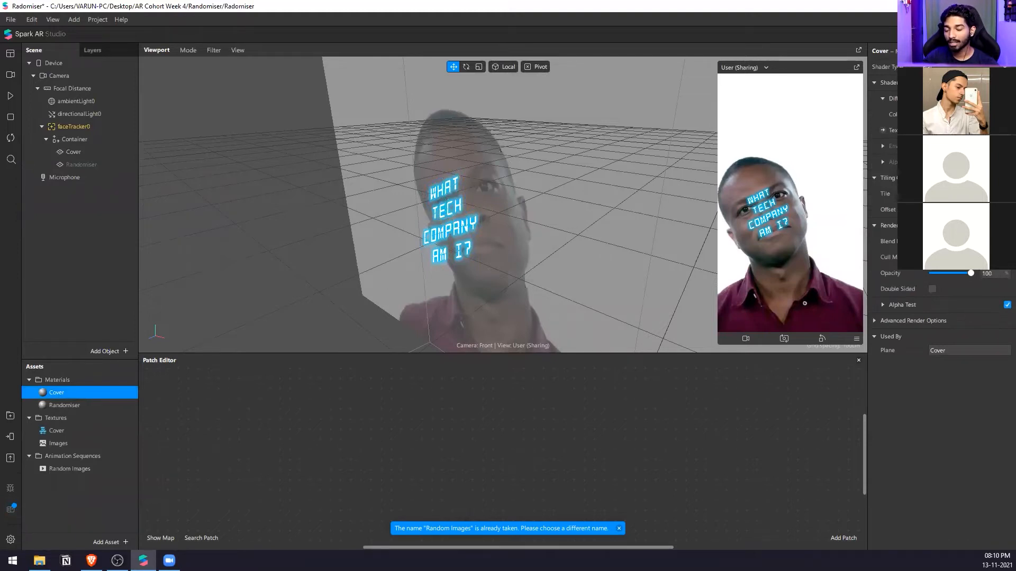
pyautogui.click(80, 152)
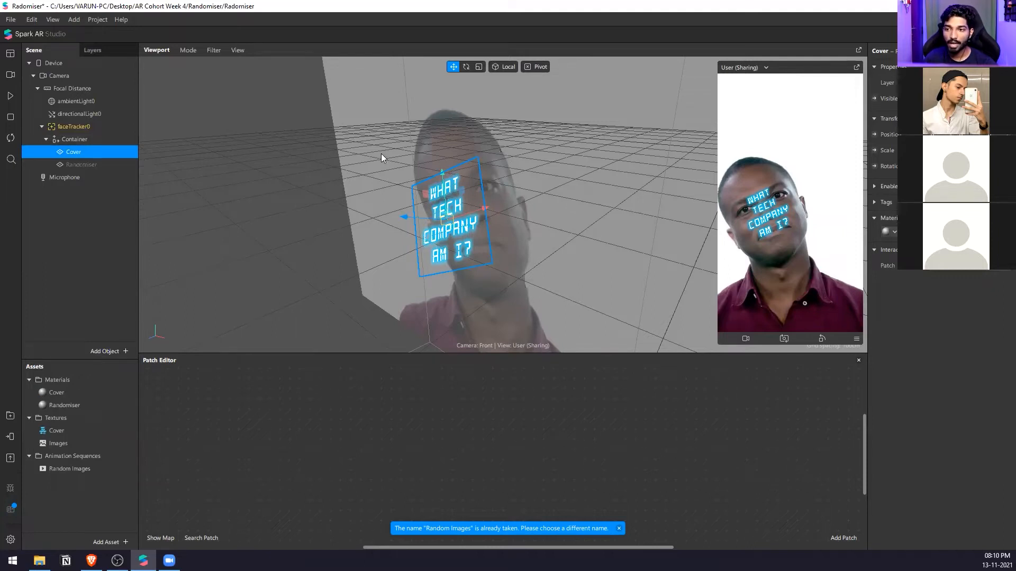
pyautogui.click(63, 393)
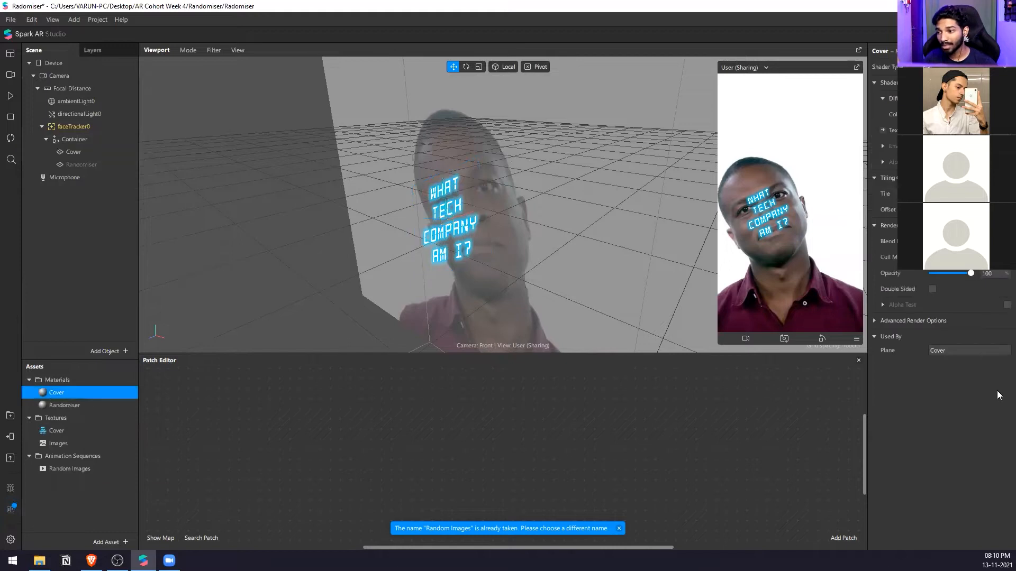
pyautogui.click(97, 153)
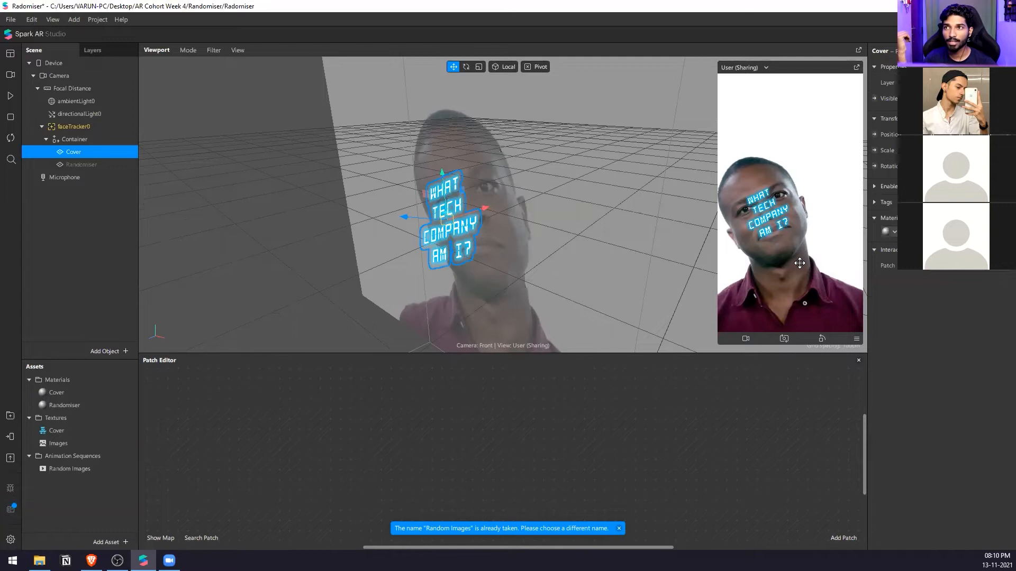
pyautogui.click(57, 393)
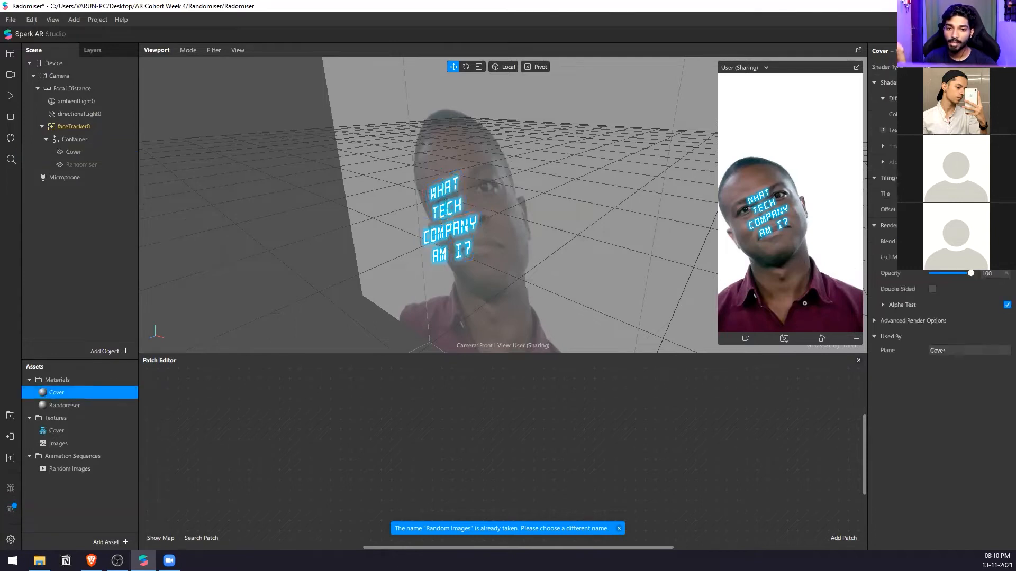
pyautogui.click(79, 165)
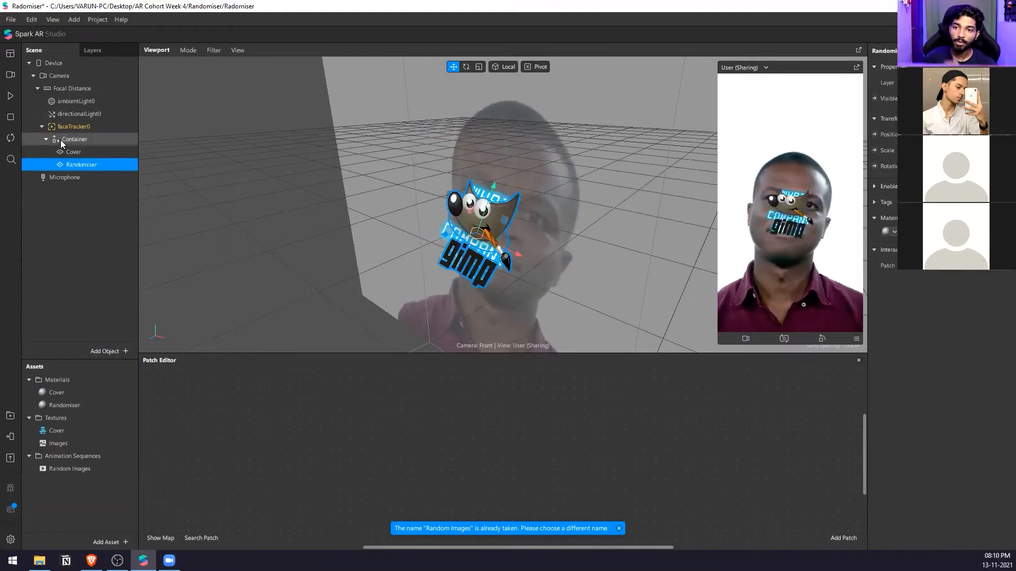
# Move the Container out of faceTracker0 to sit directly under Focal Distance, and add the face tracker's patches to an enlarged Patch Editor
pyautogui.click(96, 139)
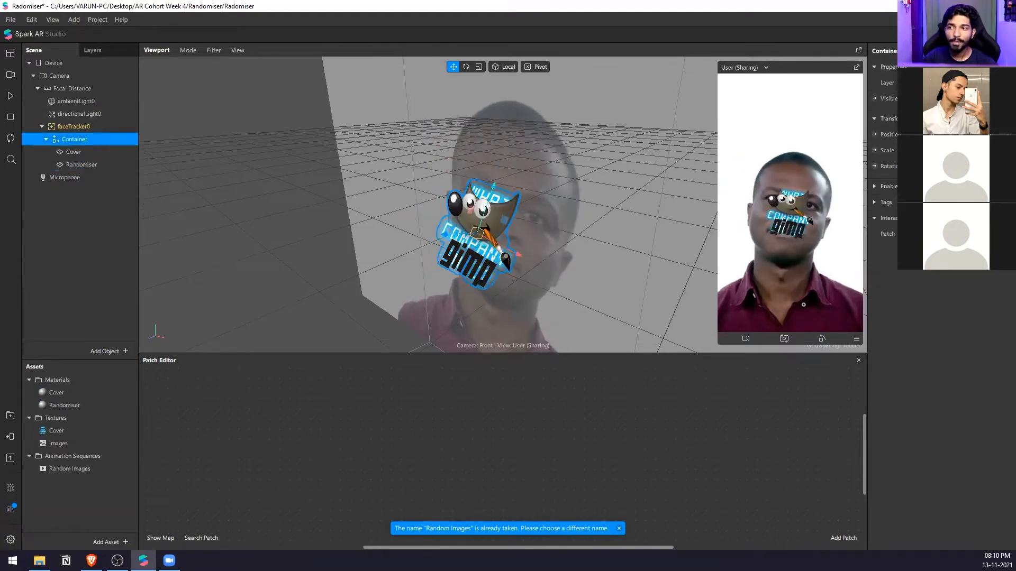
pyautogui.moveTo(94, 141); pyautogui.dragTo(64, 118)
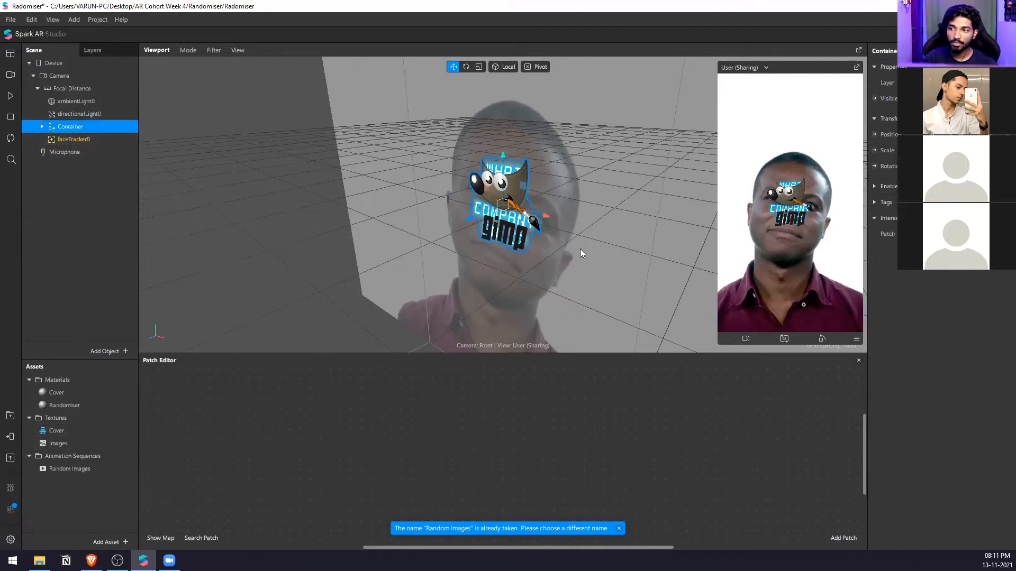
pyautogui.moveTo(74, 139); pyautogui.dragTo(434, 453)
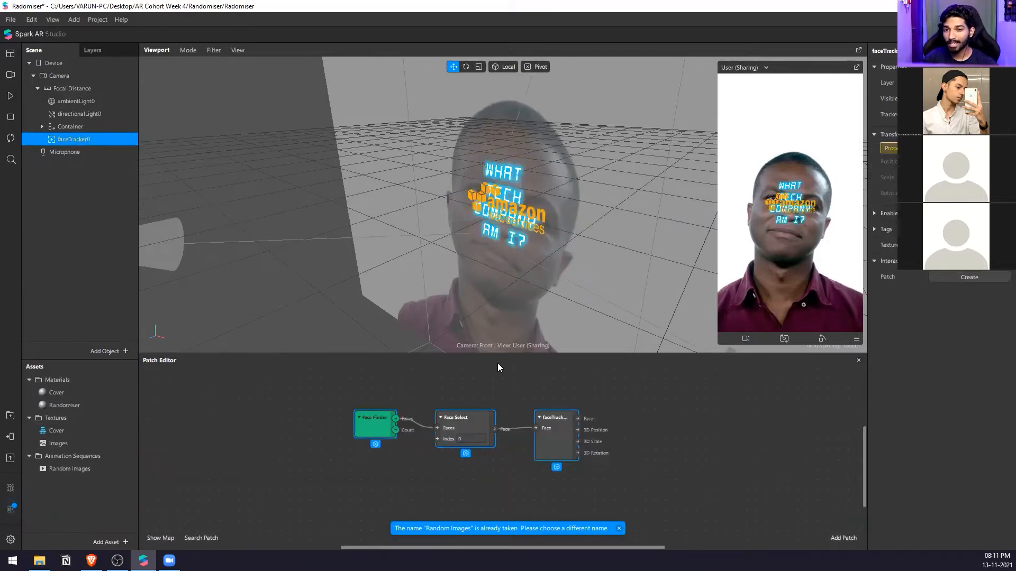
pyautogui.moveTo(555, 354); pyautogui.dragTo(555, 301)
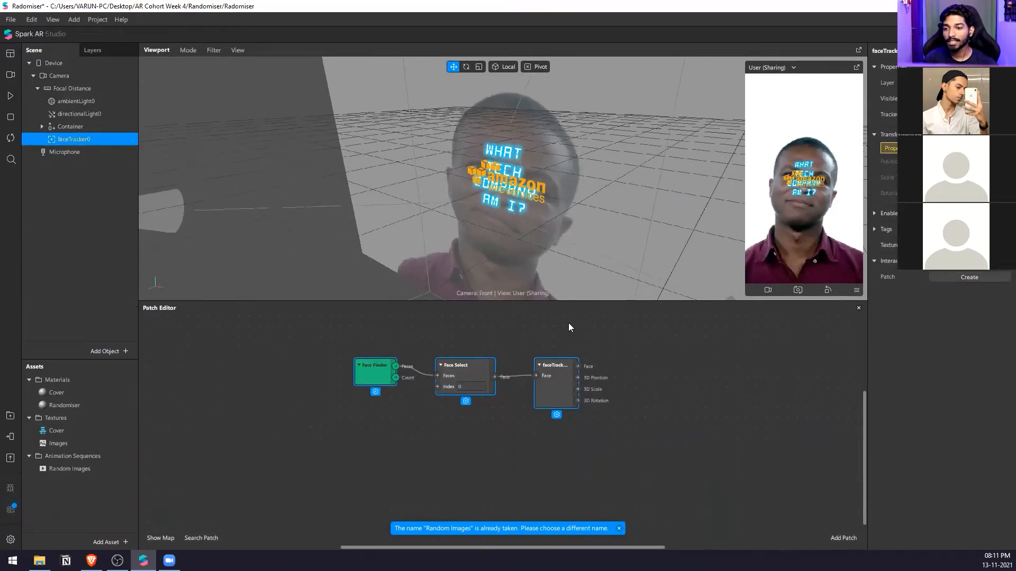
# Resume the preview and switch its camera source to the Logitech HD Webcam C310
pyautogui.click(10, 96)
pyautogui.click(12, 76)
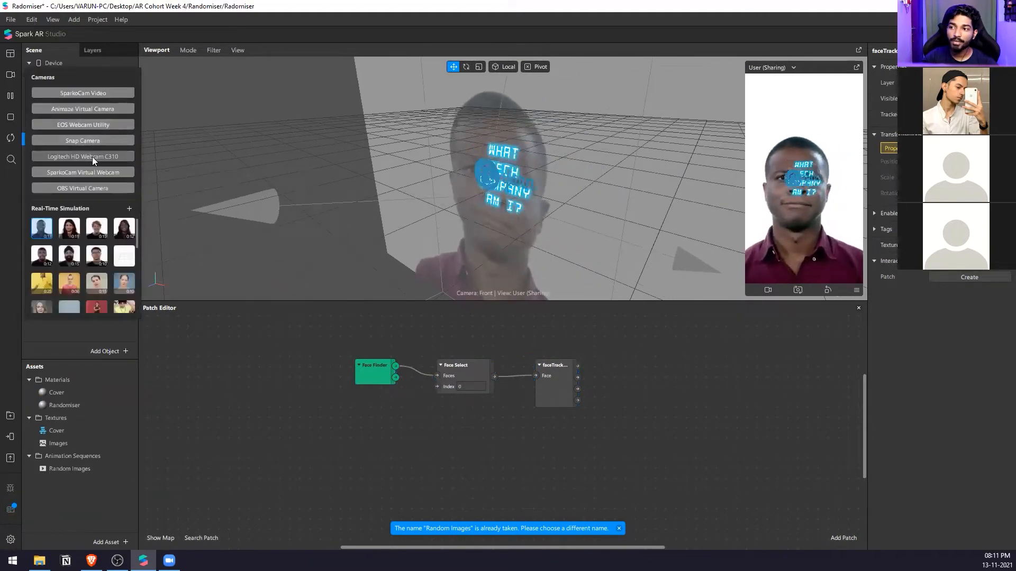
pyautogui.click(92, 156)
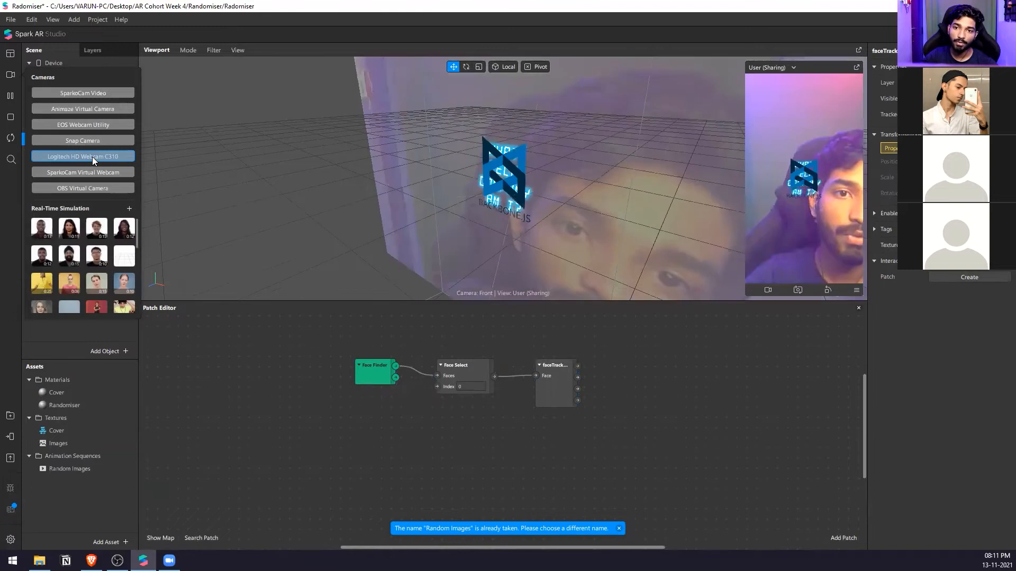
pyautogui.click(640, 463)
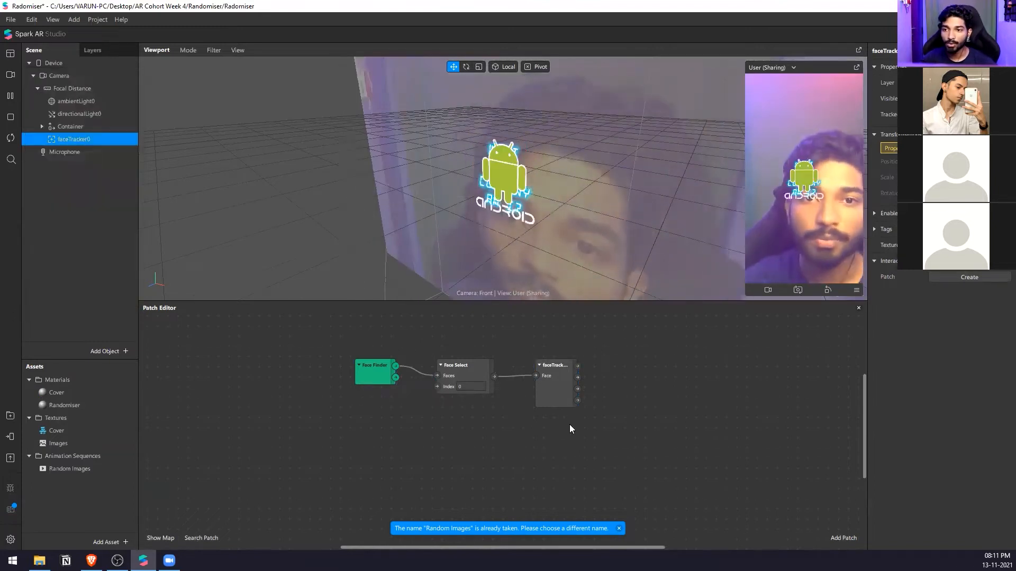
# Open the AR Library and search all its assets for "smooth"
pyautogui.scroll(-3, 439, 404)
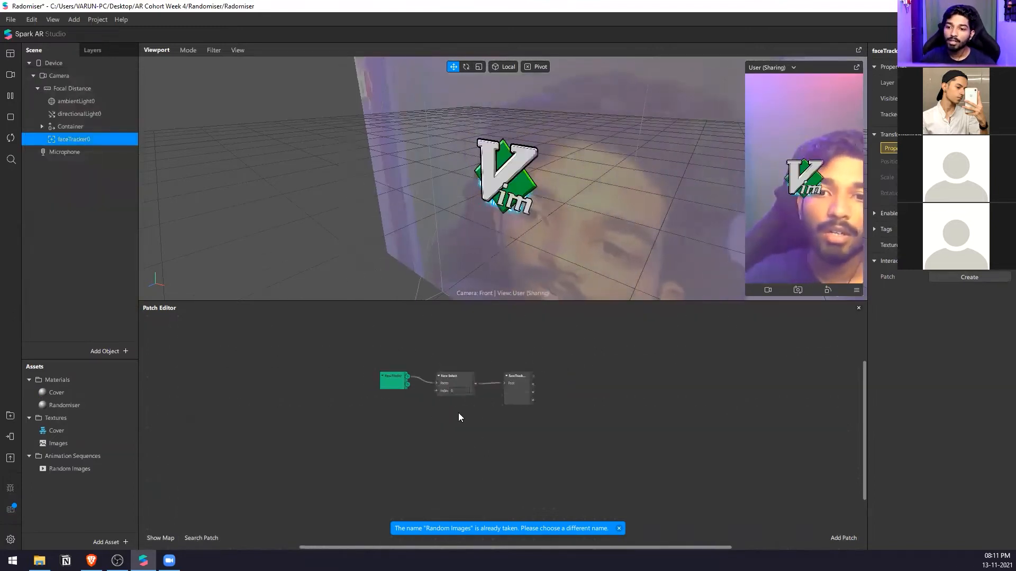
pyautogui.scroll(2, 458, 414)
pyautogui.click(10, 416)
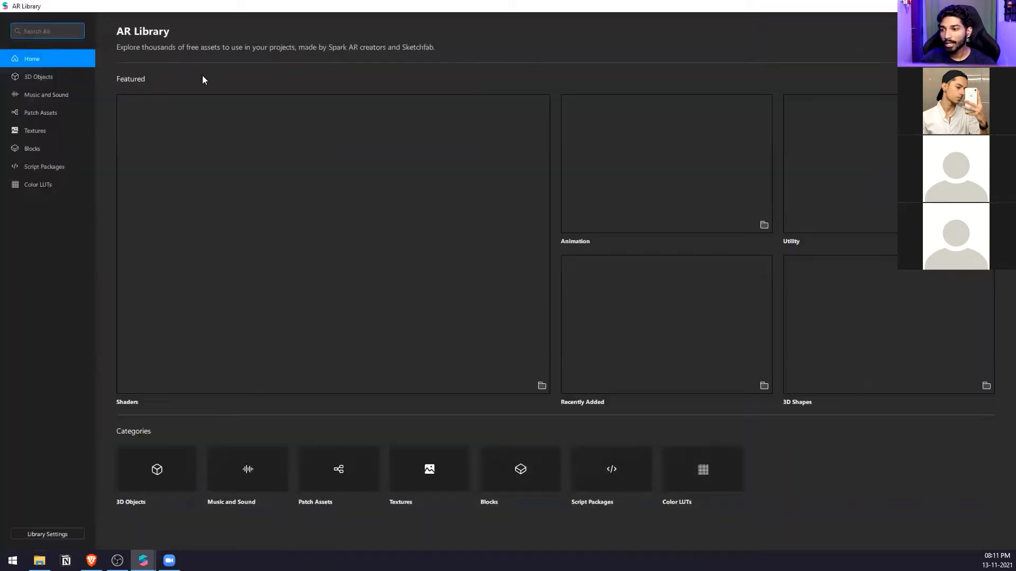
pyautogui.doubleClick(275, 5)
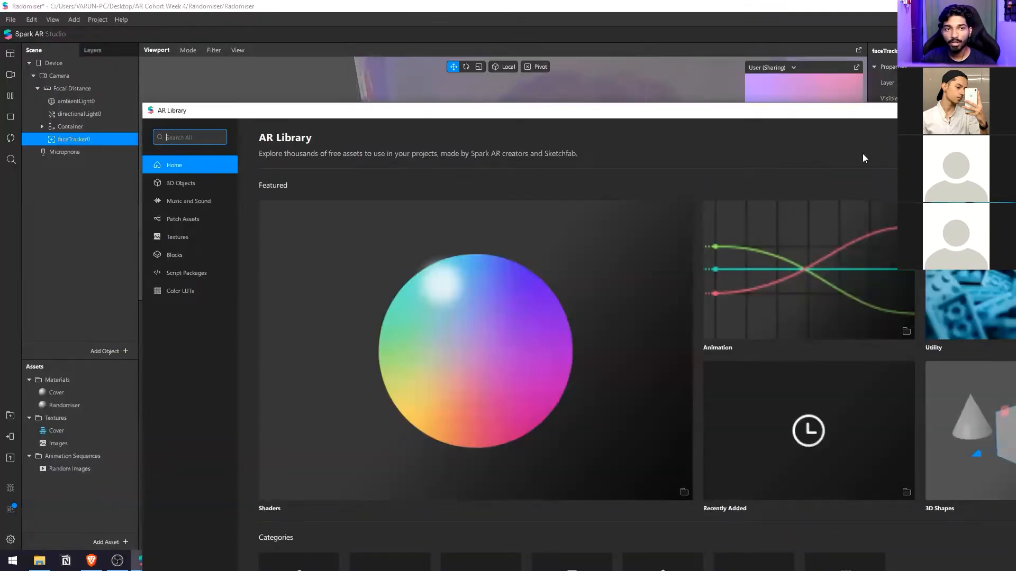
pyautogui.write('smo')
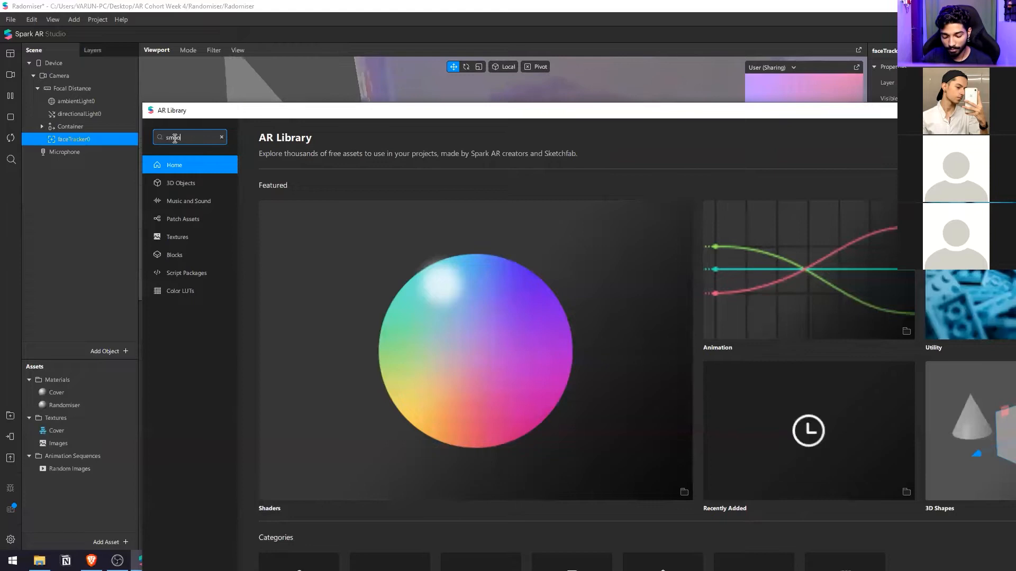
pyautogui.write('oth')
pyautogui.press('Return')
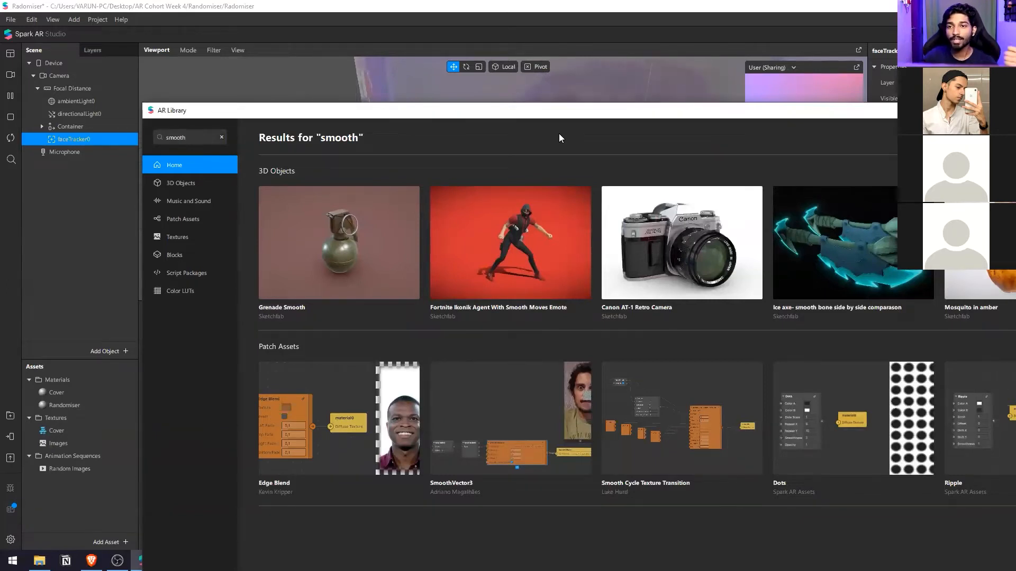
pyautogui.scroll(-1, 487, 422)
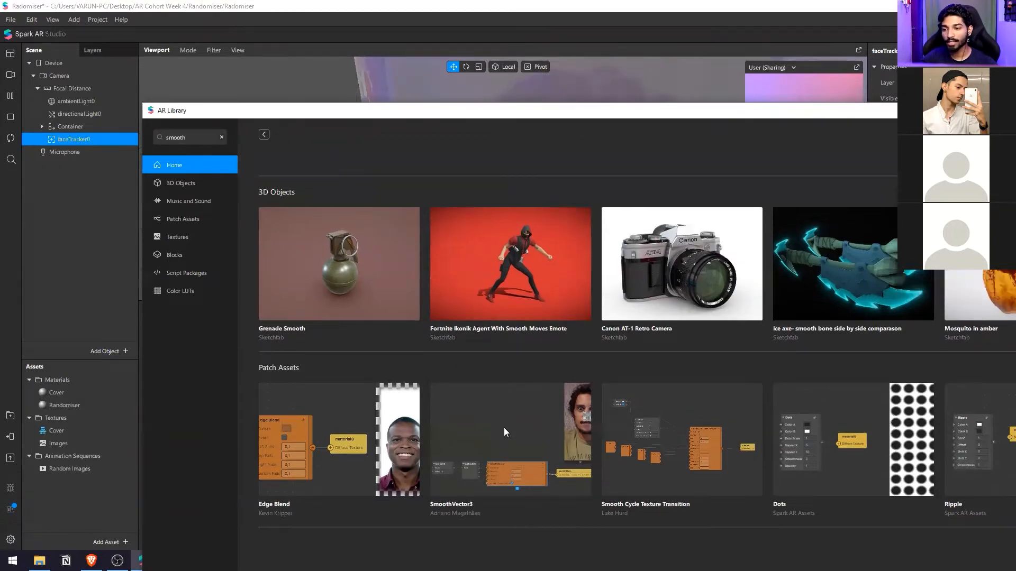
# Import the SmoothVector3 patch asset from the library and place it beside the face tracker patch in the Patch Editor
pyautogui.click(504, 429)
pyautogui.moveTo(695, 113); pyautogui.dragTo(492, 75)
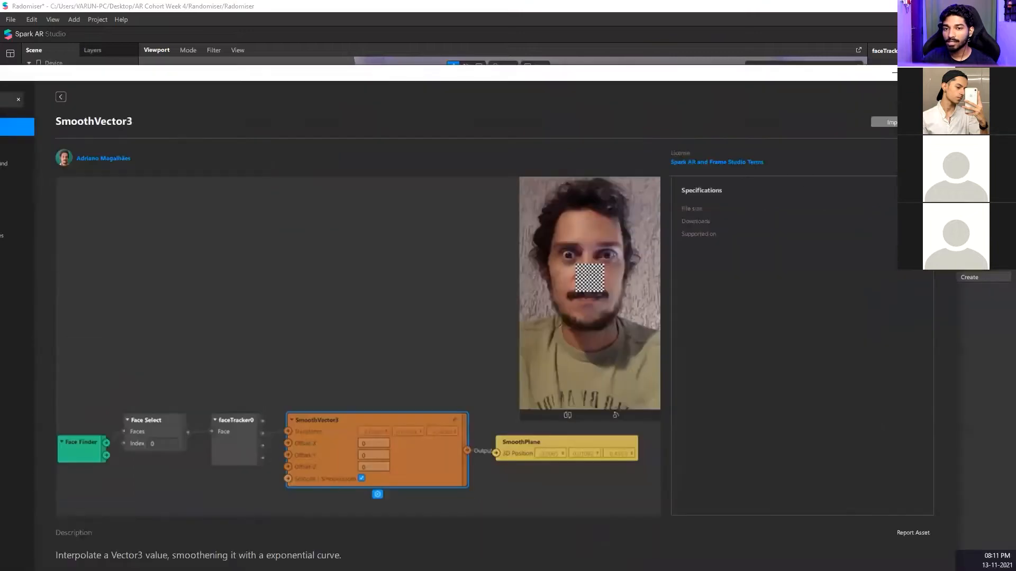
pyautogui.click(882, 126)
pyautogui.moveTo(58, 493); pyautogui.dragTo(598, 369)
pyautogui.scroll(3, 534, 410)
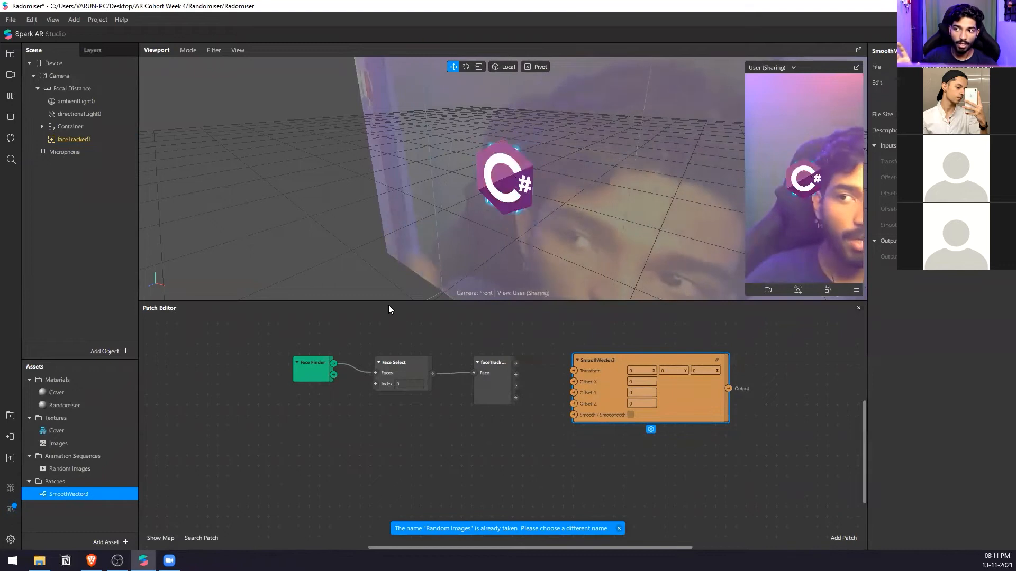
# Create a 3D Position patch for the Container and connect the SmoothVector3 output to it
pyautogui.click(96, 133)
pyautogui.click(95, 127)
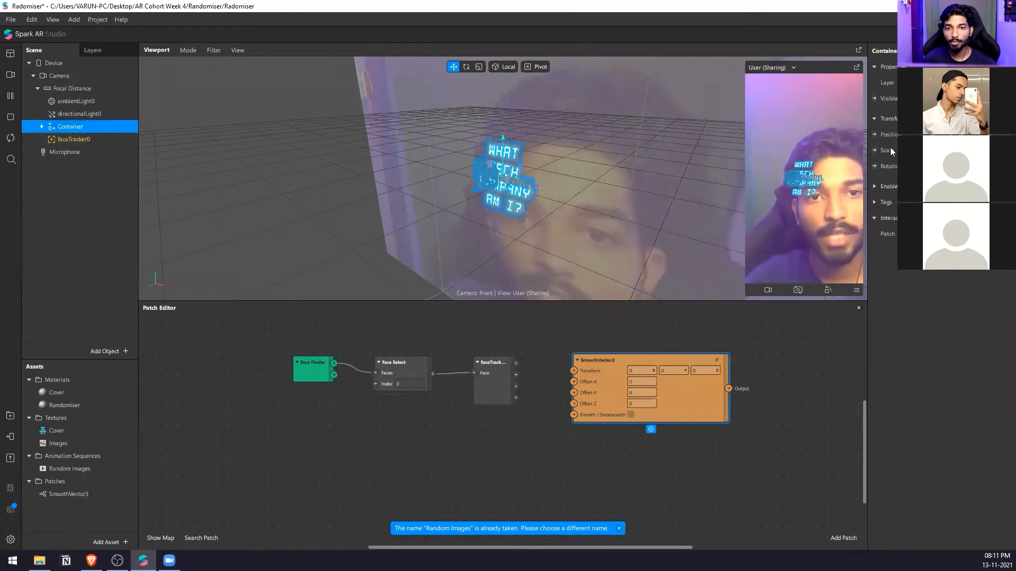
pyautogui.click(874, 134)
pyautogui.moveTo(510, 433); pyautogui.dragTo(762, 355)
pyautogui.moveTo(710, 386); pyautogui.dragTo(738, 369)
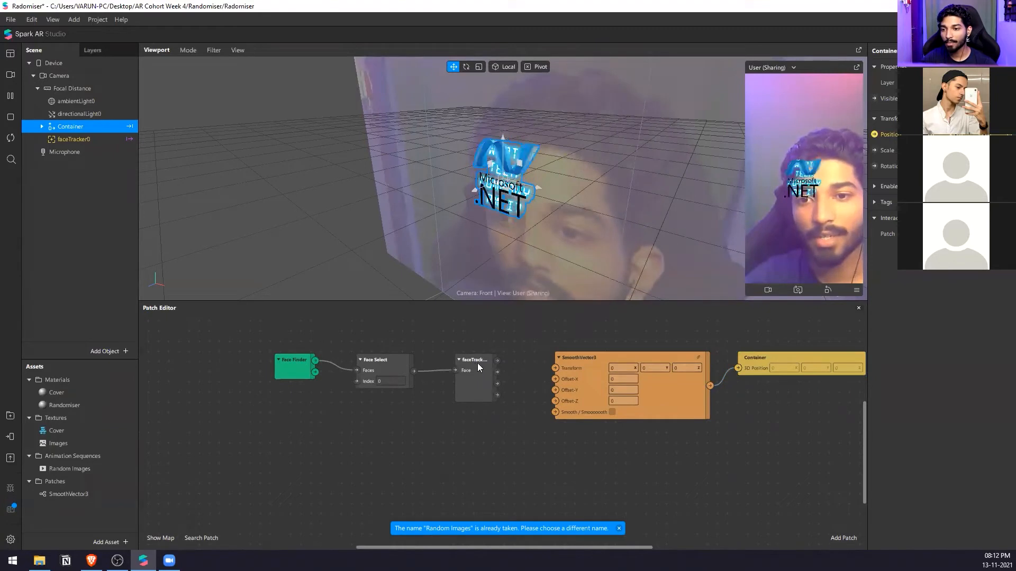
# Connect the face tracker patch's 3D Position output to the SmoothVector3 Transform input
pyautogui.moveTo(497, 372); pyautogui.dragTo(554, 367)
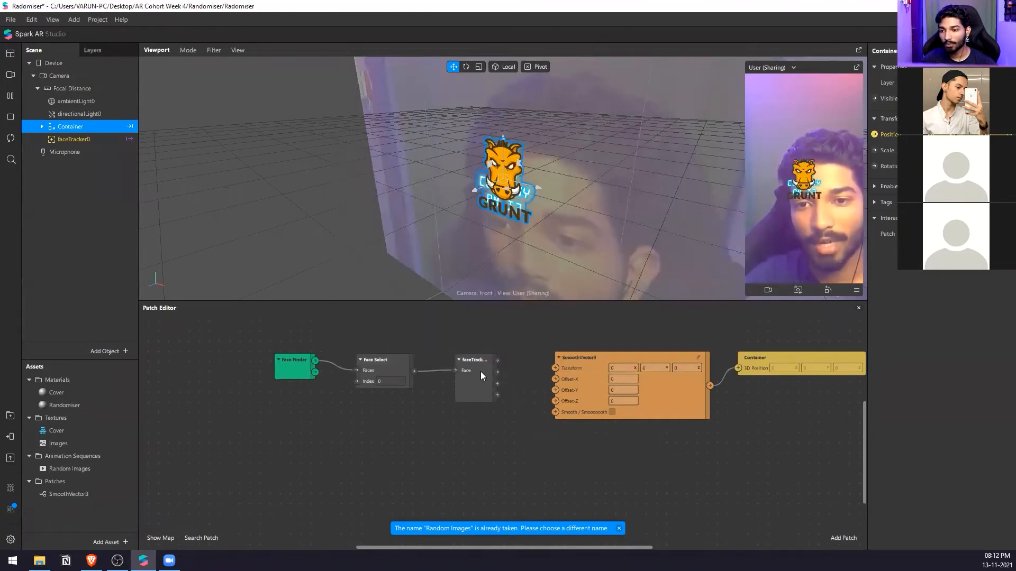
pyautogui.click(480, 373)
pyautogui.scroll(2, 488, 373)
pyautogui.moveTo(498, 372); pyautogui.dragTo(567, 368)
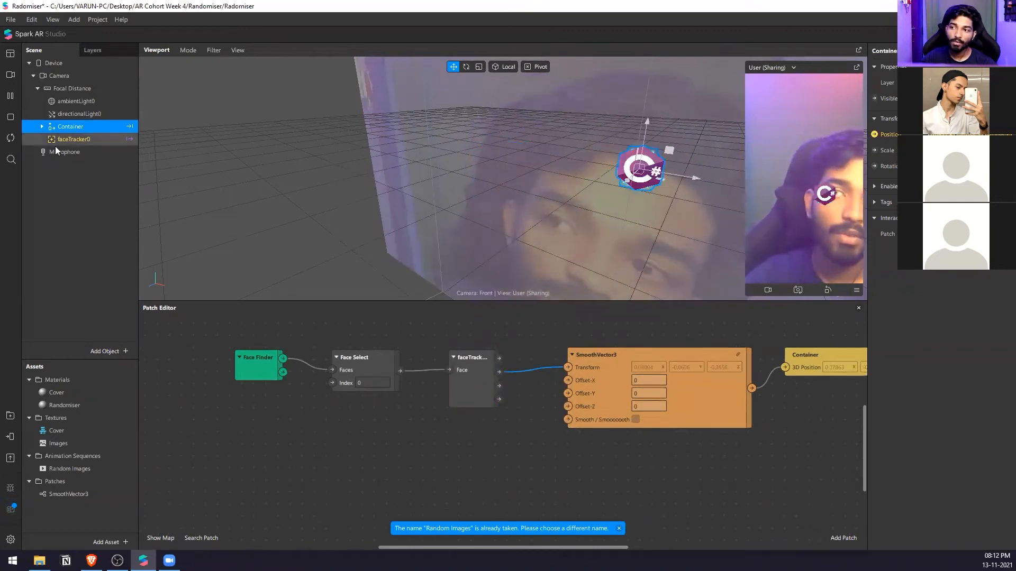
# Expand the Container, check the Randomiser plane's depth from the side, and set the SmoothVector3 Offset-Z to 0.4
pyautogui.click(42, 127)
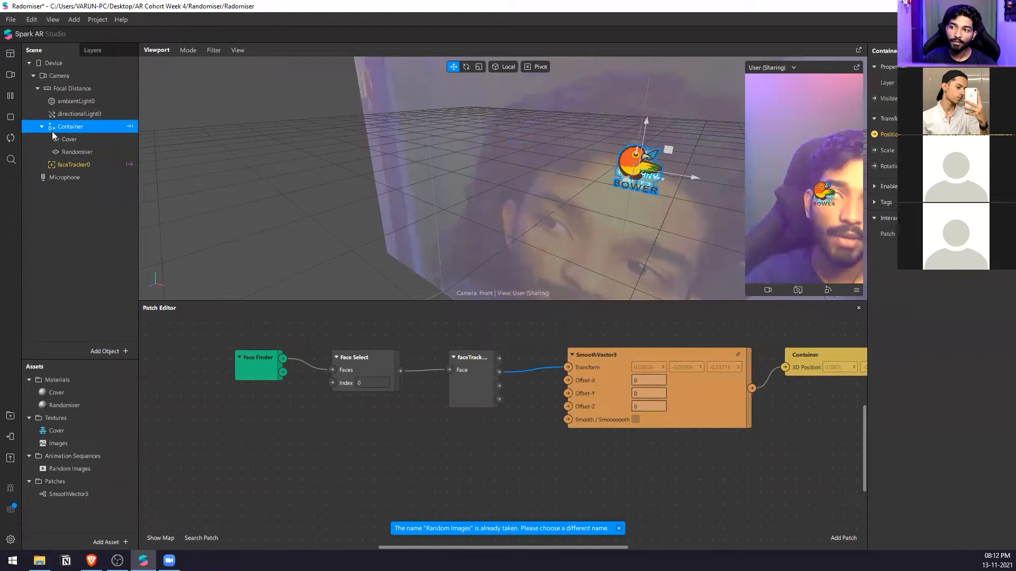
pyautogui.click(72, 151)
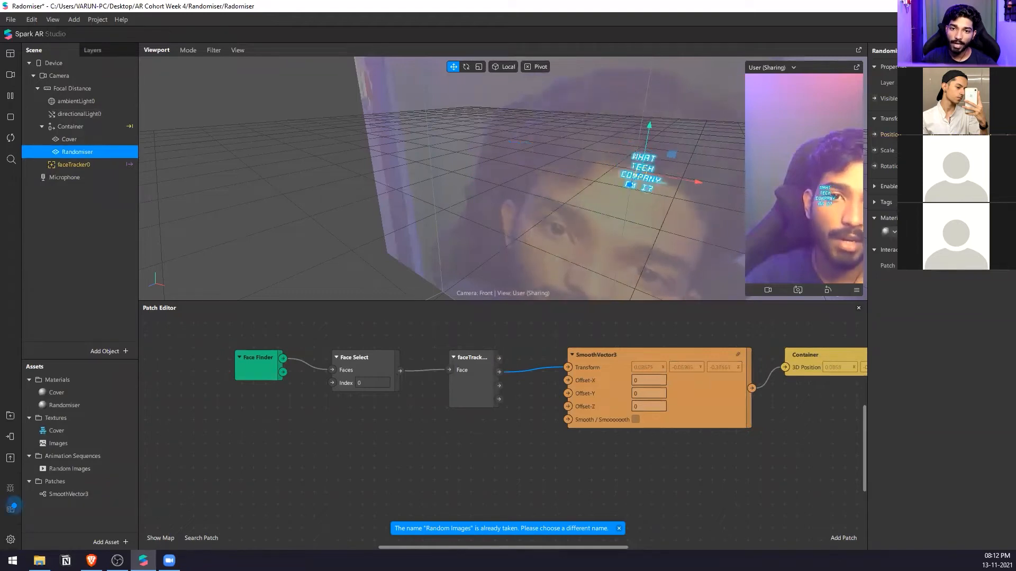
pyautogui.moveTo(629, 233); pyautogui.dragTo(569, 193, button='right')
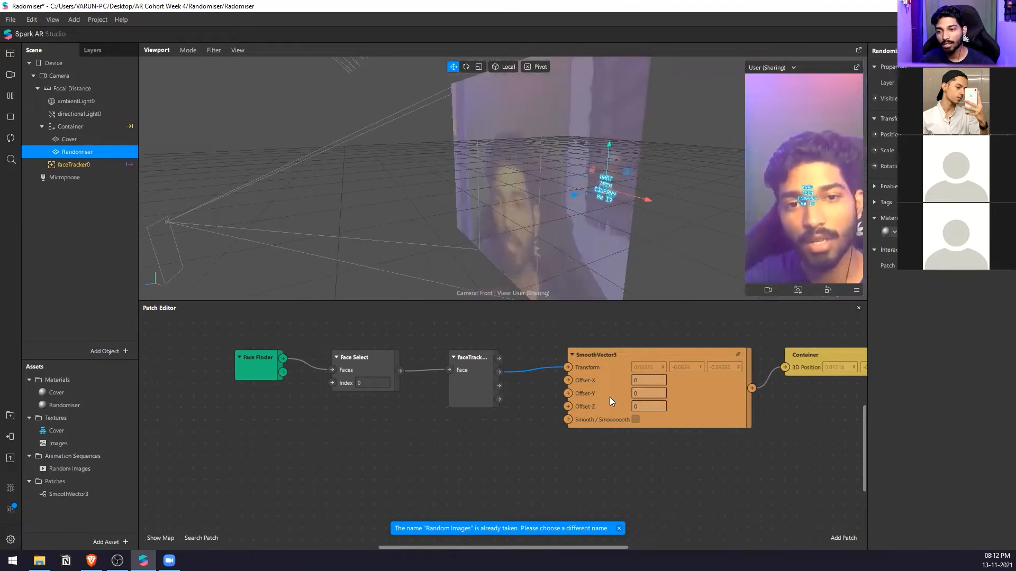
pyautogui.click(639, 404)
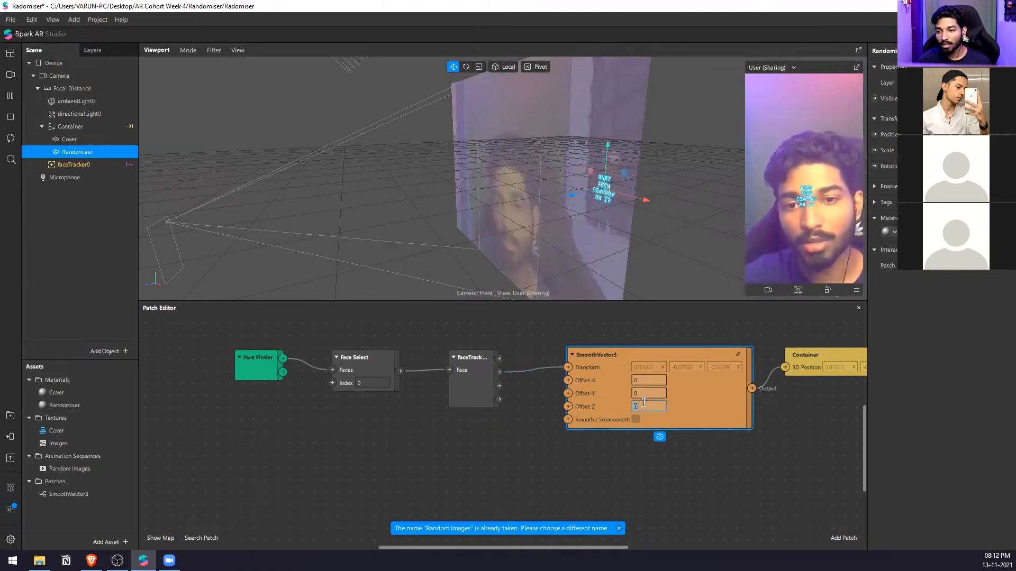
pyautogui.write('0.1')
pyautogui.press('BackSpace')
pyautogui.write('4')
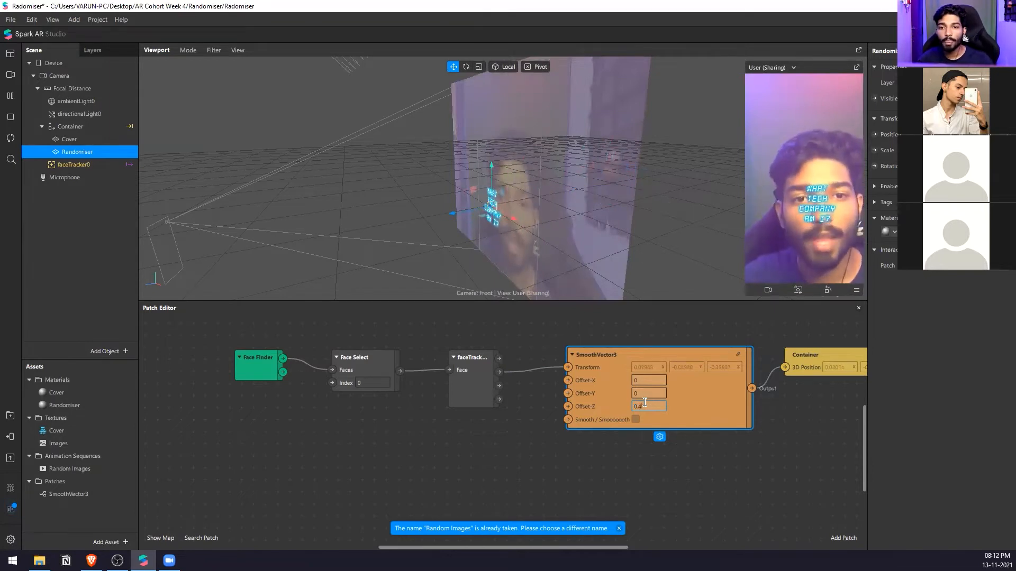
# Enable the Smooth option on the SmoothVector3 patch that drives the Container's position
pyautogui.click(757, 454)
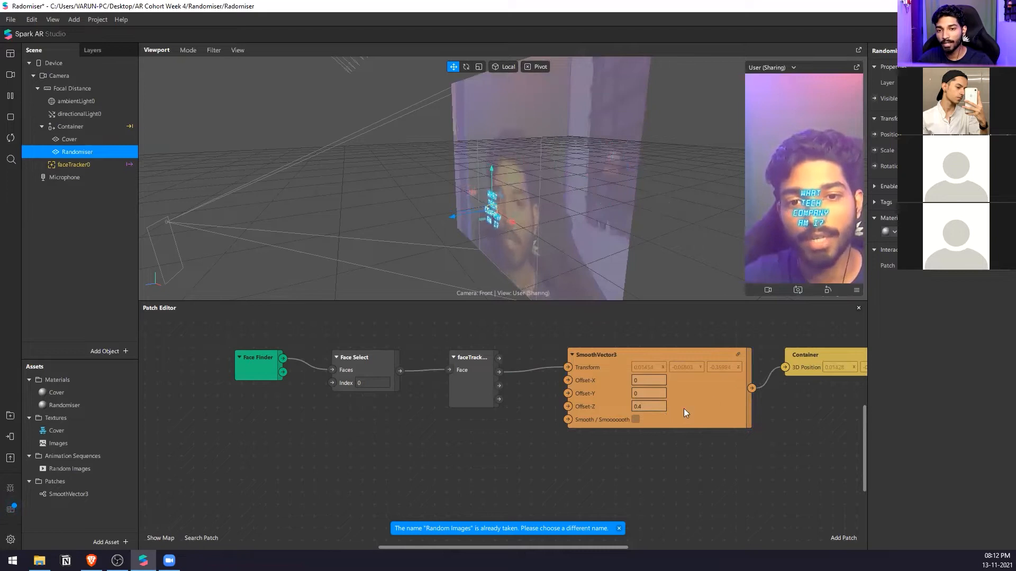
pyautogui.click(636, 419)
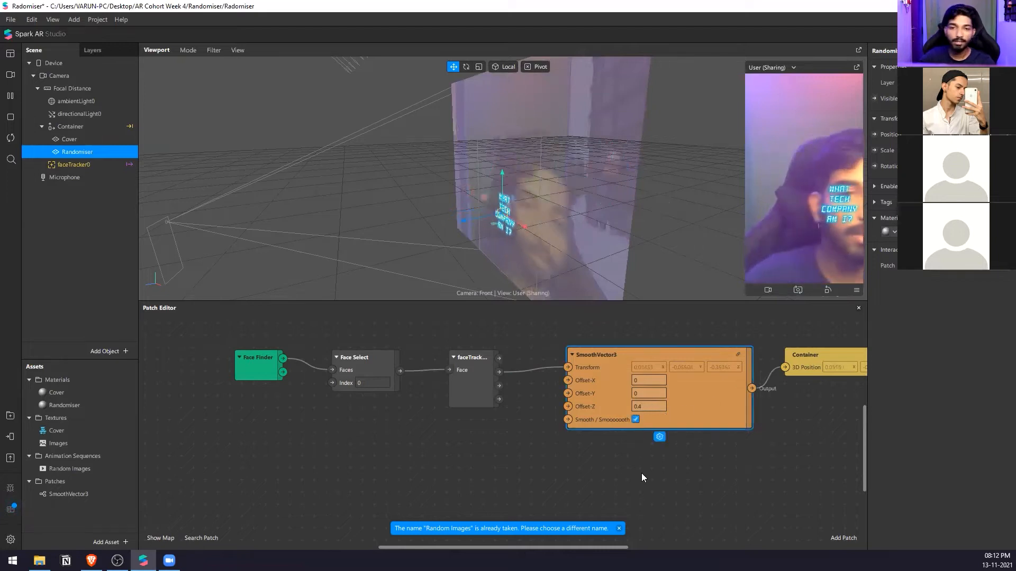
pyautogui.click(641, 473)
pyautogui.scroll(-2, 531, 385)
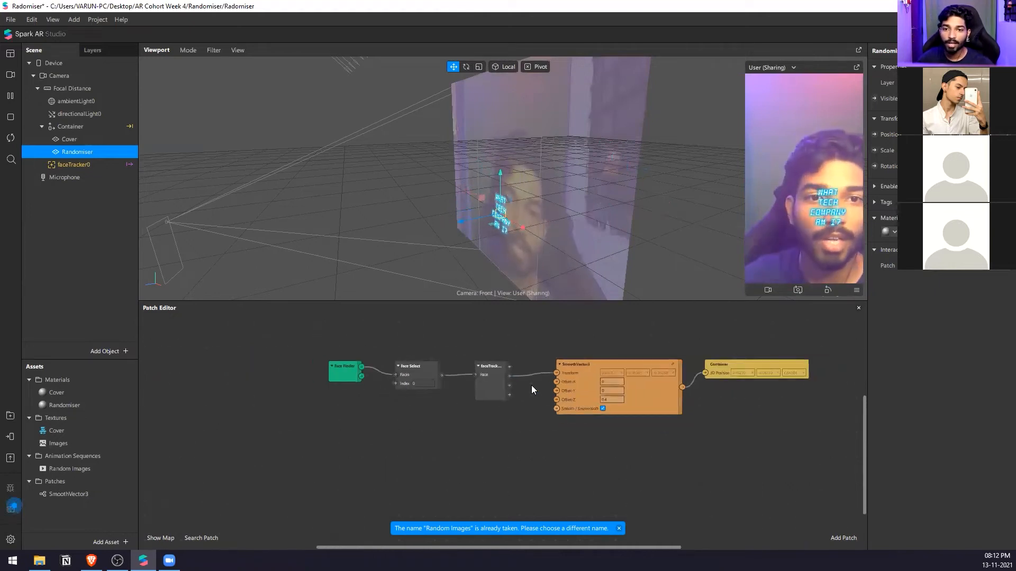
pyautogui.scroll(2, 559, 393)
# Duplicate the Container and nest the copy under faceTracker0 to compare direct tracking with the smoothed version
pyautogui.click(66, 127)
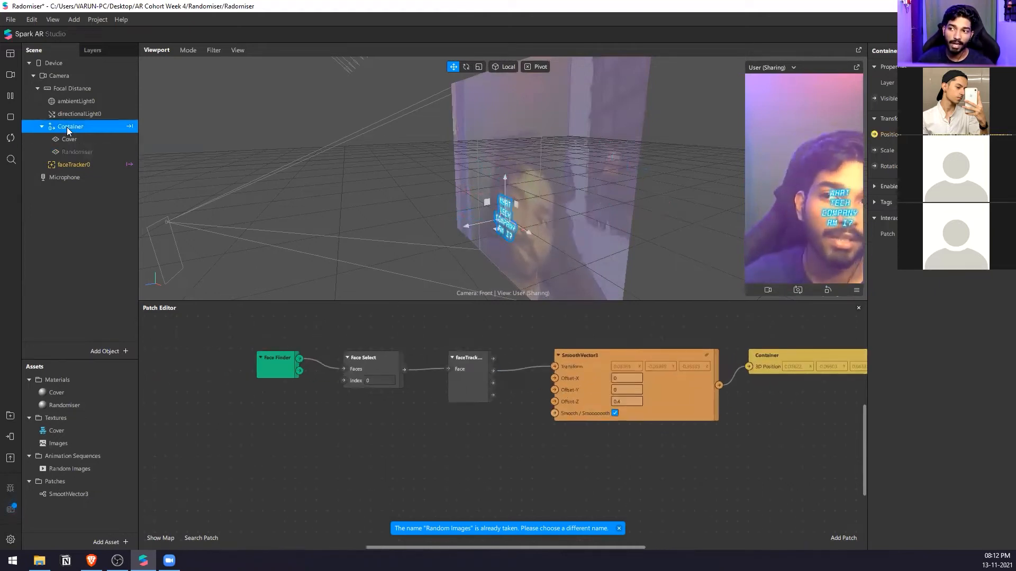
pyautogui.rightClick(56, 126)
pyautogui.moveTo(106, 139)
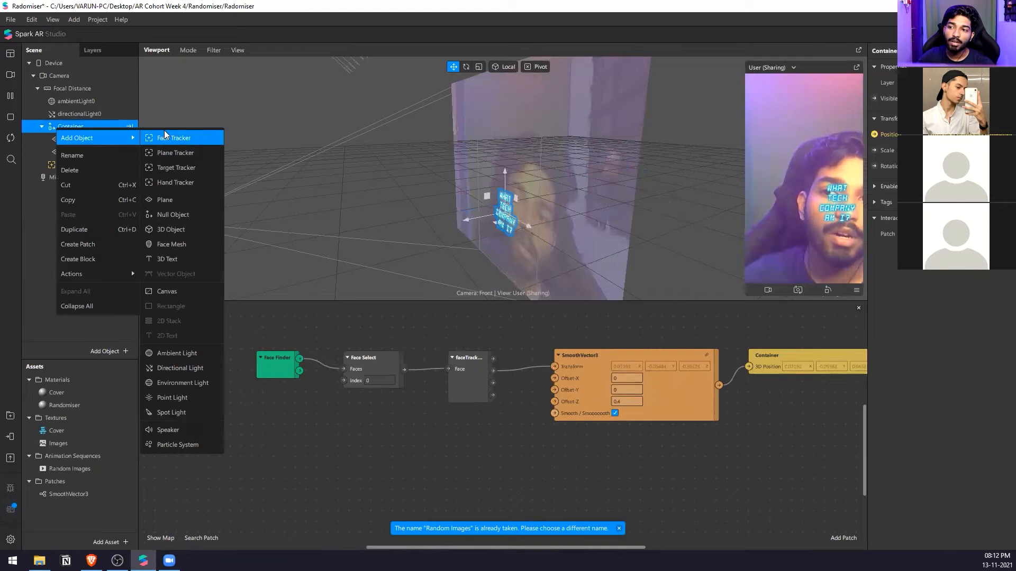
pyautogui.click(40, 126)
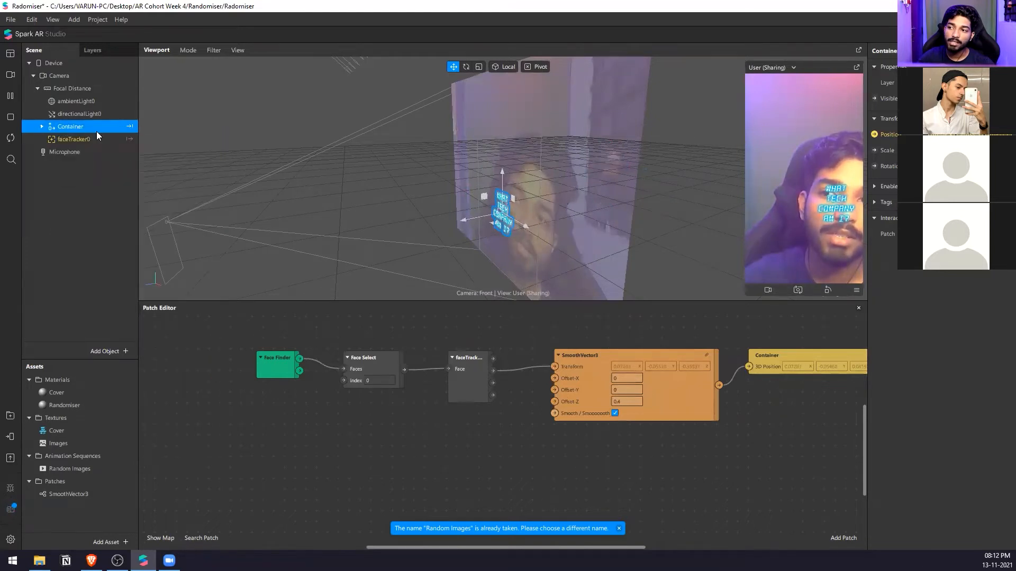
pyautogui.rightClick(61, 128)
pyautogui.click(110, 228)
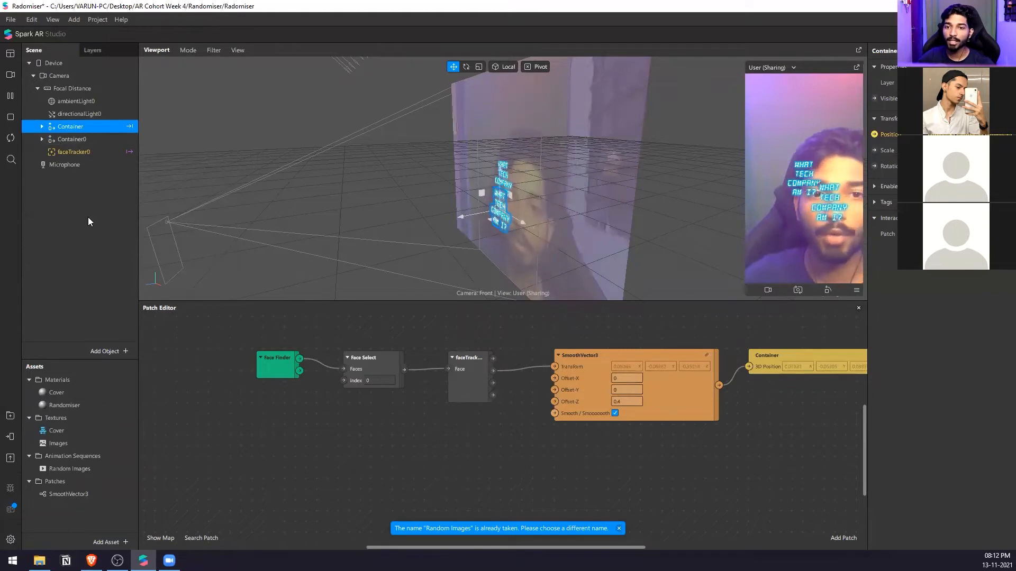
pyautogui.moveTo(83, 138); pyautogui.dragTo(90, 156)
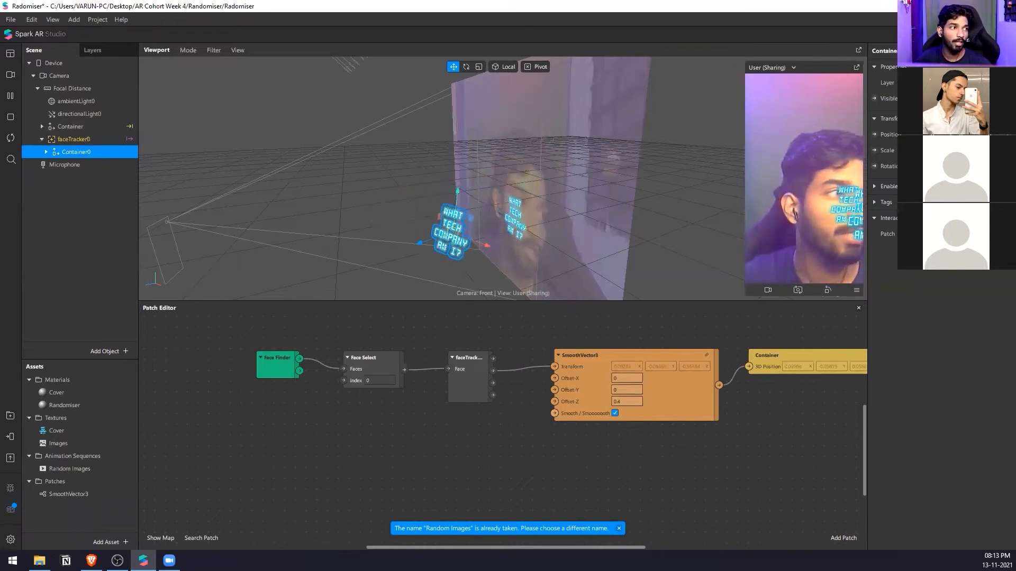
# Delete the duplicated Container nested under faceTracker0
pyautogui.rightClick(82, 146)
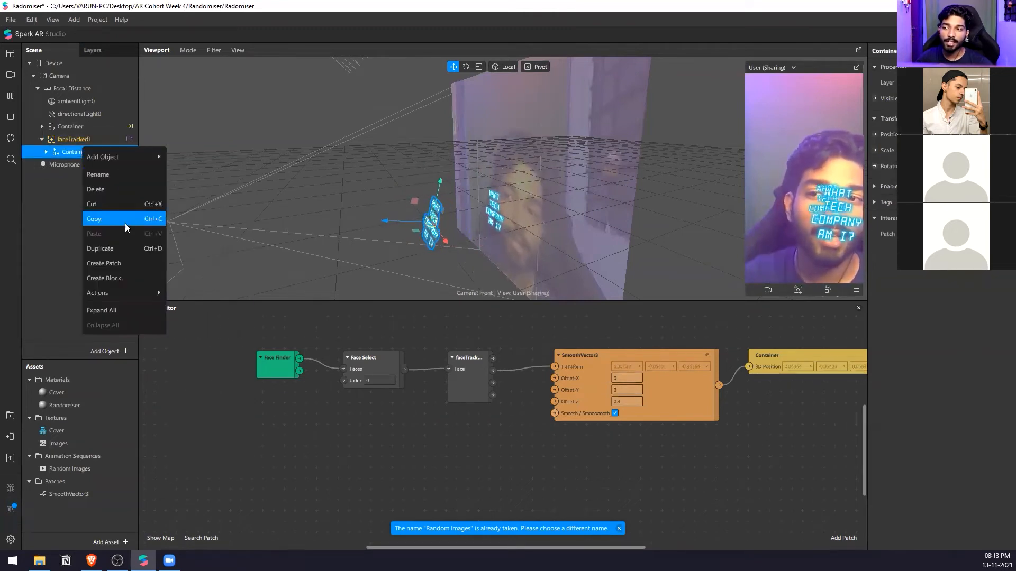
pyautogui.click(110, 194)
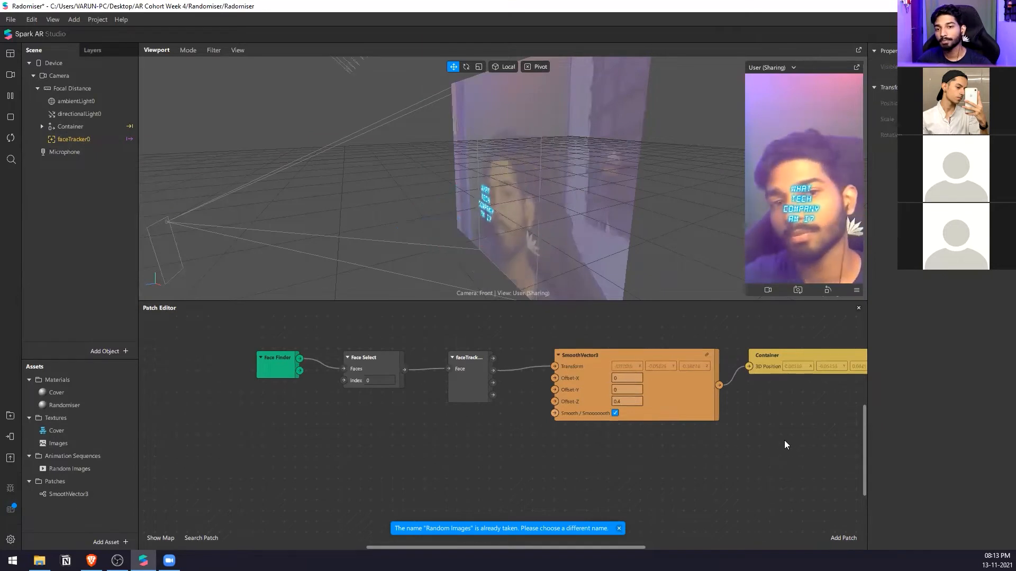
# Set the position SmoothVector3's Offset-Y to 0.1
pyautogui.click(627, 389)
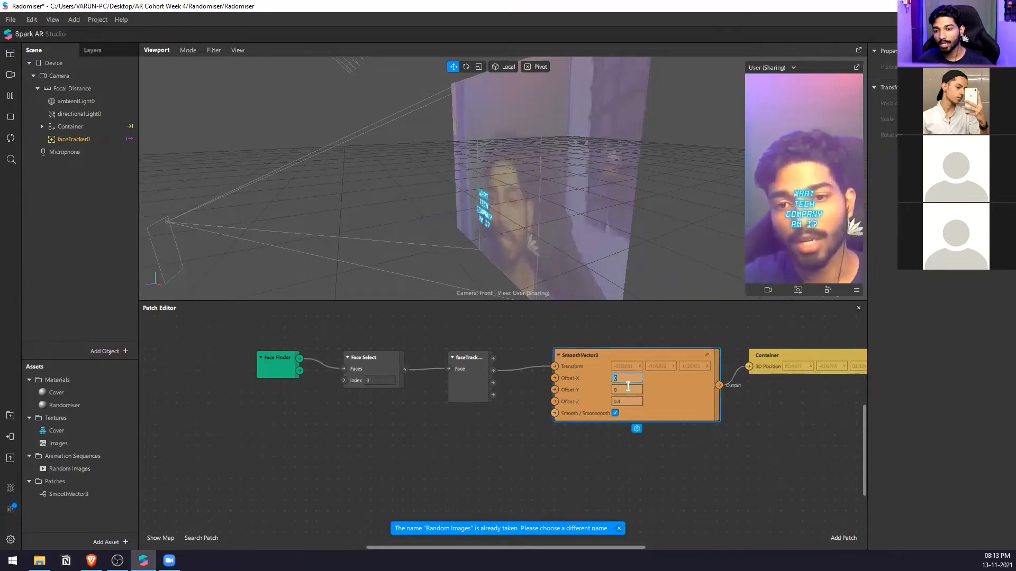
pyautogui.write('0.1')
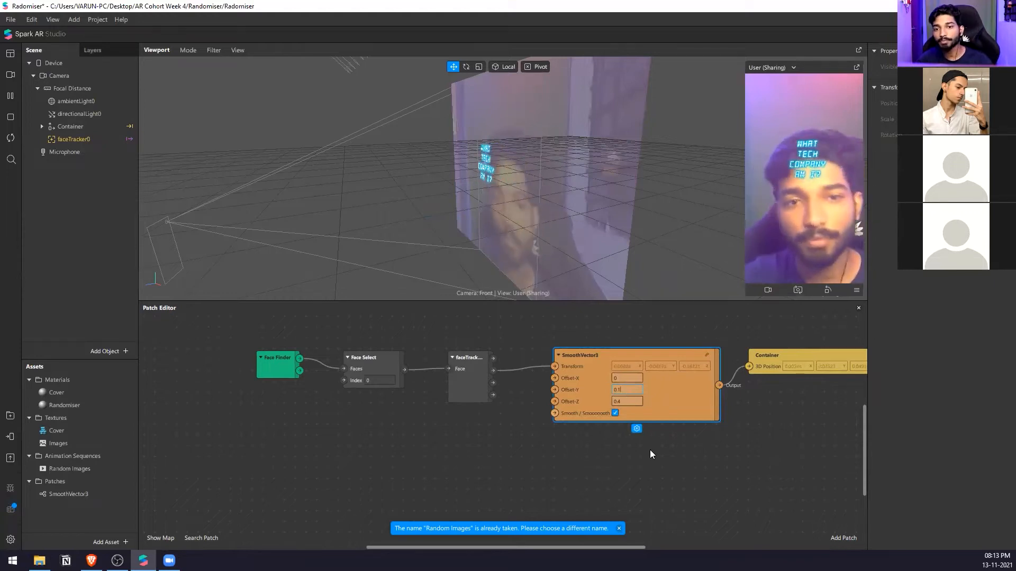
pyautogui.click(654, 463)
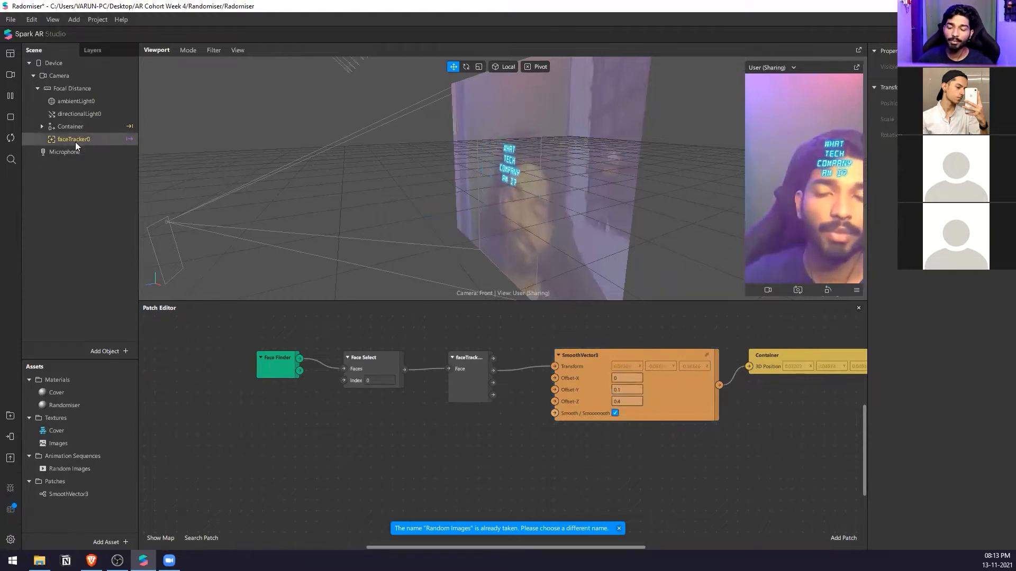
# Create a 3D Rotation patch for the Container and add a second SmoothVector3 patch below the first
pyautogui.click(84, 128)
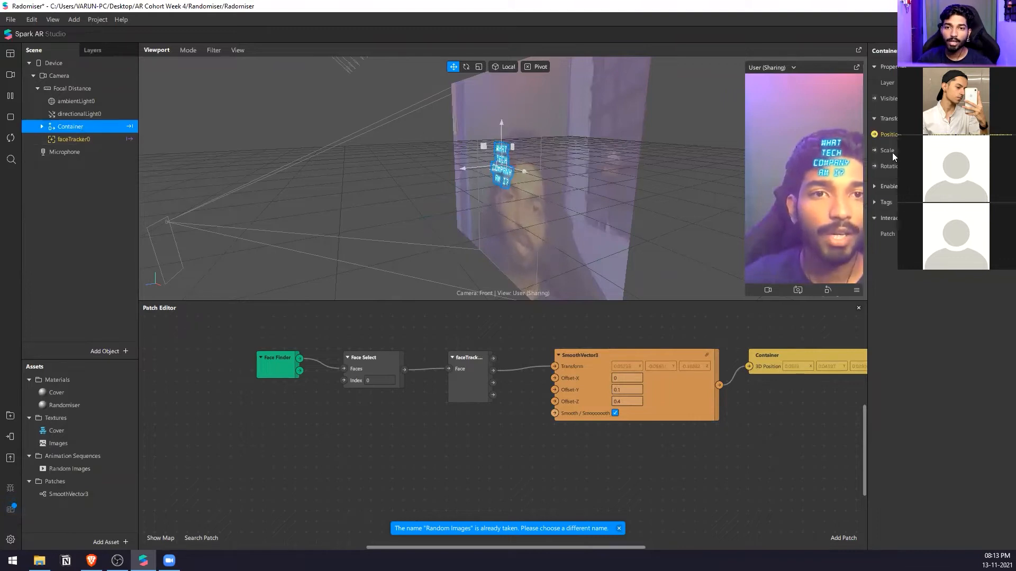
pyautogui.click(874, 167)
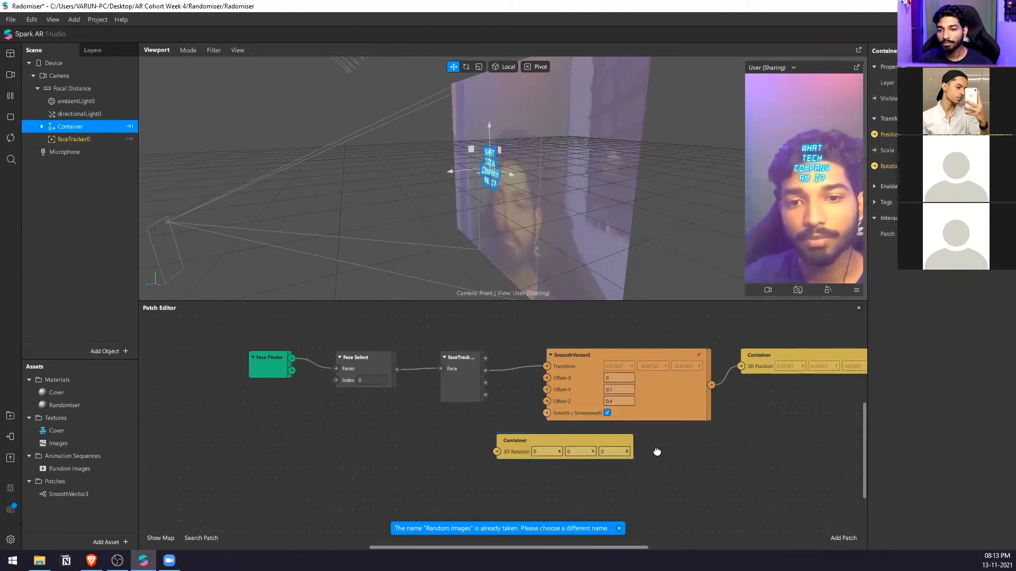
pyautogui.moveTo(528, 489); pyautogui.dragTo(576, 441)
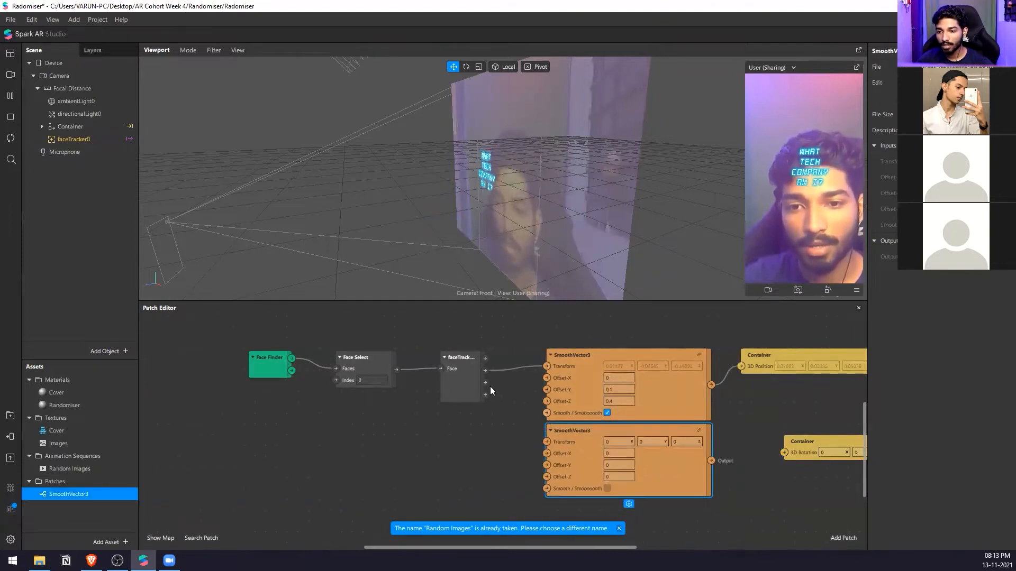
# Route the face tracker's 3D Rotation through the second SmoothVector3 to the Container's 3D Rotation patch, with smoothing enabled
pyautogui.moveTo(485, 395); pyautogui.dragTo(547, 441)
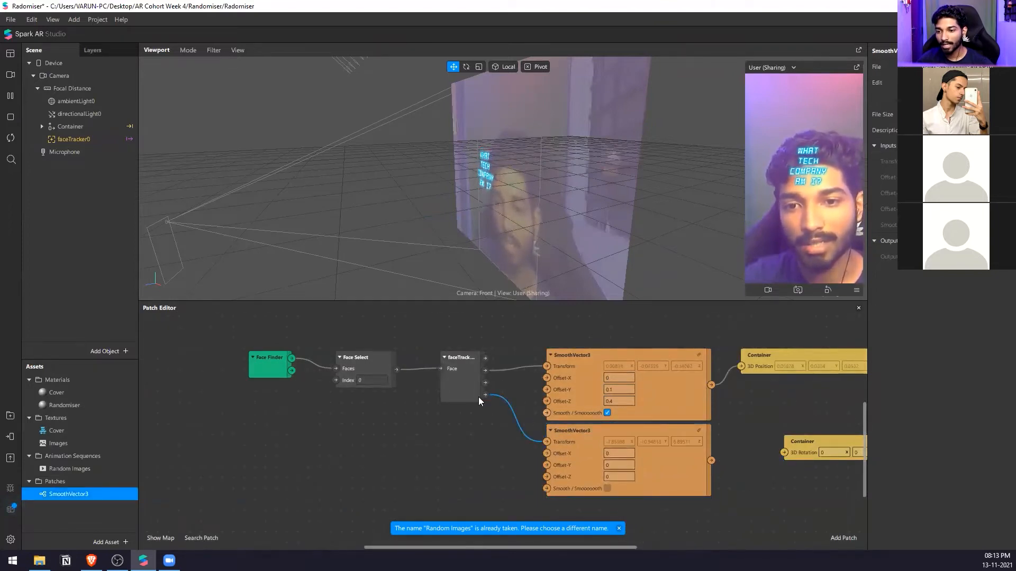
pyautogui.scroll(1, 608, 466)
pyautogui.moveTo(722, 456); pyautogui.dragTo(804, 448)
pyautogui.click(607, 486)
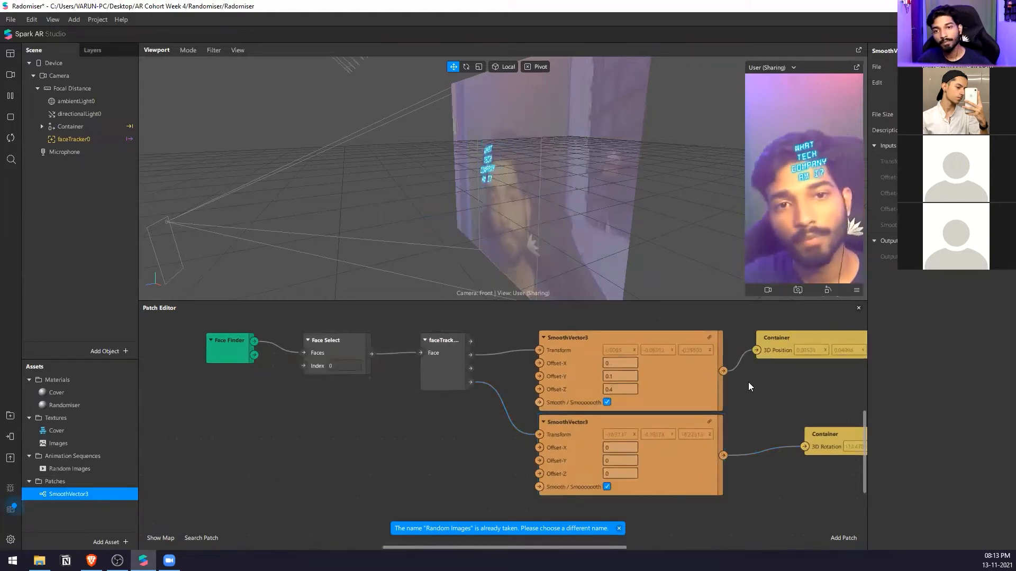
# Set Offset-Z to 0.5 on the SmoothVector3 patch that drives the Container's position
pyautogui.scroll(2, 624, 375)
pyautogui.click(624, 393)
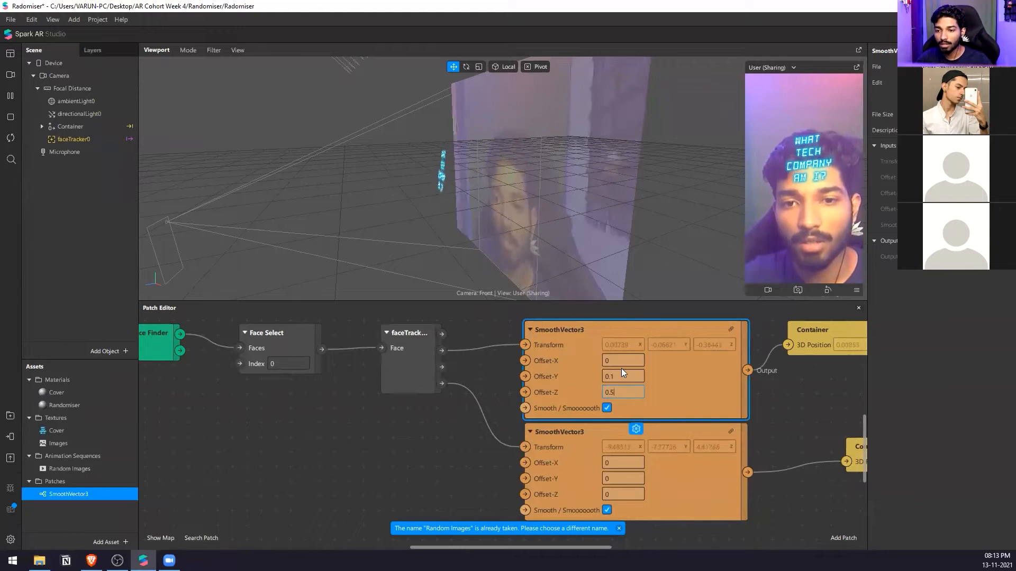
pyautogui.scroll(-3, 607, 411)
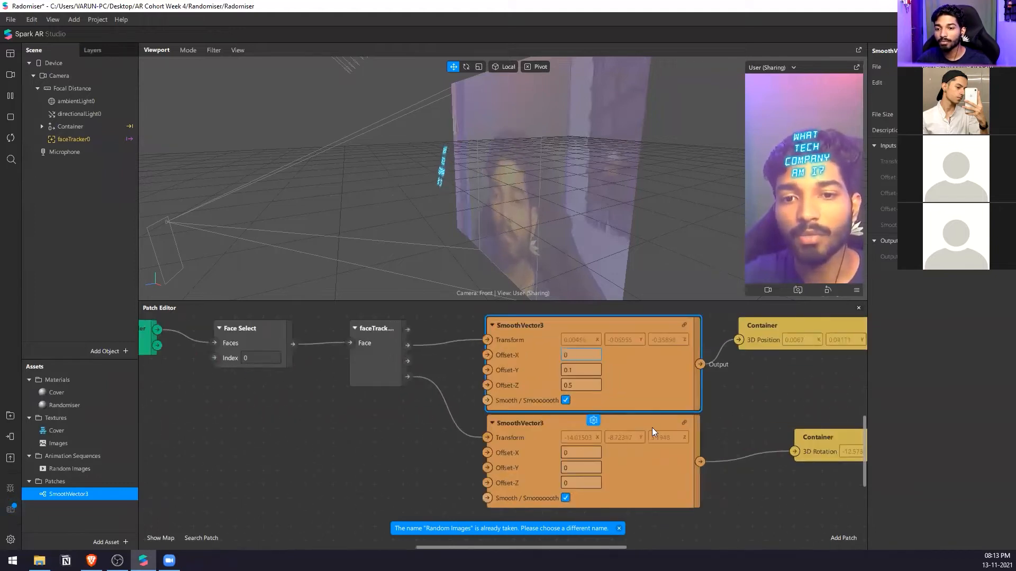
# Add a third SmoothVector3 patch below the other two and connect the face tracker's 3D Scale output to its Transform
pyautogui.moveTo(84, 499); pyautogui.dragTo(582, 503)
pyautogui.scroll(2, 508, 424)
pyautogui.moveTo(523, 475); pyautogui.dragTo(475, 467)
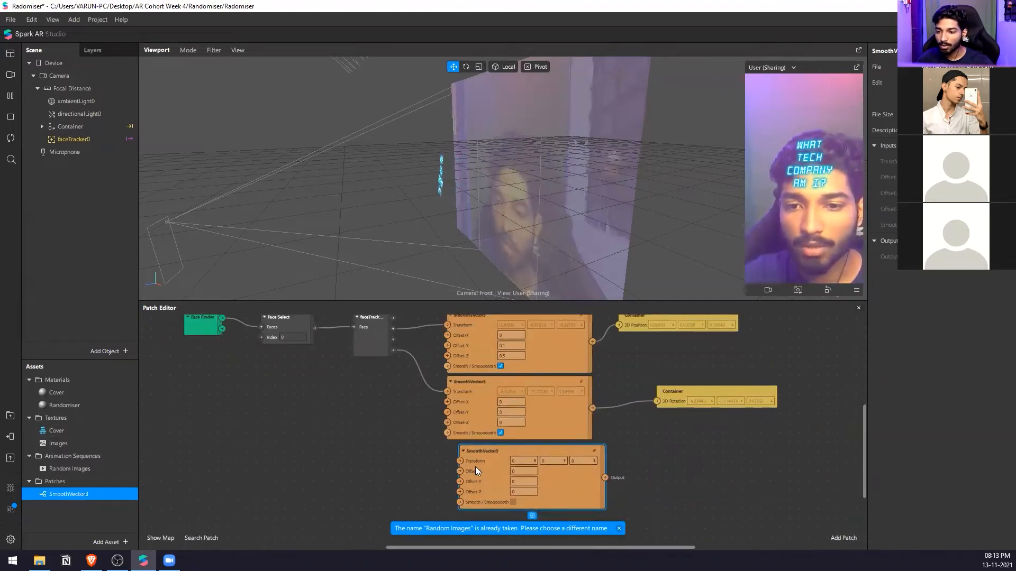
pyautogui.moveTo(392, 340); pyautogui.dragTo(447, 458)
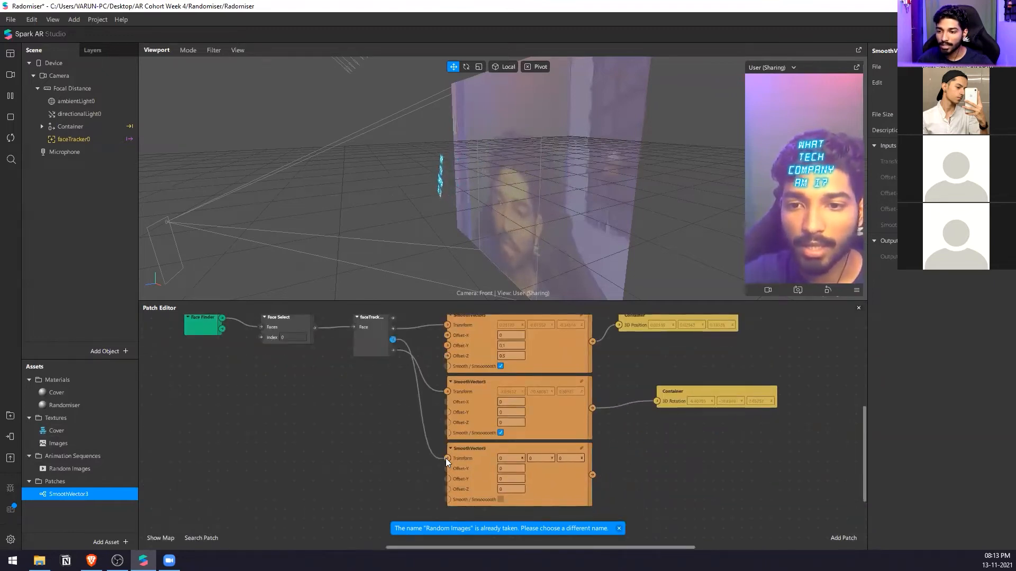
# Swap the rotation and scale SmoothVector3 patches in the stack and align the Container's 3D Rotation patch beside the lowest one
pyautogui.moveTo(561, 479); pyautogui.dragTo(586, 337)
pyautogui.moveTo(567, 423); pyautogui.dragTo(558, 490)
pyautogui.moveTo(571, 350); pyautogui.dragTo(546, 426)
pyautogui.moveTo(552, 470); pyautogui.dragTo(575, 478)
pyautogui.moveTo(662, 396); pyautogui.dragTo(626, 461)
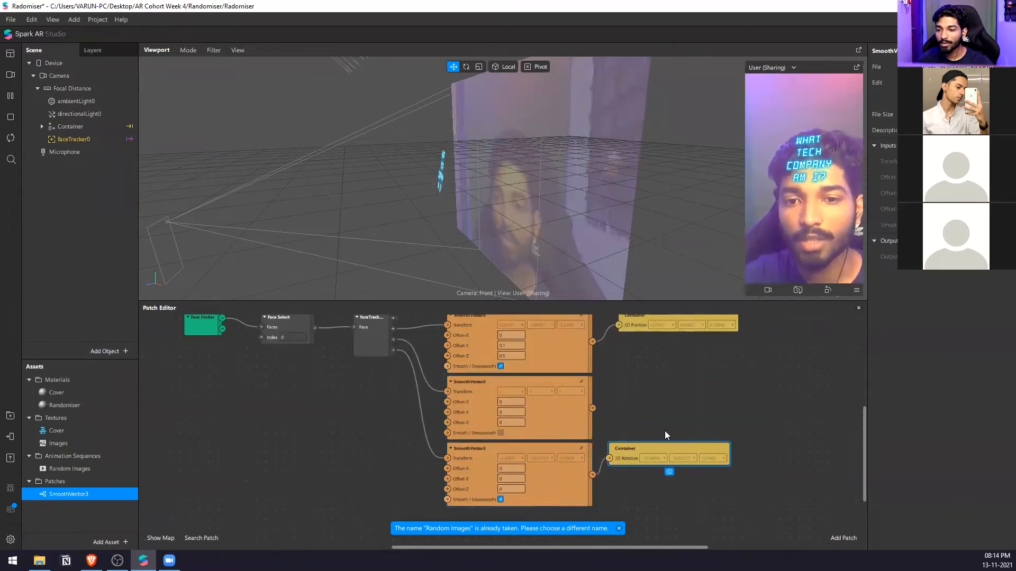
# Enable smoothing on the middle SmoothVector3 and connect its output to a new 3D Scale patch for the Container
pyautogui.click(501, 433)
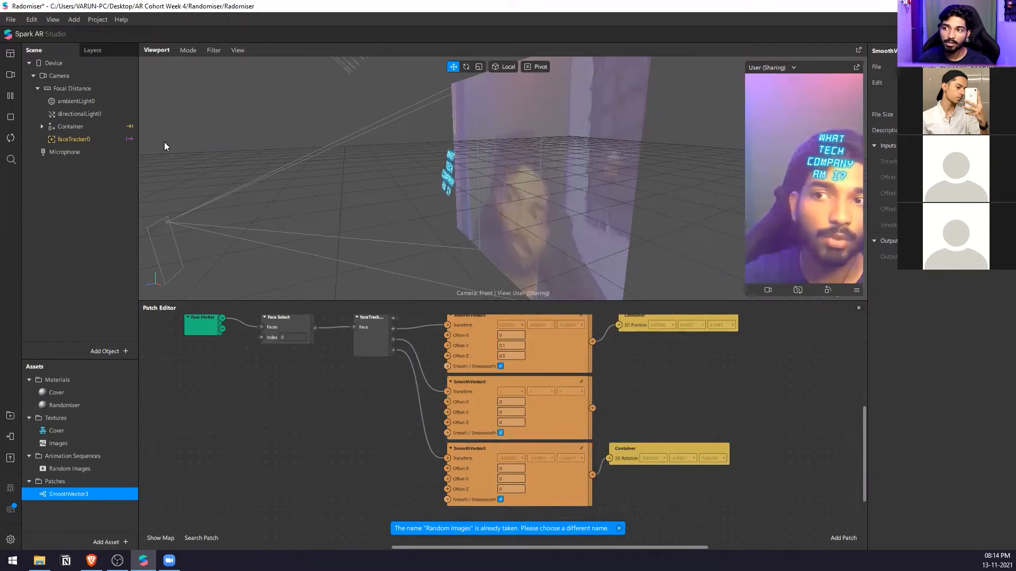
pyautogui.click(71, 127)
pyautogui.click(874, 150)
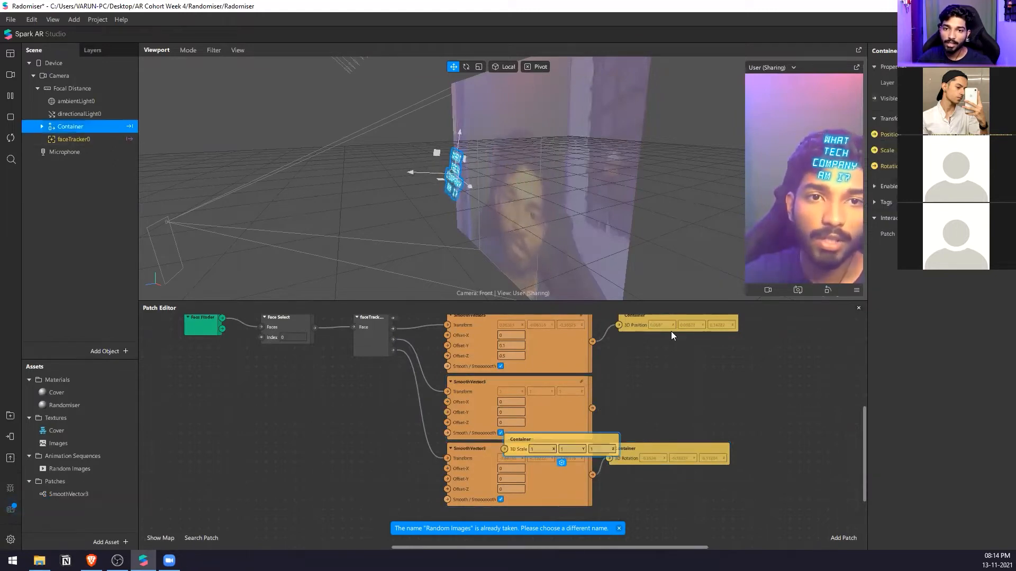
pyautogui.moveTo(567, 437); pyautogui.dragTo(685, 385)
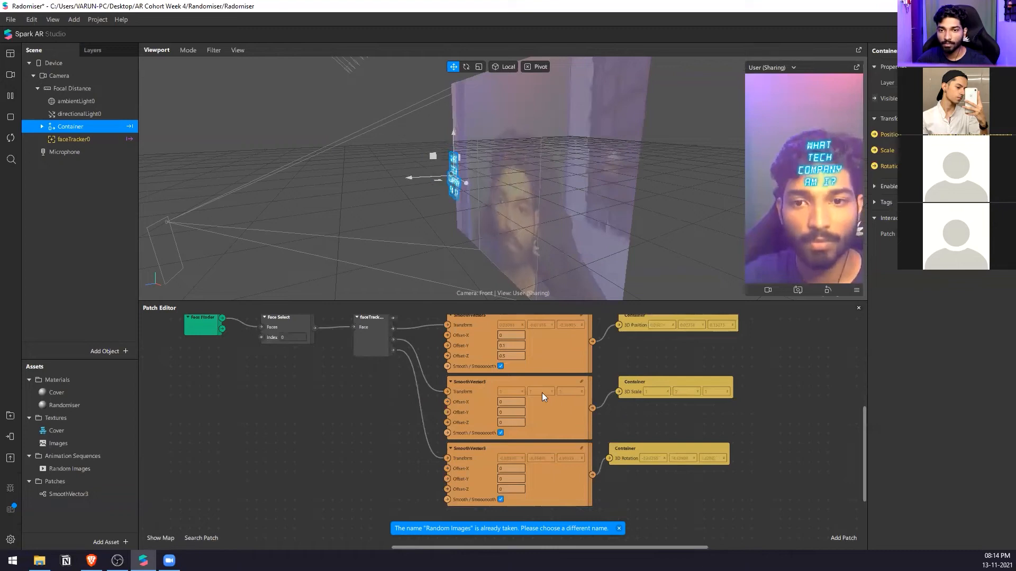
# Set the scale SmoothVector3's Offset-X and Offset-Y to 0.5
pyautogui.scroll(4, 542, 393)
pyautogui.click(517, 424)
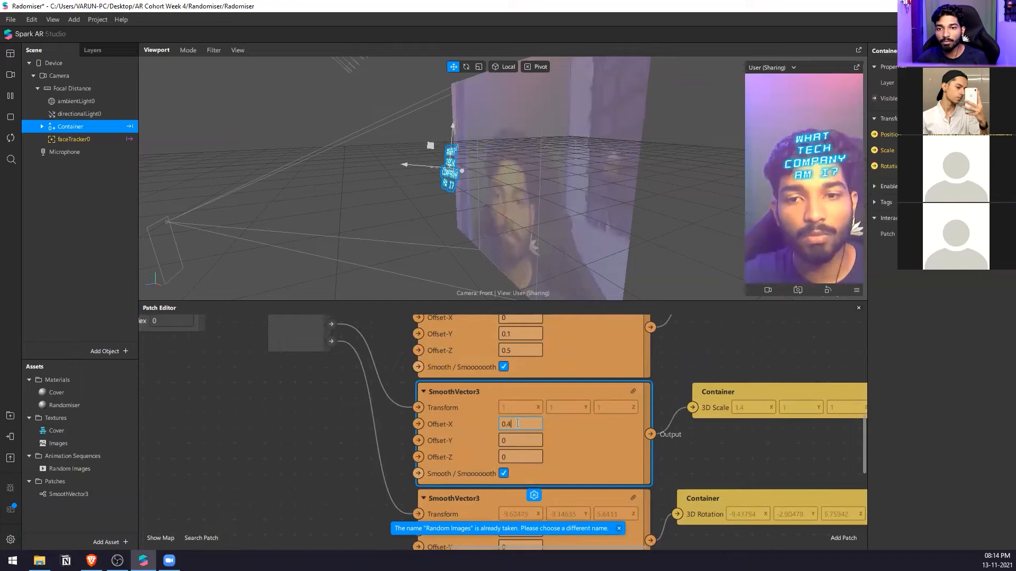
pyautogui.write('0.4')
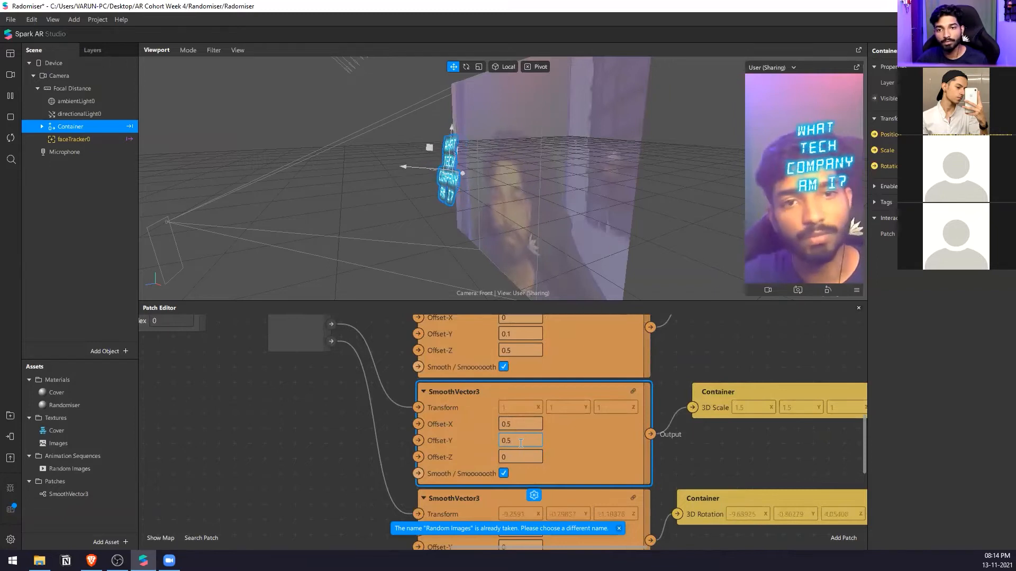
# Raise the title above the head by setting the position SmoothVector3's Offset-Y to 0.15
pyautogui.scroll(1, 518, 370)
pyautogui.click(516, 342)
pyautogui.write('0.2')
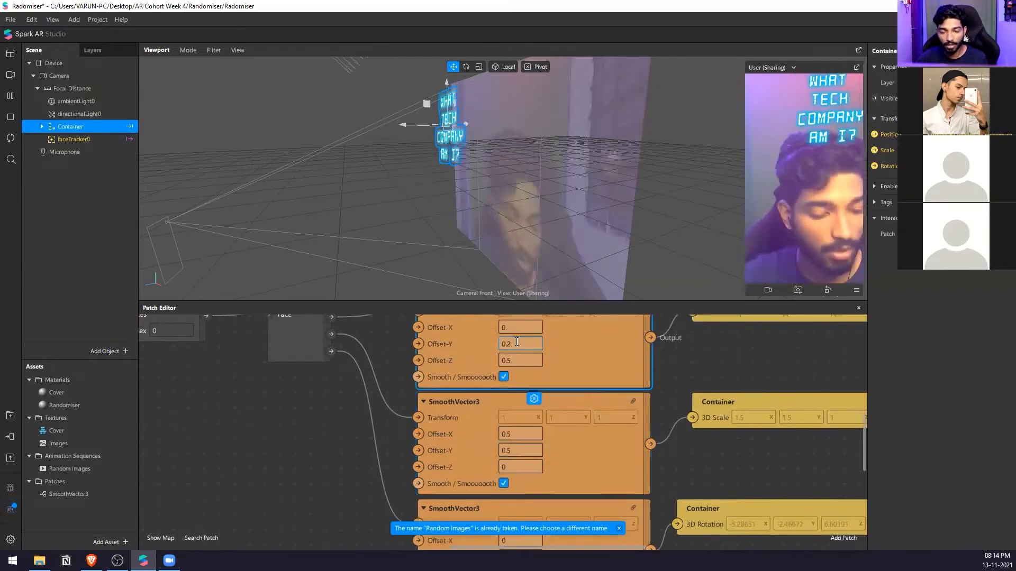
pyautogui.press('BackSpace')
pyautogui.write('15')
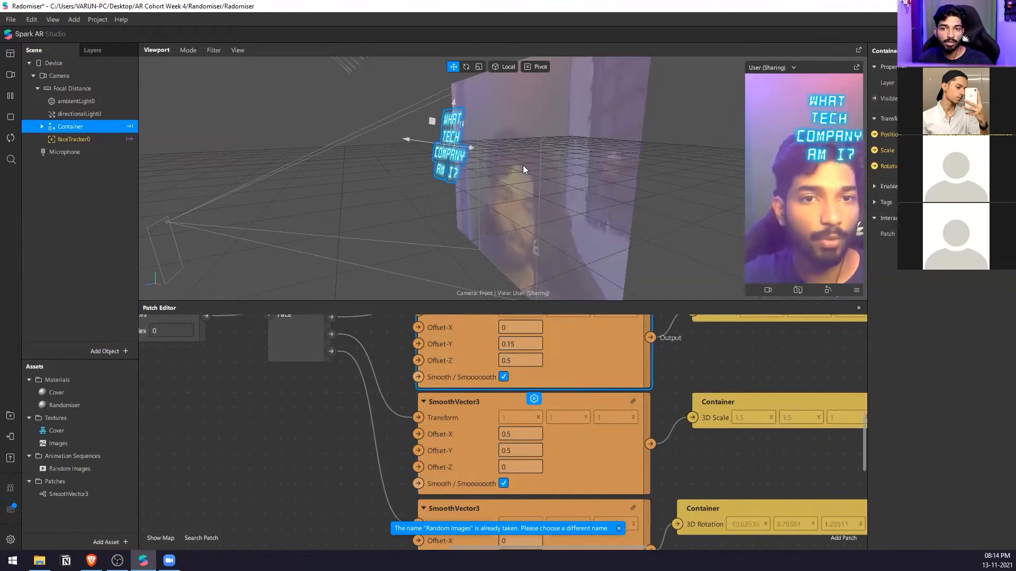
# Expand the Container in the scene tree, select the Randomiser plane inside it, and dismiss the duplicate-name notification
pyautogui.scroll(-1, 537, 360)
pyautogui.scroll(-2, 538, 360)
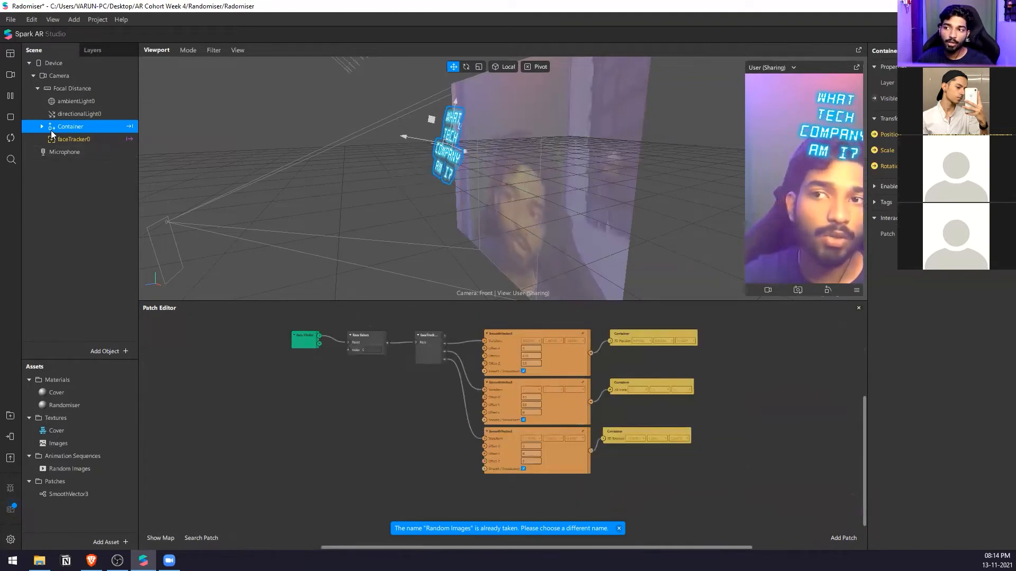
pyautogui.scroll(-2, 625, 407)
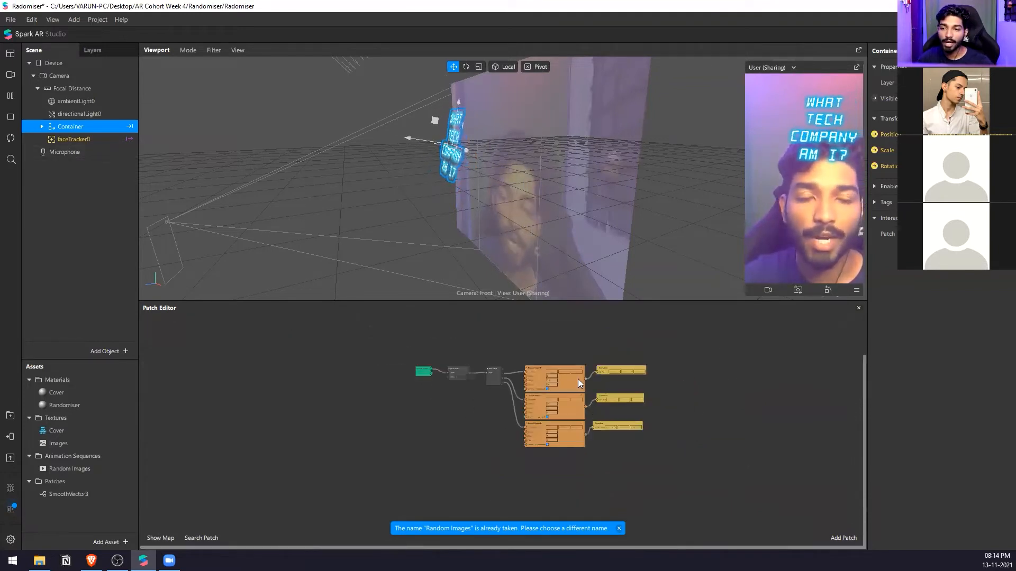
pyautogui.scroll(2, 559, 419)
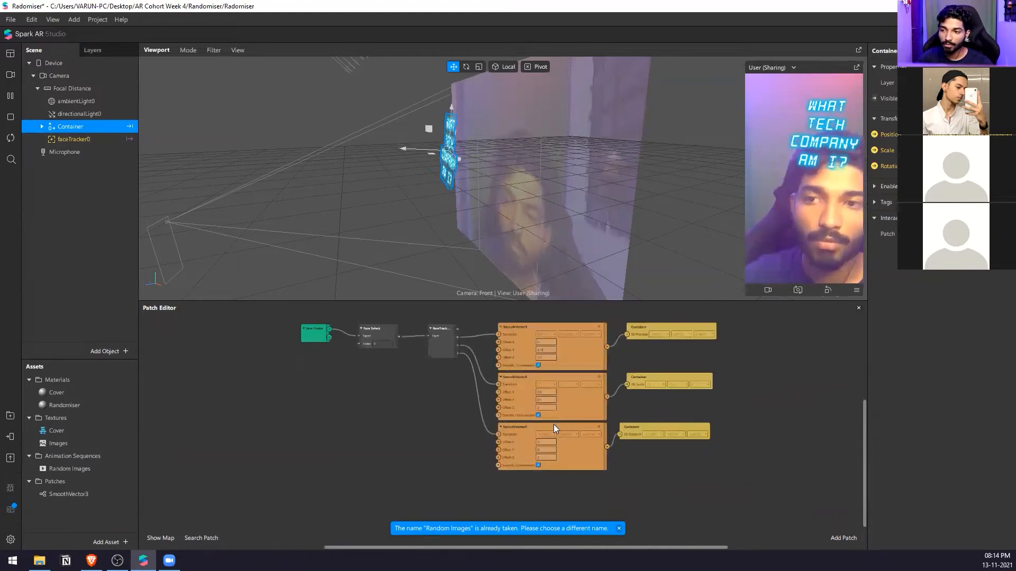
pyautogui.click(42, 126)
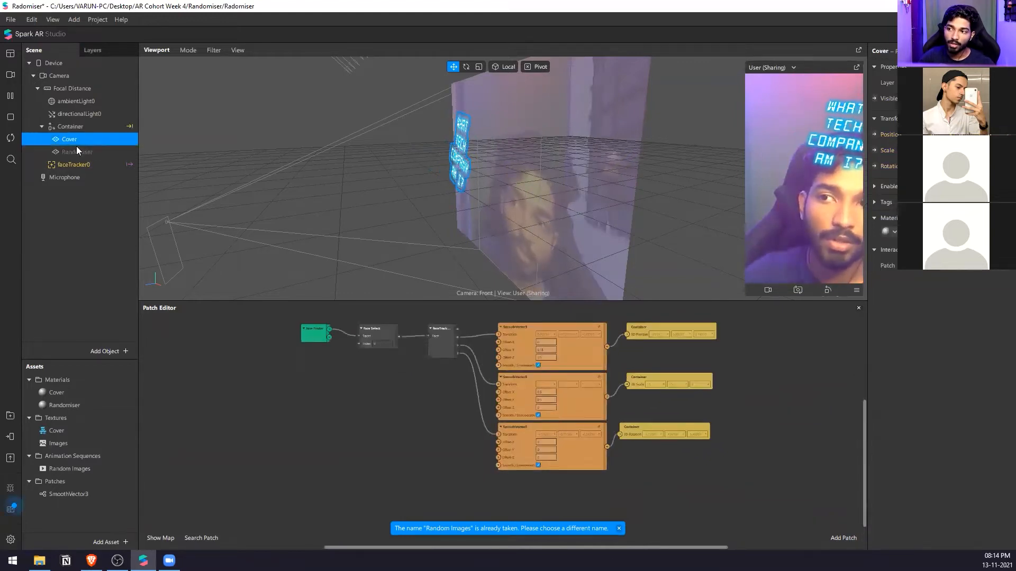
pyautogui.click(77, 152)
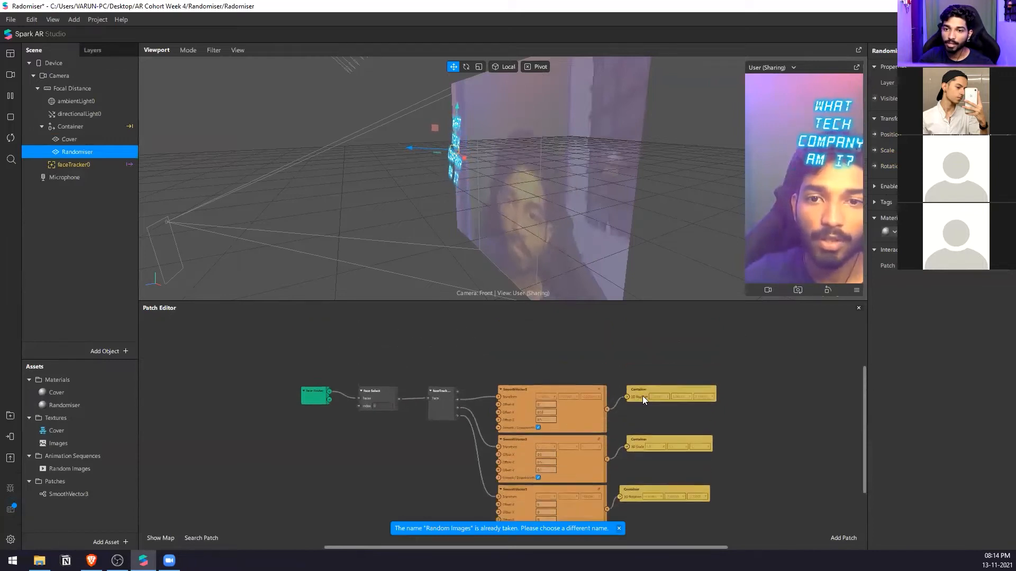
pyautogui.scroll(-3, 362, 353)
pyautogui.scroll(4, 373, 357)
pyautogui.scroll(-2, 372, 357)
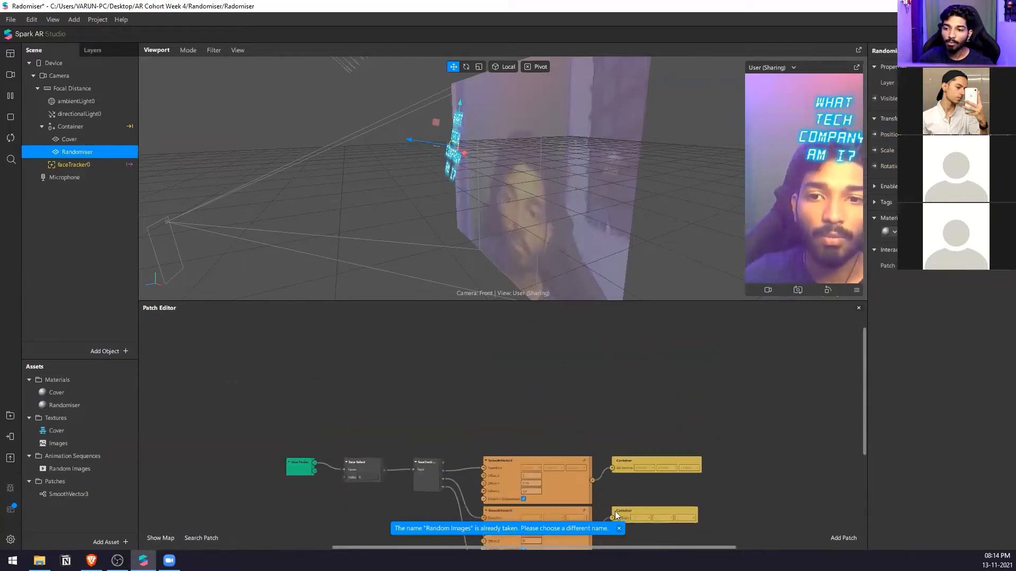
pyautogui.click(618, 529)
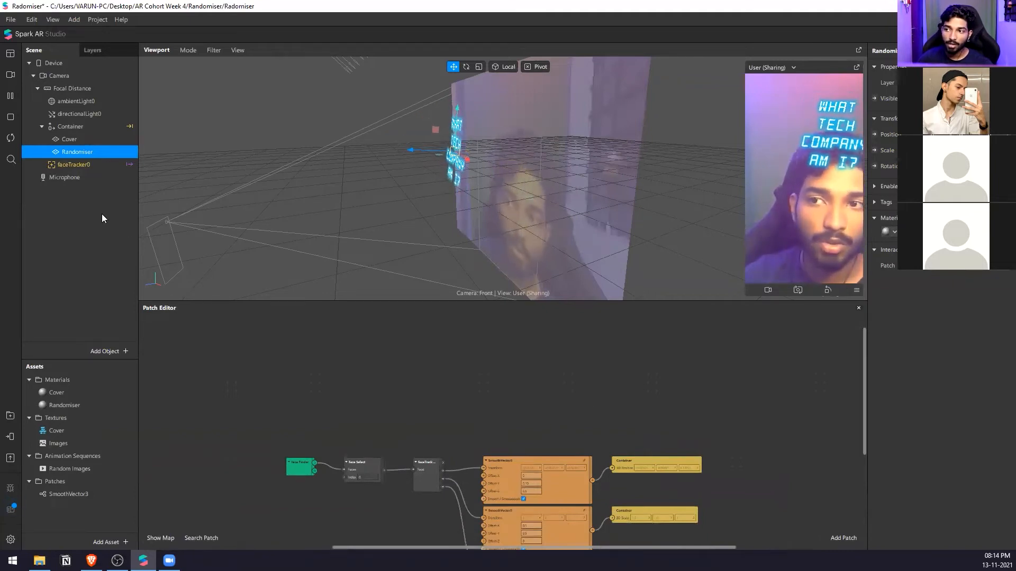
# Add a Camera patch to the Patch Editor above the face-tracking chain
pyautogui.click(55, 74)
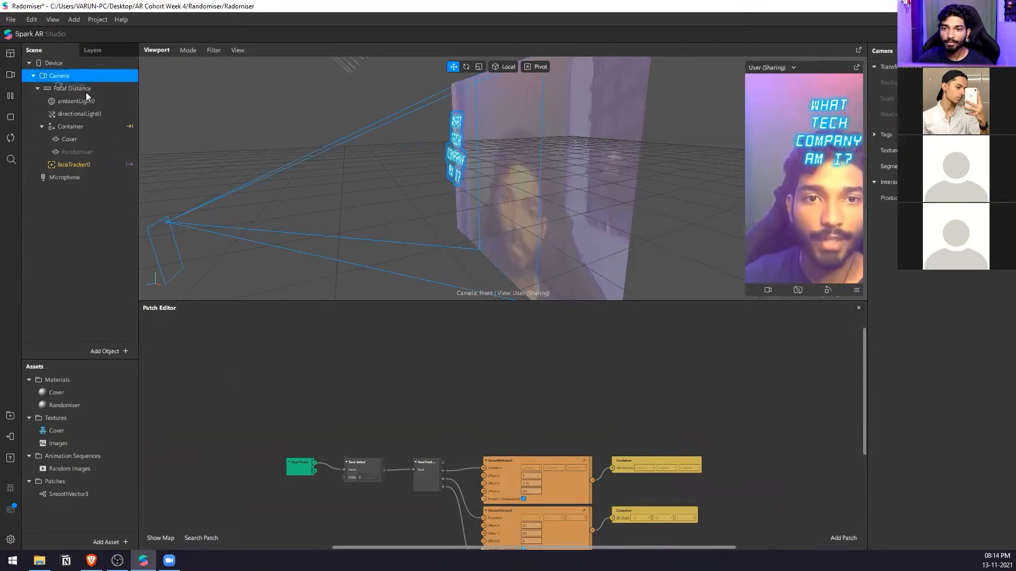
pyautogui.moveTo(86, 92); pyautogui.dragTo(387, 354)
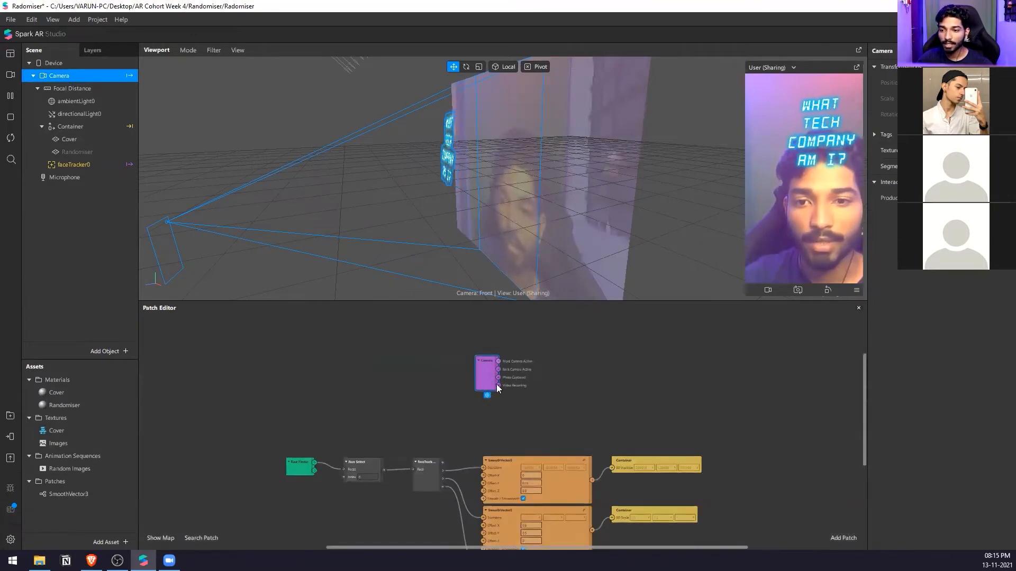
pyautogui.scroll(2, 489, 396)
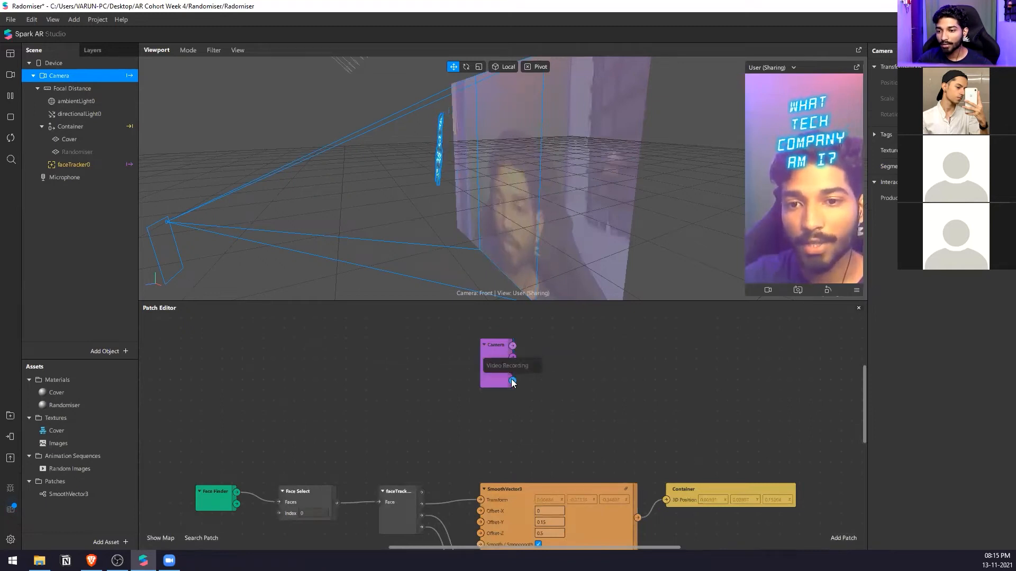
# Connect the Camera patch's Video Recording output to the Second Boolean of a new Or patch, spacing the two patches apart
pyautogui.moveTo(514, 380); pyautogui.dragTo(531, 398)
pyautogui.click(490, 414)
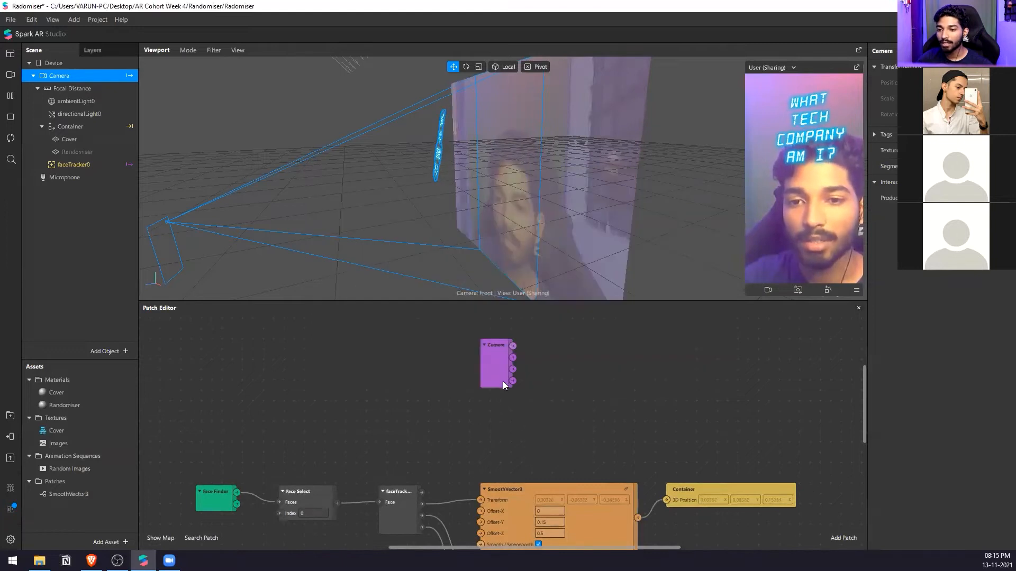
pyautogui.moveTo(645, 382); pyautogui.dragTo(644, 382)
pyautogui.write('i')
pyautogui.press('BackSpace')
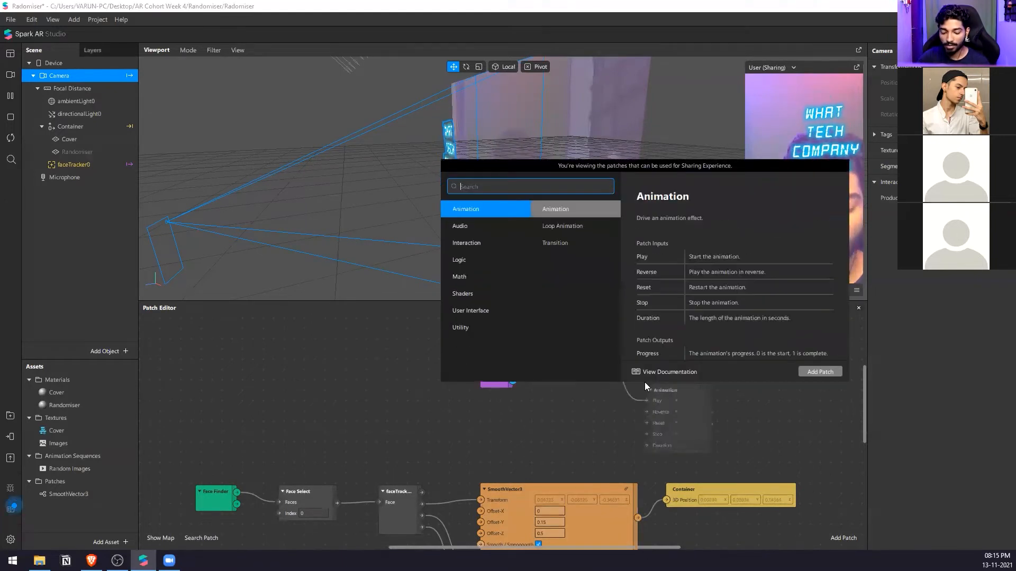
pyautogui.write('or')
pyautogui.press('Return')
pyautogui.moveTo(644, 402); pyautogui.dragTo(628, 412)
pyautogui.moveTo(515, 396); pyautogui.dragTo(593, 440)
pyautogui.moveTo(668, 412); pyautogui.dragTo(699, 377)
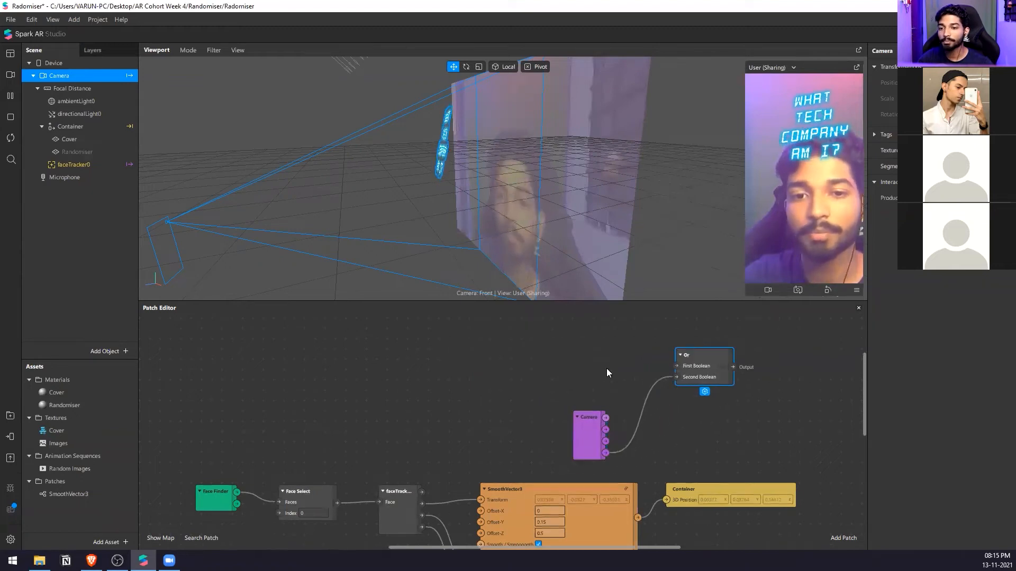
pyautogui.doubleClick(547, 366)
pyautogui.write('scr')
pyautogui.press('Return')
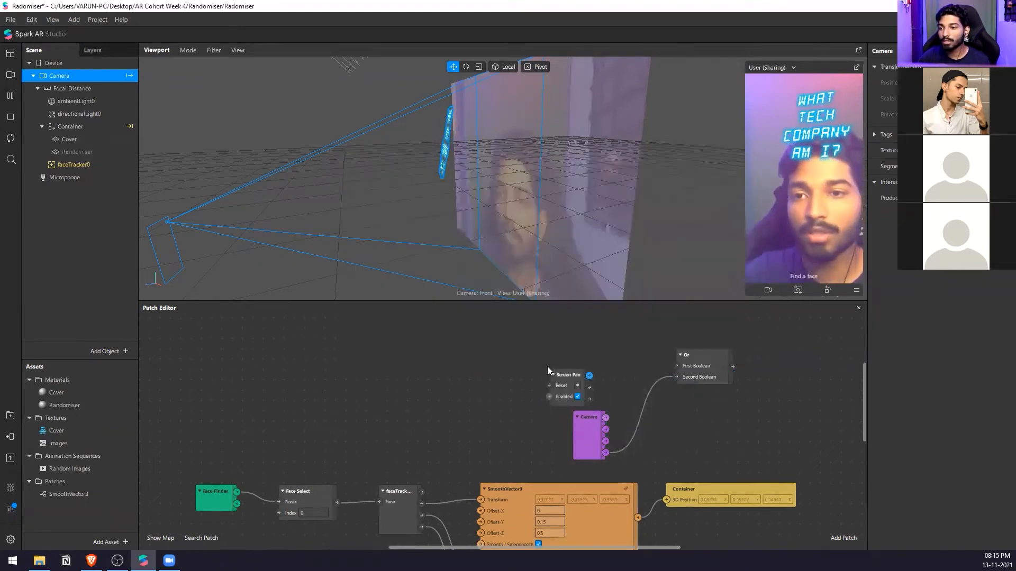
pyautogui.press('Delete')
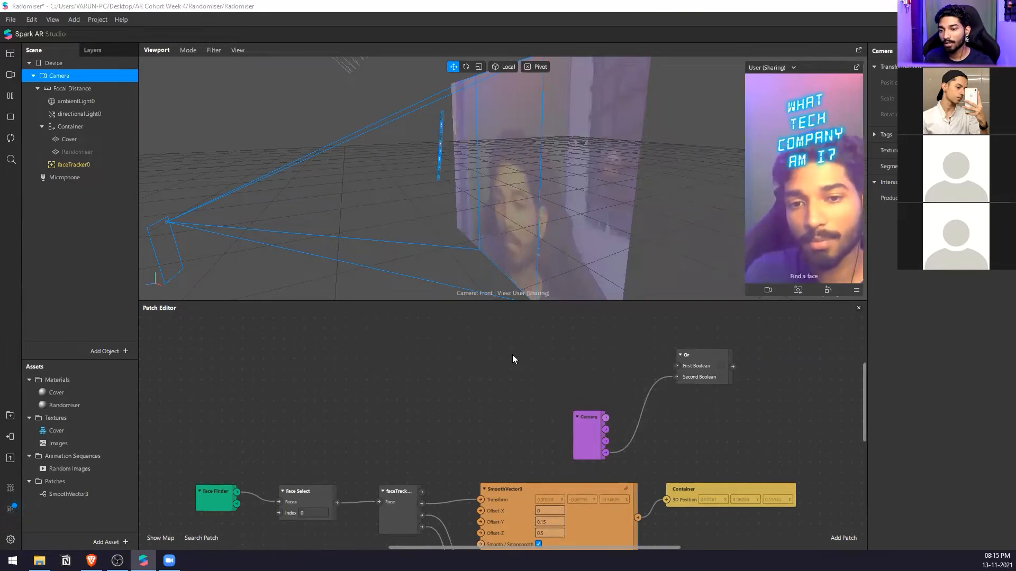
# Add a Screen Tap patch and link it through a Switch to the Or patch's First Boolean
pyautogui.doubleClick(512, 355)
pyautogui.write('scre')
pyautogui.press('Down')
pyautogui.press('Return')
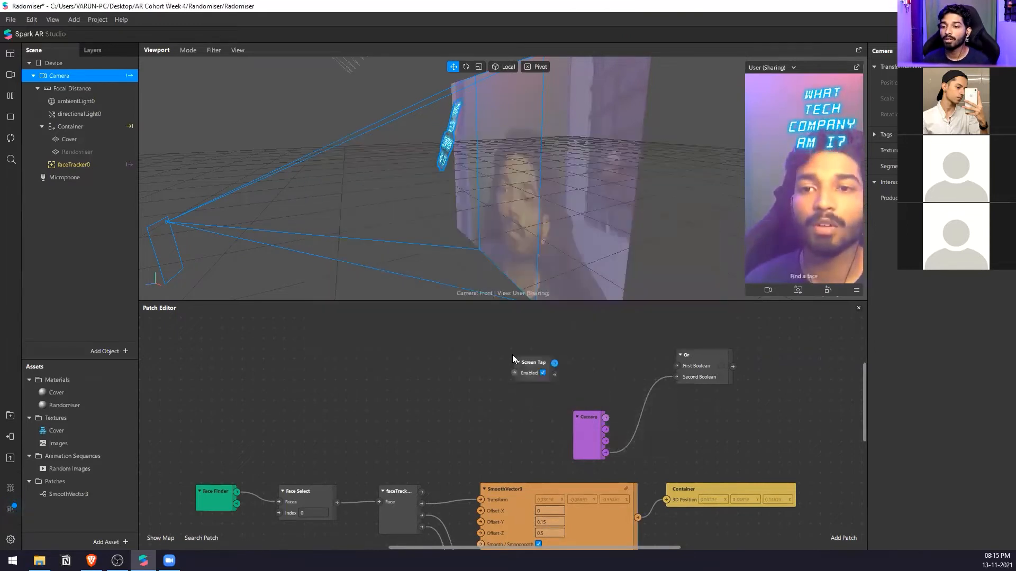
pyautogui.moveTo(554, 363); pyautogui.dragTo(578, 361)
pyautogui.moveTo(673, 366); pyautogui.dragTo(673, 367)
pyautogui.click(520, 370)
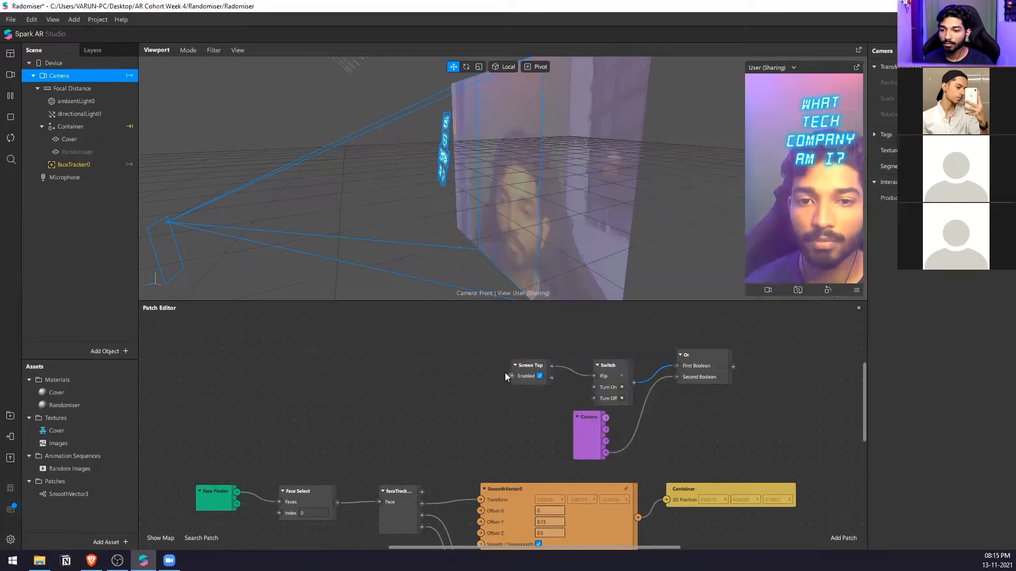
# Arrange the Switch above the wiring and move the Screen Tap patch a little away from it
pyautogui.moveTo(616, 366); pyautogui.dragTo(615, 333)
pyautogui.moveTo(529, 369); pyautogui.dragTo(509, 368)
pyautogui.scroll(-3, 382, 384)
pyautogui.scroll(2, 687, 366)
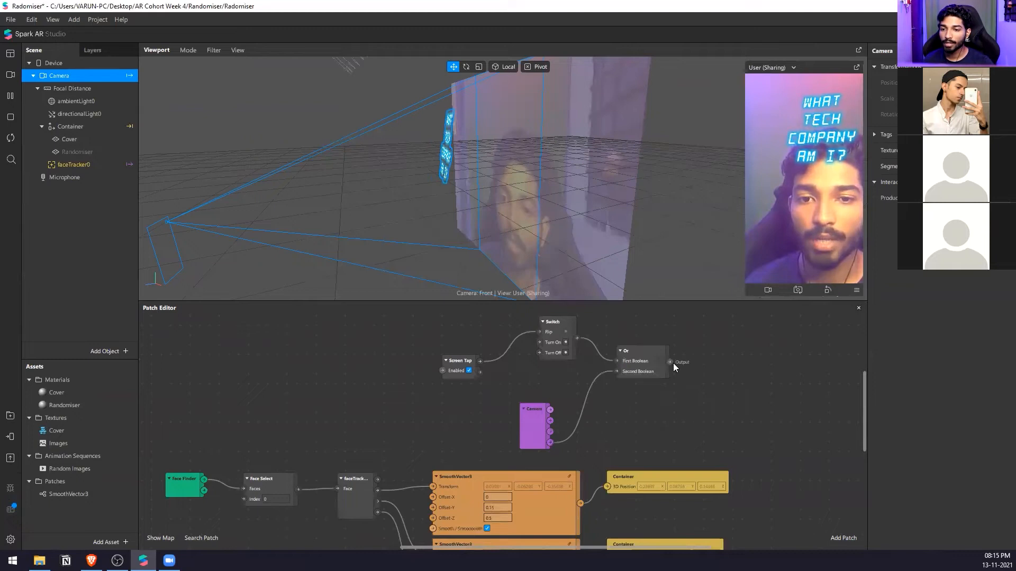
# Create a Visible patch for the Cover plane and place it beyond the Or patch
pyautogui.scroll(-3, 367, 405)
pyautogui.scroll(2, 528, 385)
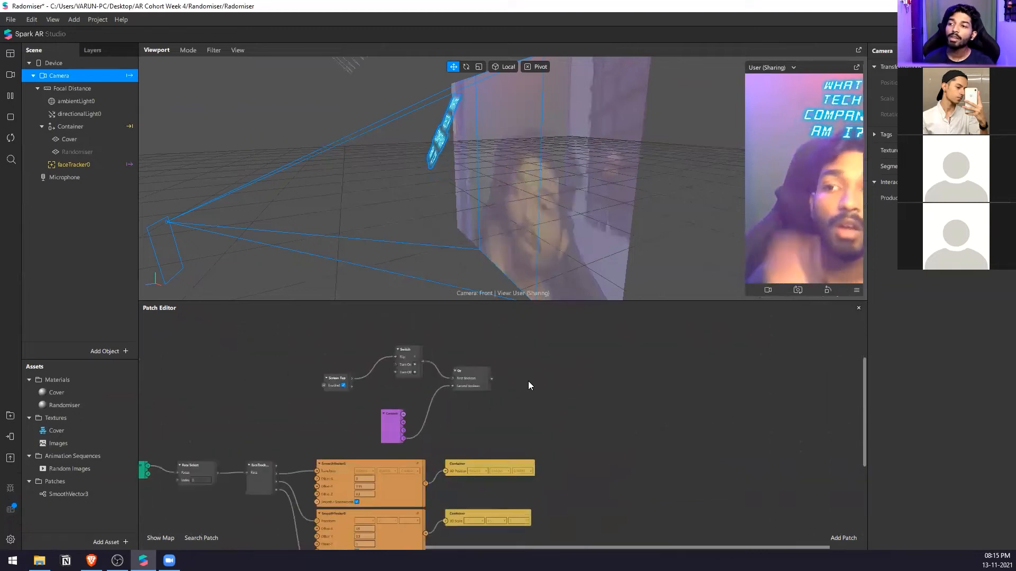
pyautogui.click(109, 139)
pyautogui.click(876, 102)
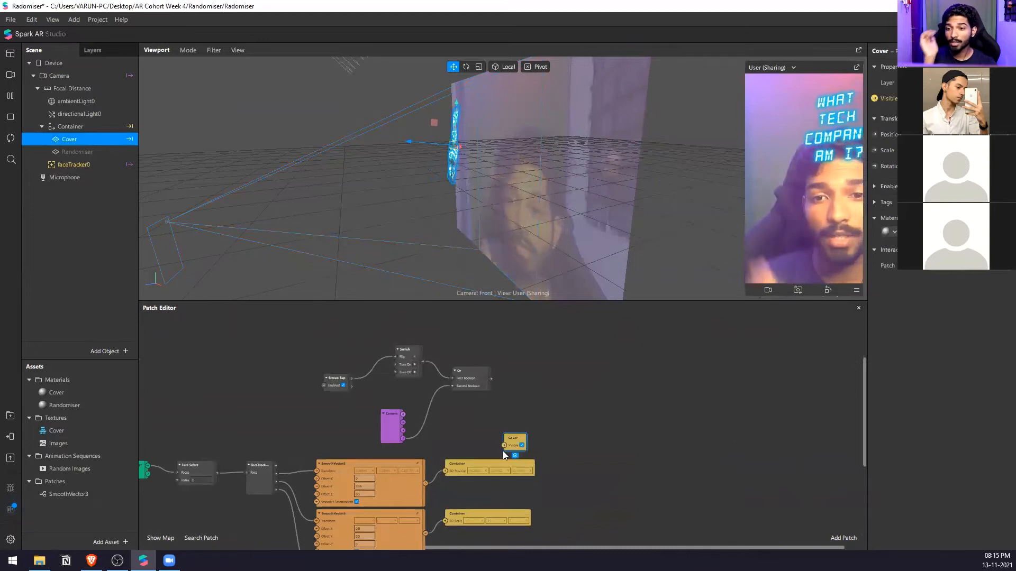
pyautogui.moveTo(522, 432); pyautogui.dragTo(578, 332)
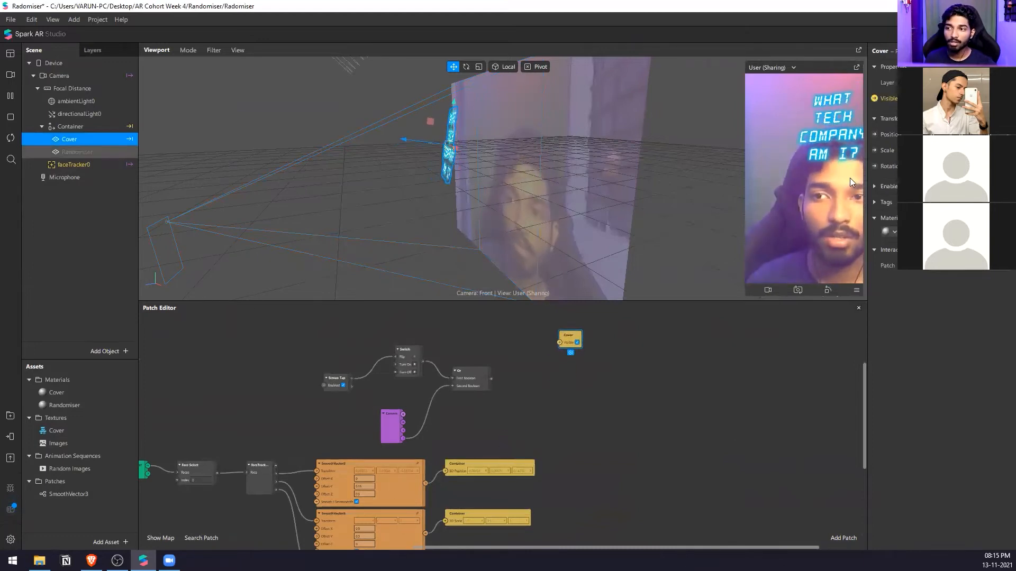
# Create a Visible patch for the Randomiser plane and place it below the Cover patch
pyautogui.click(114, 155)
pyautogui.click(874, 99)
pyautogui.moveTo(516, 440); pyautogui.dragTo(652, 376)
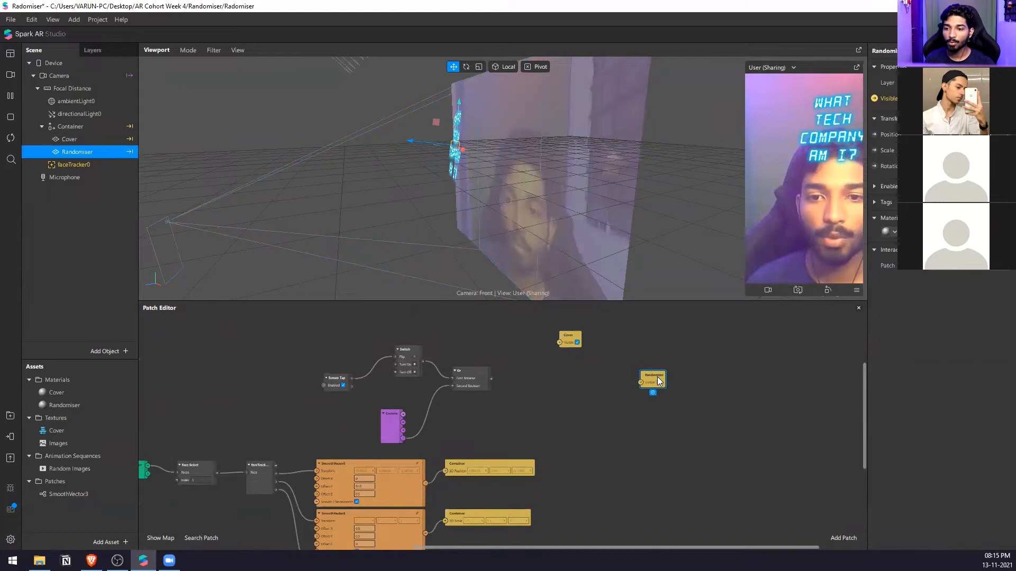
pyautogui.click(874, 98)
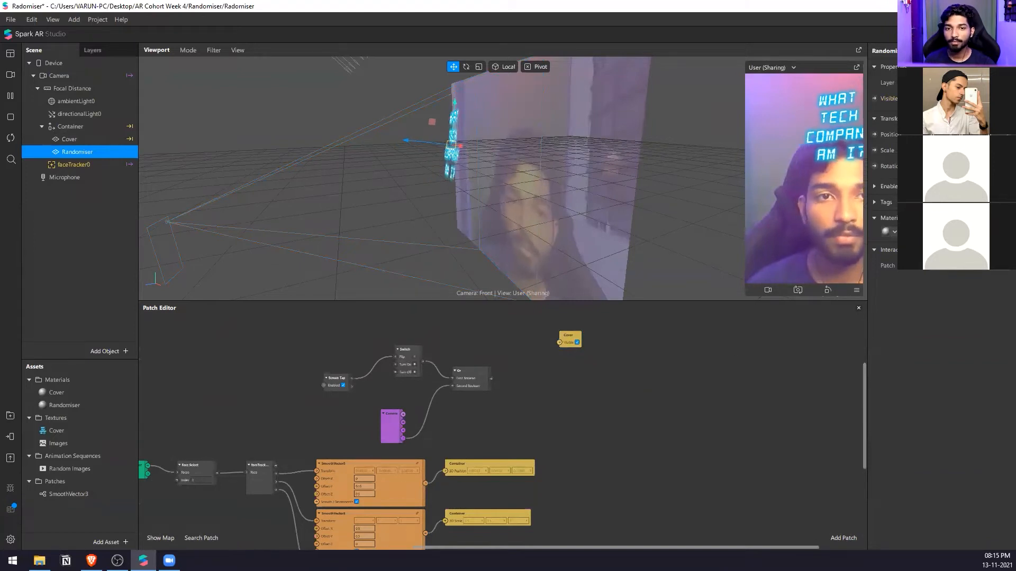
pyautogui.click(874, 98)
pyautogui.moveTo(516, 439); pyautogui.dragTo(576, 402)
# Connect the Or patch's output through a Pulse to a new Switch patch
pyautogui.scroll(2, 490, 378)
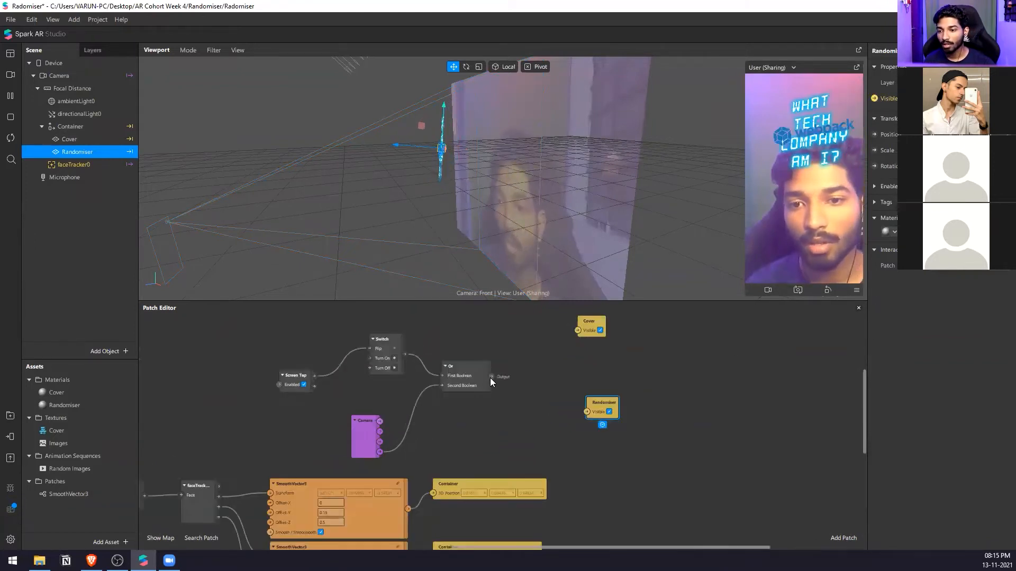
pyautogui.moveTo(491, 377); pyautogui.dragTo(514, 410)
pyautogui.write('sw')
pyautogui.press('Return')
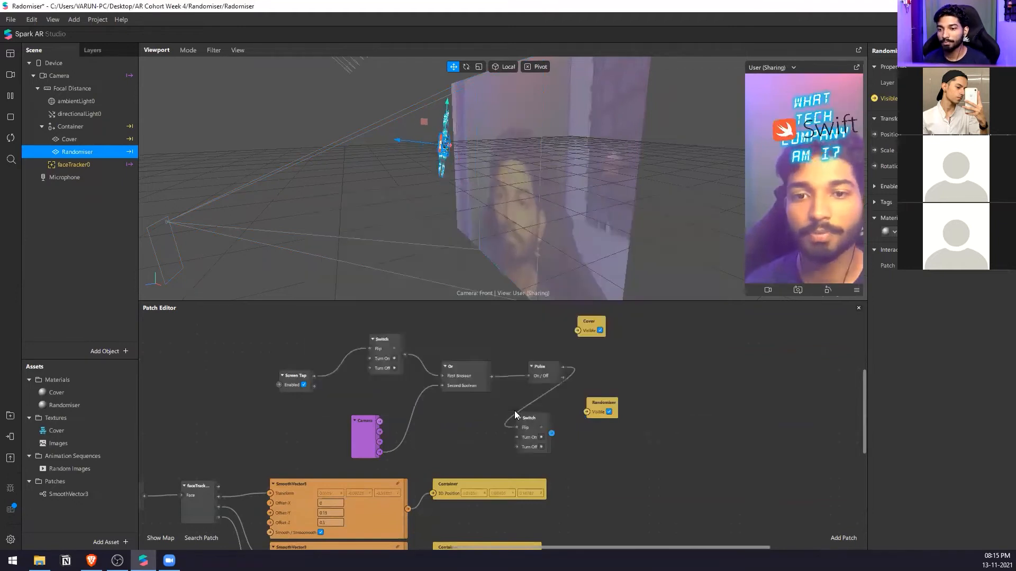
# Route the Pulse into the new Switch's Turn On input and move the Cover and Randomiser patches farther out
pyautogui.moveTo(603, 403); pyautogui.dragTo(667, 412)
pyautogui.moveTo(519, 427); pyautogui.dragTo(608, 389)
pyautogui.moveTo(600, 337); pyautogui.dragTo(727, 346)
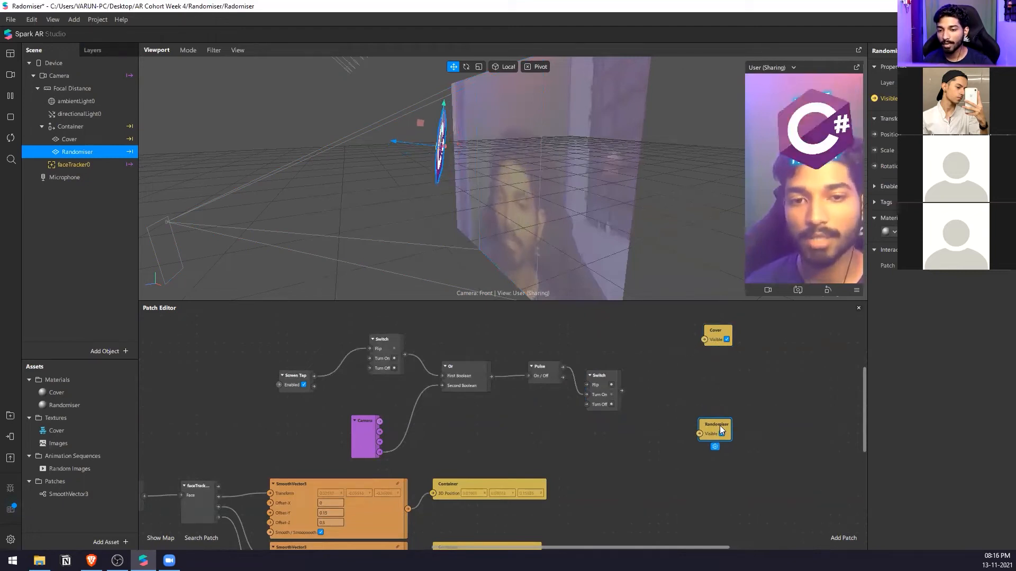
# Connect the Switch's output through a Not patch to the Cover's Visible input and directly to the Randomiser's Visible input
pyautogui.moveTo(622, 391); pyautogui.dragTo(706, 339)
pyautogui.write('not')
pyautogui.press('Return')
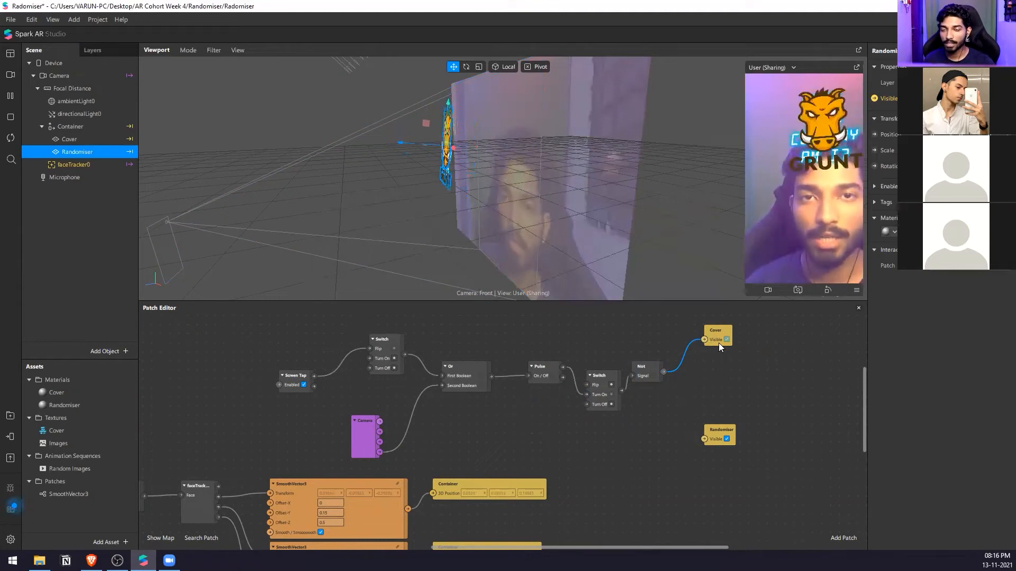
pyautogui.moveTo(651, 365); pyautogui.dragTo(666, 362)
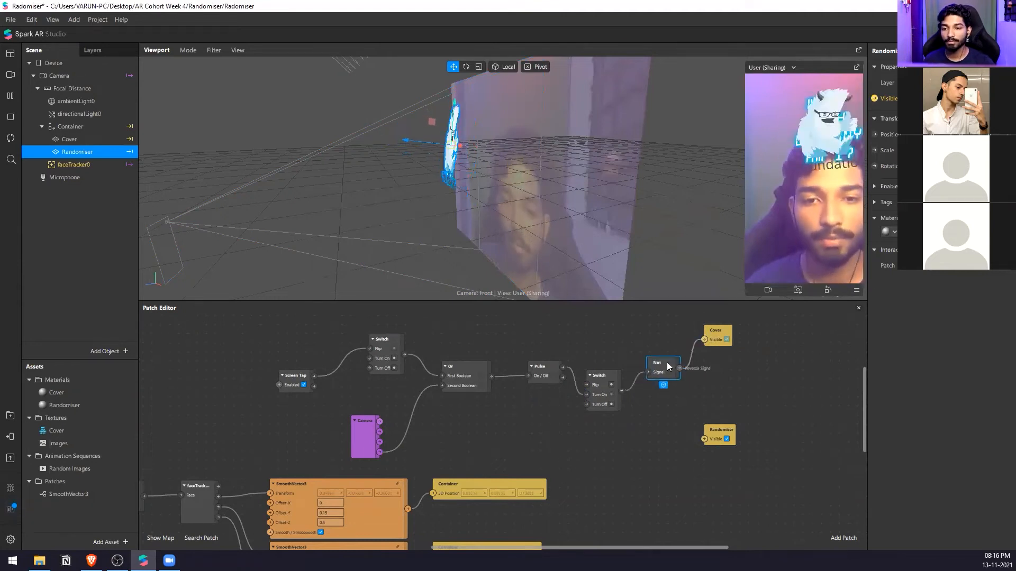
pyautogui.moveTo(622, 391); pyautogui.dragTo(703, 440)
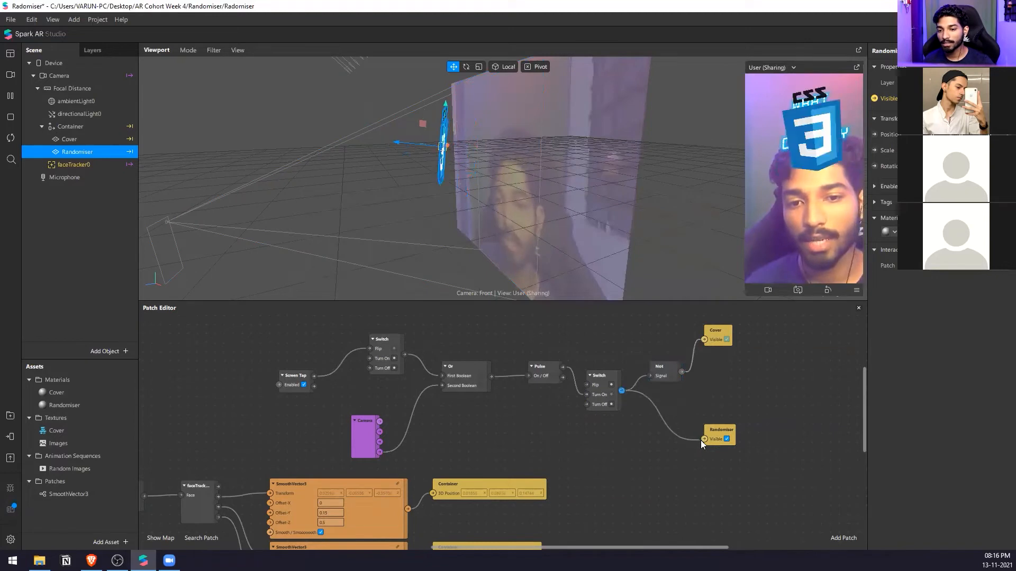
# Enable Simulate Touch in the preview and test a screen touch that switches from the title cover to the logos
pyautogui.hscroll(-3, 719, 386)
pyautogui.scroll(1, 718, 385)
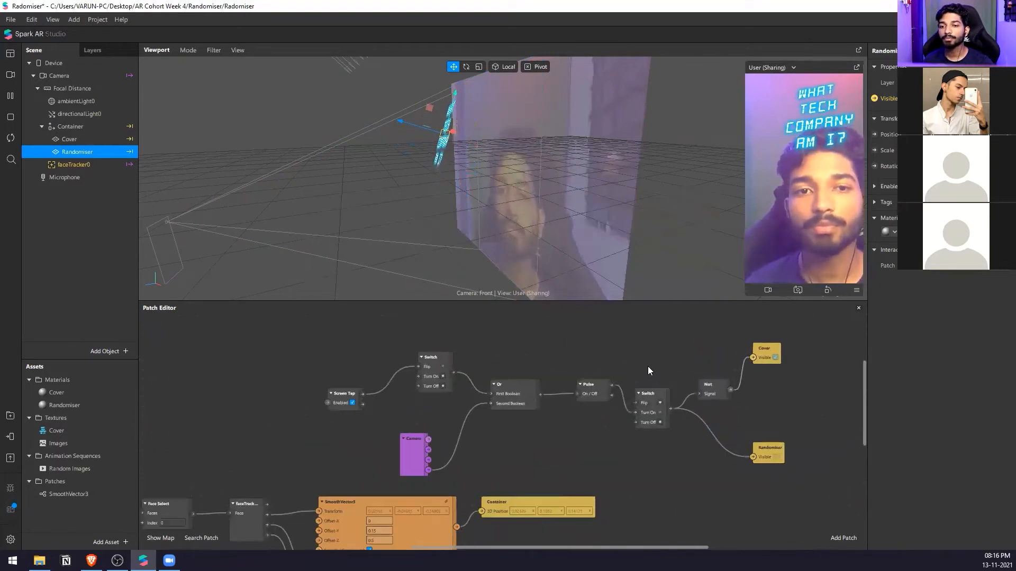
pyautogui.click(857, 290)
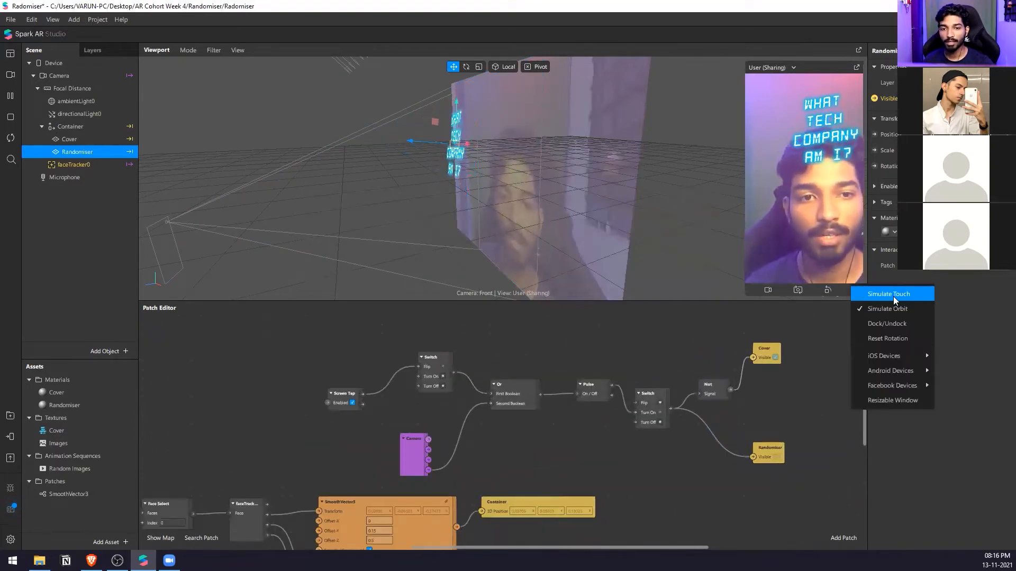
pyautogui.click(893, 295)
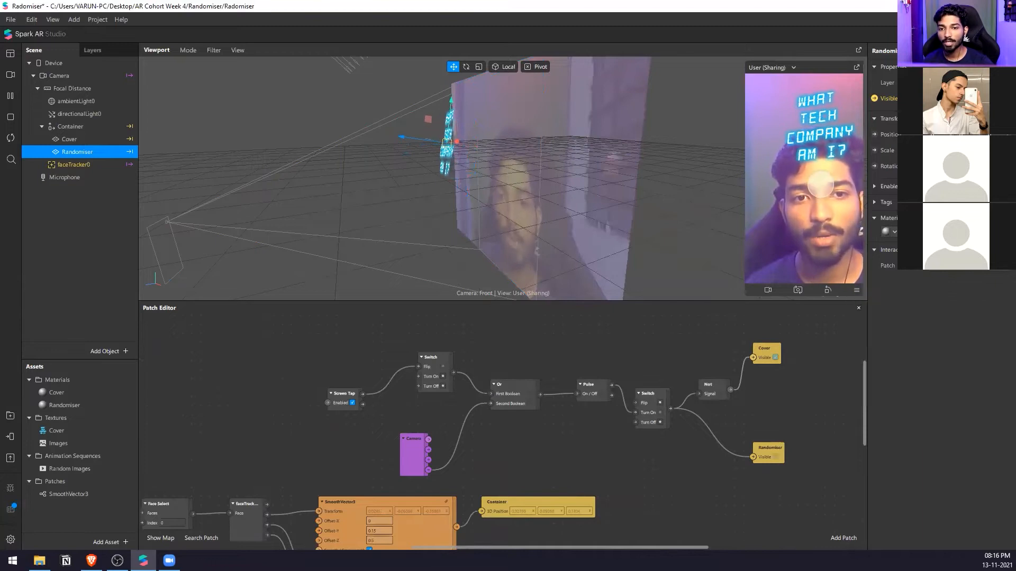
pyautogui.click(820, 183)
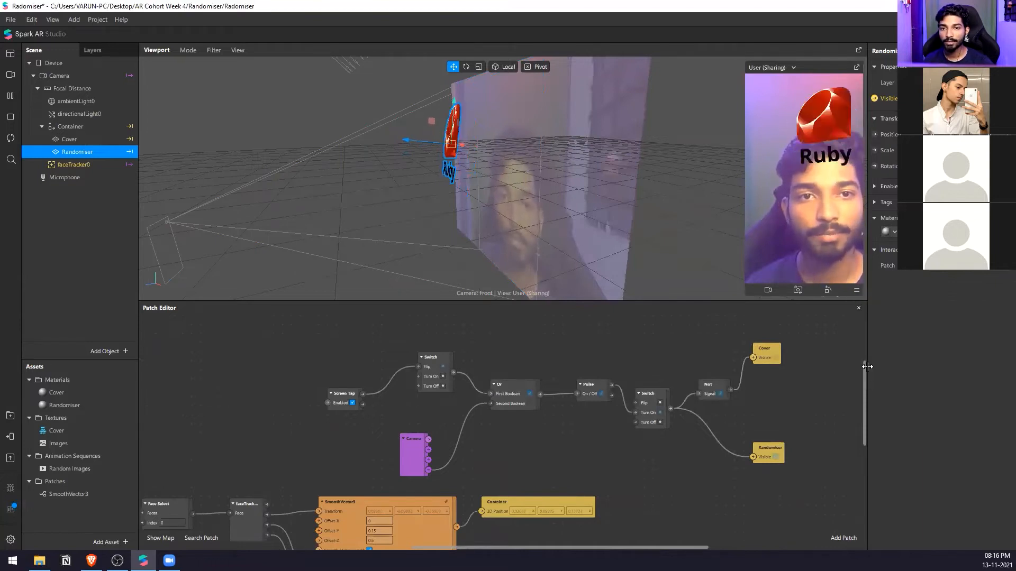
pyautogui.click(856, 290)
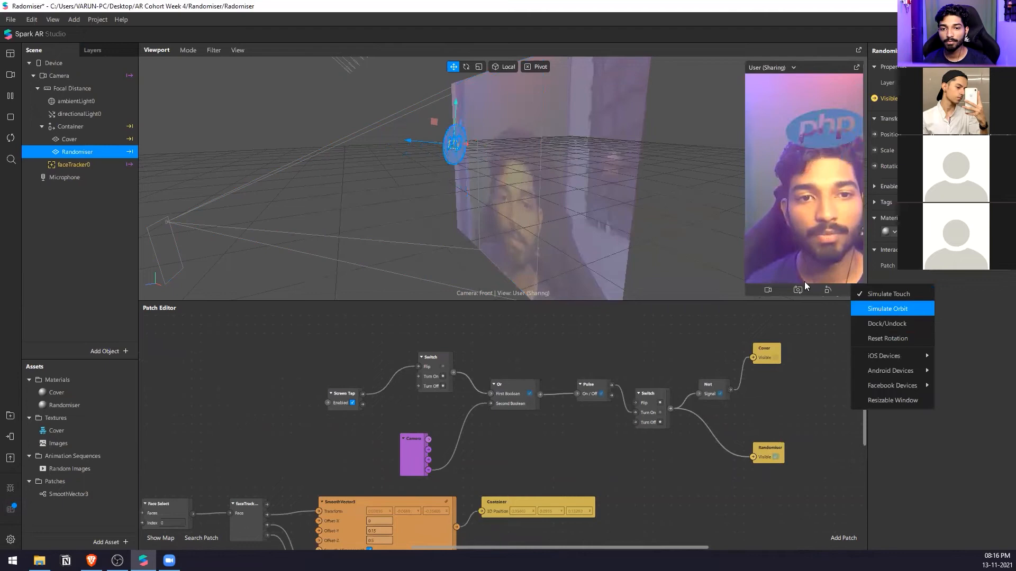
pyautogui.click(618, 366)
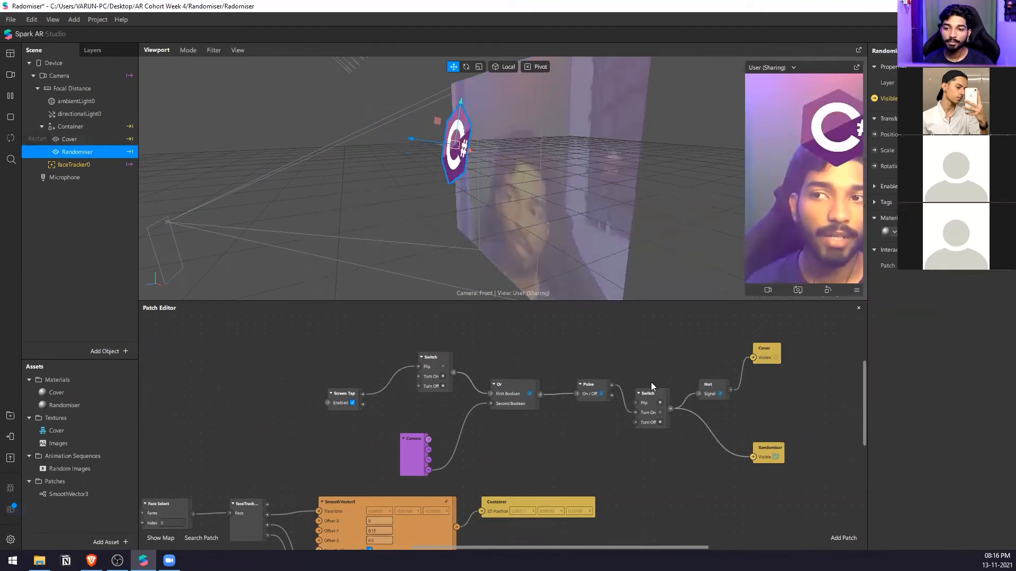
# Restart the preview and spread the Cover, Not and Randomiser patches farther apart
pyautogui.scroll(-5, 562, 383)
pyautogui.scroll(4, 641, 386)
pyautogui.hotkey('ctrl', 'r')
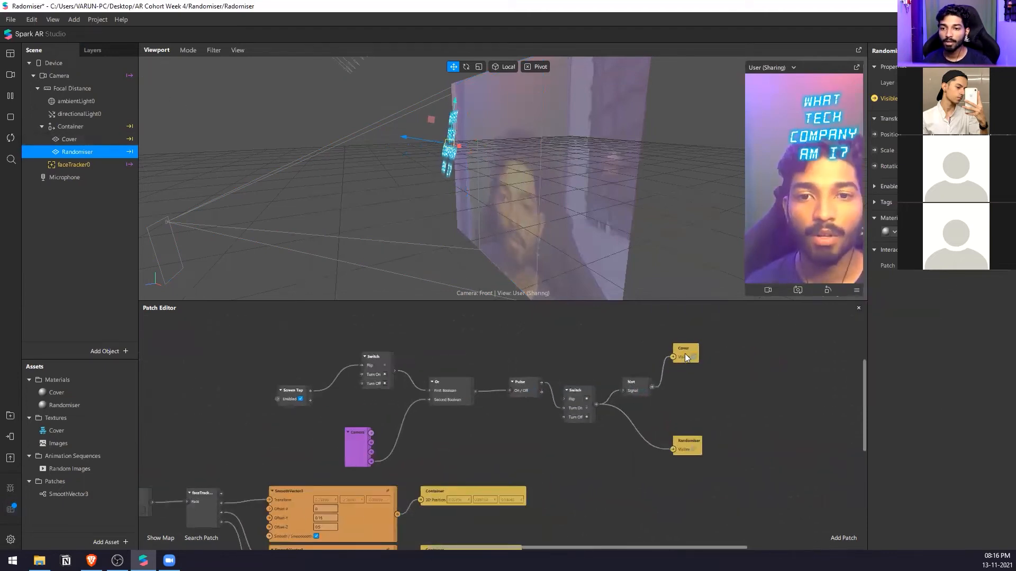
pyautogui.moveTo(684, 353); pyautogui.dragTo(710, 345)
pyautogui.moveTo(637, 383)
pyautogui.mouseDown()
pyautogui.moveTo(641, 357)
pyautogui.moveTo(640, 367)
pyautogui.mouseUp()
pyautogui.moveTo(700, 454); pyautogui.dragTo(716, 463)
pyautogui.click(682, 404)
pyautogui.click(584, 394)
pyautogui.scroll(-2, 485, 425)
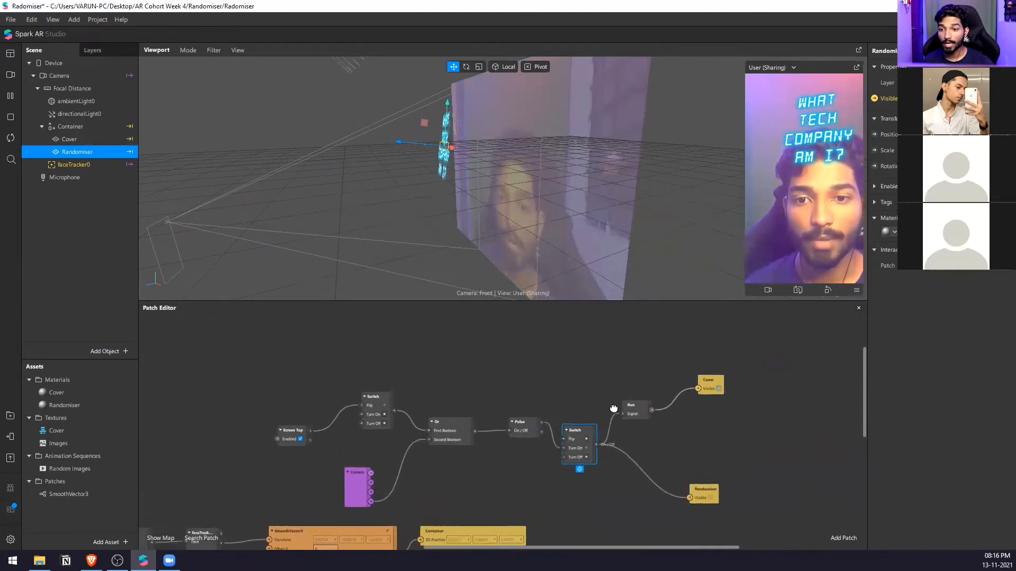
pyautogui.scroll(2, 484, 426)
# Connect the Pulse's Turned On output to the Reset input of a new Offset patch and place it above the Switch
pyautogui.click(501, 459)
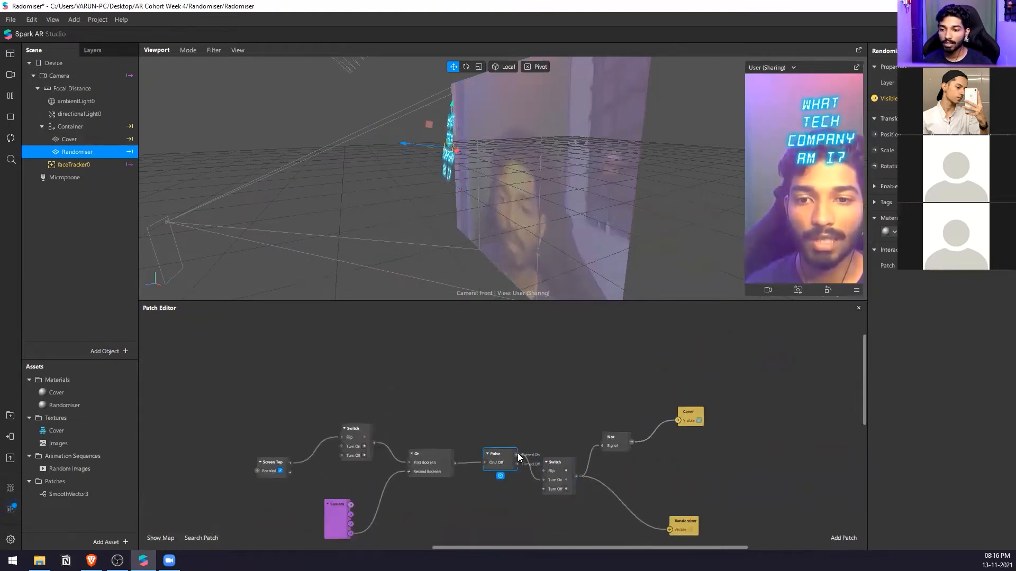
pyautogui.moveTo(516, 455); pyautogui.dragTo(635, 437)
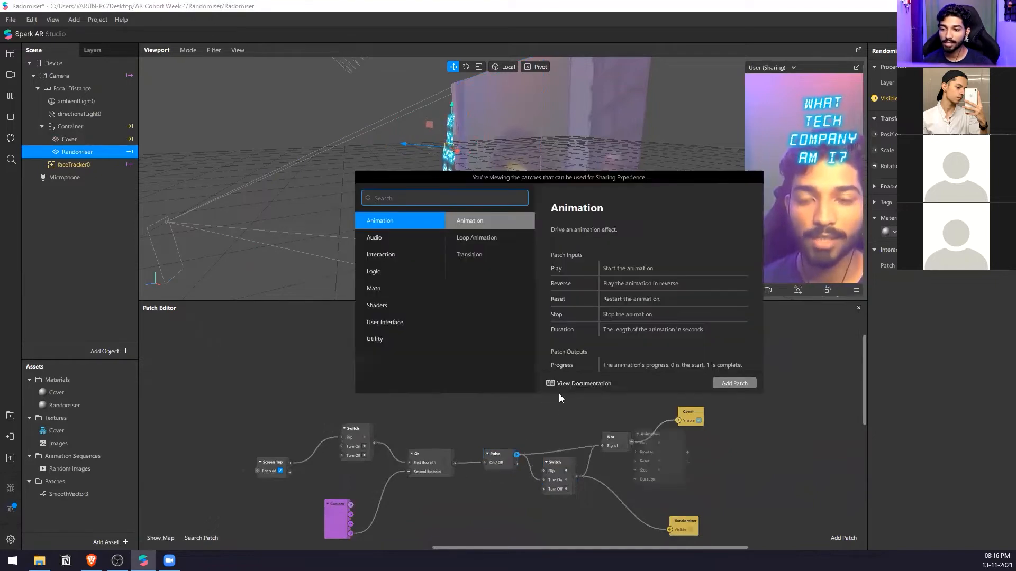
pyautogui.write('offset')
pyautogui.press('Return')
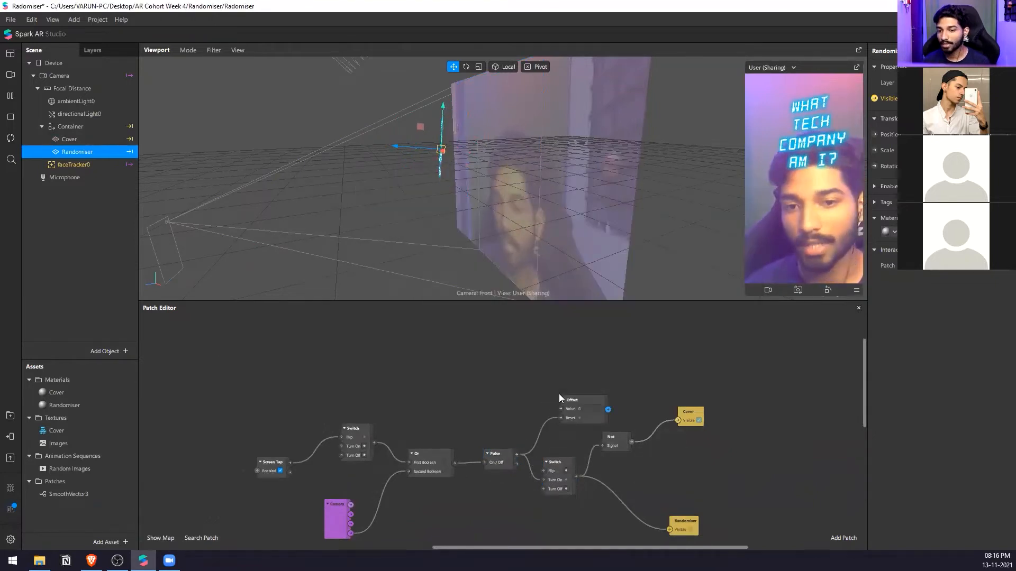
pyautogui.moveTo(561, 399); pyautogui.dragTo(562, 368)
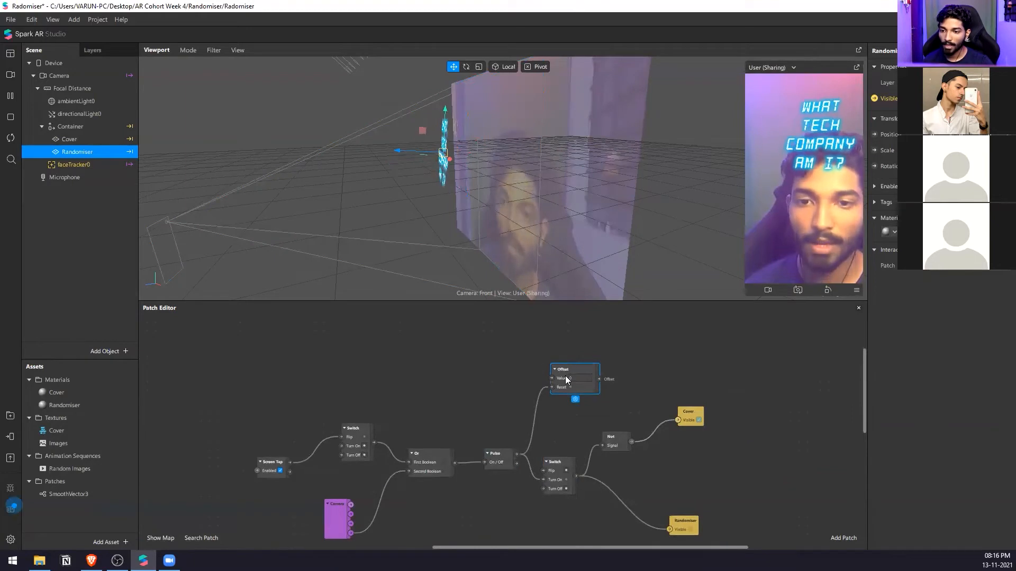
pyautogui.click(451, 373)
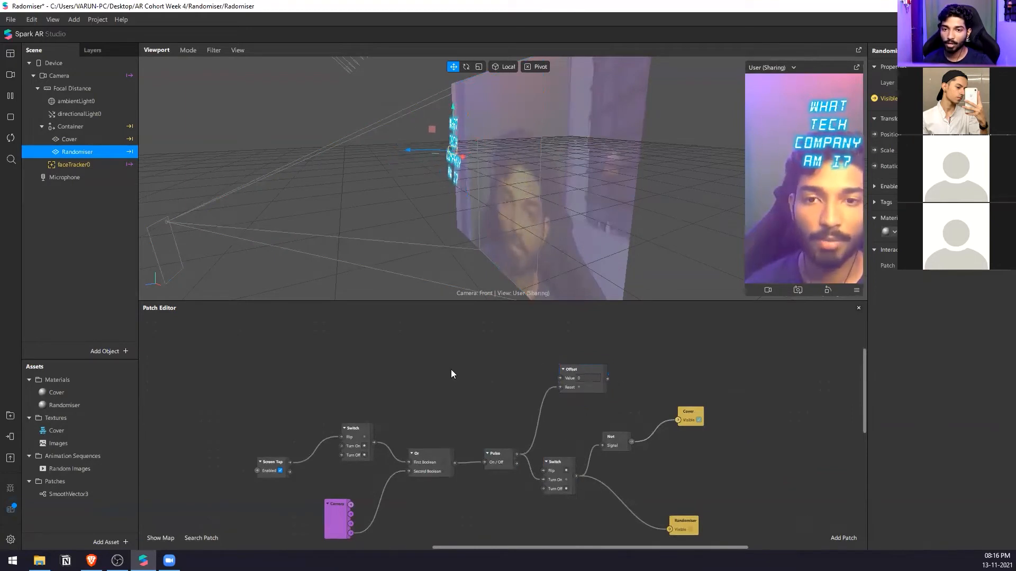
# Add a Runtime patch and connect it to the Offset patch's Value input
pyautogui.doubleClick(451, 372)
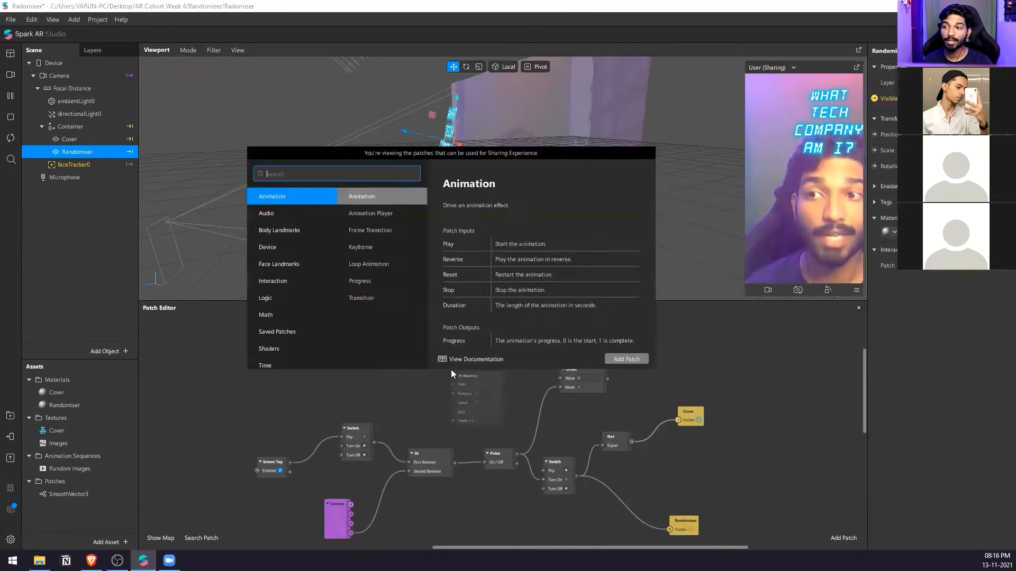
pyautogui.write('runt')
pyautogui.press('Return')
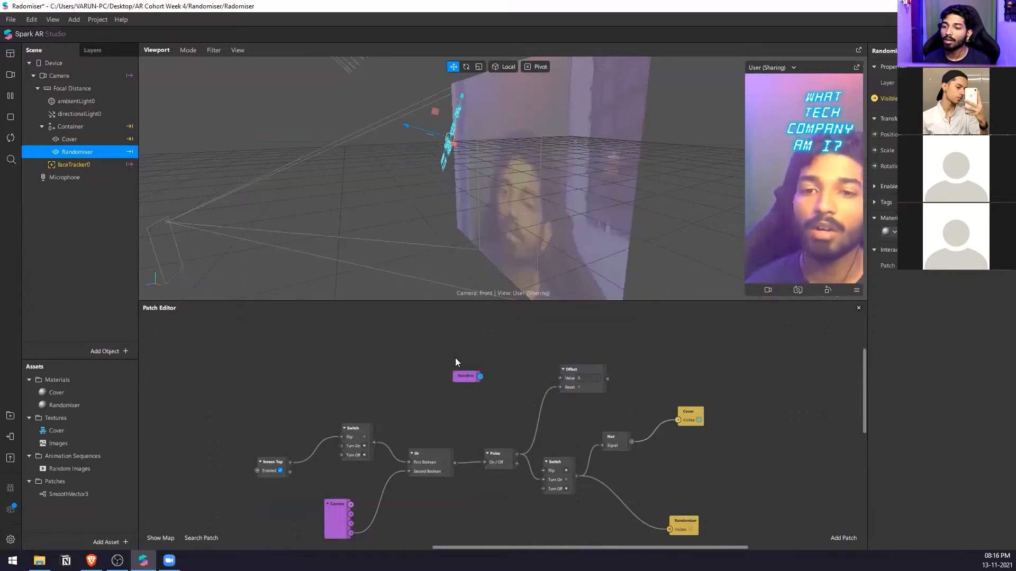
pyautogui.moveTo(479, 377); pyautogui.dragTo(562, 379)
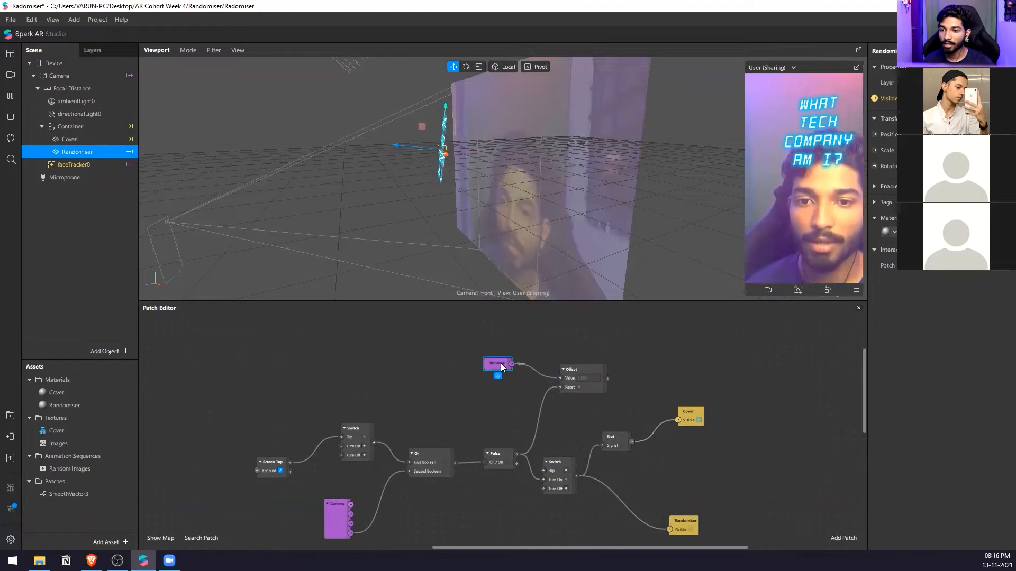
pyautogui.scroll(2, 466, 374)
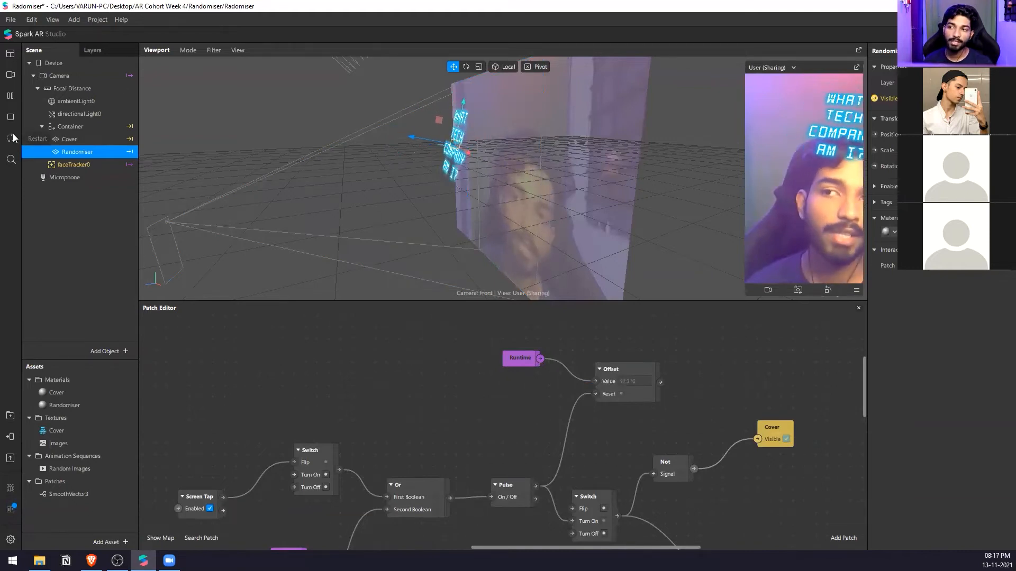
pyautogui.click(629, 390)
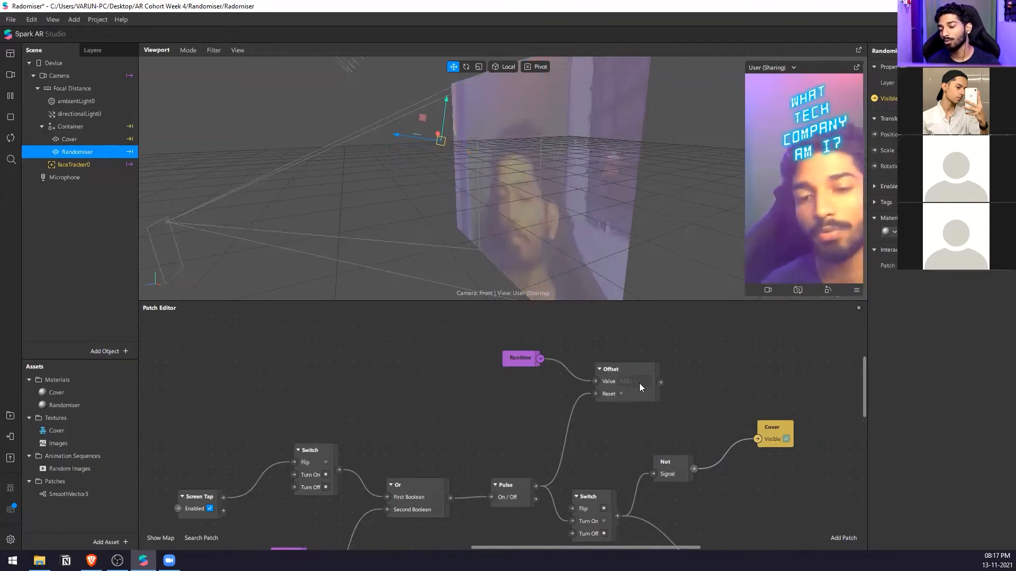
pyautogui.scroll(-2, 608, 396)
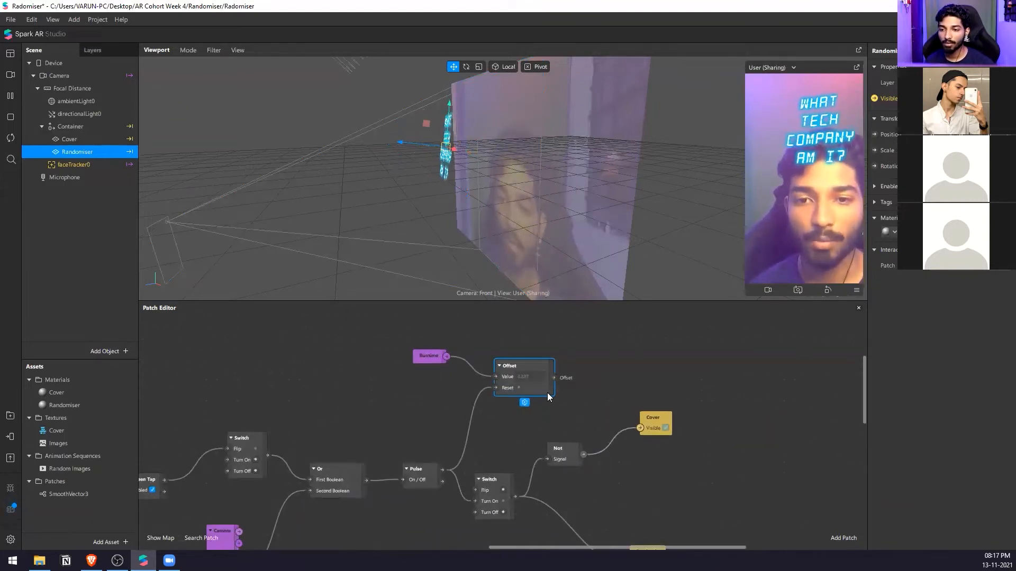
# Connect the Offset output to a new Less Than patch, set its Second Input to 4 and move it above the Cover patch
pyautogui.moveTo(554, 377); pyautogui.dragTo(639, 423)
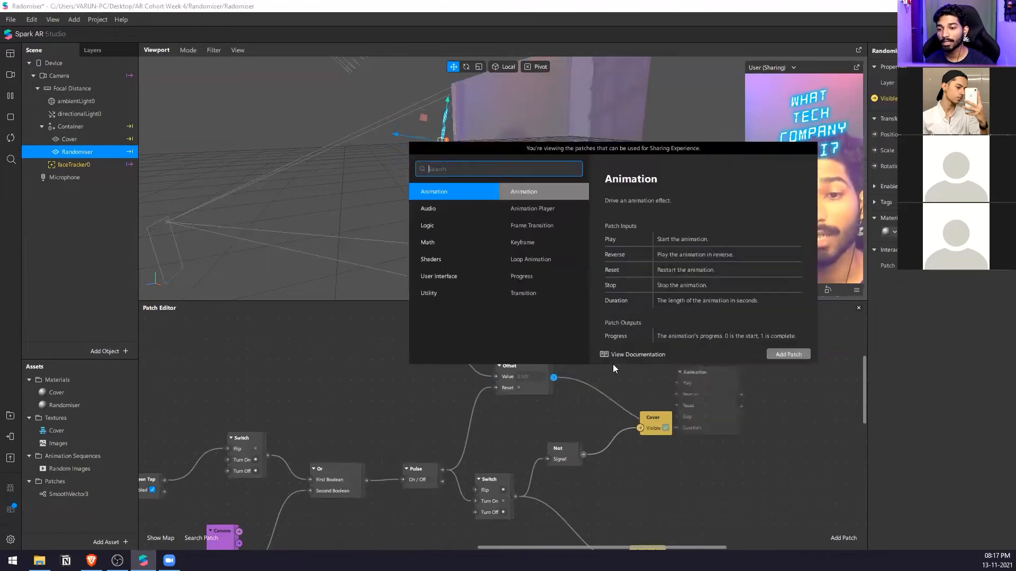
pyautogui.write('les')
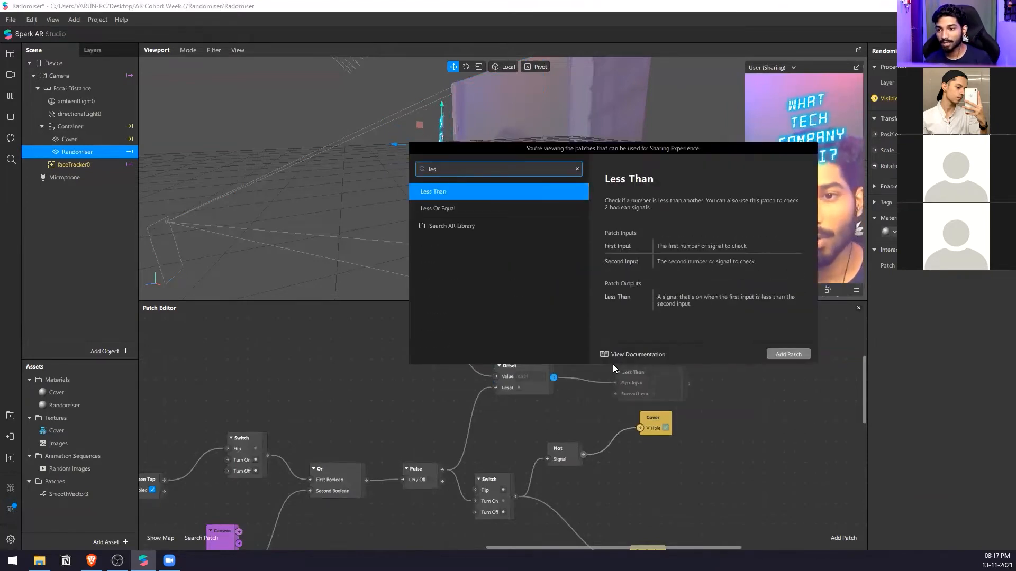
pyautogui.press('Return')
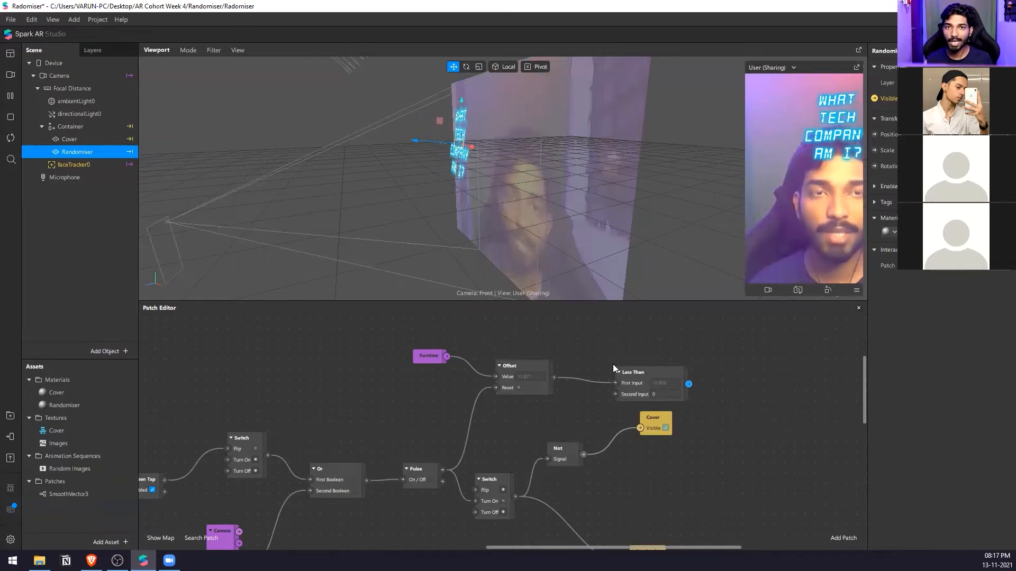
pyautogui.click(665, 394)
pyautogui.write('4')
pyautogui.click(646, 361)
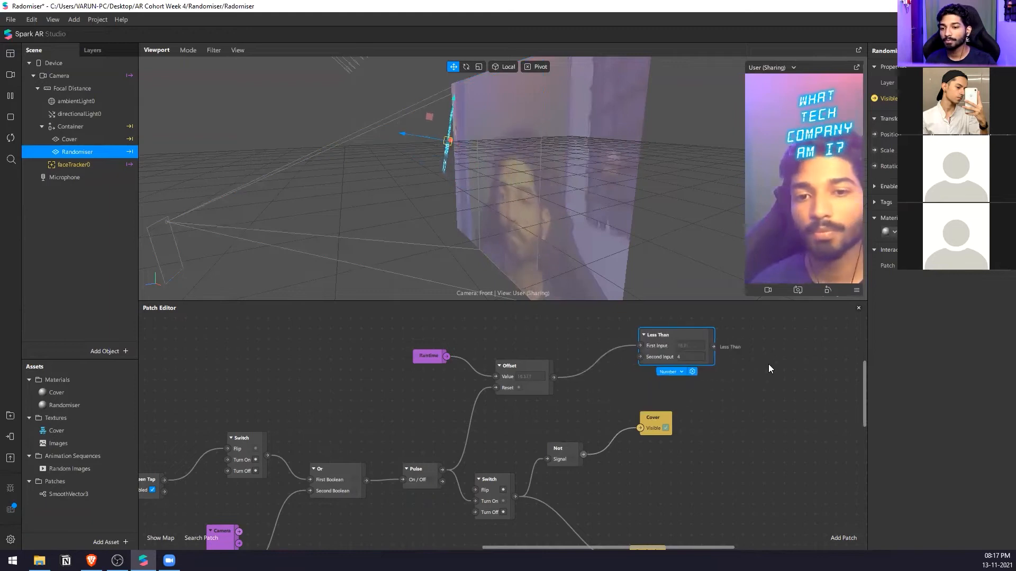
pyautogui.scroll(-3, 573, 407)
pyautogui.scroll(3, 609, 370)
pyautogui.click(658, 365)
pyautogui.scroll(2, 492, 371)
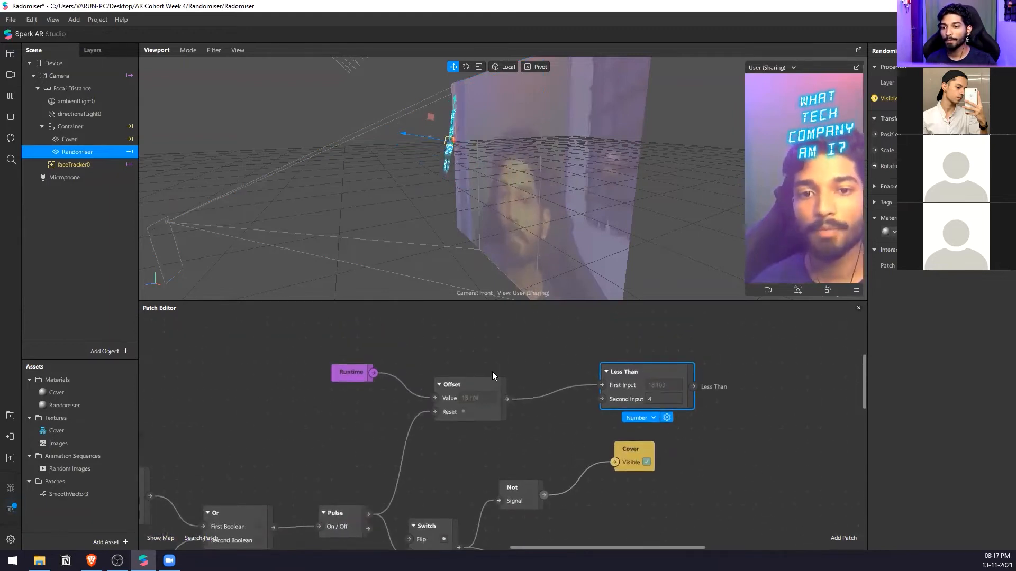
pyautogui.scroll(-2, 504, 360)
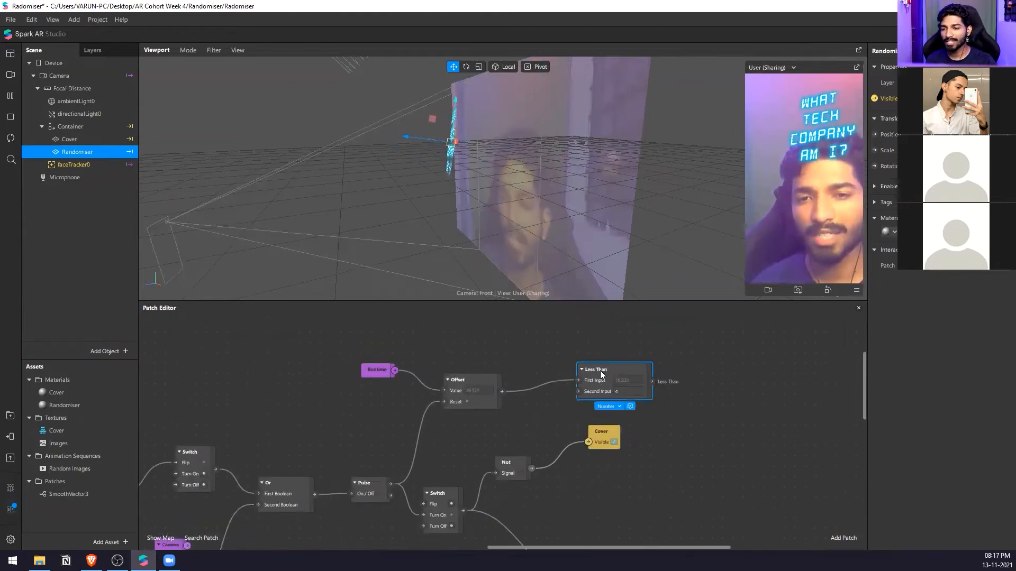
# Attach a Value patch to the Less Than output to monitor its result
pyautogui.click(675, 380)
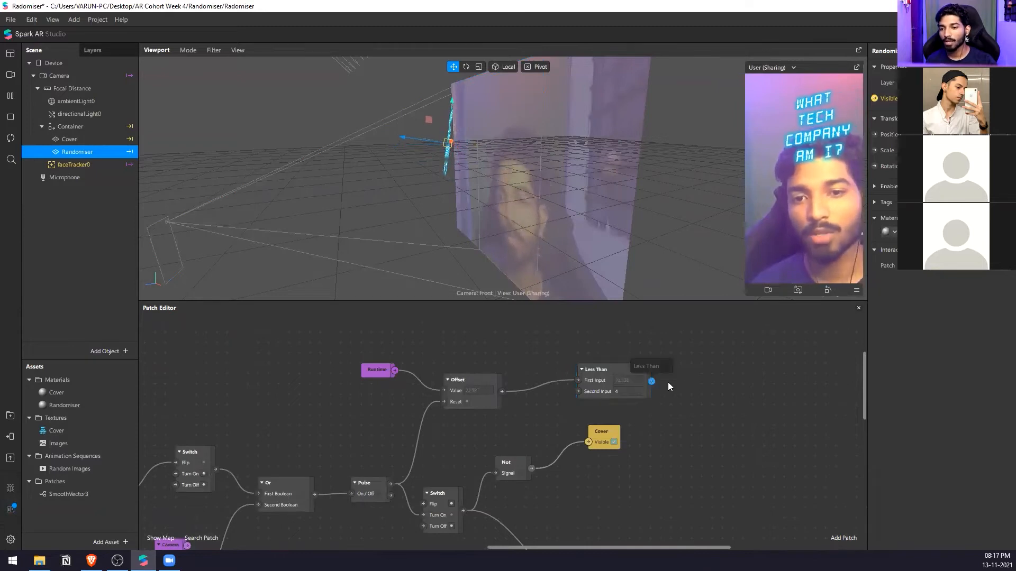
pyautogui.click(639, 391)
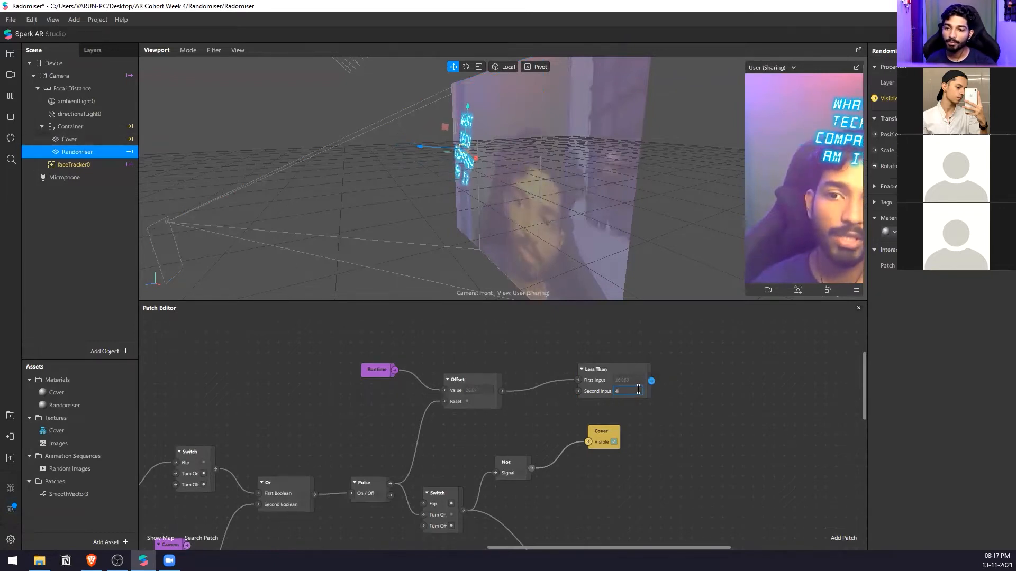
pyautogui.rightClick(672, 393)
pyautogui.write('val')
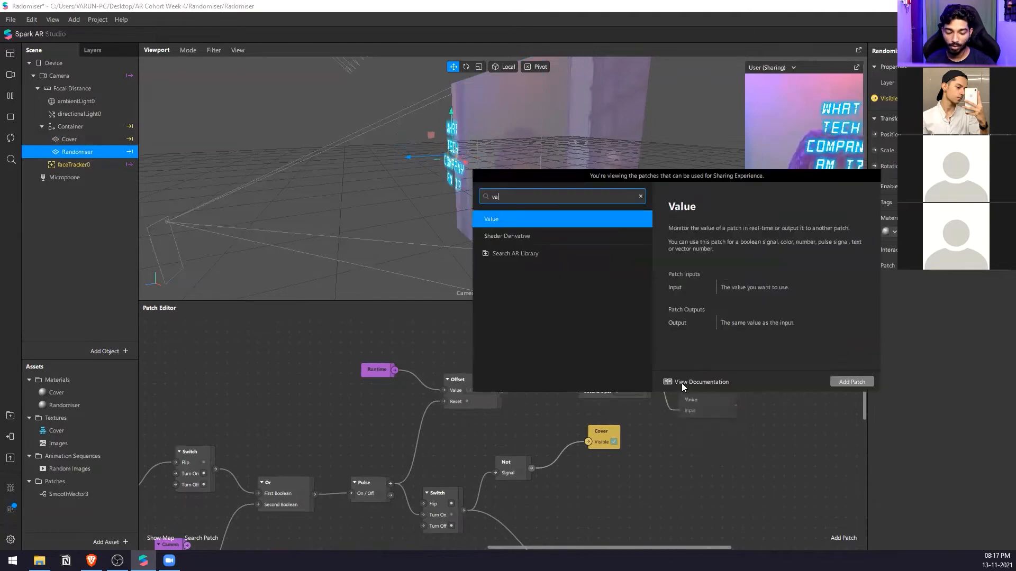
pyautogui.click(843, 382)
pyautogui.click(699, 401)
pyautogui.click(701, 426)
pyautogui.click(708, 437)
pyautogui.moveTo(698, 401); pyautogui.dragTo(711, 349)
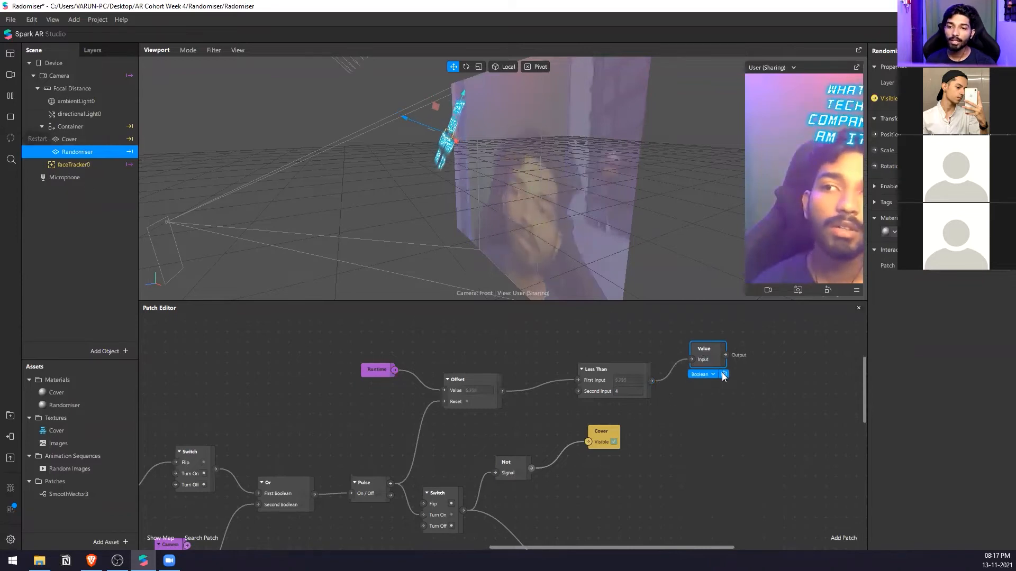
# Line up the Less Than patch with the Offset patch and delete the Value patch
pyautogui.moveTo(610, 379); pyautogui.dragTo(583, 395)
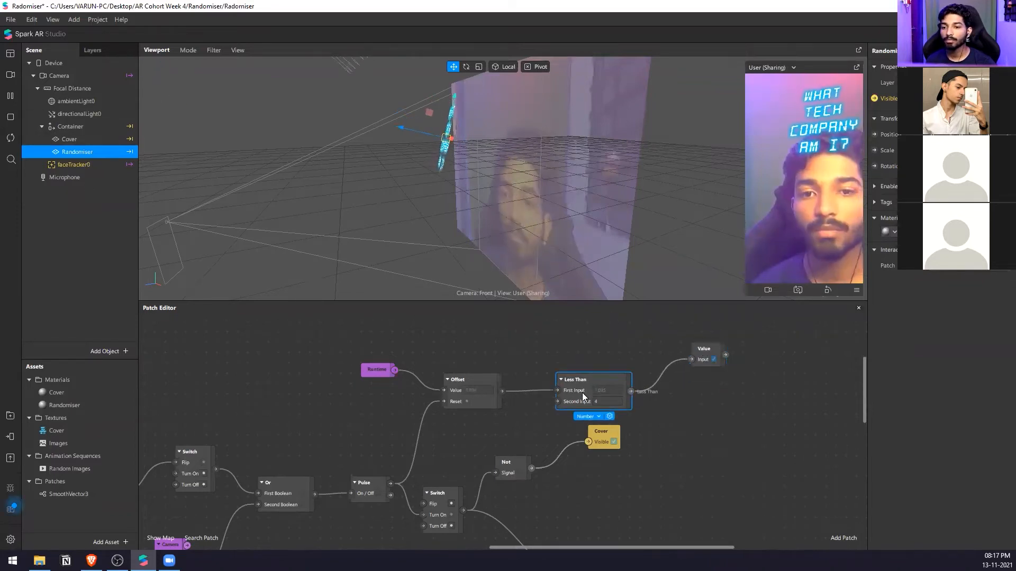
pyautogui.moveTo(711, 355); pyautogui.dragTo(710, 365)
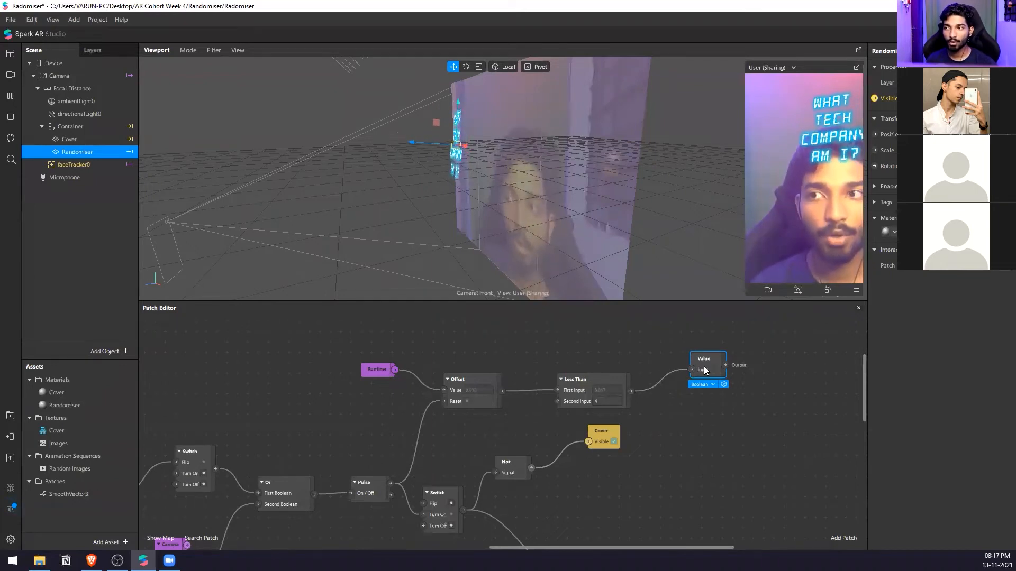
pyautogui.moveTo(705, 371); pyautogui.dragTo(695, 351)
pyautogui.hscroll(2, 604, 406)
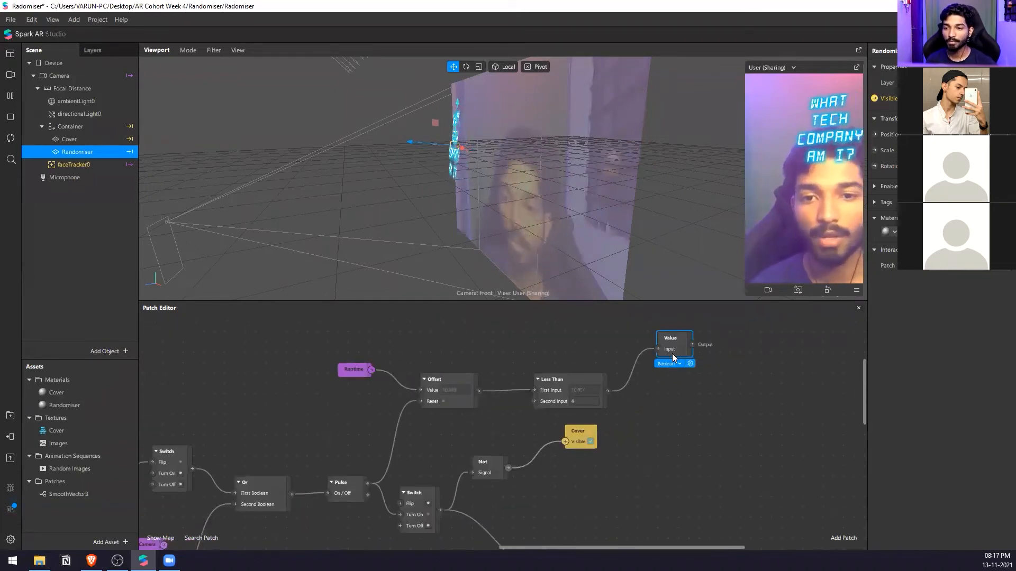
pyautogui.press('Delete')
# Connect the Less Than output to the Enable input of a new Loop Animation patch and set its Duration to 0.05
pyautogui.moveTo(607, 390); pyautogui.dragTo(663, 350)
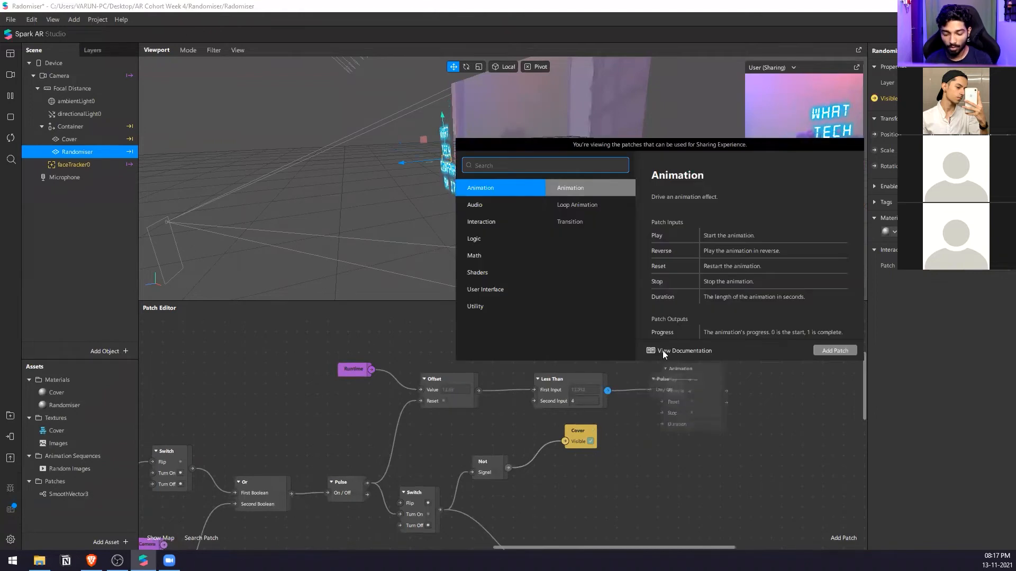
pyautogui.write('loop')
pyautogui.press('Return')
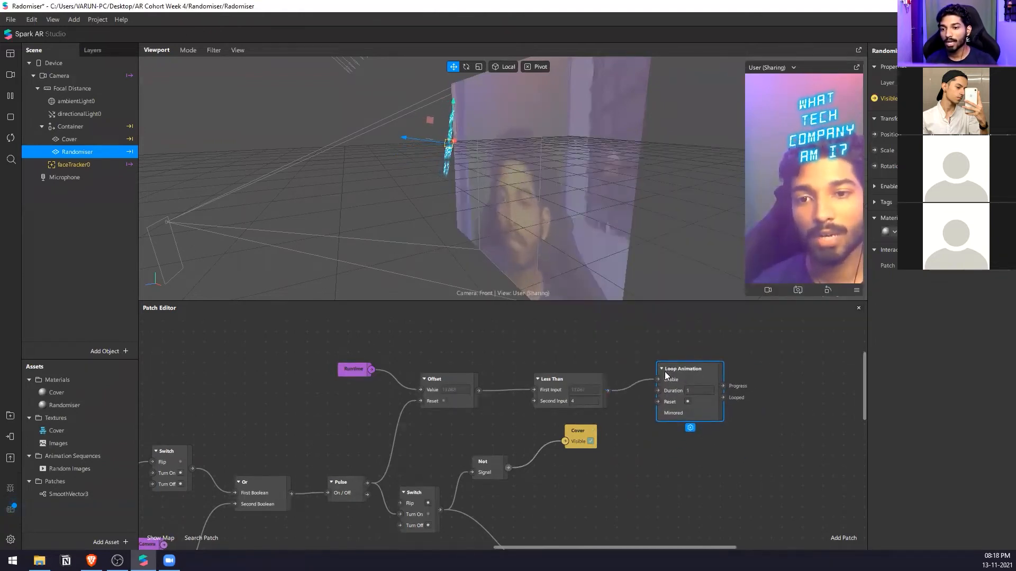
pyautogui.click(76, 470)
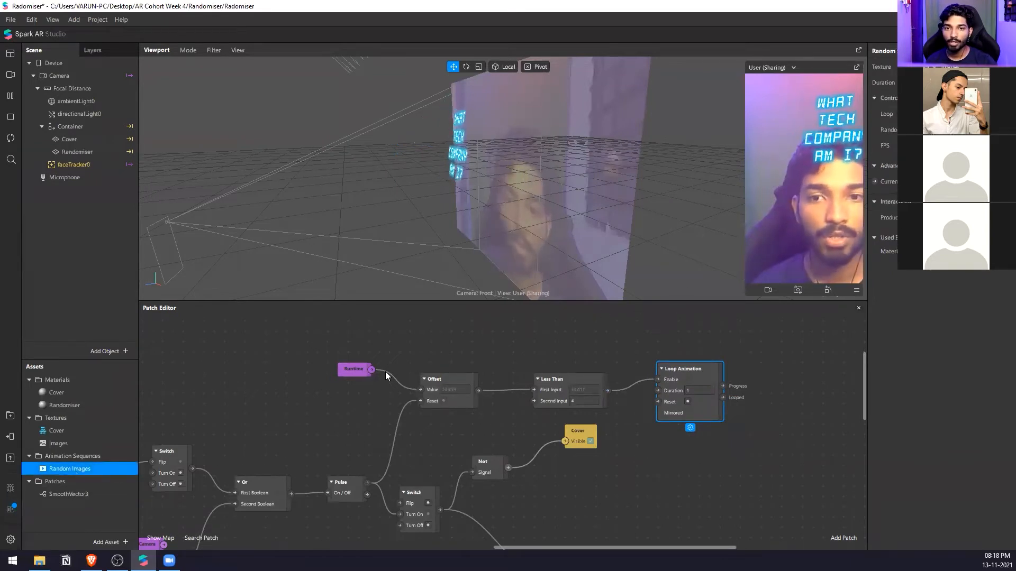
pyautogui.click(689, 391)
pyautogui.write('0.05')
pyautogui.press('Return')
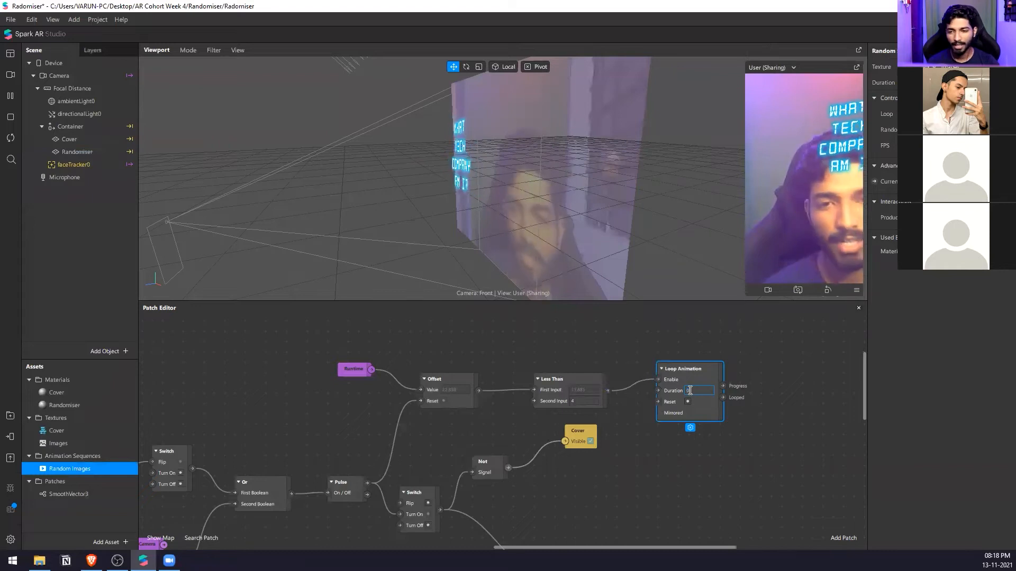
pyautogui.click(777, 376)
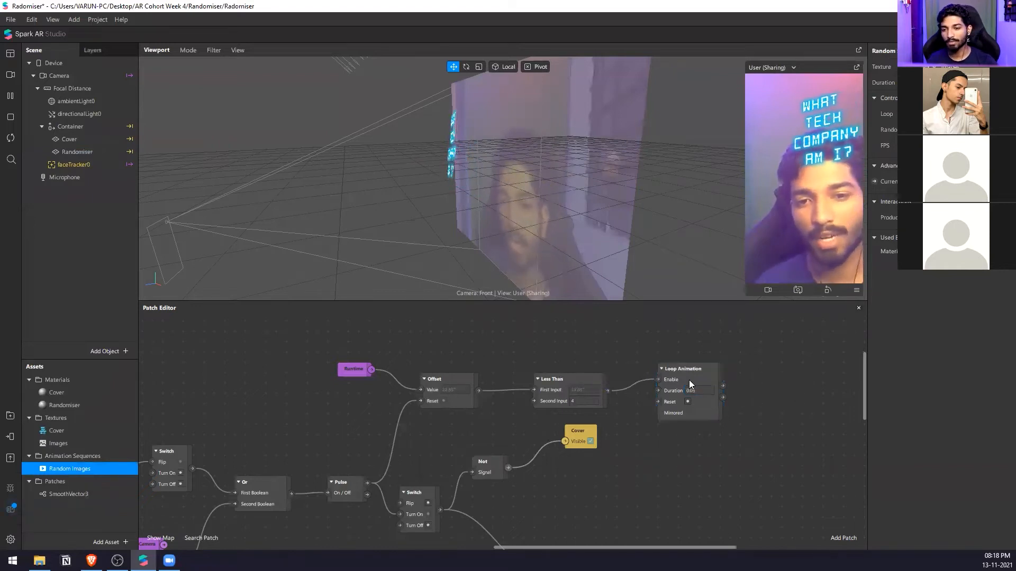
# Connect the Looped output of the Loop Animation patch to the Randomize input of a new Random patch and place it alongside
pyautogui.scroll(-1, 735, 426)
pyautogui.moveTo(669, 381); pyautogui.dragTo(669, 400, button='middle')
pyautogui.moveTo(668, 400); pyautogui.dragTo(682, 392)
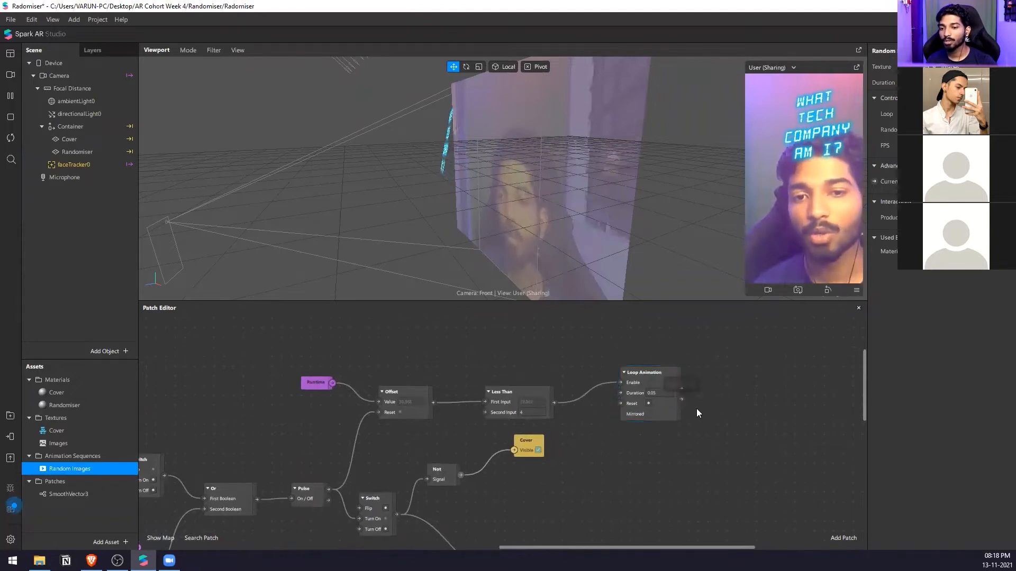
pyautogui.scroll(2, 660, 393)
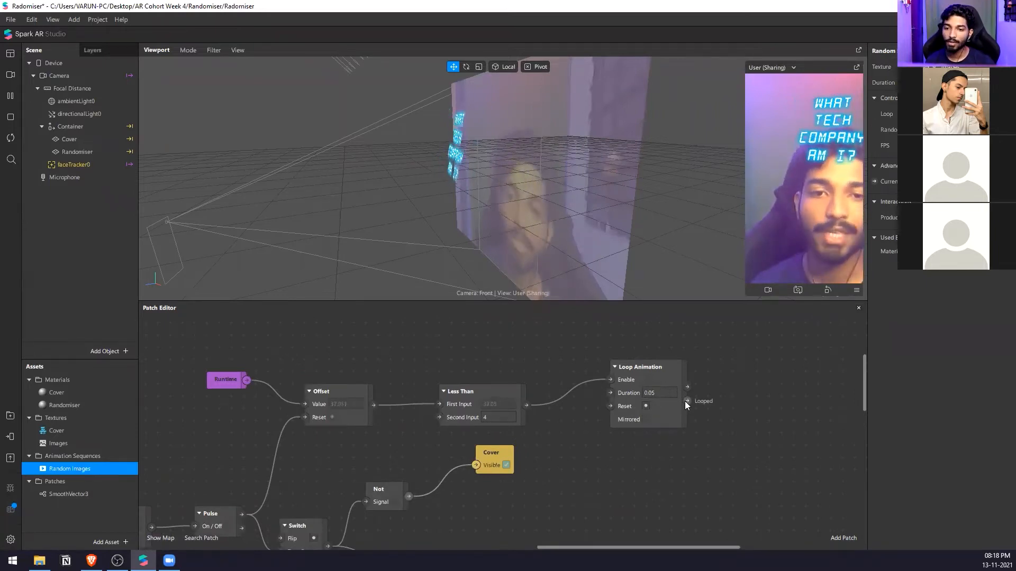
pyautogui.moveTo(685, 401); pyautogui.dragTo(740, 388)
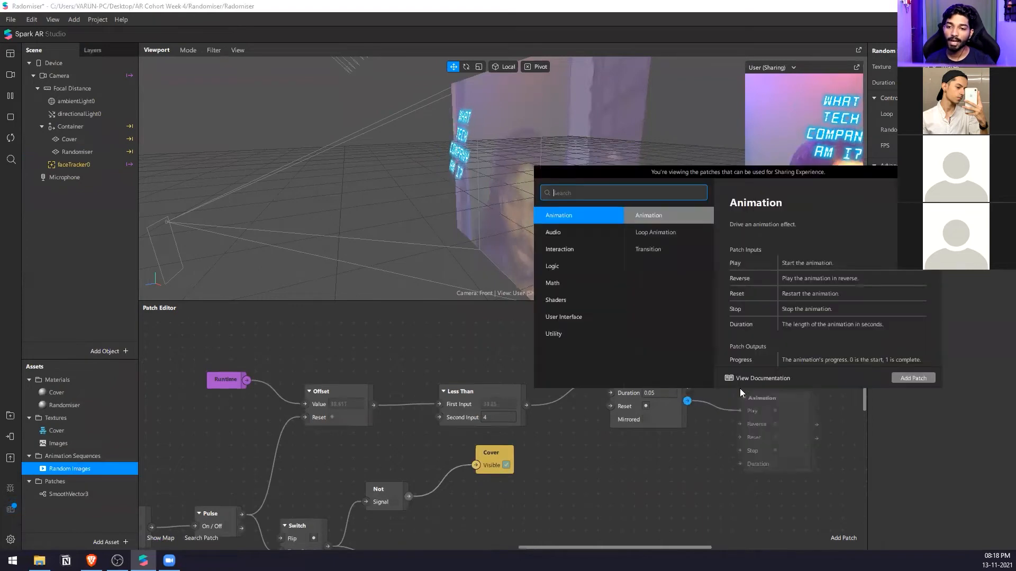
pyautogui.write('rand')
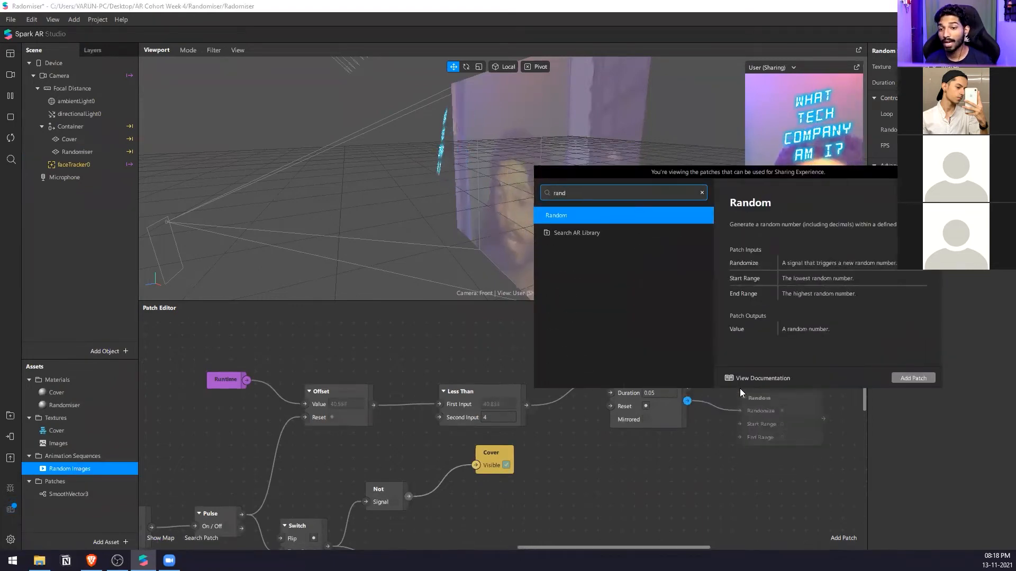
pyautogui.press('Return')
pyautogui.moveTo(768, 407); pyautogui.dragTo(757, 368)
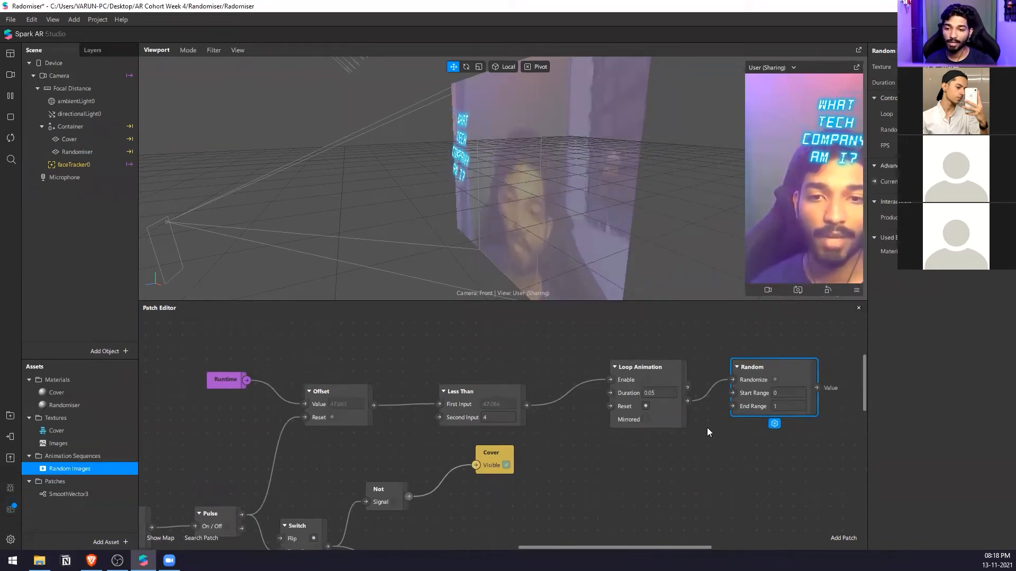
pyautogui.click(684, 401)
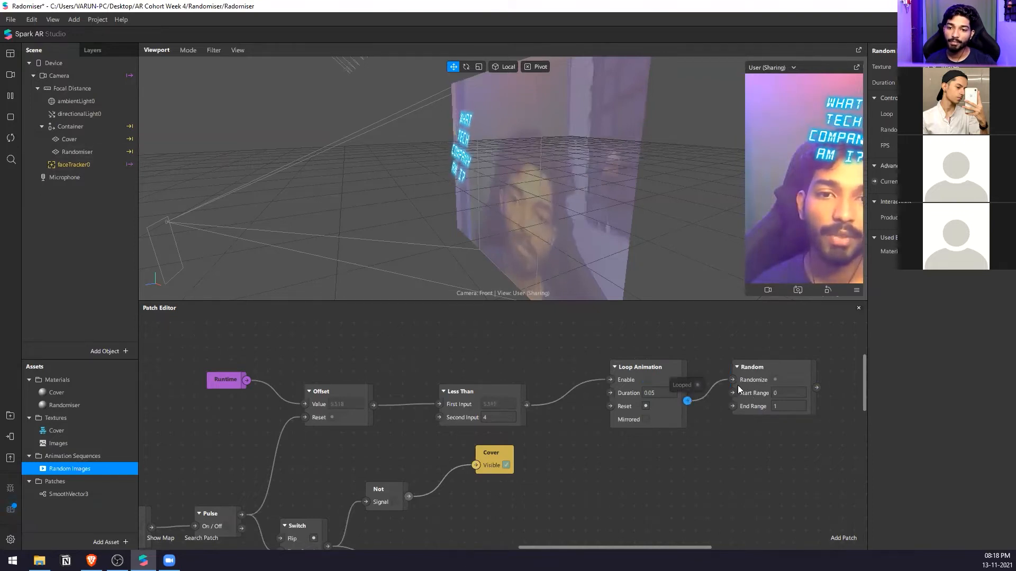
pyautogui.click(776, 368)
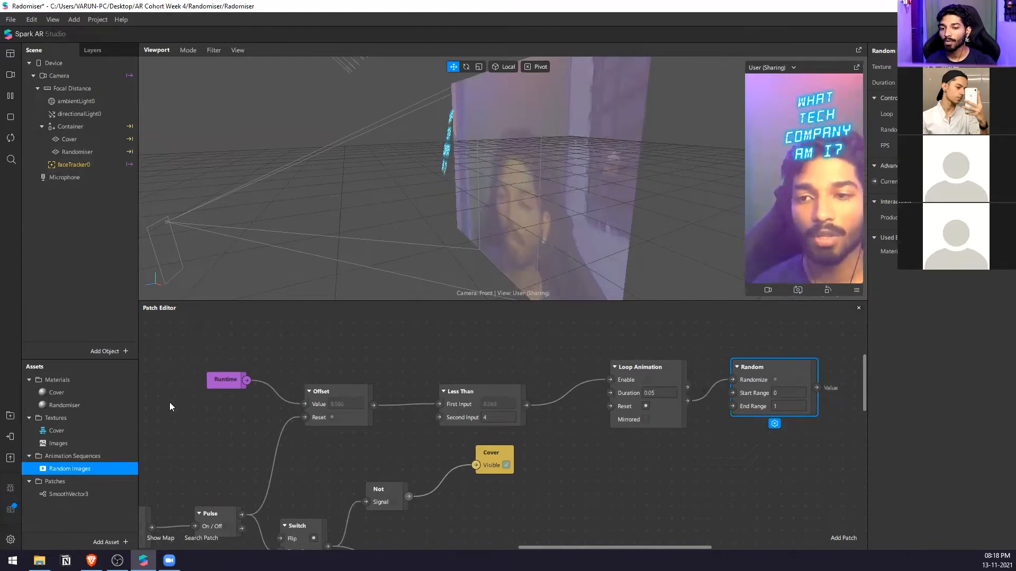
# Set the Random patch's End Range to 56 to suit the Images texture sequence and keep it level with the Loop Animation patch
pyautogui.click(71, 446)
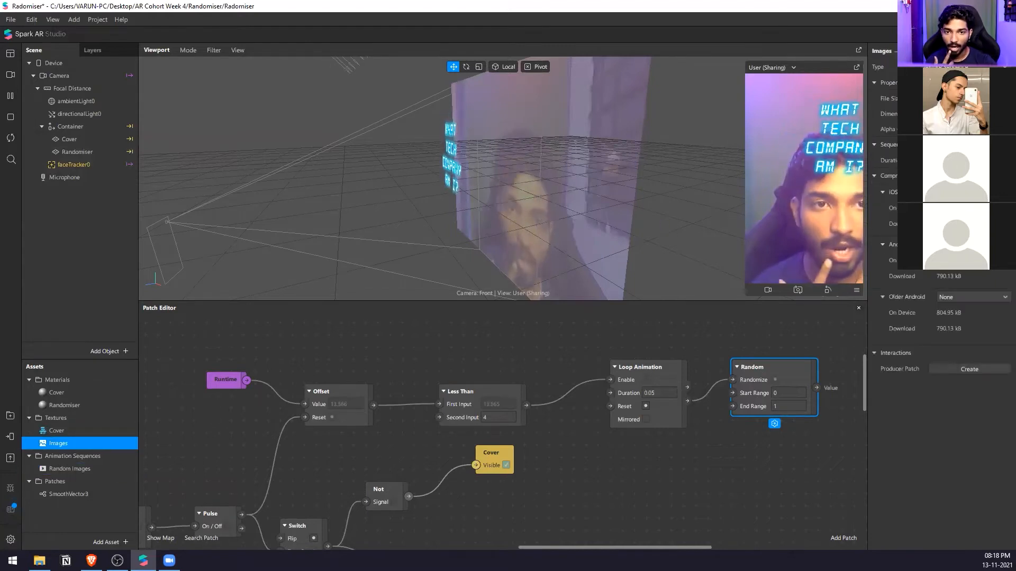
pyautogui.click(793, 406)
pyautogui.write('56')
pyautogui.press('Return')
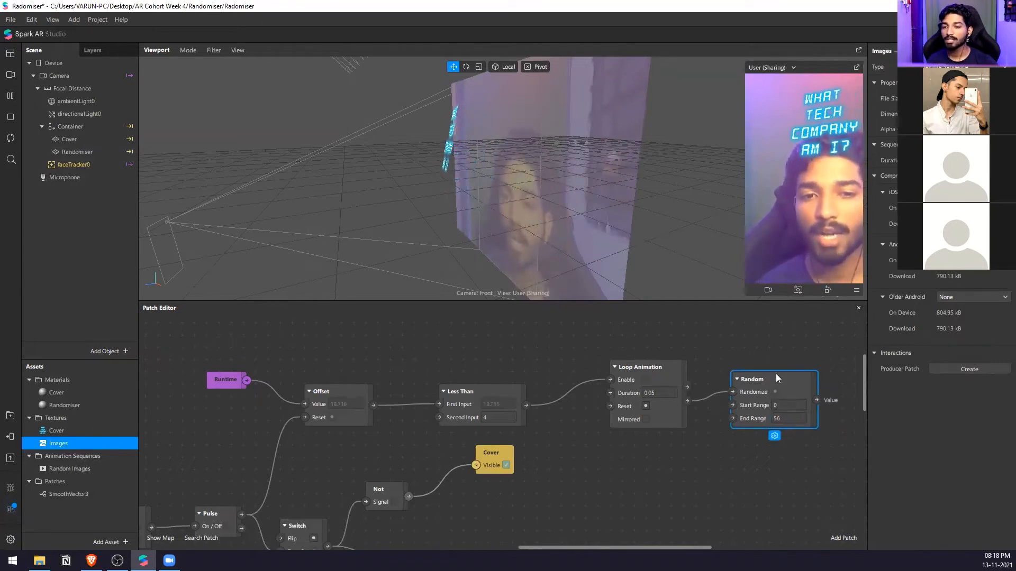
pyautogui.click(746, 346)
pyautogui.scroll(-3, 688, 365)
pyautogui.scroll(2, 618, 374)
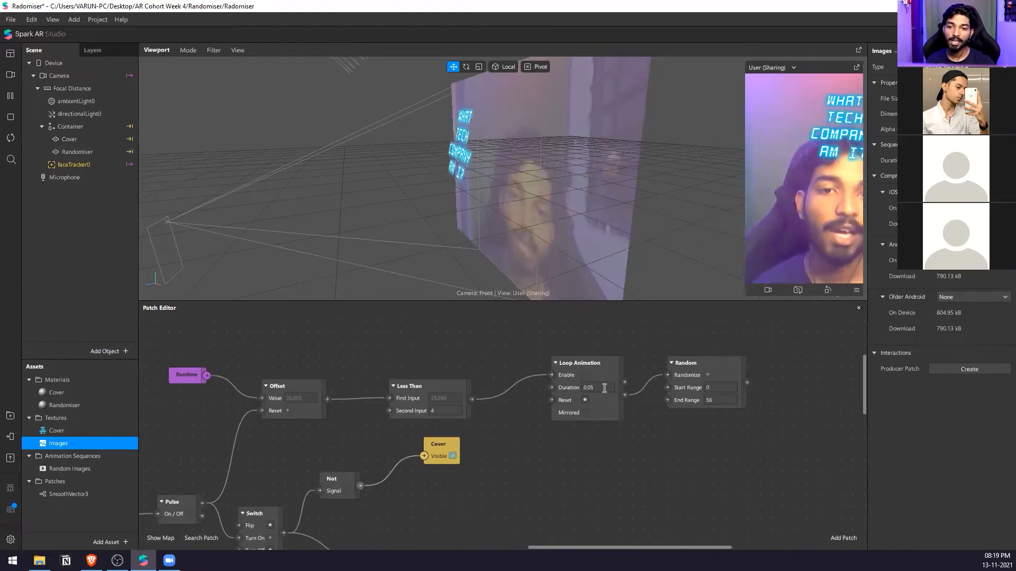
# Connect the Random patch's Value output to a new Round patch and line it up with the Random patch
pyautogui.click(681, 376)
pyautogui.scroll(3, 681, 370)
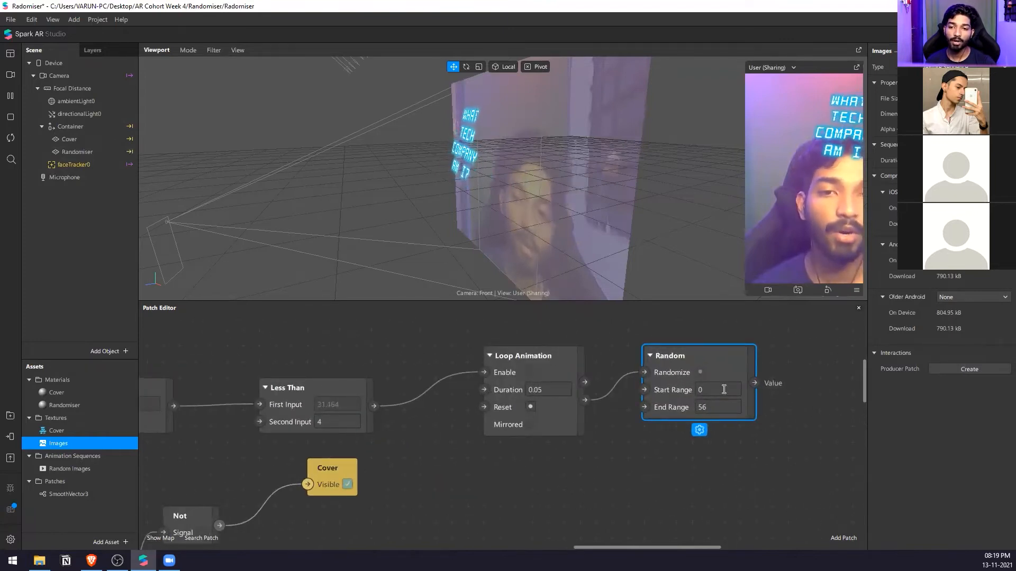
pyautogui.click(753, 393)
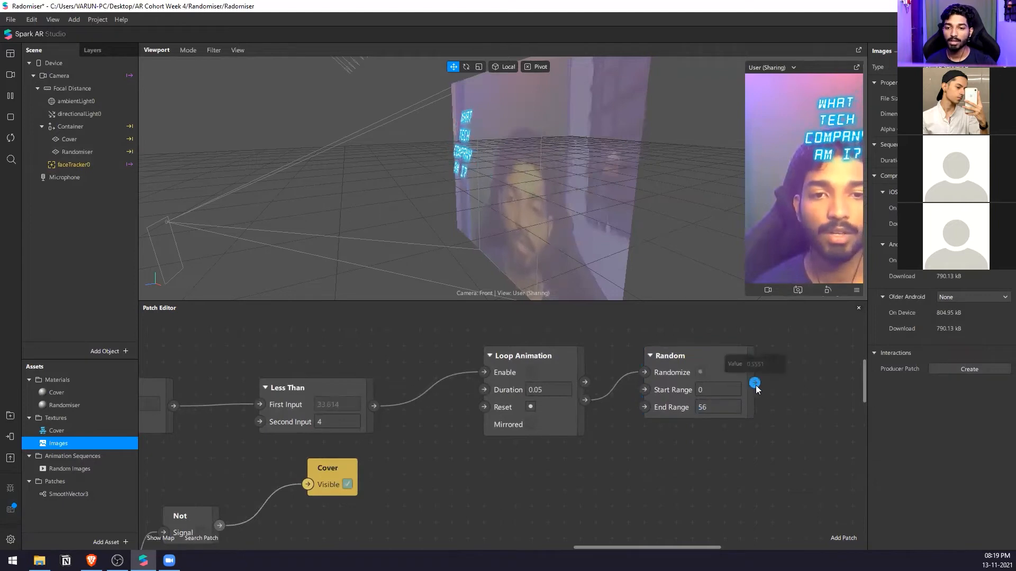
pyautogui.scroll(-5, 683, 381)
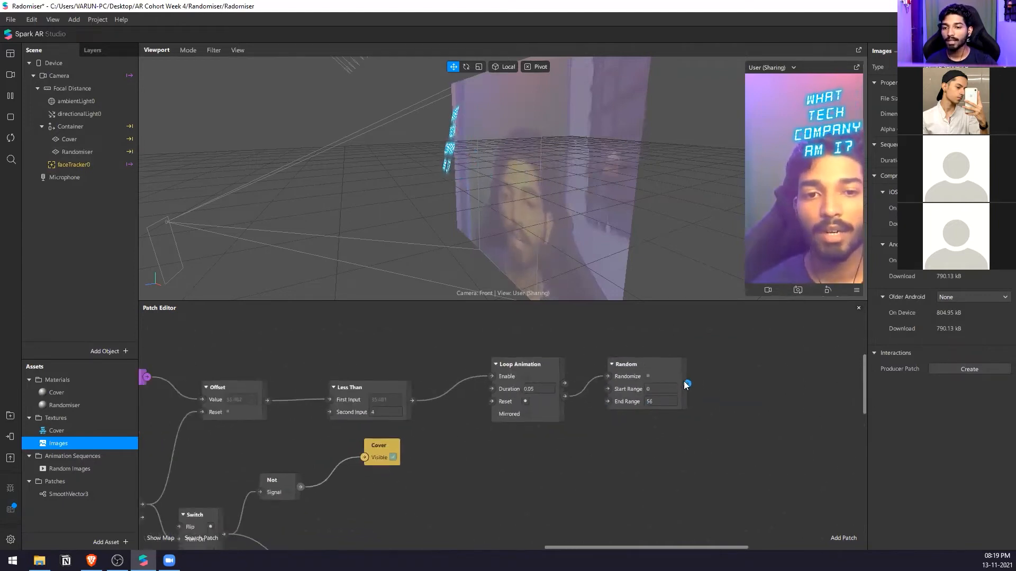
pyautogui.scroll(4, 686, 389)
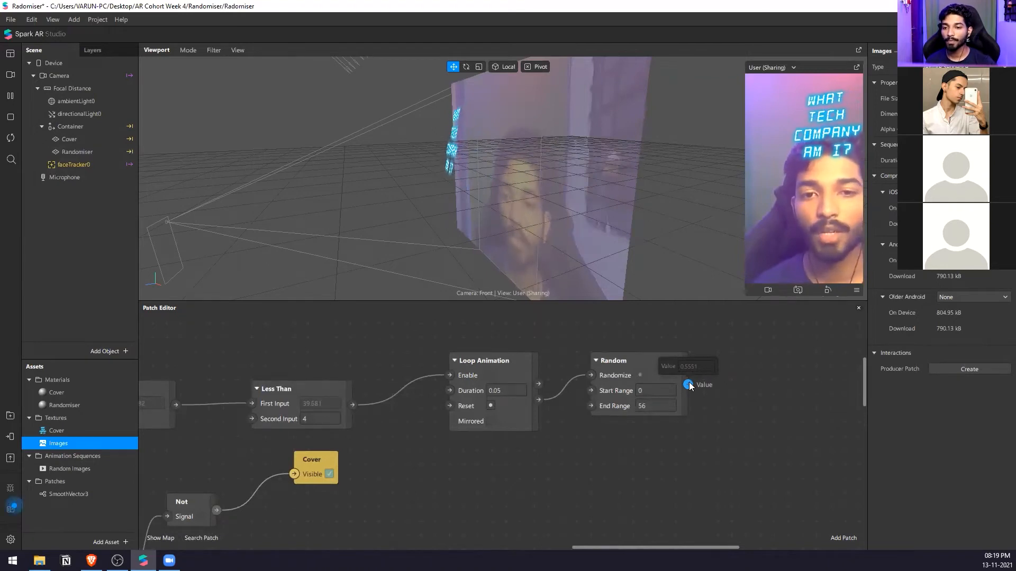
pyautogui.moveTo(688, 385); pyautogui.dragTo(750, 389)
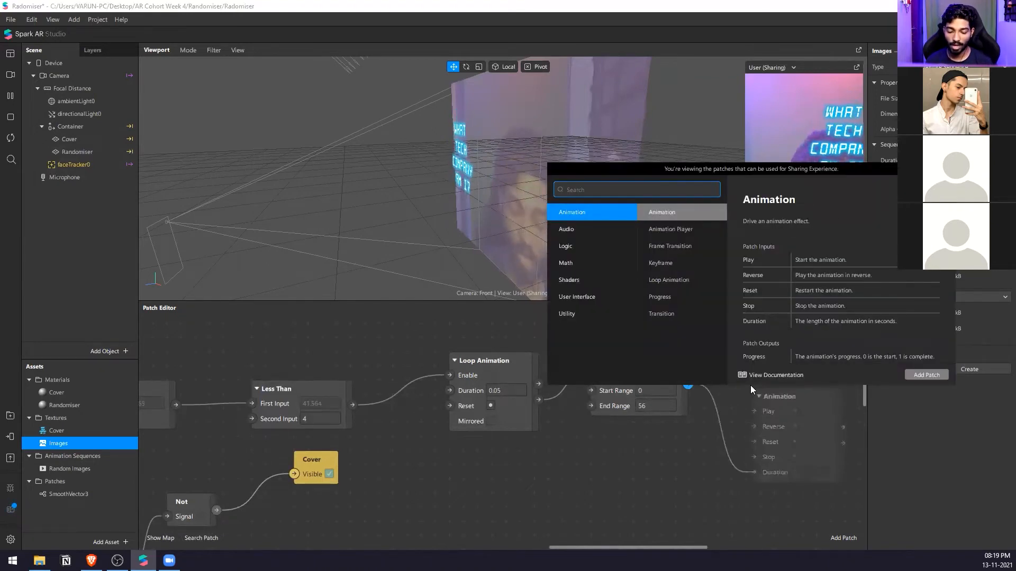
pyautogui.write('round')
pyautogui.press('Return')
pyautogui.moveTo(762, 396); pyautogui.dragTo(740, 374)
pyautogui.click(691, 386)
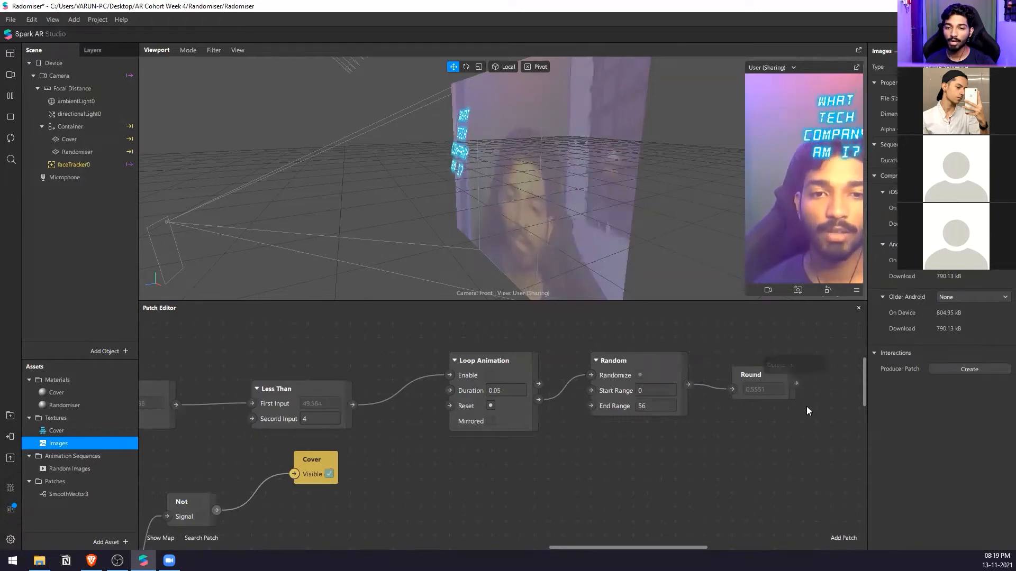
pyautogui.hscroll(2, 806, 407)
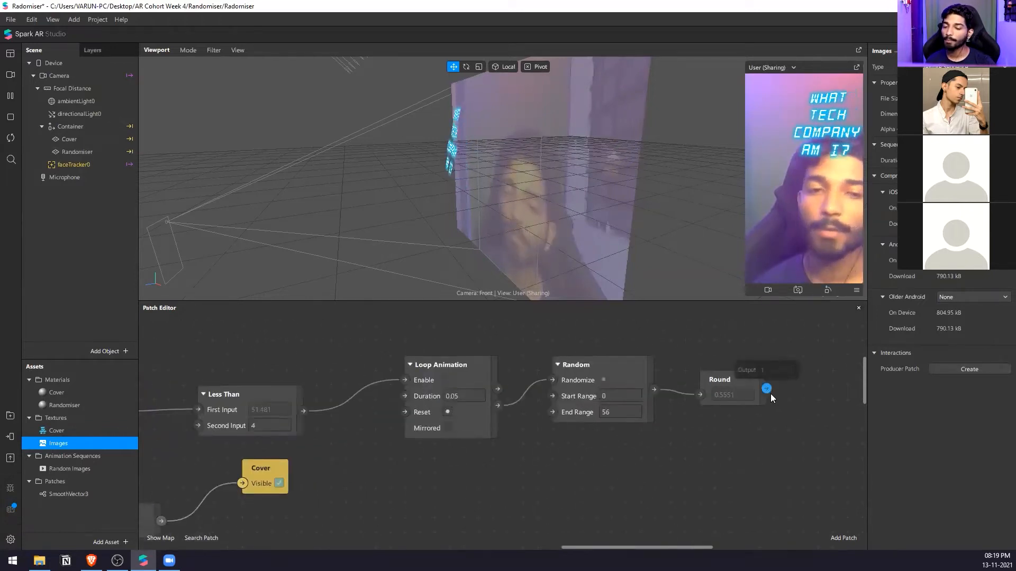
pyautogui.moveTo(742, 388); pyautogui.dragTo(735, 373)
pyautogui.click(729, 353)
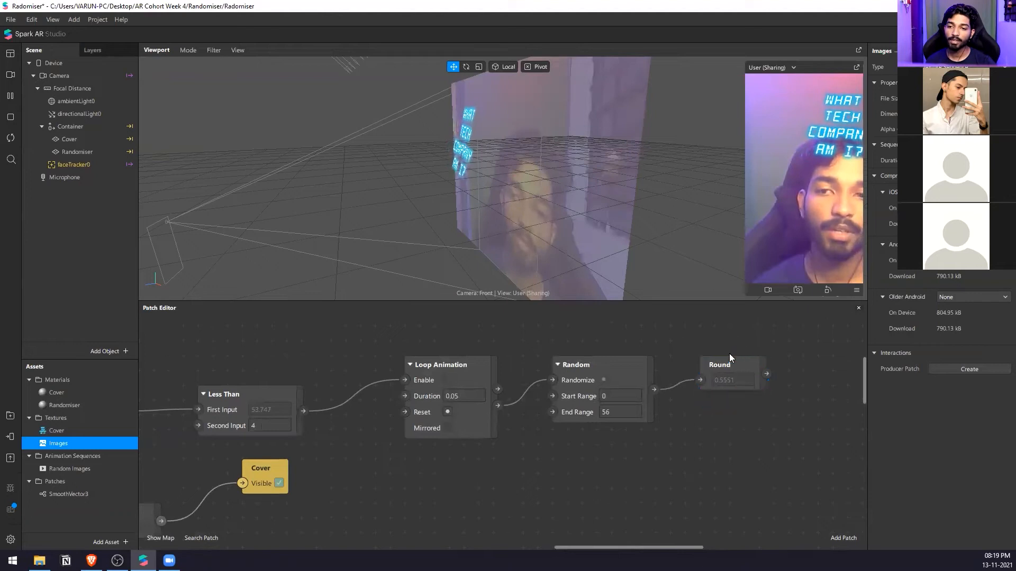
# Create a Current Frame patch for the Random Images animation sequence, place it after the Round patch and connect the Round output to it
pyautogui.click(80, 469)
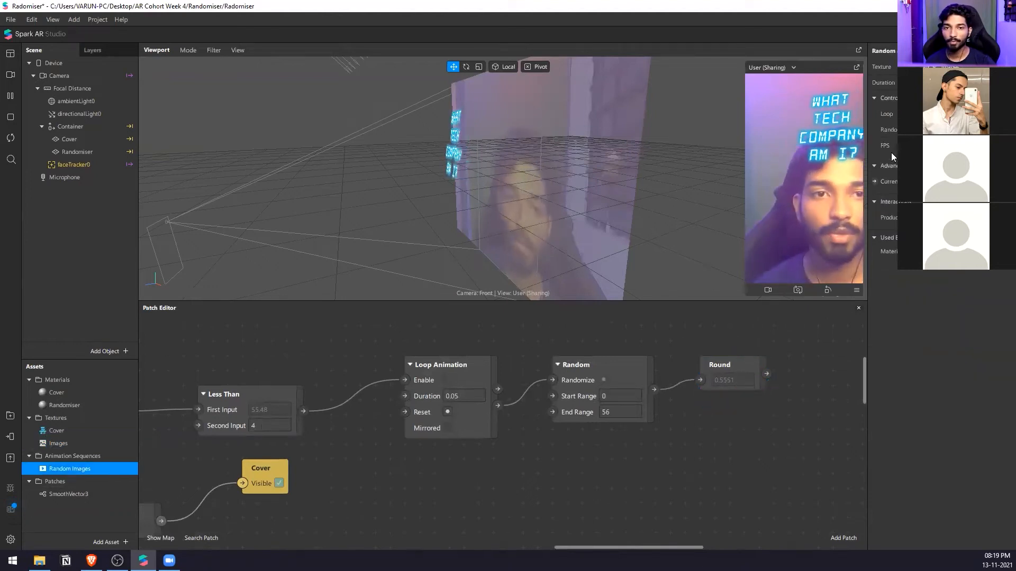
pyautogui.click(873, 181)
pyautogui.scroll(-2, 520, 397)
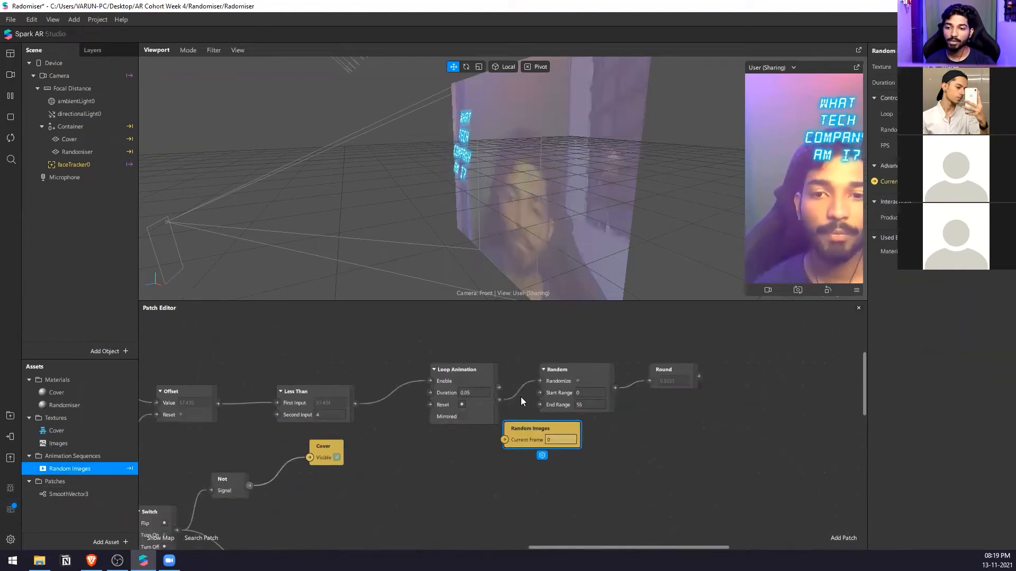
pyautogui.scroll(1, 521, 397)
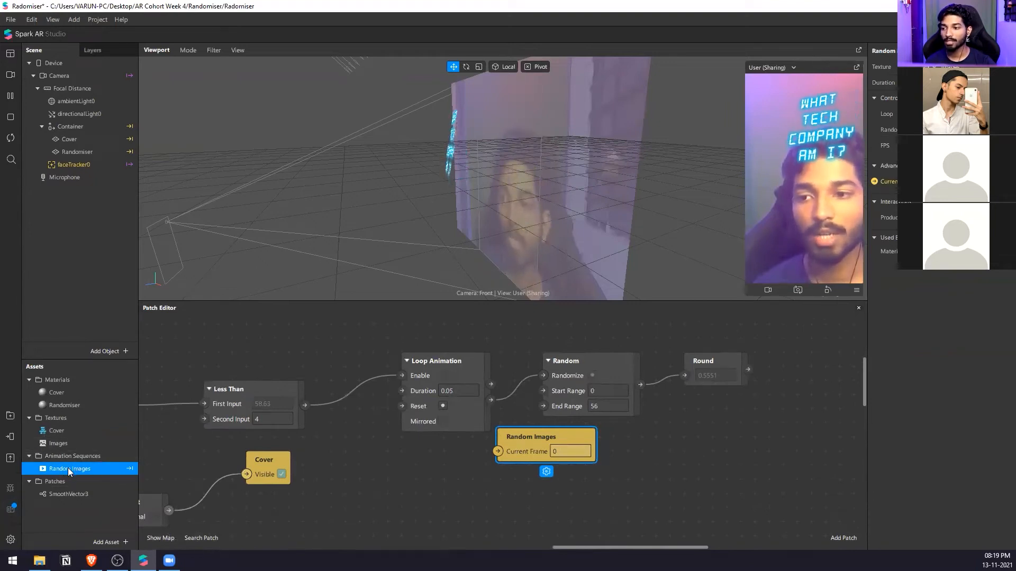
pyautogui.moveTo(517, 450); pyautogui.dragTo(800, 358)
pyautogui.scroll(-1, 598, 346)
pyautogui.scroll(1, 741, 360)
pyautogui.moveTo(724, 364); pyautogui.dragTo(766, 369)
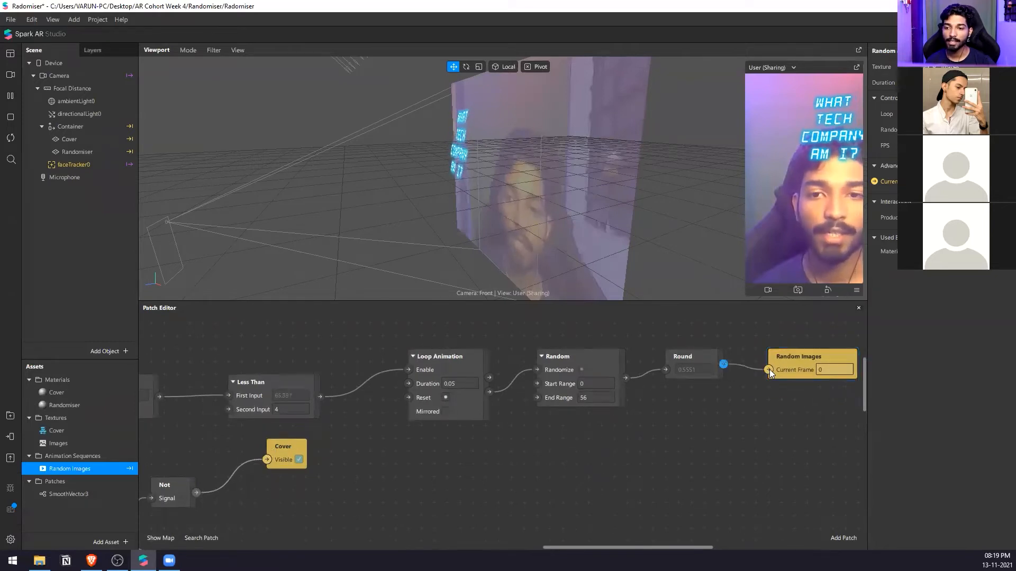
# Test the filter by tapping the title cover in the simulator preview
pyautogui.scroll(-3, 773, 408)
pyautogui.scroll(2, 529, 412)
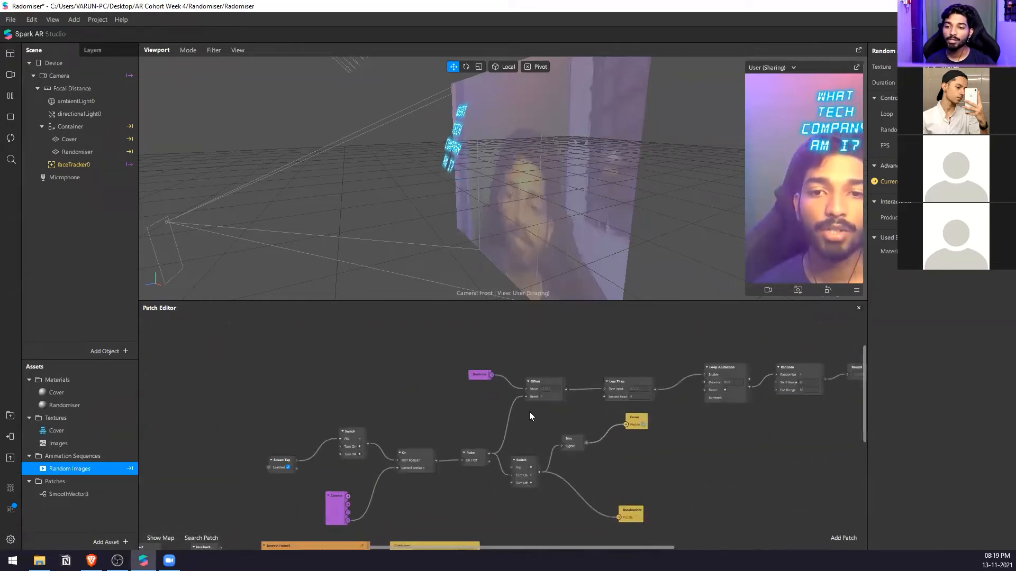
pyautogui.scroll(-2, 448, 466)
pyautogui.scroll(3, 438, 460)
pyautogui.moveTo(450, 464); pyautogui.dragTo(449, 504)
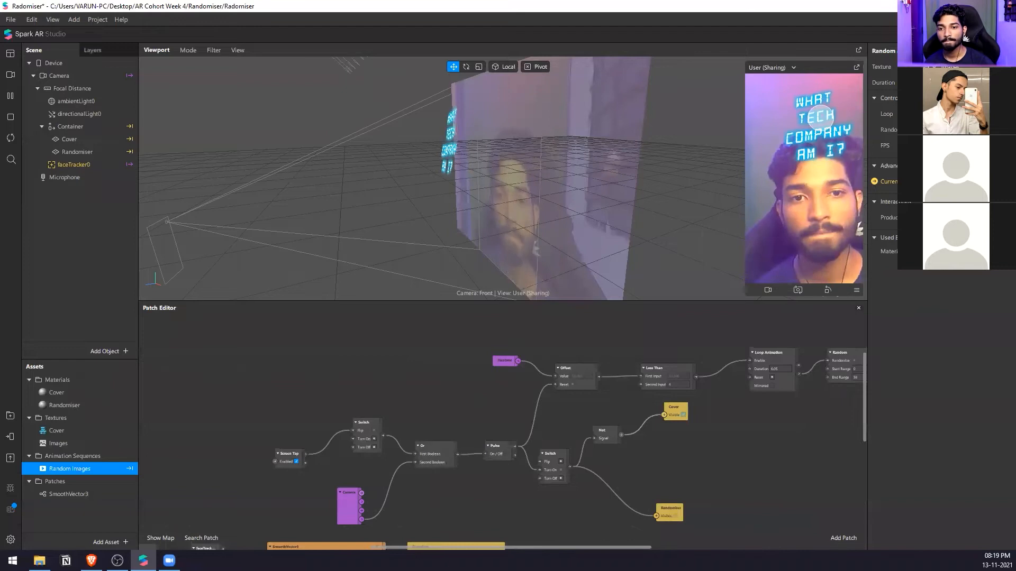
pyautogui.click(816, 117)
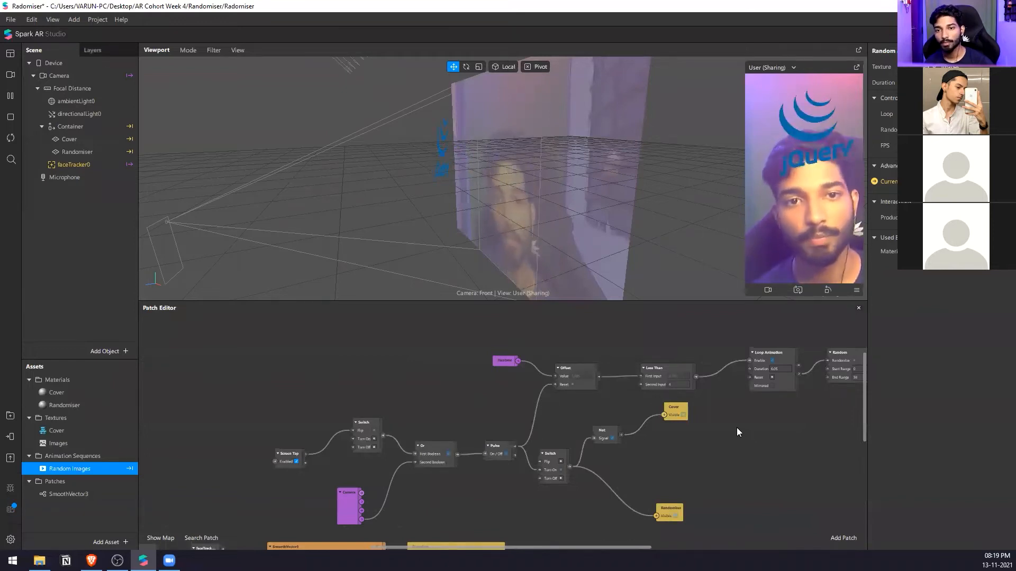
# Review the whole patch graph, examining the Loop Animation and Random patches and the chain from Screen Tap to Random Images
pyautogui.scroll(-3, 491, 404)
pyautogui.scroll(3, 613, 407)
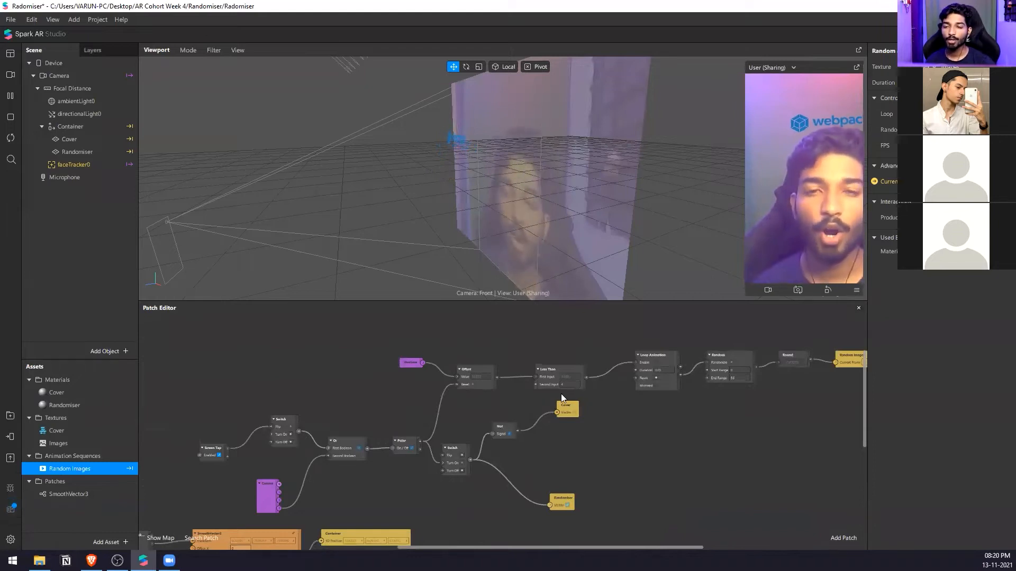
pyautogui.scroll(3, 772, 391)
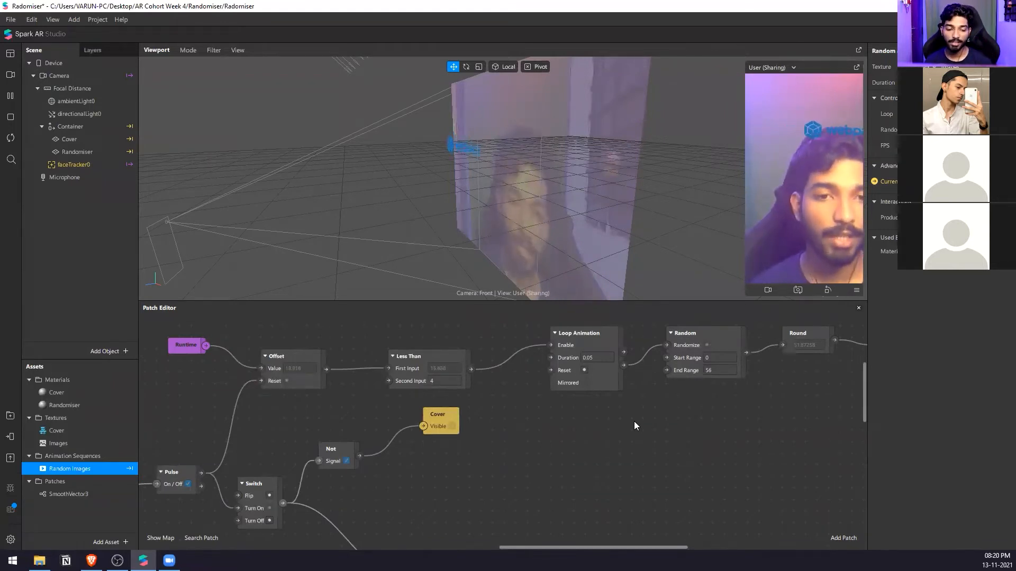
pyautogui.click(622, 366)
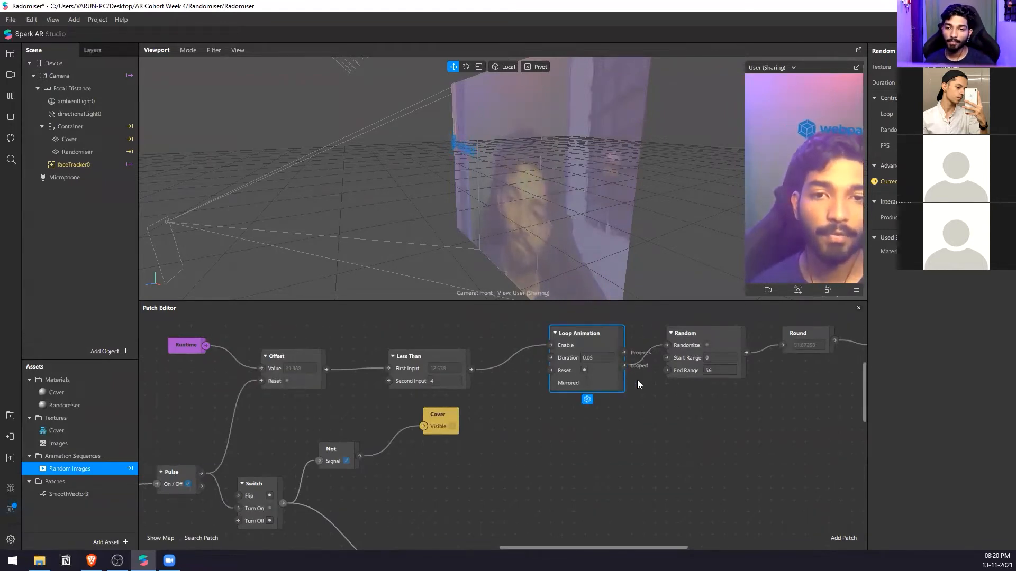
pyautogui.click(691, 348)
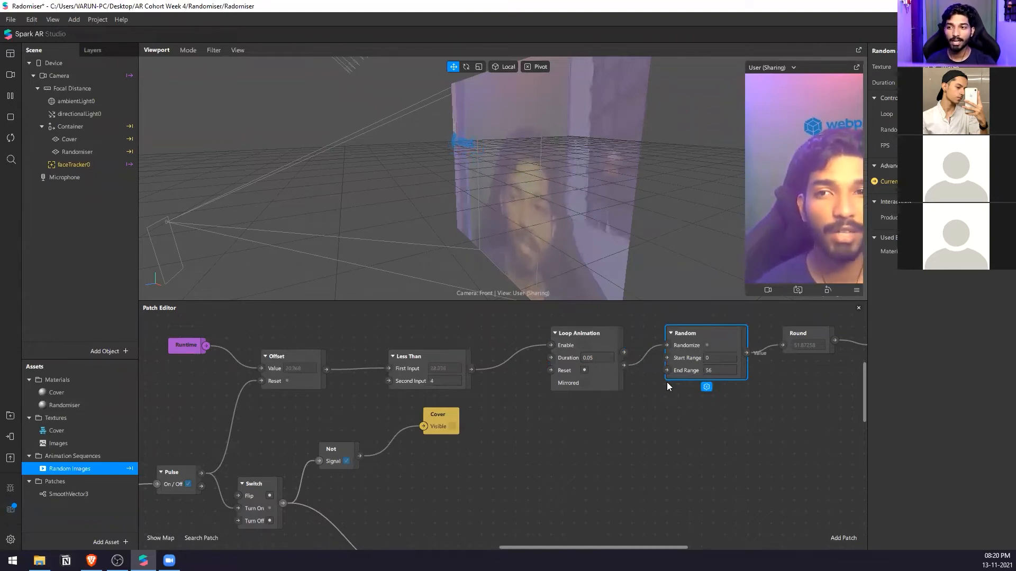
pyautogui.click(601, 408)
pyautogui.scroll(-3, 601, 410)
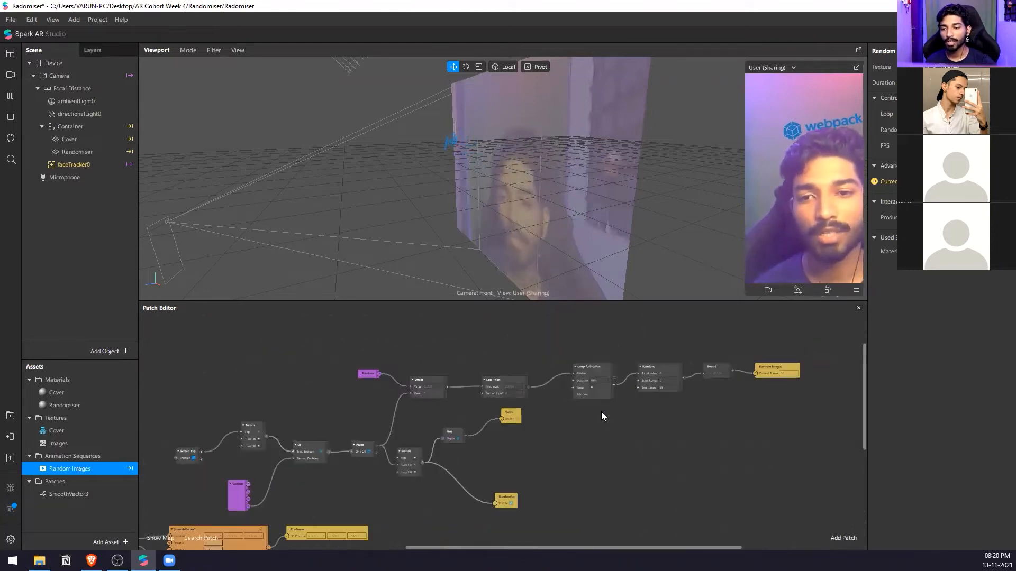
pyautogui.scroll(-3, 483, 453)
pyautogui.scroll(5, 487, 448)
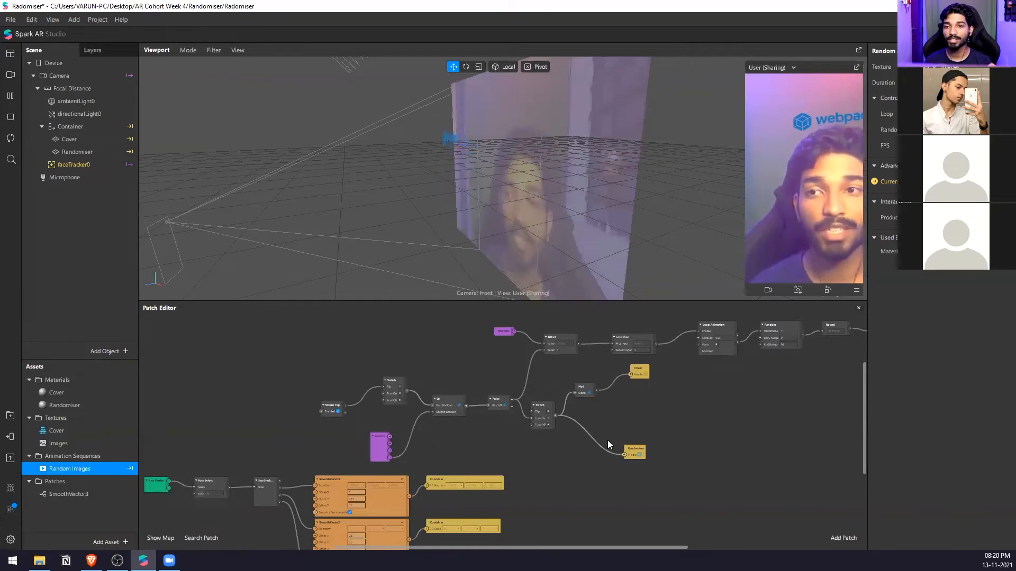
pyautogui.scroll(-3, 575, 424)
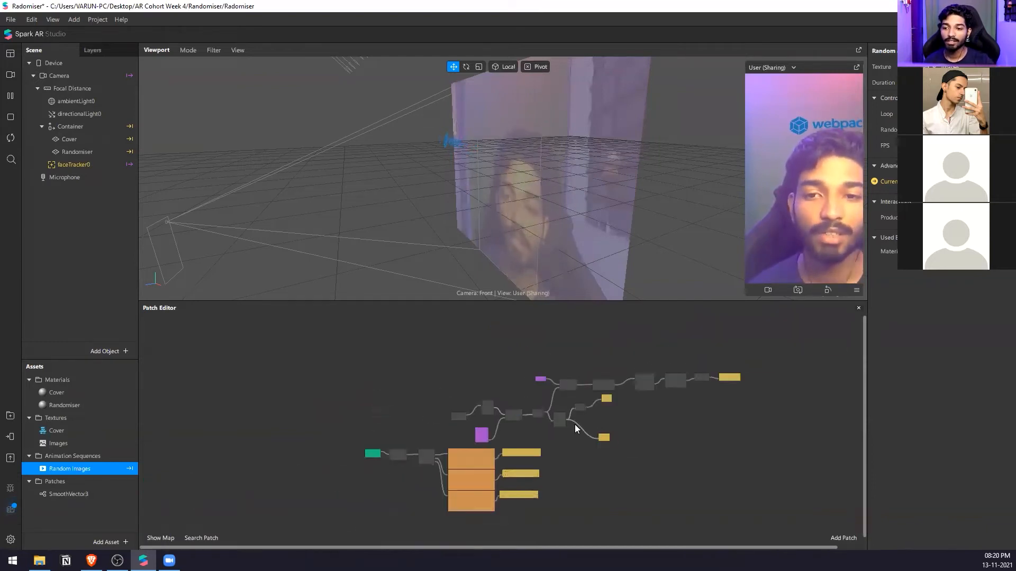
pyautogui.scroll(2, 574, 424)
pyautogui.scroll(1, 376, 423)
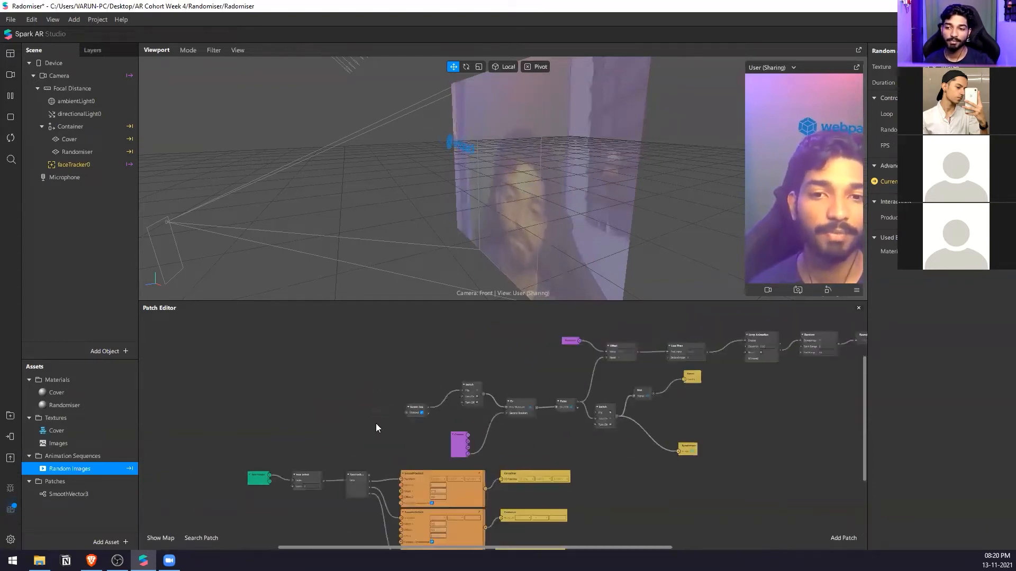
pyautogui.scroll(-2, 446, 435)
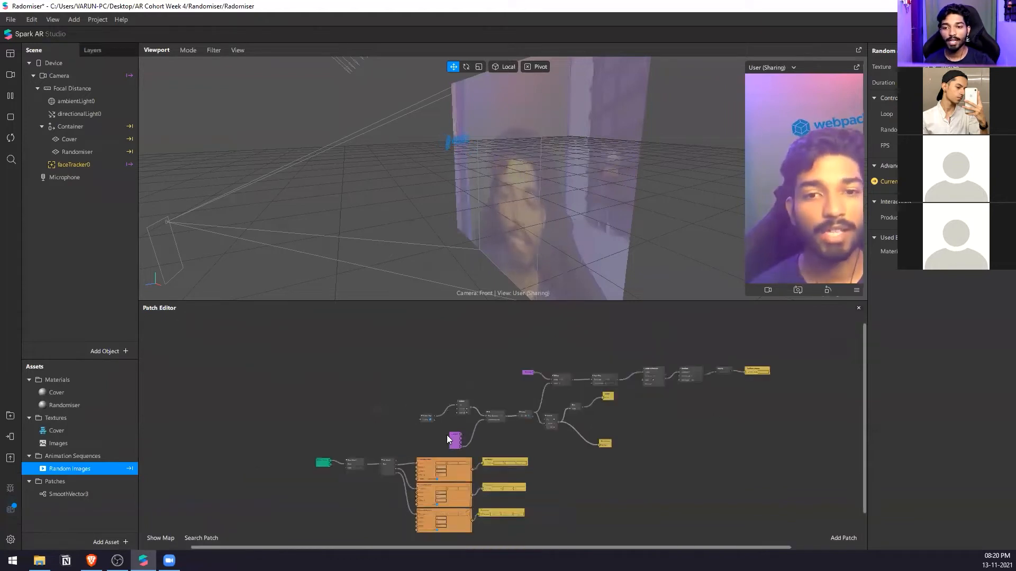
pyautogui.scroll(1, 531, 435)
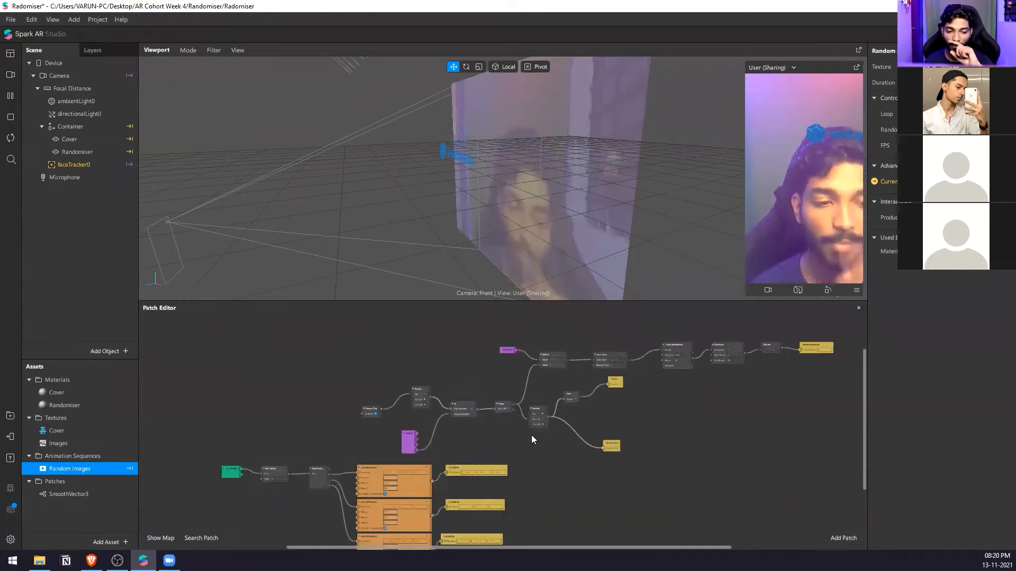
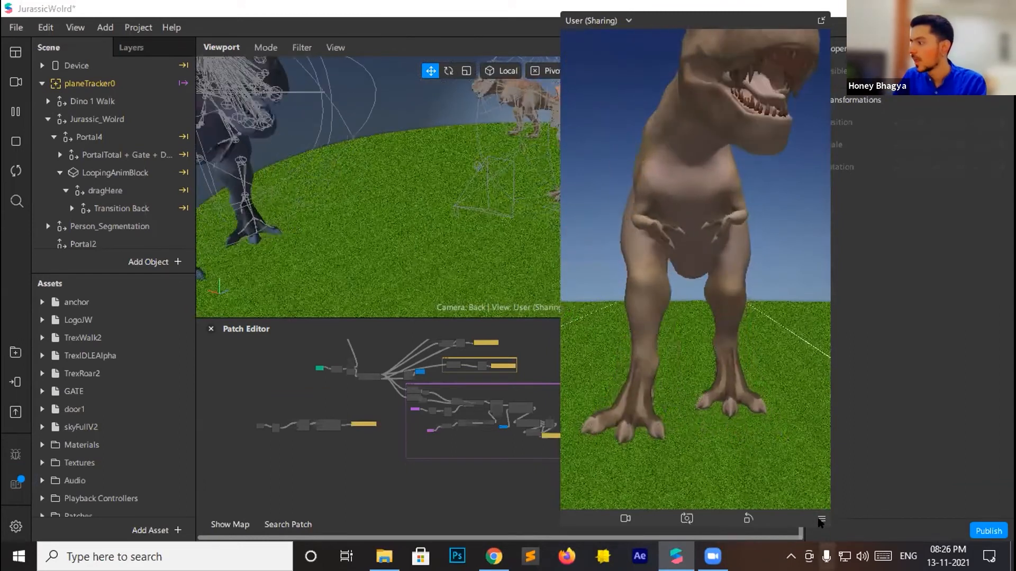
# Switch the dinosaur scene's simulator preview to Simulate Orbit
pyautogui.click(821, 520)
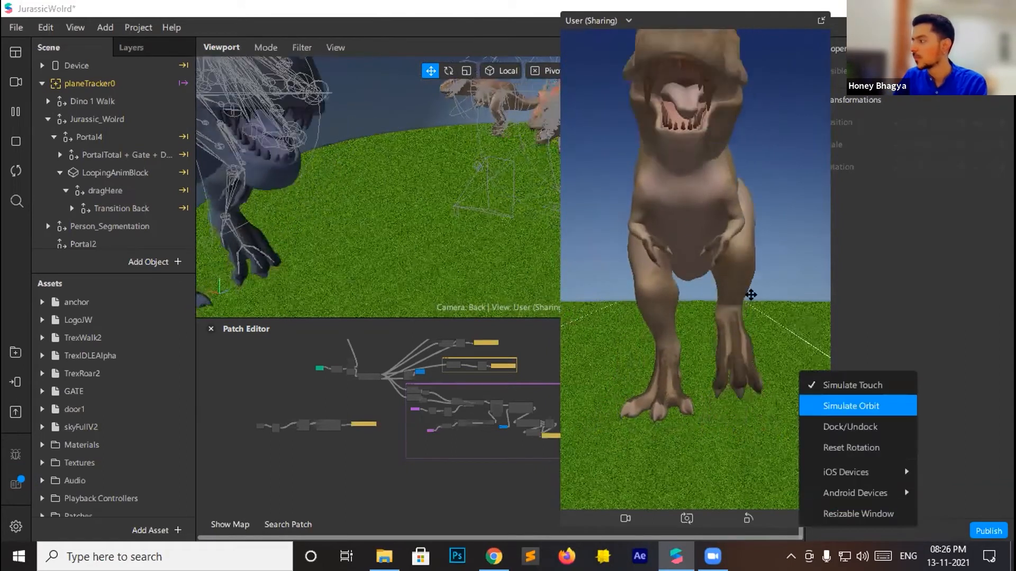
pyautogui.click(762, 269)
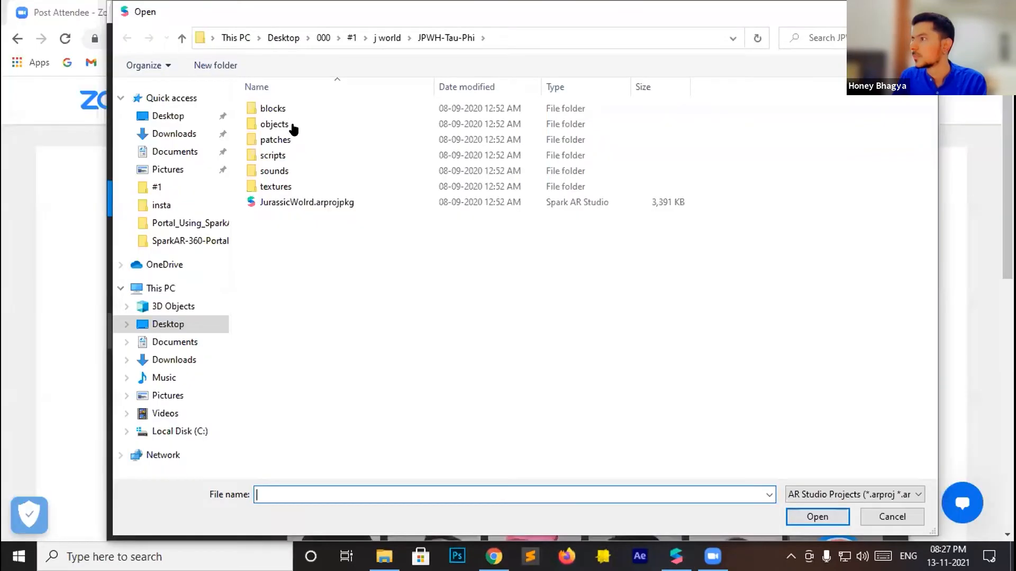
# Open the PlaneTrackerPreset project from the Portal_Using_SparkAR-main folder inside #1p tracker
pyautogui.hotkey('alt', 'Up')
pyautogui.hotkey('alt', 'Up')
pyautogui.doubleClick(293, 122)
pyautogui.click(293, 121)
pyautogui.click(290, 140)
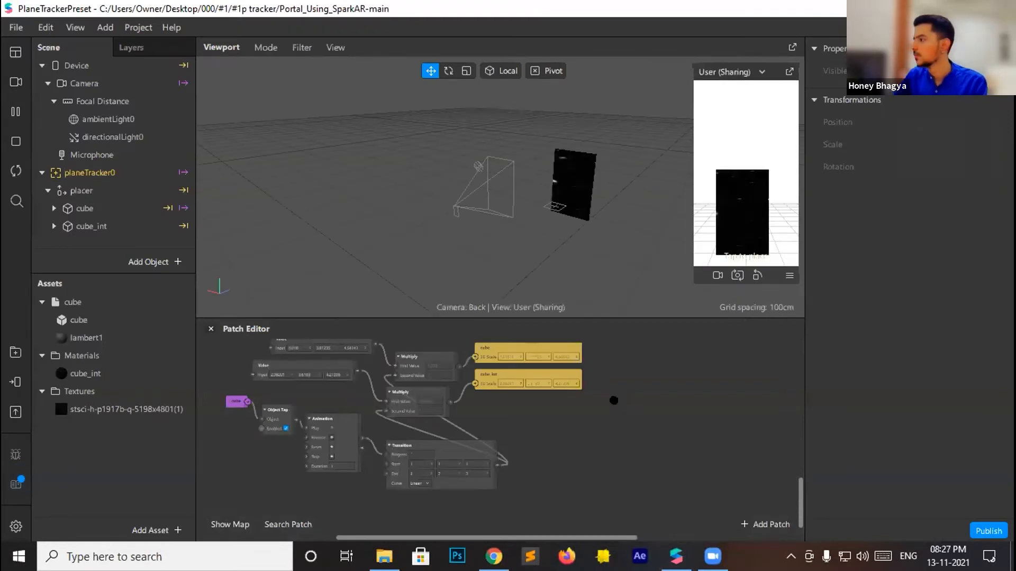
# Undock the simulator preview and enlarge it to almost full screen height
pyautogui.scroll(-5, 614, 400)
pyautogui.click(789, 72)
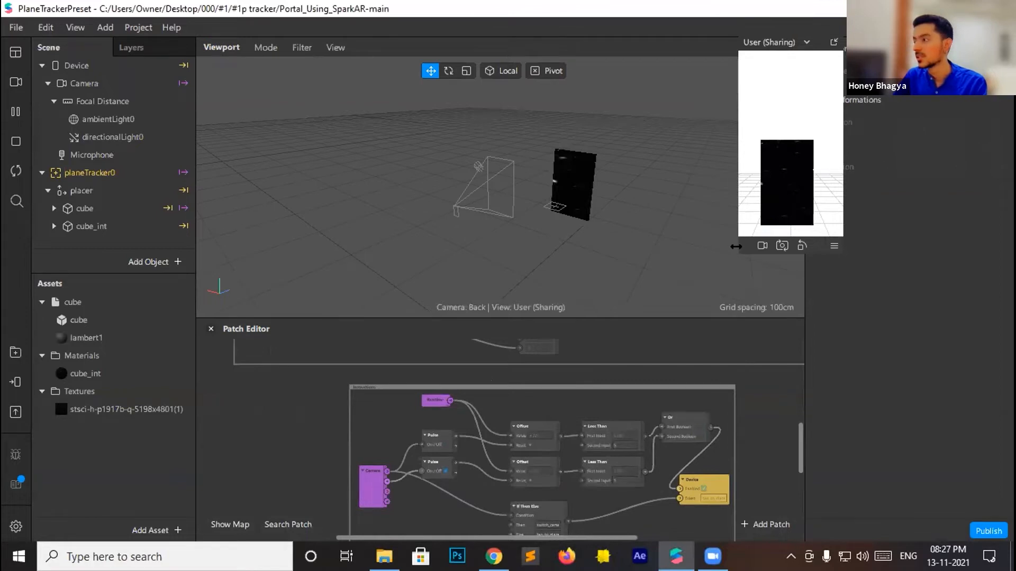
pyautogui.moveTo(735, 248); pyautogui.dragTo(558, 555)
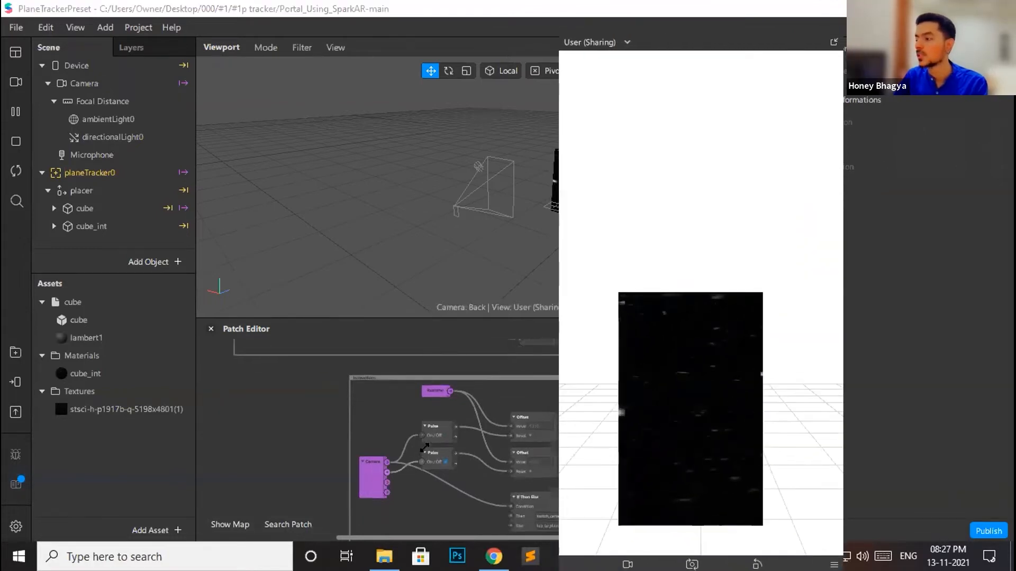
# Examine the grouped patches around Plane Tracker and Screen Tap, and the cube, cube_int, placer and planeTracker0 objects in the scene
pyautogui.scroll(-1, 447, 389)
pyautogui.scroll(-6, 457, 390)
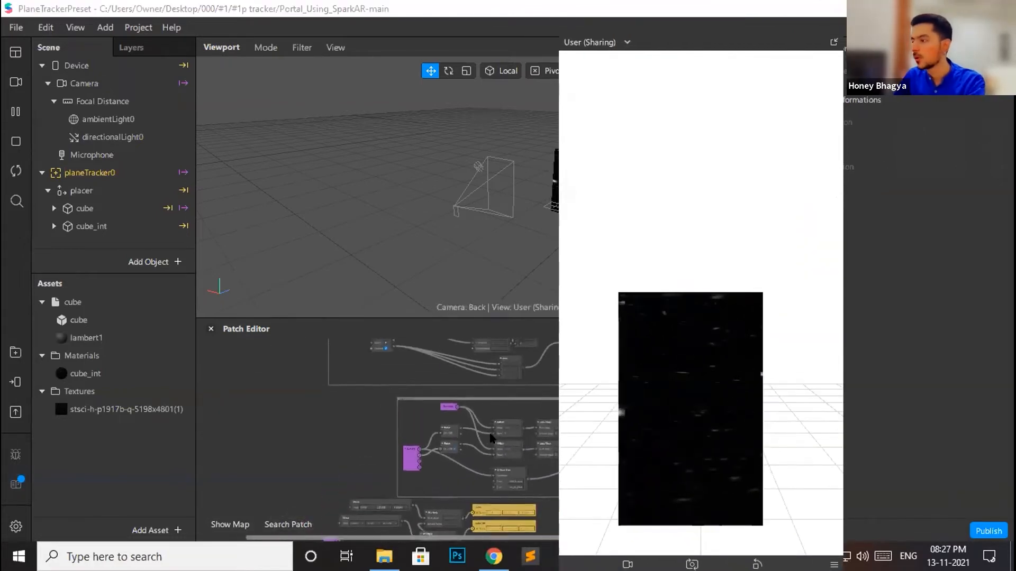
pyautogui.scroll(1, 502, 434)
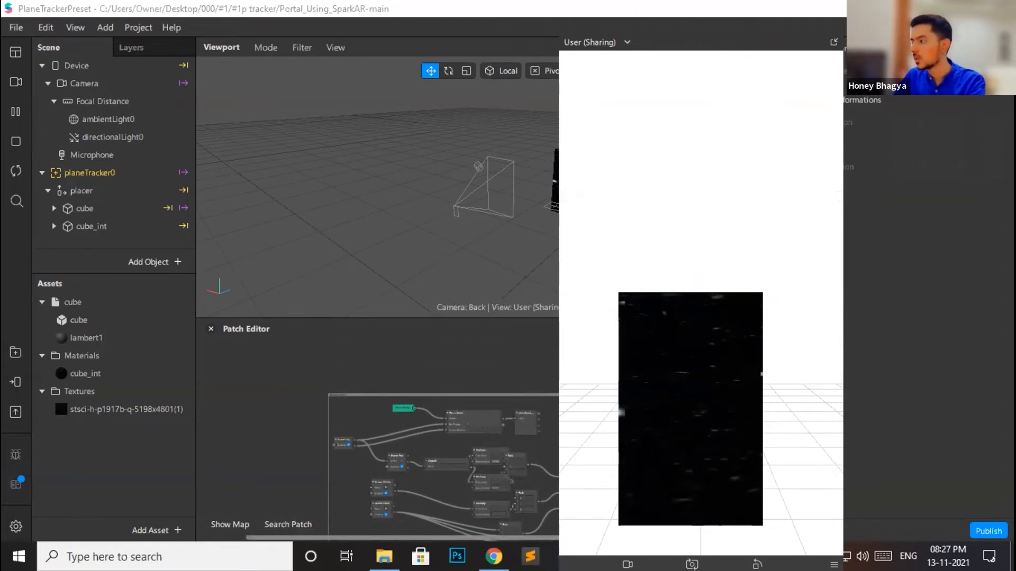
pyautogui.scroll(3, 338, 422)
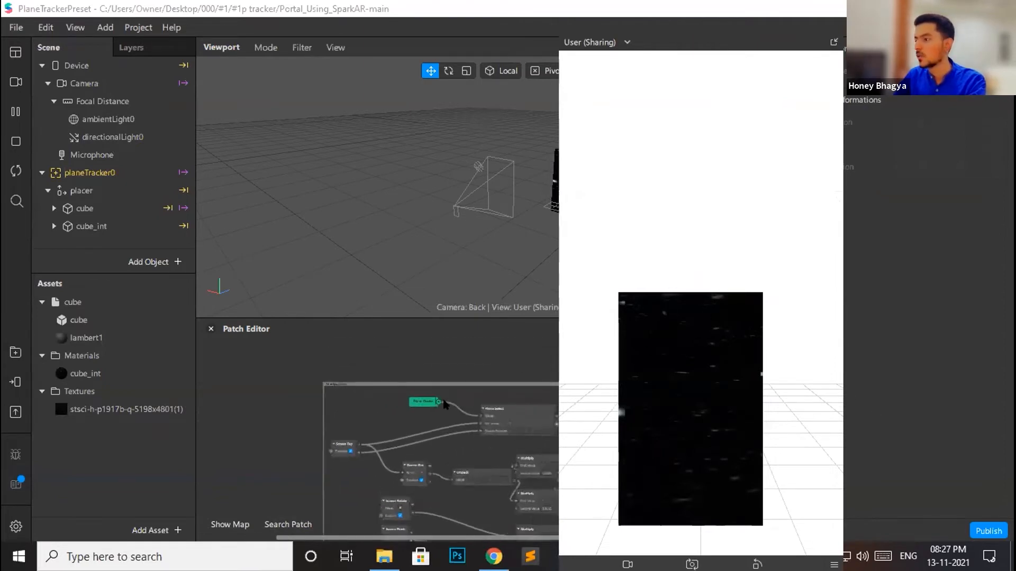
pyautogui.click(102, 209)
pyautogui.click(88, 228)
pyautogui.moveTo(635, 64); pyautogui.dragTo(806, 55)
pyautogui.click(102, 208)
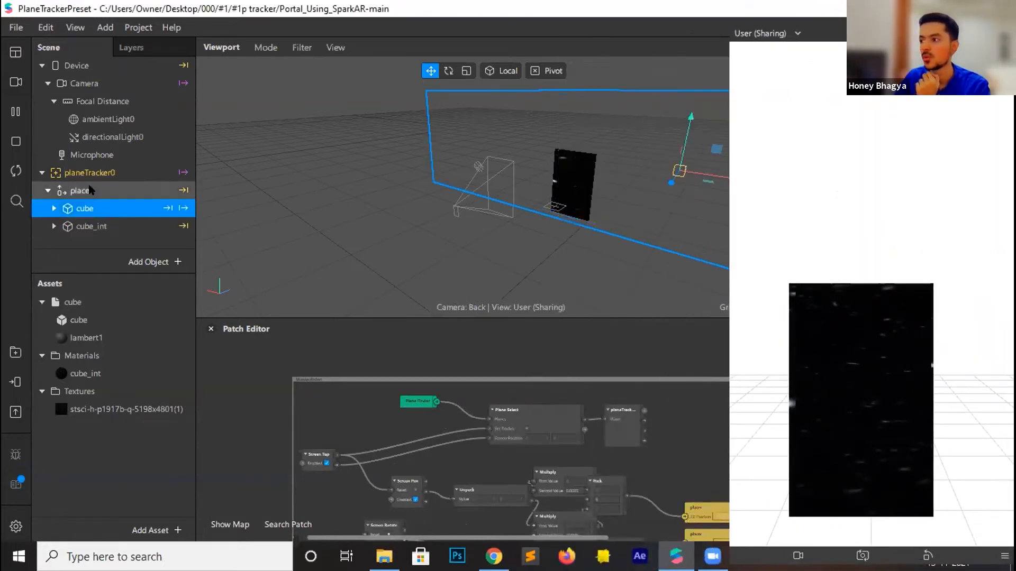
pyautogui.click(82, 191)
pyautogui.click(76, 168)
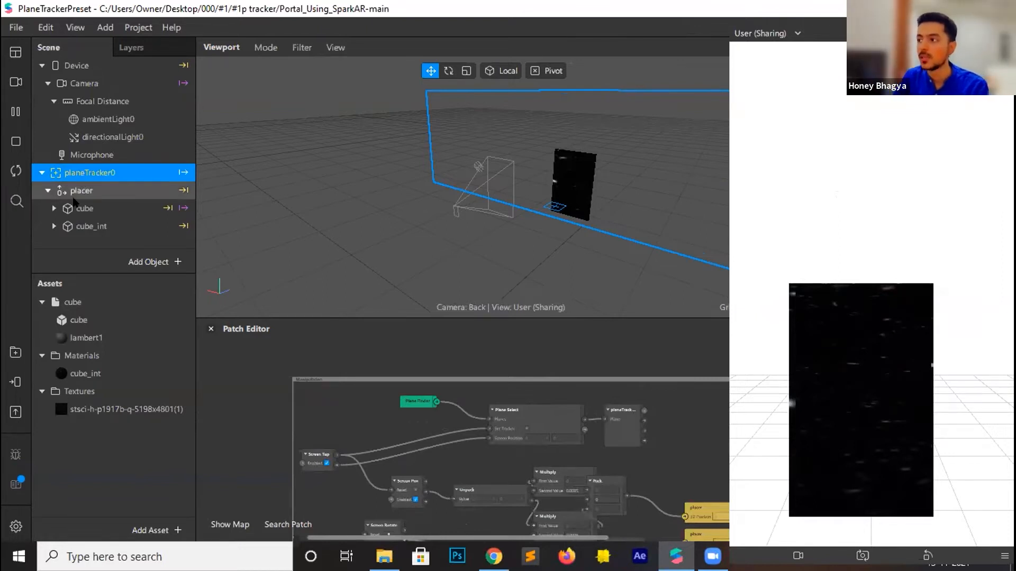
# Look up the object types that can be added under planeTracker0
pyautogui.rightClick(88, 170)
pyautogui.moveTo(140, 182)
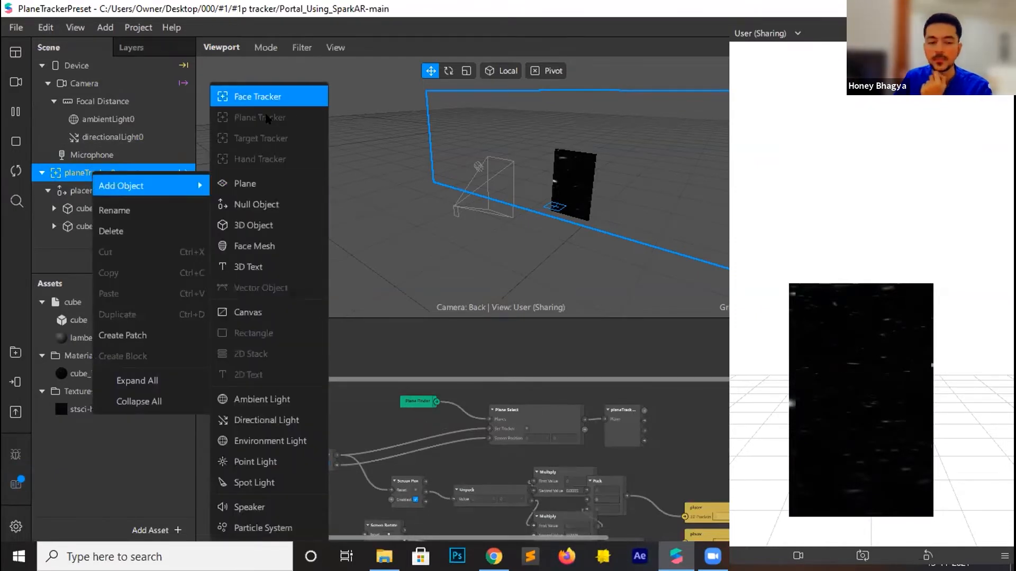
pyautogui.click(431, 360)
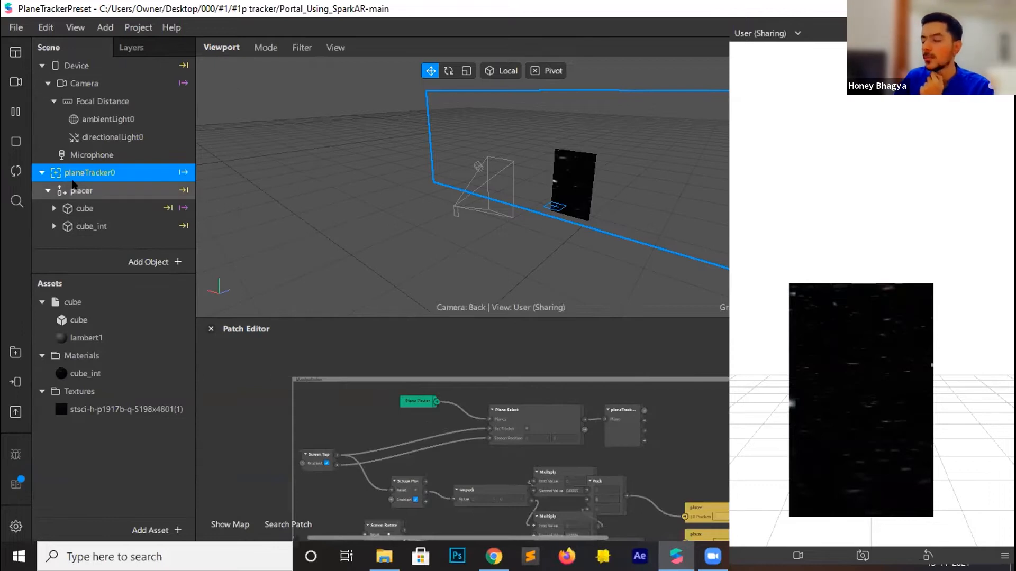
# Select the placer object, shrink the simulator preview, and test moving, scaling and rotating the portal with touch gestures
pyautogui.click(115, 194)
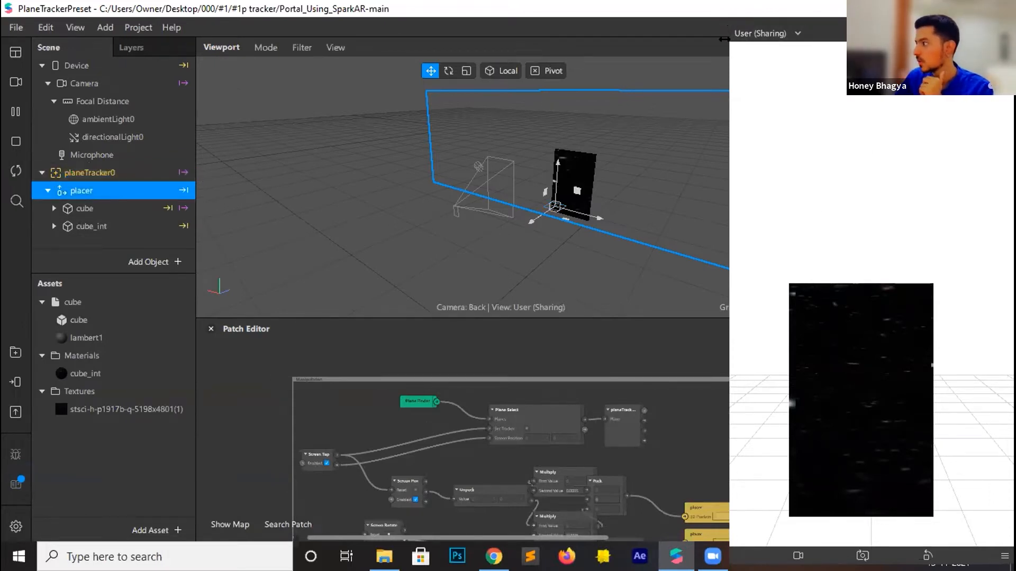
pyautogui.moveTo(727, 31); pyautogui.dragTo(816, 74)
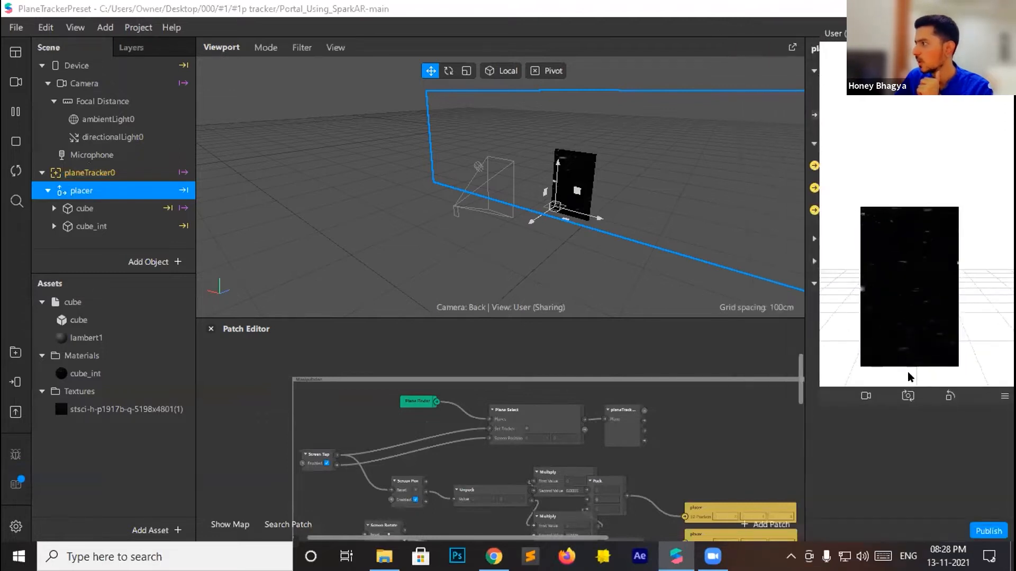
pyautogui.click(826, 422)
pyautogui.click(751, 318)
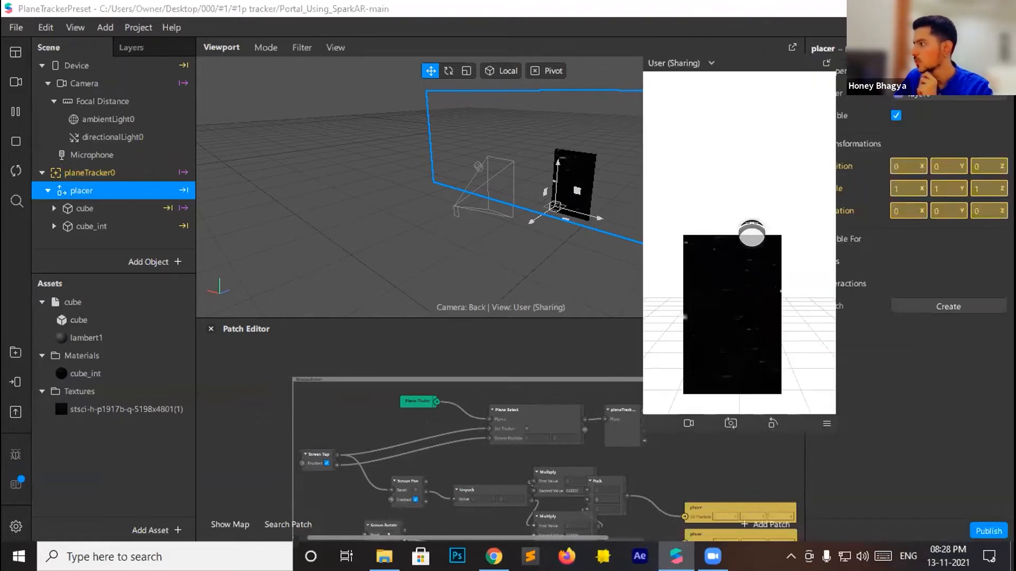
pyautogui.moveTo(782, 120); pyautogui.dragTo(733, 217)
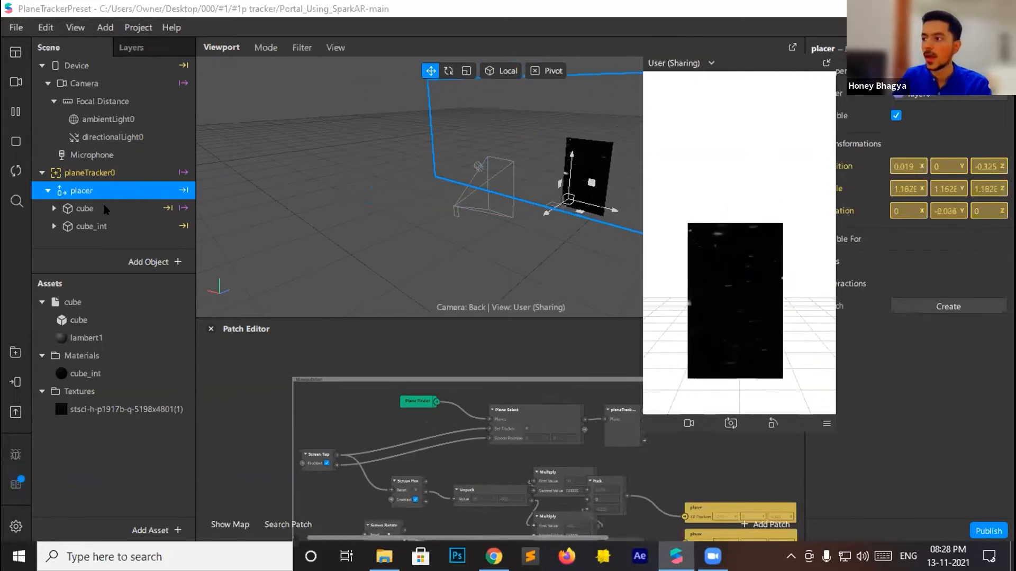
# Compare the properties of the cube and cube_int objects and view the cube from the front in the viewport
pyautogui.click(91, 211)
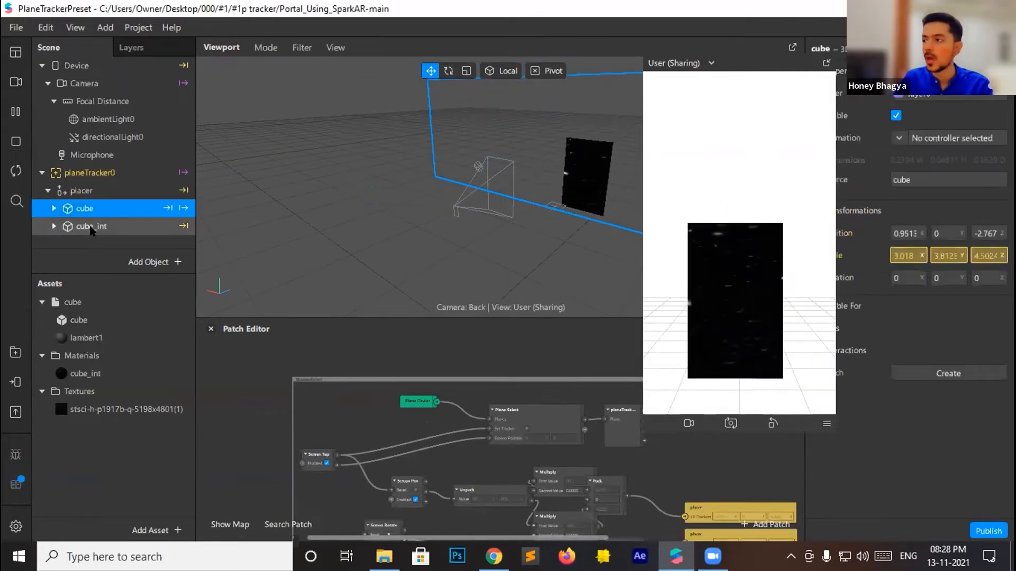
pyautogui.click(91, 228)
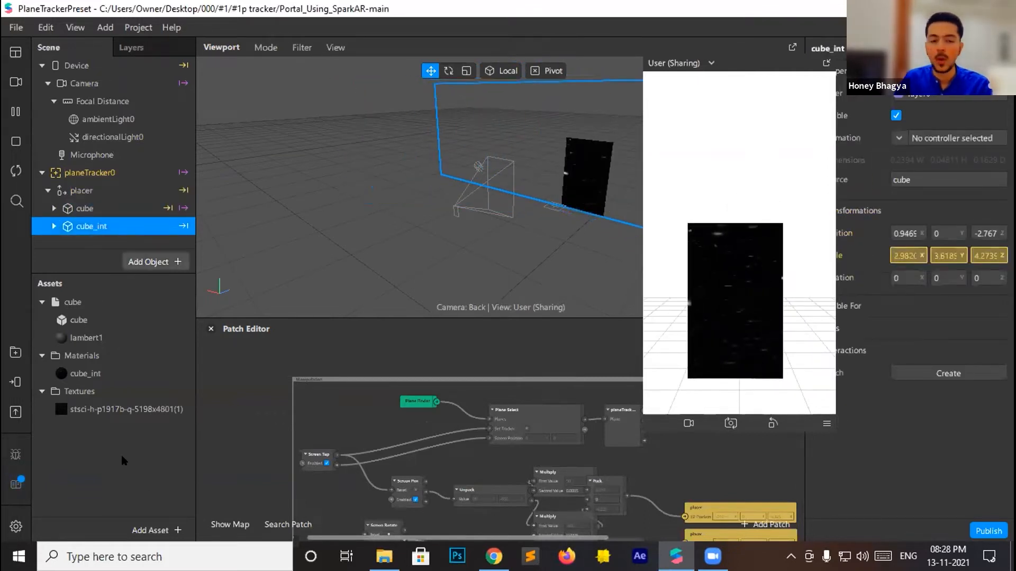
pyautogui.click(97, 205)
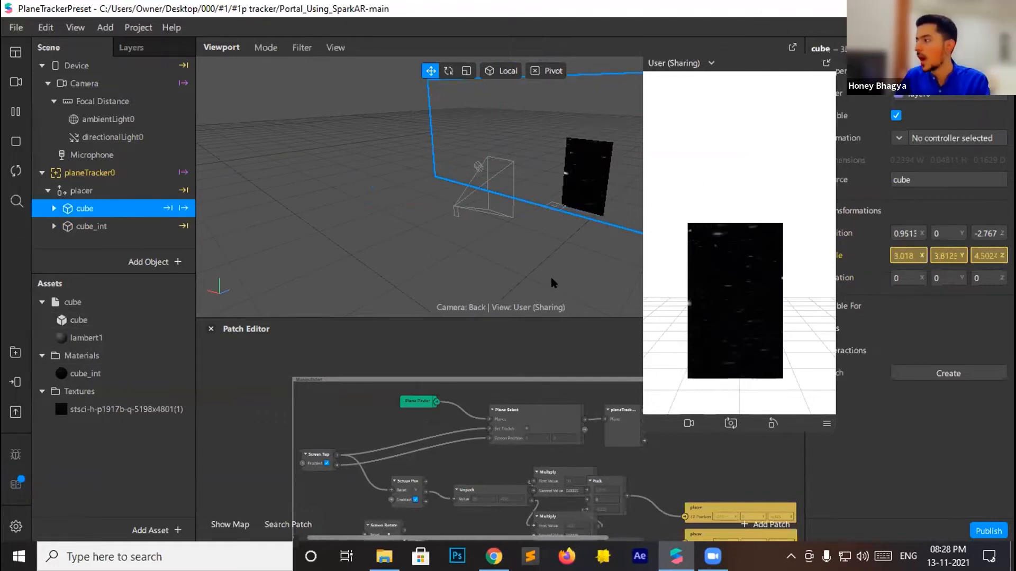
pyautogui.moveTo(756, 103); pyautogui.dragTo(877, 133)
pyautogui.moveTo(661, 233); pyautogui.dragTo(691, 218)
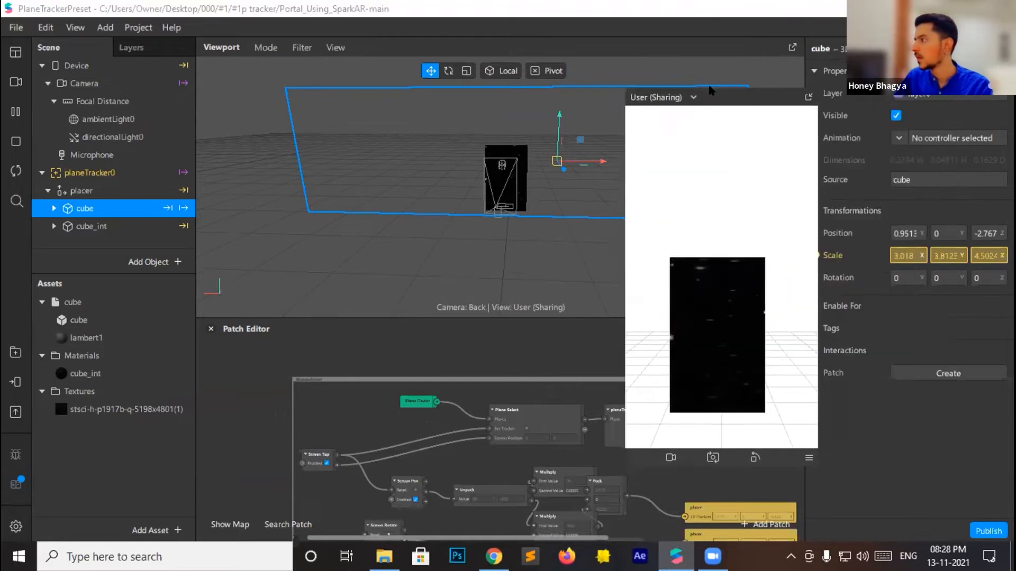
# Set the lambert1 material's opacity to 100%
pyautogui.click(98, 338)
pyautogui.scroll(-3, 935, 333)
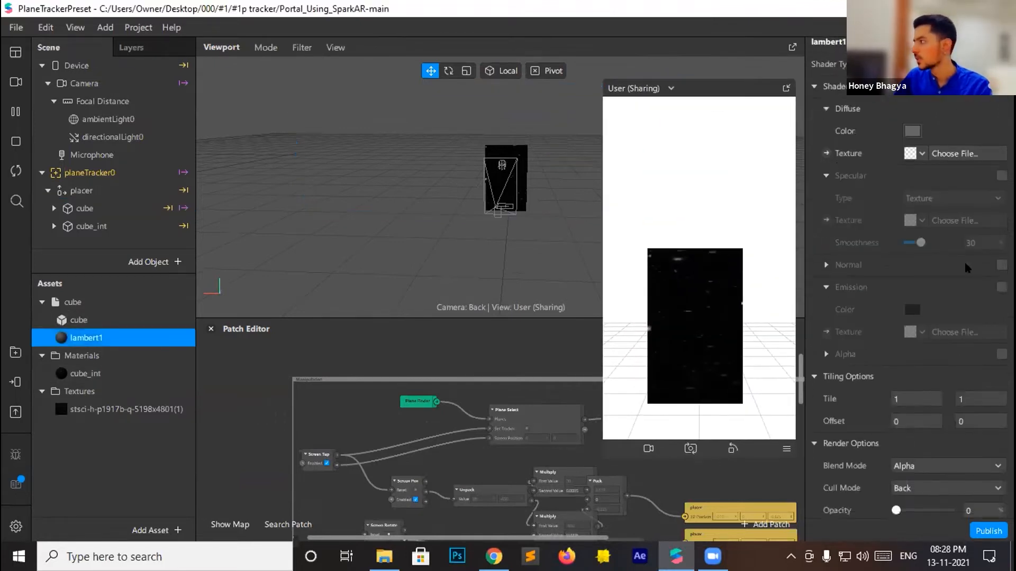
pyautogui.moveTo(896, 376); pyautogui.dragTo(950, 376)
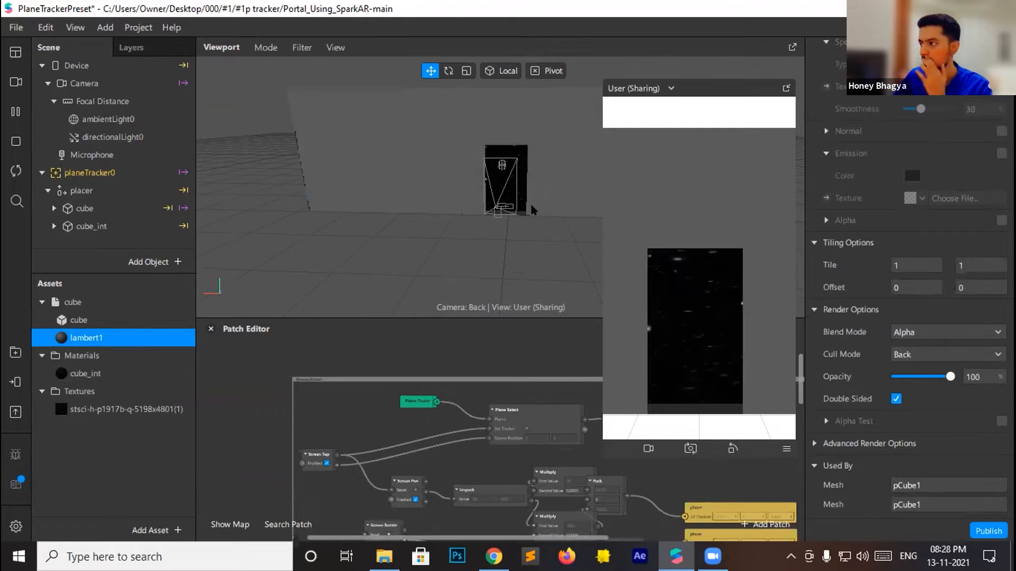
# View the opaque cube from an angle in the viewport, and reposition and enlarge the simulator preview
pyautogui.moveTo(611, 145); pyautogui.dragTo(685, 98)
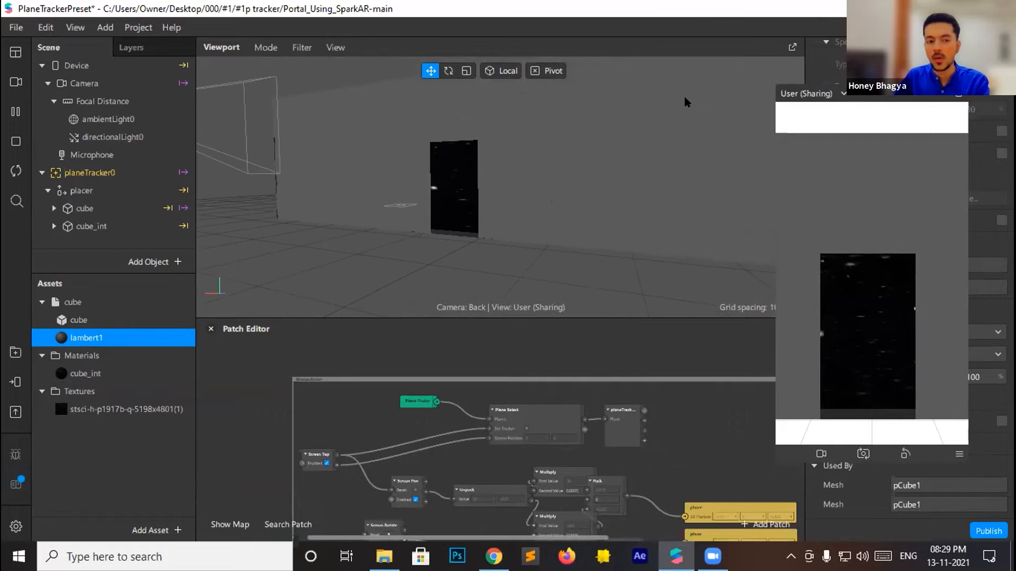
pyautogui.click(791, 47)
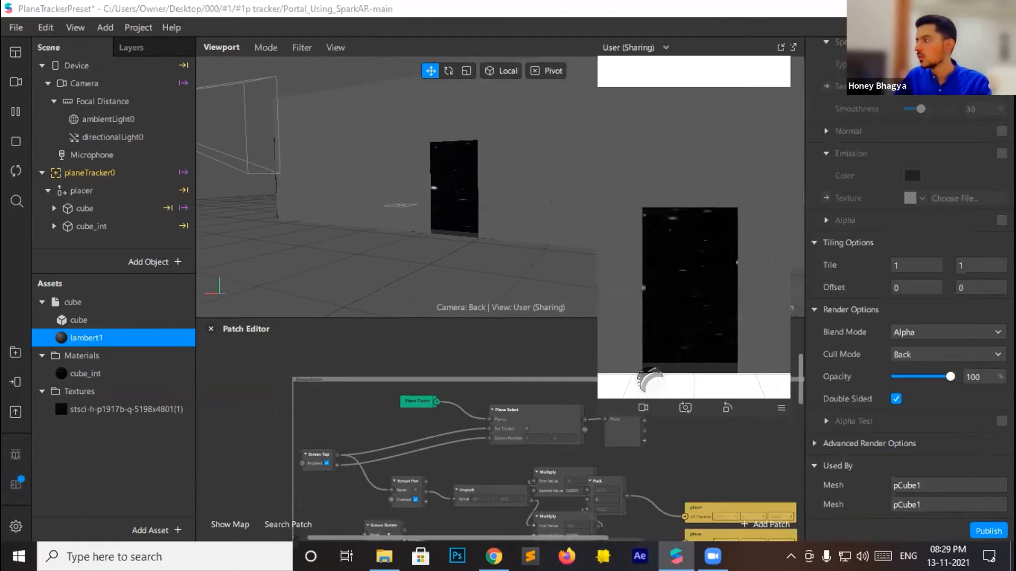
pyautogui.moveTo(594, 410); pyautogui.dragTo(565, 245)
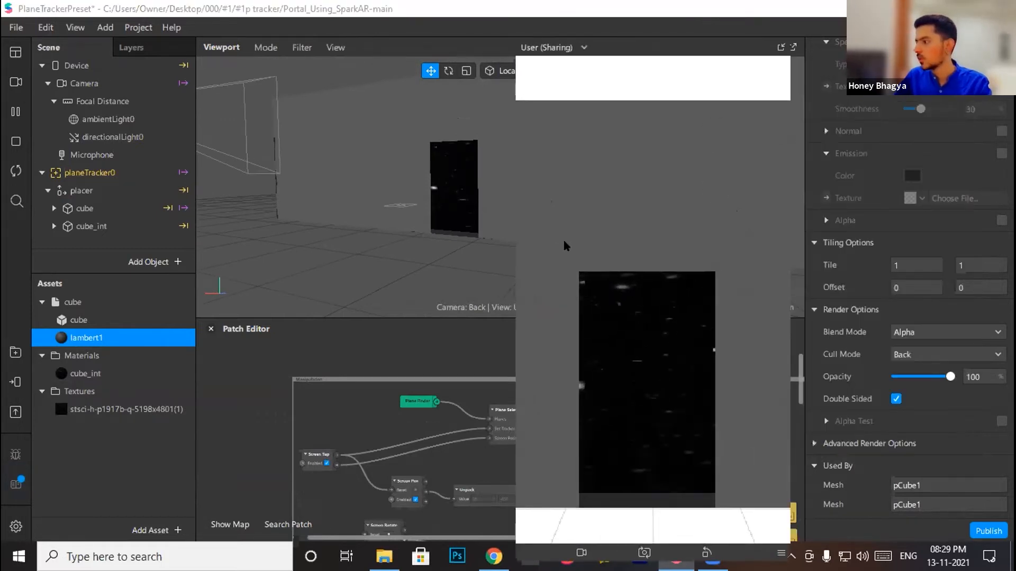
pyautogui.moveTo(646, 53); pyautogui.dragTo(667, 32)
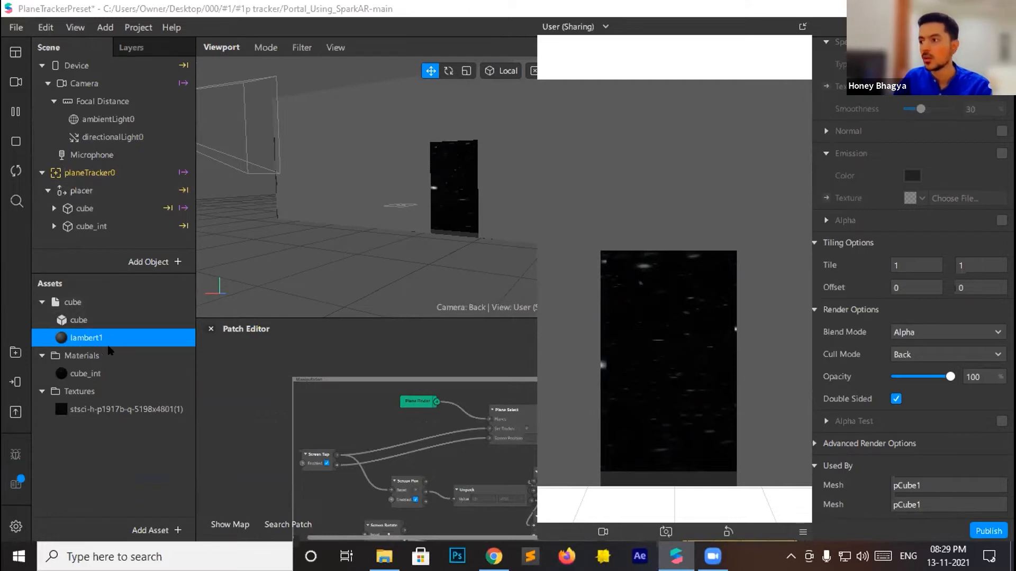
# Hide the cube_int object and select the outer cube
pyautogui.click(87, 226)
pyautogui.click(896, 115)
pyautogui.click(82, 208)
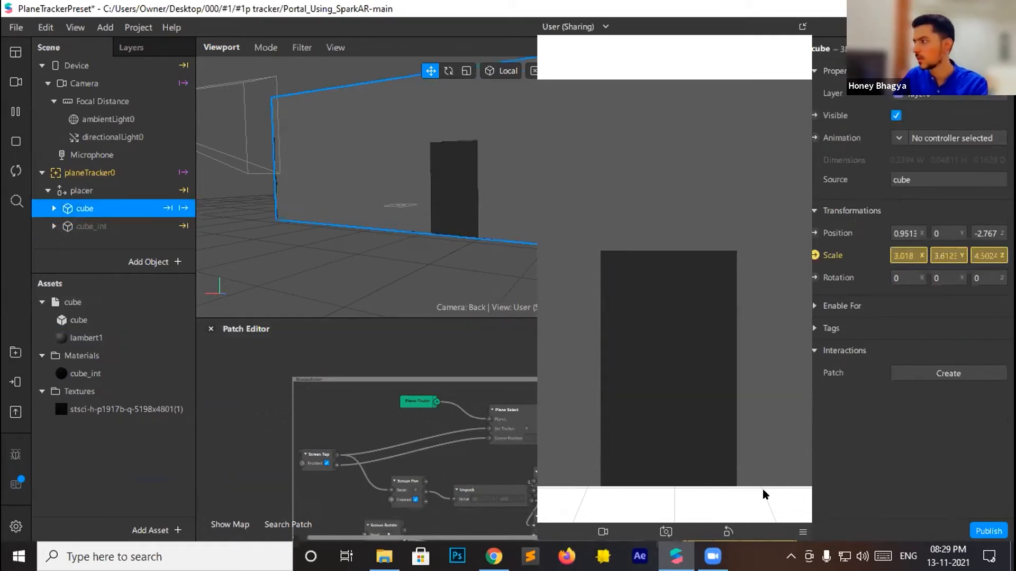
# Rotate and scale down the portal with touch gestures in the simulator to view the whole cube and its doorway from outside
pyautogui.click(805, 533)
pyautogui.click(806, 420)
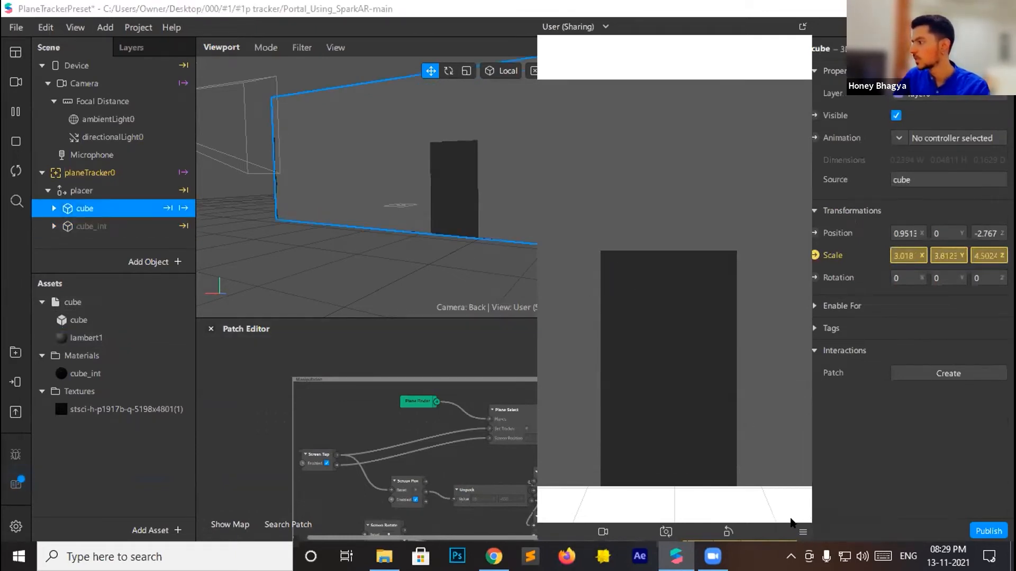
pyautogui.click(802, 532)
pyautogui.click(833, 523)
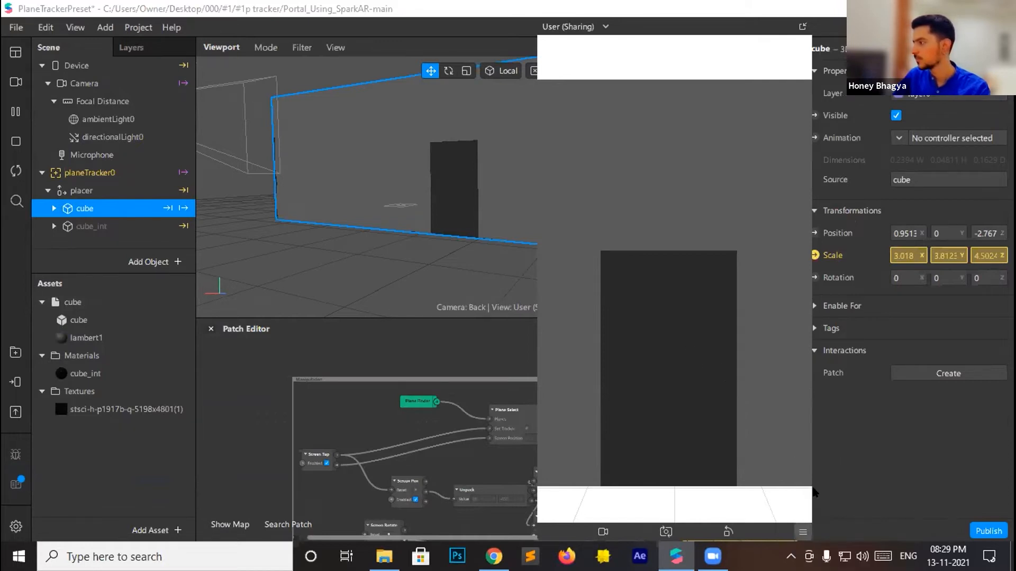
pyautogui.click(800, 532)
pyautogui.click(825, 535)
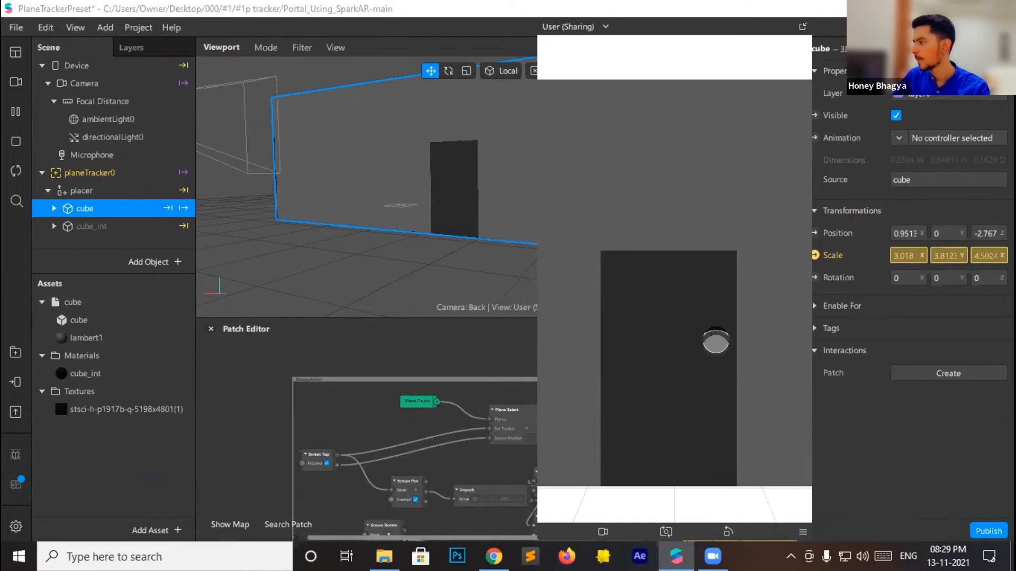
pyautogui.click(628, 320)
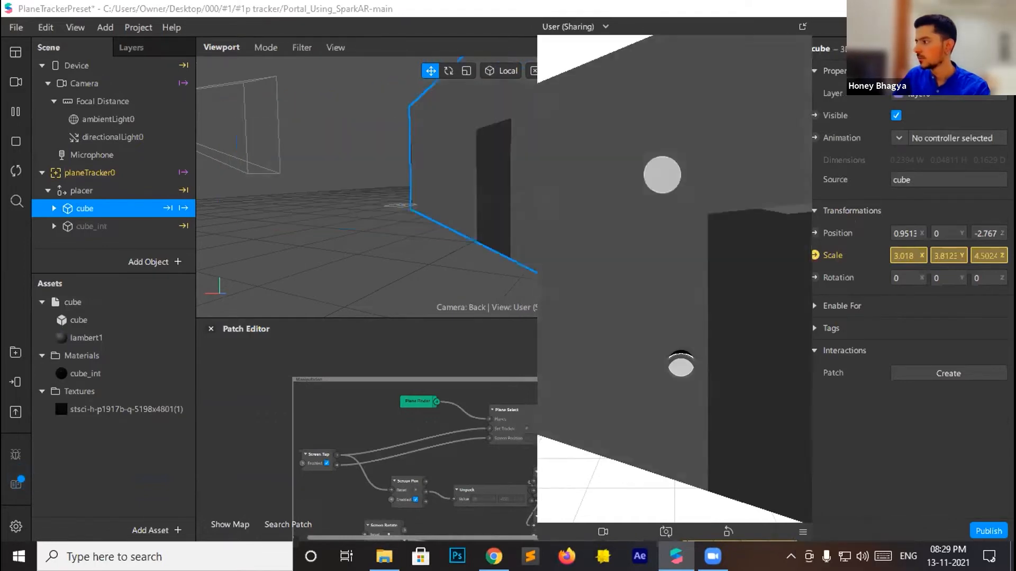
pyautogui.moveTo(551, 212); pyautogui.dragTo(589, 159)
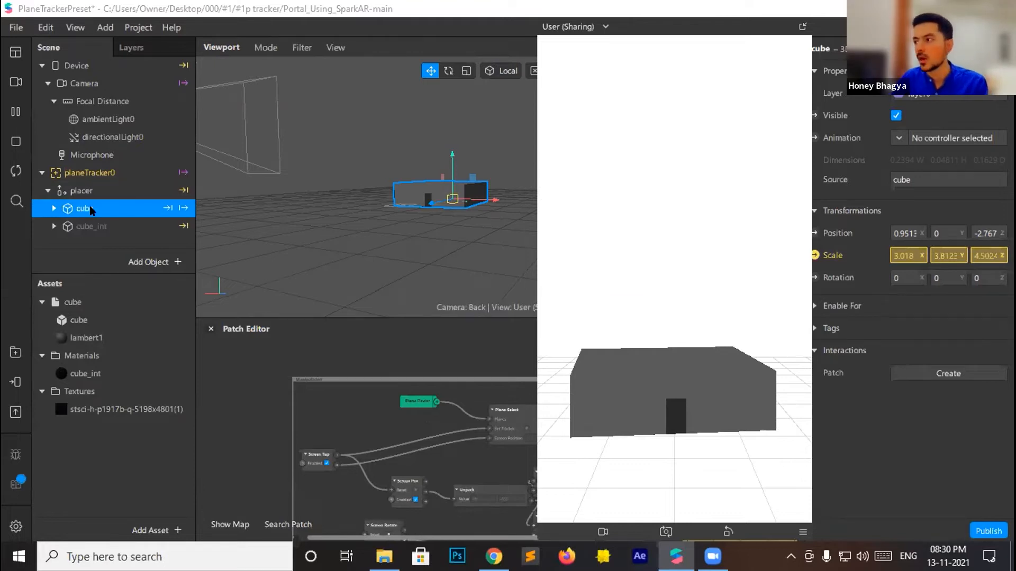
# Set the lambert1 material's opacity to 0% to make the outer cube see-through
pyautogui.click(73, 334)
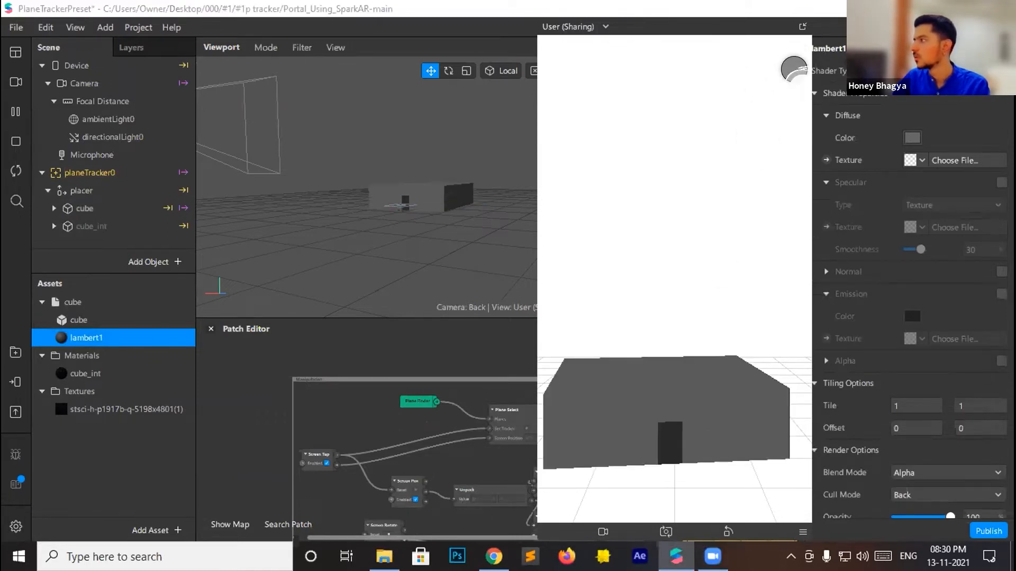
pyautogui.scroll(-5, 910, 299)
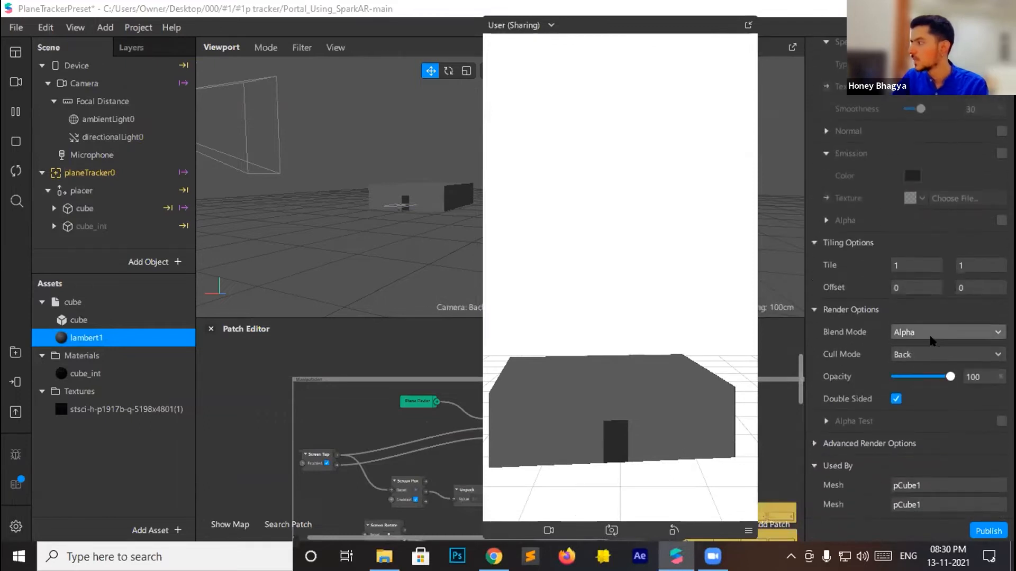
pyautogui.moveTo(950, 377); pyautogui.dragTo(877, 376)
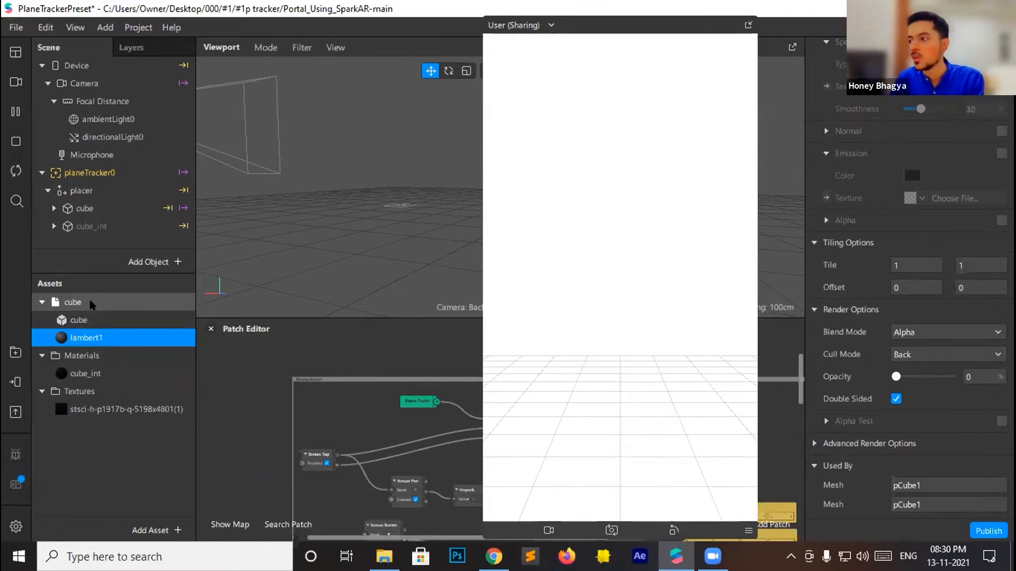
# Make the cube_int object visible and enlarge the portal with simulated touch in the simulator to see its doorway up close
pyautogui.click(90, 226)
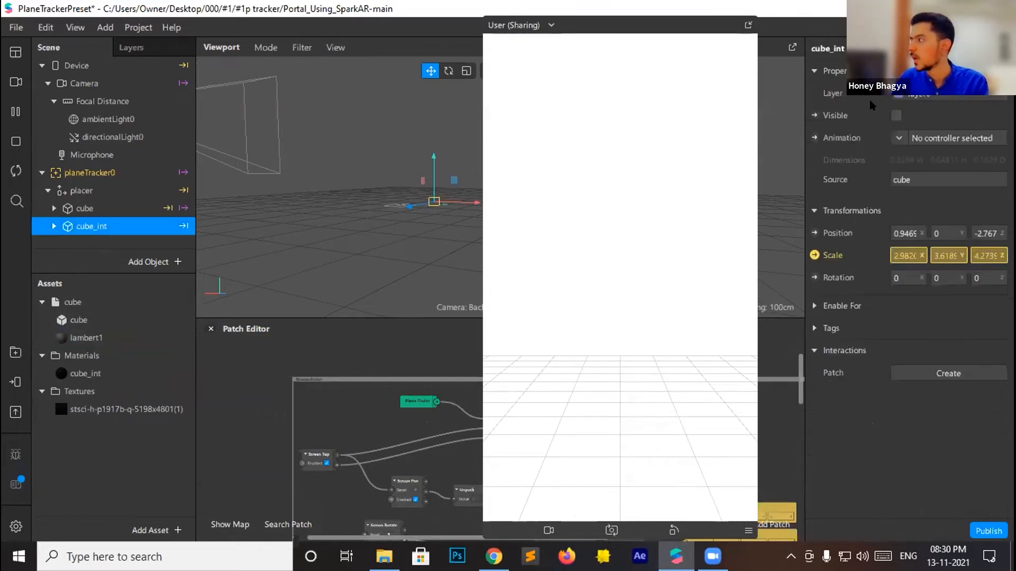
pyautogui.click(896, 115)
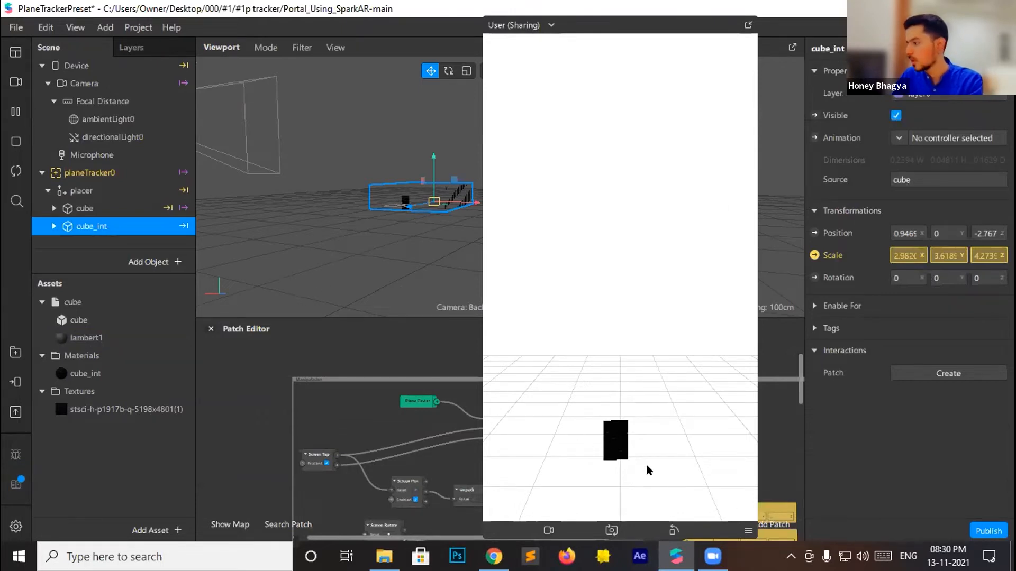
pyautogui.click(748, 531)
pyautogui.click(762, 535)
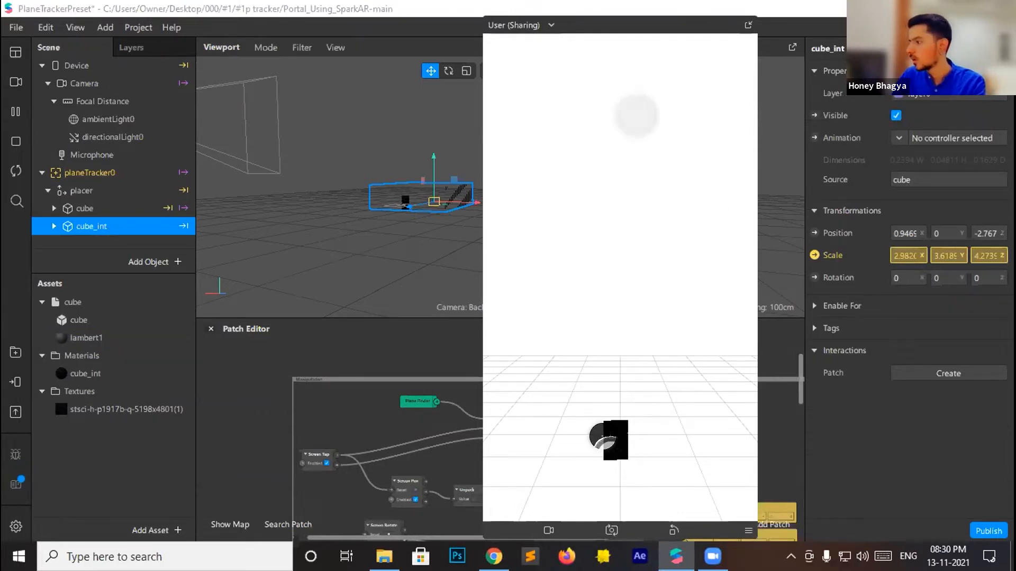
pyautogui.click(585, 87)
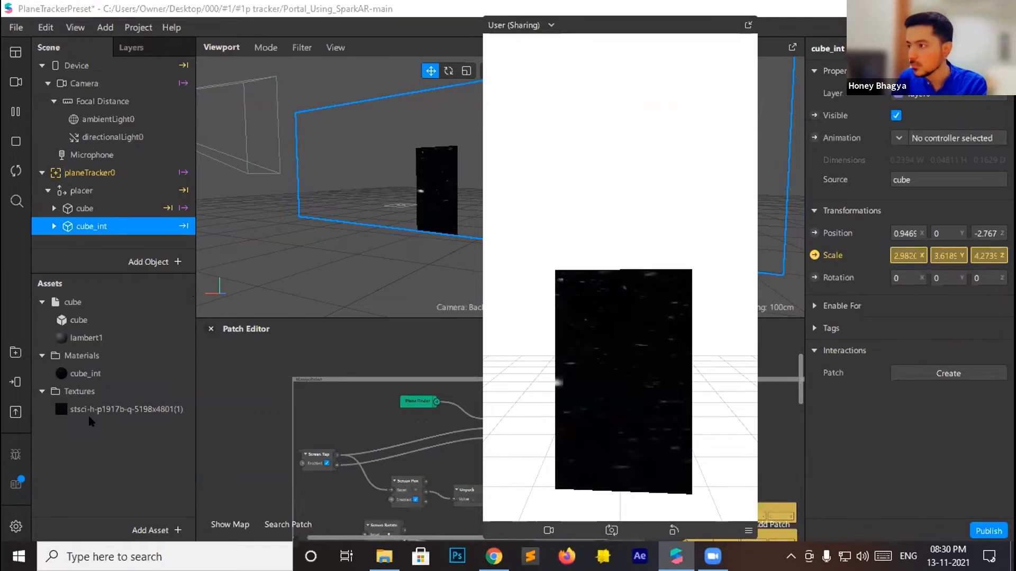
# Examine the cube_int material and the star image used as its diffuse texture
pyautogui.click(85, 373)
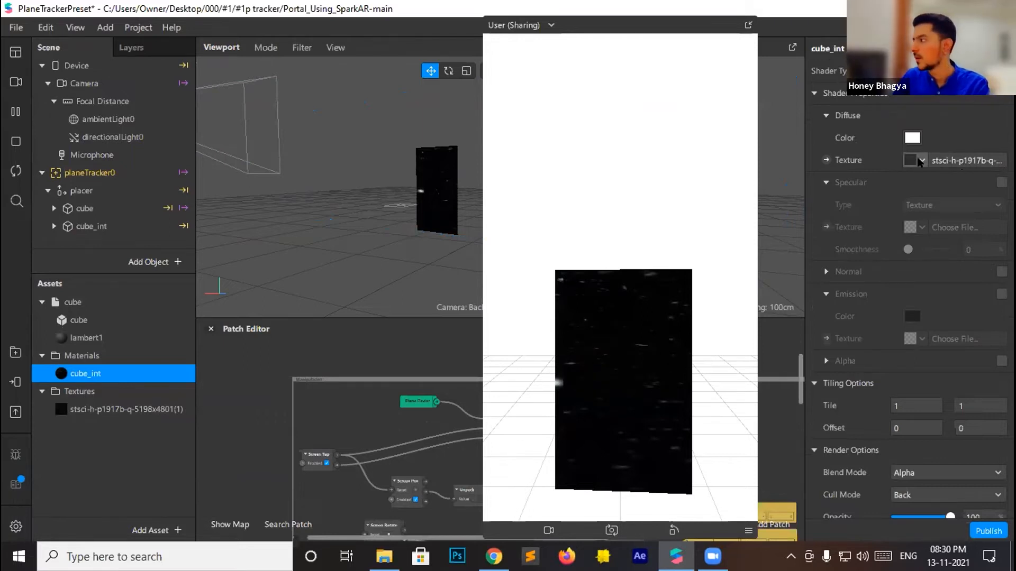
pyautogui.click(947, 160)
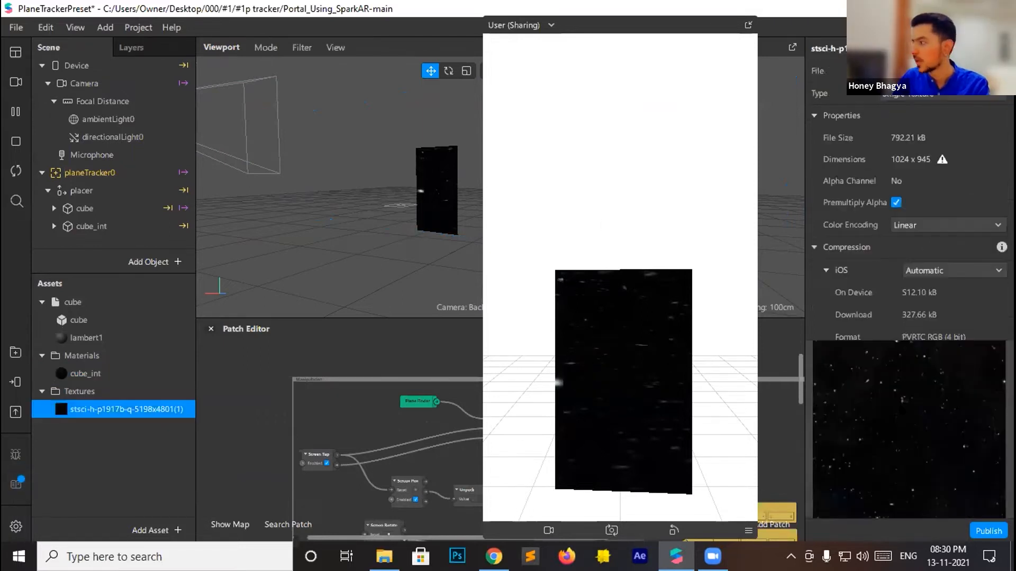
pyautogui.click(91, 373)
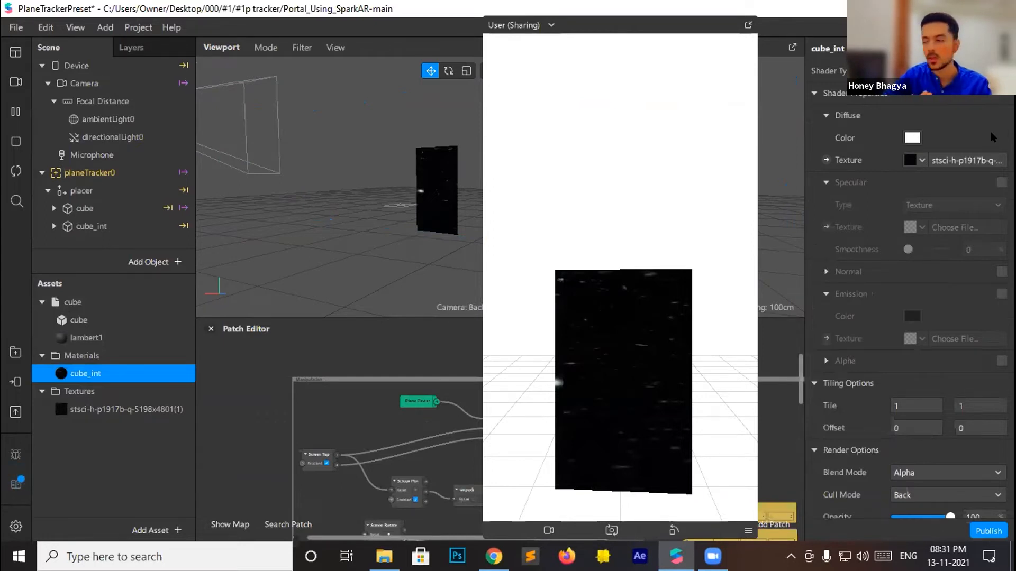
# Bring the simulator view inside the portal with touch gestures and switch the simulator to Simulate Orbit
pyautogui.moveTo(687, 333); pyautogui.dragTo(640, 423)
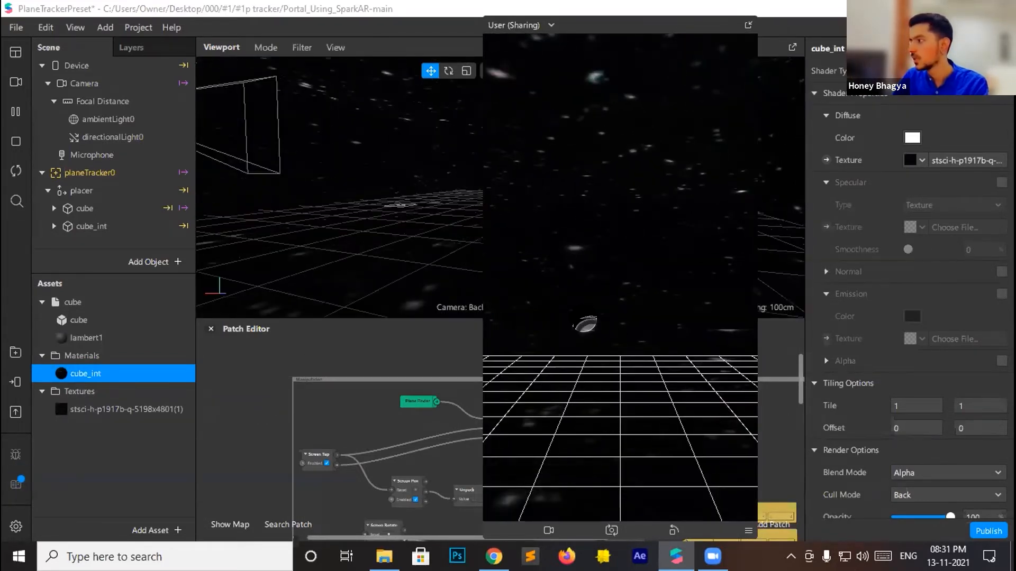
pyautogui.click(748, 531)
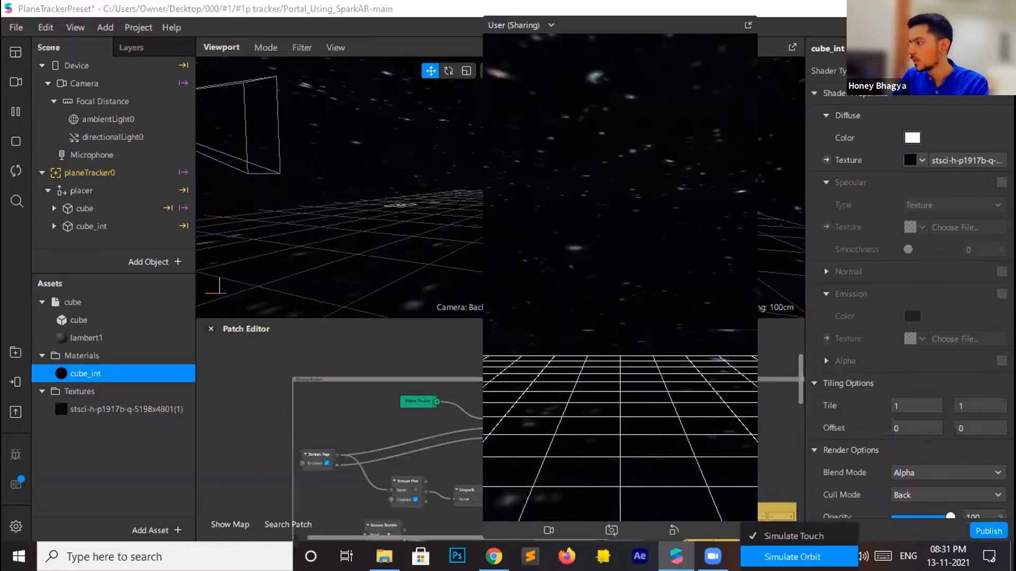
pyautogui.click(792, 556)
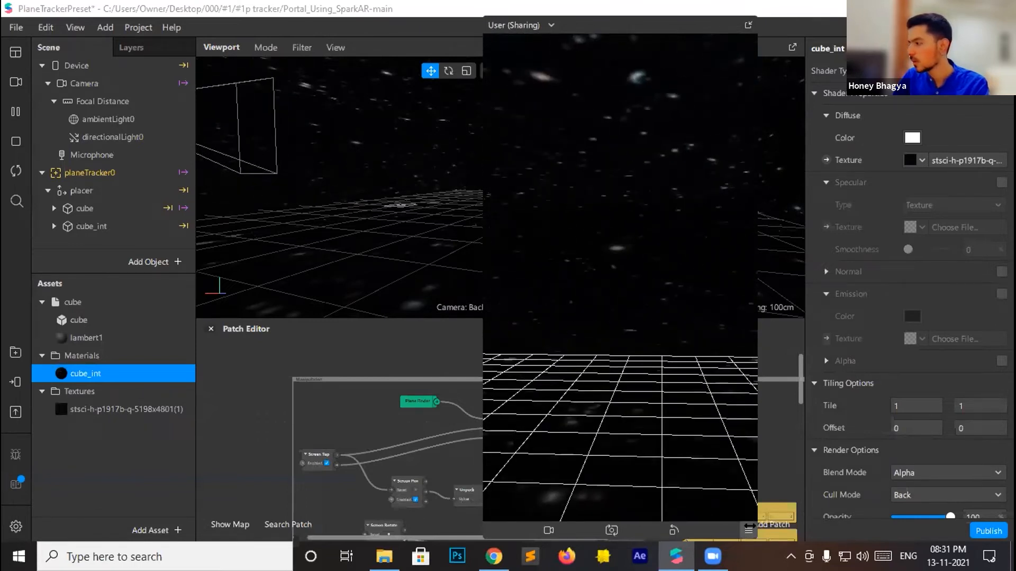
# Move the undocked simulator window clear of the viewport and the patch graph so the portal preview sits beside them
pyautogui.click(747, 529)
pyautogui.click(792, 555)
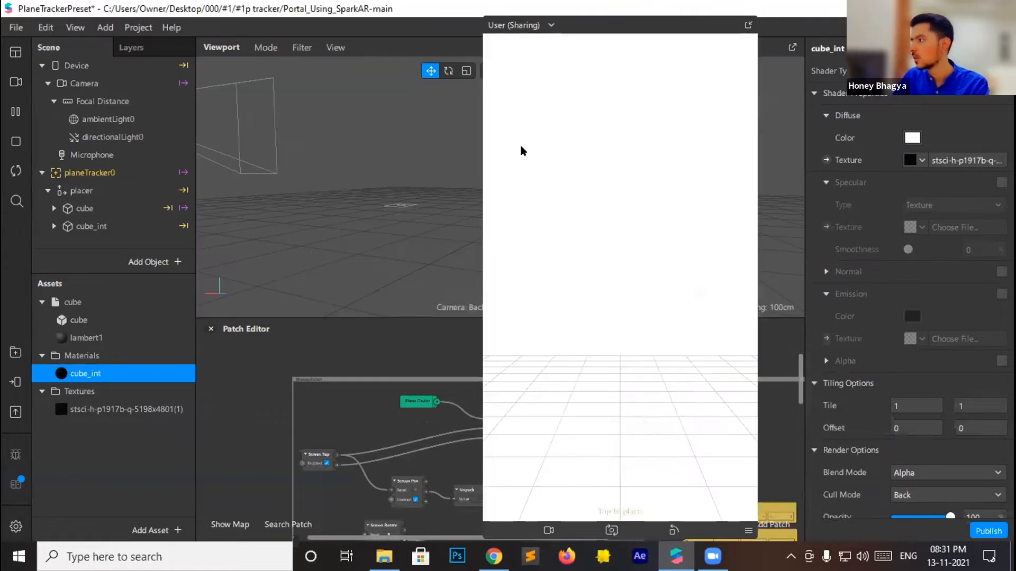
pyautogui.click(521, 150)
pyautogui.moveTo(561, 25); pyautogui.dragTo(731, 9)
# Examine the portal project's patch groups for plane tracking, instructions, and the pan, rotate and pinch controls of the placer
pyautogui.hscroll(5, 479, 386)
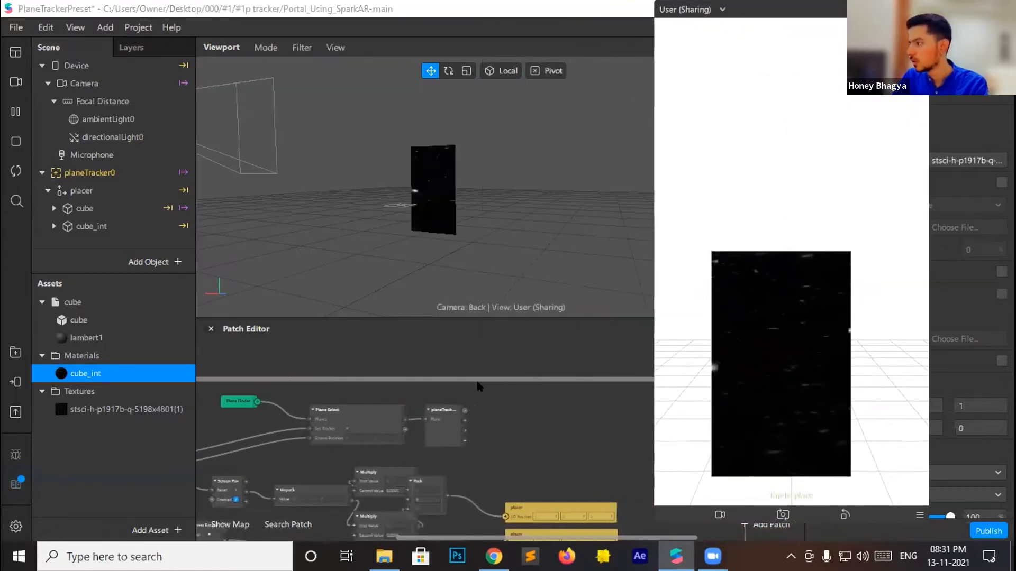
pyautogui.scroll(-5, 478, 386)
pyautogui.scroll(-4, 466, 444)
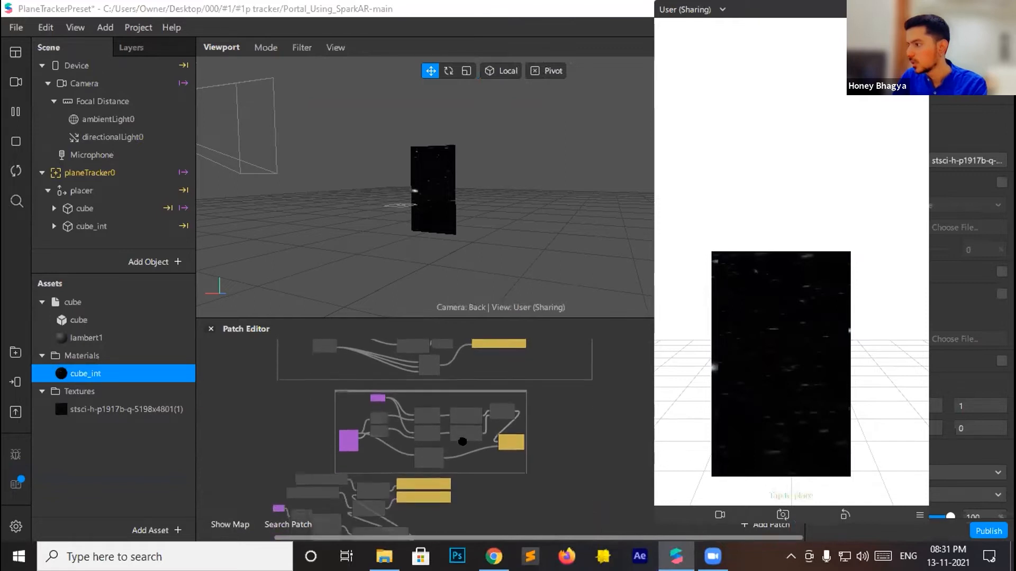
pyautogui.scroll(5, 461, 442)
pyautogui.scroll(4, 585, 408)
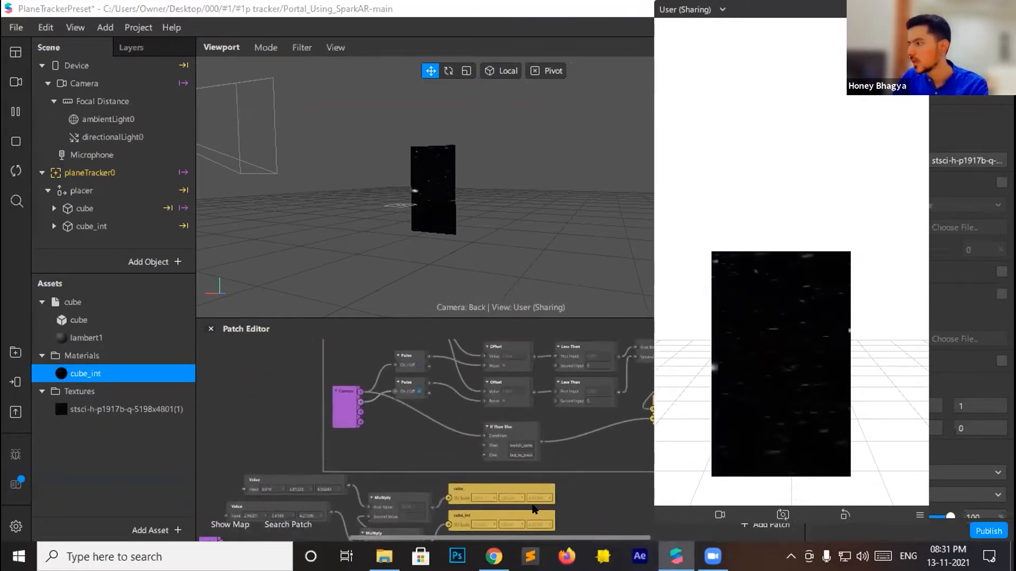
pyautogui.scroll(5, 454, 423)
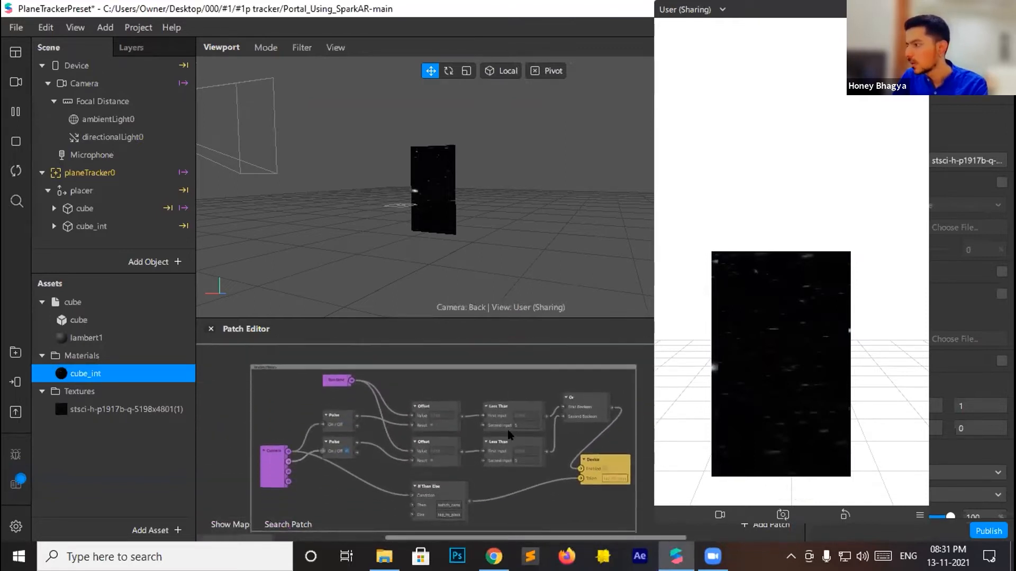
pyautogui.scroll(-1, 454, 423)
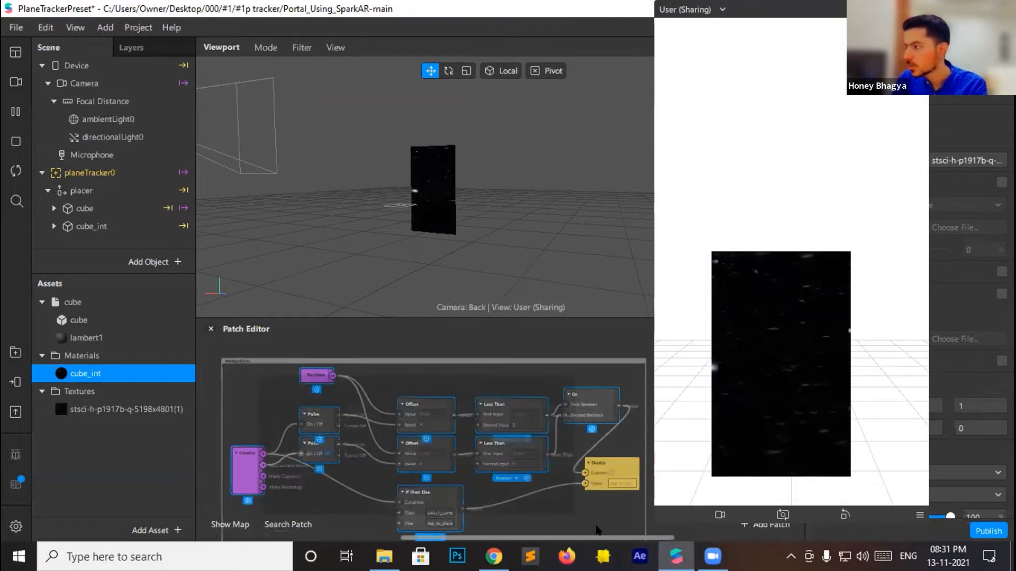
pyautogui.hotkey('ctrl', 'a')
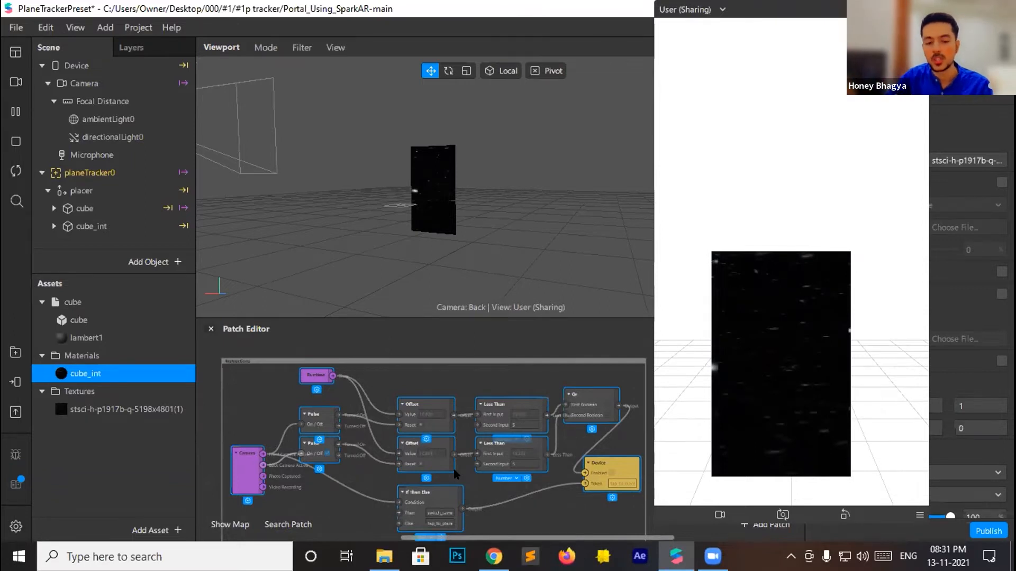
pyautogui.scroll(-5, 452, 471)
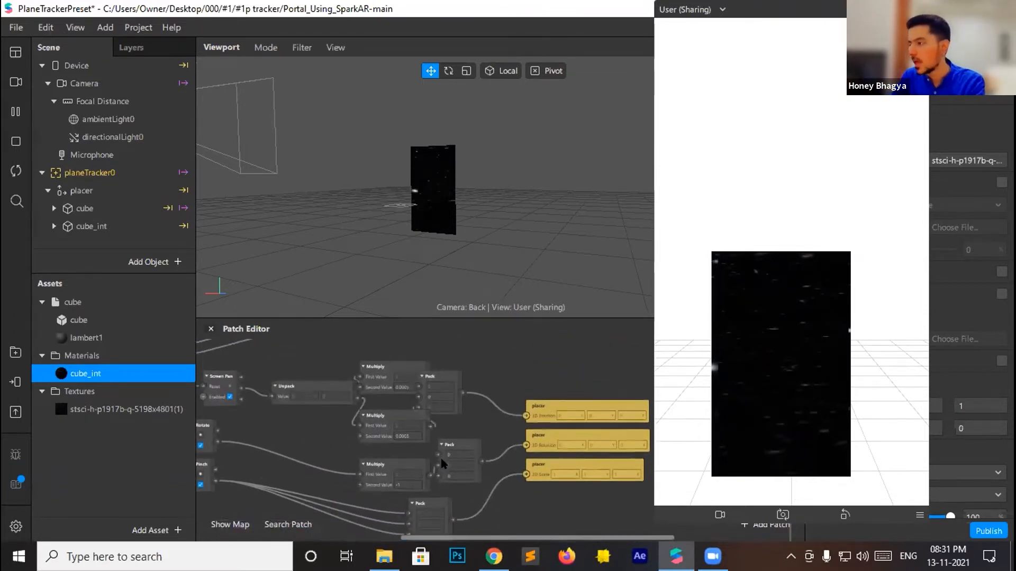
pyautogui.moveTo(493, 538); pyautogui.dragTo(455, 538)
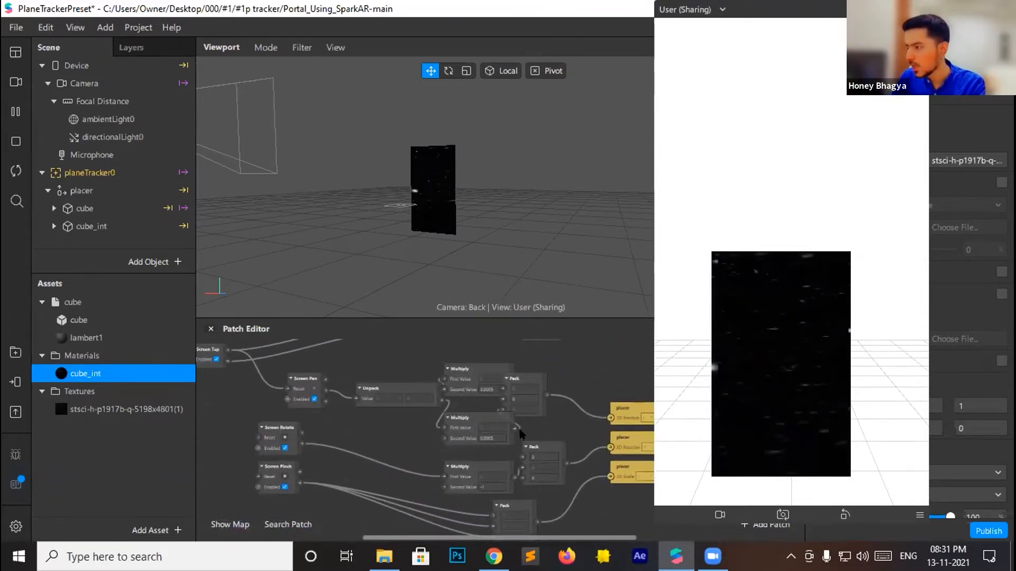
pyautogui.scroll(3, 314, 391)
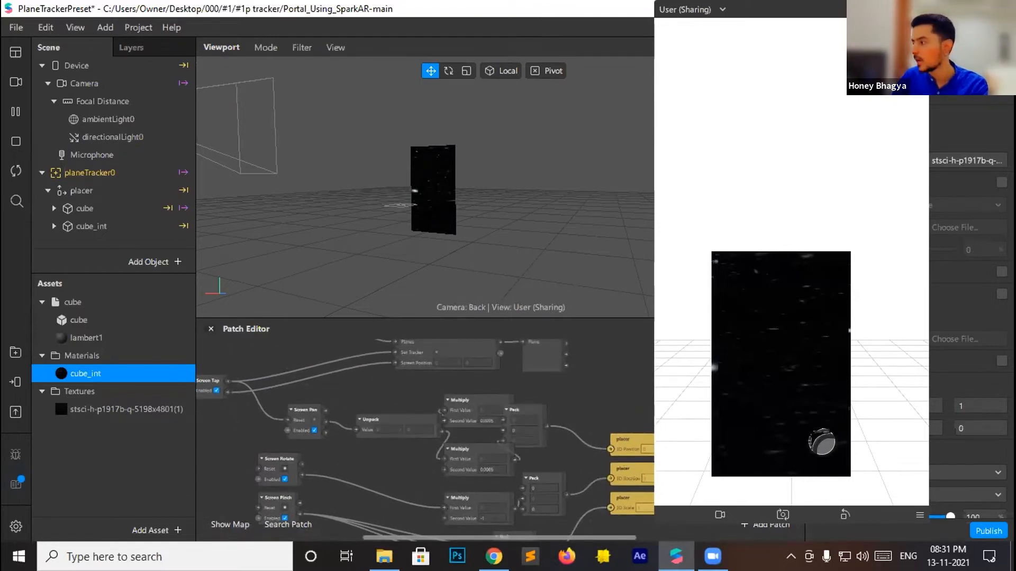
# Use touch simulation in the preview to test moving and resizing the portal
pyautogui.click(920, 515)
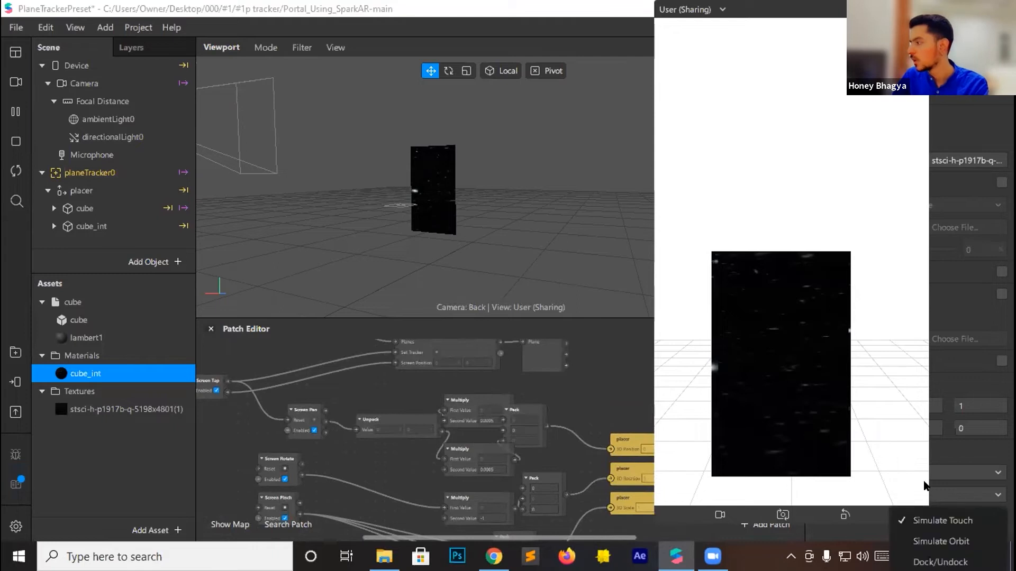
pyautogui.click(934, 529)
pyautogui.moveTo(794, 159); pyautogui.dragTo(482, 433)
# Review the object-tap scale animation patches, then test entering the portal in the preview and looking around its starfield interior
pyautogui.scroll(10, 455, 468)
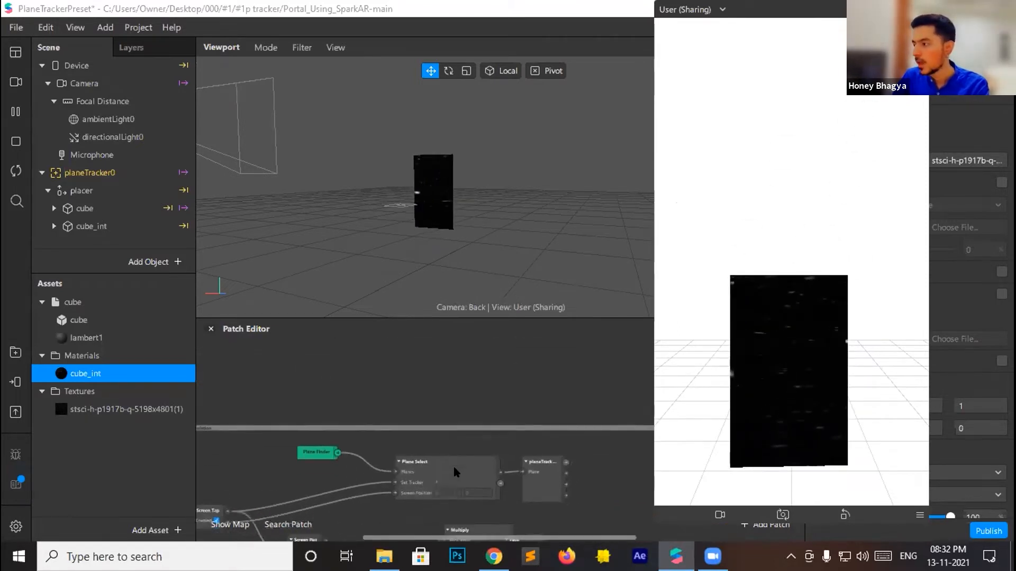
pyautogui.scroll(-3, 473, 451)
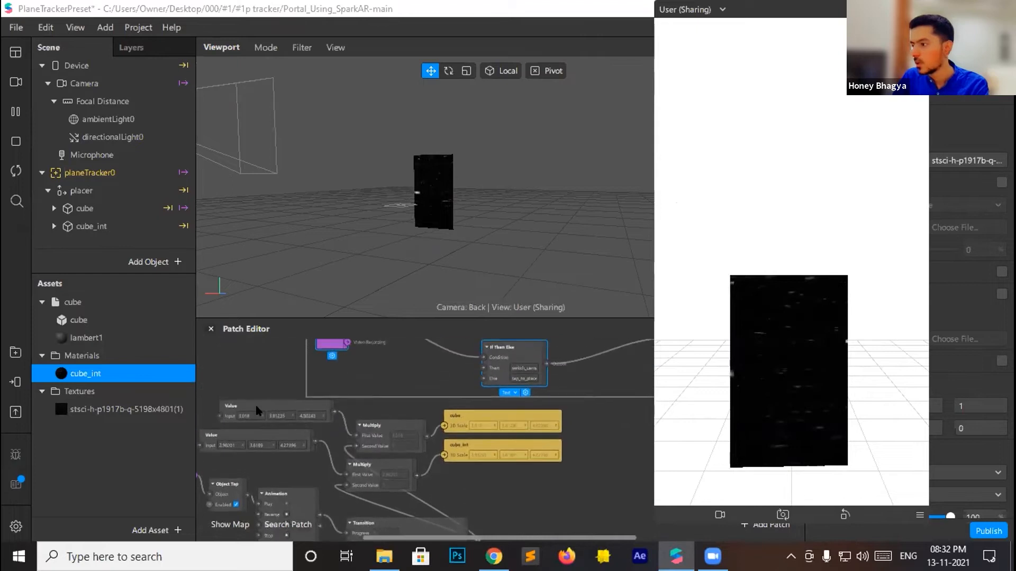
pyautogui.scroll(-1, 350, 423)
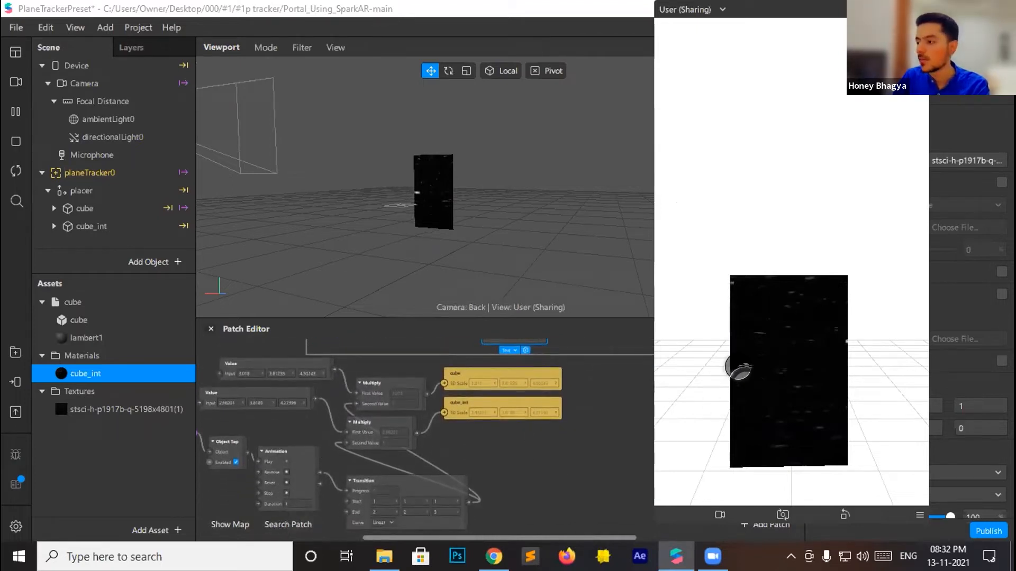
pyautogui.click(773, 359)
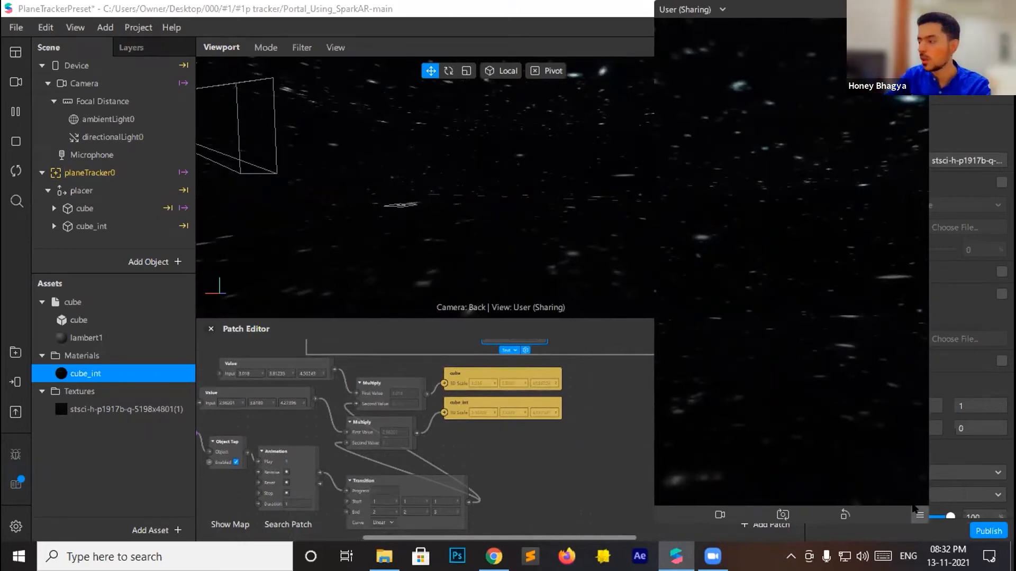
pyautogui.click(932, 515)
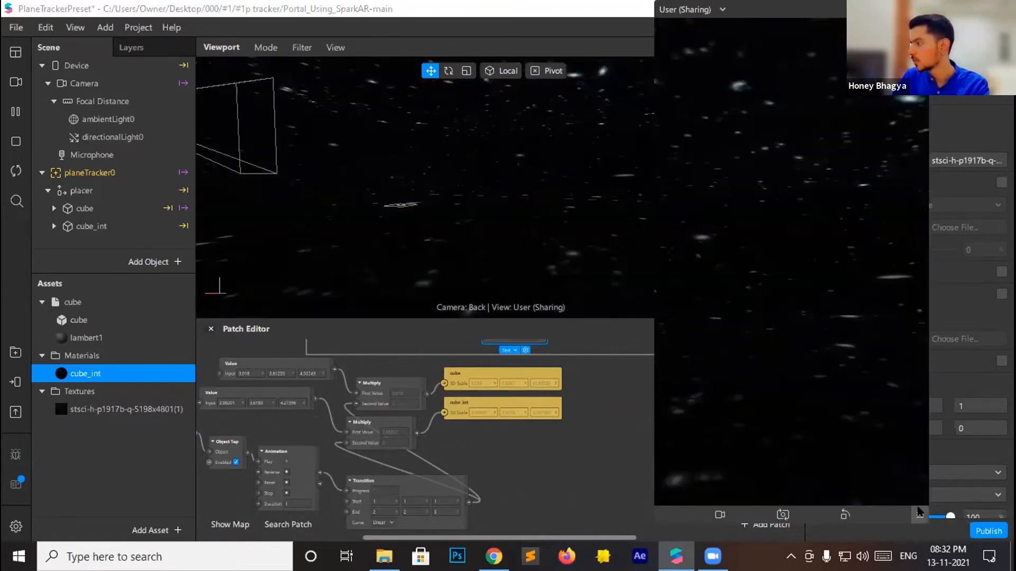
pyautogui.click(919, 515)
pyautogui.click(800, 345)
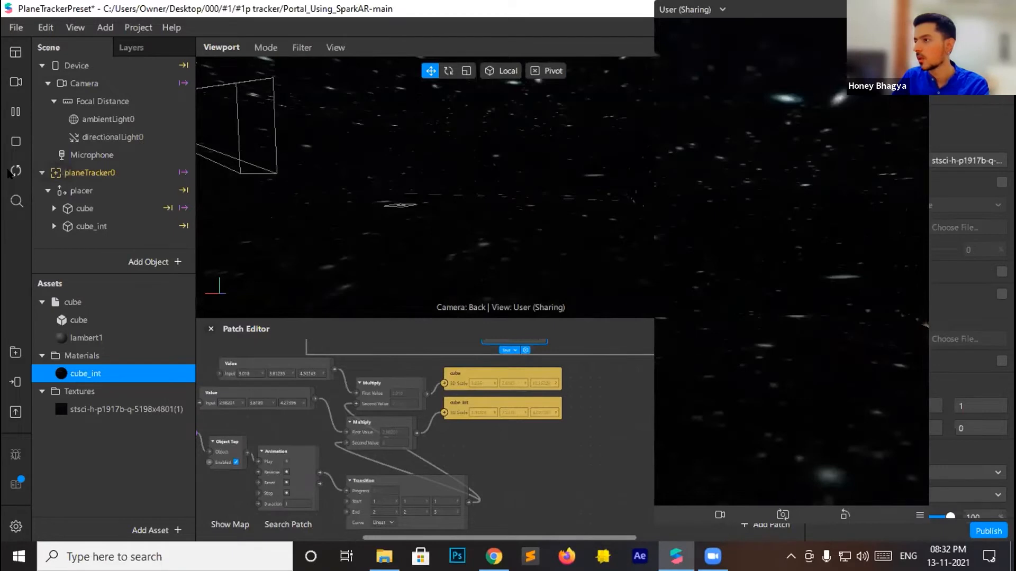
# Create a project from the Object Reveal template and acknowledge the notice about changed 2D object positions
pyautogui.click(8, 26)
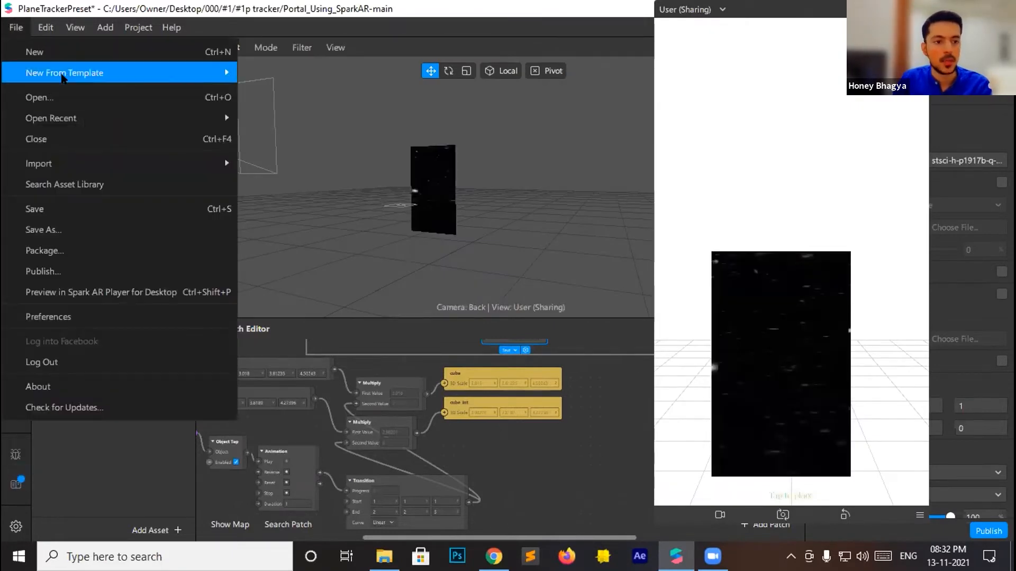
pyautogui.moveTo(62, 78)
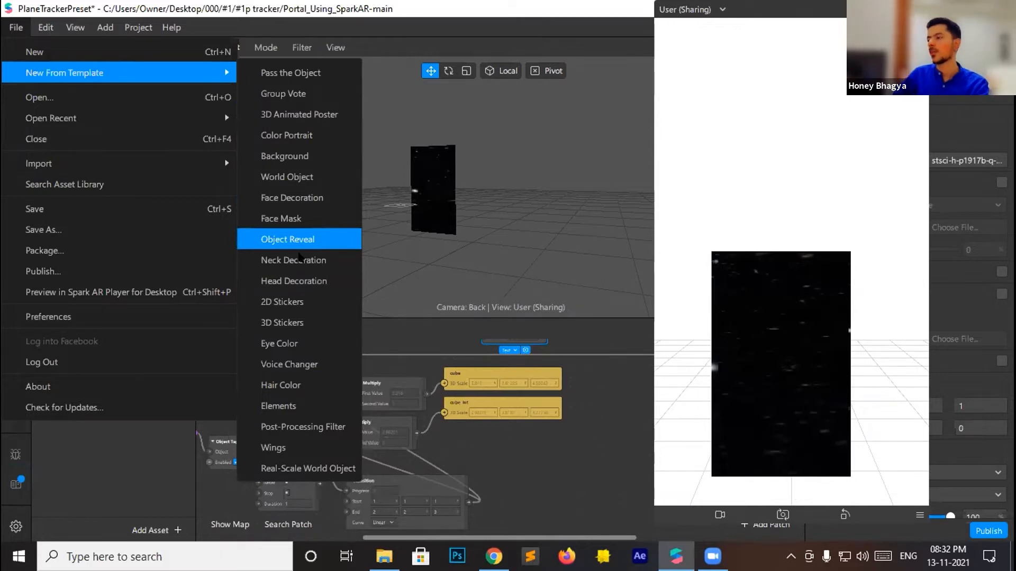
pyautogui.click(298, 247)
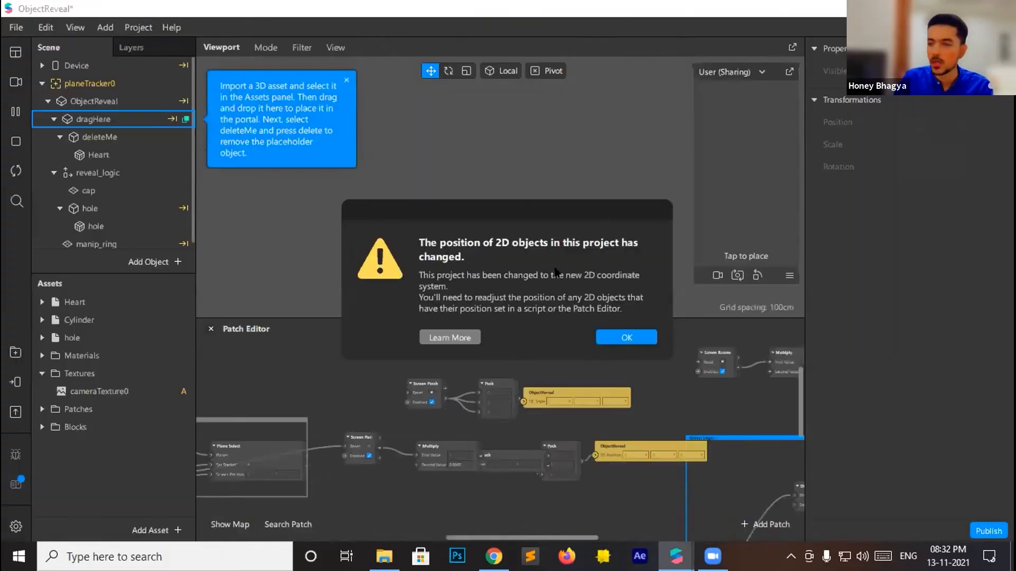
pyautogui.click(623, 335)
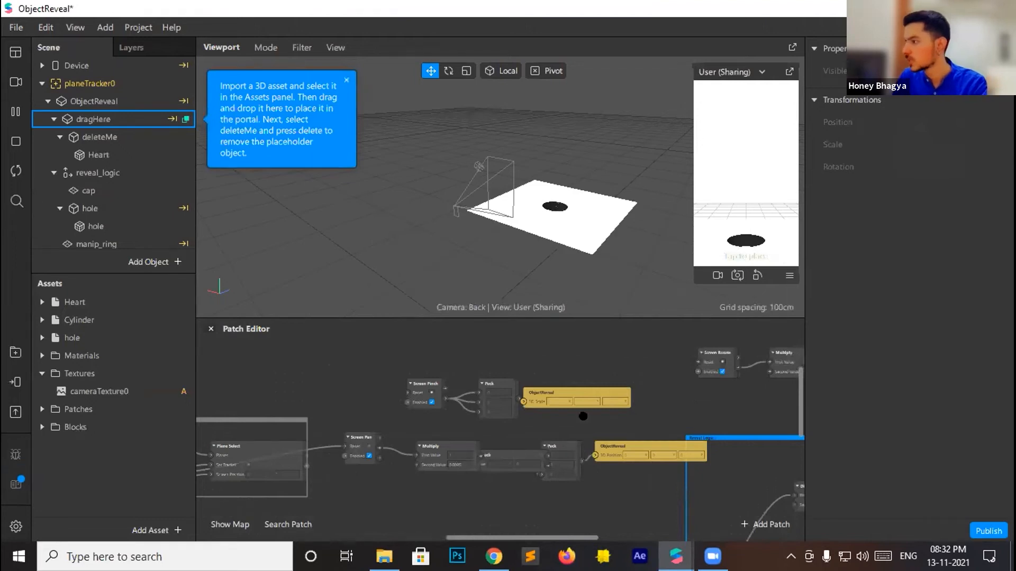
# Look over the Object Reveal template's patches and discard that project without saving
pyautogui.scroll(-5, 462, 487)
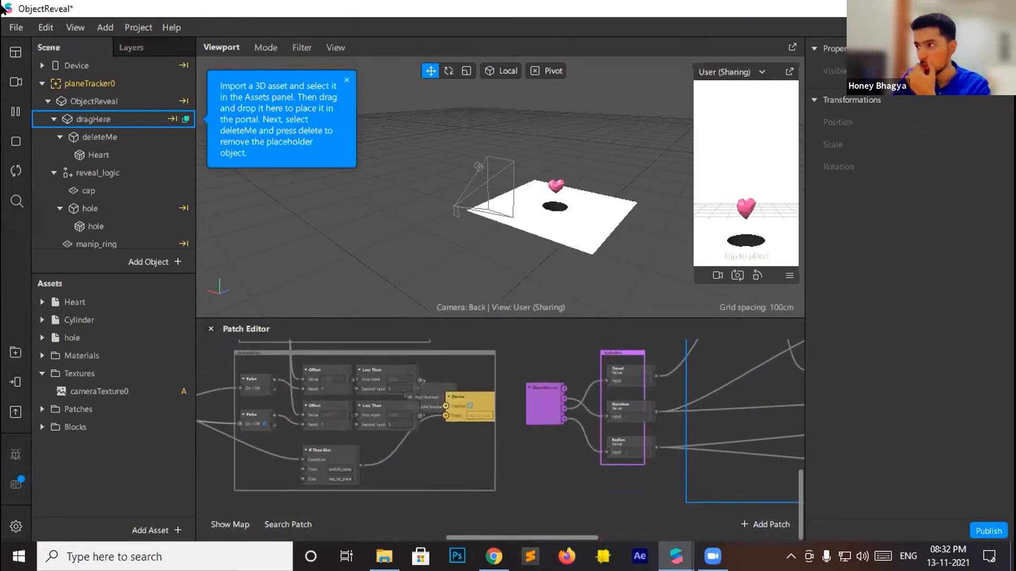
pyautogui.hscroll(-5, 442, 538)
pyautogui.hotkey('ctrl', 'o')
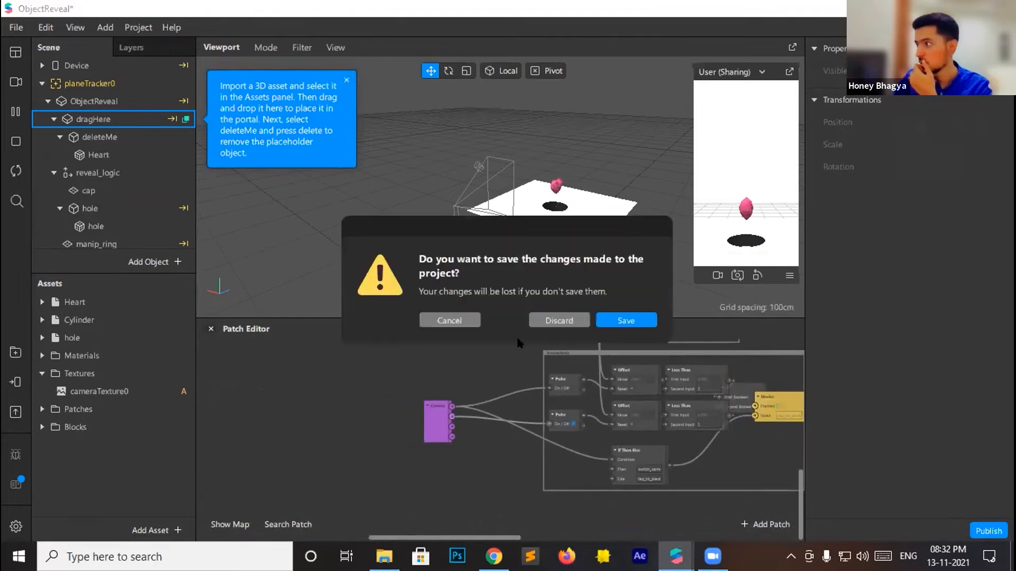
pyautogui.click(559, 320)
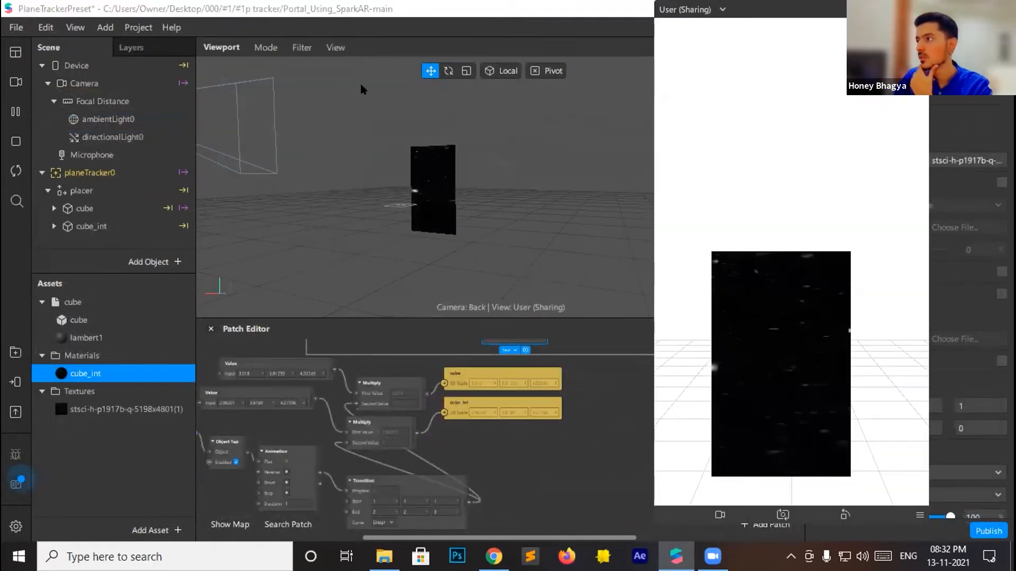
# Create a project from the World Object template and undock its simulator preview as a separate, repositioned window
pyautogui.click(16, 27)
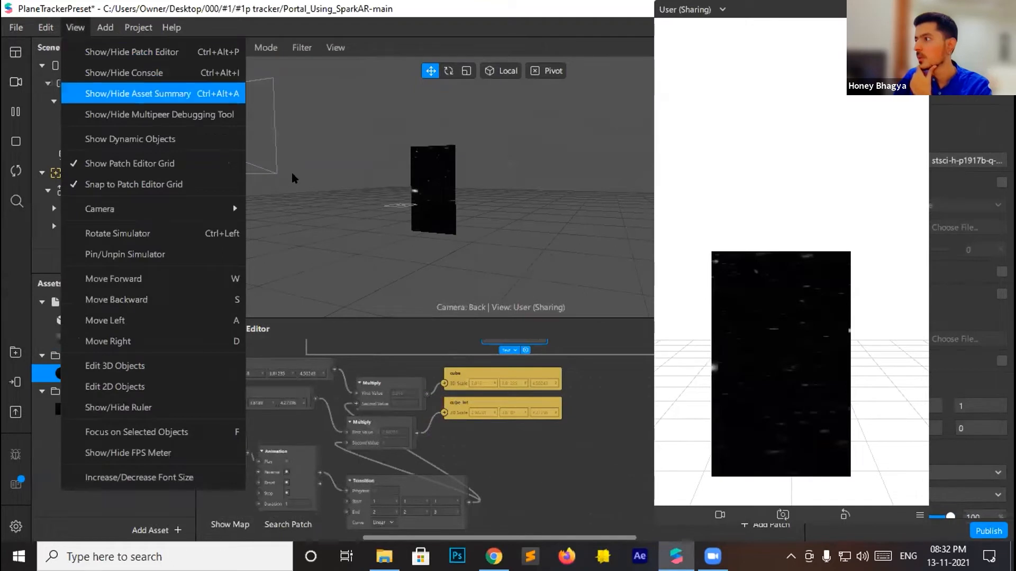
pyautogui.moveTo(64, 73)
pyautogui.press('Up')
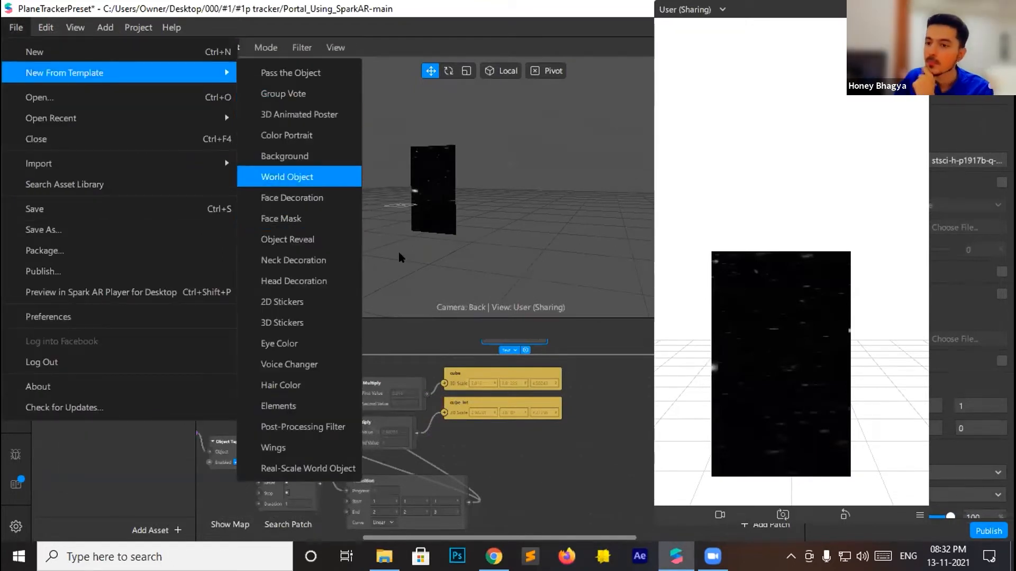
pyautogui.press('Return')
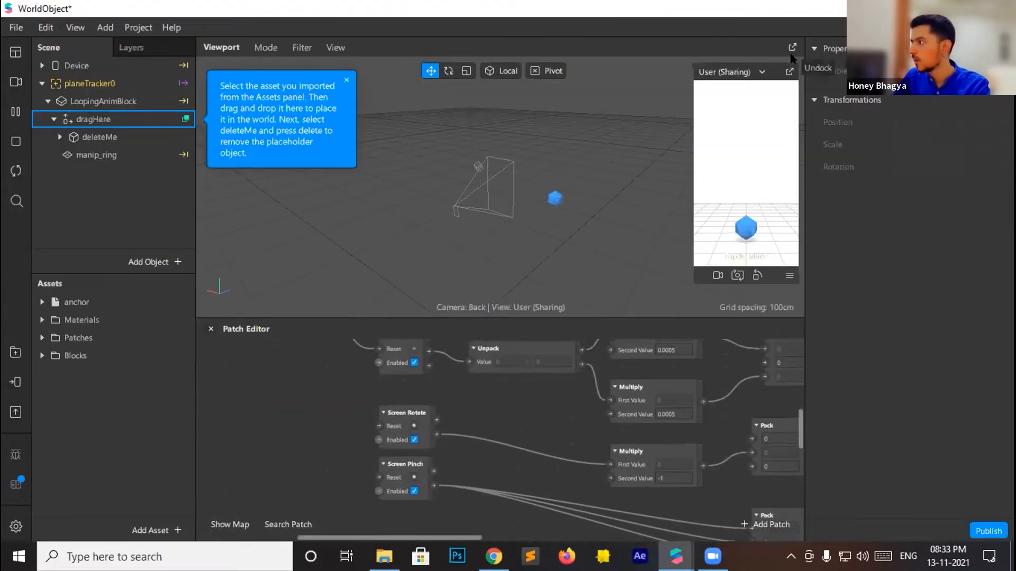
pyautogui.click(790, 72)
pyautogui.moveTo(736, 249); pyautogui.dragTo(609, 480)
# Examine the World Object template's deleteMe placeholder and its patches for gestures, the LoopingAnimBlock transforms and instructions
pyautogui.moveTo(426, 540); pyautogui.dragTo(531, 540)
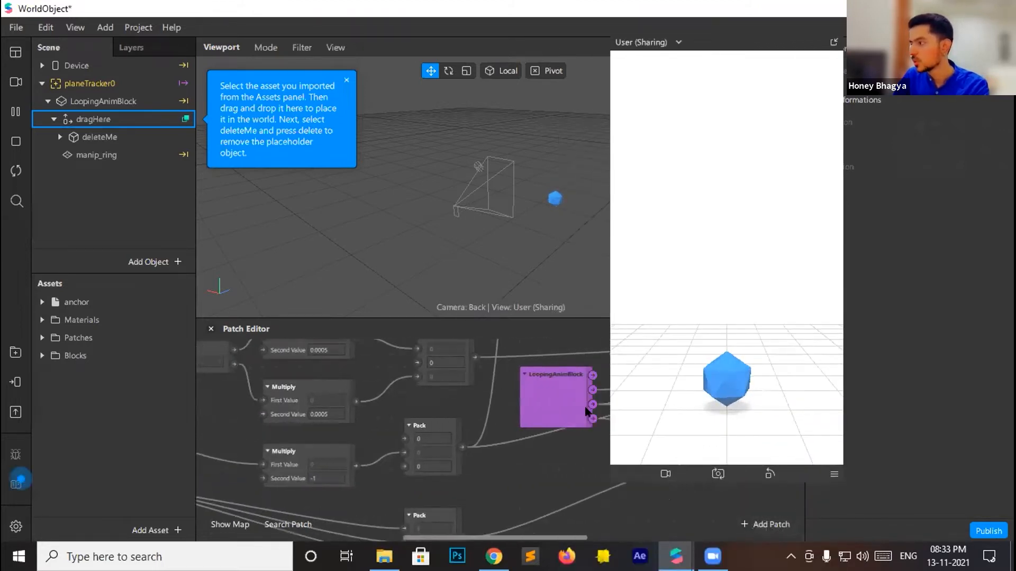
pyautogui.hscroll(3, 585, 411)
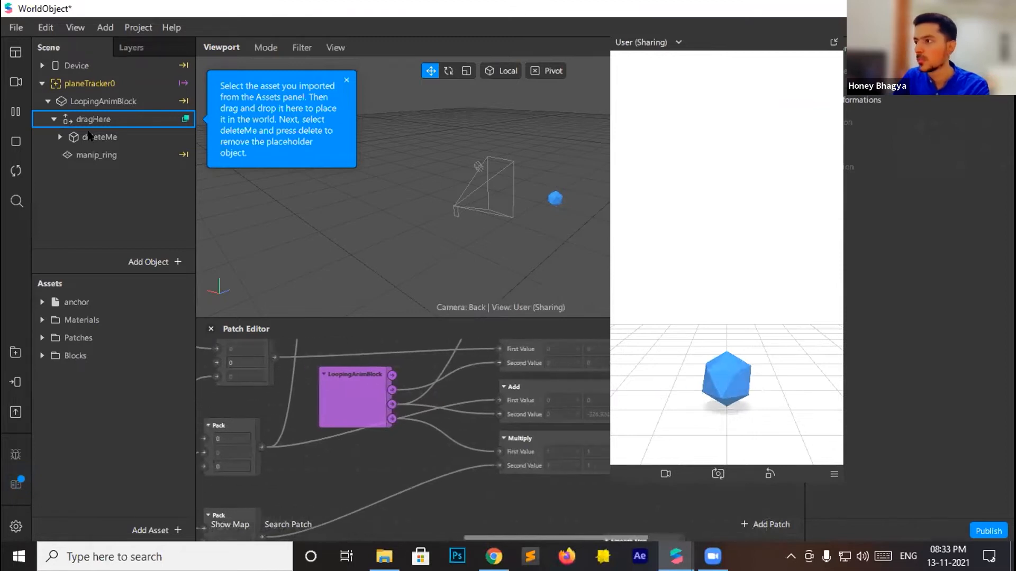
pyautogui.click(124, 136)
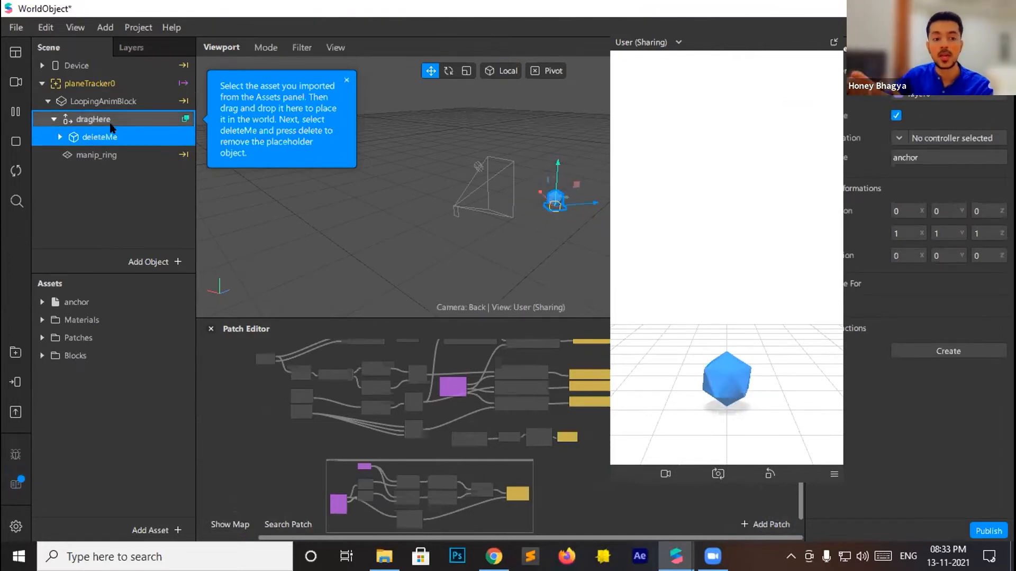
pyautogui.scroll(5, 436, 427)
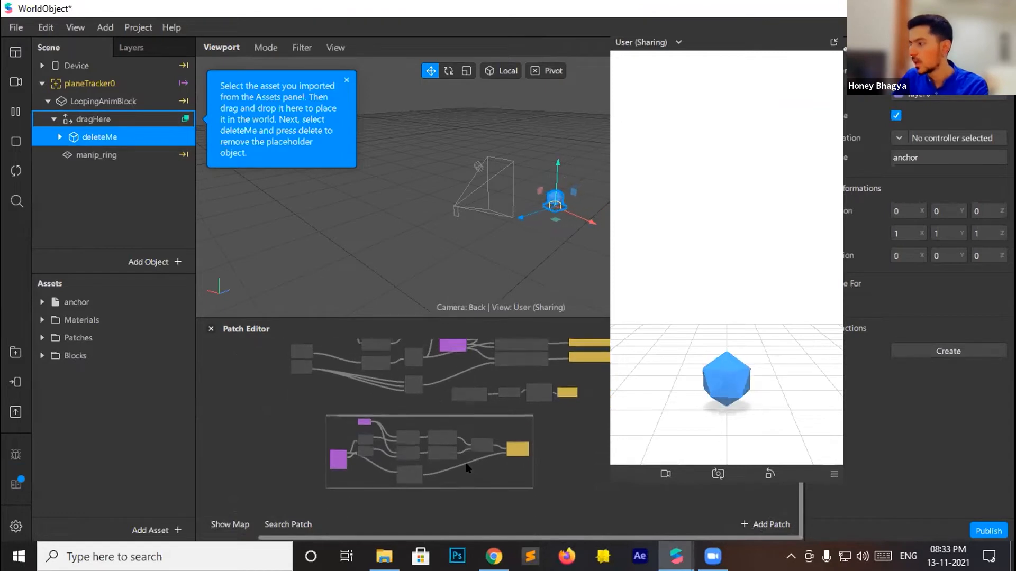
pyautogui.scroll(-3, 436, 427)
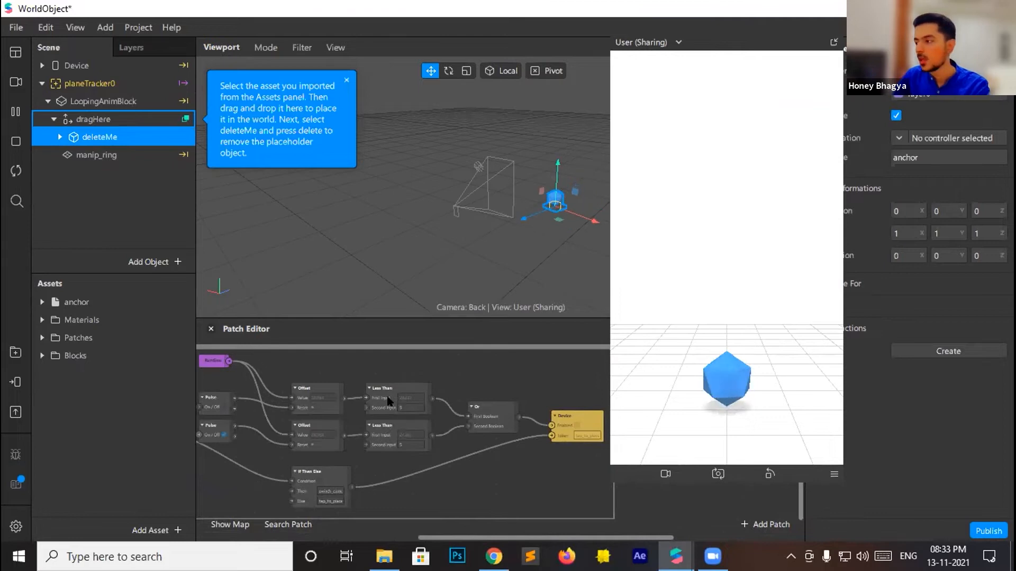
pyautogui.keyDown('ctrl'); pyautogui.scroll(3, 339, 456); pyautogui.keyUp('ctrl')
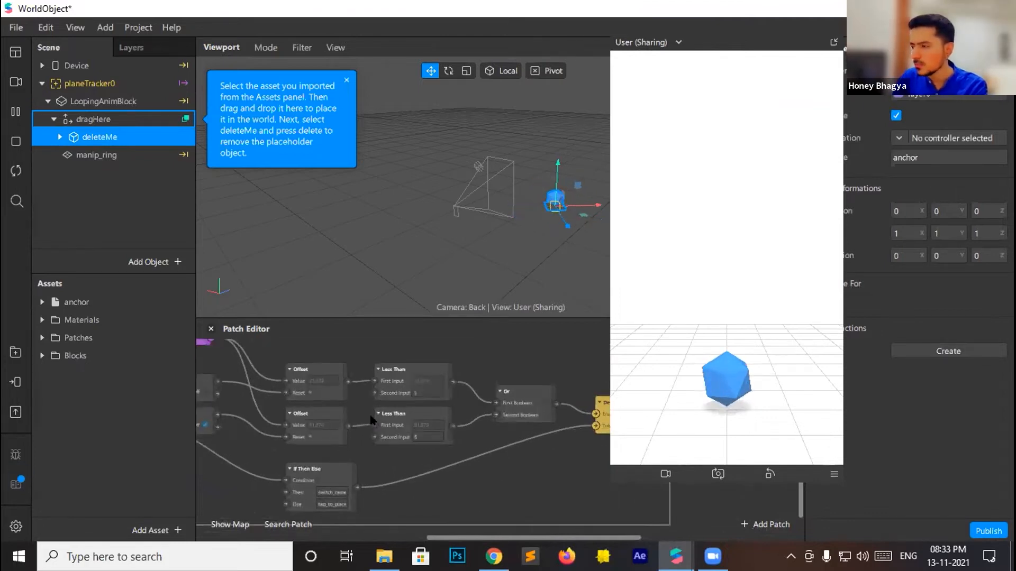
pyautogui.keyDown('ctrl'); pyautogui.scroll(-3, 326, 413); pyautogui.keyUp('ctrl')
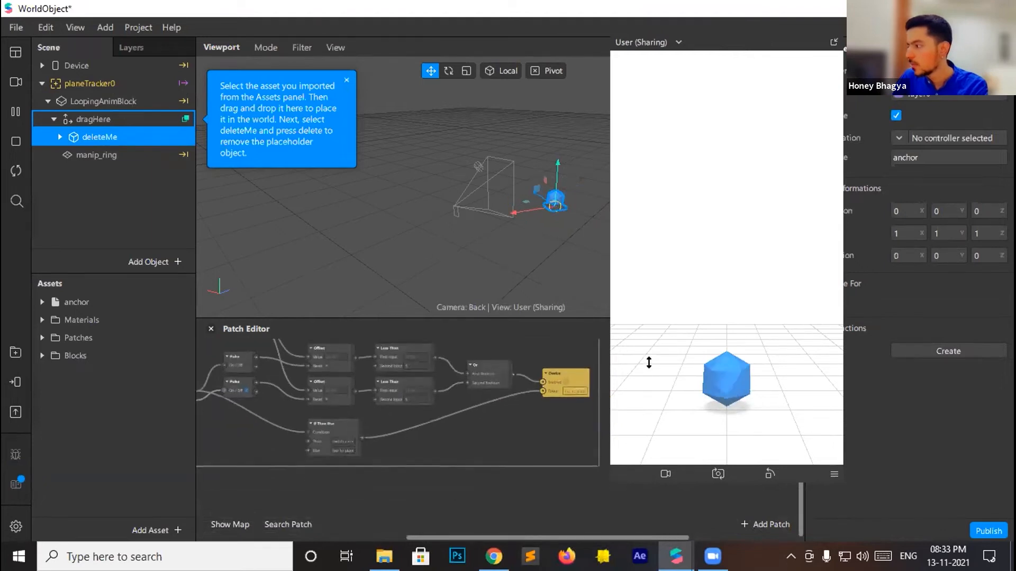
pyautogui.scroll(5, 583, 454)
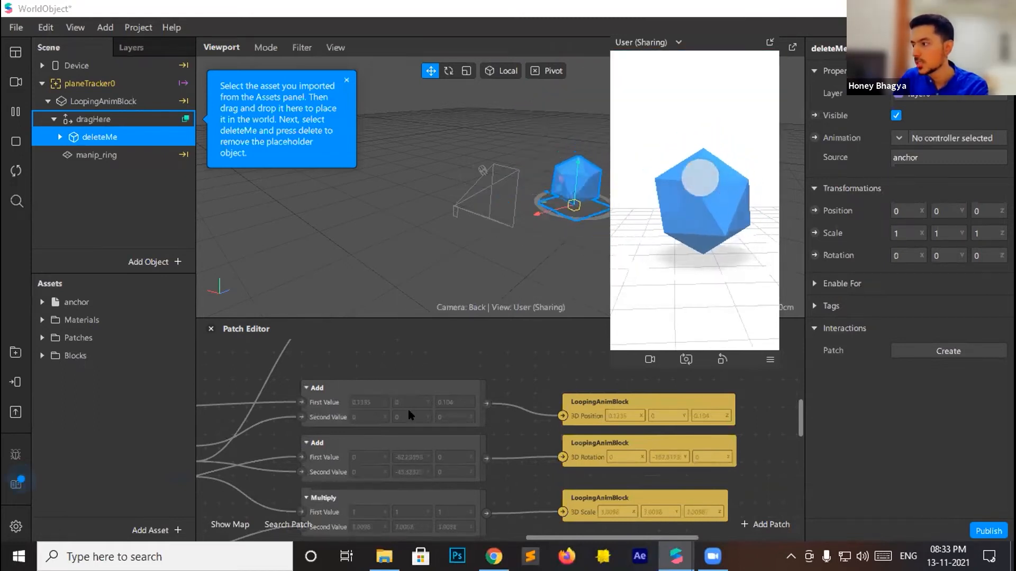
# Look over the patches driving LoopingAnimBlock and manip_ring, and test moving the placeholder object in the simulator
pyautogui.scroll(-2, 488, 488)
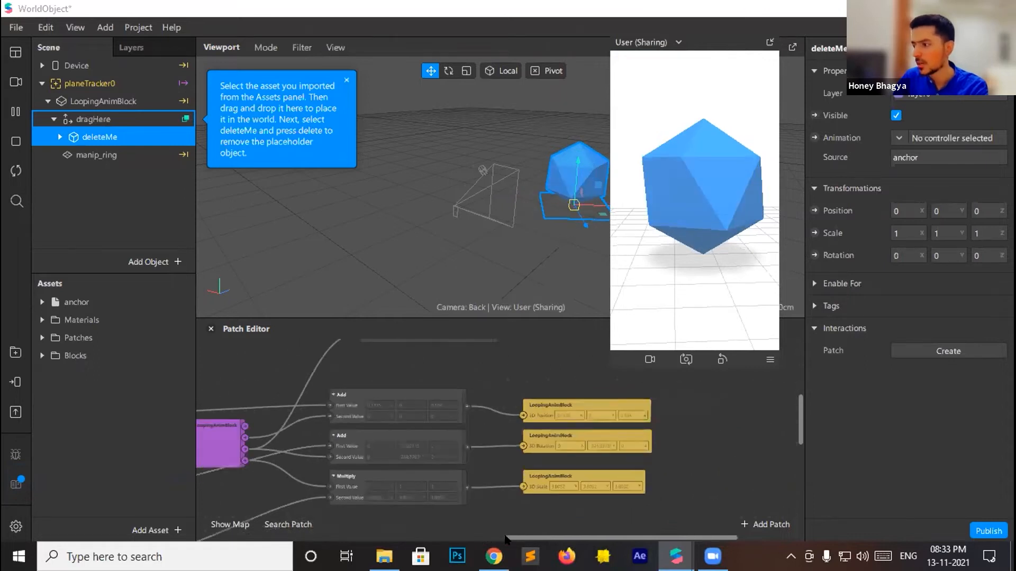
pyautogui.scroll(-3, 375, 462)
pyautogui.hscroll(-5, 375, 462)
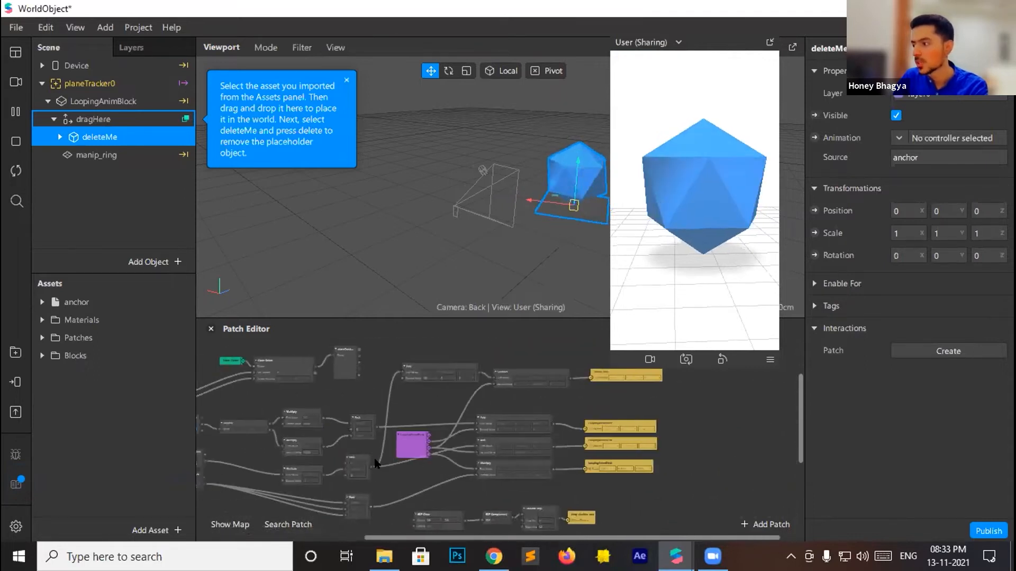
pyautogui.scroll(4, 361, 445)
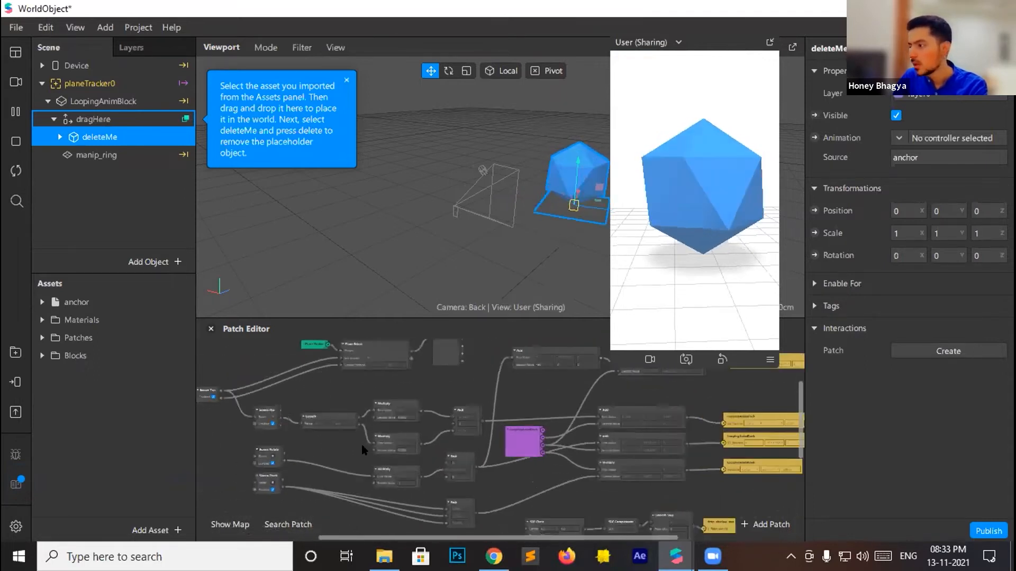
pyautogui.scroll(5, 578, 379)
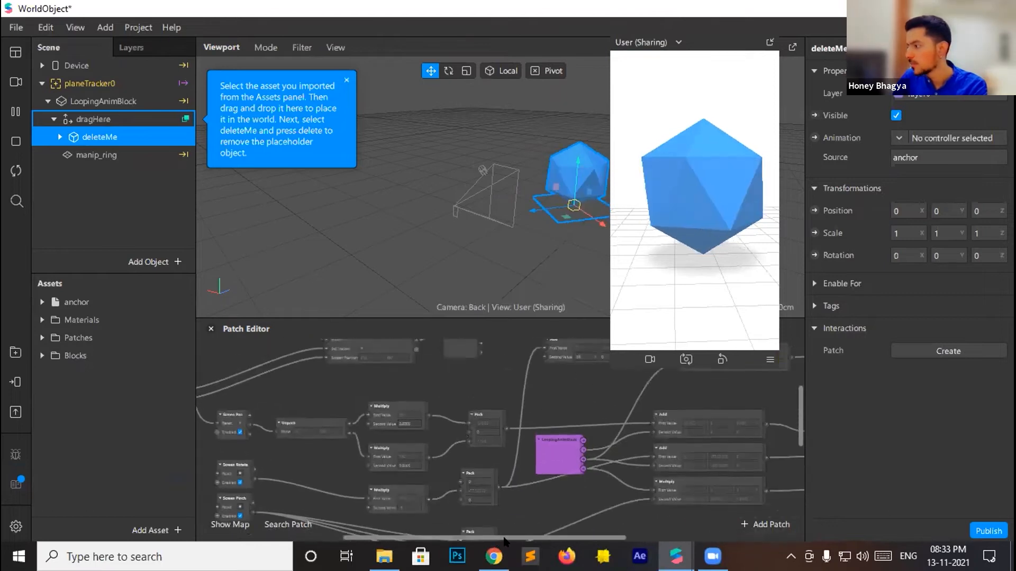
pyautogui.scroll(3, 616, 396)
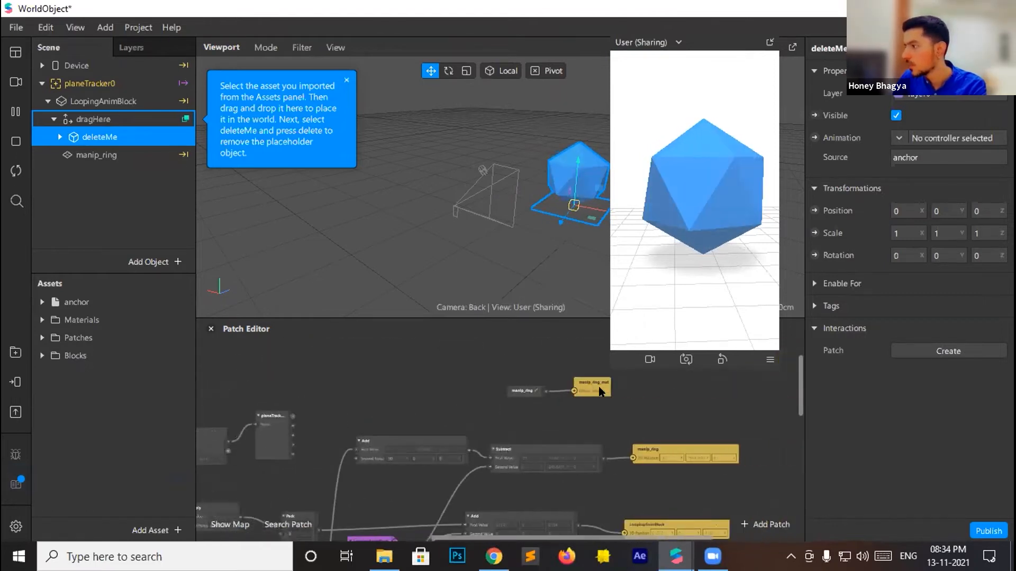
pyautogui.scroll(2, 662, 439)
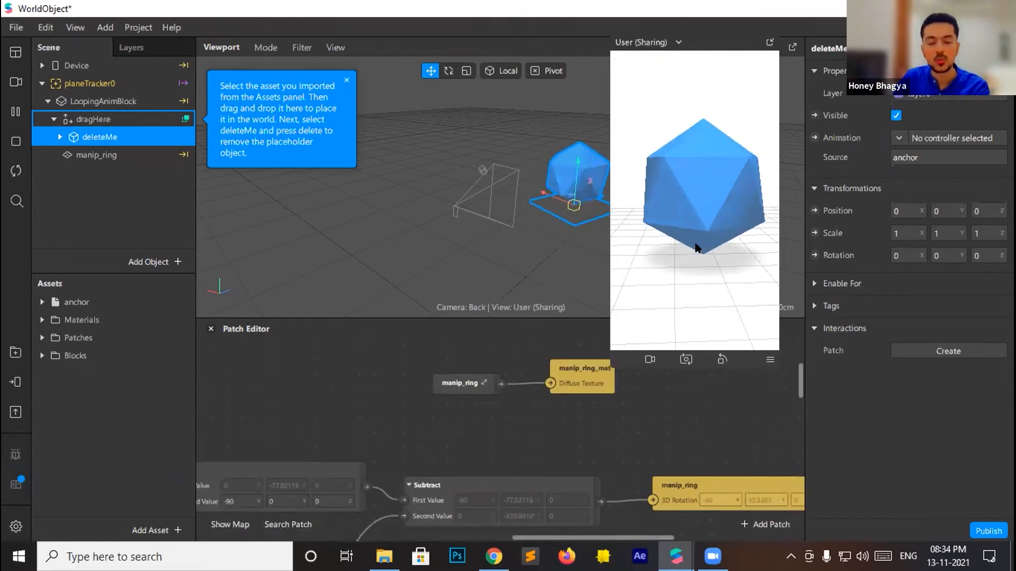
pyautogui.moveTo(681, 241); pyautogui.dragTo(647, 245)
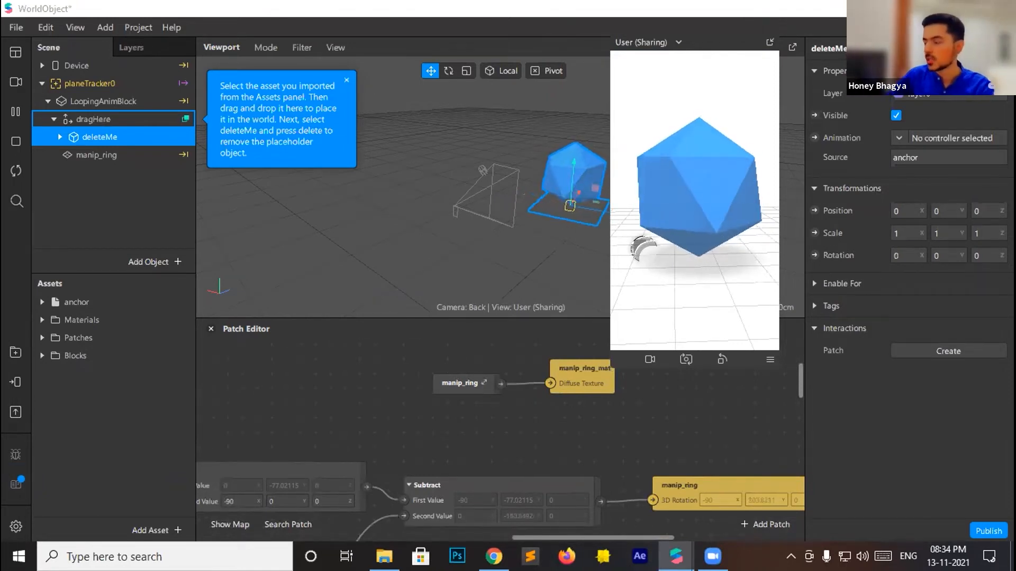
# Examine the drop_shadow_mat SDF patches, the gesture patches feeding LoopingAnimBlock, and the Plane Finder and Plane Select patches
pyautogui.scroll(-6, 376, 461)
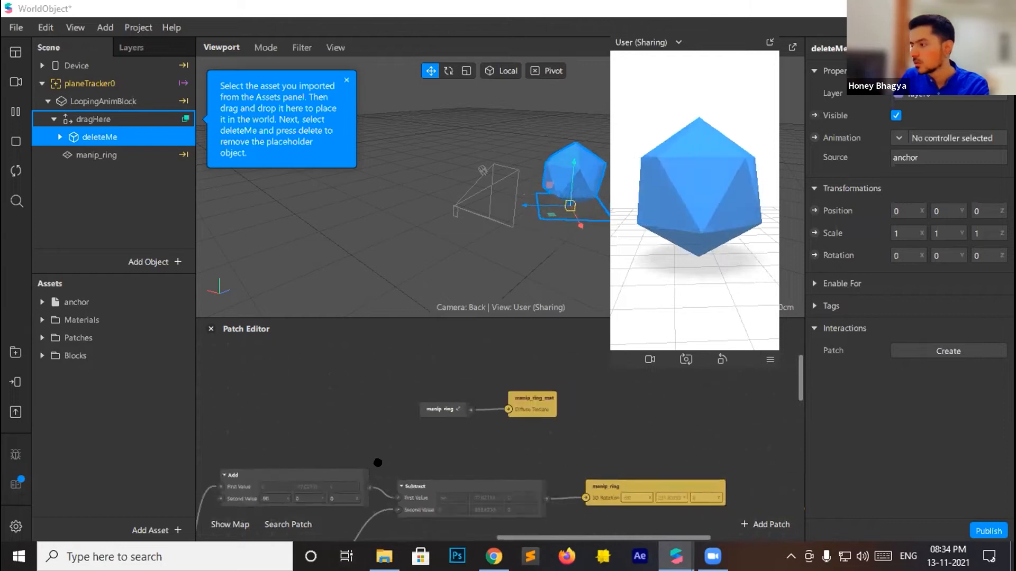
pyautogui.scroll(-5, 505, 537)
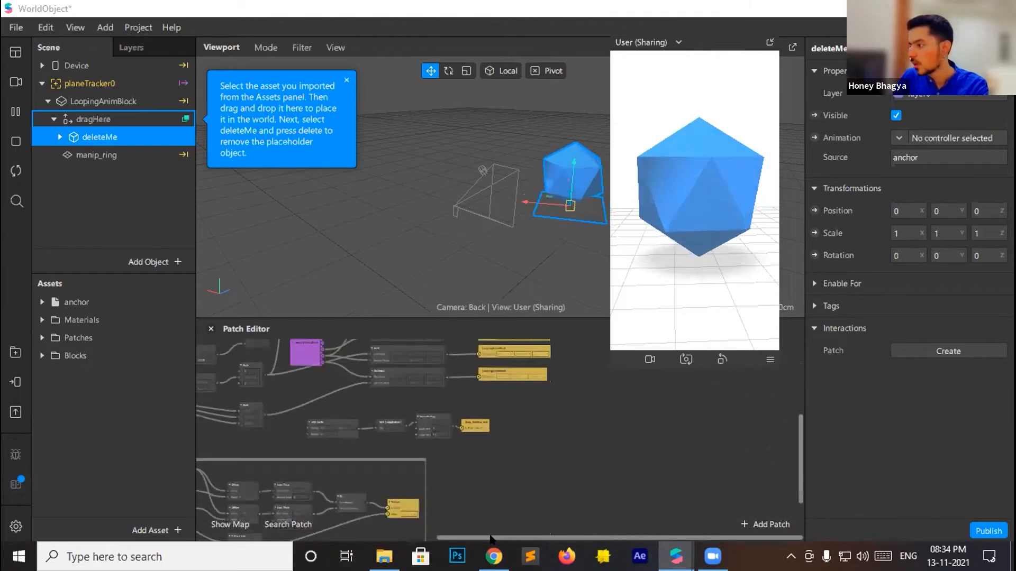
pyautogui.hscroll(-5, 385, 425)
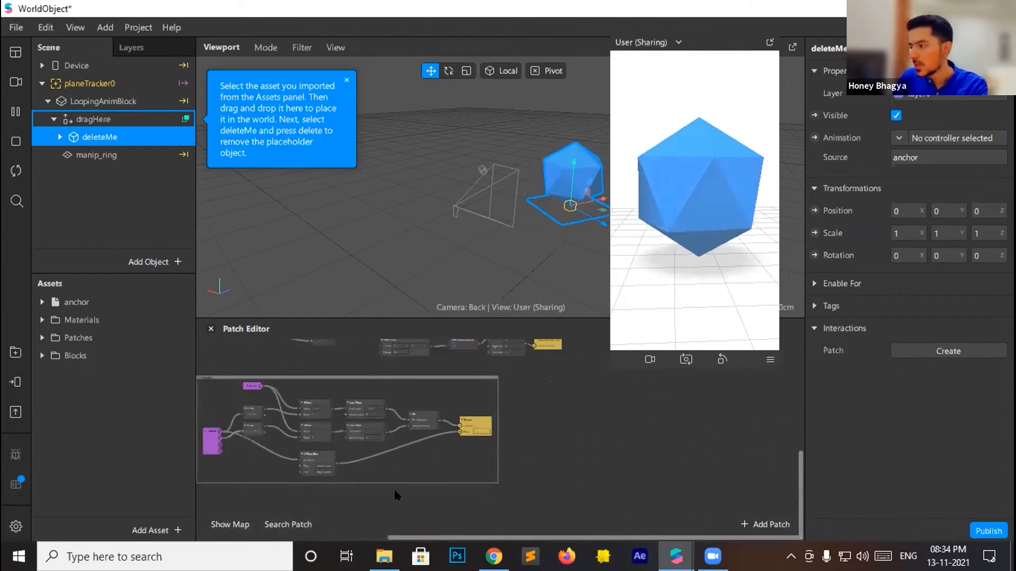
pyautogui.scroll(8, 459, 481)
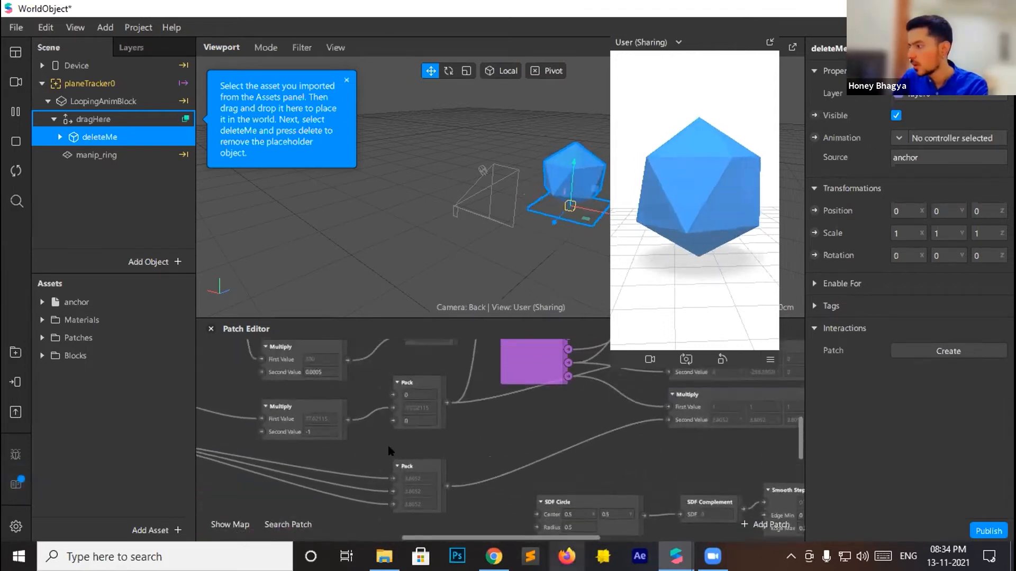
pyautogui.hscroll(6, 378, 450)
pyautogui.scroll(-3, 384, 450)
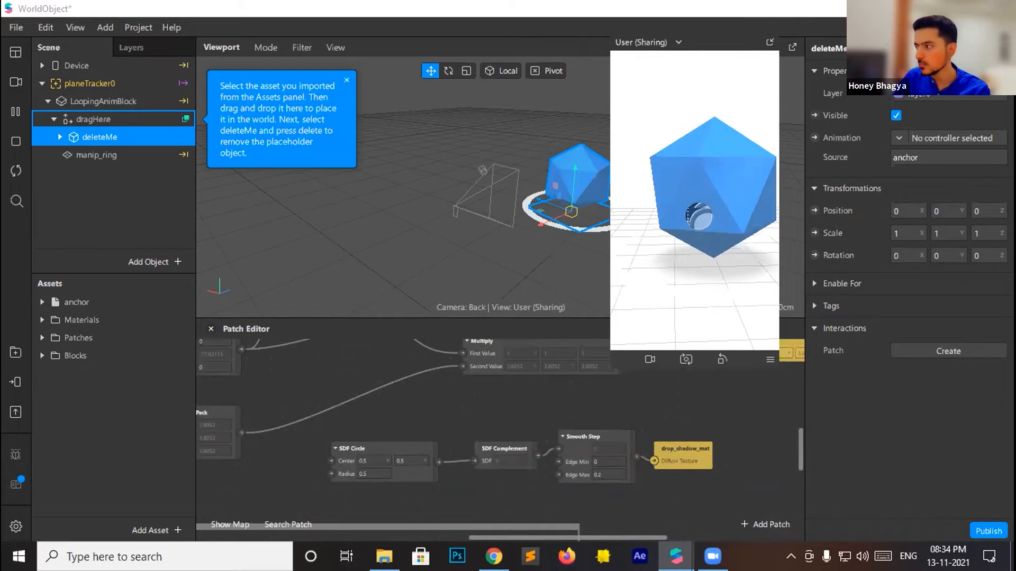
pyautogui.moveTo(489, 539); pyautogui.dragTo(414, 483)
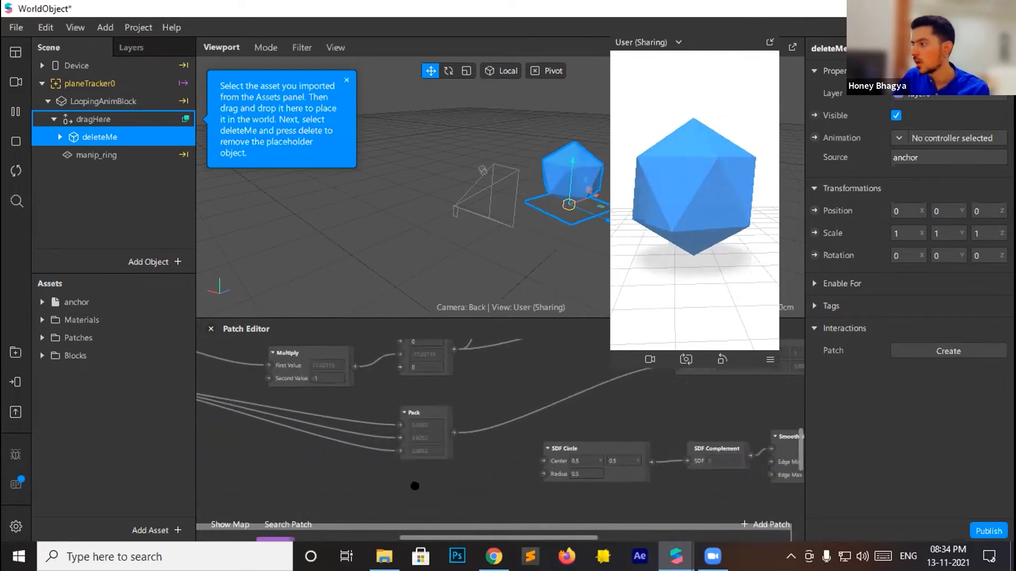
pyautogui.scroll(3, 561, 479)
pyautogui.scroll(-5, 548, 479)
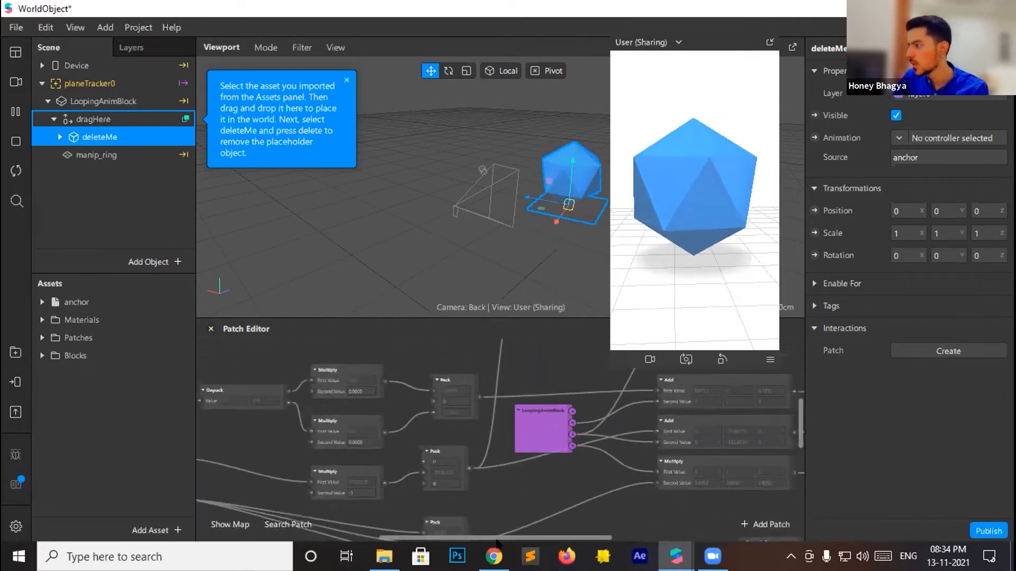
pyautogui.hscroll(-3, 433, 479)
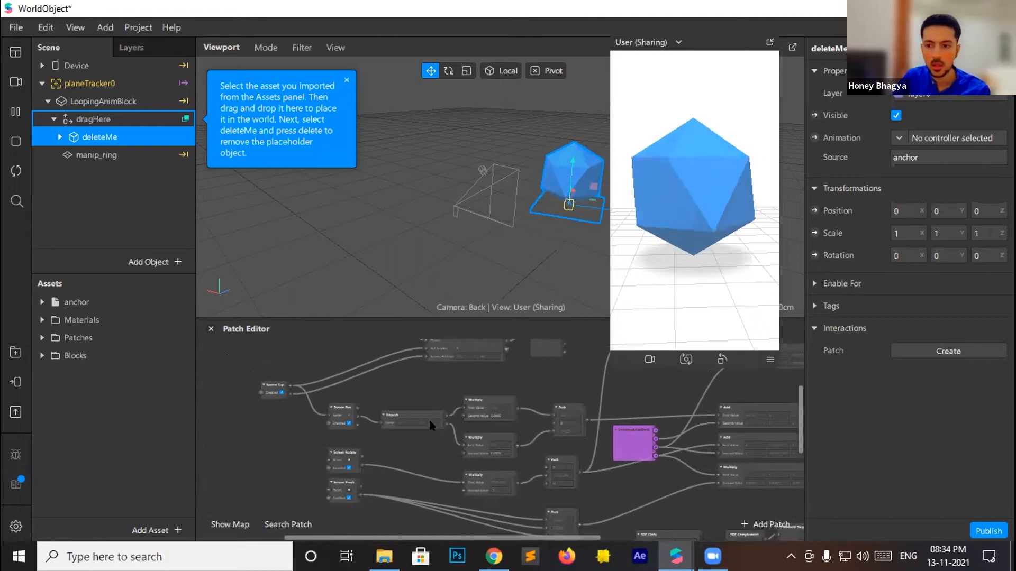
pyautogui.scroll(5, 428, 466)
pyautogui.scroll(5, 424, 458)
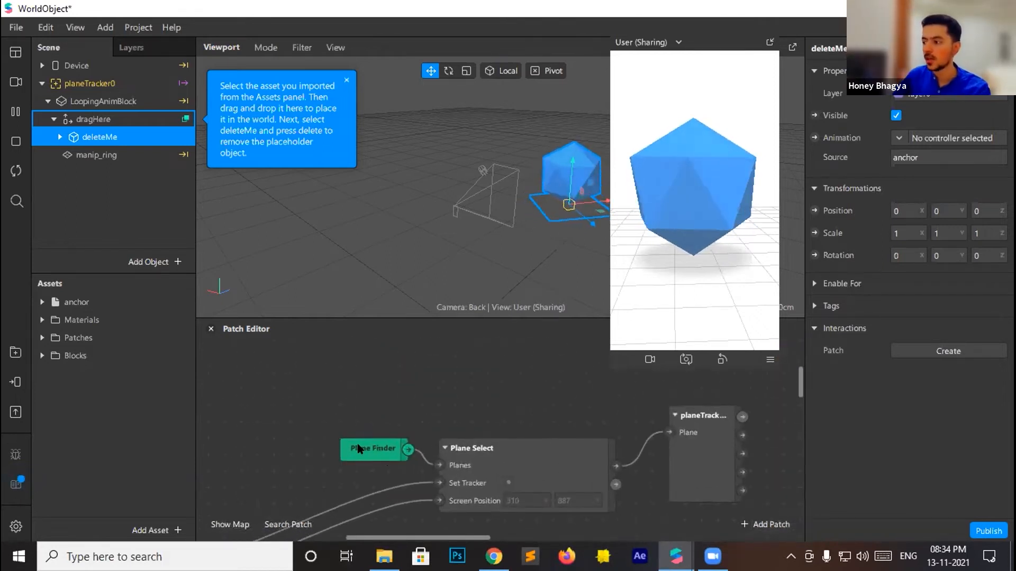
# Search the patch library for "plane", view the Plane Finder description and leave without adding a patch
pyautogui.rightClick(289, 393)
pyautogui.write('plane')
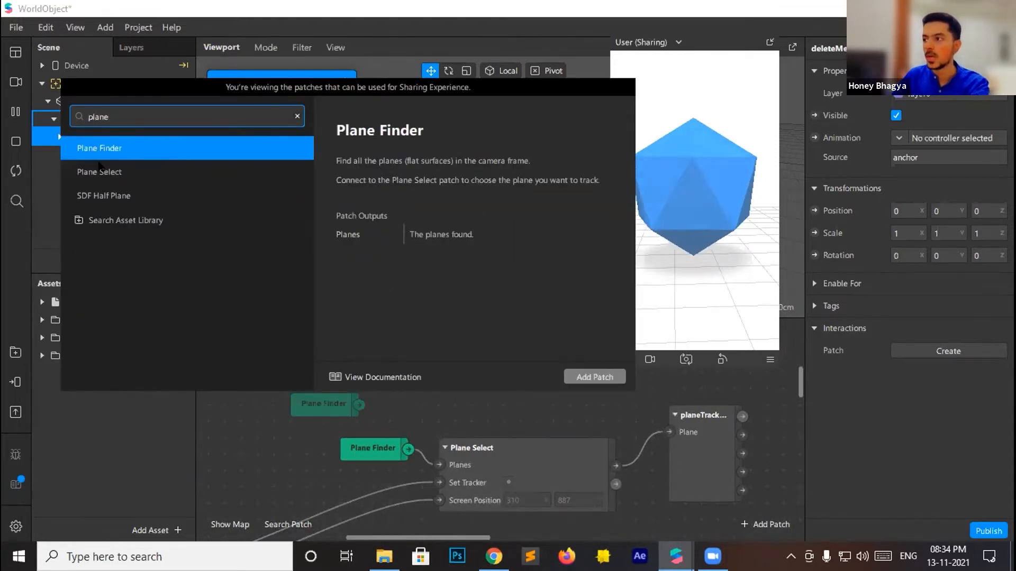
pyautogui.click(377, 464)
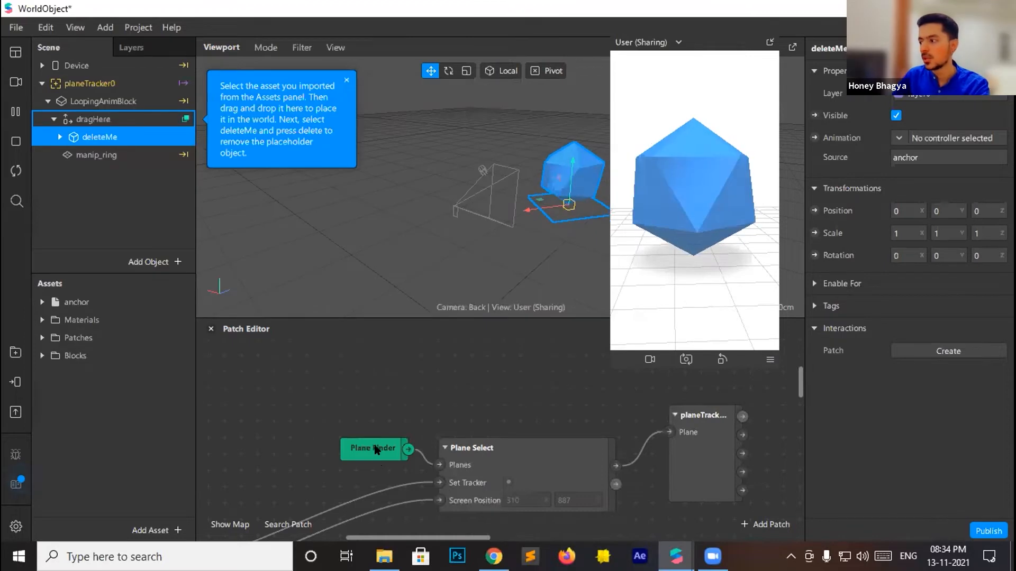
# Delete the deleteMe placeholder object from dragHere in the scene
pyautogui.scroll(-6, 379, 447)
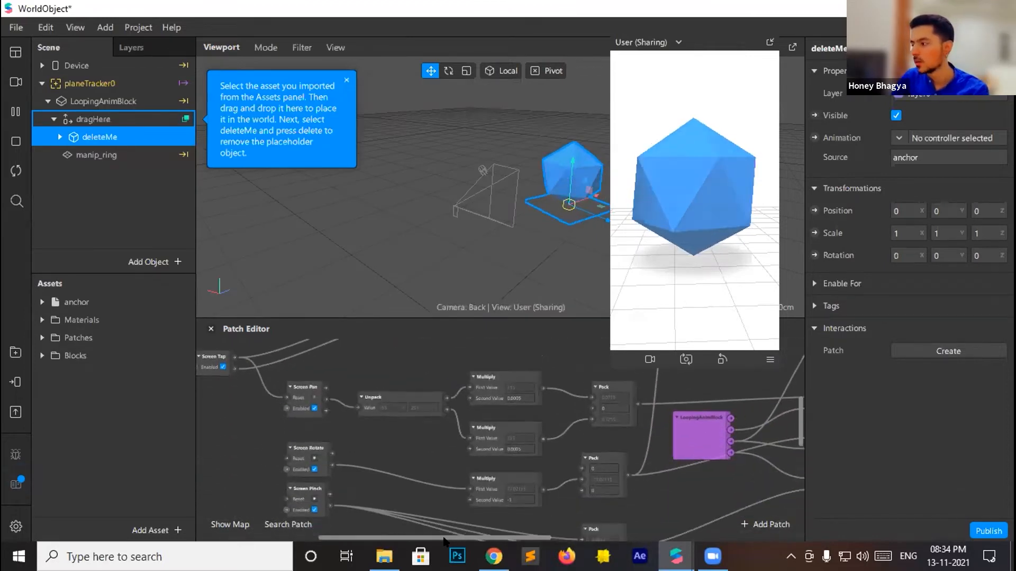
pyautogui.scroll(3, 390, 477)
pyautogui.hscroll(-5, 390, 476)
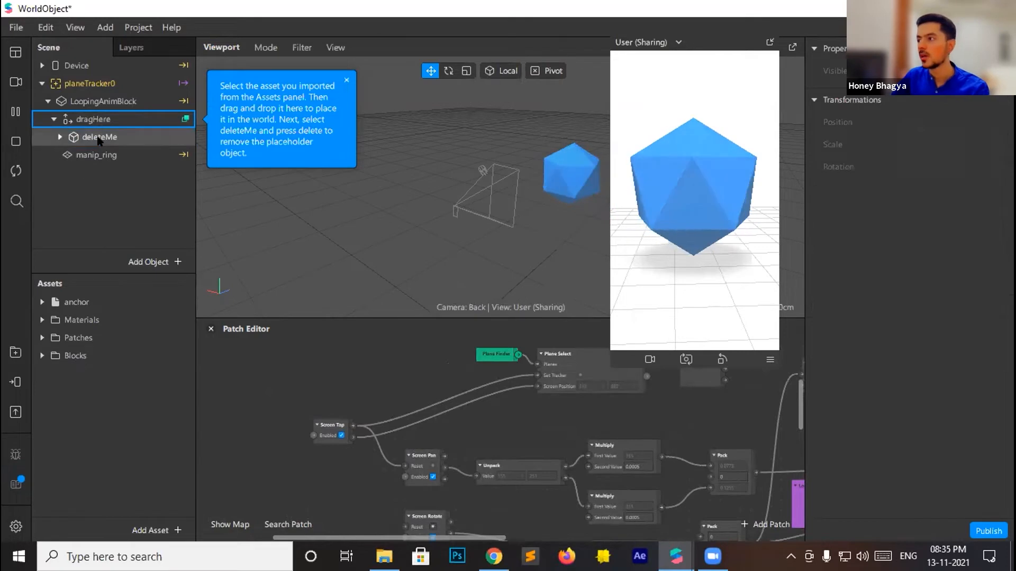
pyautogui.press('Delete')
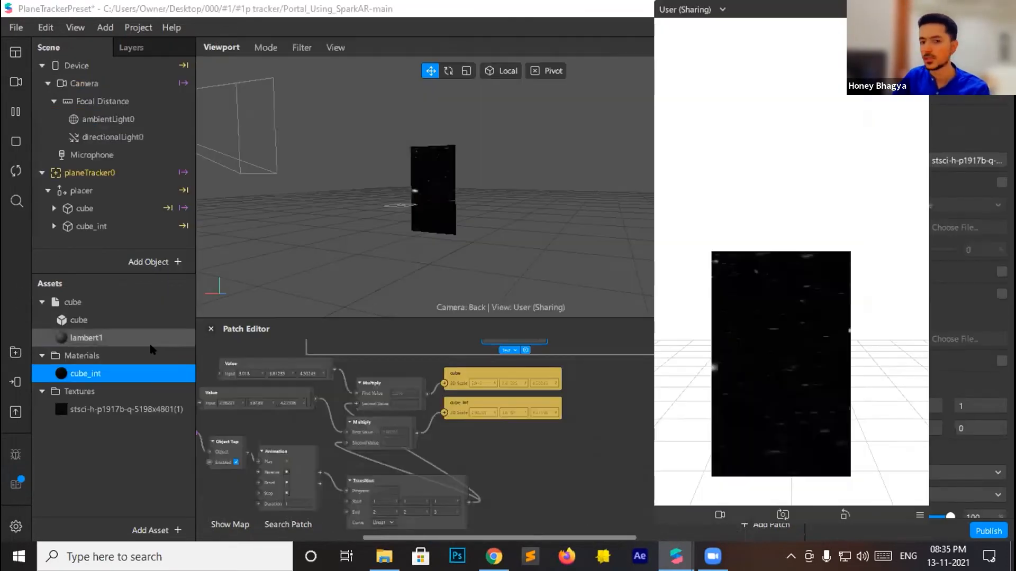
# Return to the WorldObject project and import the free Diamond Primitive from the AR Library's 3D Shapes collection
pyautogui.moveTo(676, 556)
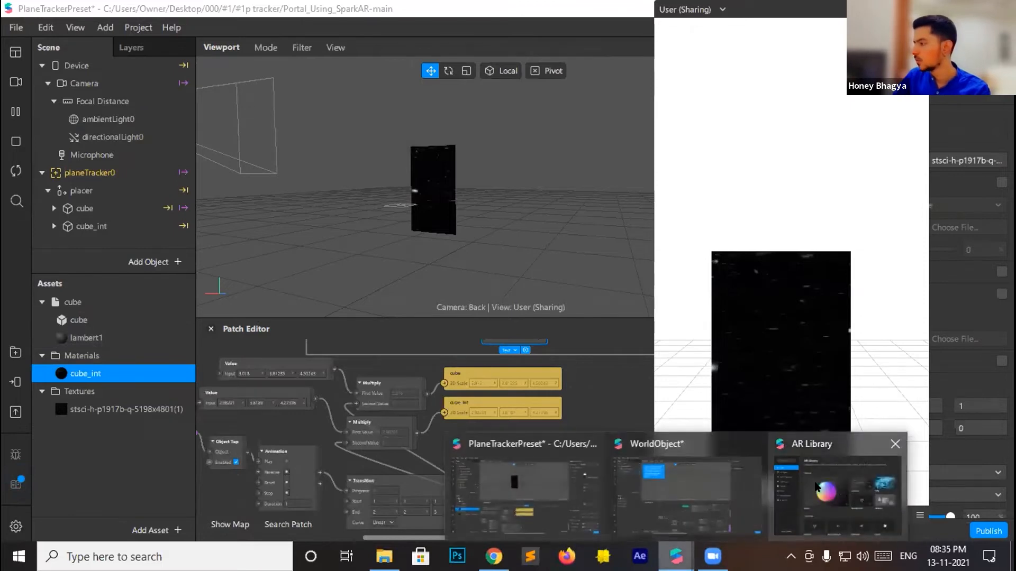
pyautogui.click(683, 502)
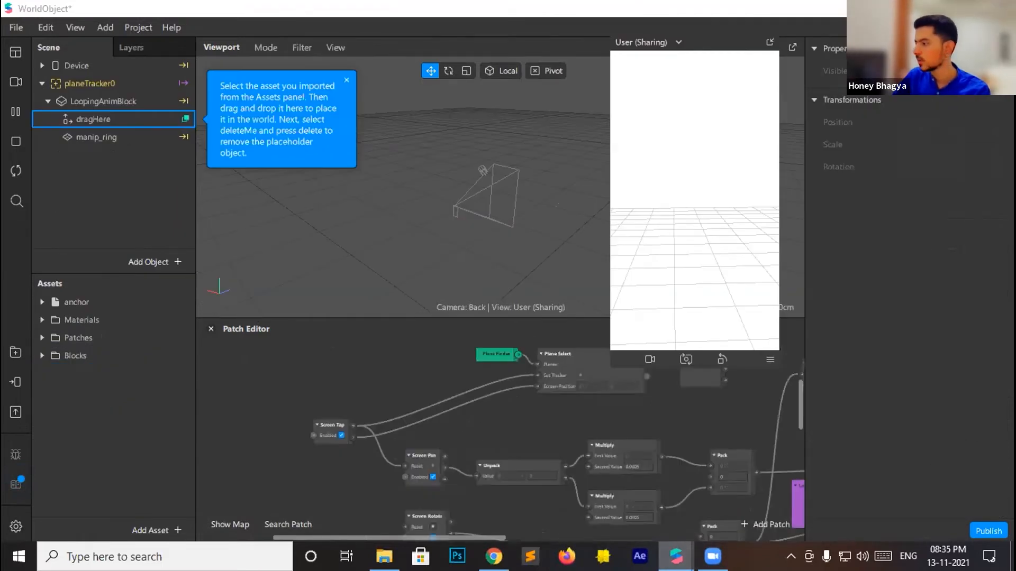
pyautogui.moveTo(676, 555)
pyautogui.click(526, 479)
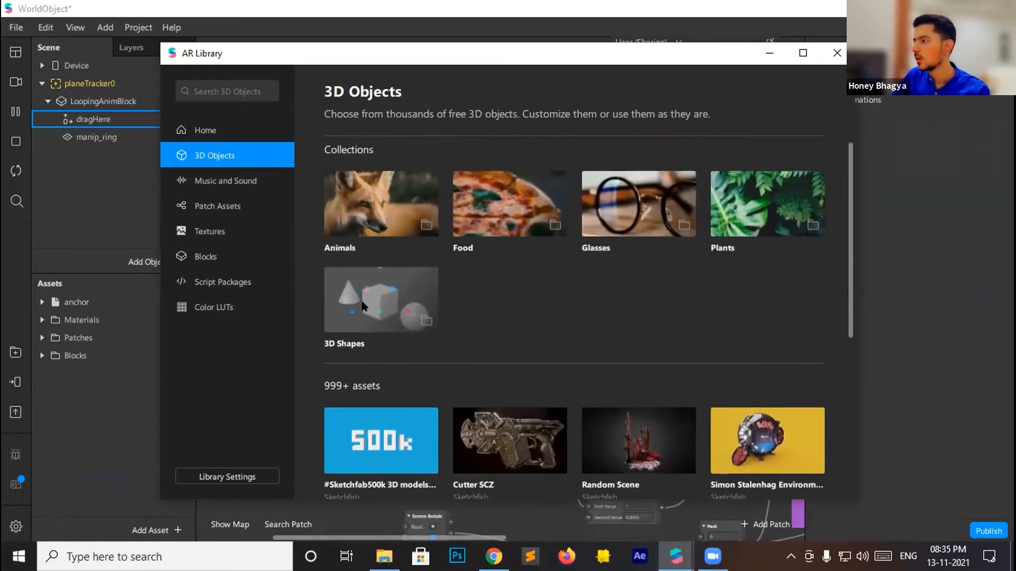
pyautogui.click(358, 326)
pyautogui.scroll(-6, 536, 366)
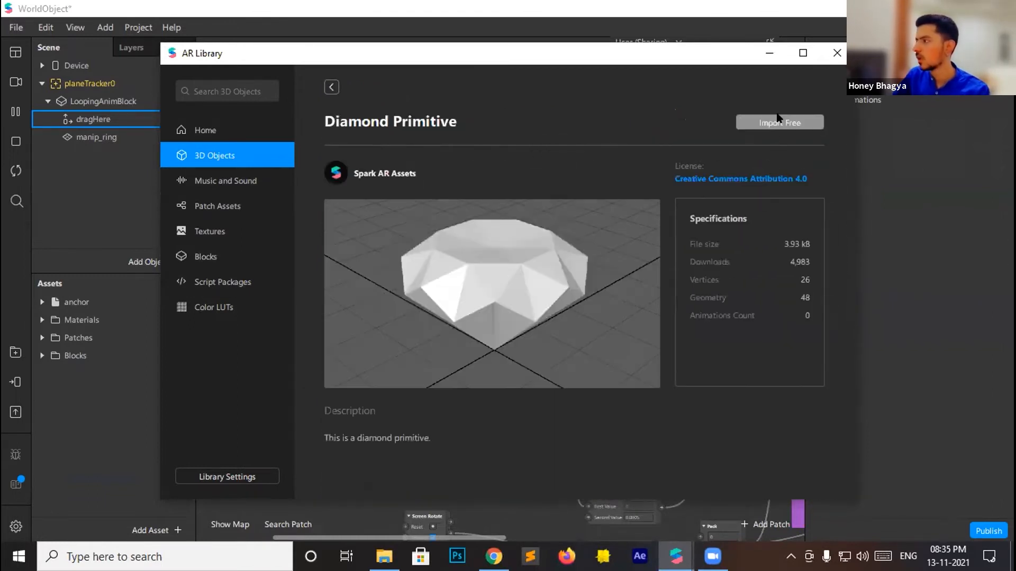
pyautogui.click(831, 53)
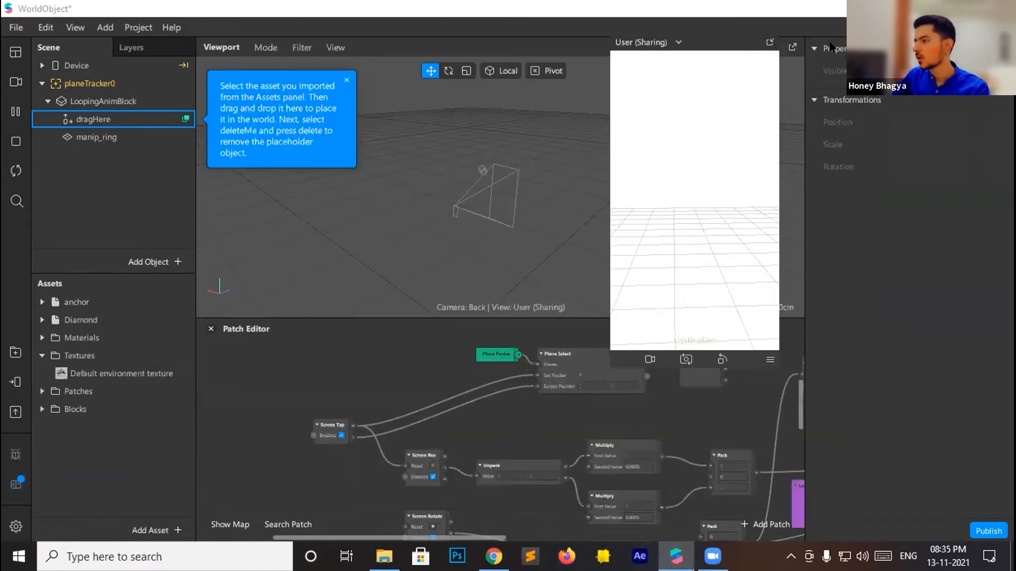
# Try to import the Diamond Primitive from the AR Library's 3D Shapes again and dismiss the resulting notice
pyautogui.click(15, 353)
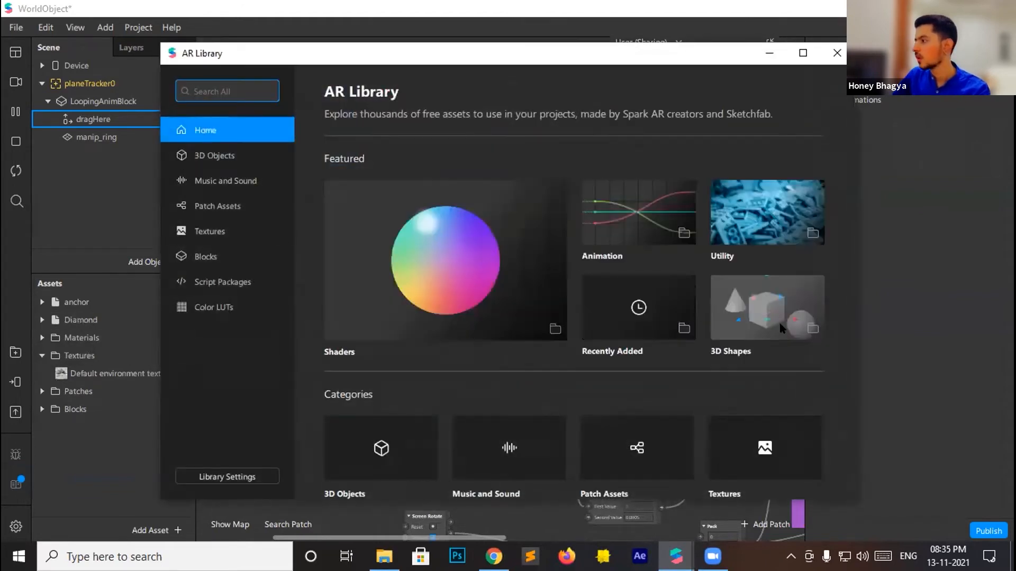
pyautogui.click(781, 328)
pyautogui.scroll(-5, 507, 338)
pyautogui.scroll(-2, 492, 433)
pyautogui.click(498, 418)
pyautogui.click(802, 127)
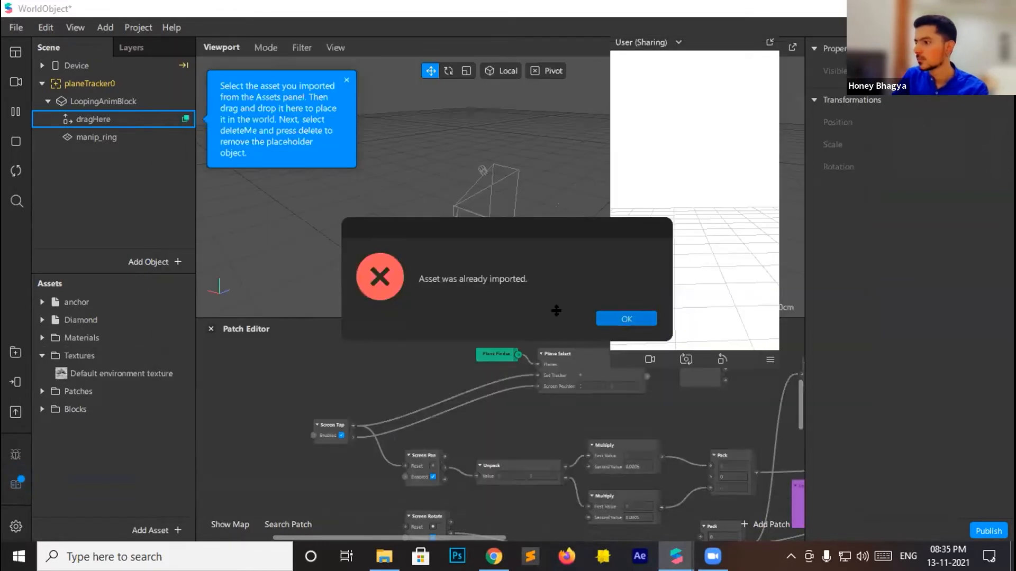
pyautogui.press('Return')
# Add the Diamond asset to the scene inside LoopingAnimBlock, between dragHere and manip_ring, and enlarge the simulator preview
pyautogui.click(78, 320)
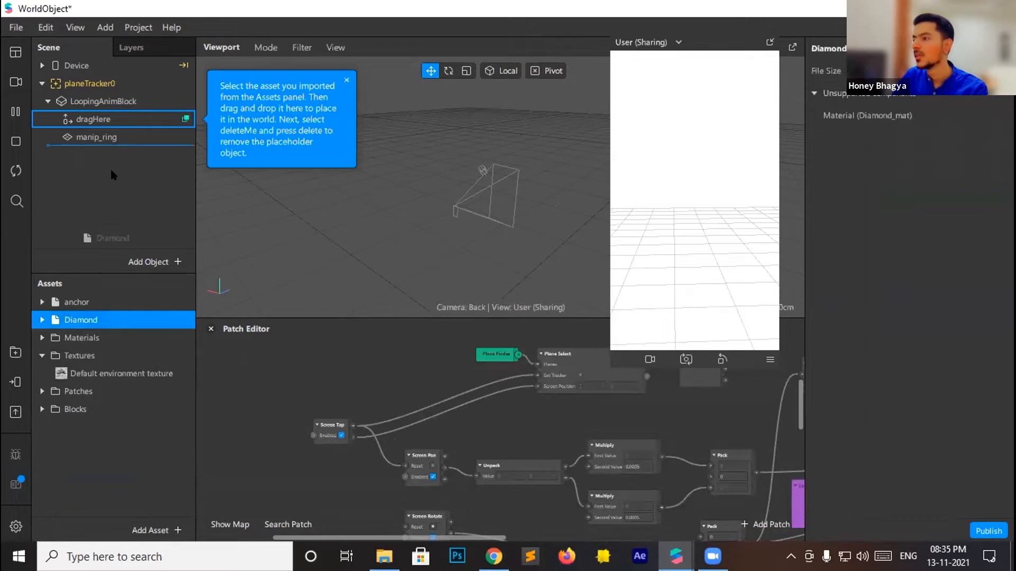
pyautogui.moveTo(104, 93); pyautogui.dragTo(104, 100)
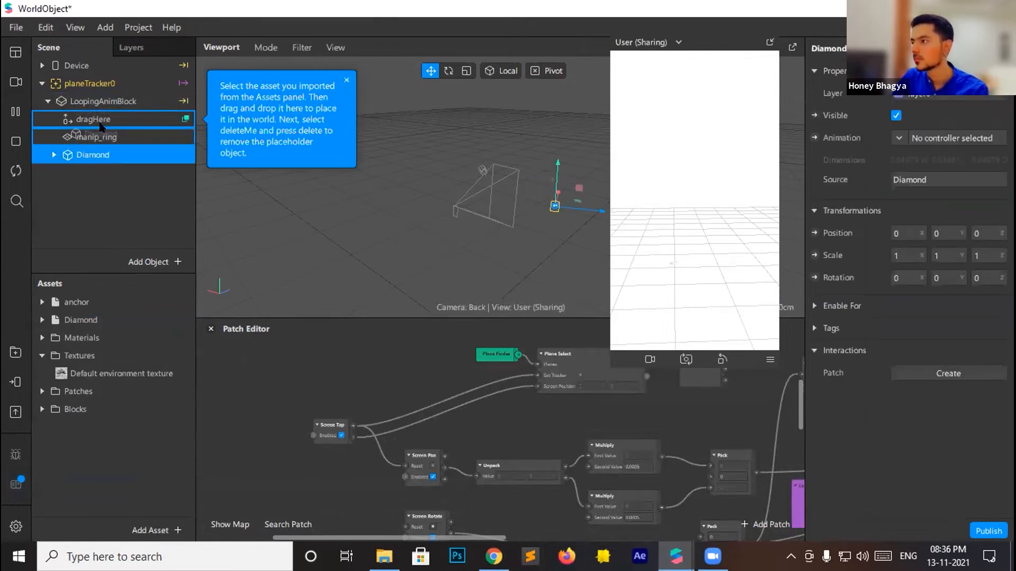
pyautogui.moveTo(128, 160); pyautogui.dragTo(106, 131)
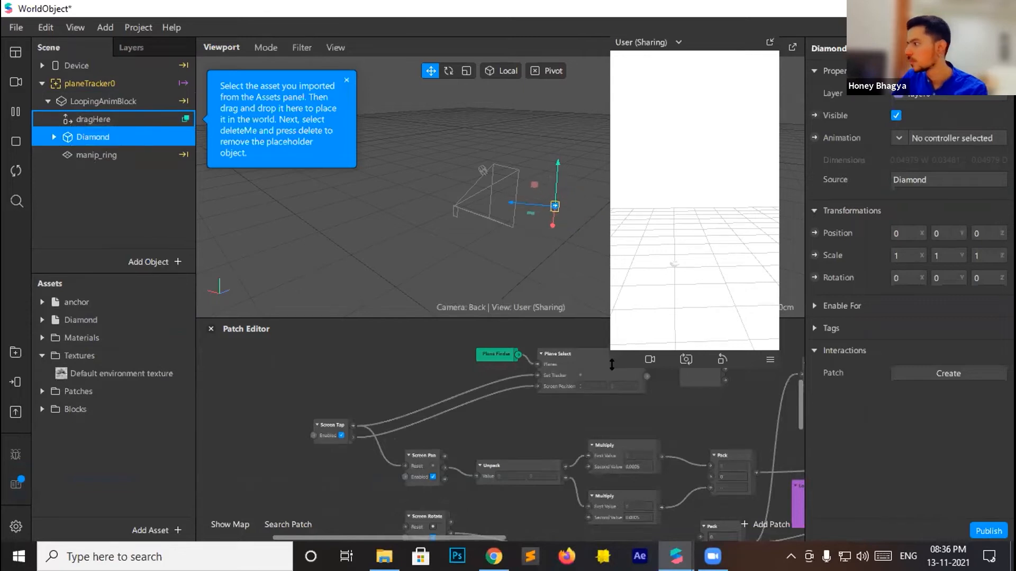
pyautogui.moveTo(612, 365); pyautogui.dragTo(536, 423)
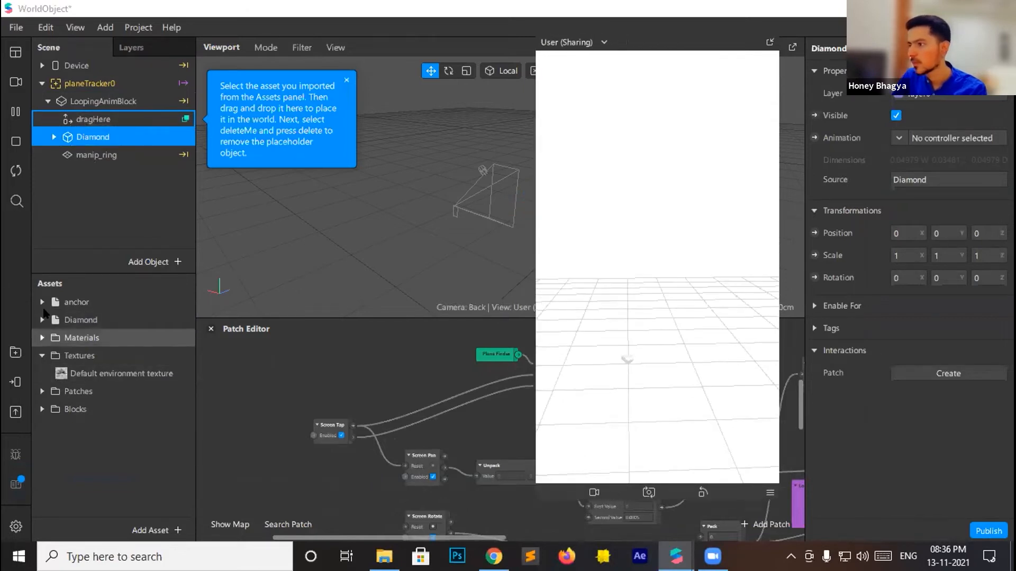
# Set the Diamond_mat material's albedo color to bright red, metallic to 100% and roughness to 35%
pyautogui.click(43, 320)
pyautogui.click(84, 355)
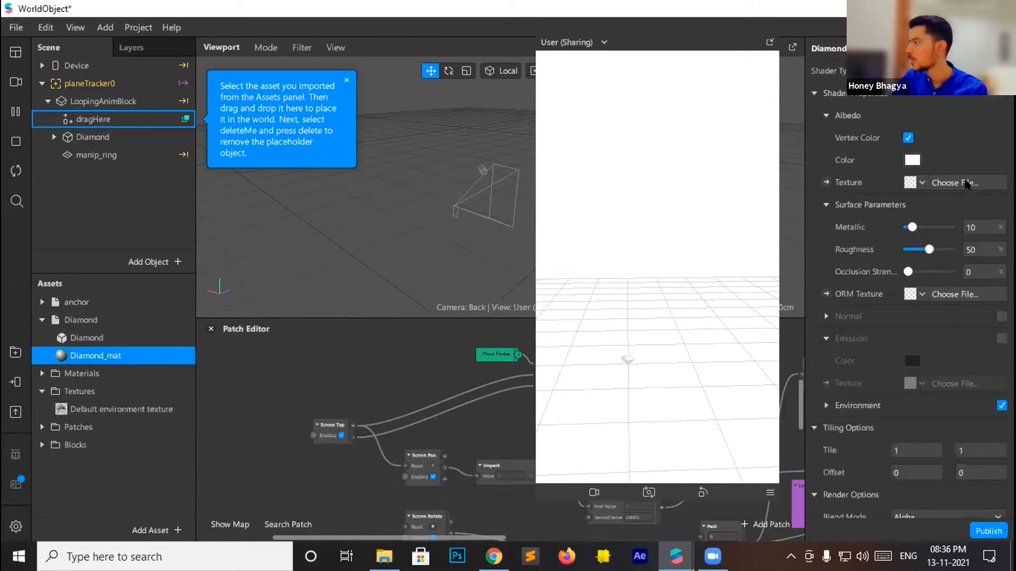
pyautogui.click(910, 160)
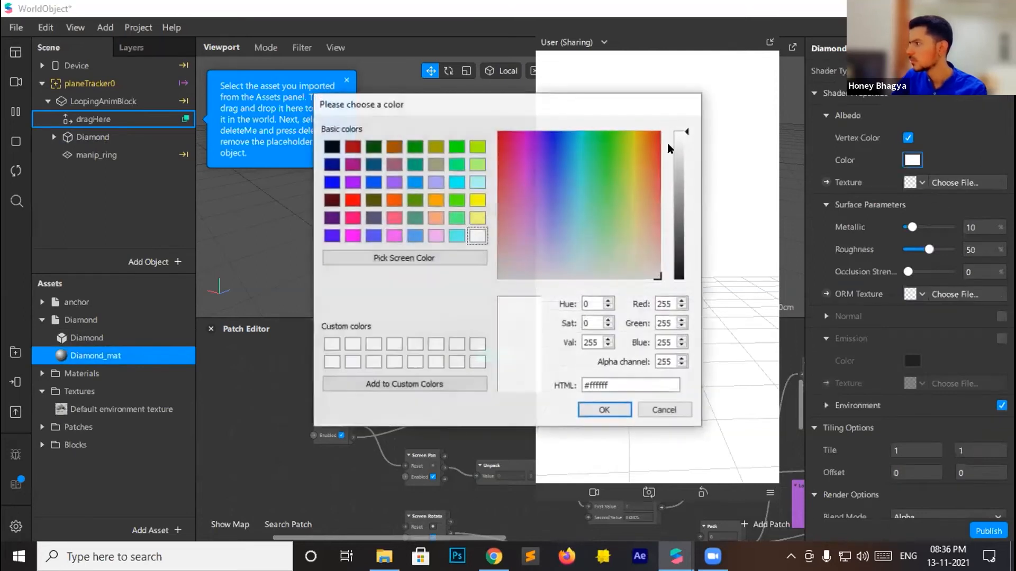
pyautogui.click(659, 133)
pyautogui.moveTo(911, 227); pyautogui.dragTo(952, 227)
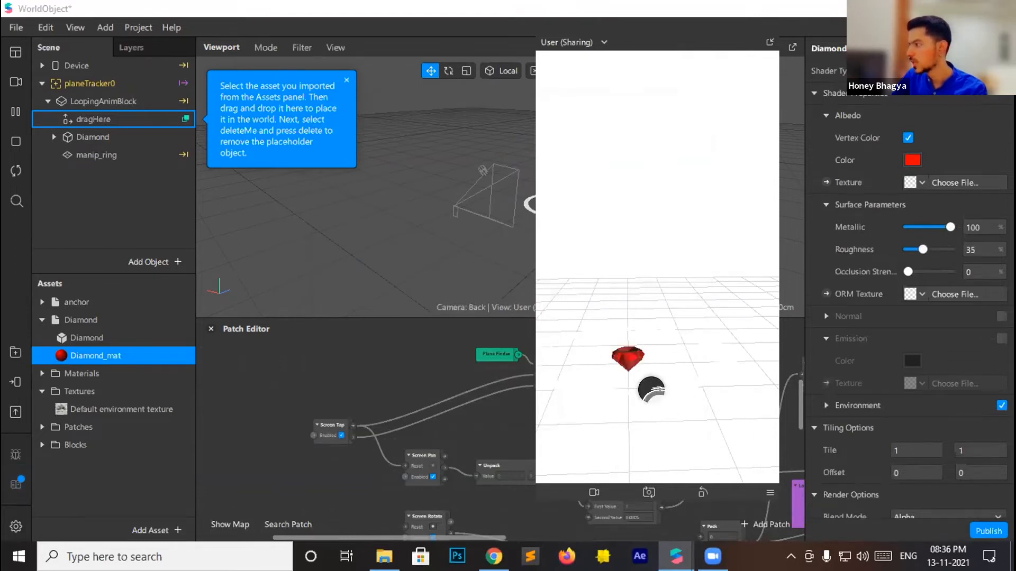
# Interact with the red diamond in the simulator to preview it at a larger scale
pyautogui.click(667, 421)
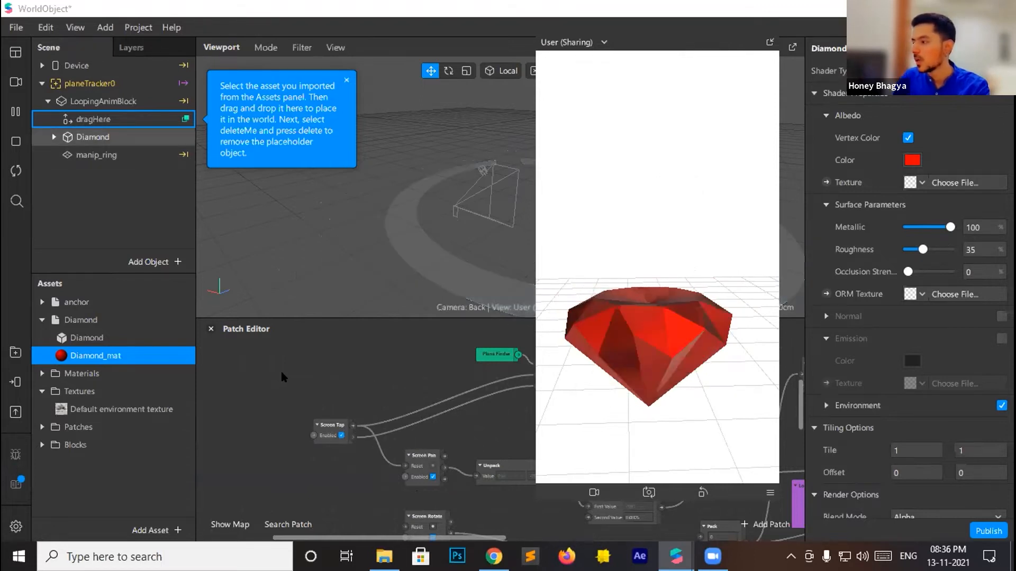
pyautogui.hscroll(5, 280, 372)
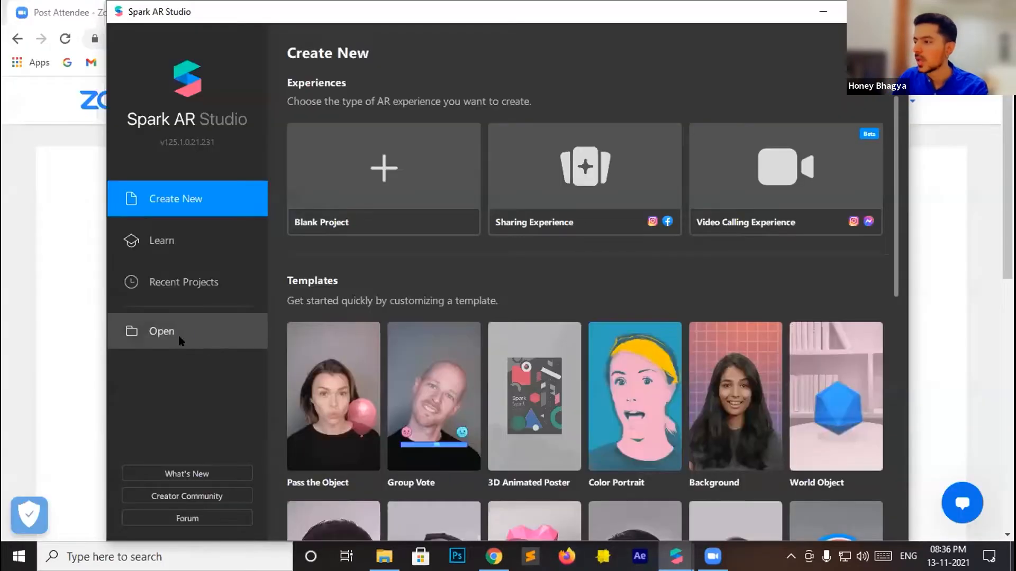
# Open the existing sphere_portal project from a subfolder of the #1 folder on the Desktop
pyautogui.click(233, 333)
pyautogui.click(352, 38)
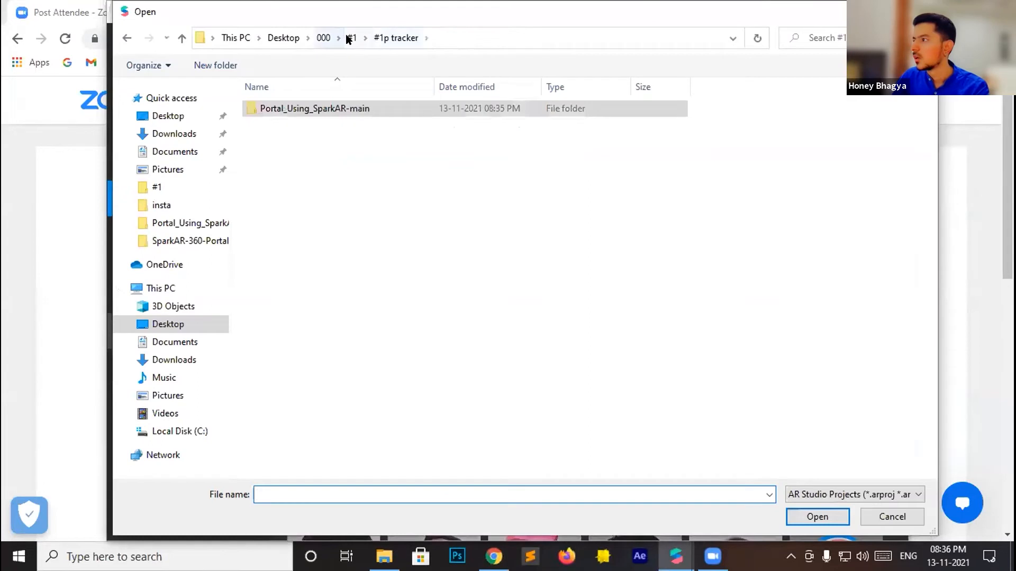
pyautogui.doubleClick(280, 157)
pyautogui.doubleClick(288, 108)
pyautogui.doubleClick(273, 157)
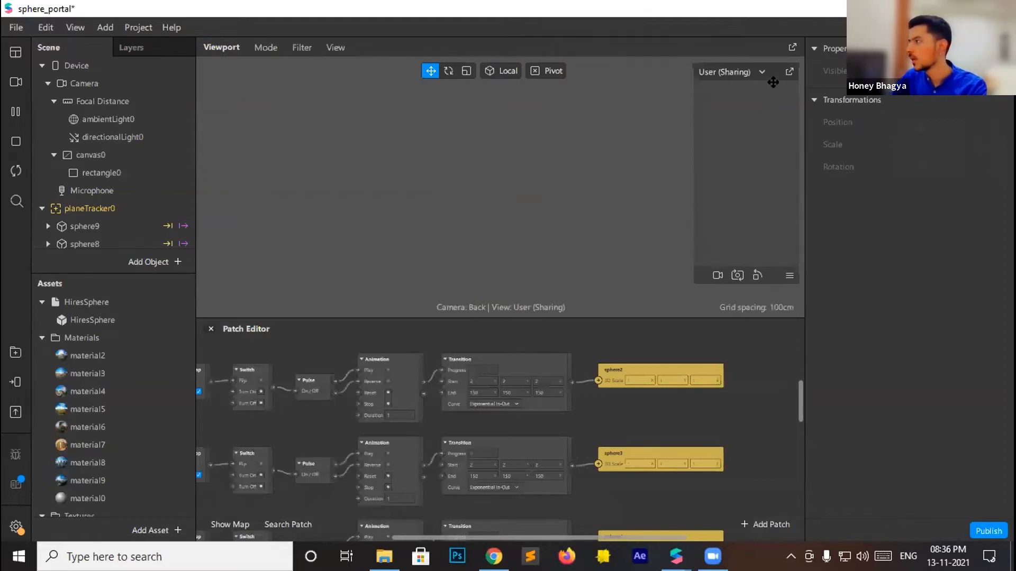
# Enlarge the simulator preview, enable Simulate Touch and open the middle sphere's 360-degree portal
pyautogui.moveTo(737, 247); pyautogui.dragTo(736, 492)
pyautogui.moveTo(799, 43); pyautogui.dragTo(585, 53)
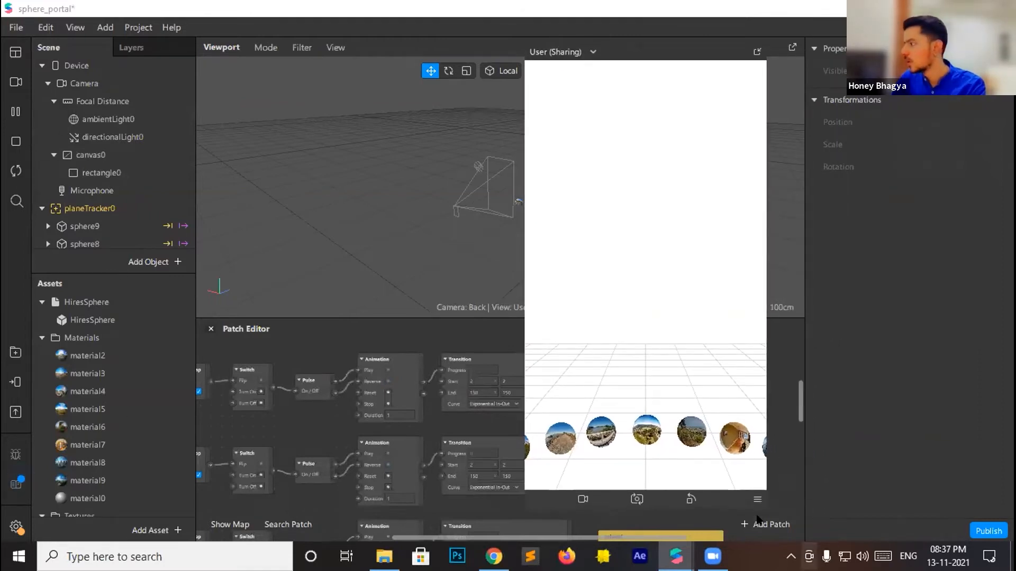
pyautogui.click(757, 499)
pyautogui.click(707, 363)
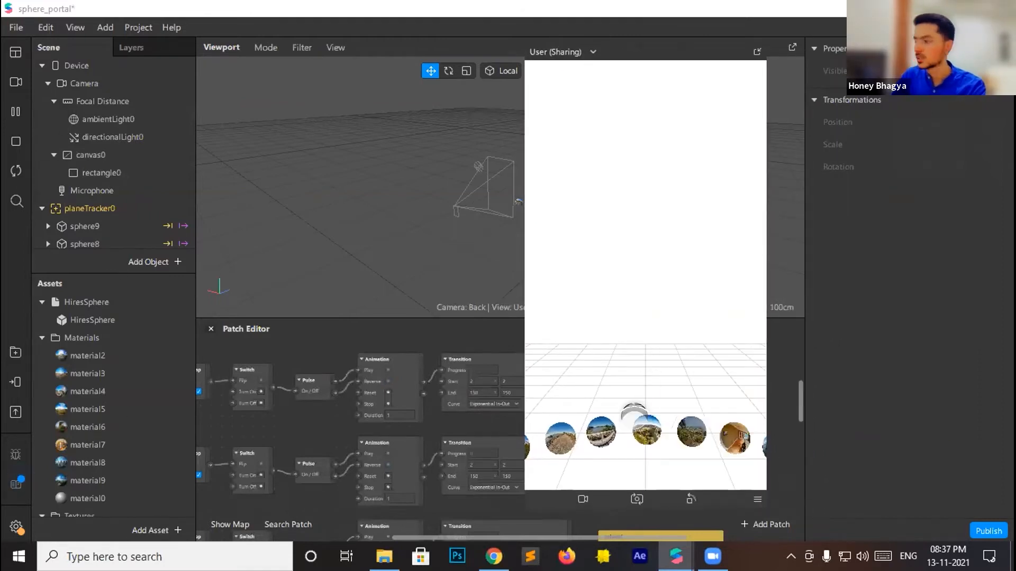
pyautogui.click(637, 422)
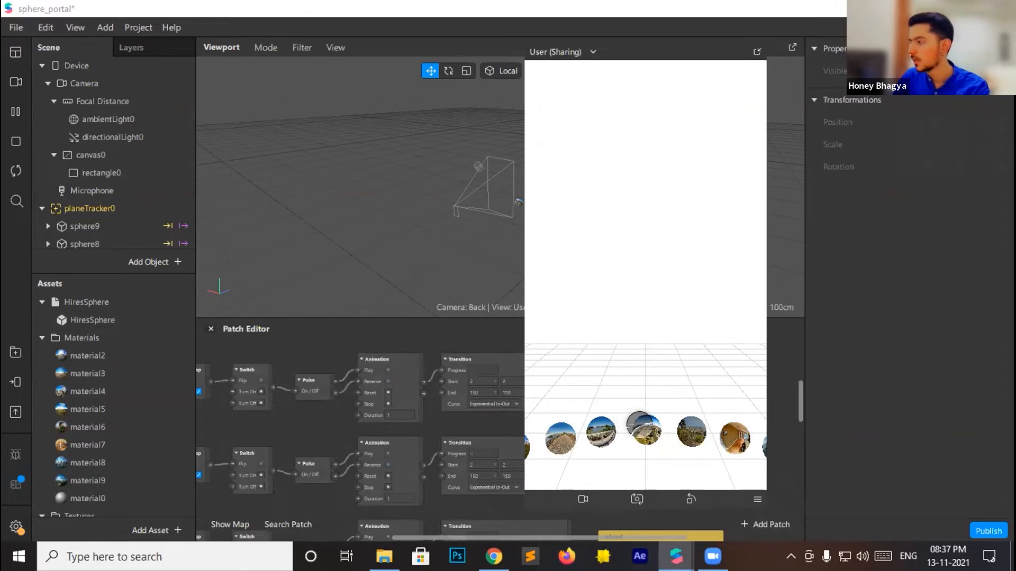
pyautogui.click(640, 426)
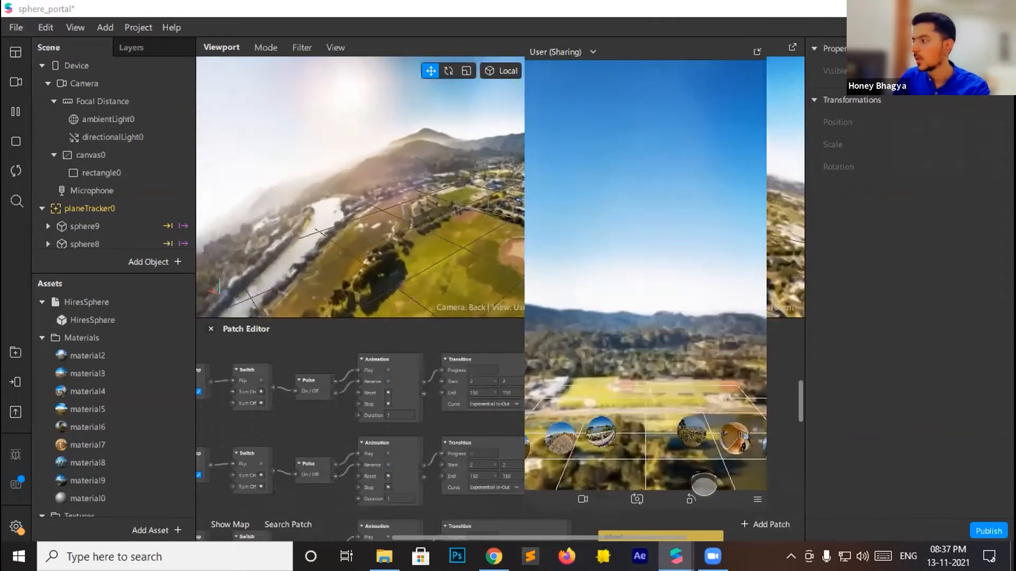
# Set the simulator to Simulate Touch again, then open and close the portal of the sphere showing the gravel path
pyautogui.click(757, 498)
pyautogui.click(825, 391)
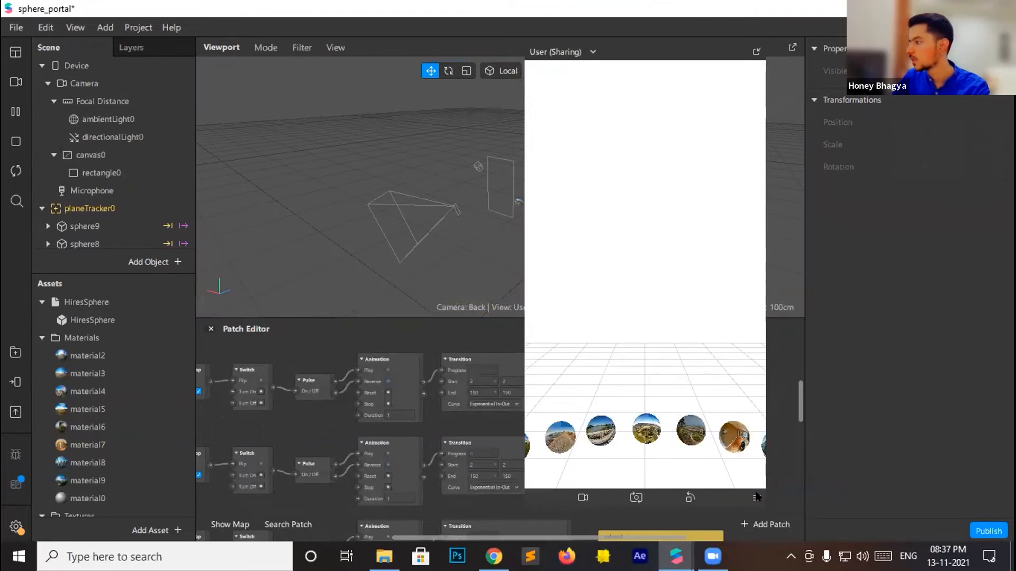
pyautogui.click(757, 497)
pyautogui.click(806, 505)
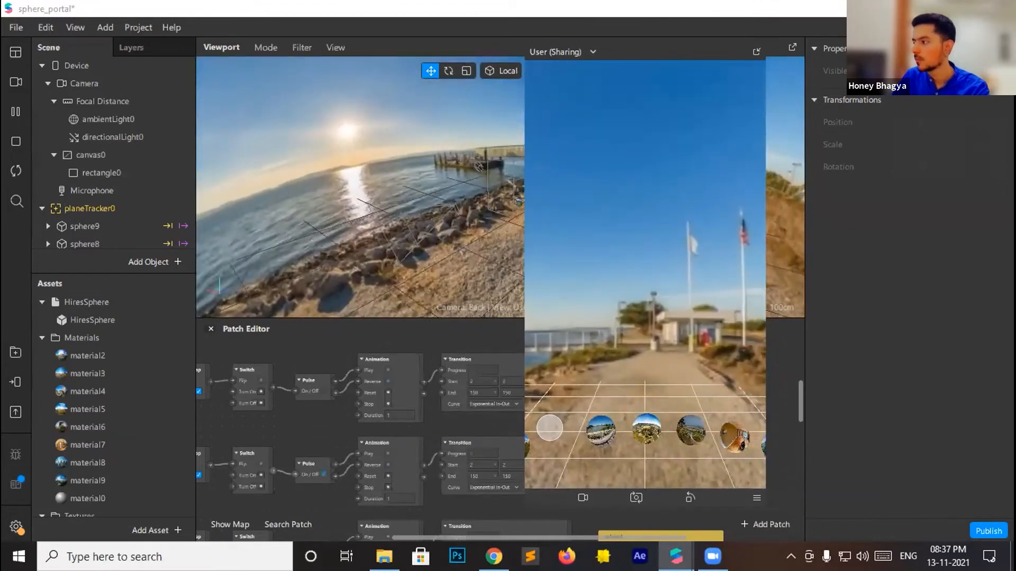
pyautogui.click(549, 427)
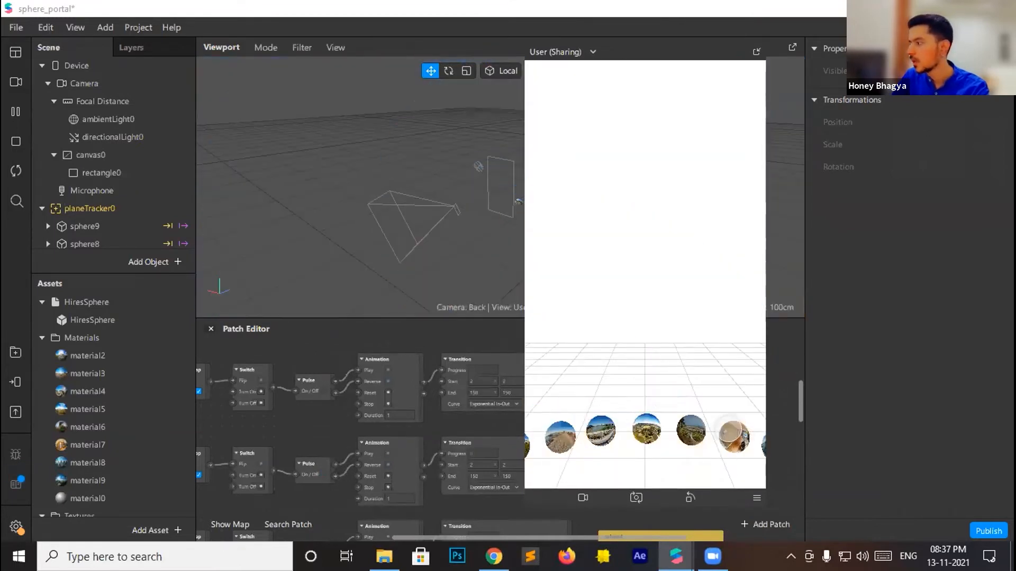
# Open the brown indoor sphere's portal, look around inside it with Simulate Orbit and restart the effect
pyautogui.click(730, 432)
pyautogui.click(757, 498)
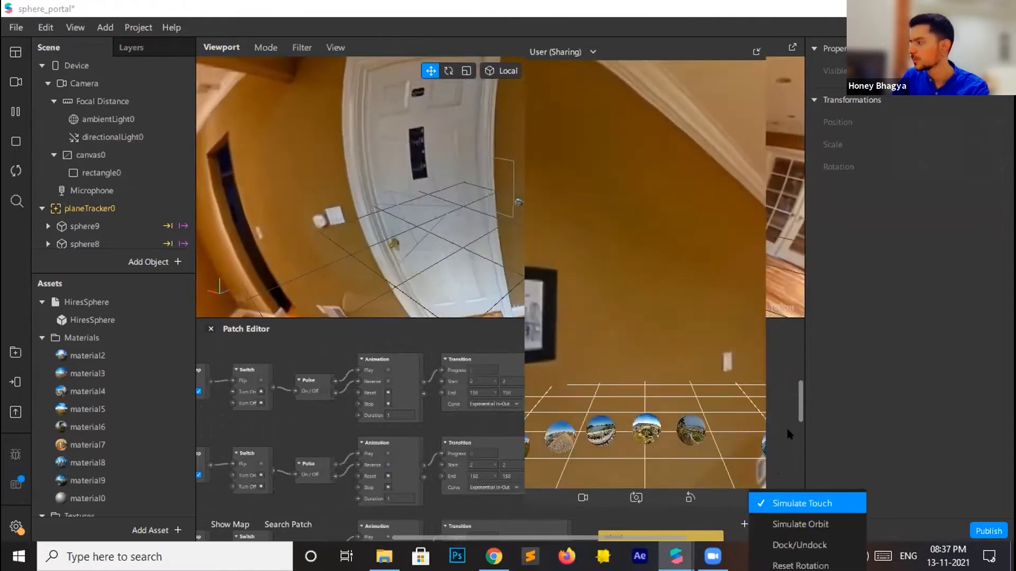
pyautogui.click(777, 523)
pyautogui.moveTo(662, 344); pyautogui.dragTo(766, 479)
pyautogui.click(765, 495)
pyautogui.click(781, 522)
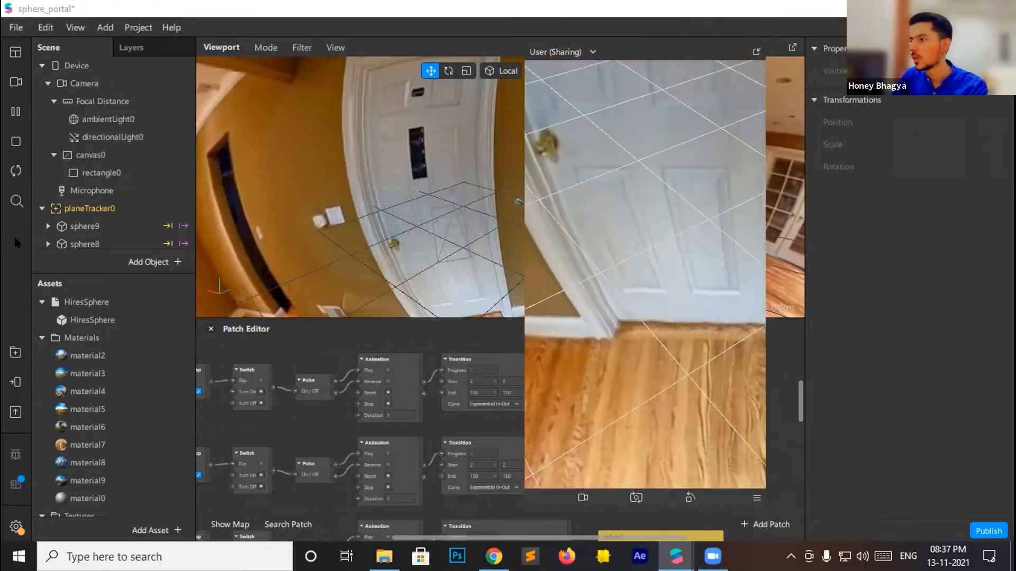
pyautogui.click(16, 171)
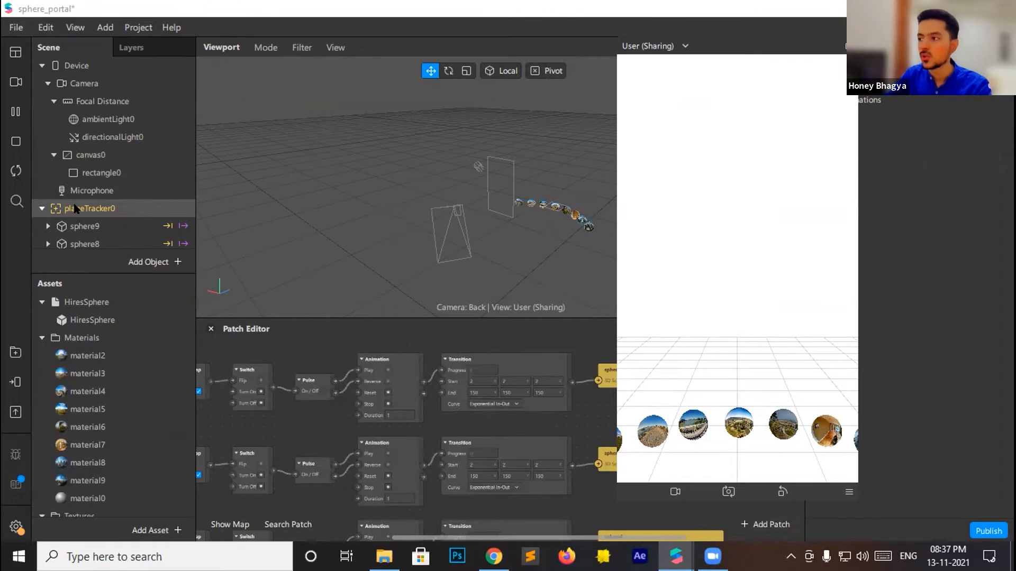
# Bring the spheres under planeTracker0 into view in the scene hierarchy and reposition the simulator preview
pyautogui.scroll(-3, 74, 208)
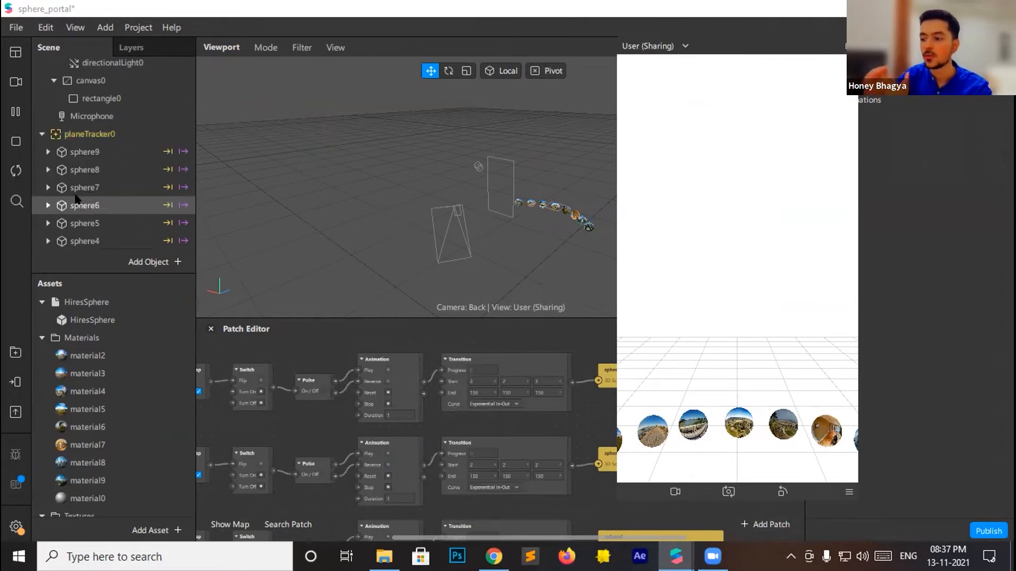
pyautogui.scroll(-2, 77, 200)
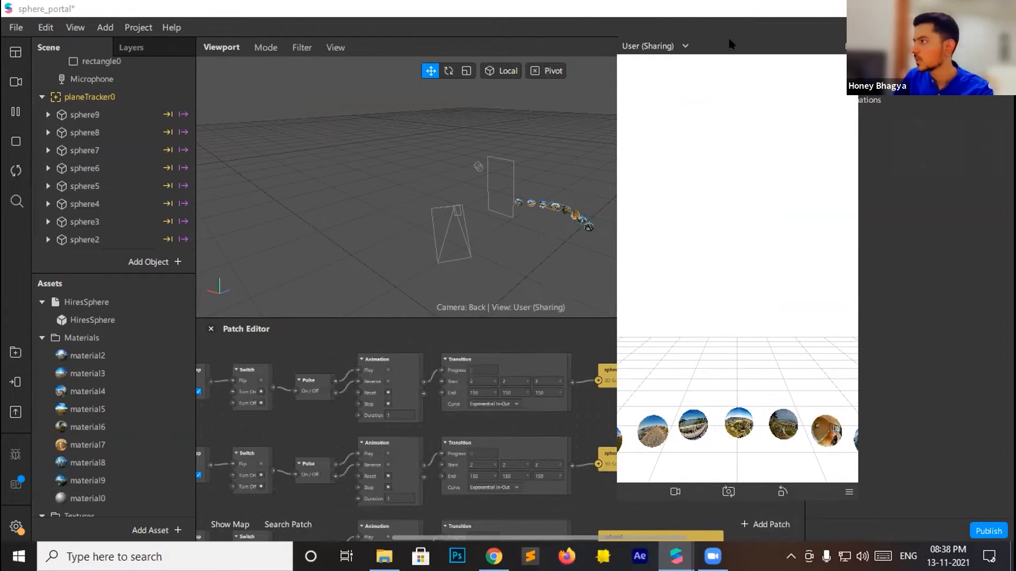
pyautogui.moveTo(728, 44); pyautogui.dragTo(698, 12)
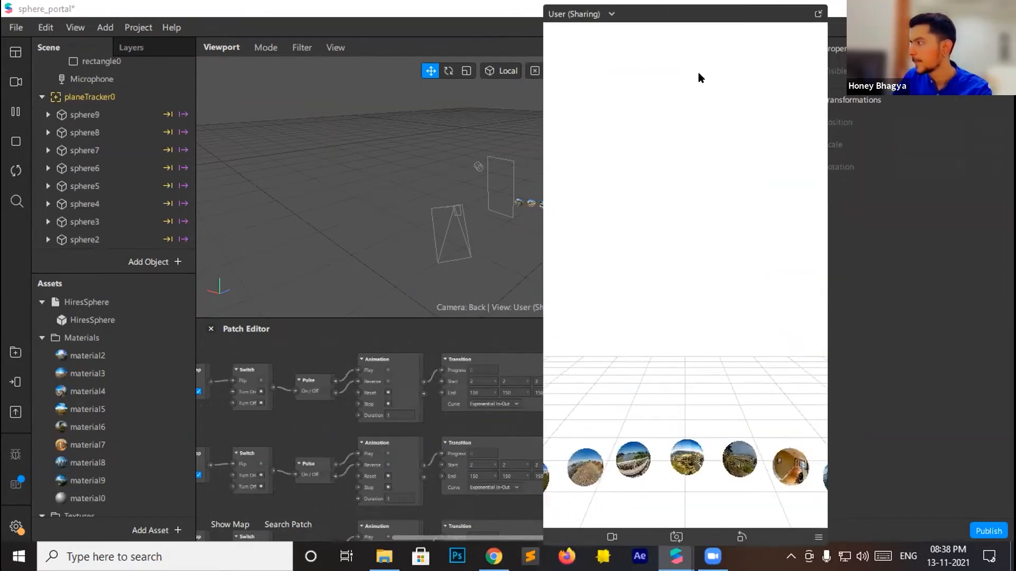
pyautogui.click(891, 541)
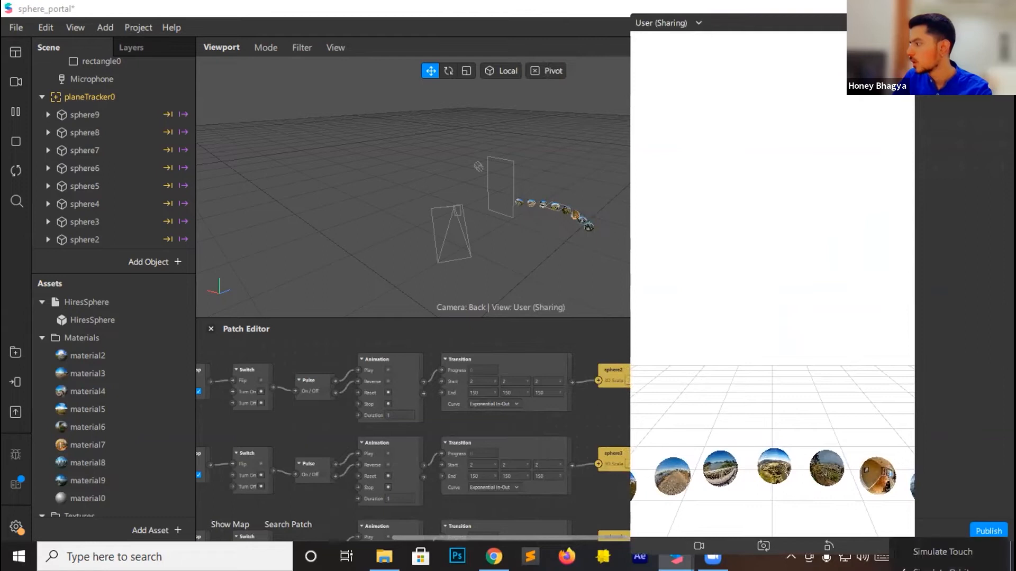
pyautogui.click(668, 35)
pyautogui.click(668, 35)
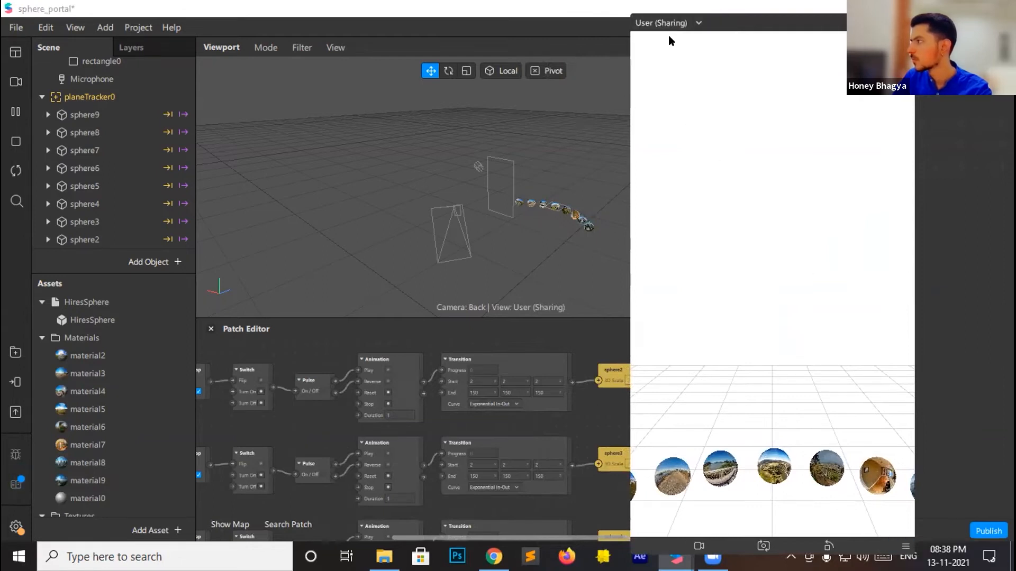
pyautogui.moveTo(771, 14); pyautogui.dragTo(767, 41)
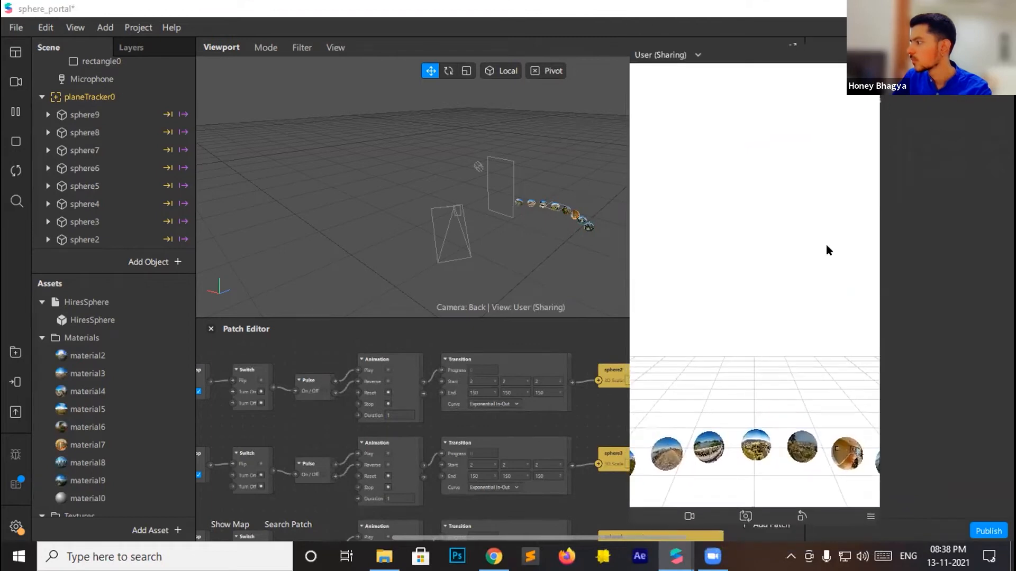
# Switch the simulator to Resizable Window, enlarge it to fit the whole row of spheres and restart the effect
pyautogui.click(870, 517)
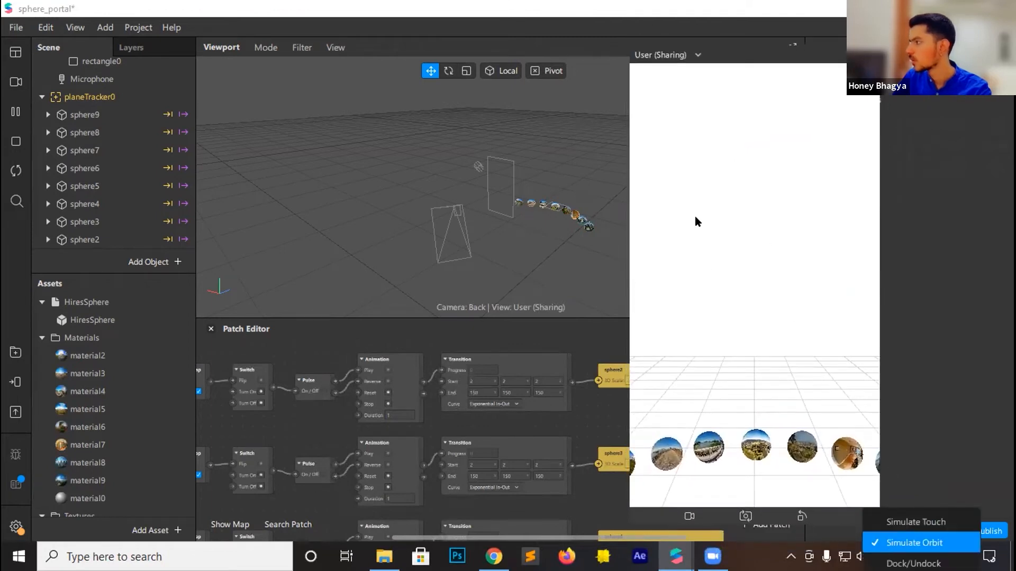
pyautogui.click(635, 519)
pyautogui.moveTo(626, 518); pyautogui.dragTo(706, 373)
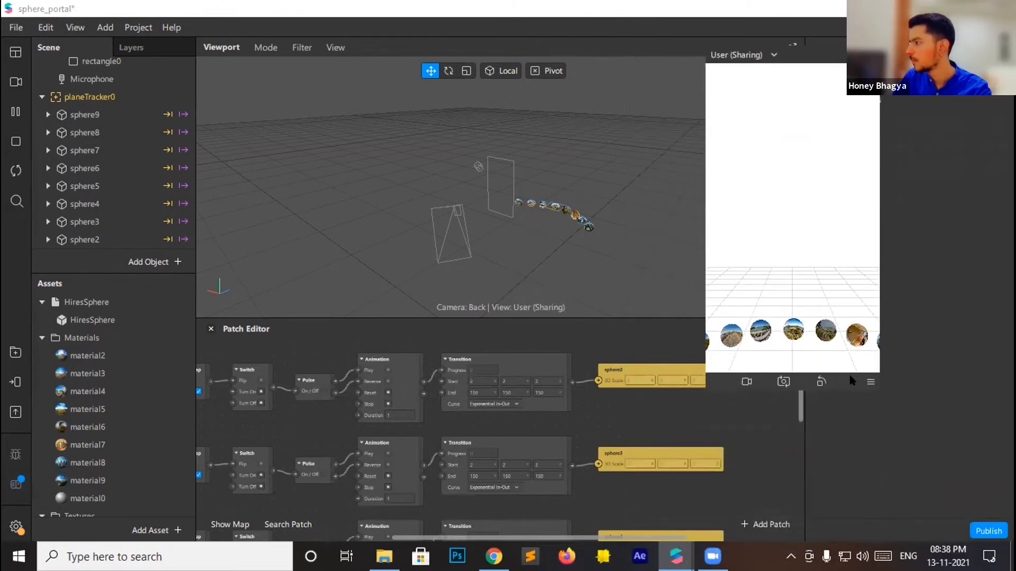
pyautogui.click(869, 380)
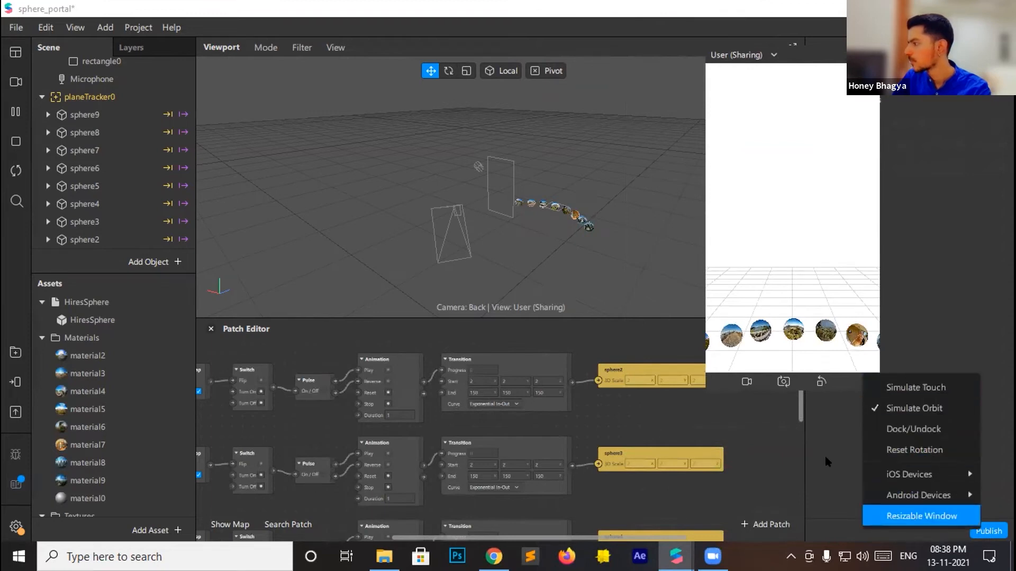
pyautogui.click(920, 515)
pyautogui.moveTo(699, 243); pyautogui.dragTo(516, 242)
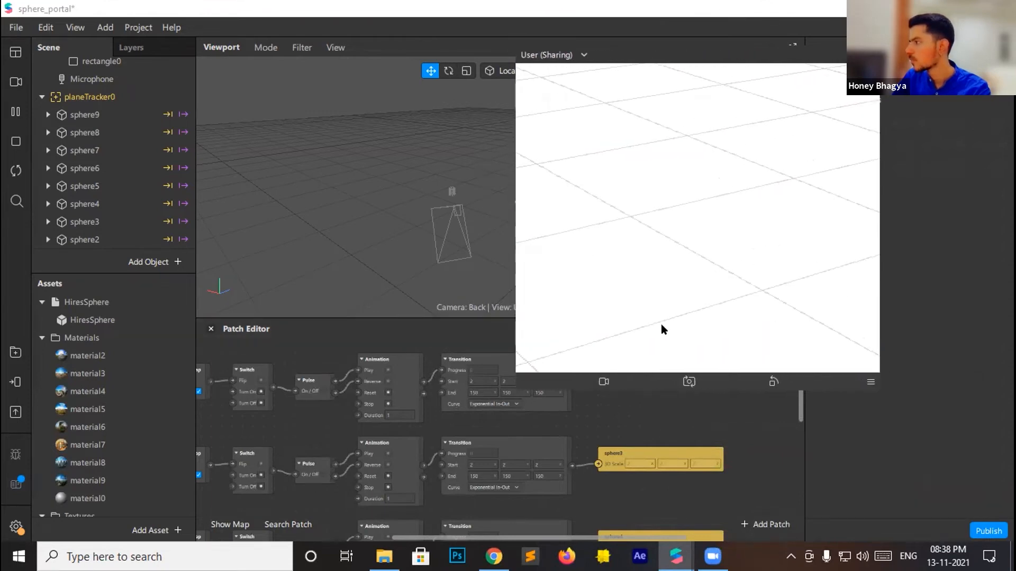
pyautogui.moveTo(506, 386); pyautogui.dragTo(410, 505)
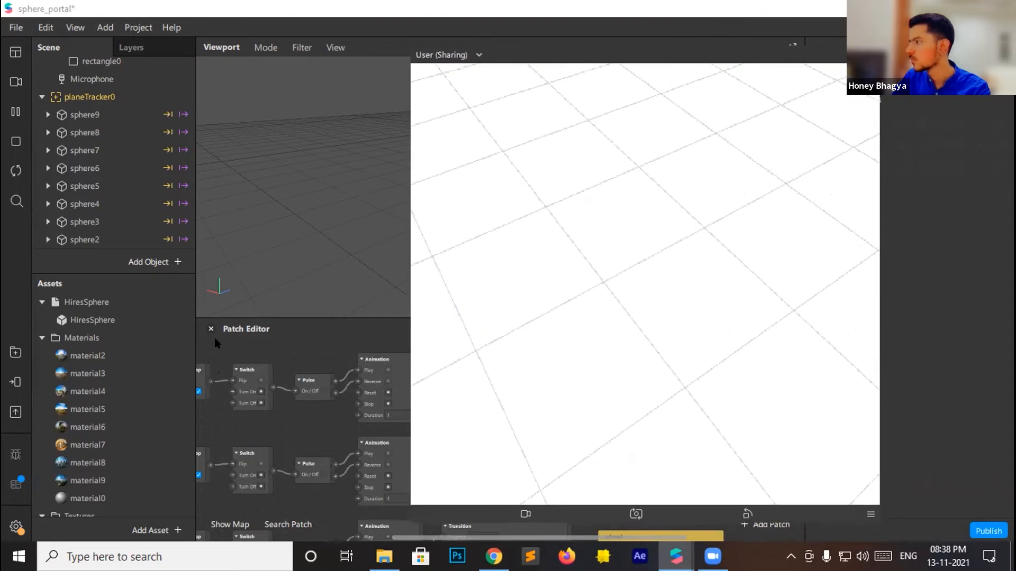
pyautogui.click(15, 166)
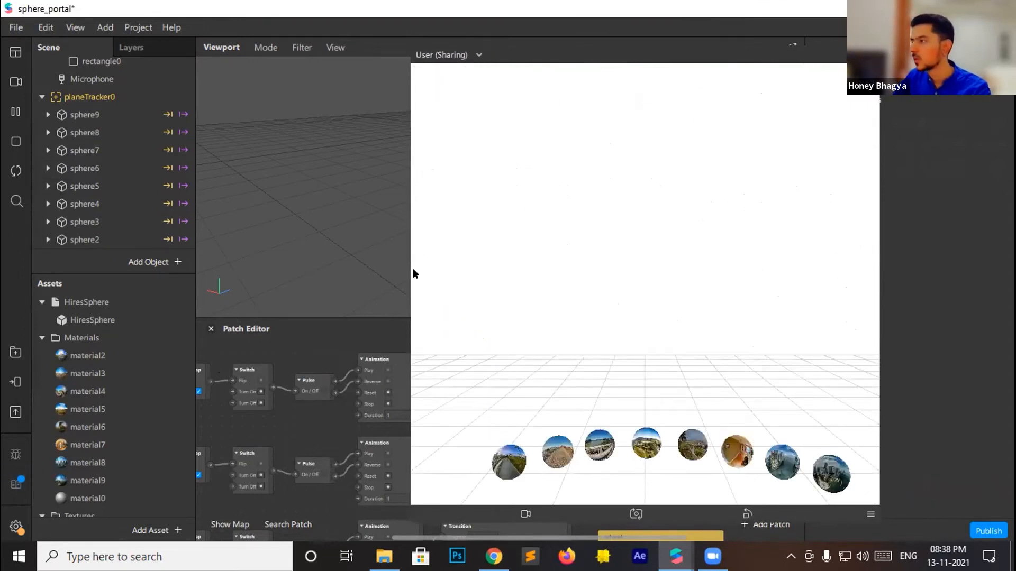
# Narrow the simulator preview and hide sphere2 through sphere8 together by turning off their visibility
pyautogui.moveTo(406, 267); pyautogui.dragTo(609, 266)
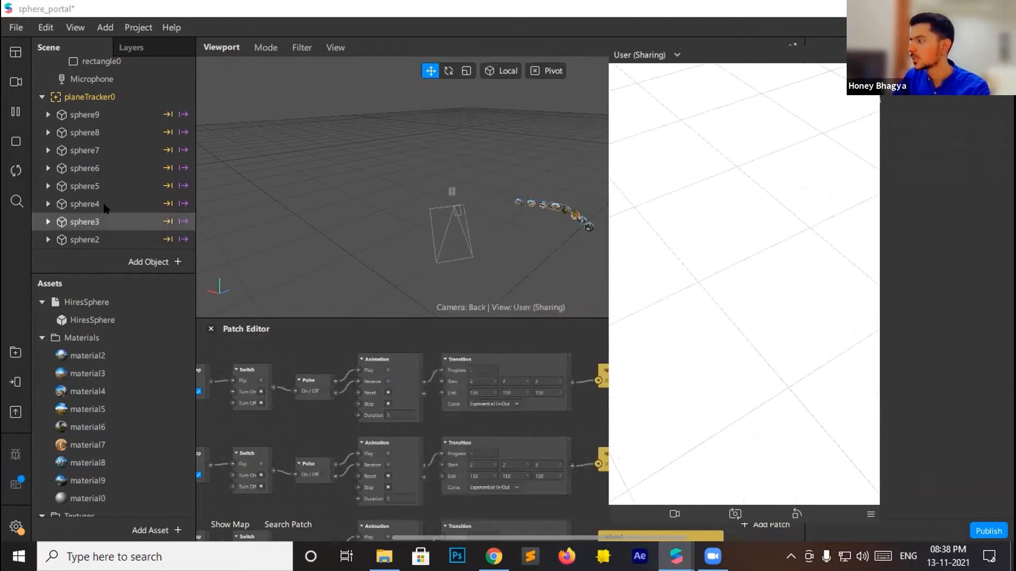
pyautogui.click(85, 240)
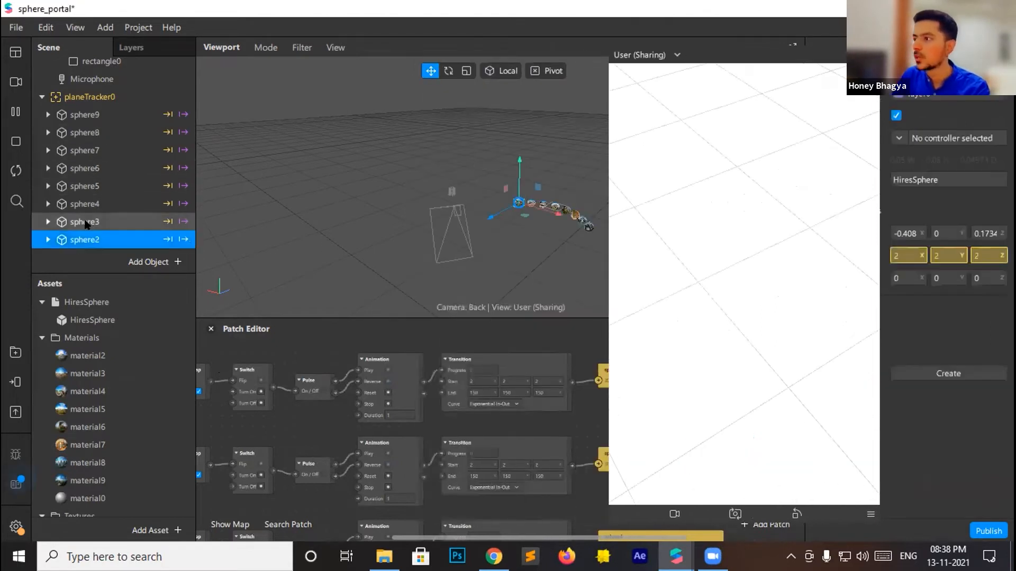
pyautogui.keyDown('shift'); pyautogui.click(85, 186); pyautogui.keyUp('shift')
pyautogui.keyDown('shift'); pyautogui.click(85, 132); pyautogui.keyUp('shift')
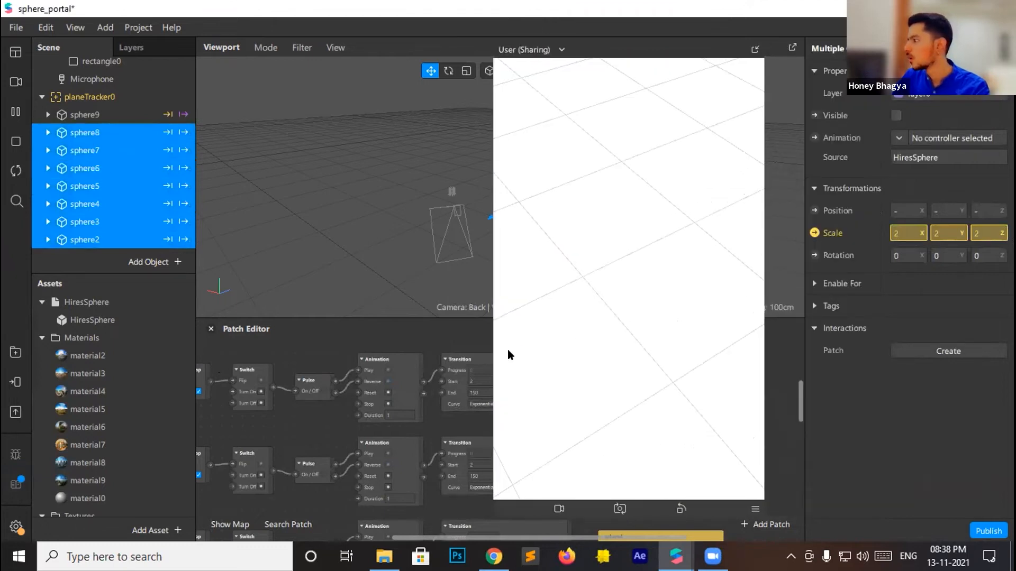
# Set the simulator to the iPhone 8 device size, reposition and slightly enlarge it, and restart the effect
pyautogui.click(755, 509)
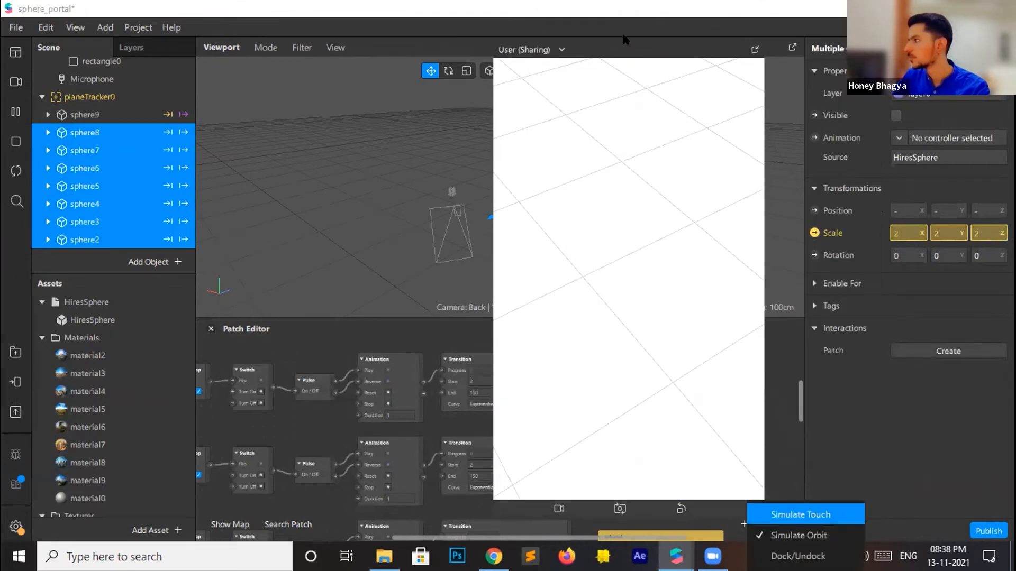
pyautogui.click(624, 51)
pyautogui.moveTo(625, 47); pyautogui.dragTo(650, 191)
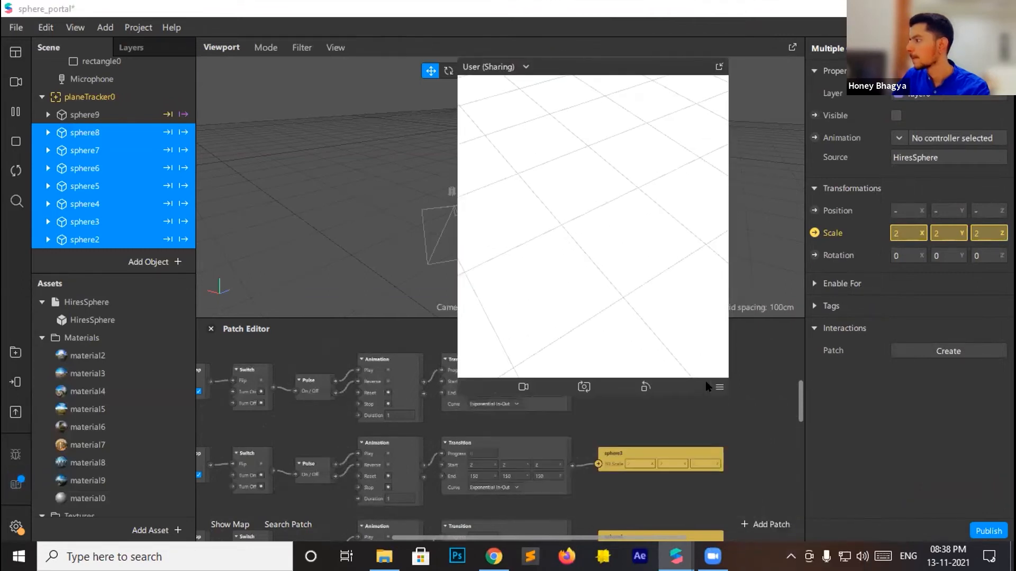
pyautogui.click(719, 387)
pyautogui.moveTo(761, 480)
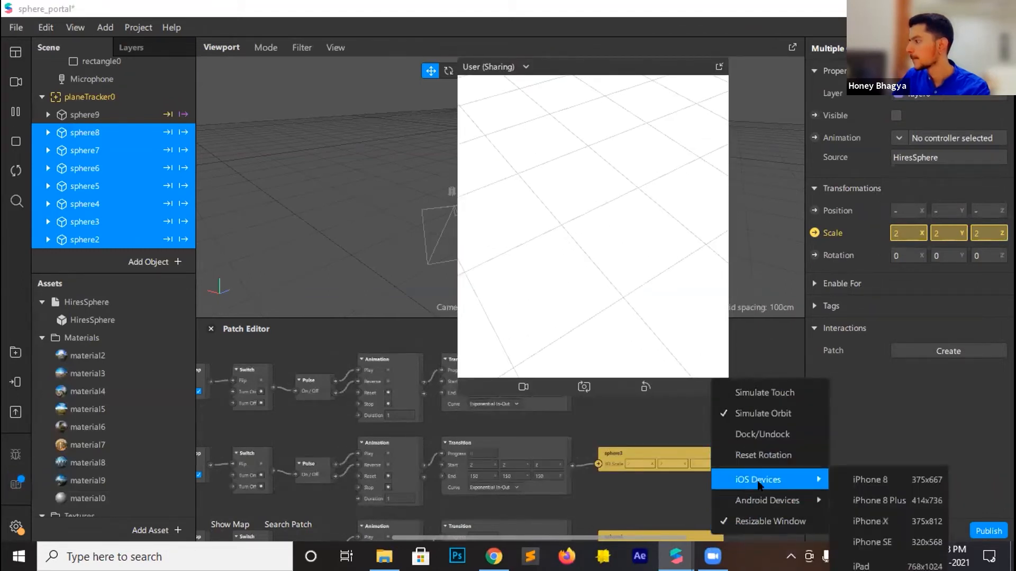
pyautogui.click(898, 480)
pyautogui.moveTo(680, 26); pyautogui.dragTo(750, 36)
pyautogui.click(16, 168)
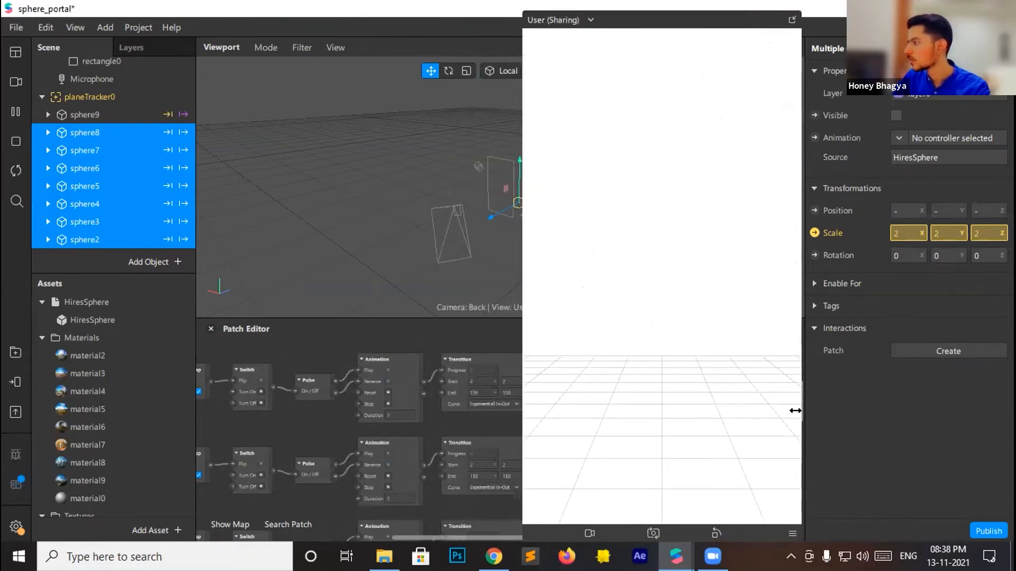
pyautogui.moveTo(794, 410); pyautogui.dragTo(800, 410)
# Make sphere7 visible again and toggle the visibility of sphere9
pyautogui.click(85, 114)
pyautogui.click(100, 149)
pyautogui.click(894, 115)
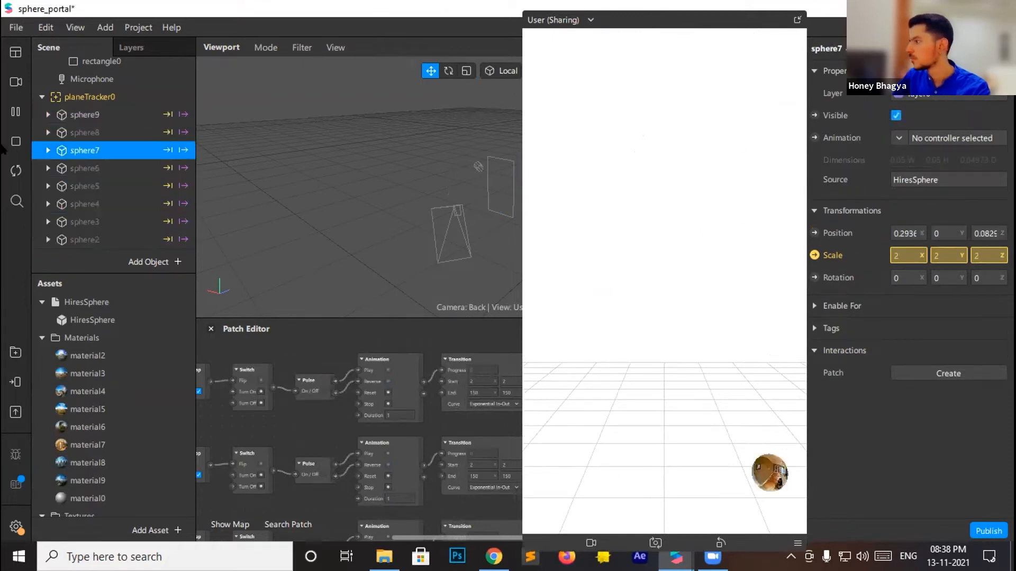
pyautogui.click(85, 114)
pyautogui.click(894, 115)
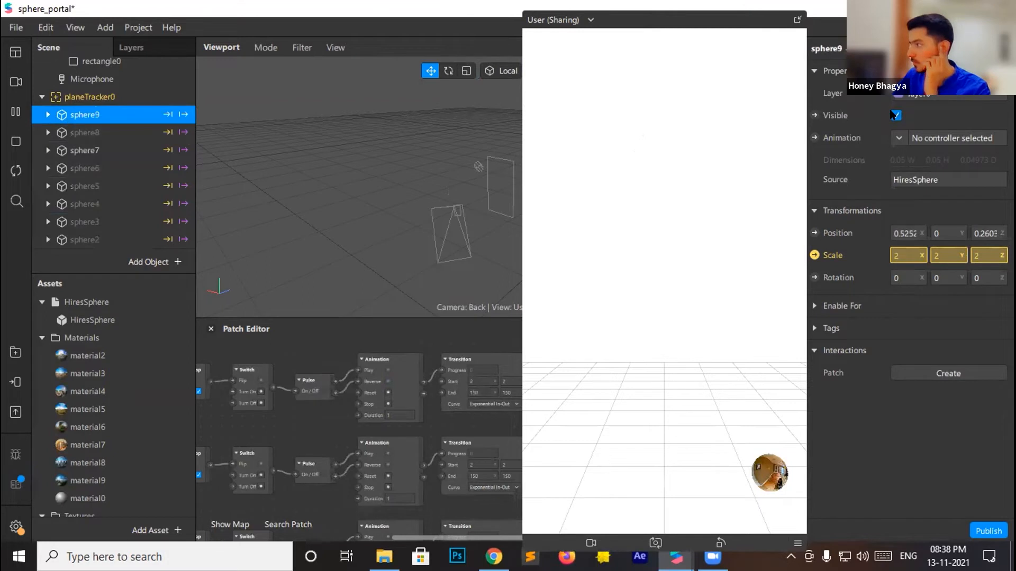
# Shrink the simulator preview and reposition it so the sphere properties and more of the Patch Editor are uncovered
pyautogui.moveTo(521, 41); pyautogui.dragTo(617, 41)
pyautogui.moveTo(668, 19); pyautogui.dragTo(578, 53)
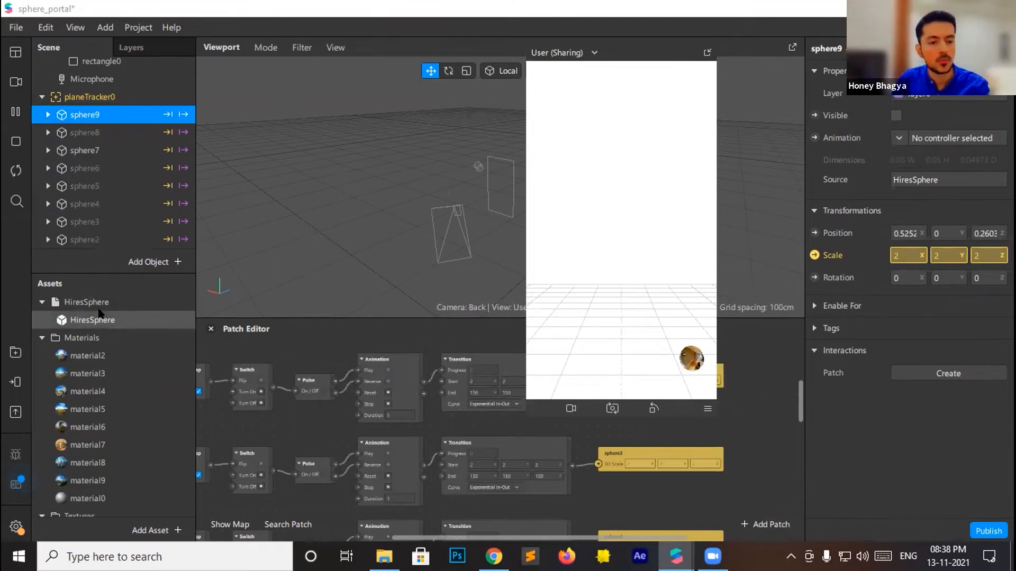
# View the Hires Sphere Primitive in the AR Library's 3D Shapes collection and close the library
pyautogui.click(8, 352)
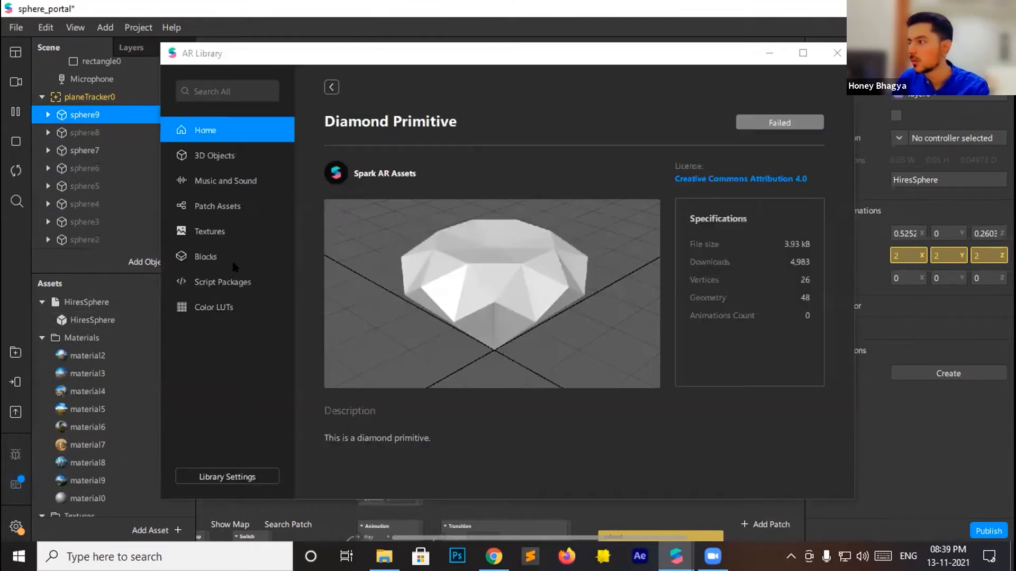
pyautogui.click(331, 87)
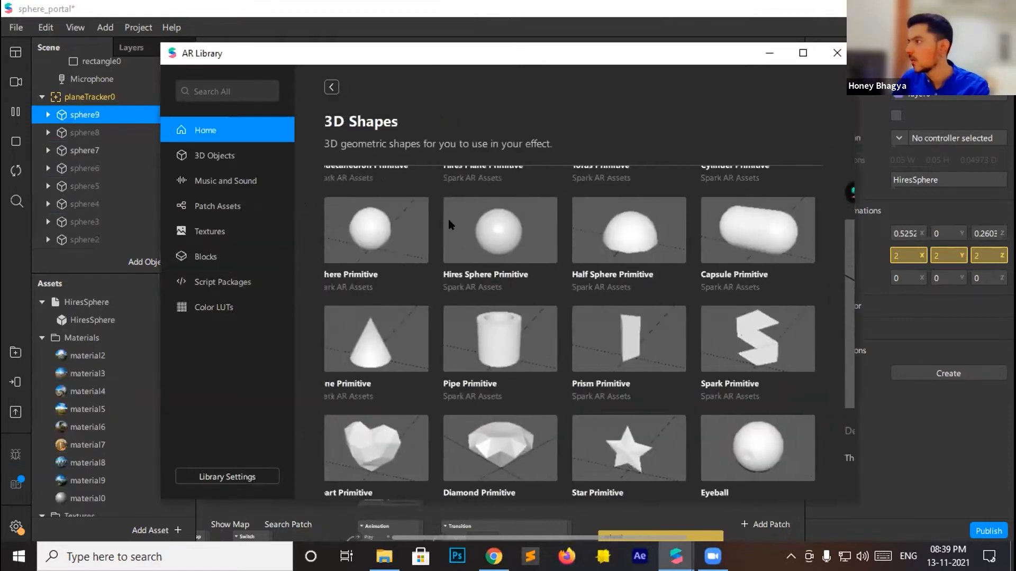
pyautogui.click(481, 235)
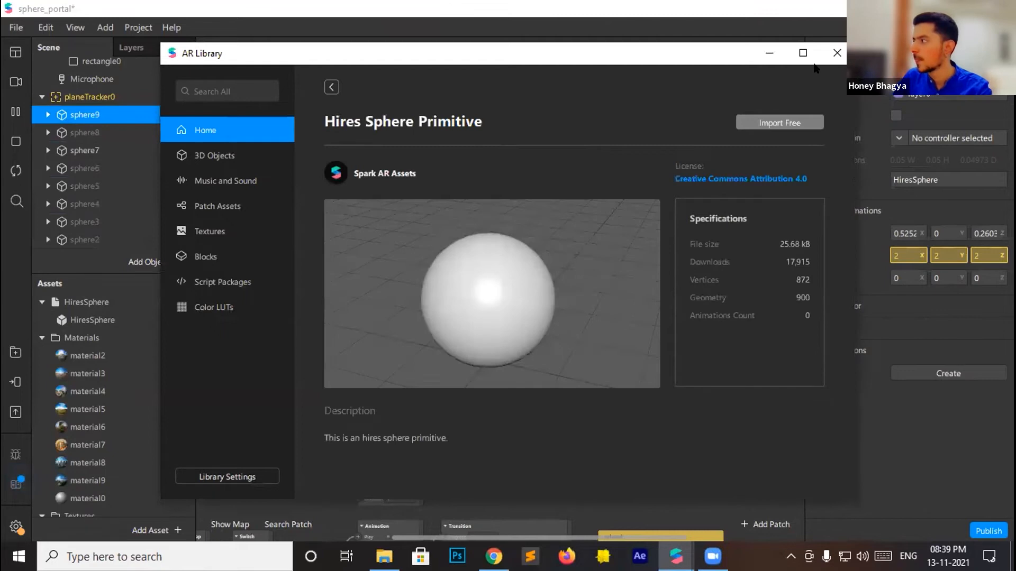
pyautogui.click(692, 62)
pyautogui.scroll(-1, 62, 358)
pyautogui.scroll(1, 62, 358)
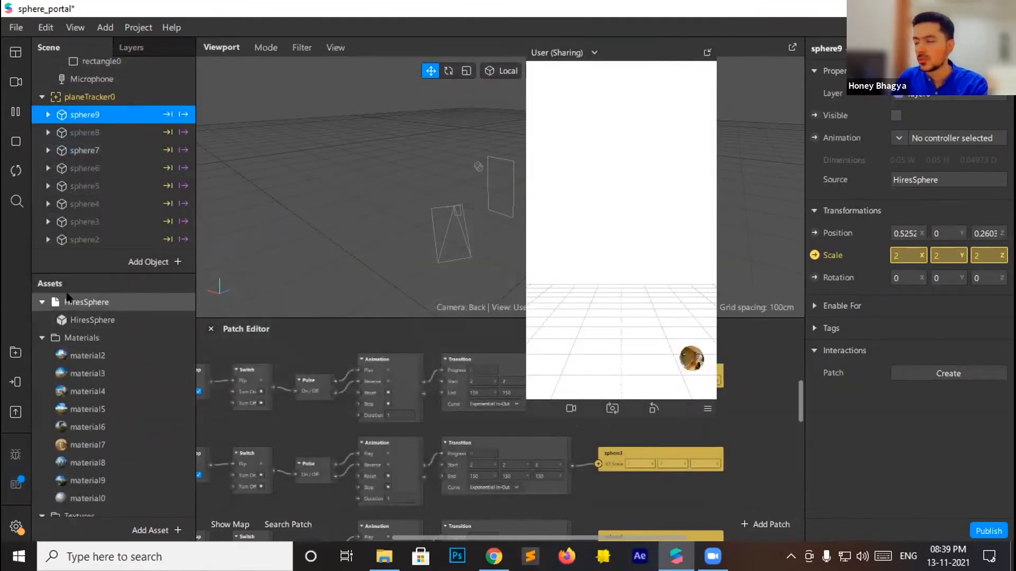
# Inspect the properties of sphere7 and sphere6 under planeTracker0, including sphere7's Tags section
pyautogui.scroll(2, 85, 136)
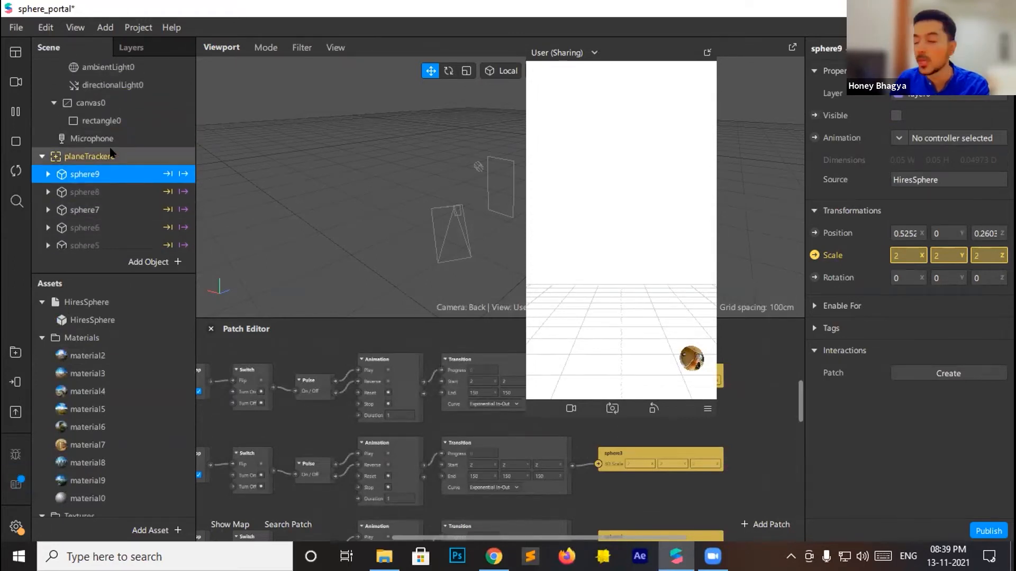
pyautogui.click(85, 355)
pyautogui.click(88, 209)
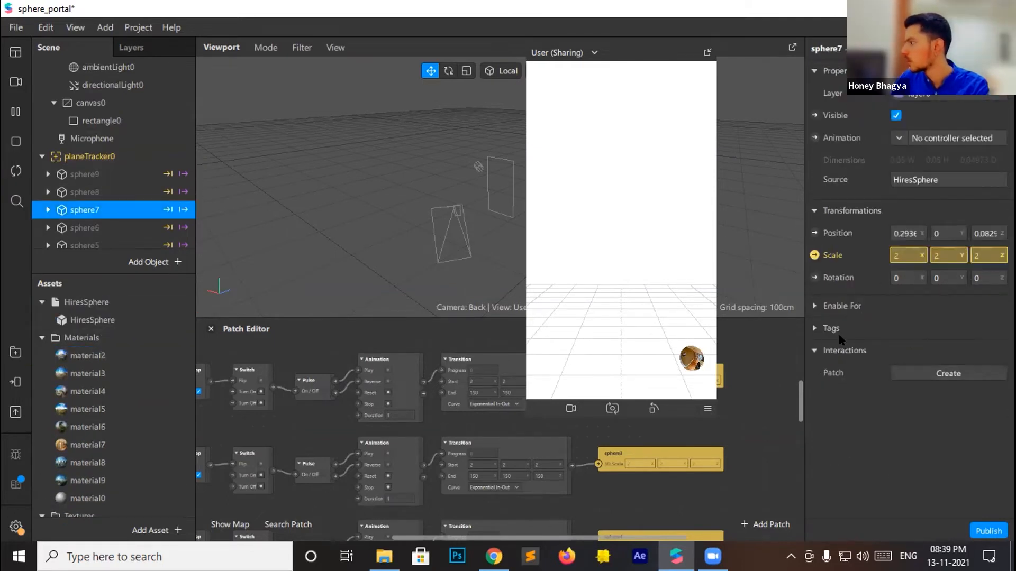
pyautogui.click(814, 328)
pyautogui.click(814, 328)
pyautogui.click(106, 227)
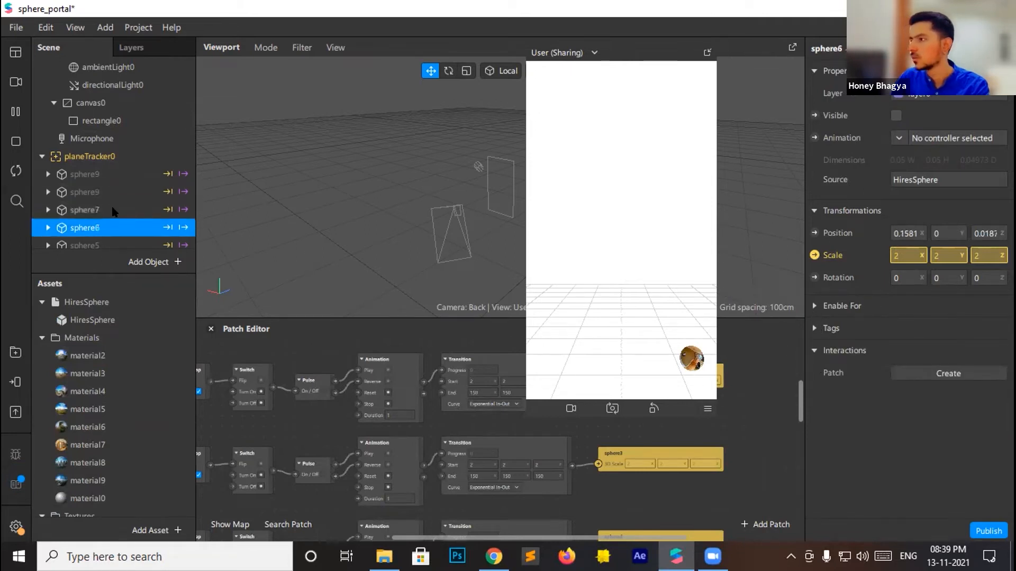
pyautogui.click(79, 209)
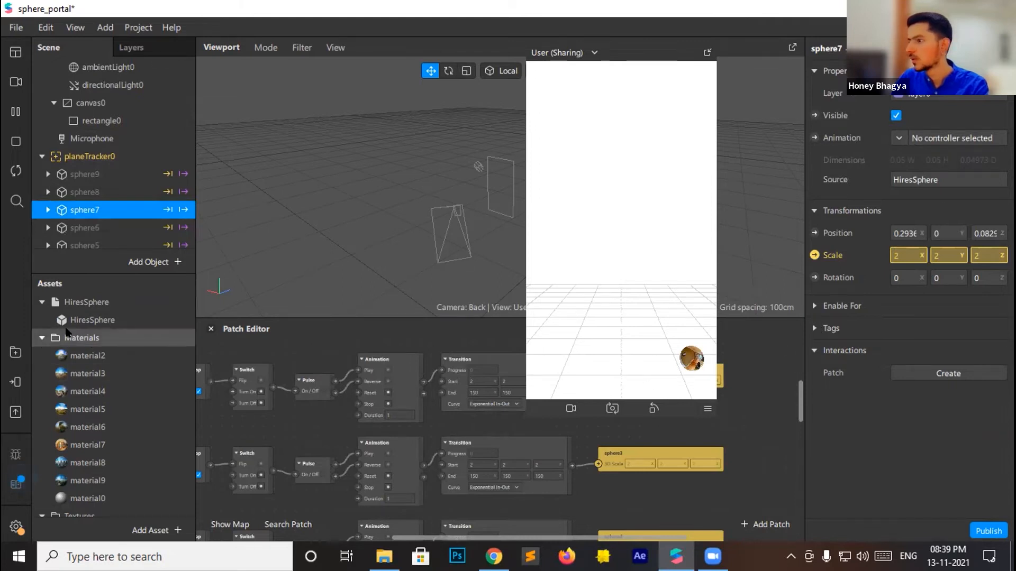
# Try the Alpha blend mode on material7 and set it back to Replace
pyautogui.scroll(-3, 79, 370)
pyautogui.scroll(3, 90, 391)
pyautogui.scroll(-1, 111, 415)
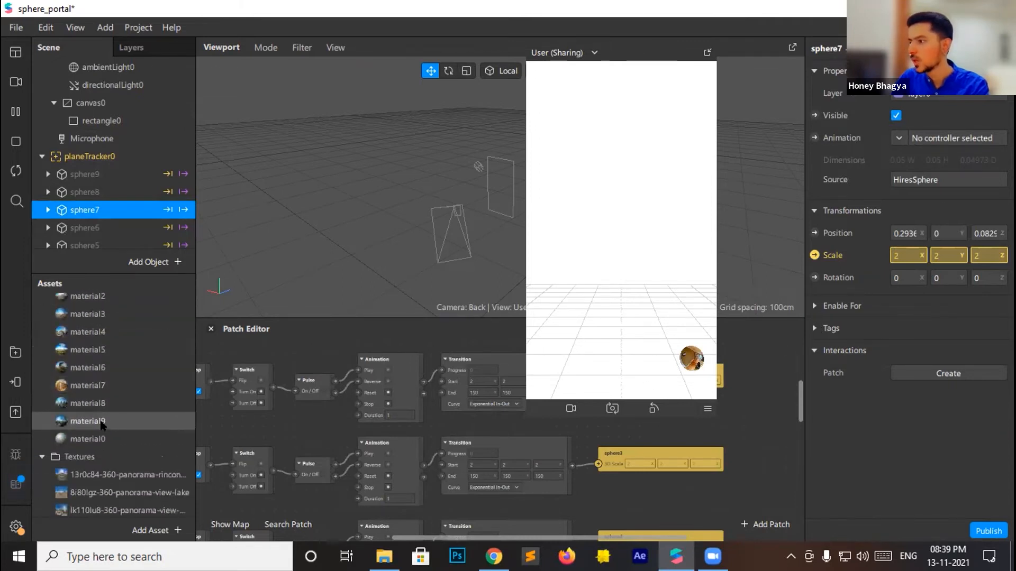
pyautogui.click(116, 381)
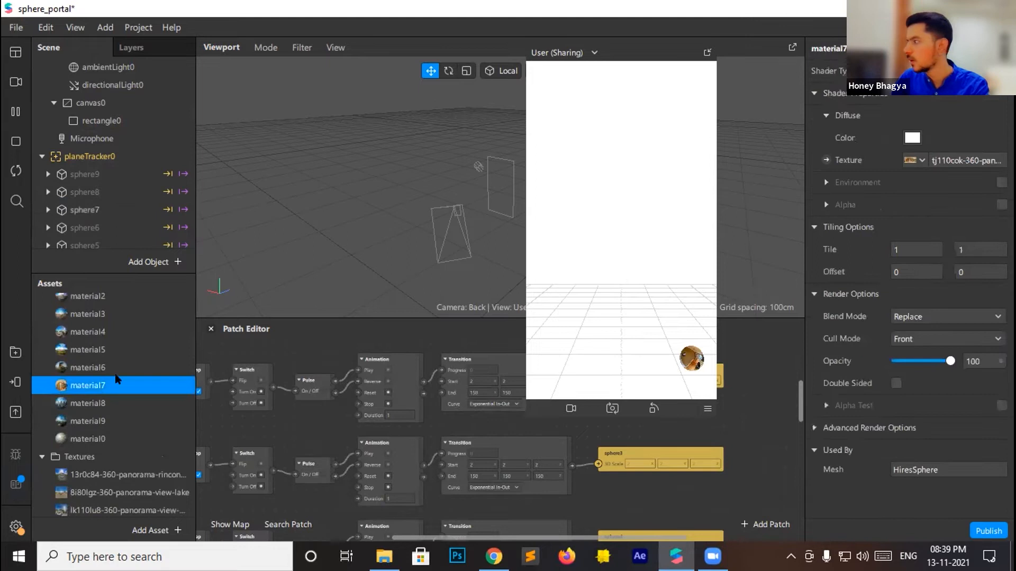
pyautogui.click(911, 317)
pyautogui.click(919, 348)
pyautogui.click(925, 318)
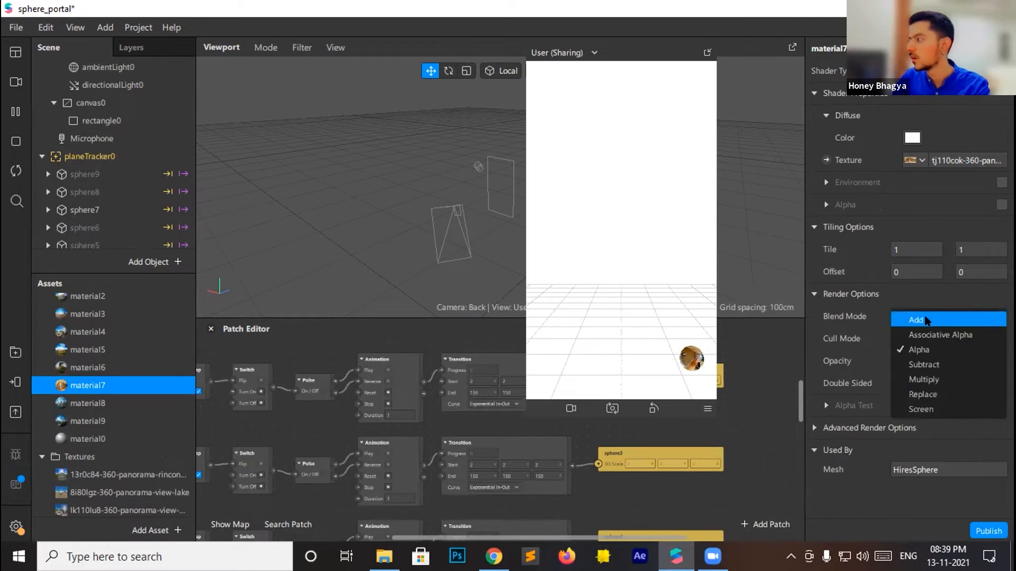
pyautogui.click(921, 394)
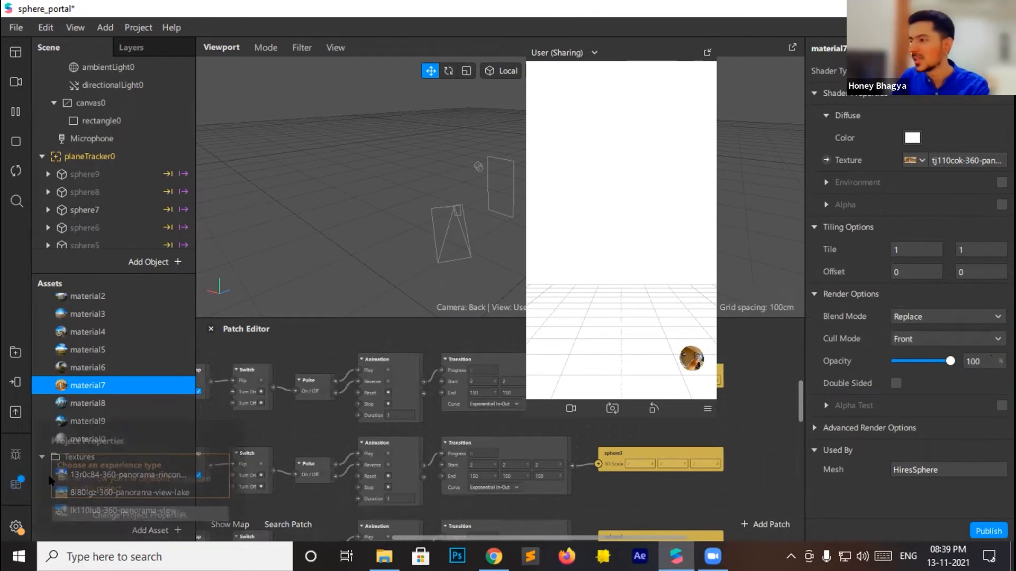
# Browse the 360 panorama images in the Textures folder and preview the first three
pyautogui.scroll(-5, 121, 412)
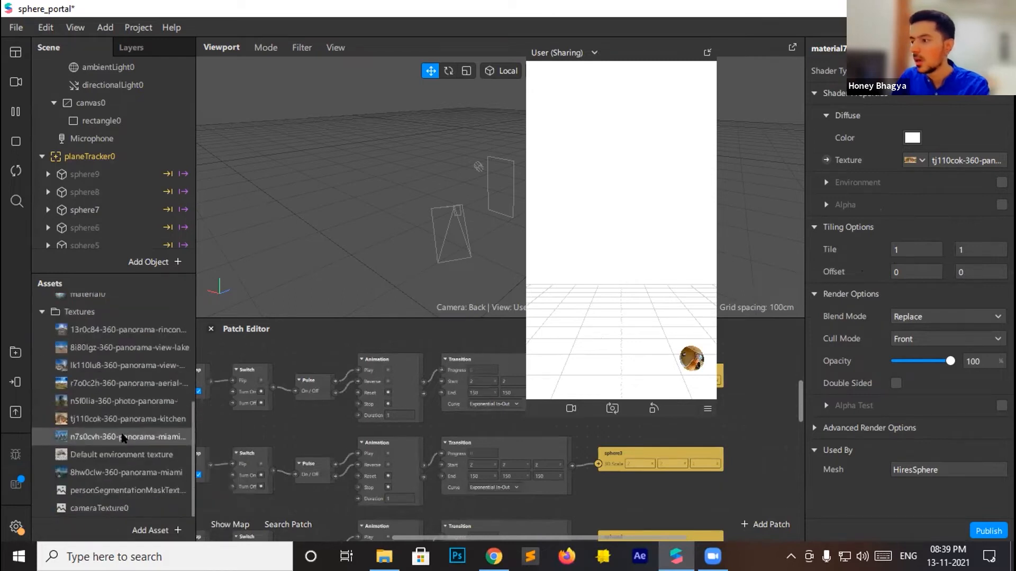
pyautogui.scroll(3, 106, 423)
pyautogui.click(79, 401)
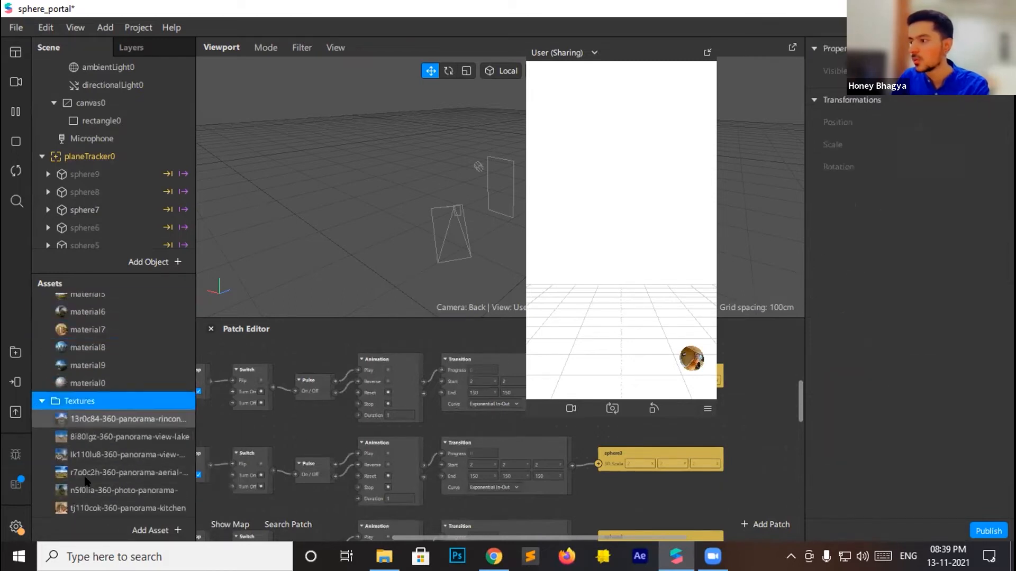
pyautogui.click(98, 435)
pyautogui.press('Up')
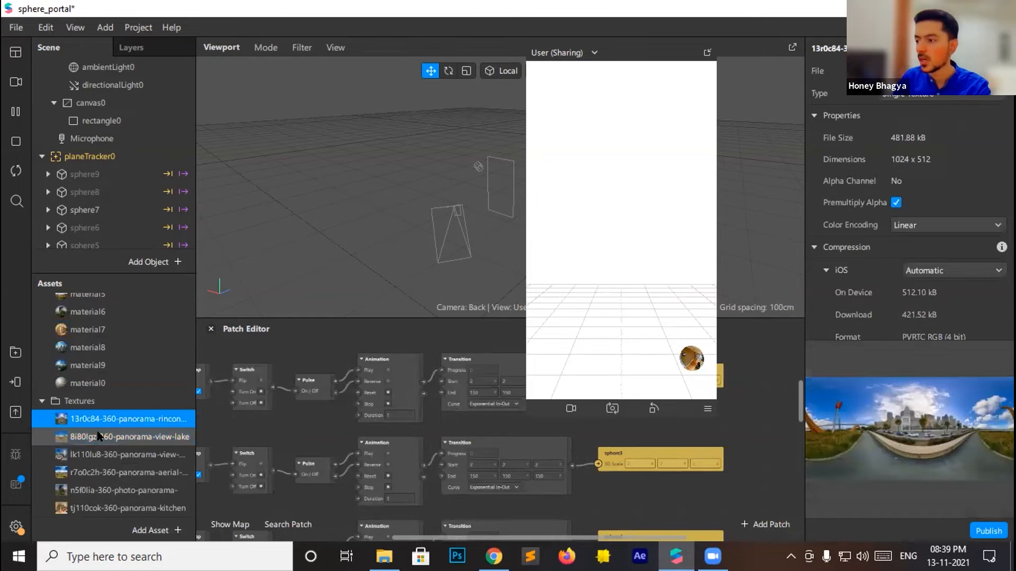
pyautogui.press('Down')
pyautogui.press('Down')
# Check the Textures category in the AR Library, close the library and collapse the project's Textures folder
pyautogui.click(15, 352)
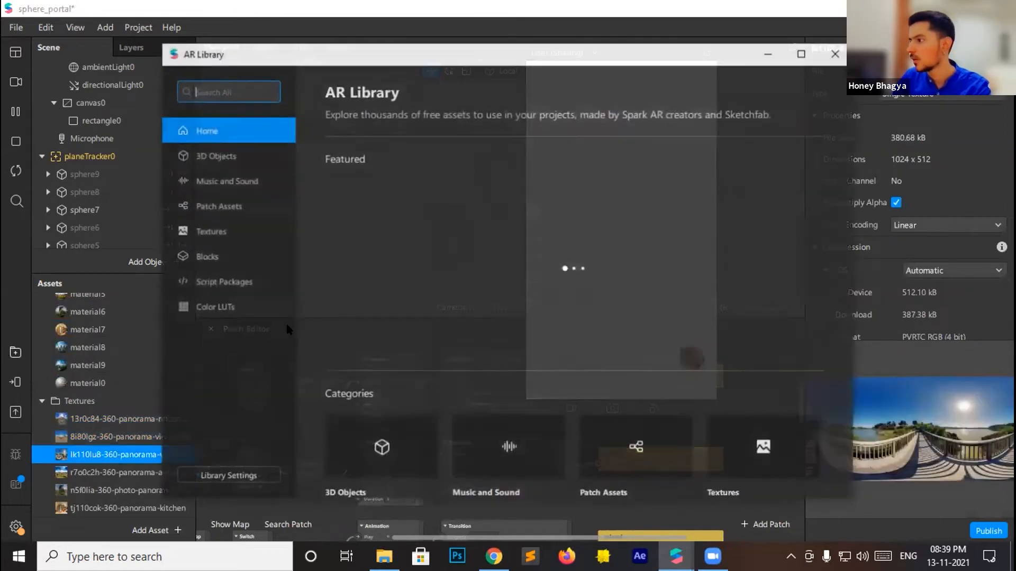
pyautogui.click(210, 232)
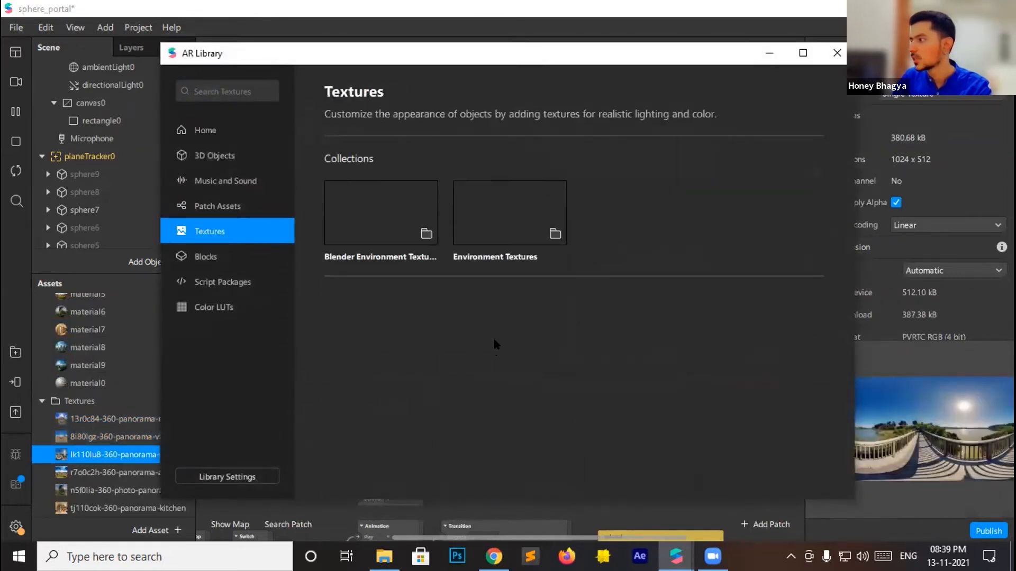
pyautogui.click(837, 53)
pyautogui.click(40, 399)
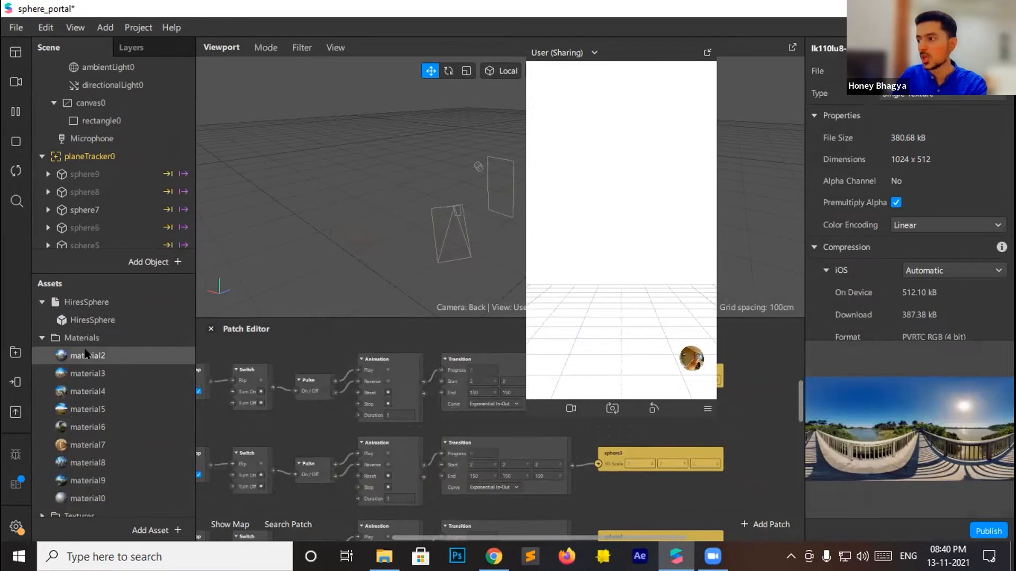
# Select sphere7 in the scene, highlight the whole sphere2 patch chain, and move the simulator off the patches
pyautogui.click(84, 209)
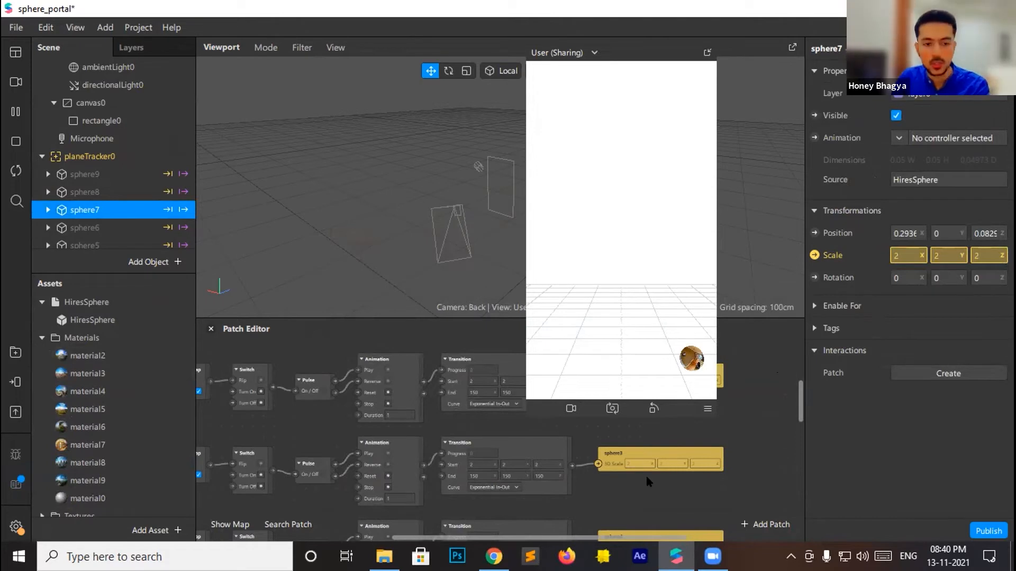
pyautogui.scroll(2, 646, 474)
pyautogui.hscroll(-3, 496, 532)
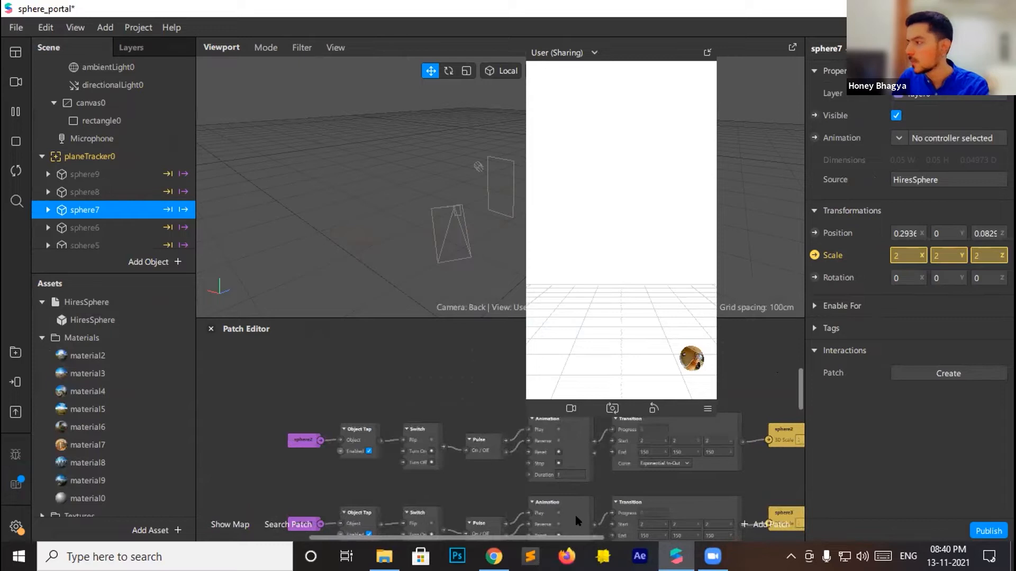
pyautogui.scroll(1, 328, 455)
pyautogui.moveTo(294, 412); pyautogui.dragTo(778, 521)
pyautogui.moveTo(694, 457); pyautogui.dragTo(537, 413)
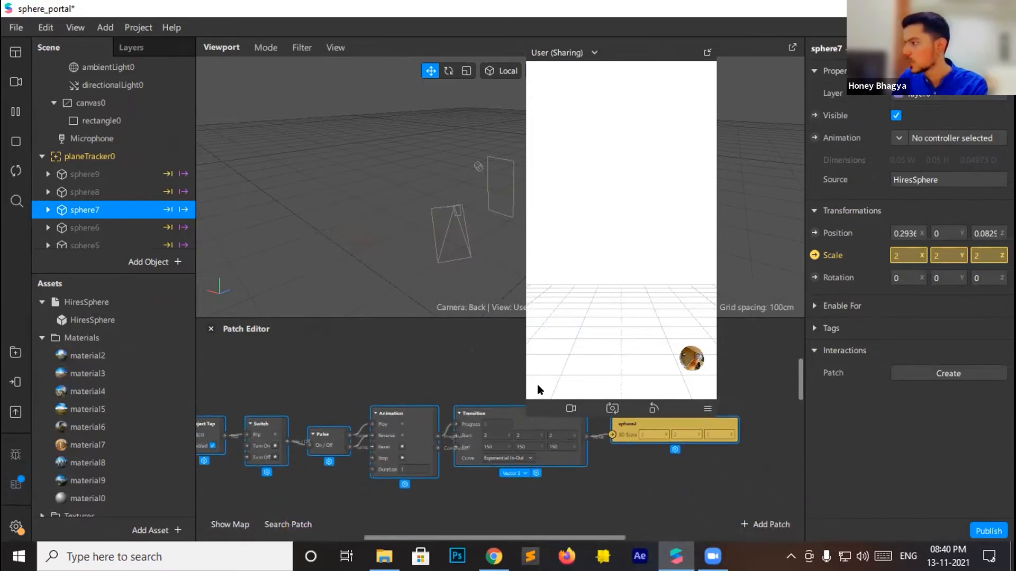
pyautogui.moveTo(636, 55); pyautogui.dragTo(701, 57)
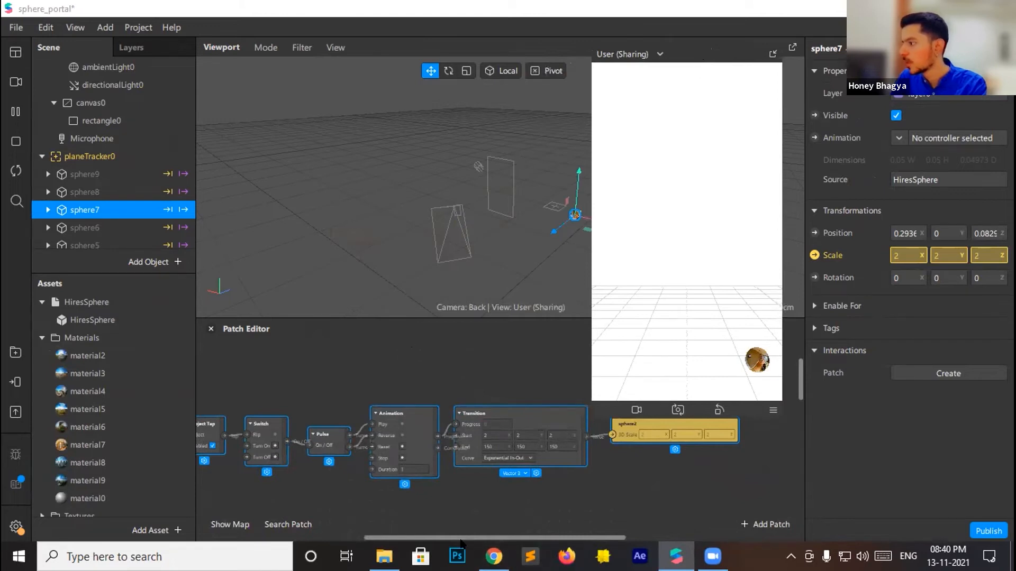
# Examine how the sphere2 and sphere7 patches start their Object Tap chains, and view all the chains together
pyautogui.click(299, 466)
pyautogui.hscroll(-6, 300, 466)
pyautogui.keyDown('ctrl'); pyautogui.scroll(3, 312, 438); pyautogui.keyUp('ctrl')
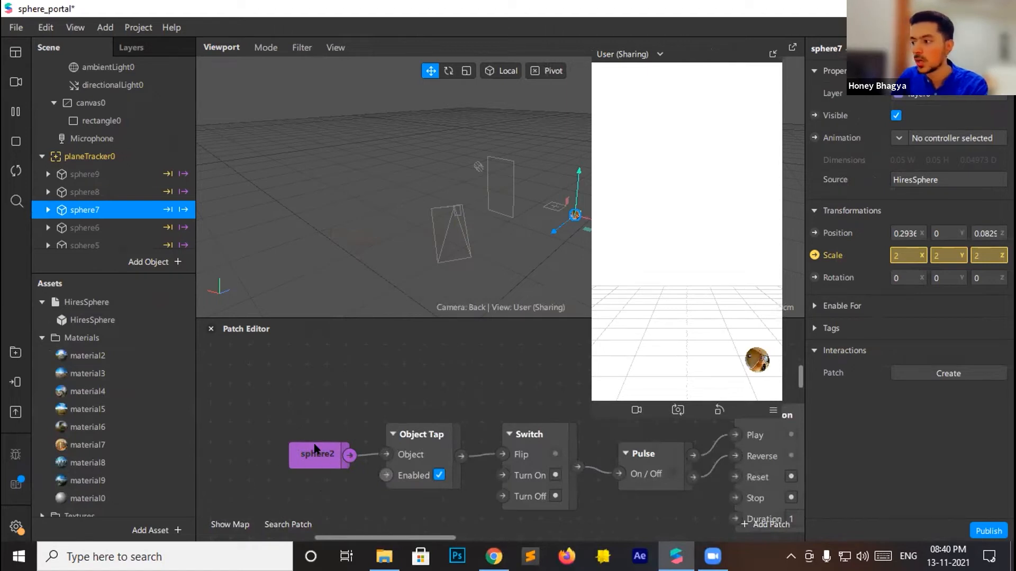
pyautogui.scroll(-2, 75, 204)
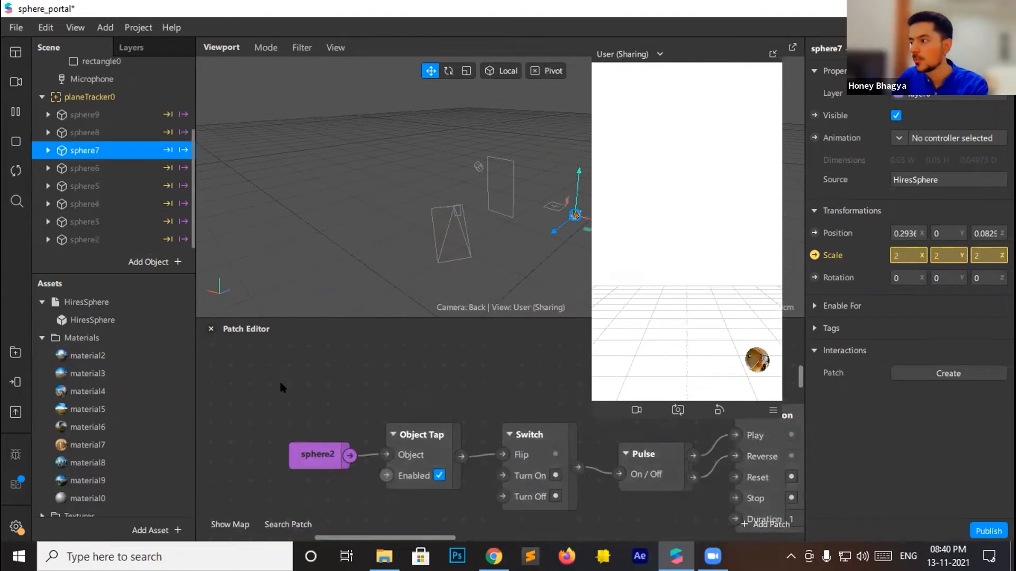
pyautogui.hscroll(-5, 472, 413)
pyautogui.scroll(-4, 472, 412)
pyautogui.moveTo(383, 540); pyautogui.dragTo(443, 539)
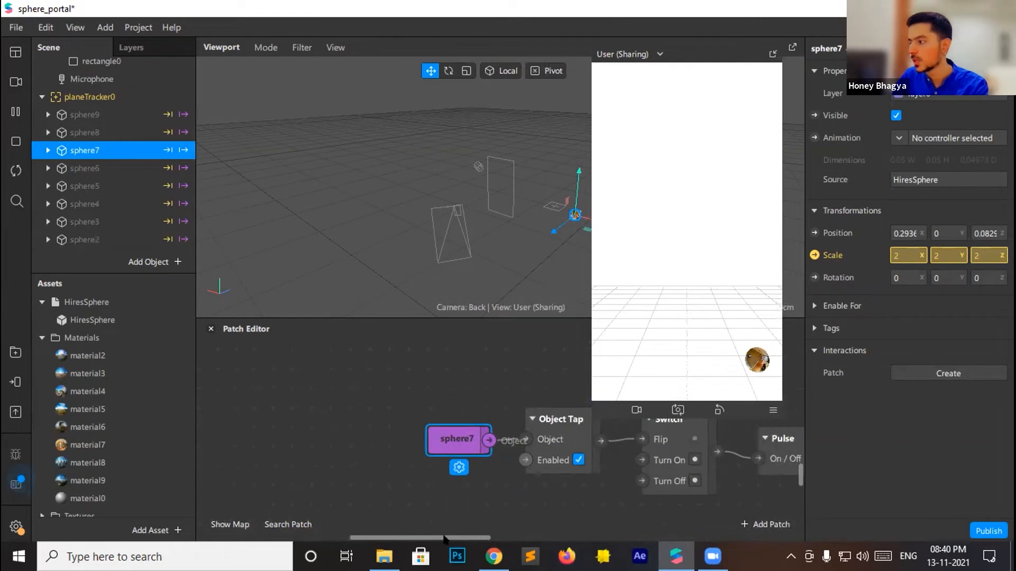
pyautogui.hscroll(3, 484, 455)
pyautogui.keyDown('ctrl'); pyautogui.scroll(-5, 484, 455); pyautogui.keyUp('ctrl')
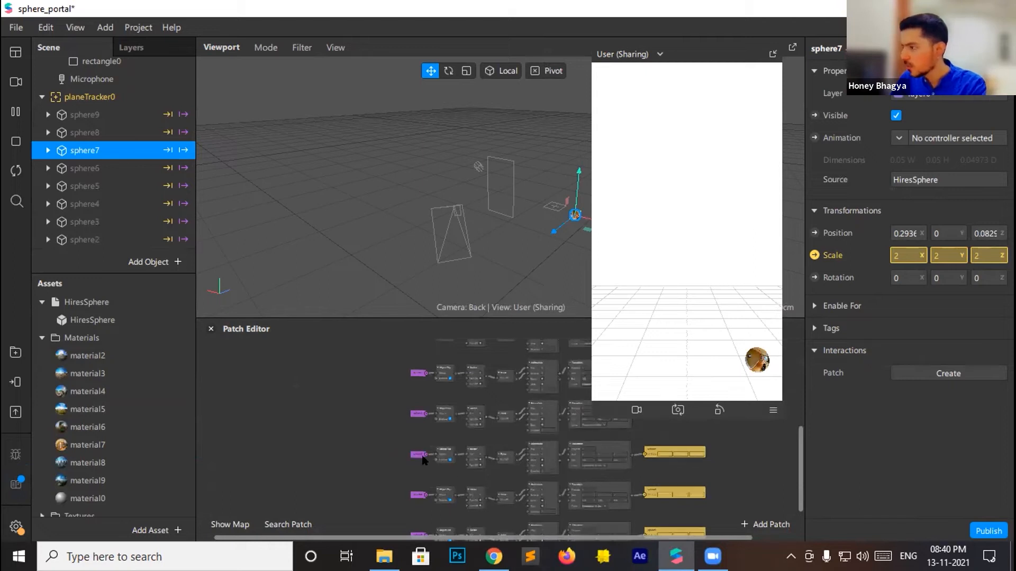
pyautogui.moveTo(693, 475); pyautogui.dragTo(532, 368)
pyautogui.press('Delete')
pyautogui.hotkey('ctrl', 'z')
# Select the patch chains of sphere2, sphere3, sphere5 and sphere9 around the sphere7 chain and delete them
pyautogui.moveTo(333, 404); pyautogui.dragTo(773, 537)
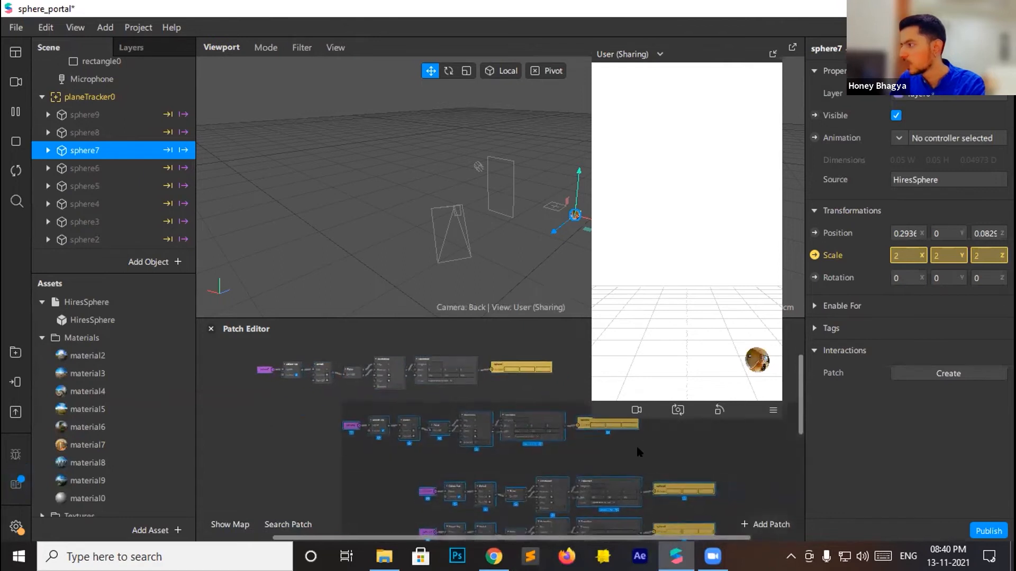
pyautogui.press('Delete')
# Delete the sphere7 object patch, add a new one from the scene, and connect it to the Object Tap's Object input
pyautogui.scroll(5, 322, 403)
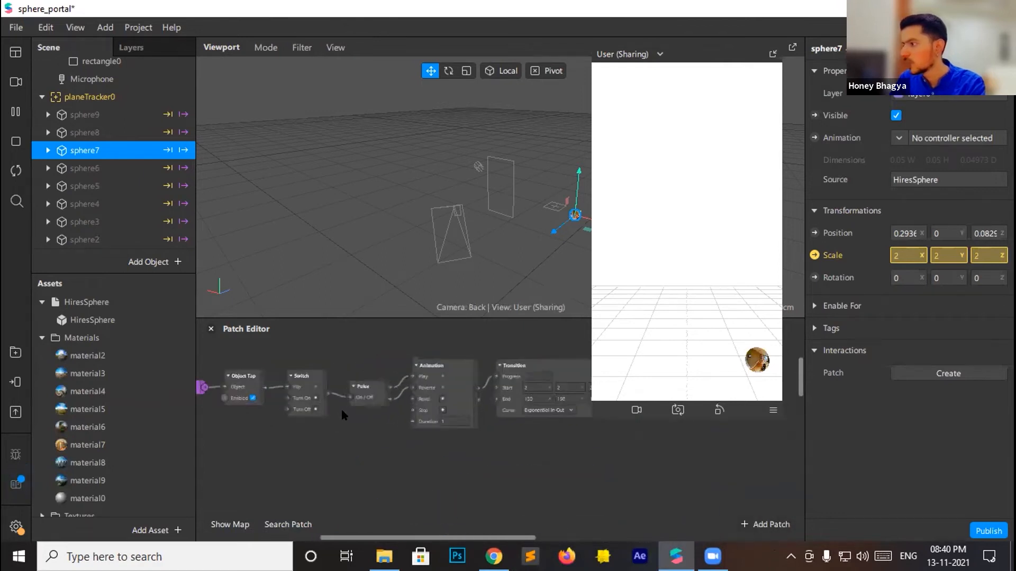
pyautogui.moveTo(428, 538); pyautogui.dragTo(370, 537)
pyautogui.scroll(4, 385, 404)
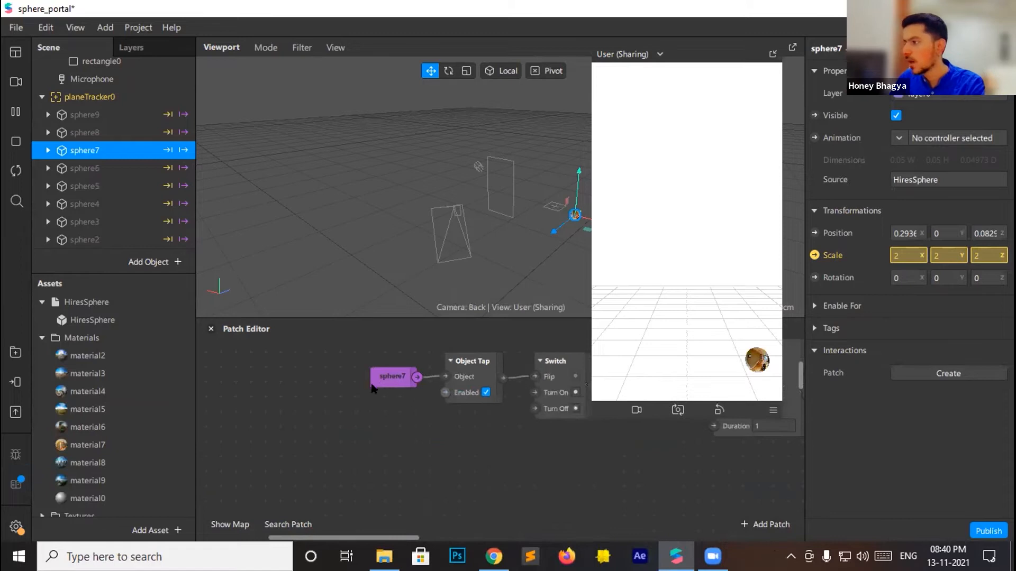
pyautogui.click(389, 378)
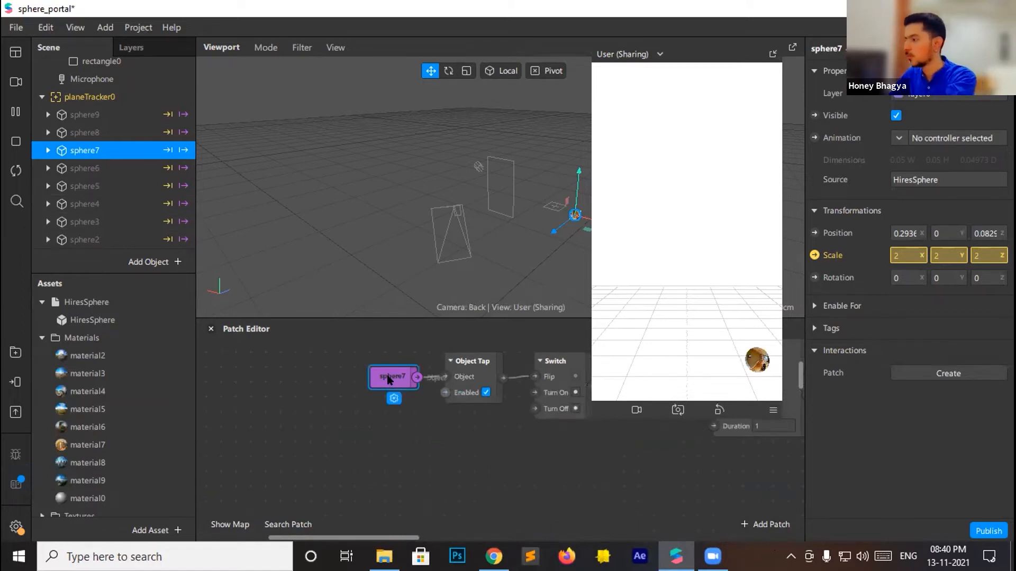
pyautogui.press('Delete')
pyautogui.moveTo(91, 152); pyautogui.dragTo(306, 411)
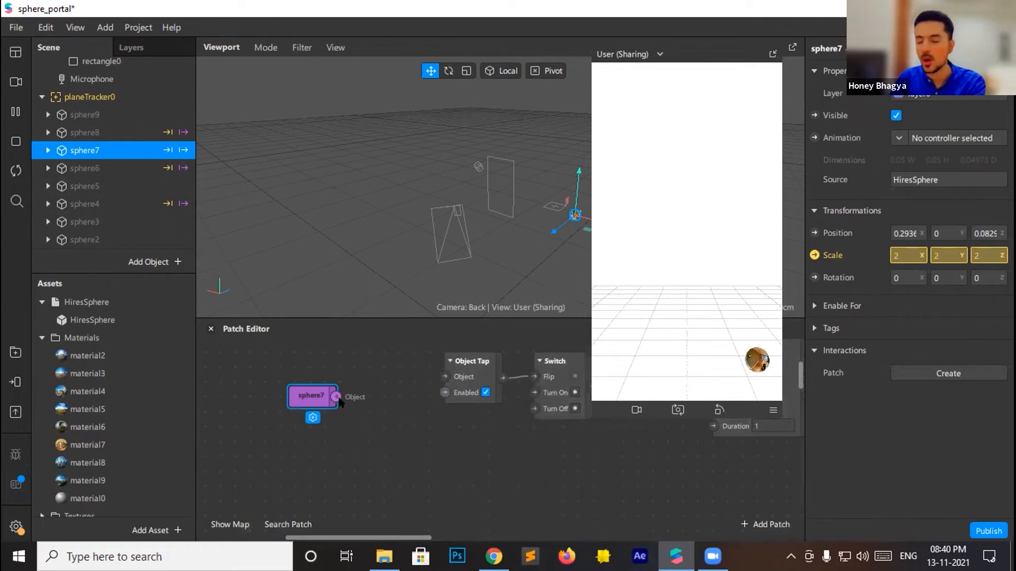
pyautogui.moveTo(337, 396); pyautogui.dragTo(445, 377)
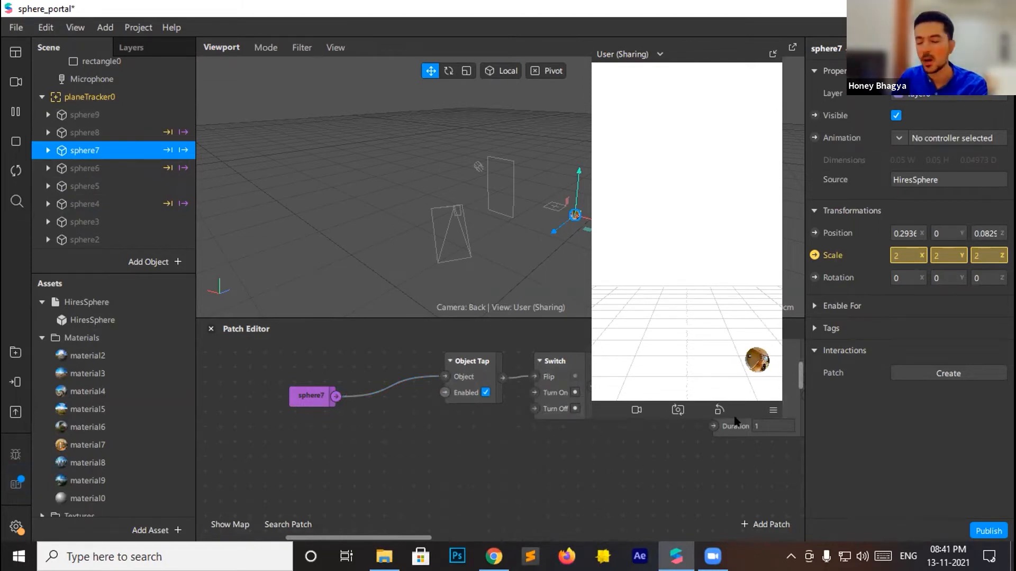
# Disconnect the Transition from the sphere7 3D Scale patch, move the simulator aside, and reconnect the Transition output to 3D Scale
pyautogui.moveTo(339, 538); pyautogui.dragTo(414, 530)
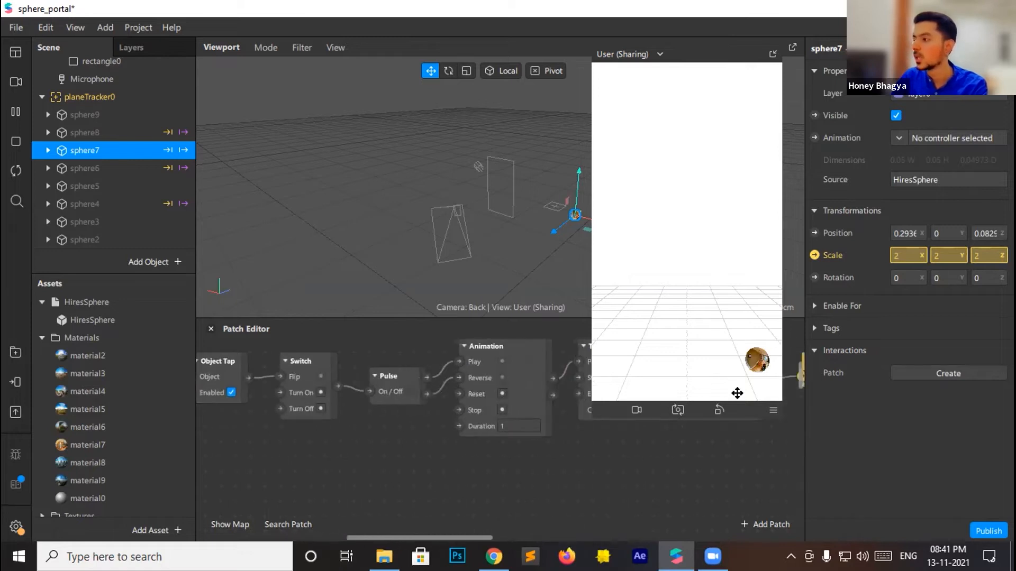
pyautogui.scroll(2, 354, 390)
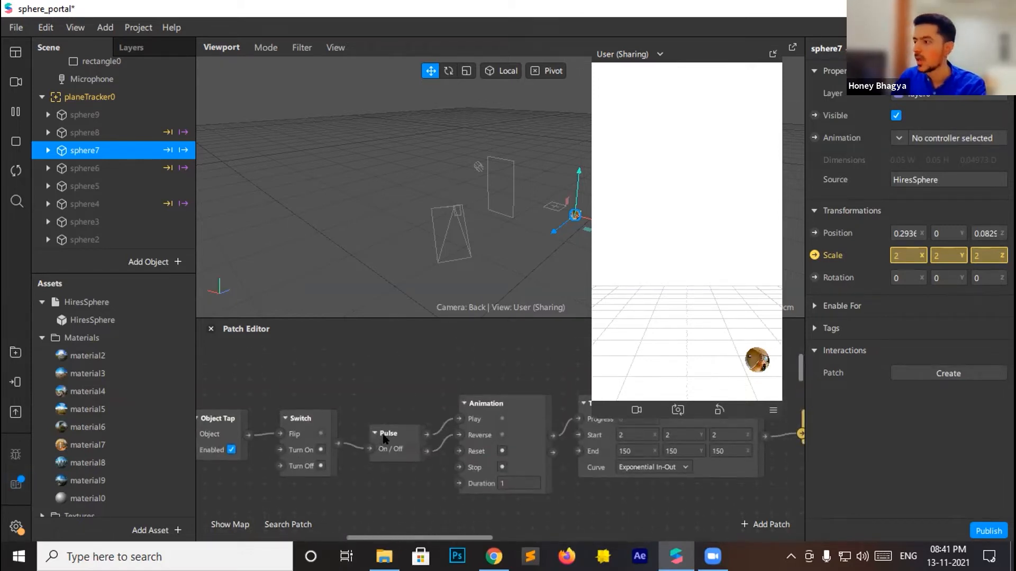
pyautogui.moveTo(408, 539); pyautogui.dragTo(463, 539)
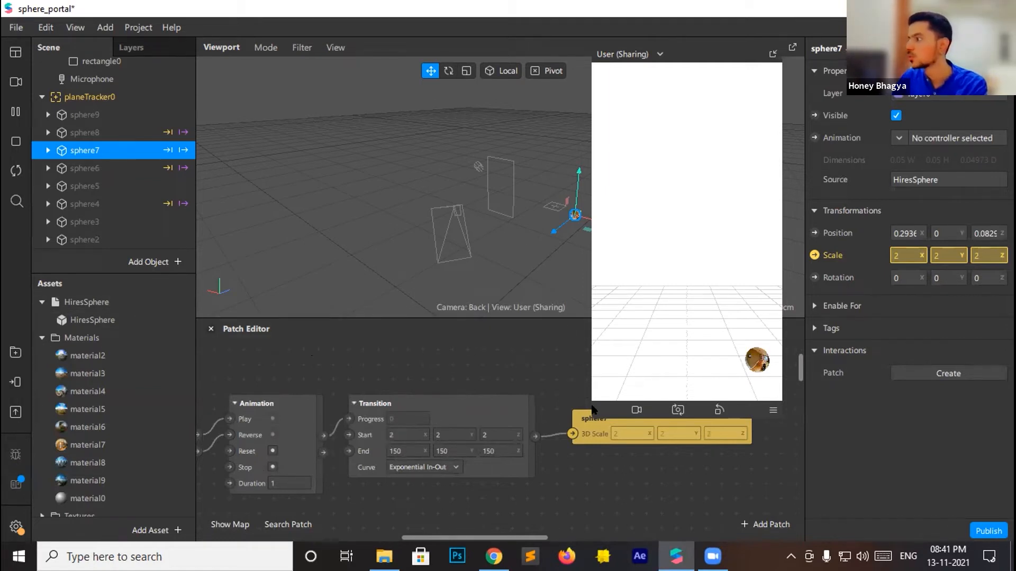
pyautogui.moveTo(608, 418); pyautogui.dragTo(519, 423)
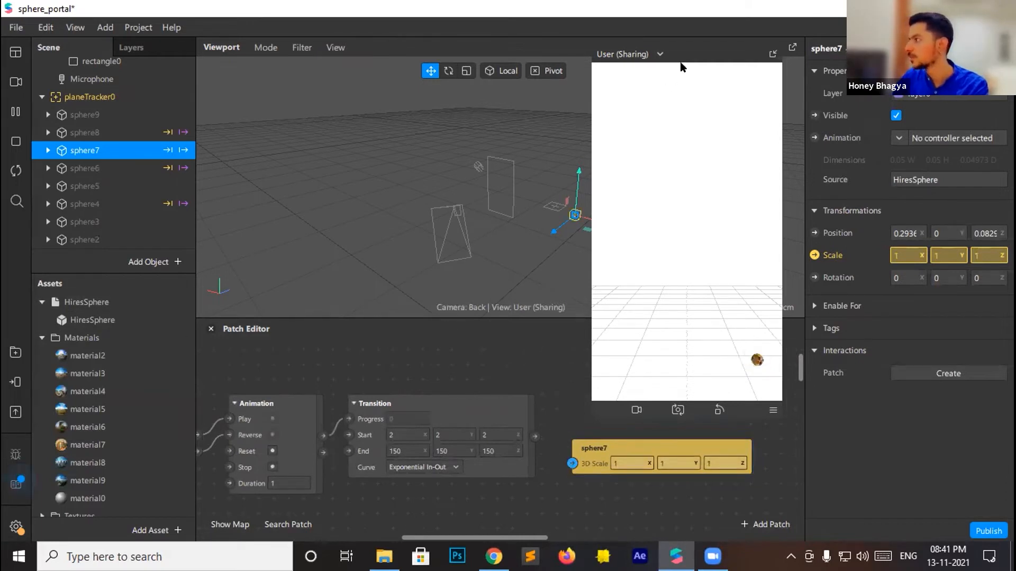
pyautogui.moveTo(680, 66); pyautogui.dragTo(641, 69)
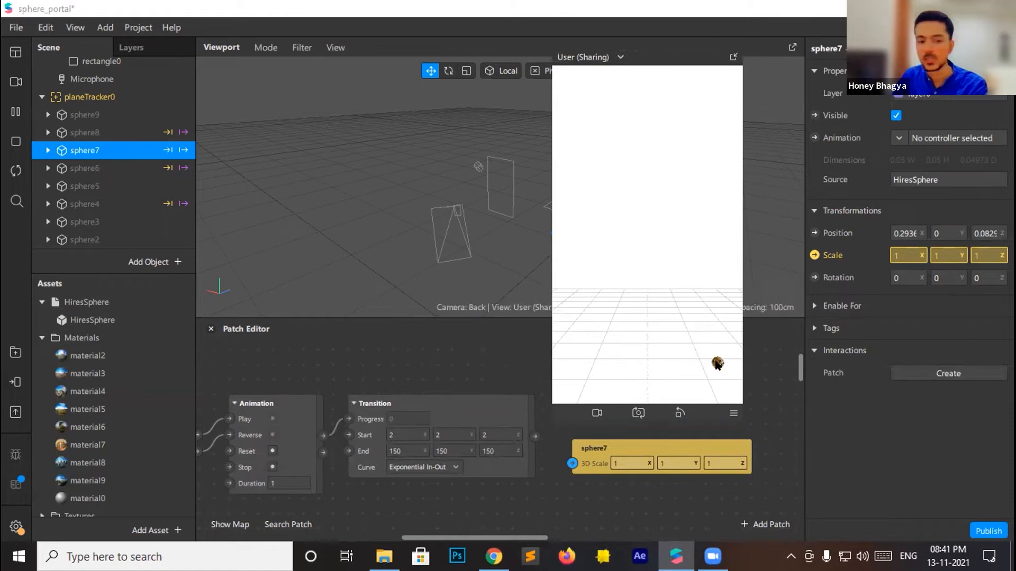
pyautogui.moveTo(534, 437); pyautogui.dragTo(573, 463)
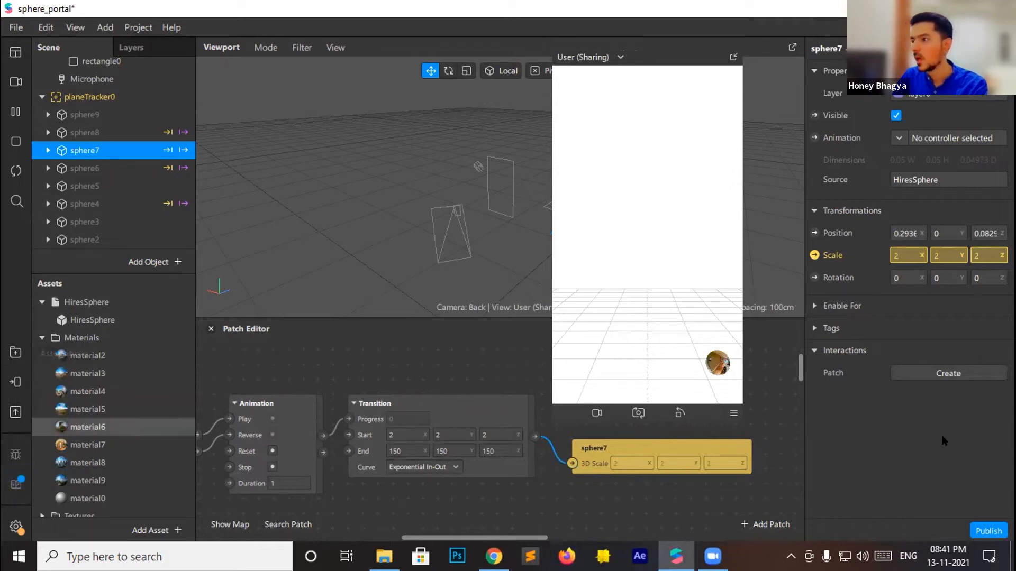
# Test the sphere7 tap-to-scale interaction by tapping the sphere in the simulator to enlarge and shrink it
pyautogui.click(733, 413)
pyautogui.click(766, 418)
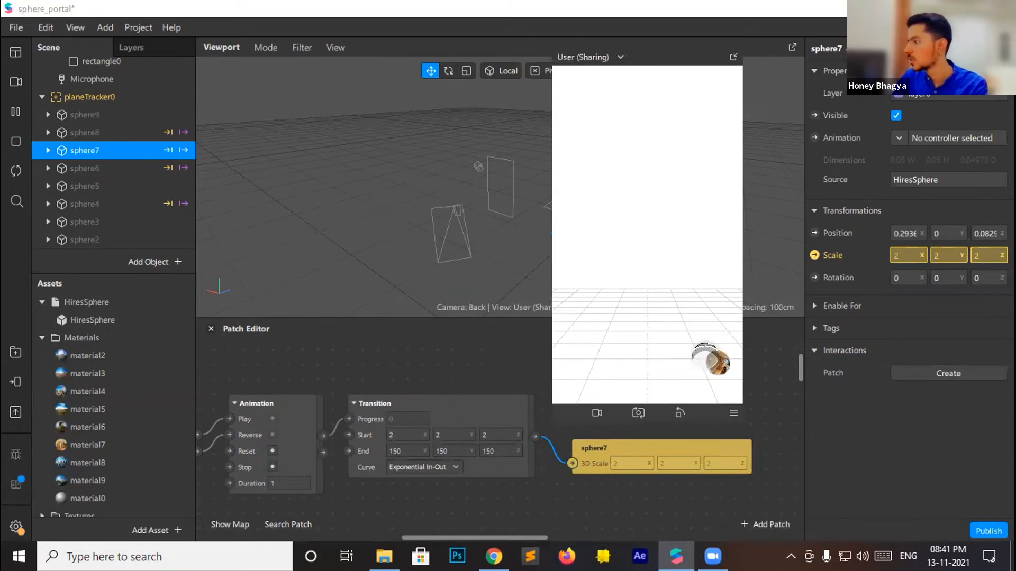
pyautogui.click(715, 363)
pyautogui.click(650, 298)
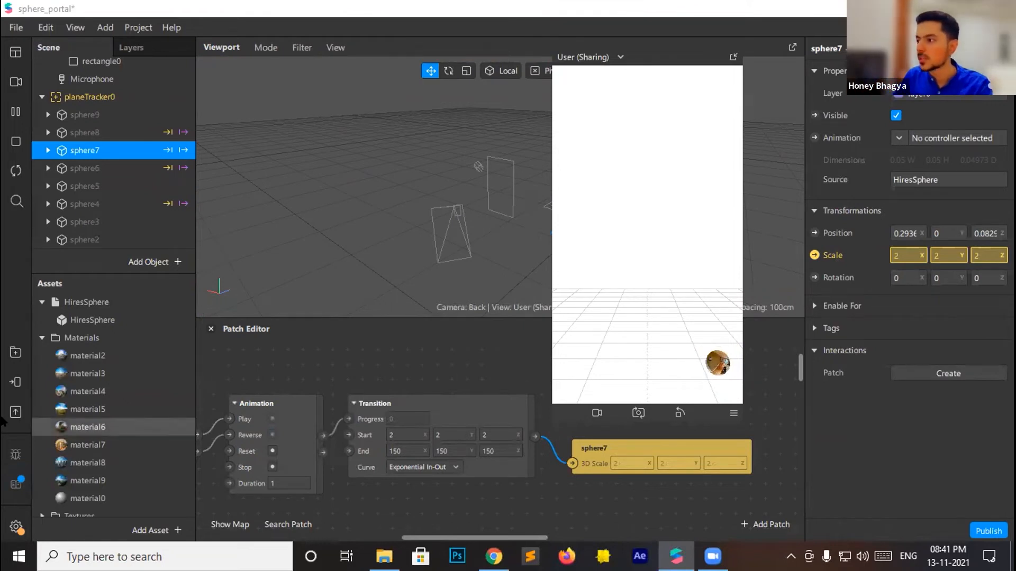
pyautogui.scroll(-1, 137, 347)
pyautogui.scroll(1, 140, 351)
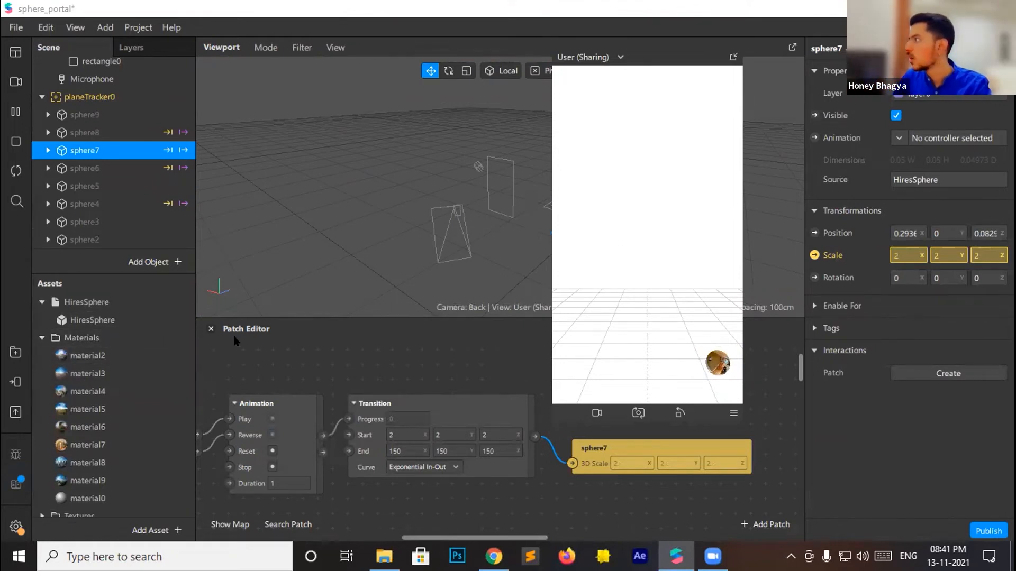
# Close sphere_portal without saving its changes and open the Plant Test project from sparkAR_plant_world_effect-master in the #2 plant folder
pyautogui.hotkey('alt', 'F4')
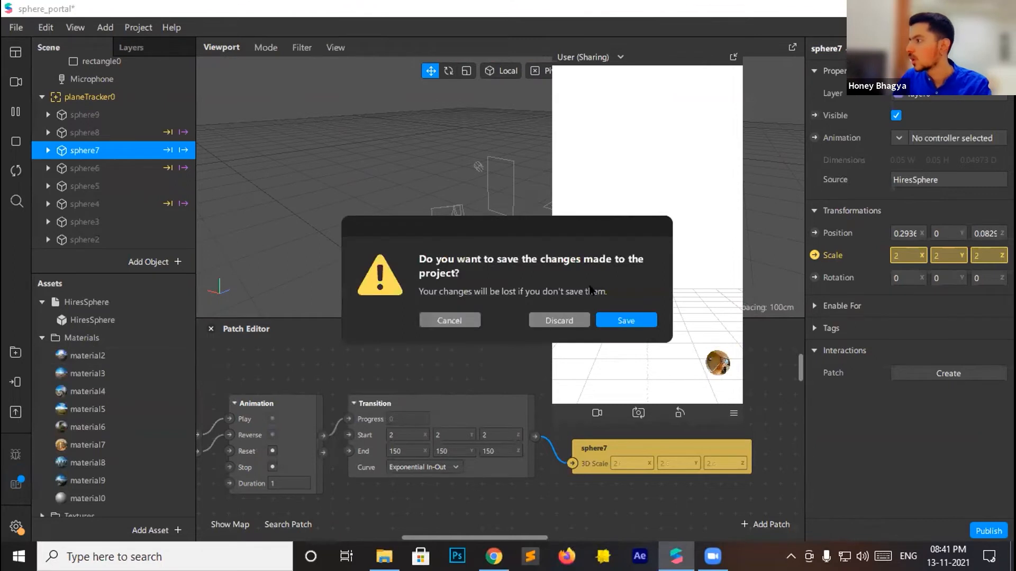
pyautogui.click(559, 321)
pyautogui.click(162, 331)
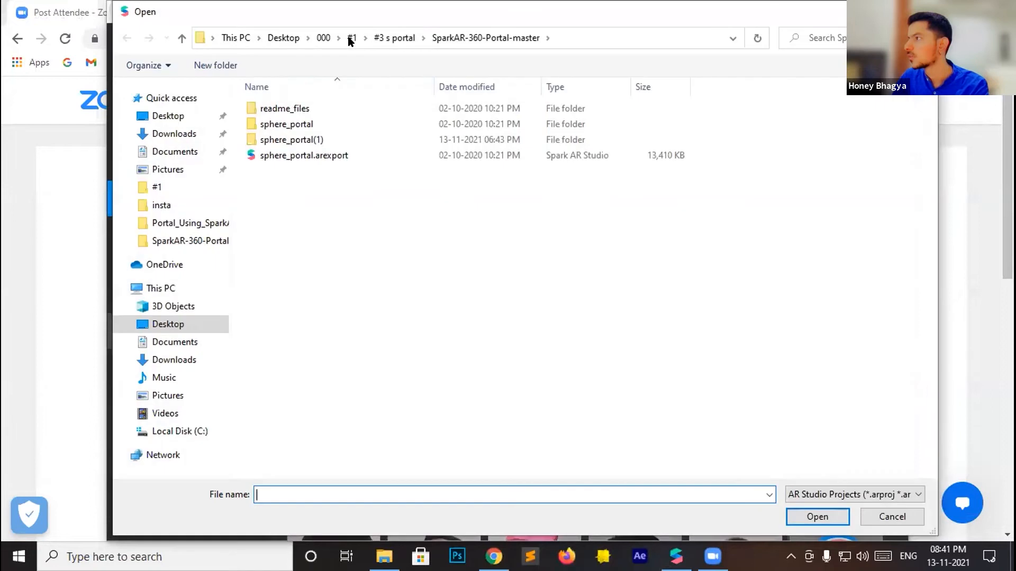
pyautogui.click(352, 38)
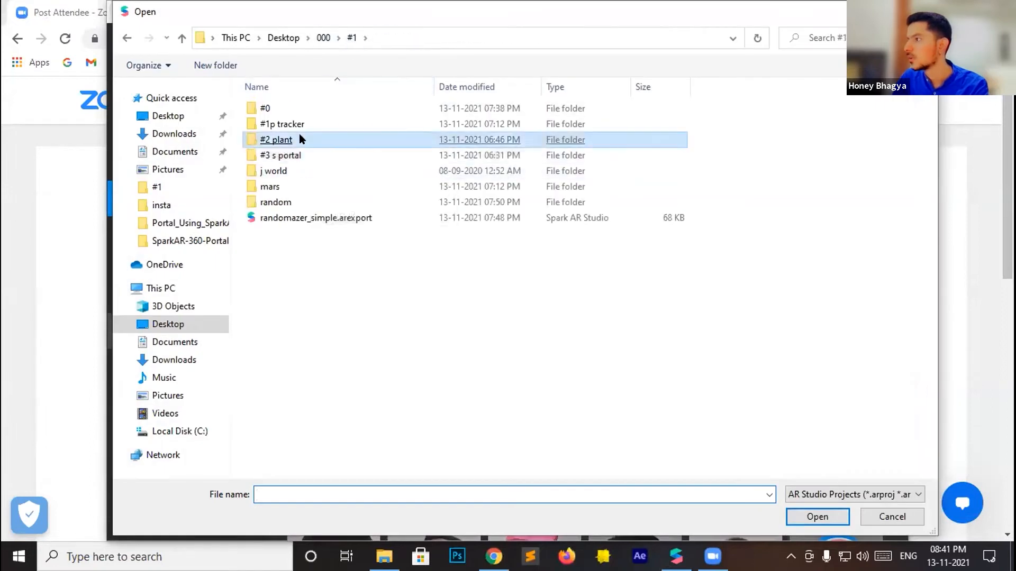
pyautogui.doubleClick(299, 139)
pyautogui.doubleClick(301, 108)
pyautogui.doubleClick(290, 188)
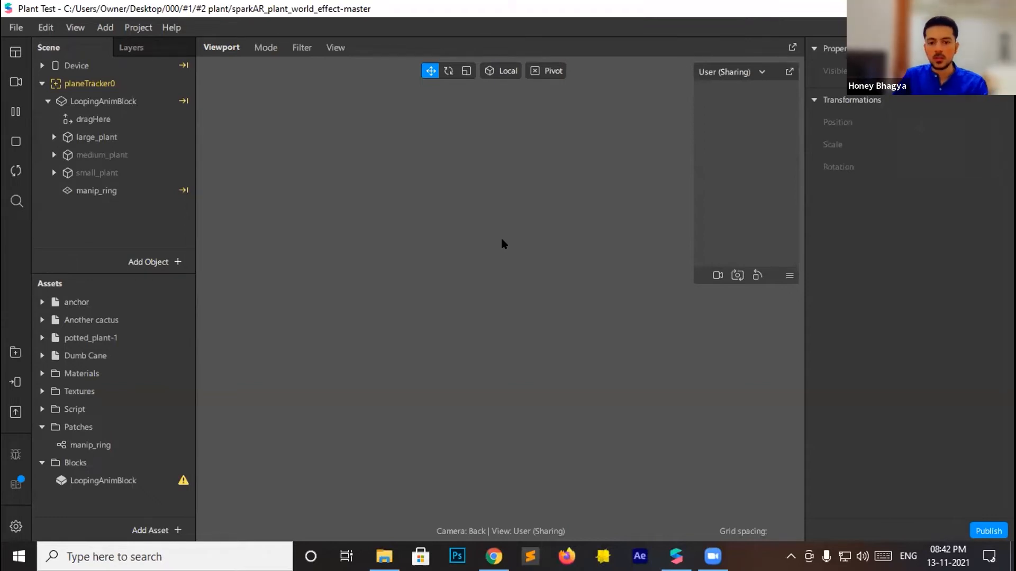
# Show the Patch Editor for the plant project and set the simulator to Simulate Touch
pyautogui.hotkey('ctrl', 'shift', 'p')
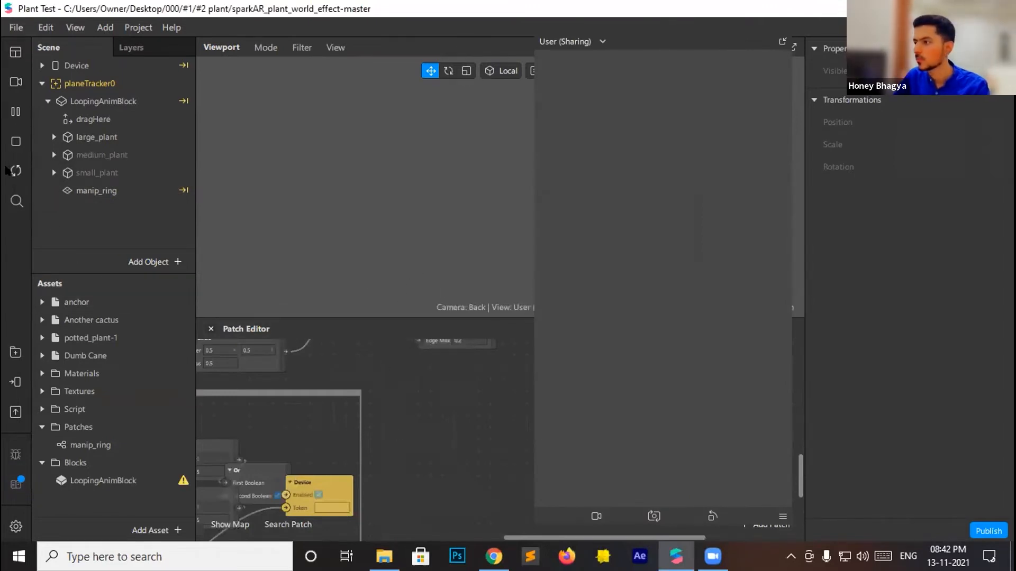
pyautogui.click(16, 82)
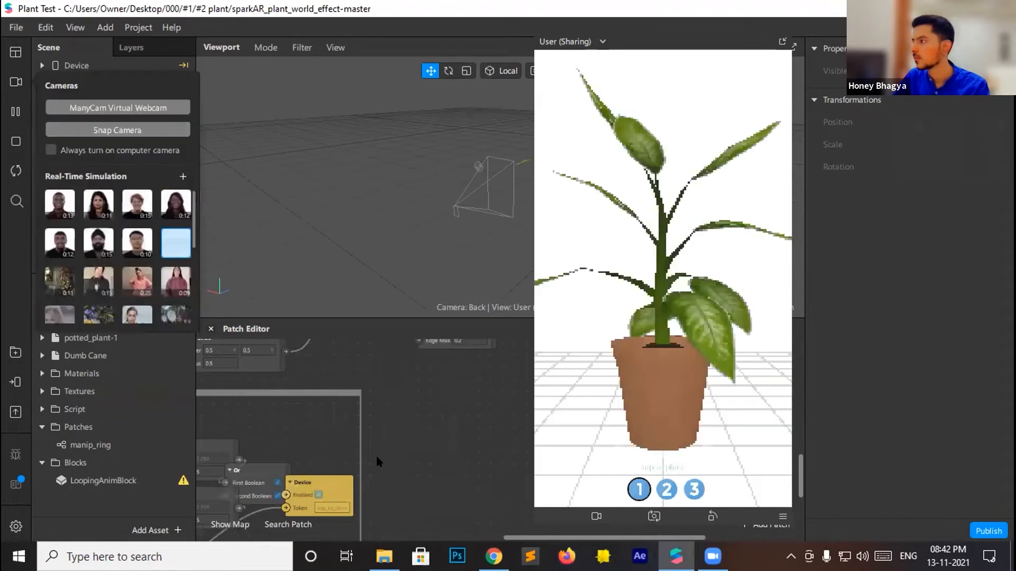
pyautogui.click(421, 421)
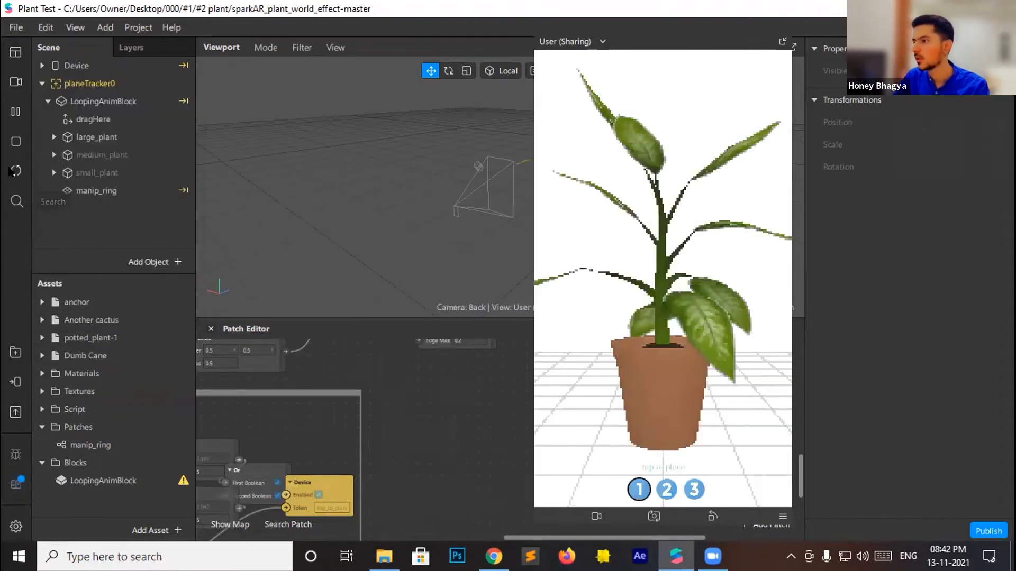
pyautogui.click(624, 397)
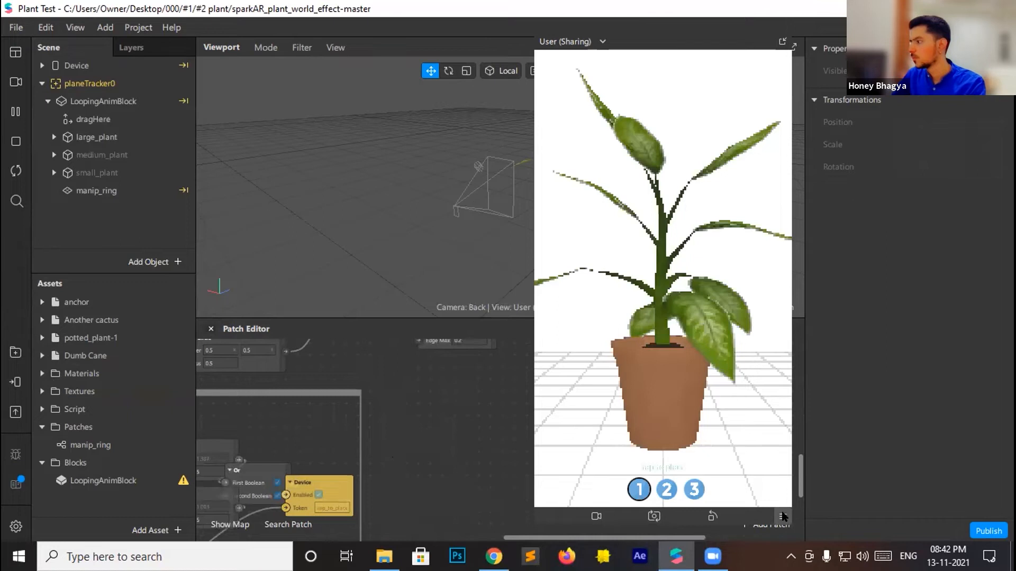
pyautogui.click(783, 516)
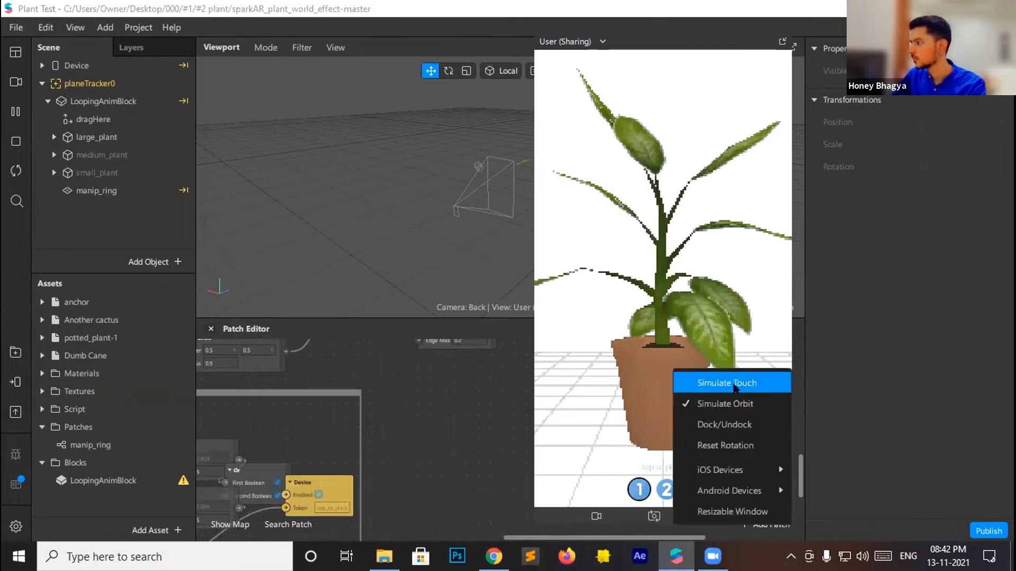
pyautogui.click(726, 383)
# Place and move the plant on the simulated plane, and switch it to picker options 2 and 3
pyautogui.keyDown('alt'); pyautogui.moveTo(620, 297); pyautogui.dragTo(671, 415); pyautogui.keyUp('alt')
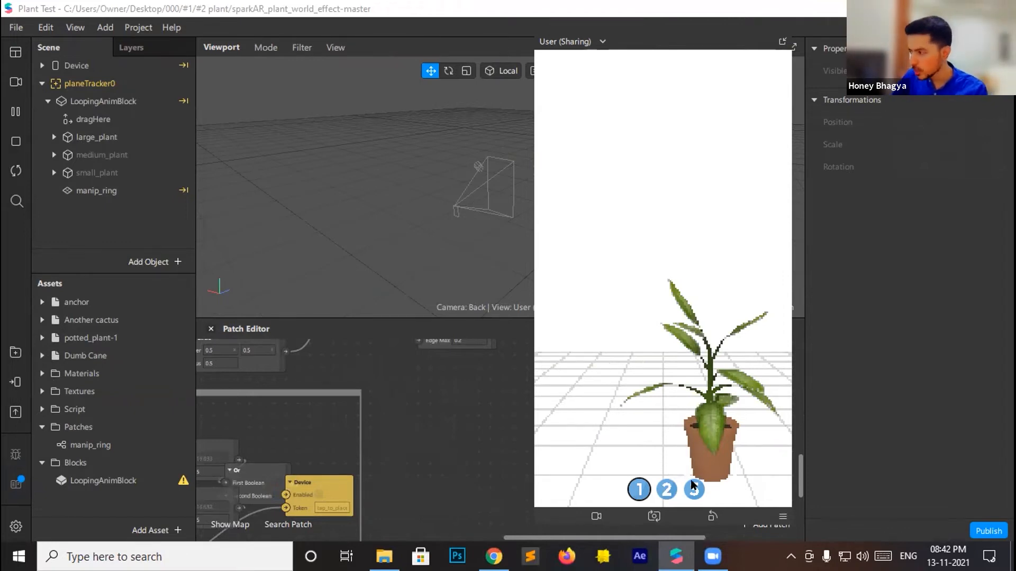
pyautogui.click(666, 489)
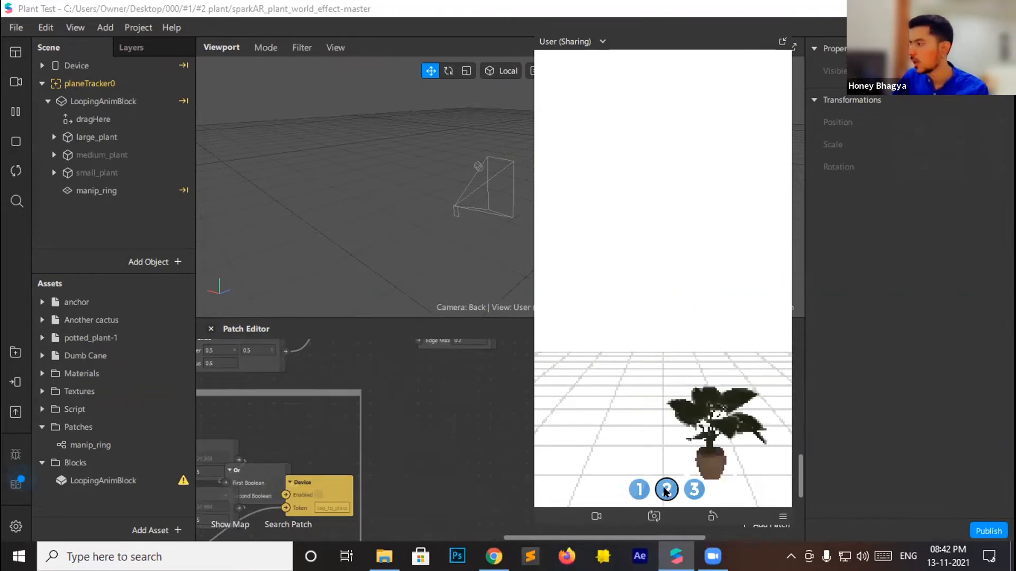
pyautogui.click(694, 490)
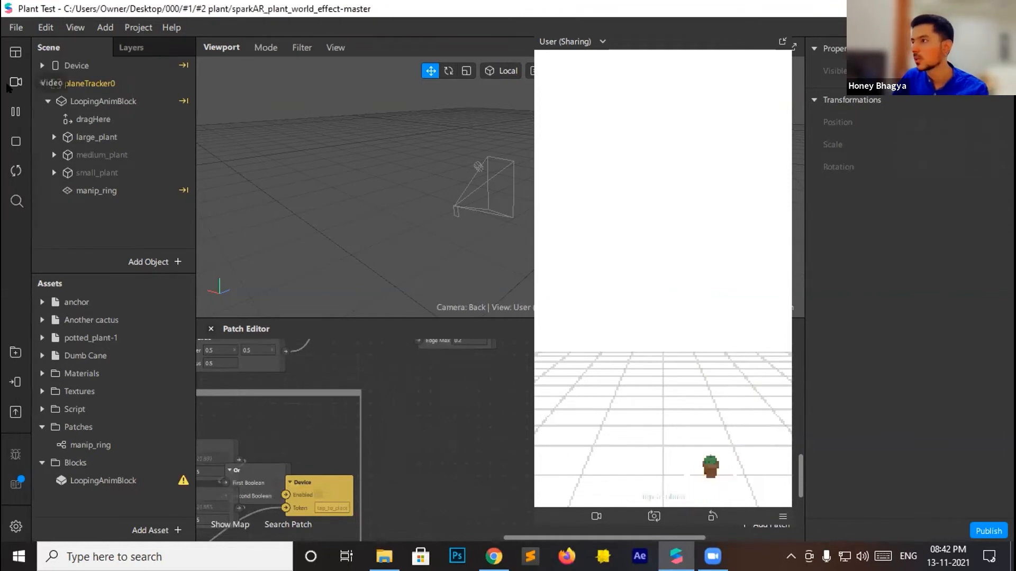
# Preview the plant effect over two different real-time simulation videos and close the video list
pyautogui.click(8, 86)
pyautogui.click(62, 197)
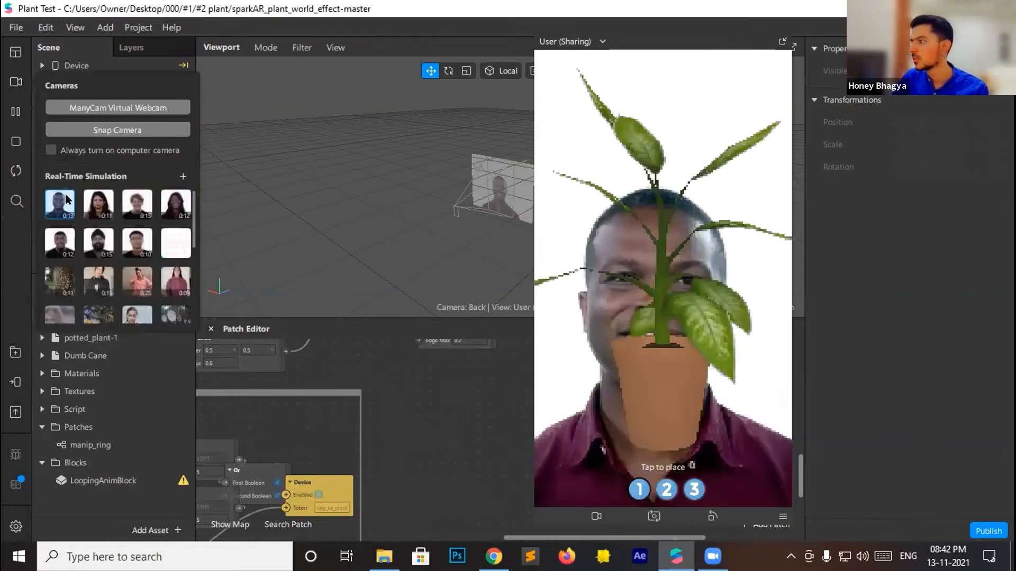
pyautogui.click(179, 280)
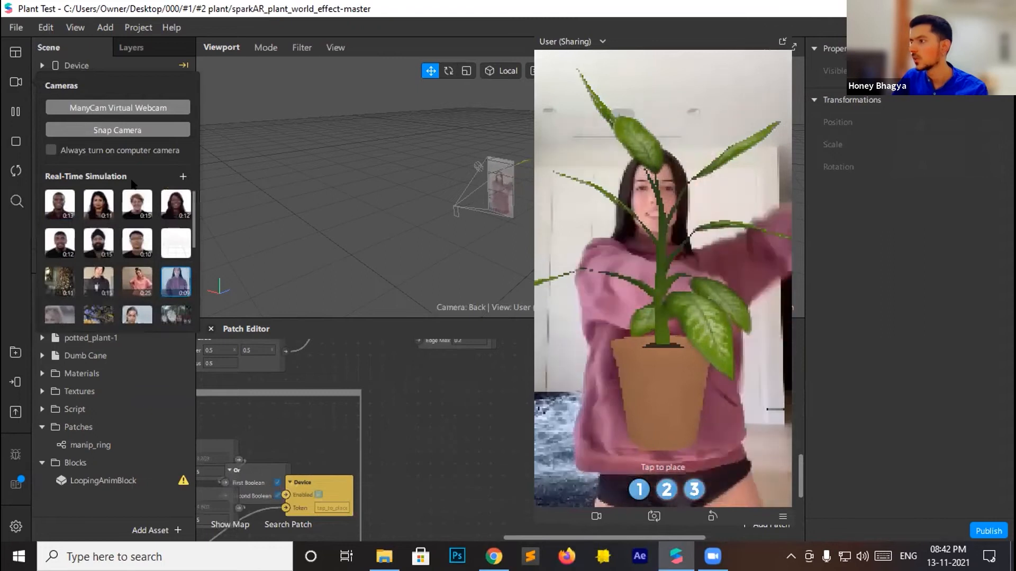
pyautogui.click(405, 424)
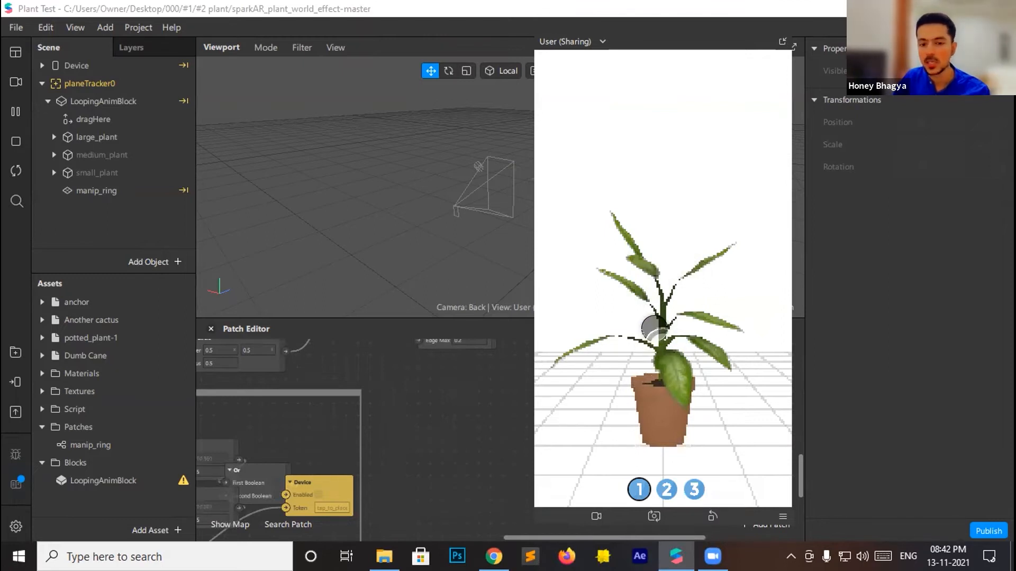
# Cycle the simulator's plant picker through options 2, 3 and 1
pyautogui.click(666, 489)
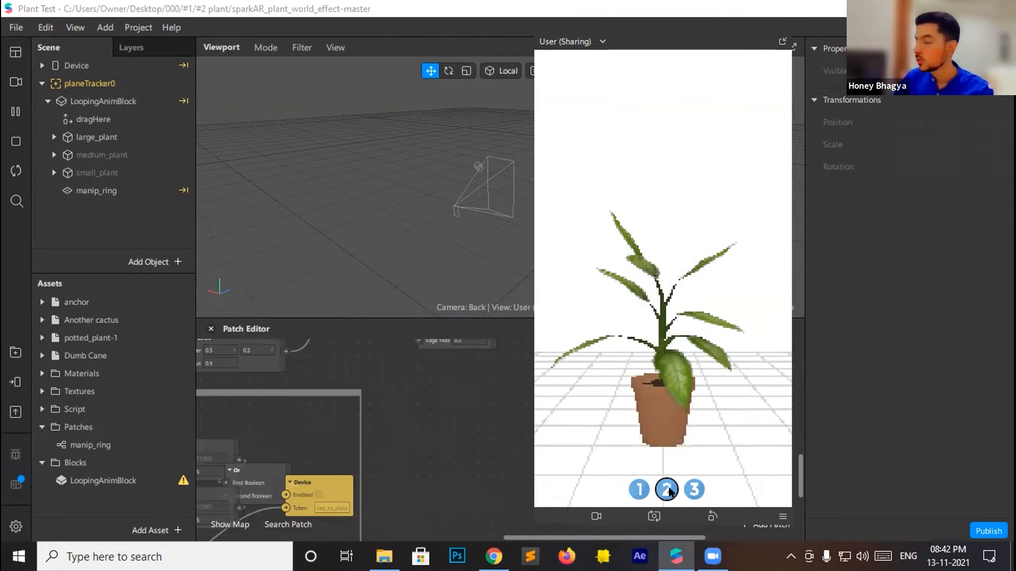
pyautogui.click(694, 489)
pyautogui.click(639, 489)
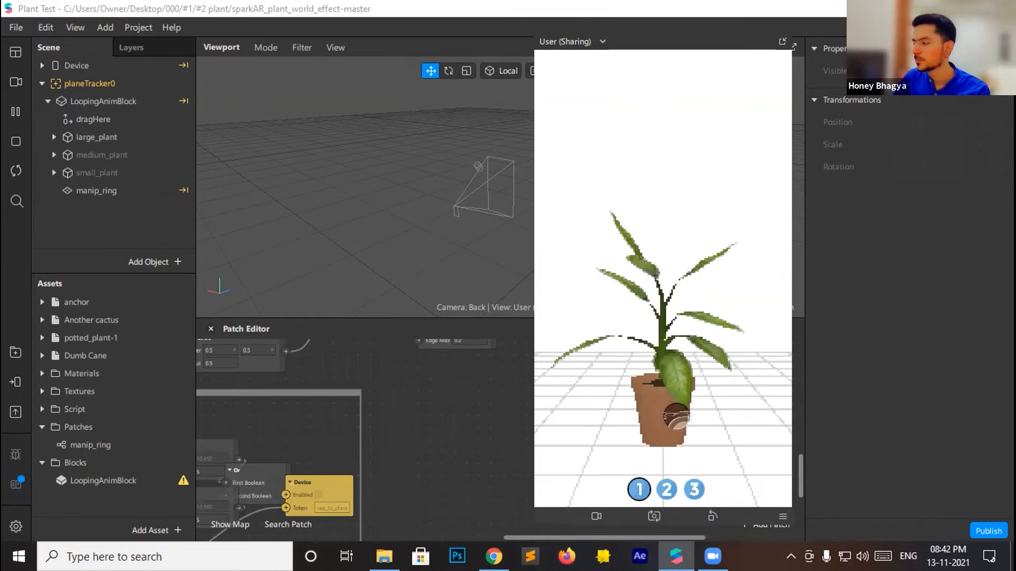
# Examine the Script folder's contents and the instruction patches feeding the Device patch, and view the wider patch graph
pyautogui.moveTo(531, 541); pyautogui.dragTo(482, 539)
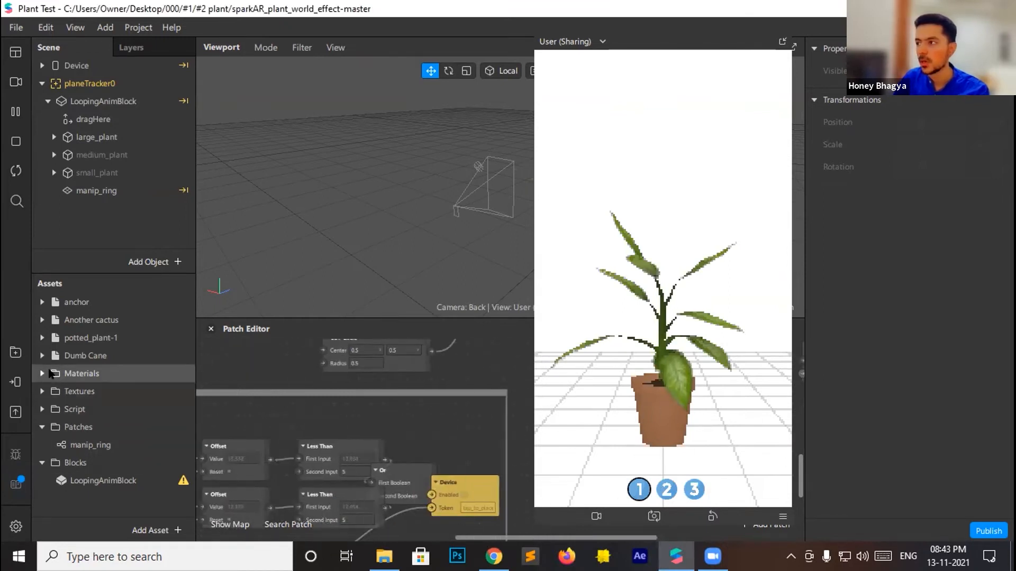
pyautogui.doubleClick(67, 416)
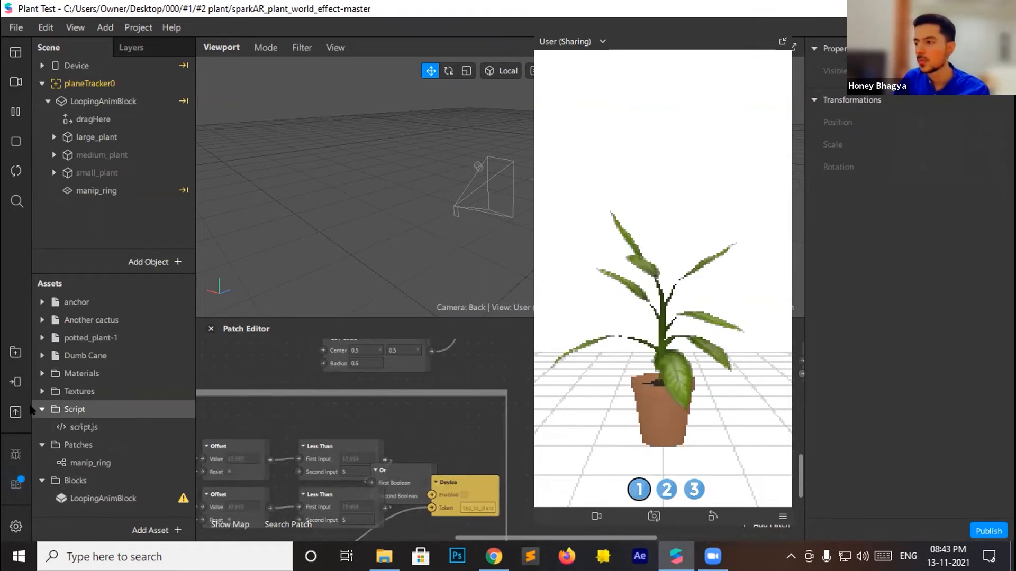
pyautogui.click(42, 410)
pyautogui.moveTo(469, 536); pyautogui.dragTo(401, 535)
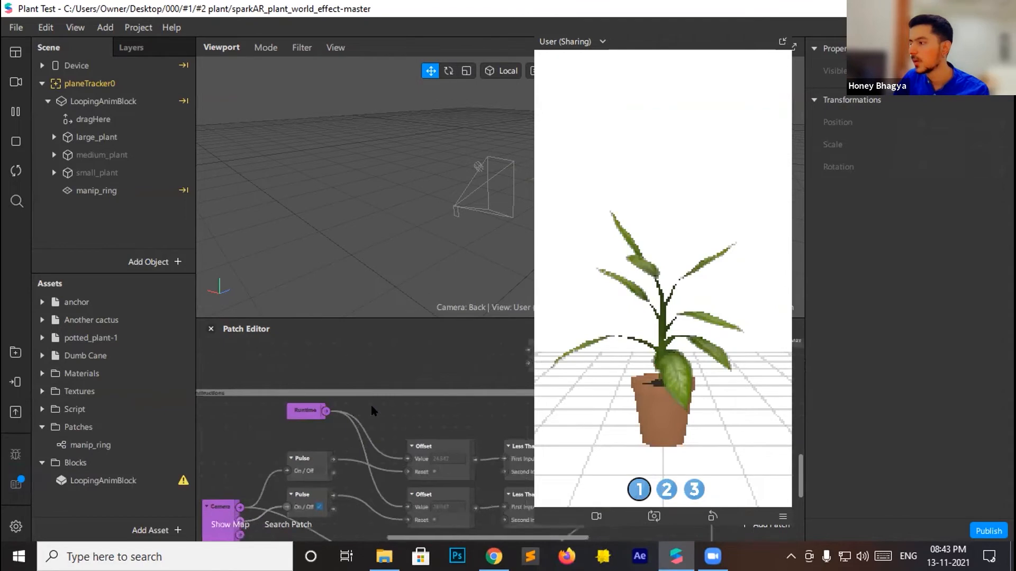
pyautogui.hscroll(3, 363, 396)
pyautogui.scroll(2, 361, 392)
pyautogui.scroll(3, 354, 398)
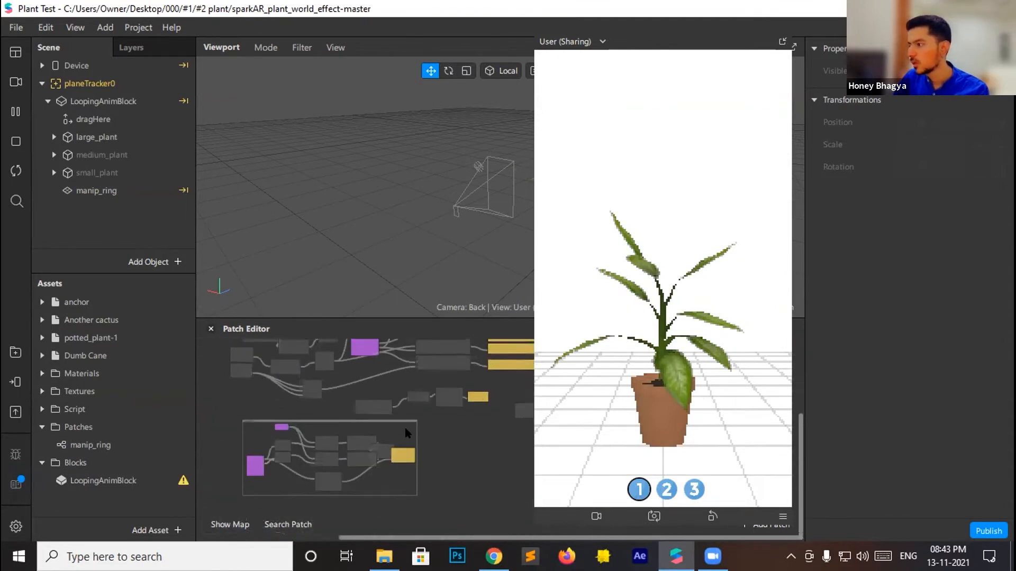
# Add a Picker UI patch from the User Interface category and position it beside the Device patch
pyautogui.doubleClick(445, 452)
pyautogui.scroll(-2, 209, 421)
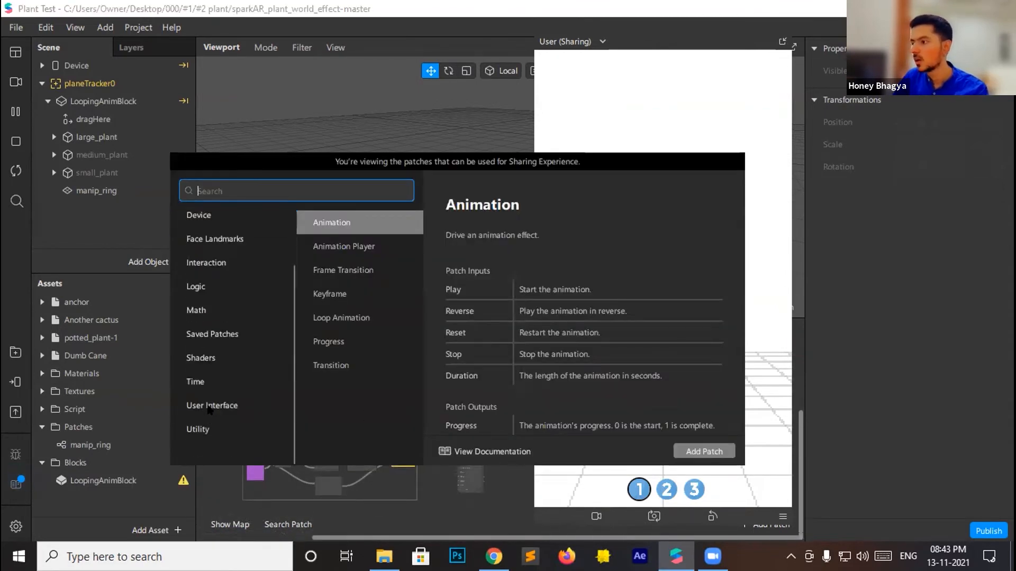
pyautogui.click(212, 405)
pyautogui.click(704, 451)
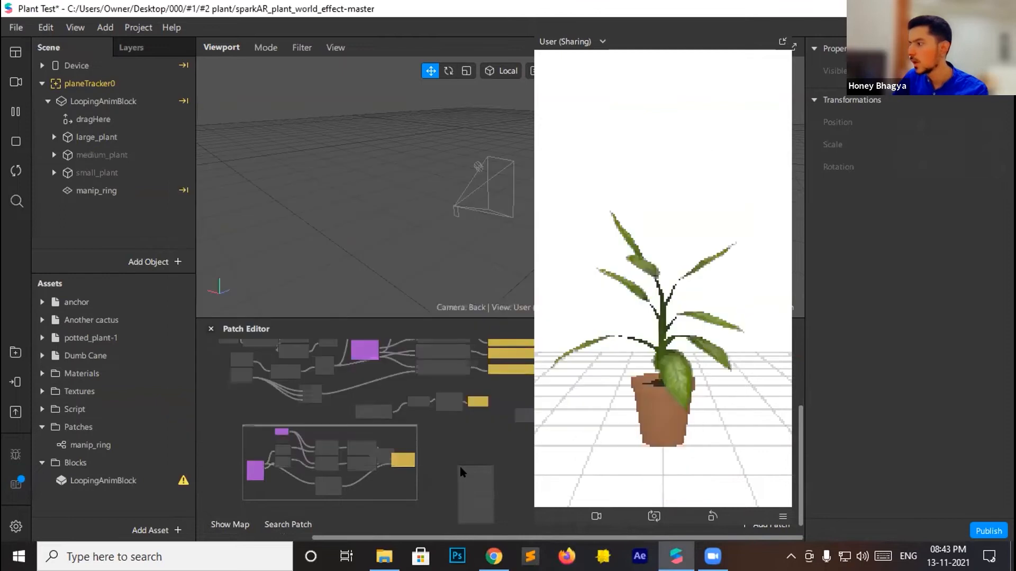
pyautogui.scroll(3, 466, 477)
pyautogui.scroll(5, 470, 484)
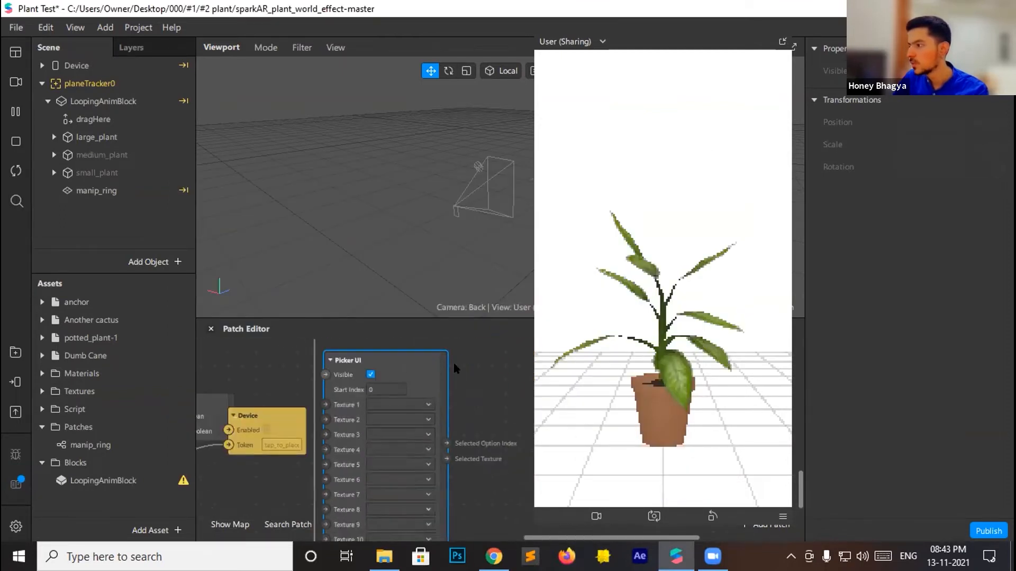
pyautogui.moveTo(371, 360); pyautogui.dragTo(398, 360)
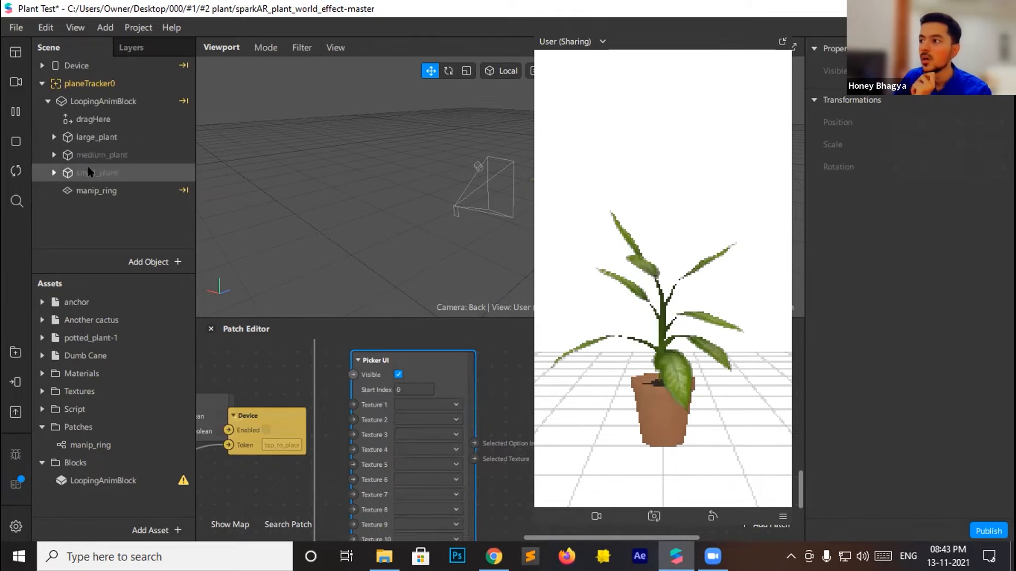
# Examine the properties of the large_plant, medium_plant and small_plant objects in turn
pyautogui.click(93, 139)
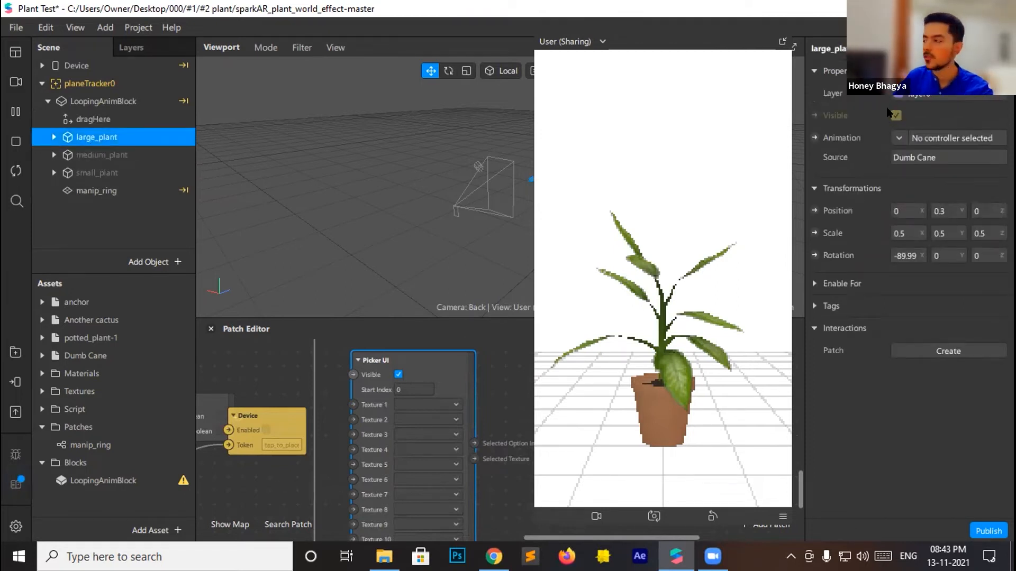
pyautogui.click(154, 156)
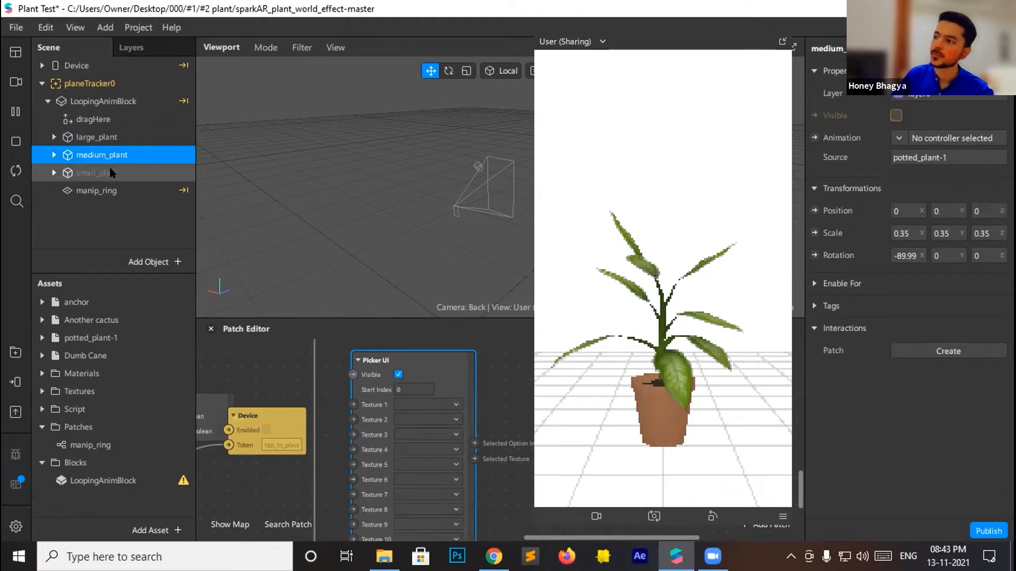
pyautogui.click(111, 174)
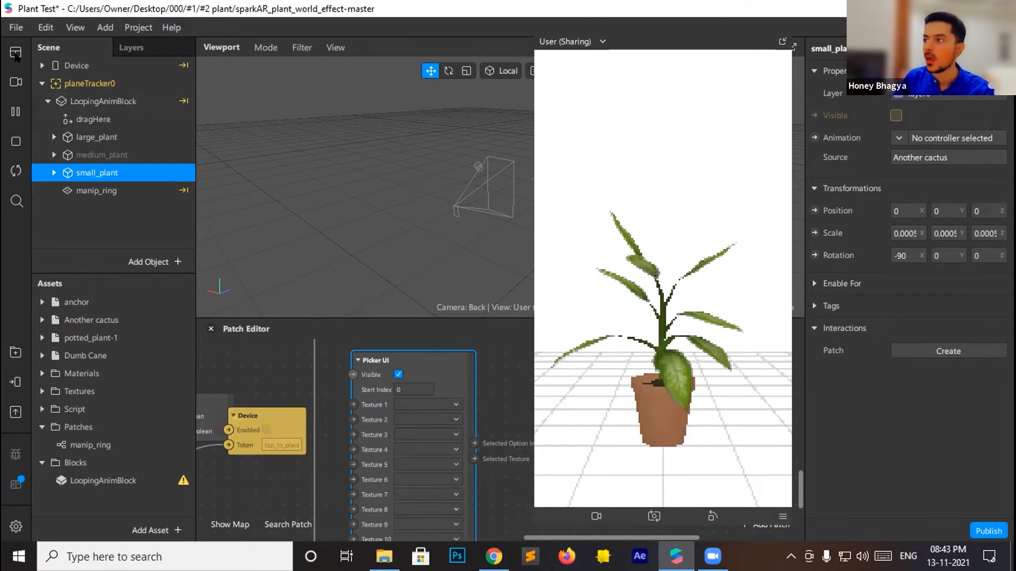
pyautogui.click(15, 27)
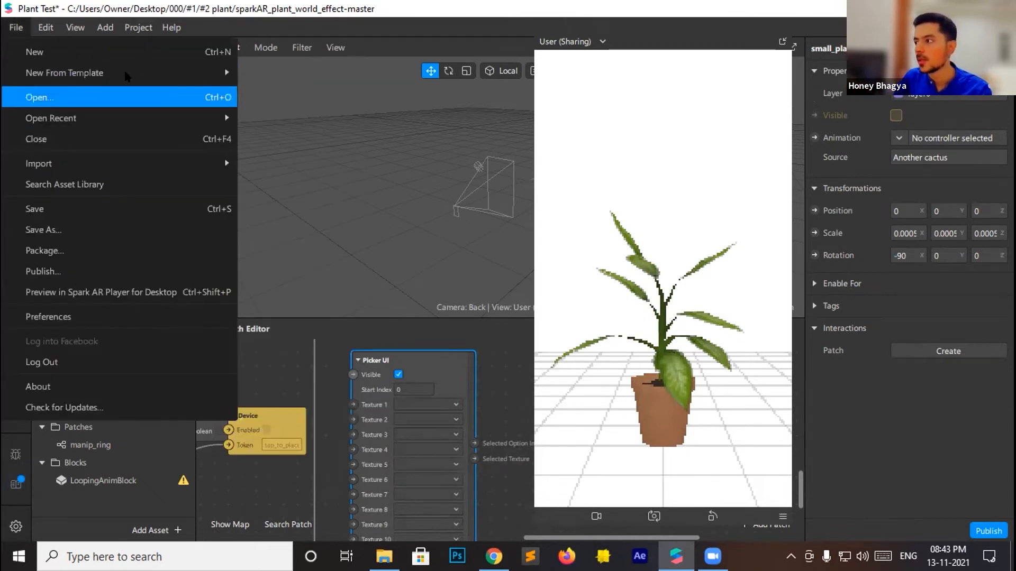
pyautogui.moveTo(132, 72)
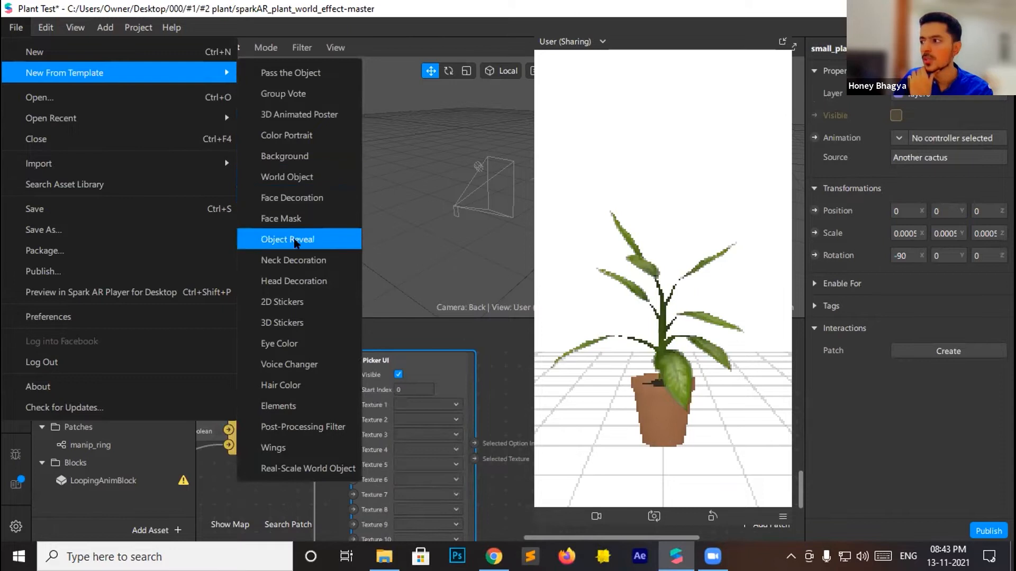
# Delete the unconnected Picker UI patch beside the Device patch from the patch graph
pyautogui.click(484, 386)
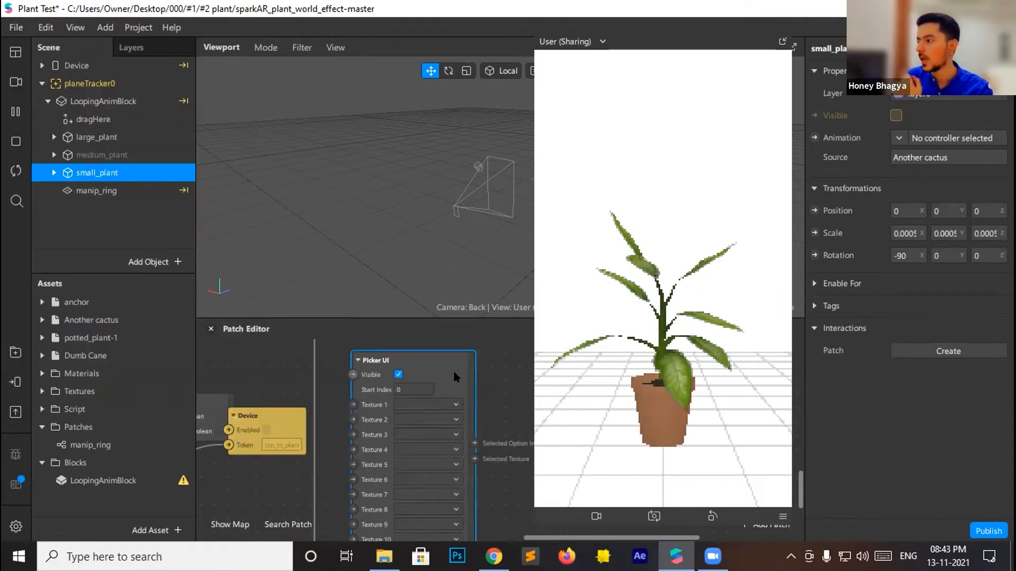
pyautogui.press('Delete')
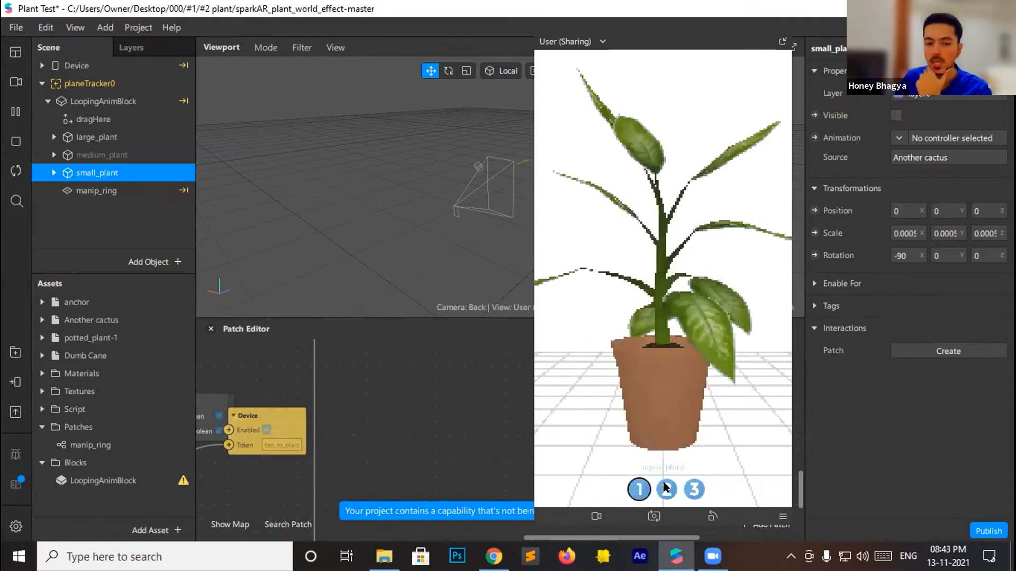
# Check the plant switching in the simulator by choosing picker options 2, 3 and 1
pyautogui.click(666, 487)
pyautogui.click(694, 488)
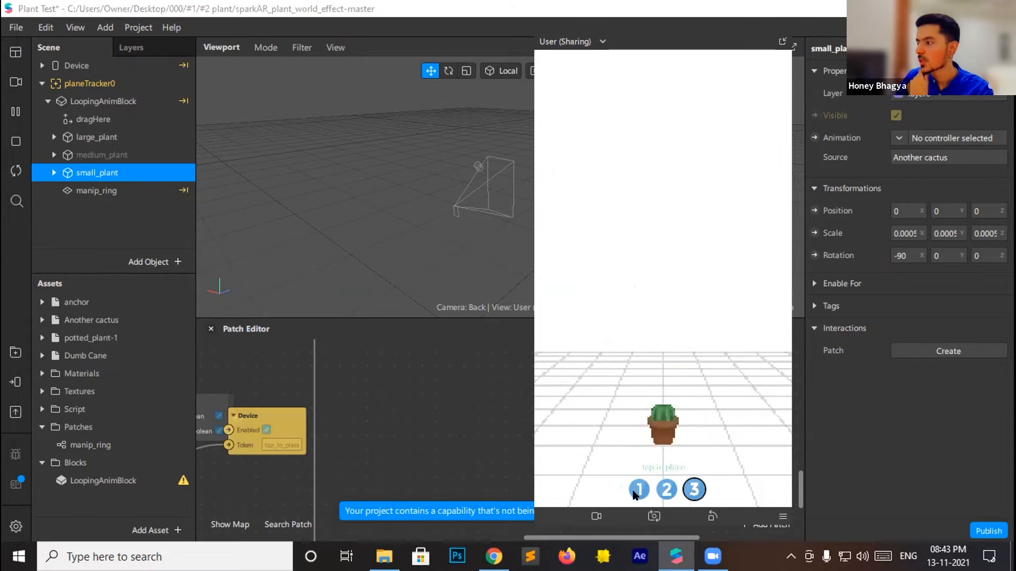
pyautogui.click(637, 489)
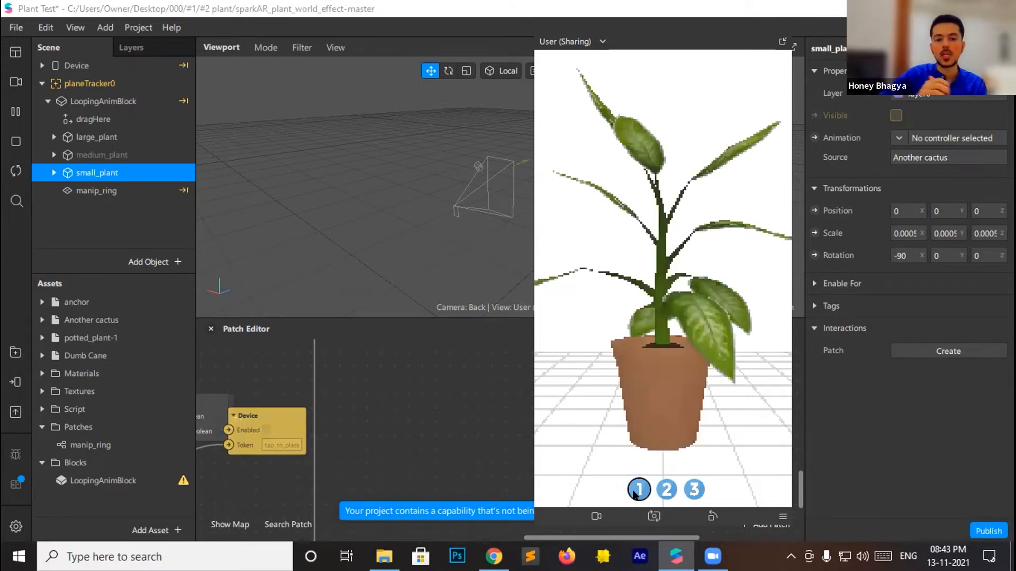
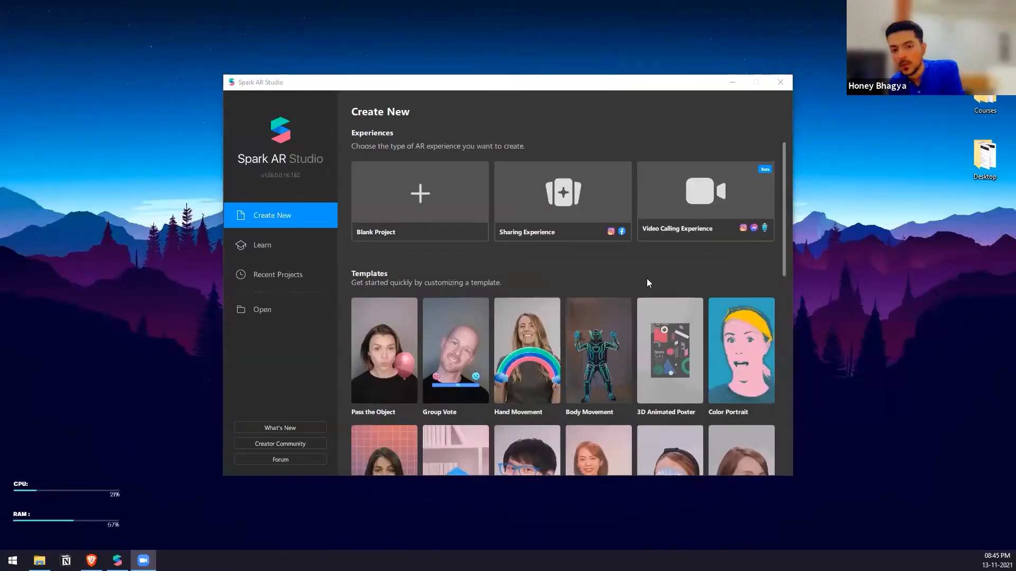
# Create a new blank project and use the Logitech HD Webcam C310 as its camera feed
pyautogui.scroll(-3, 646, 280)
pyautogui.scroll(3, 642, 286)
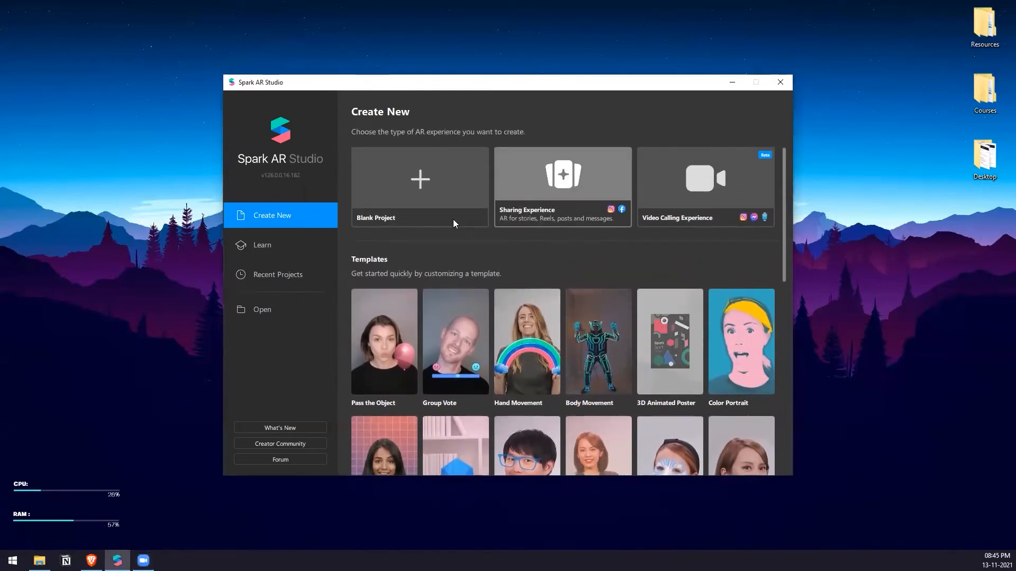
pyautogui.click(468, 228)
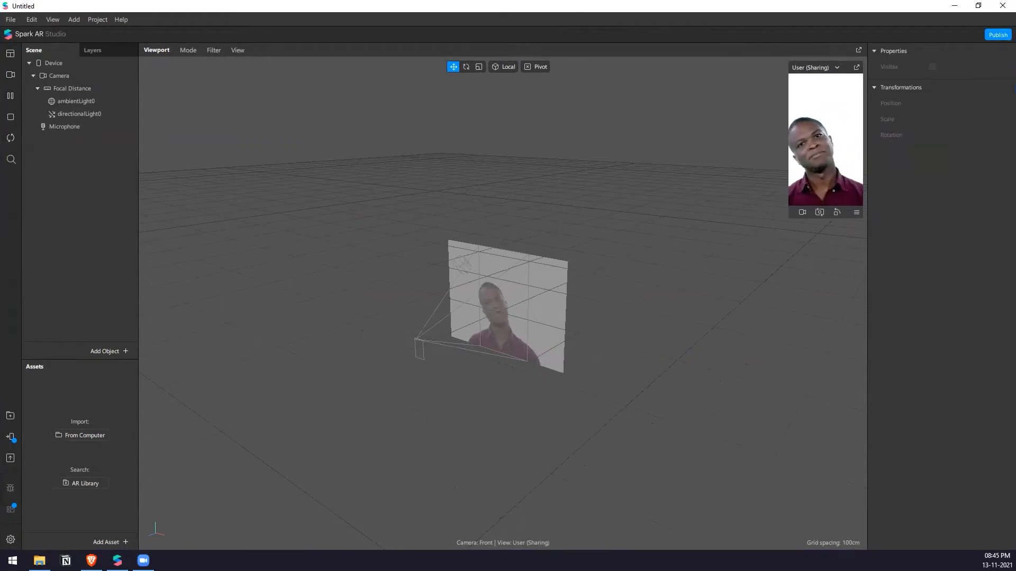
pyautogui.click(10, 76)
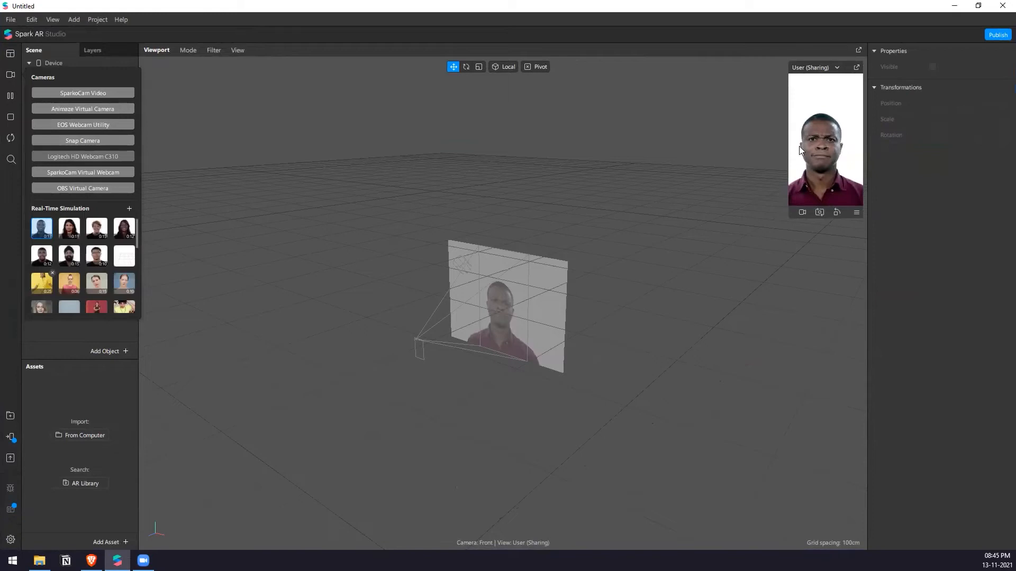
pyautogui.click(83, 156)
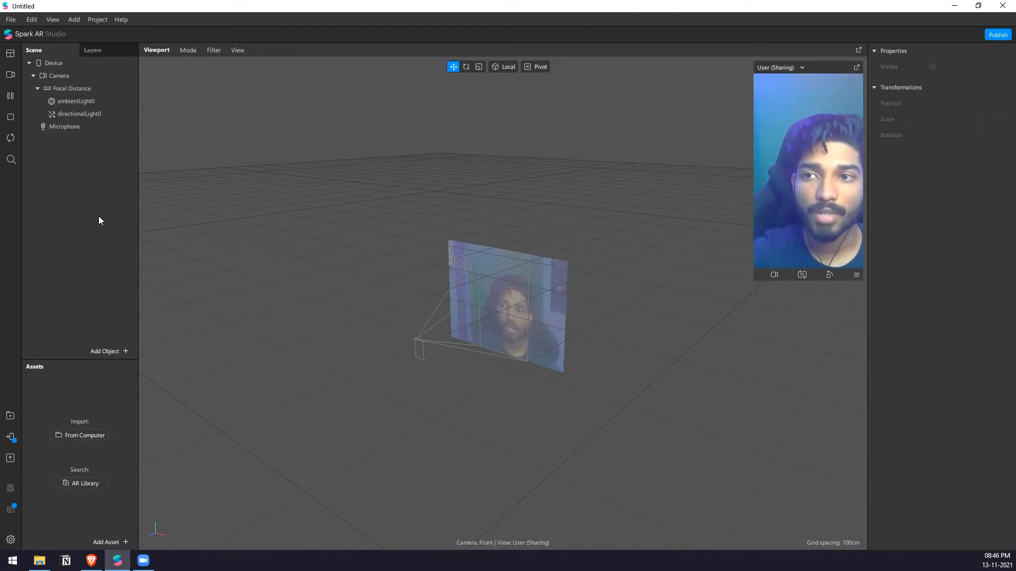
# Add a Target Tracker to the scene and bring its target plane into the simulator's view
pyautogui.rightClick(83, 153)
pyautogui.moveTo(102, 158)
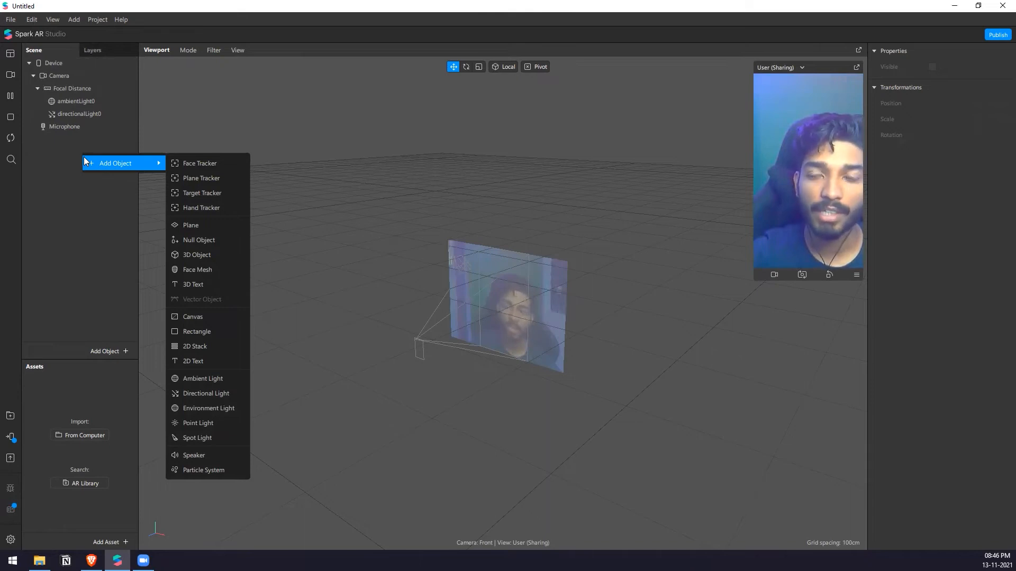
pyautogui.click(214, 196)
pyautogui.moveTo(672, 298); pyautogui.dragTo(839, 263)
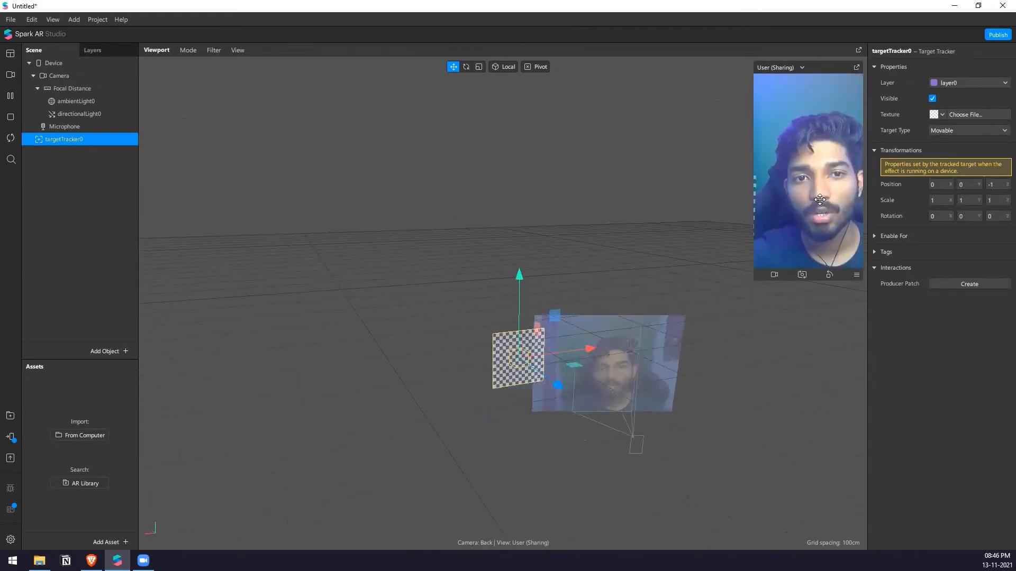
pyautogui.click(856, 274)
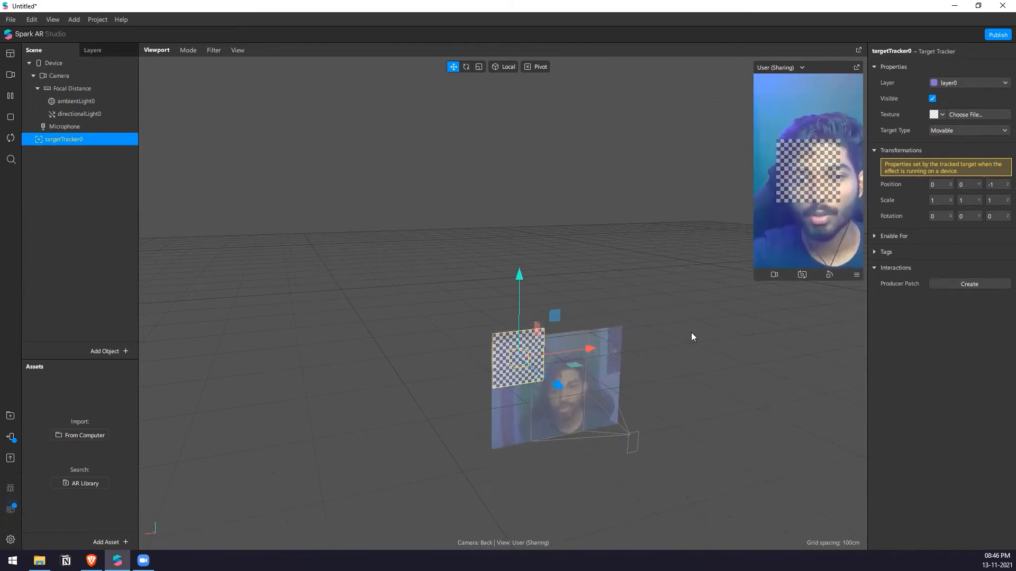
pyautogui.moveTo(663, 416); pyautogui.dragTo(557, 276, button='right')
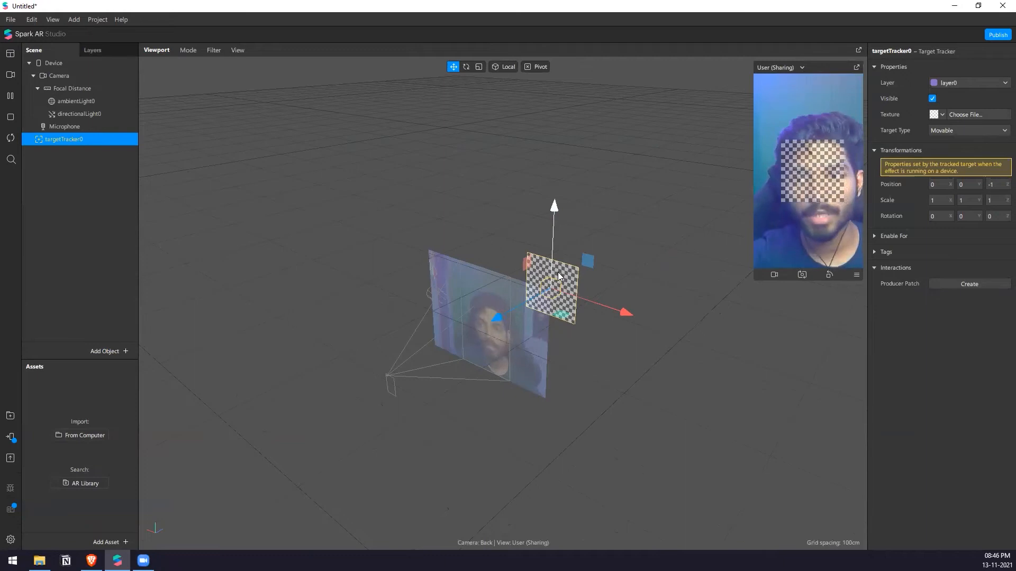
# Import deer.png and giftbox.png as textures from the Targets folder inside AR Cohort Week 4's Target-Tracker folder
pyautogui.click(39, 560)
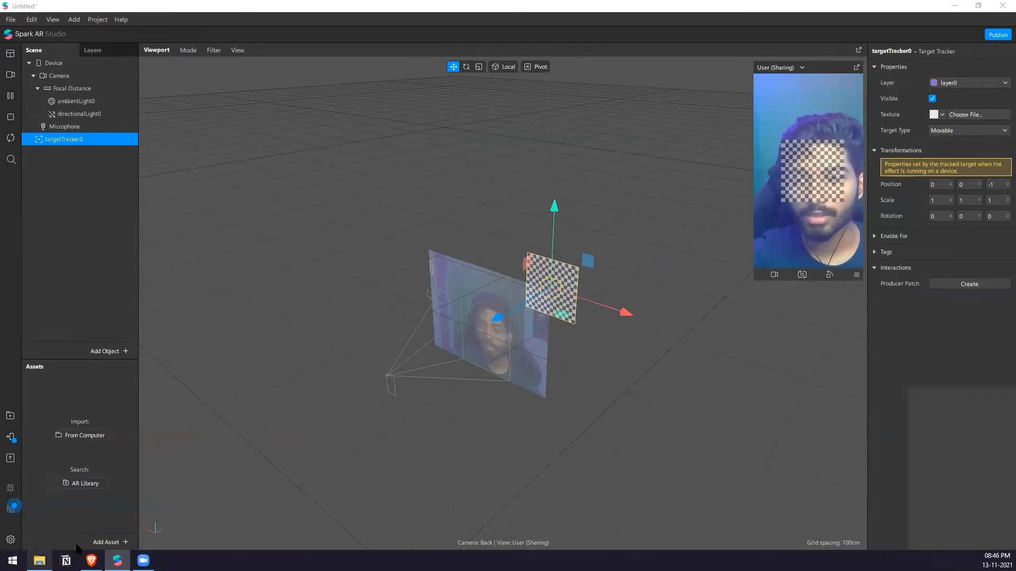
pyautogui.moveTo(934, 297); pyautogui.dragTo(740, 278)
pyautogui.click(710, 348)
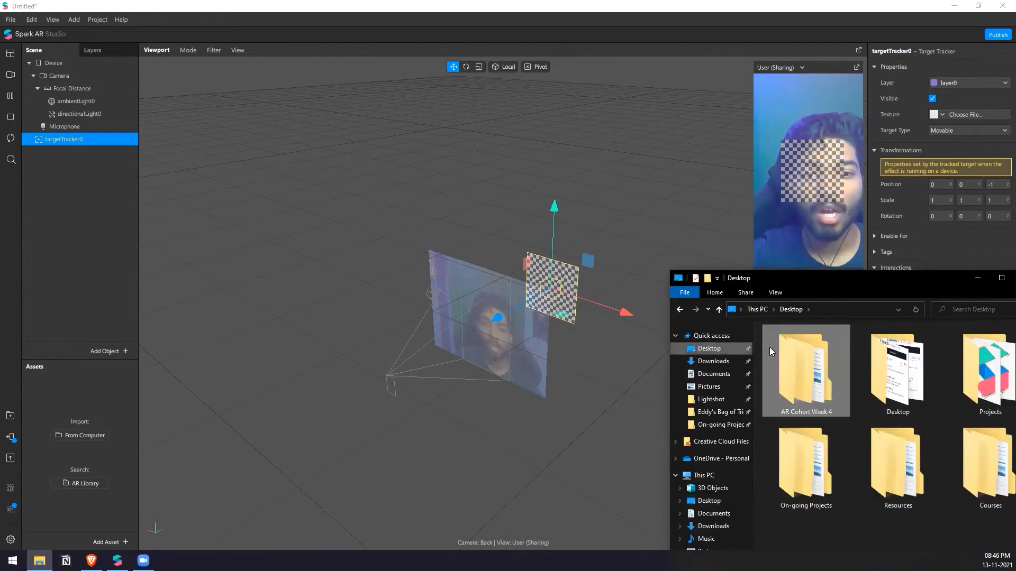
pyautogui.doubleClick(769, 347)
pyautogui.doubleClick(823, 351)
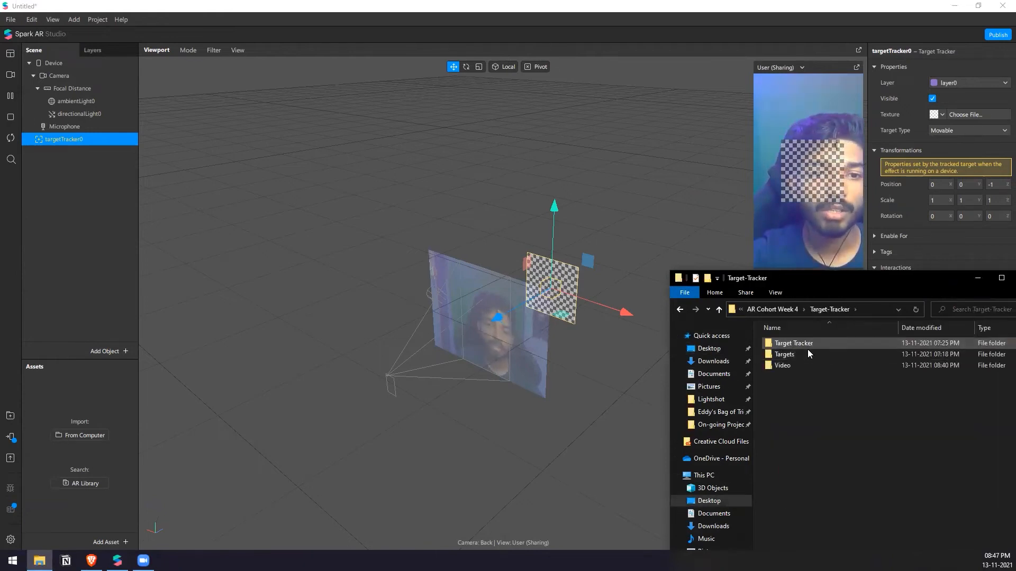
pyautogui.doubleClick(806, 352)
pyautogui.moveTo(984, 409); pyautogui.dragTo(66, 391)
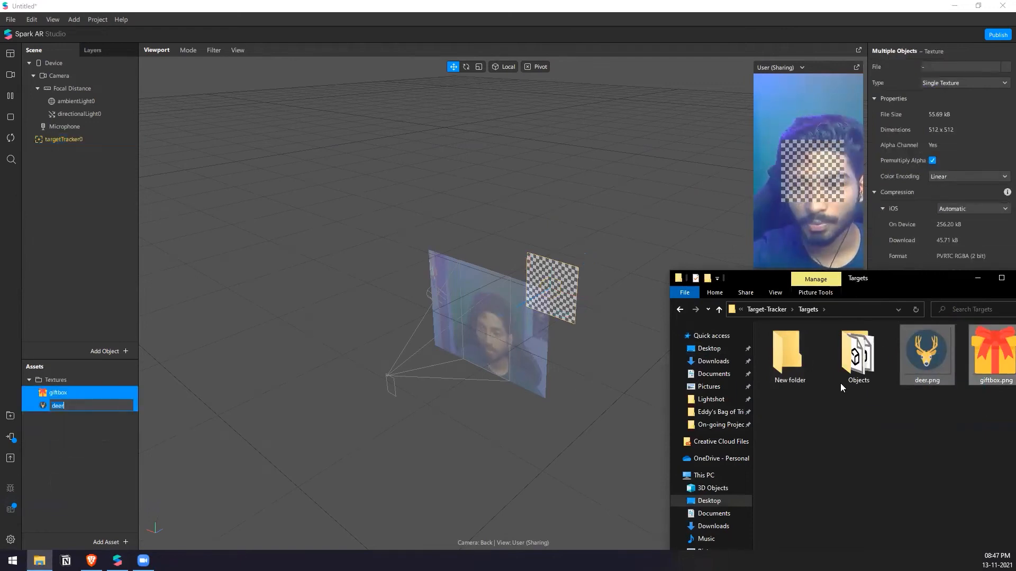
pyautogui.click(977, 278)
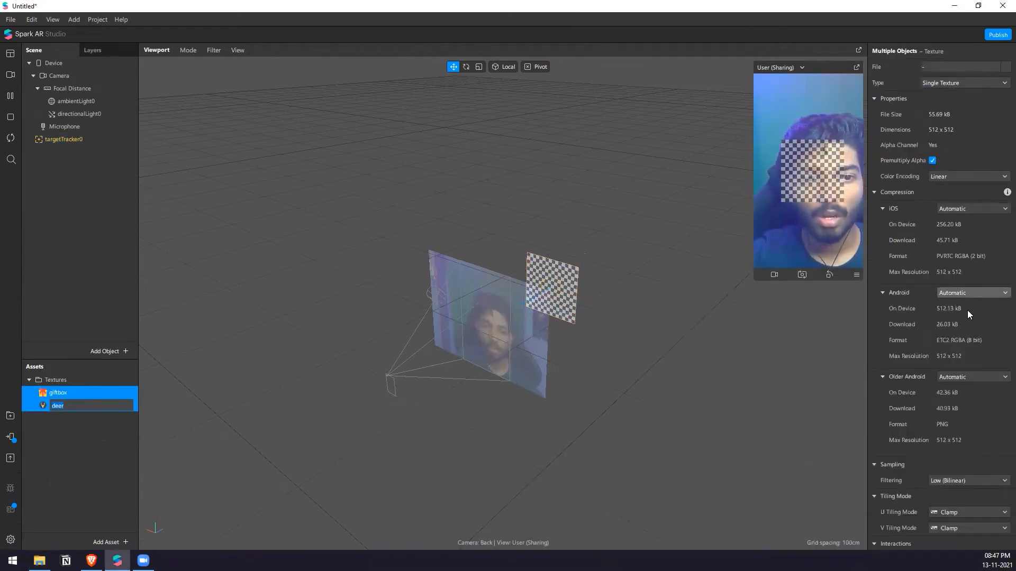
# Set the giftbox and deer textures' compression to None for iOS, Android and Older Android
pyautogui.click(963, 293)
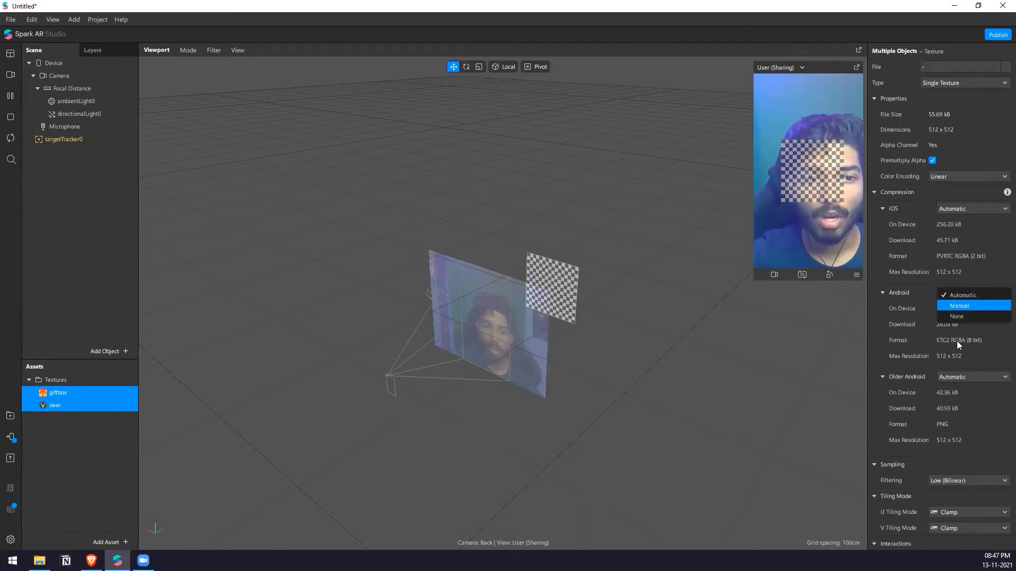
pyautogui.click(970, 209)
pyautogui.click(966, 230)
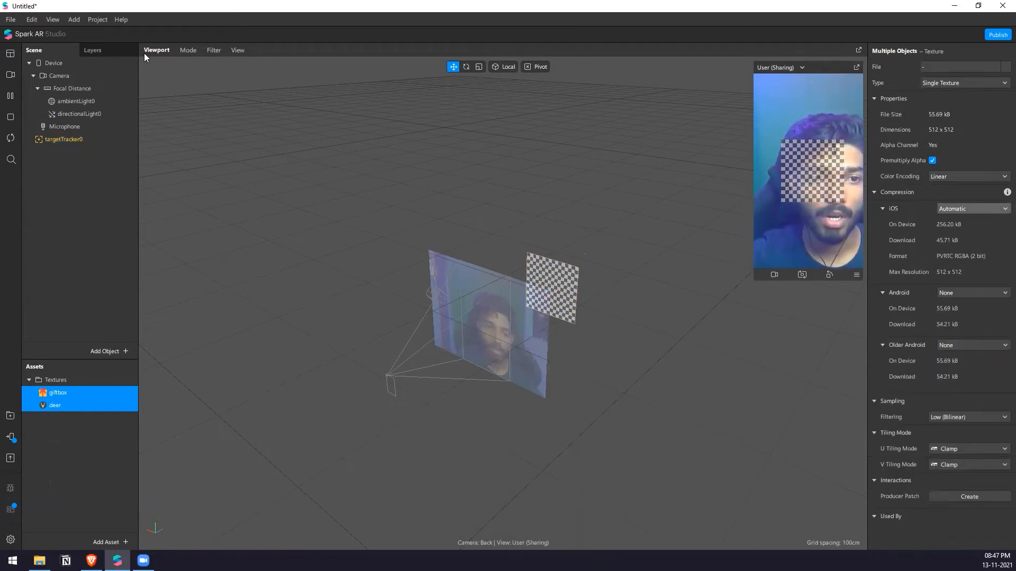
# Limit the project's sharing experience to Instagram and set the project's default compression method
pyautogui.click(100, 20)
pyautogui.click(109, 33)
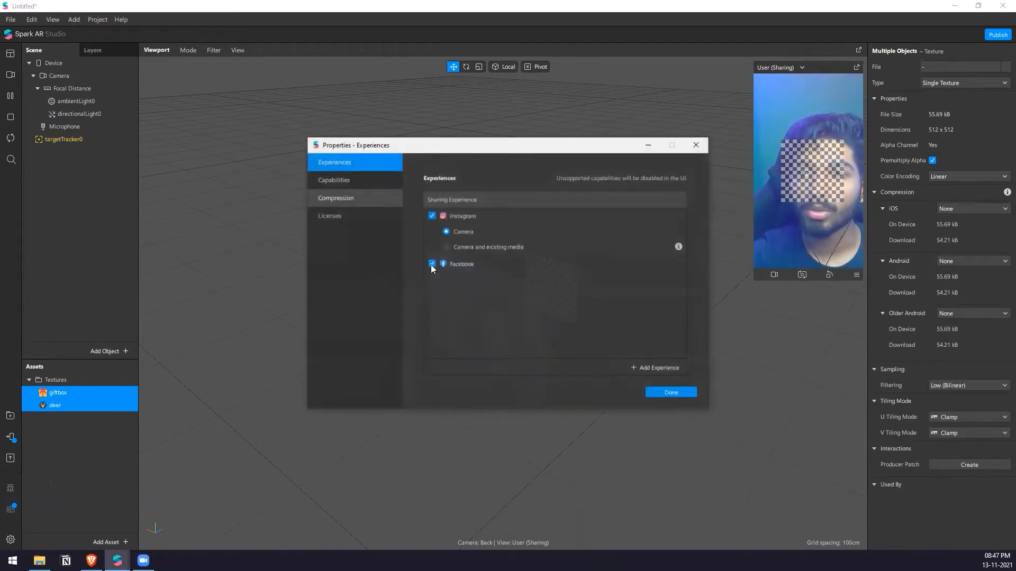
pyautogui.click(348, 198)
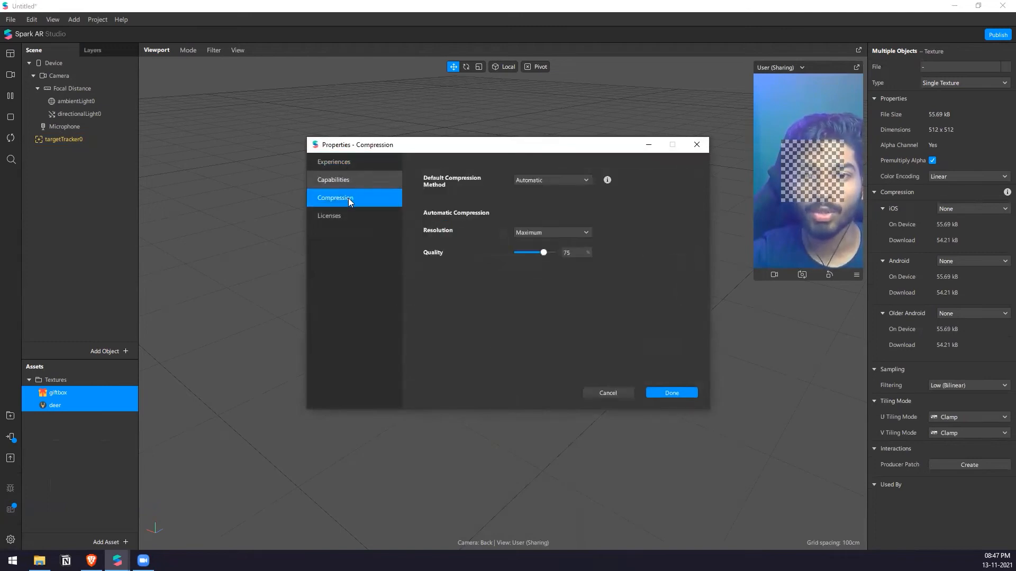
pyautogui.click(551, 194)
pyautogui.click(683, 395)
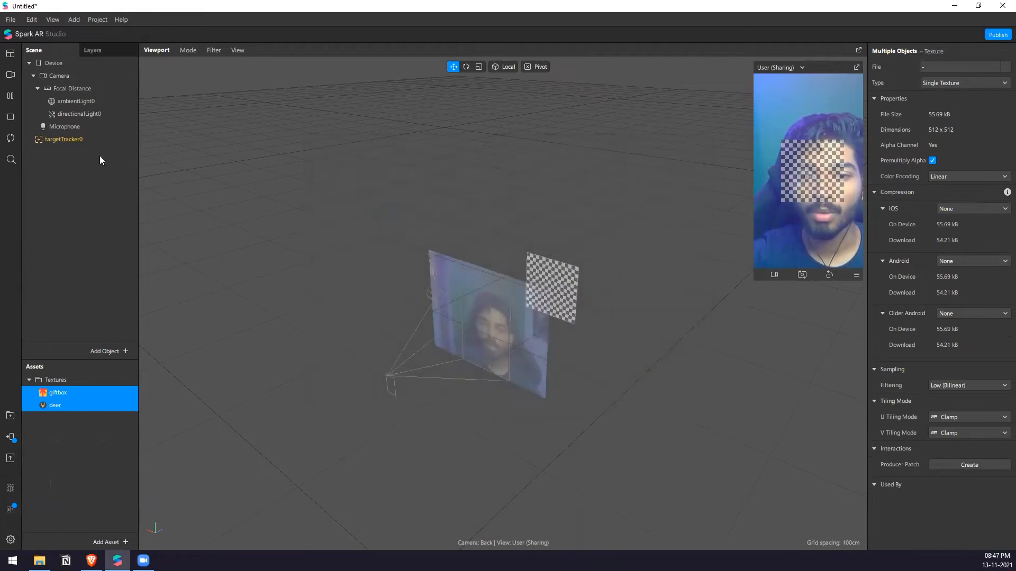
# Assign the deer texture to the target tracker
pyautogui.click(86, 140)
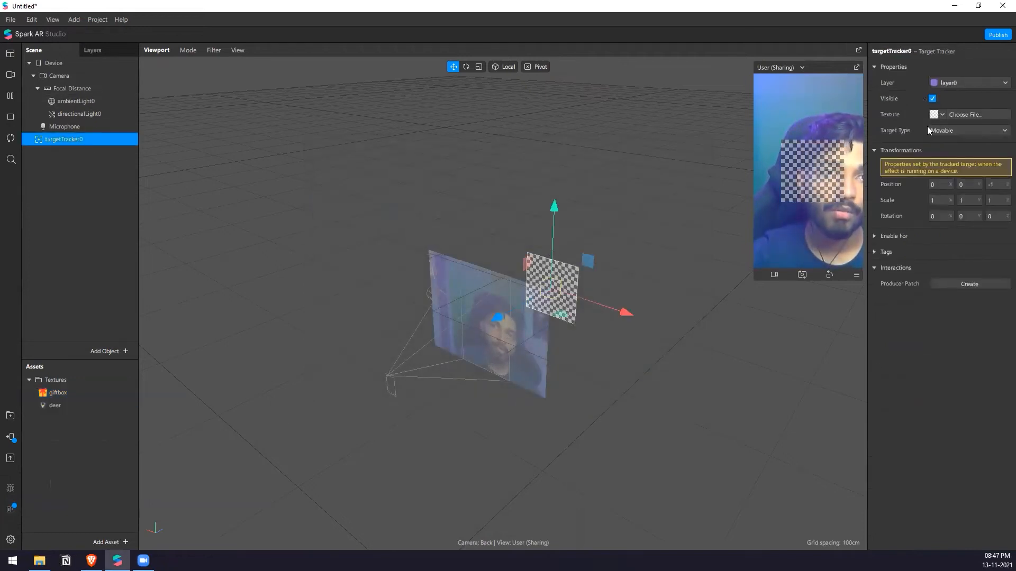
pyautogui.click(938, 116)
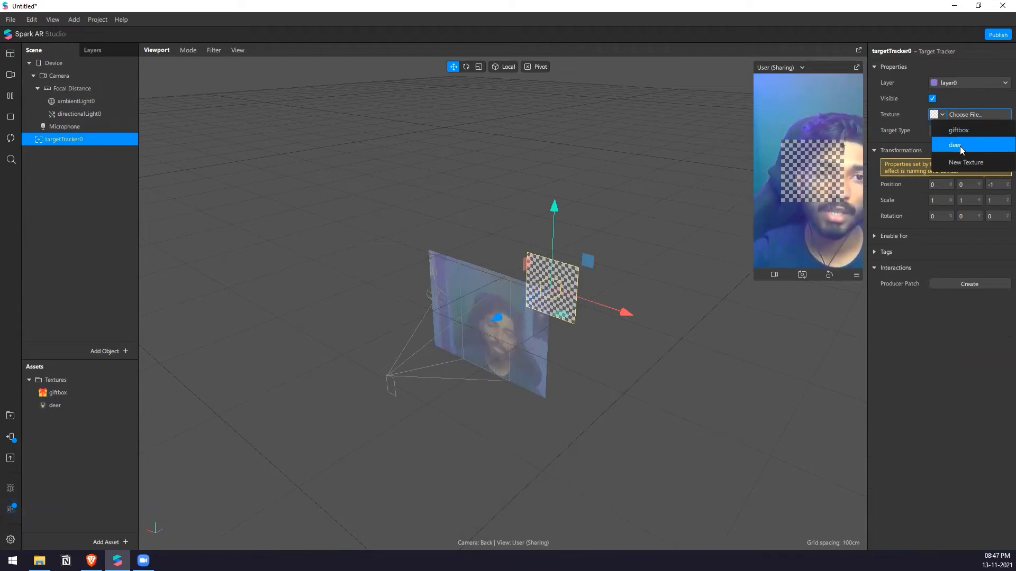
pyautogui.click(956, 146)
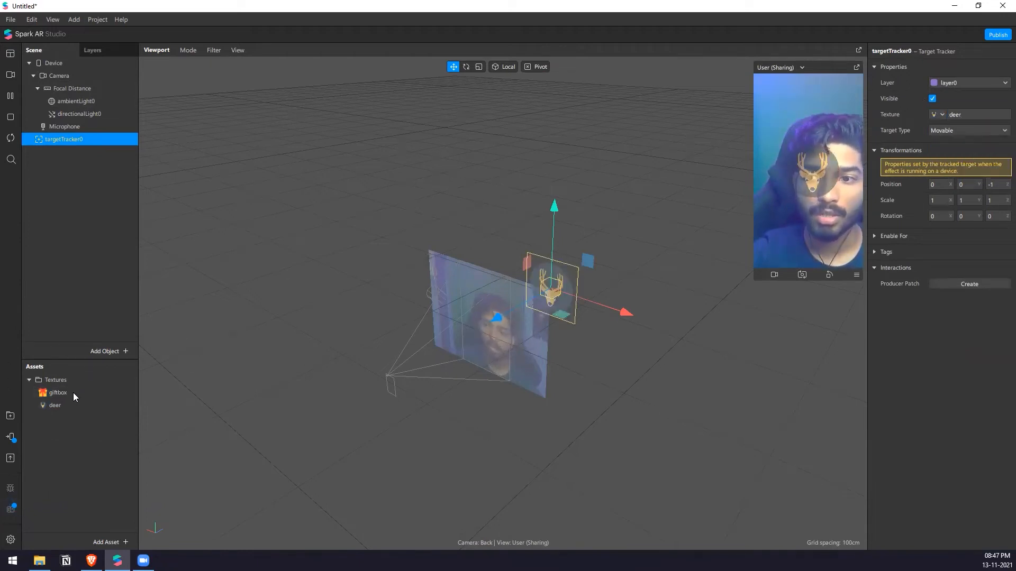
# Examine the Target Type options, Movable and Fixed, of the target tracker
pyautogui.click(960, 131)
pyautogui.click(891, 128)
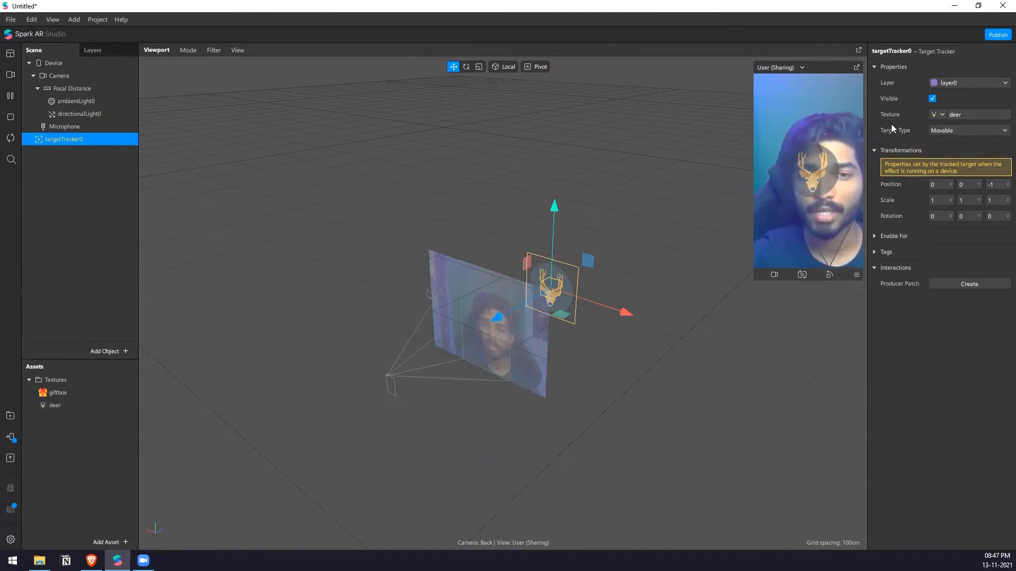
pyautogui.click(942, 130)
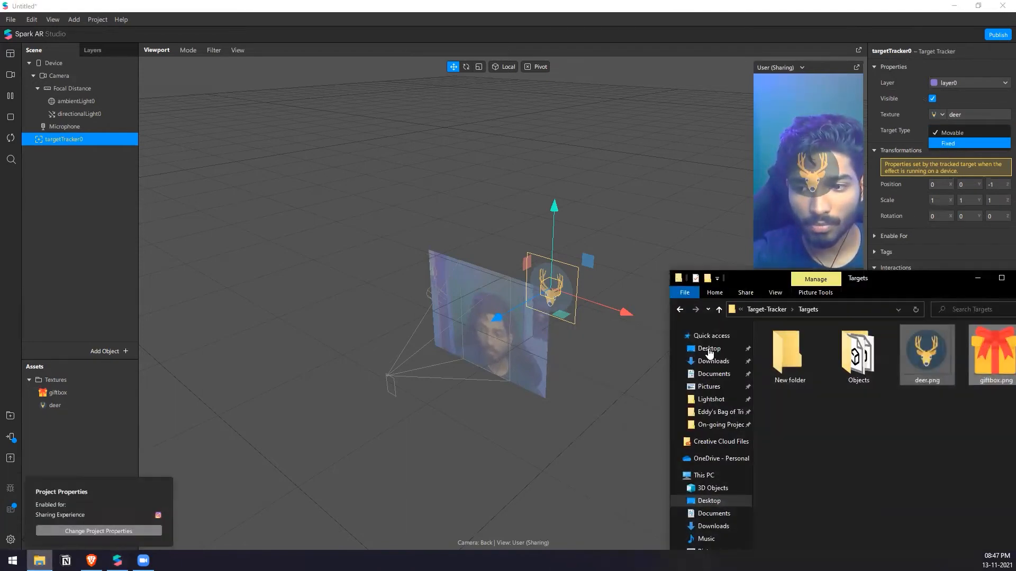
# Open the demo video VID_204191020_054351_127.mp4 from the Video folder of AR Cohort Week 4's Target-Tracker folder on the Desktop
pyautogui.click(712, 348)
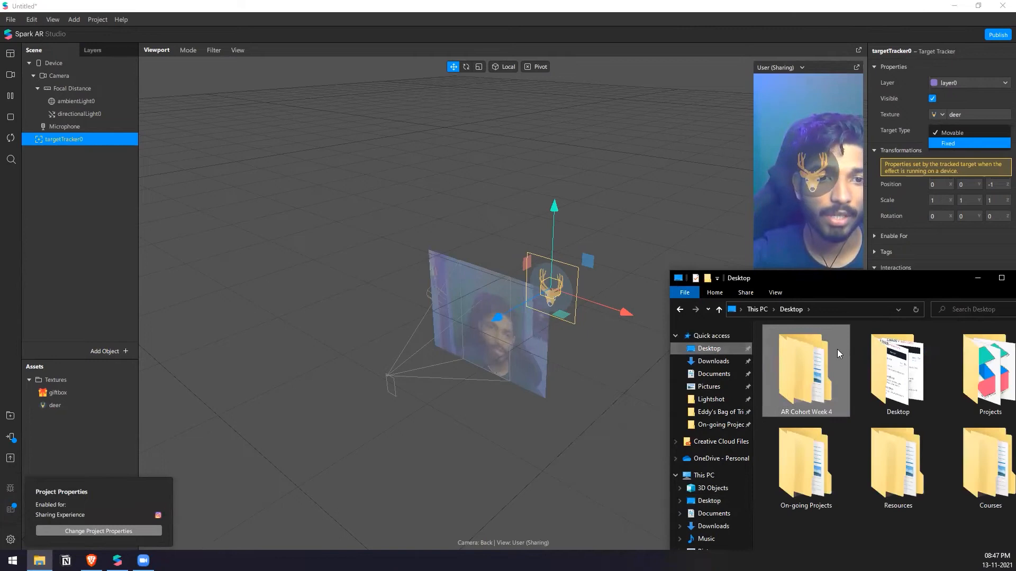
pyautogui.doubleClick(835, 360)
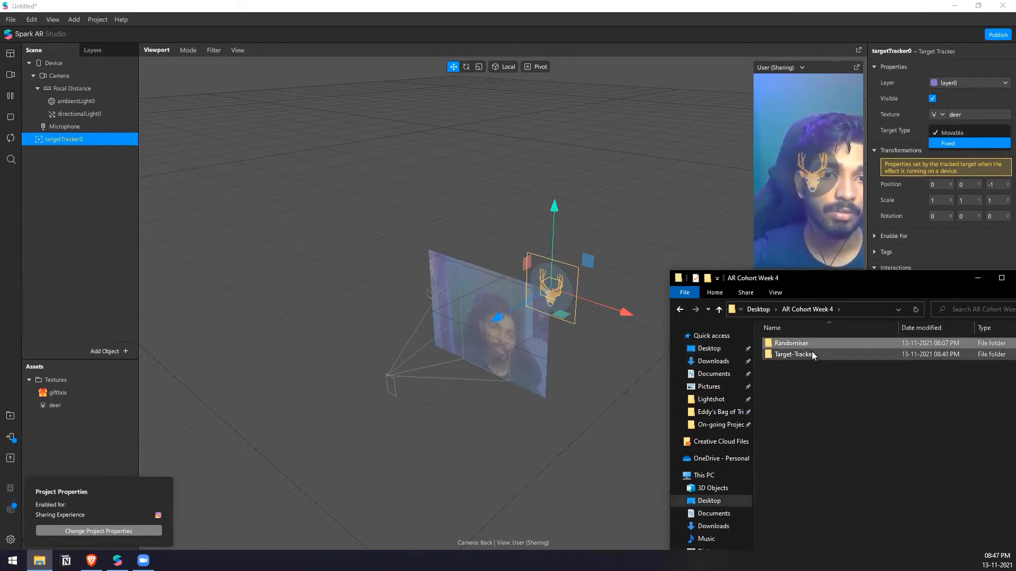
pyautogui.doubleClick(812, 351)
pyautogui.doubleClick(798, 365)
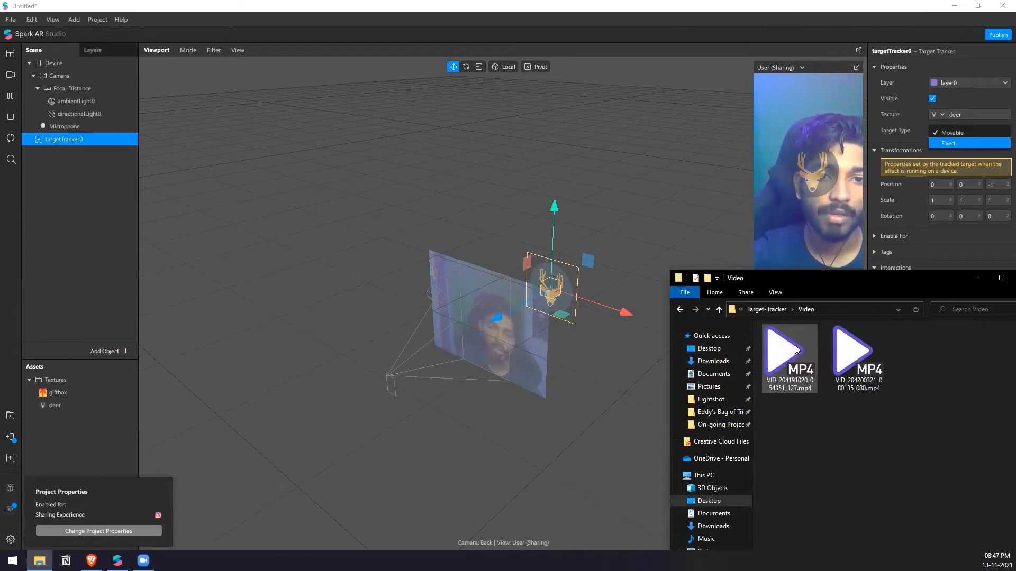
pyautogui.click(796, 349)
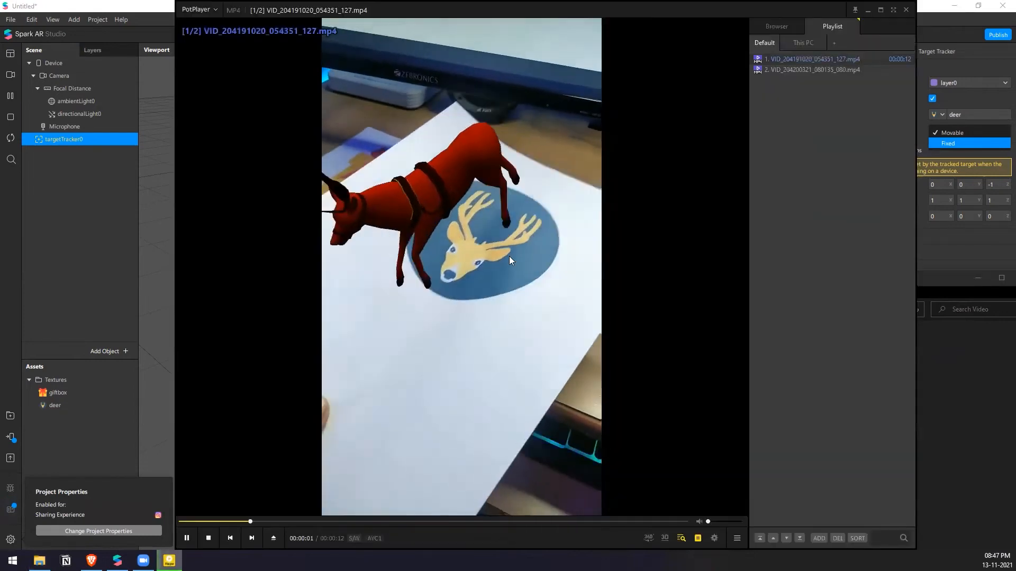
# Watch the demo video with pauses to examine how the 3D objects follow the moving deer and giftbox target sheets
pyautogui.scroll(1, 299, 461)
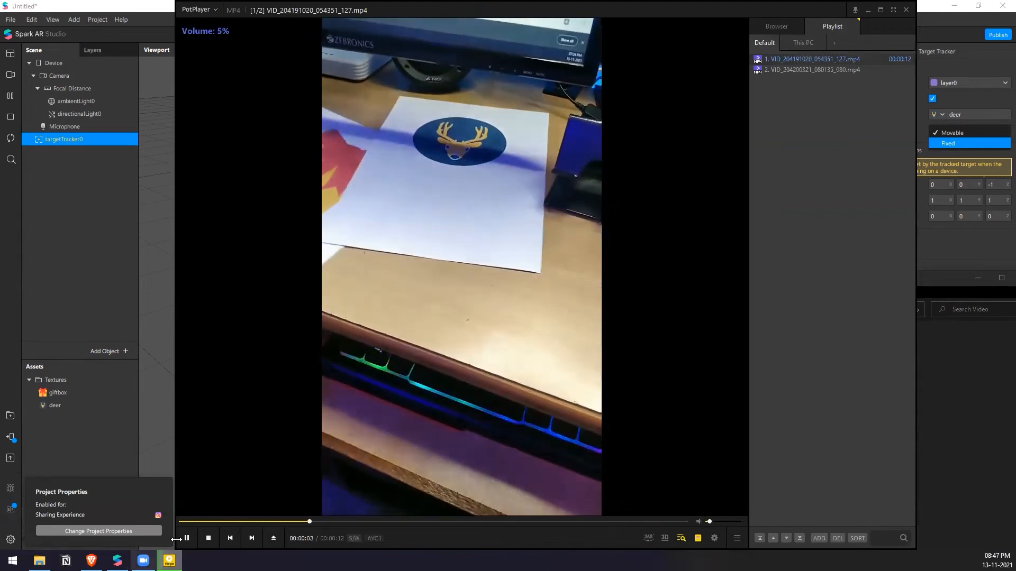
pyautogui.doubleClick(183, 538)
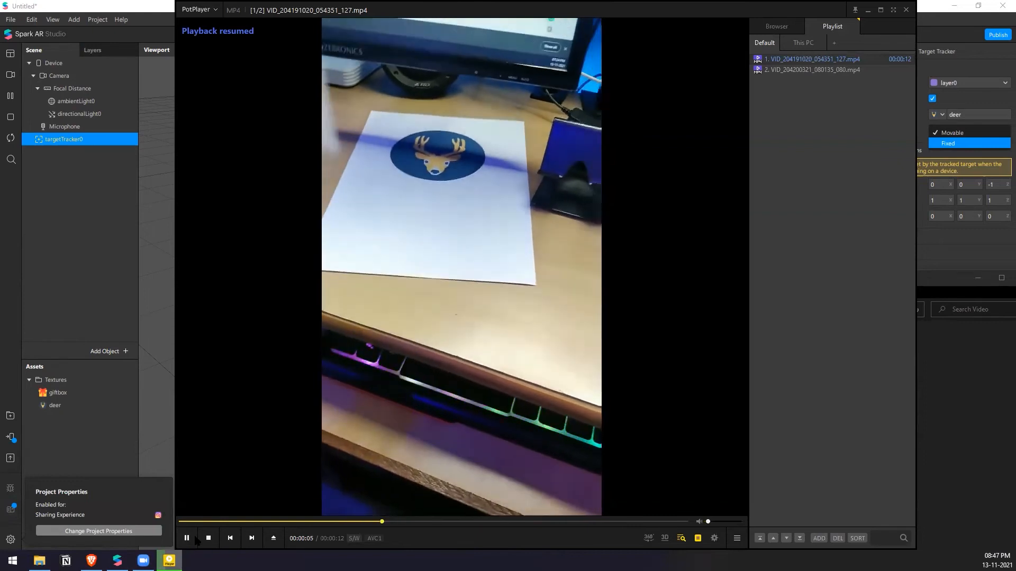
pyautogui.press('space')
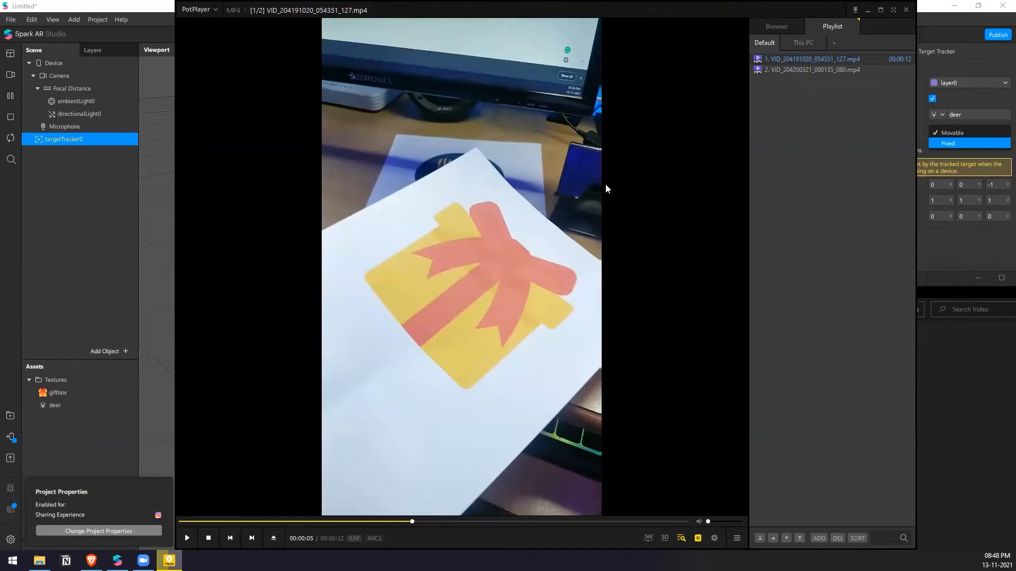
pyautogui.click(186, 538)
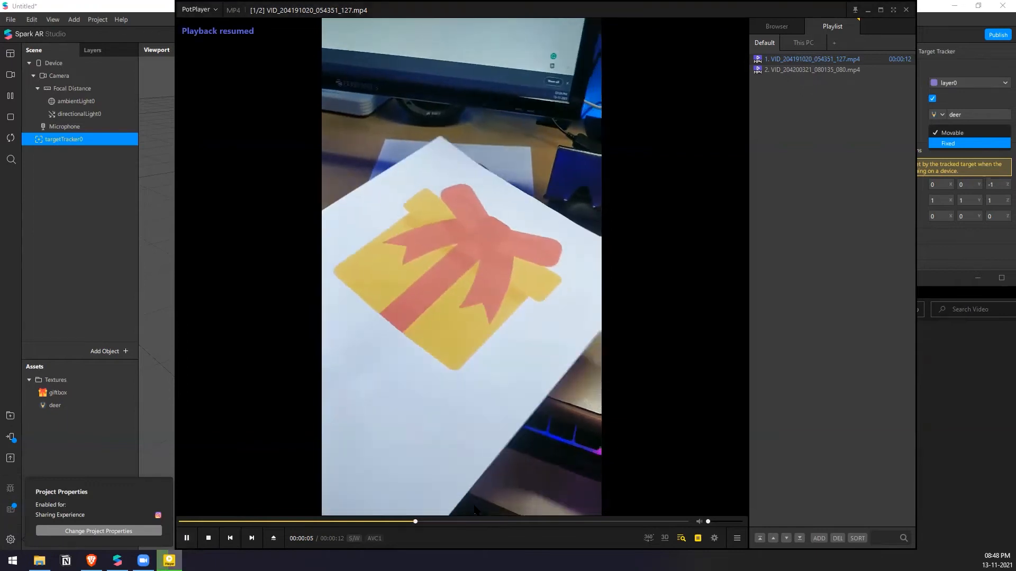
pyautogui.click(644, 523)
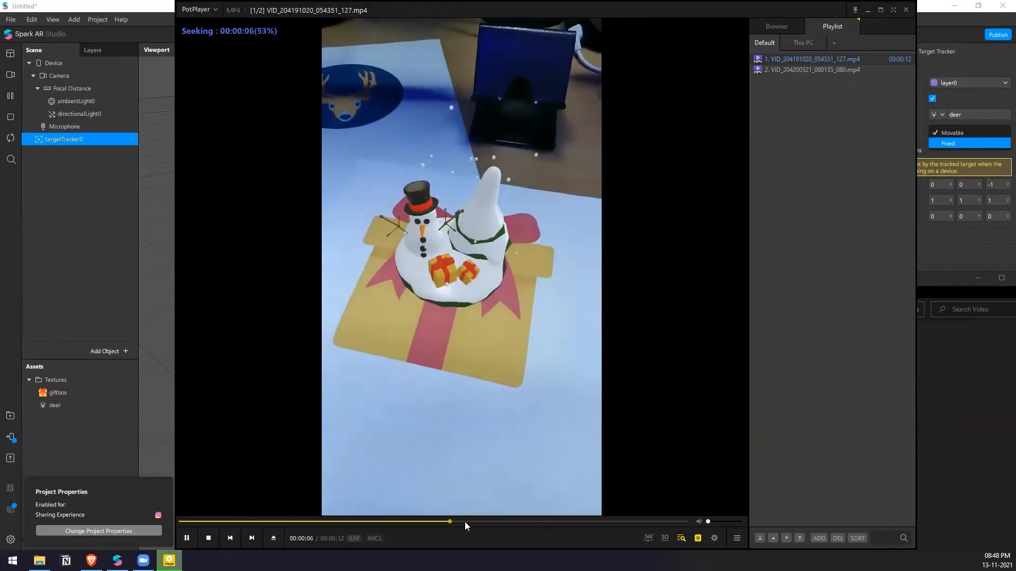
pyautogui.click(465, 521)
pyautogui.click(188, 538)
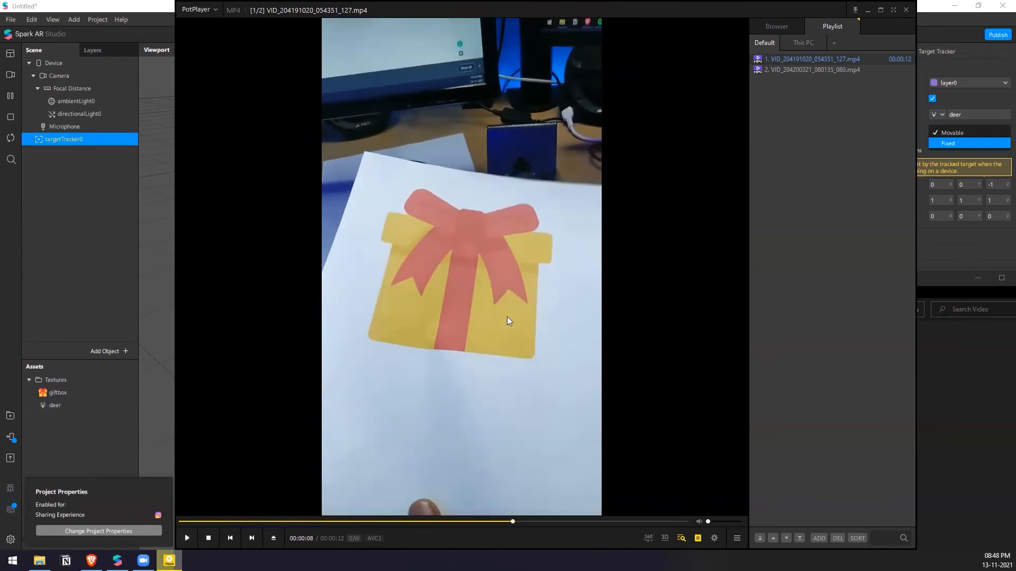
pyautogui.click(184, 537)
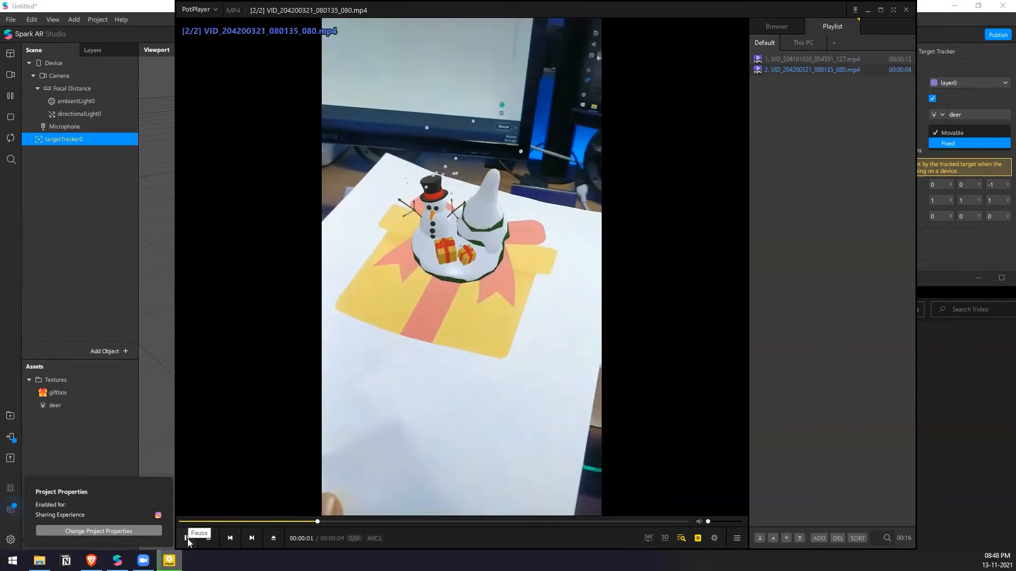
# Pause and close the second demo video and choose Movable as the target tracker's Target Type
pyautogui.click(187, 538)
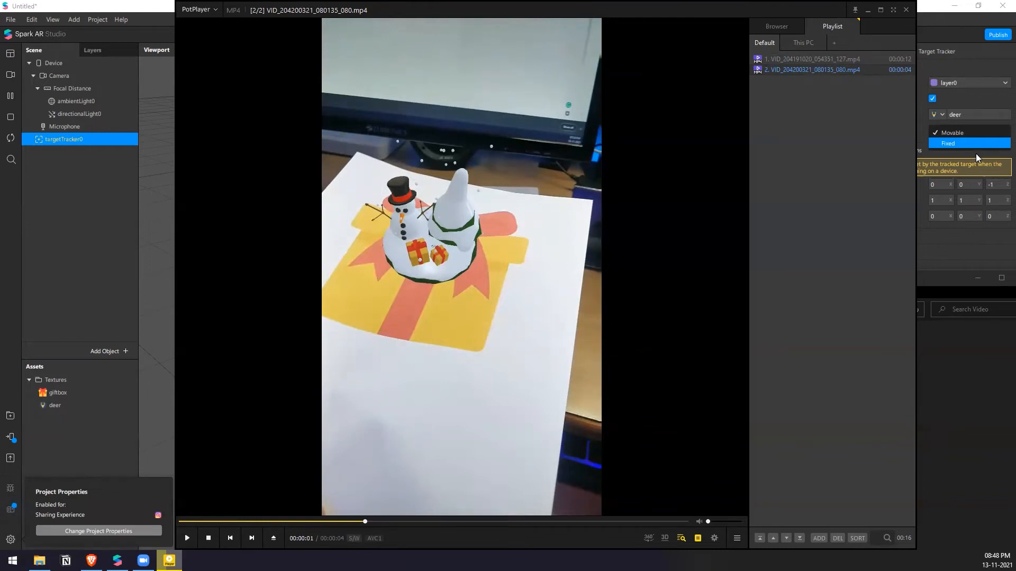
pyautogui.click(906, 9)
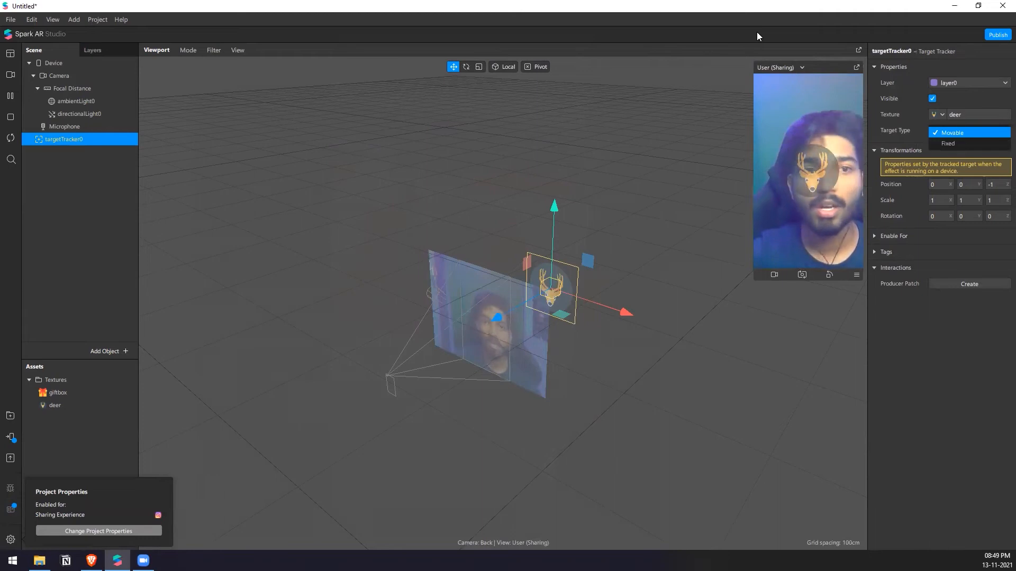
pyautogui.click(964, 131)
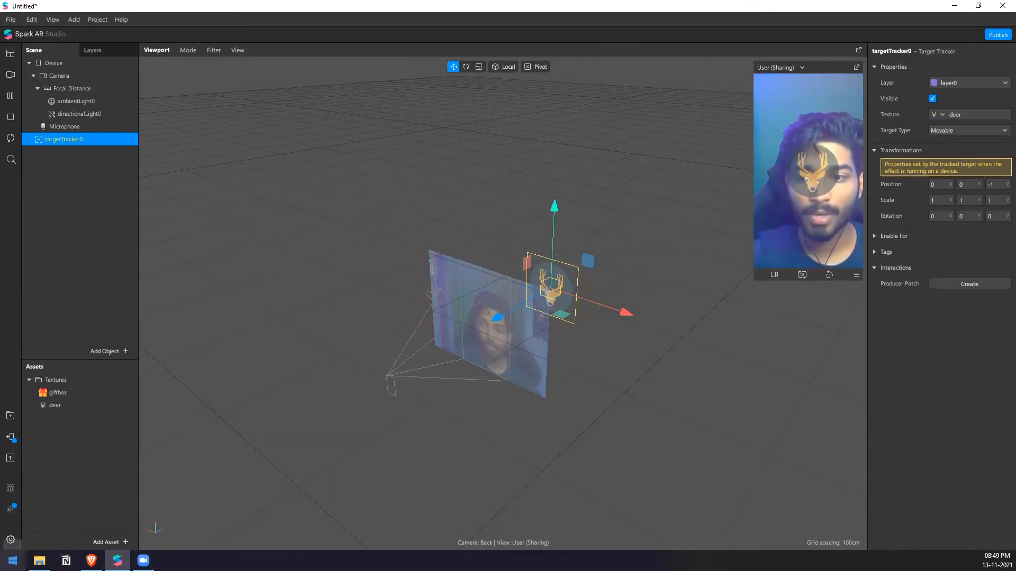
# Replay both target tracker demo videos from the Video folder, starting with VID_204191020_054351_127.mp4, and close the player
pyautogui.click(40, 524)
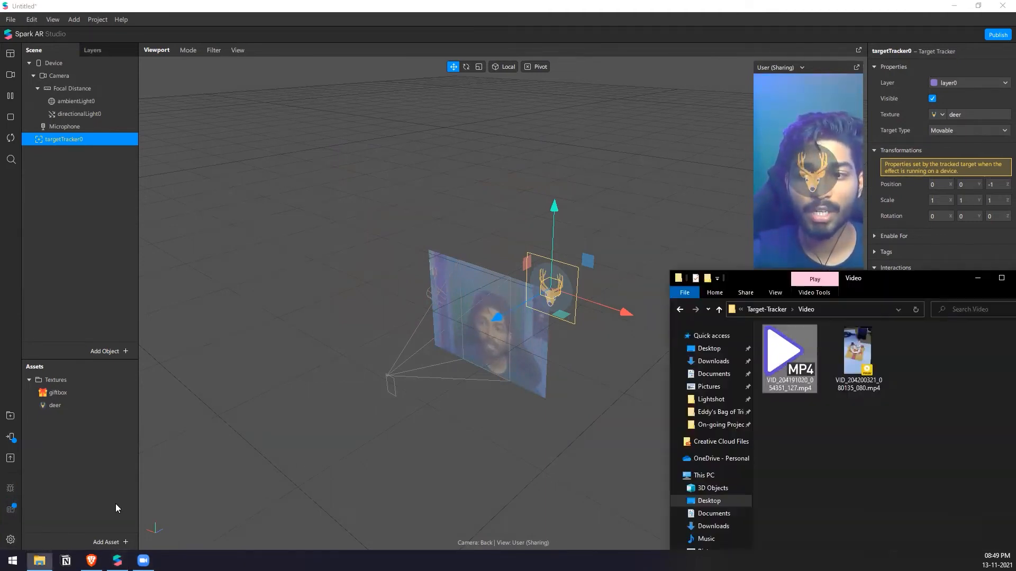
pyautogui.doubleClick(787, 373)
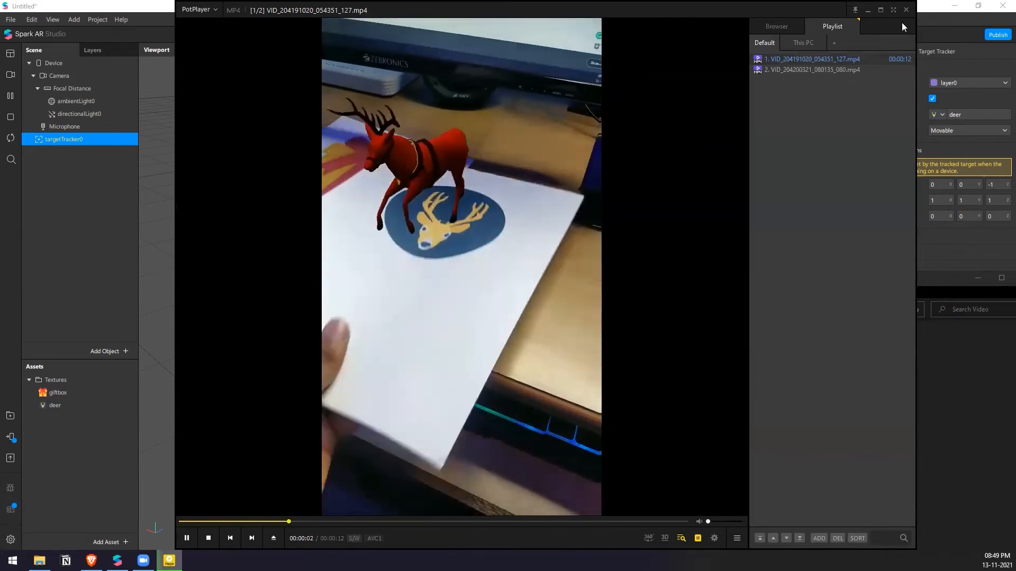
pyautogui.press('pagedown')
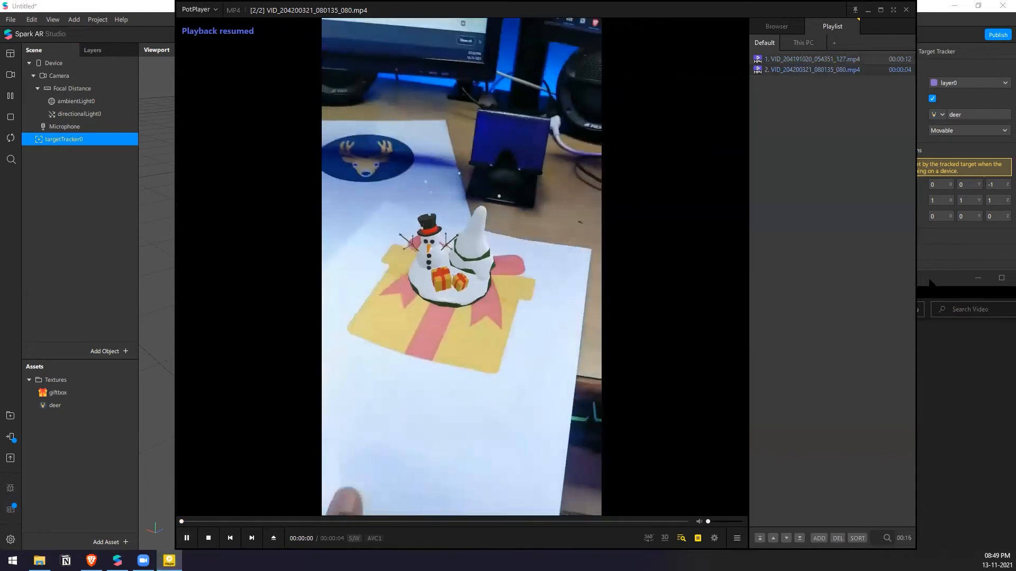
pyautogui.hotkey('alt', 'F4')
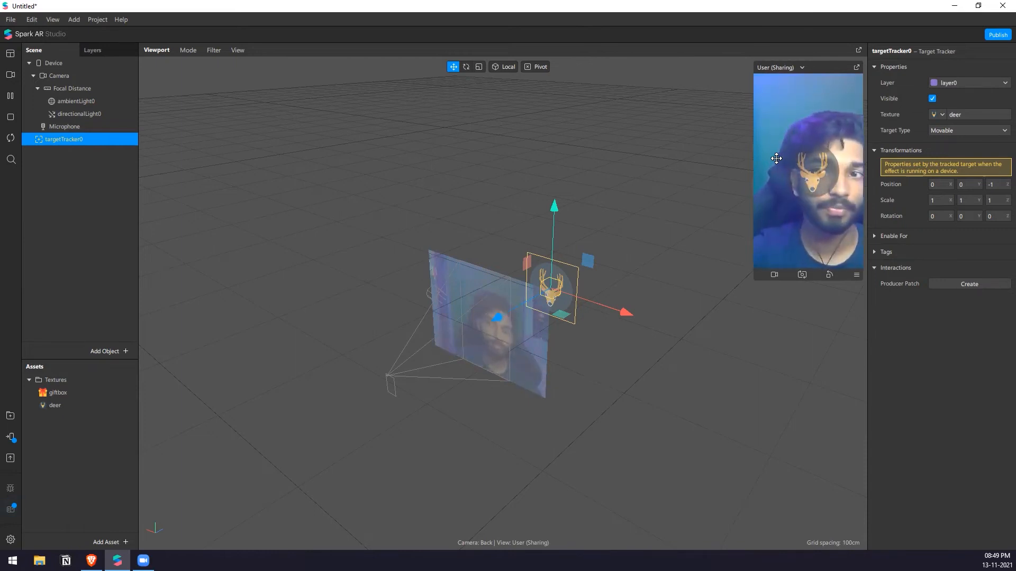
# Add a plane to the scene and create a new material for it
pyautogui.rightClick(116, 178)
pyautogui.moveTo(162, 185)
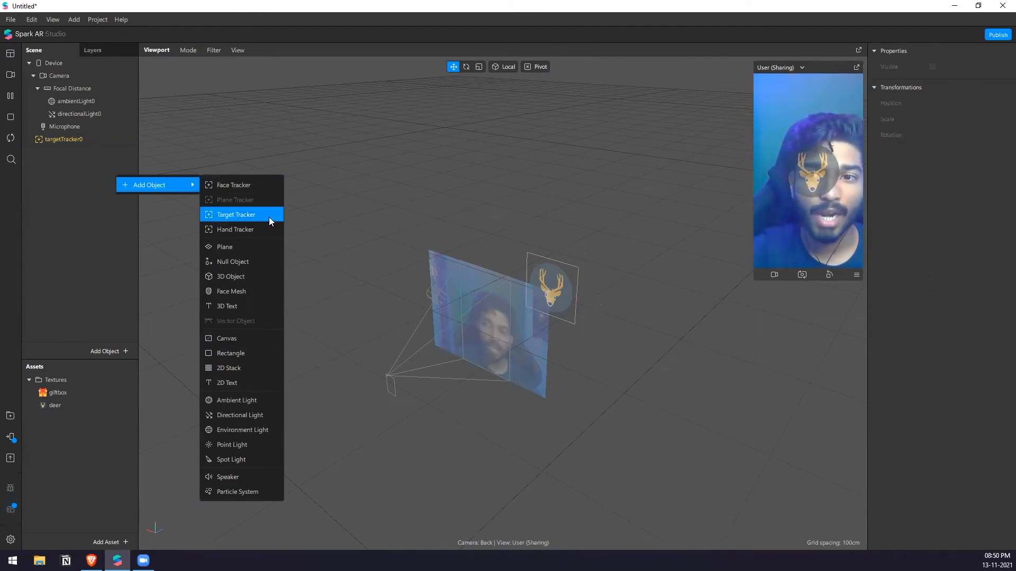
pyautogui.click(257, 245)
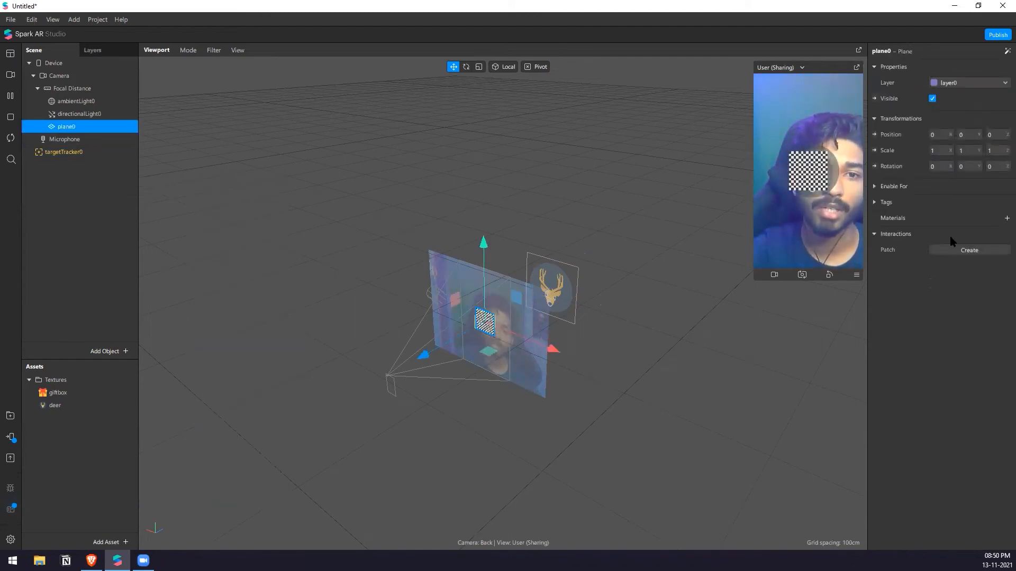
pyautogui.click(1007, 218)
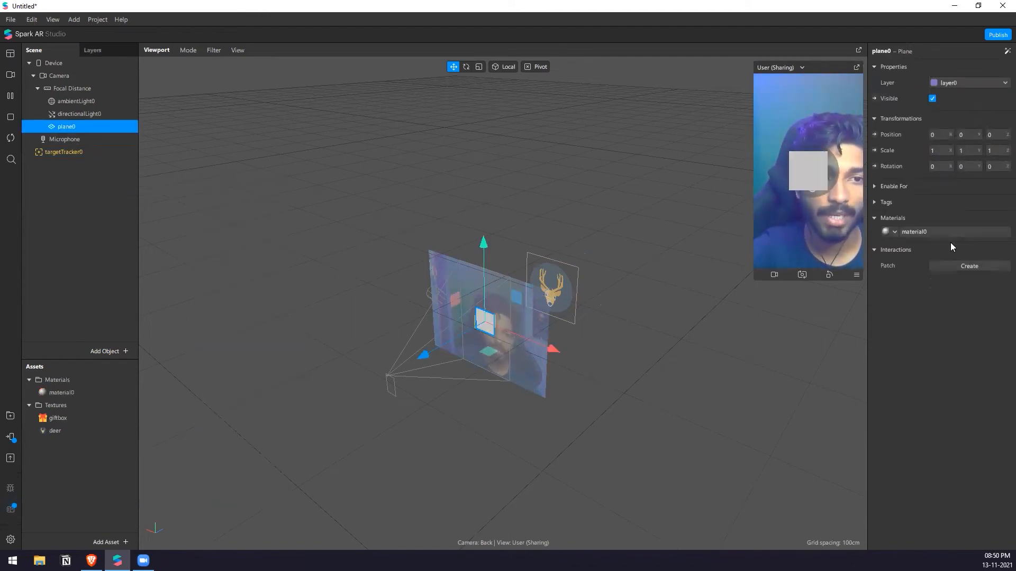
# Set the plane material's shader type to Flat and assign the deer texture to it
pyautogui.click(945, 233)
pyautogui.click(951, 67)
pyautogui.click(950, 82)
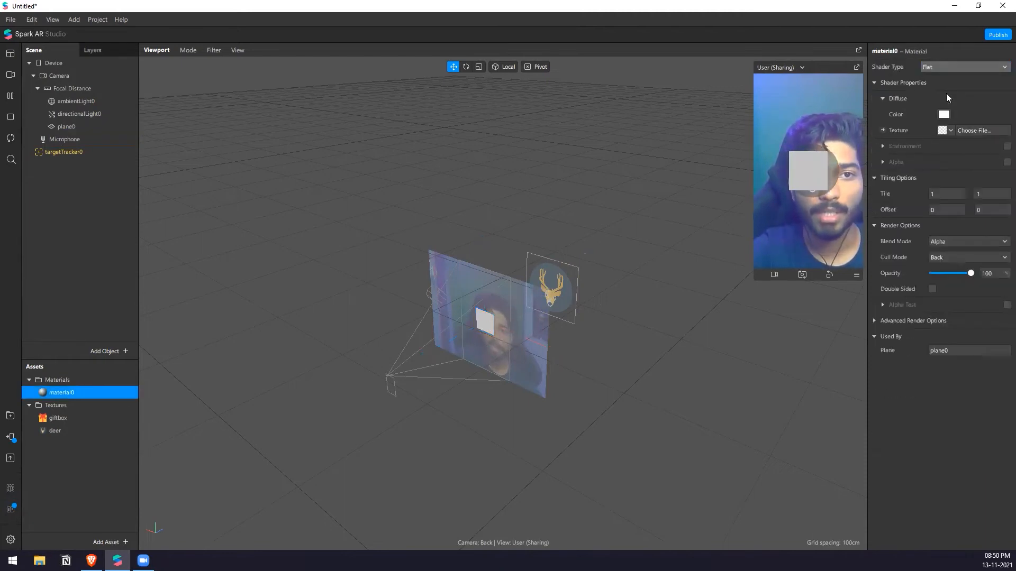
pyautogui.click(944, 133)
pyautogui.click(953, 152)
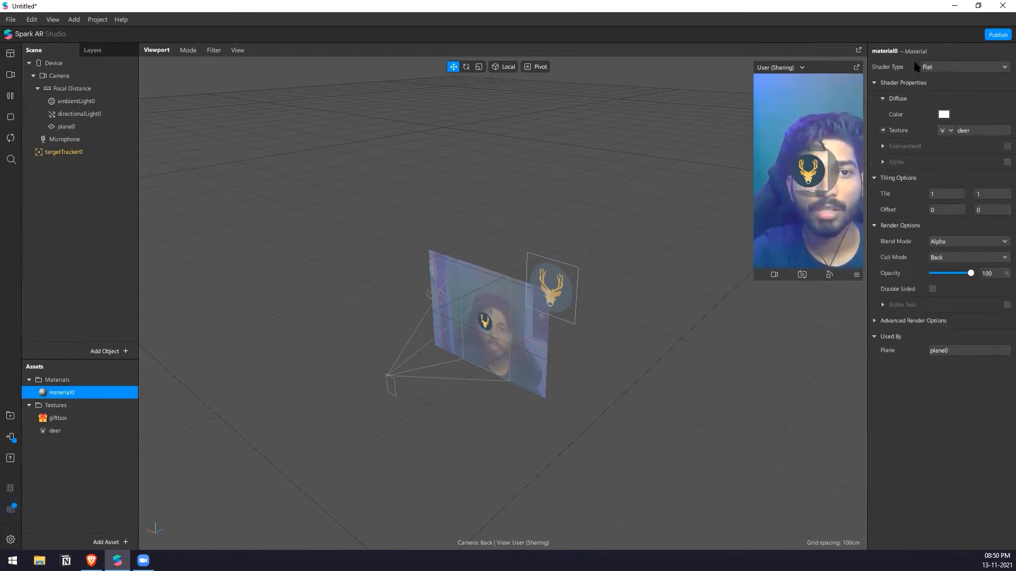
# Enable Alpha Test on the plane's material and set its opacity to 50%
pyautogui.click(873, 320)
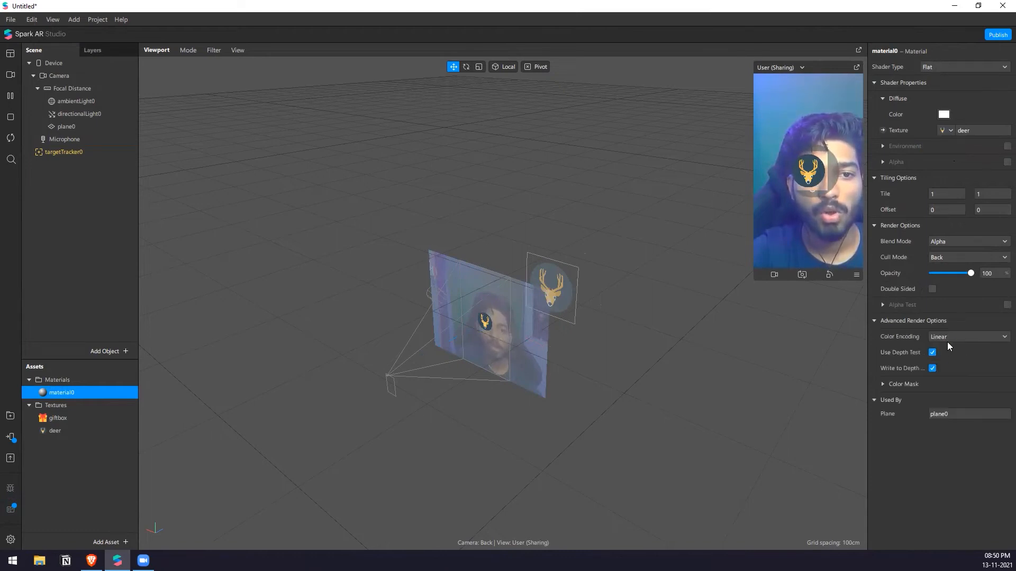
pyautogui.click(1006, 305)
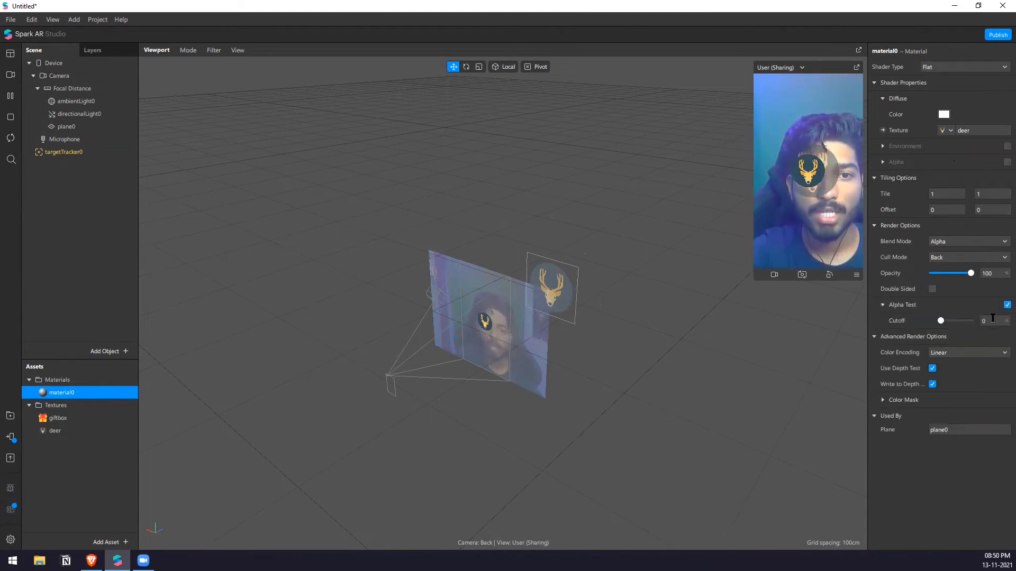
pyautogui.scroll(3, 557, 305)
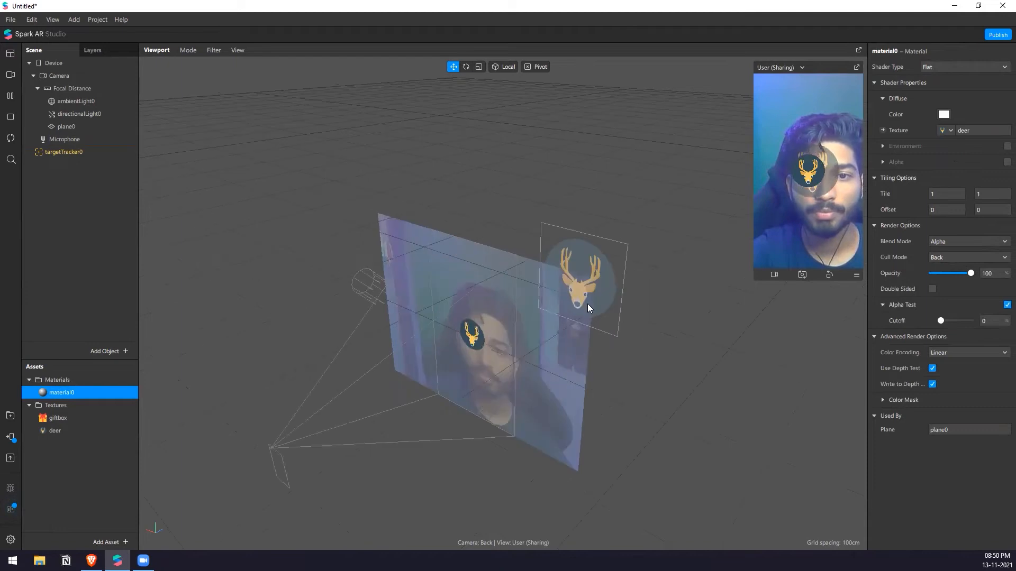
pyautogui.click(933, 368)
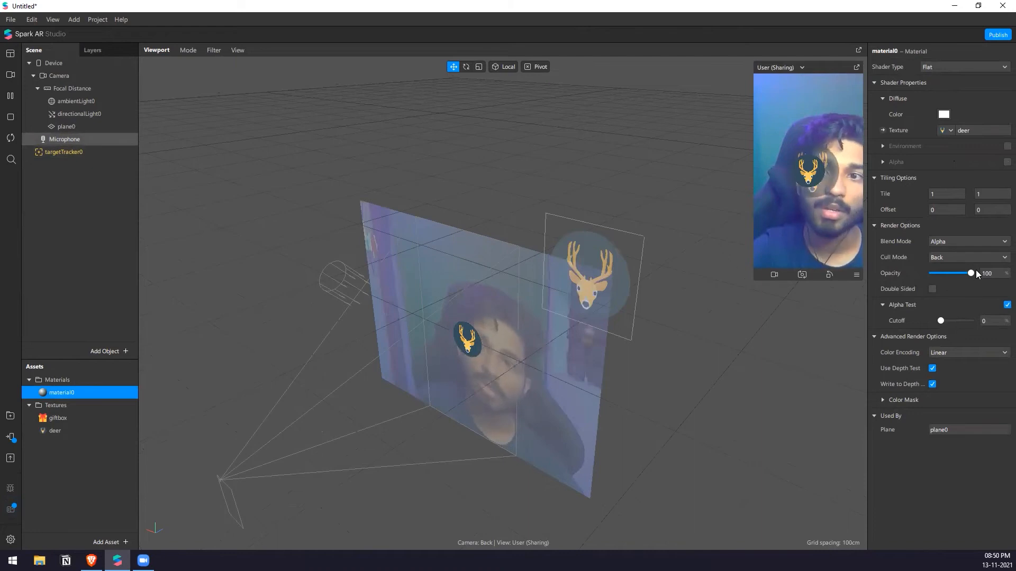
pyautogui.doubleClick(990, 273)
pyautogui.write('50')
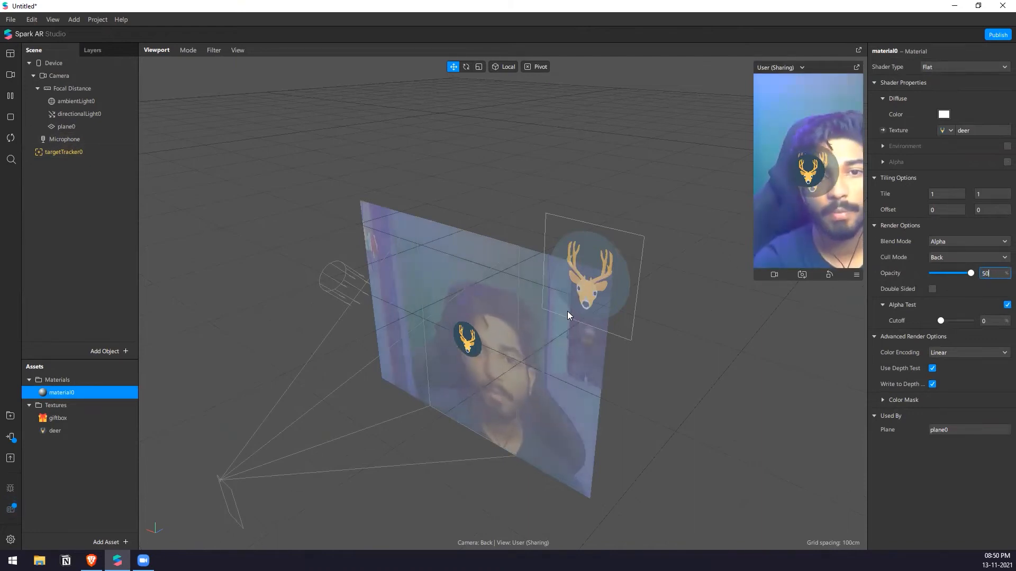
pyautogui.press('Return')
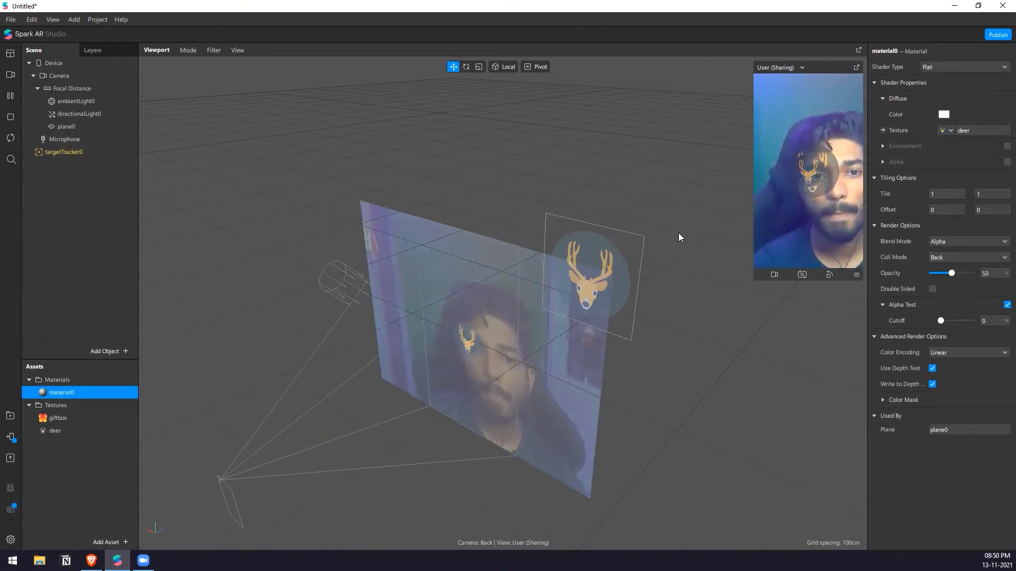
# Set the deer plane's scale to 2 on all three axes and compare it with the tracker's target image in the scene
pyautogui.moveTo(526, 305); pyautogui.dragTo(471, 338)
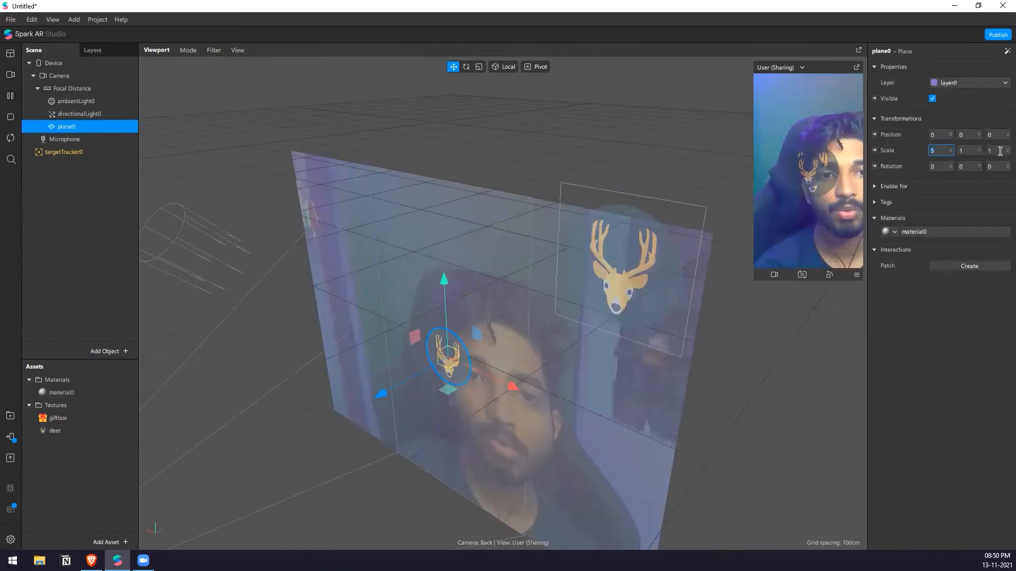
pyautogui.press('Return')
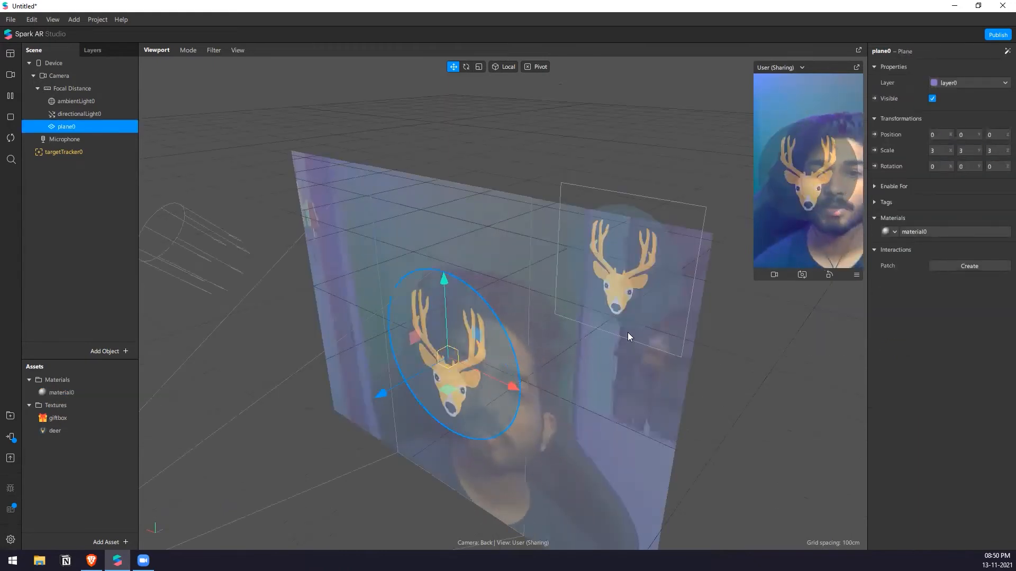
pyautogui.moveTo(662, 309); pyautogui.dragTo(450, 405)
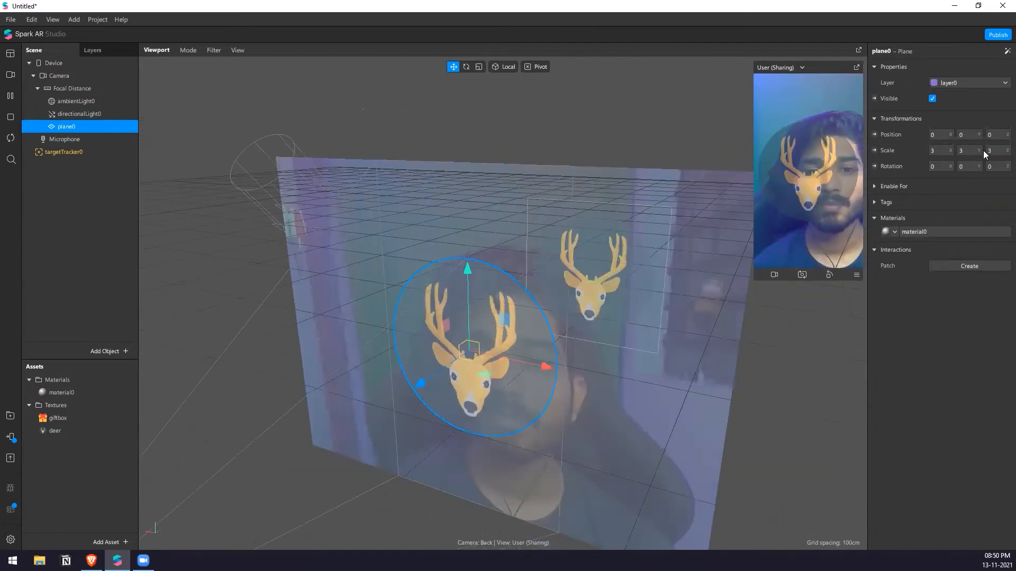
pyautogui.hotkey('ctrl', 'z')
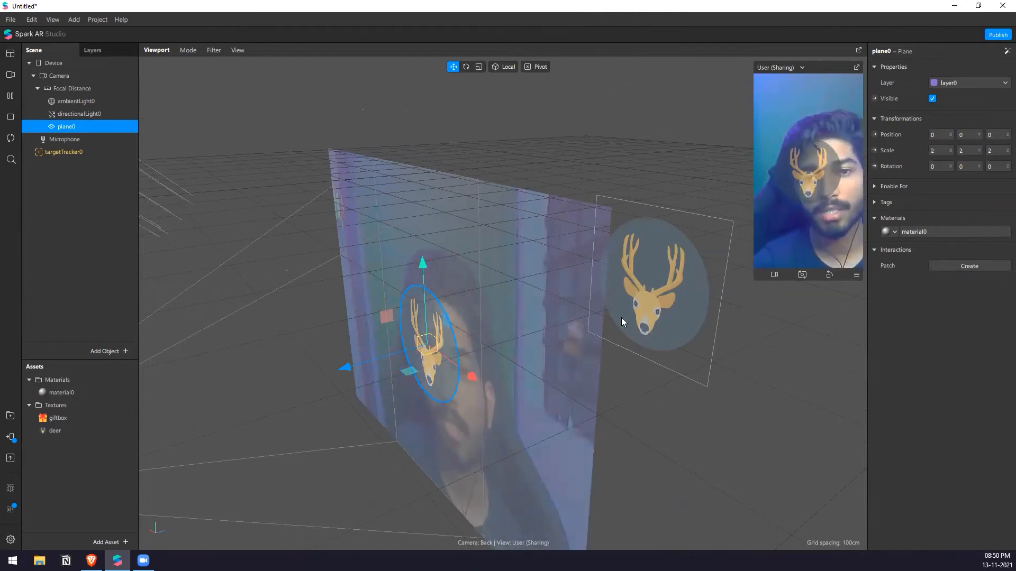
pyautogui.moveTo(563, 399); pyautogui.dragTo(524, 396, button='right')
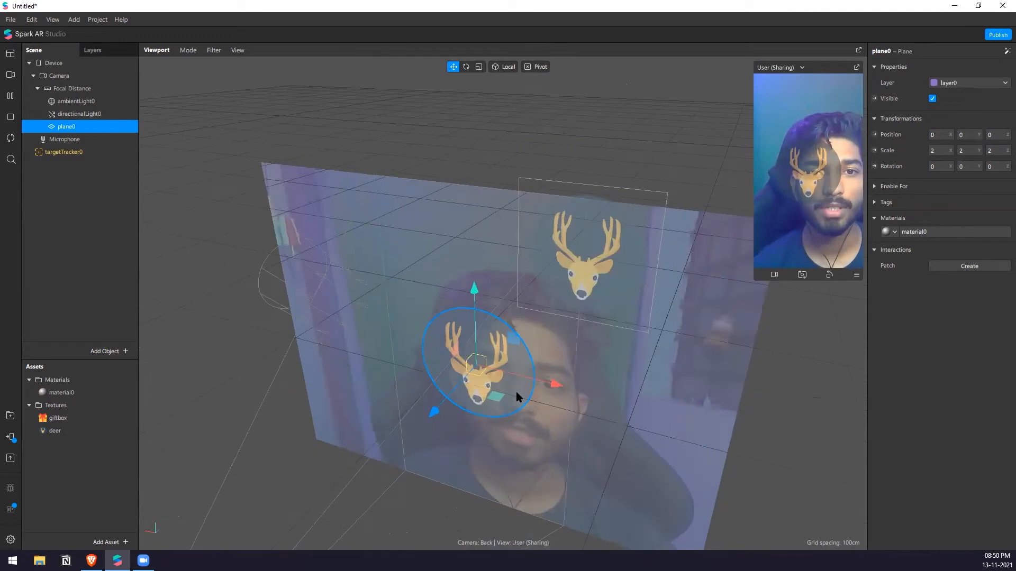
pyautogui.scroll(-5, 524, 397)
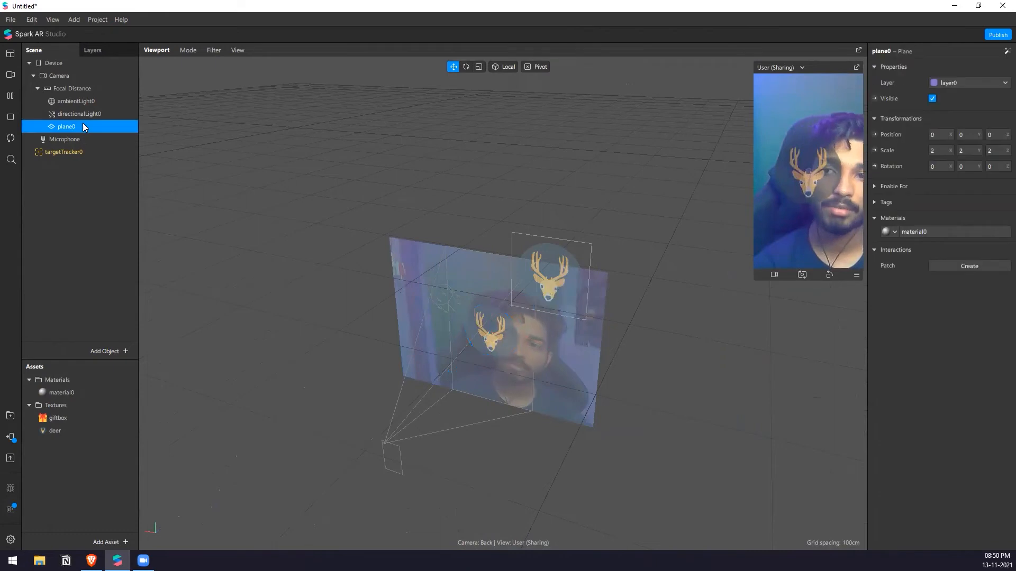
# Delete the deer plane and add a rectangle to the scene in its place
pyautogui.press('Delete')
pyautogui.rightClick(95, 157)
pyautogui.moveTo(138, 167)
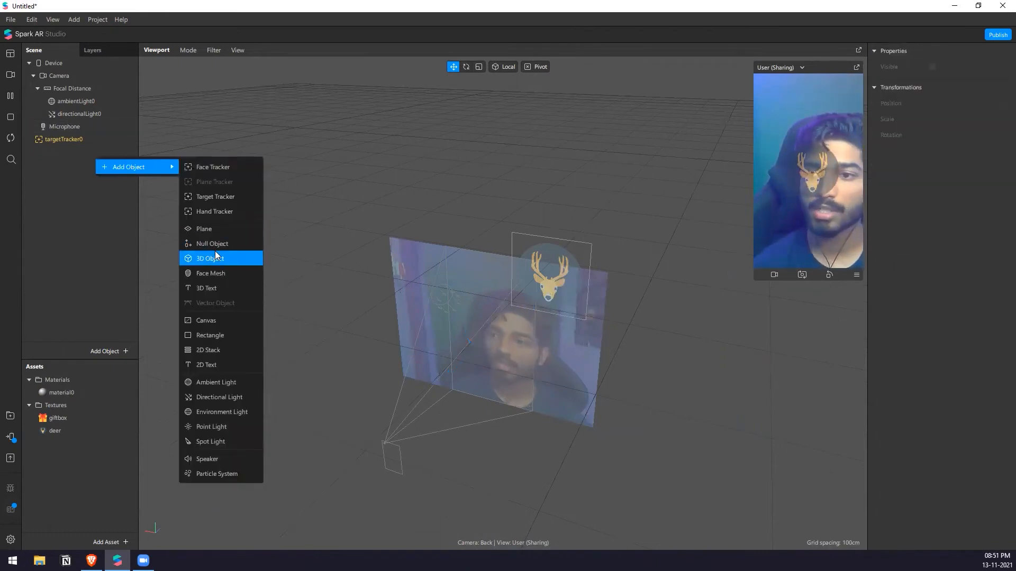
pyautogui.click(231, 335)
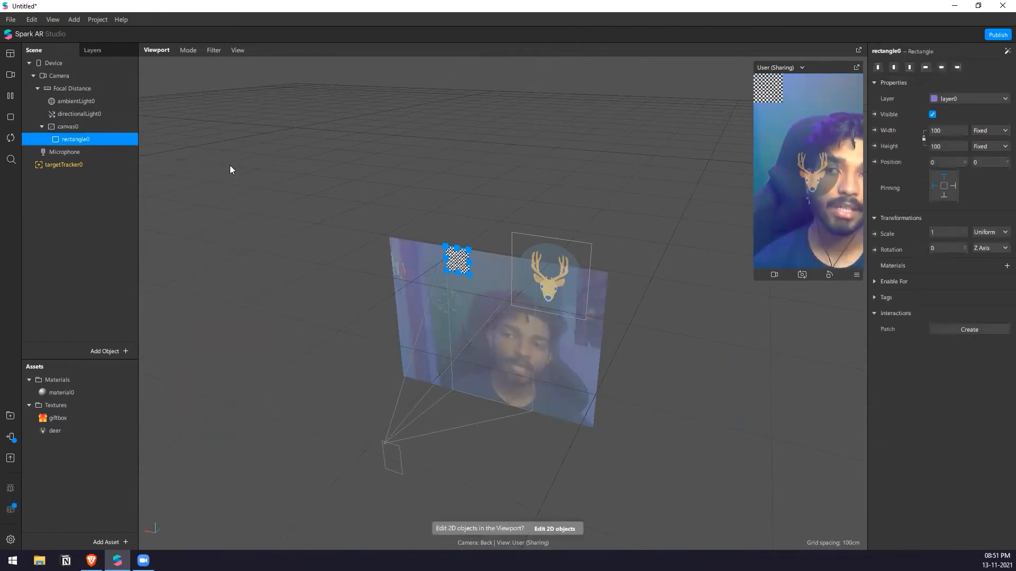
# Set the rectangle's width and height to 250 and center it horizontally and vertically on the canvas
pyautogui.click(941, 67)
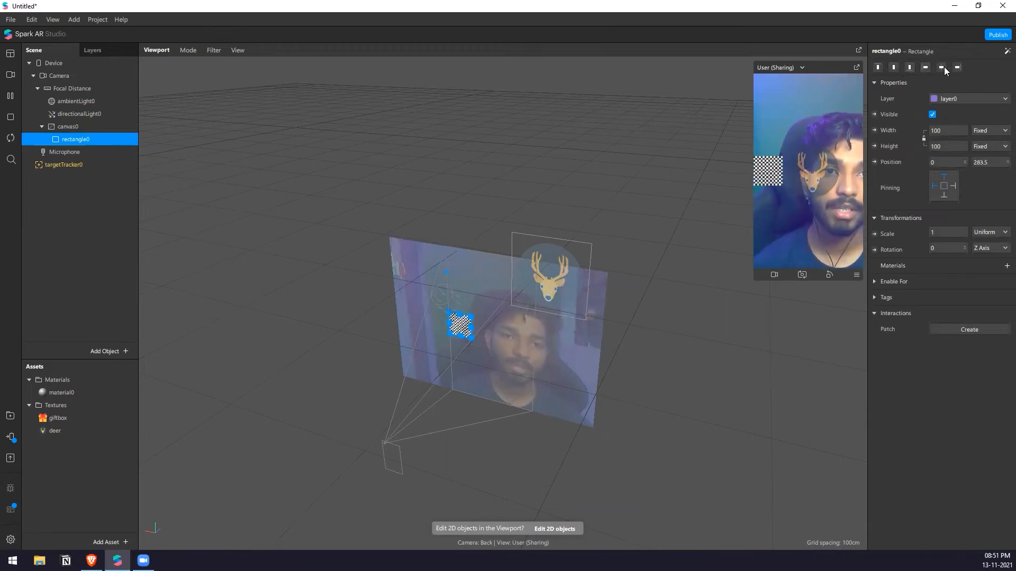
pyautogui.click(893, 67)
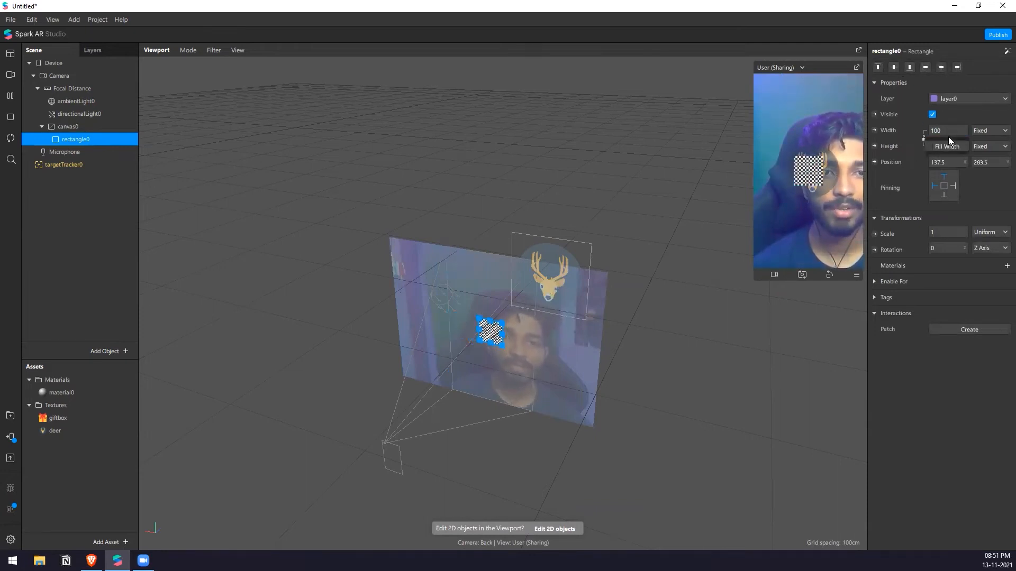
pyautogui.doubleClick(948, 130)
pyautogui.write('250')
pyautogui.click(937, 146)
pyautogui.write('250')
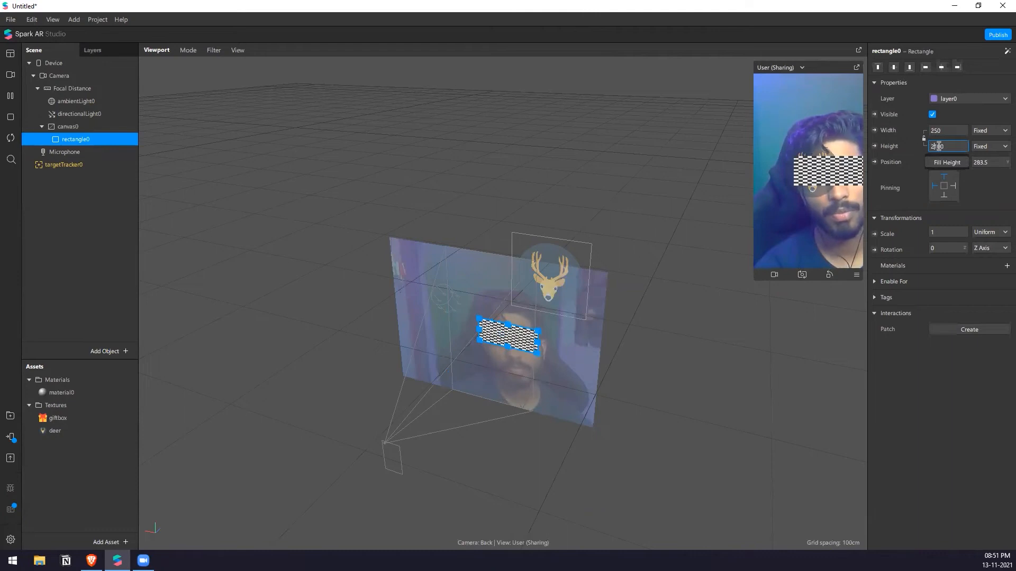
pyautogui.press('Return')
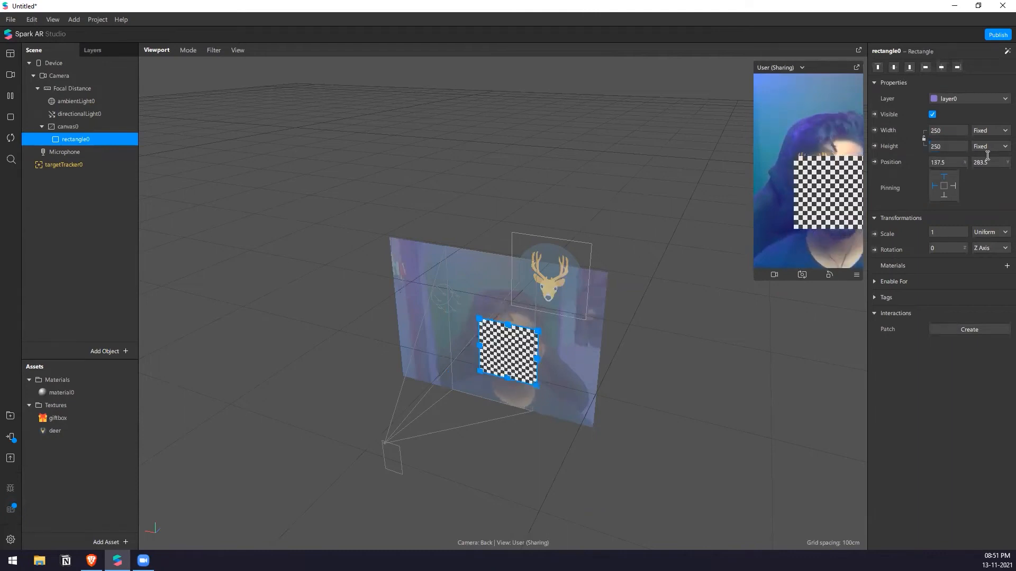
pyautogui.click(893, 67)
pyautogui.click(941, 67)
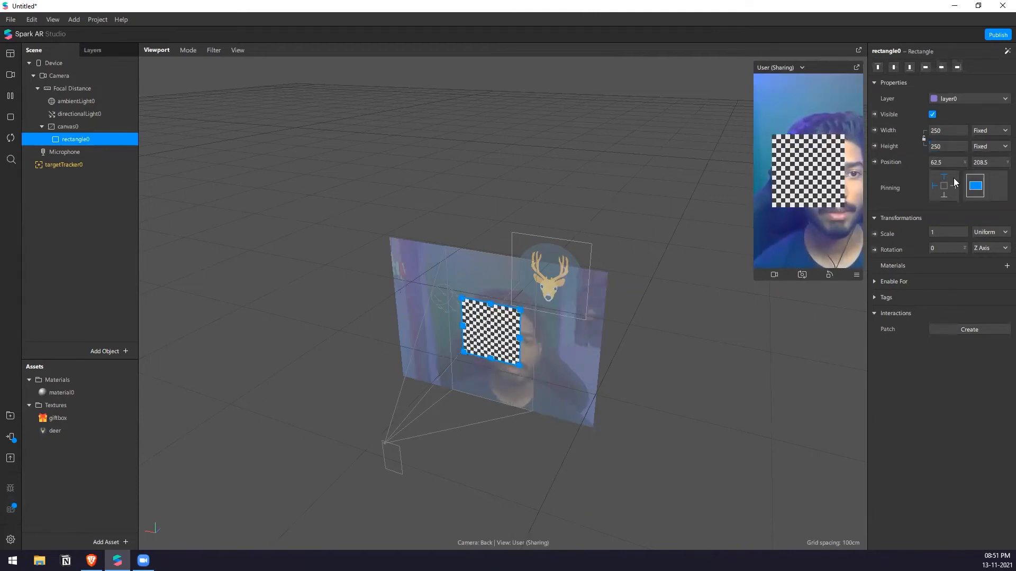
# Assign the existing material0 to the rectangle and rename the material Deer_Guide
pyautogui.click(1007, 265)
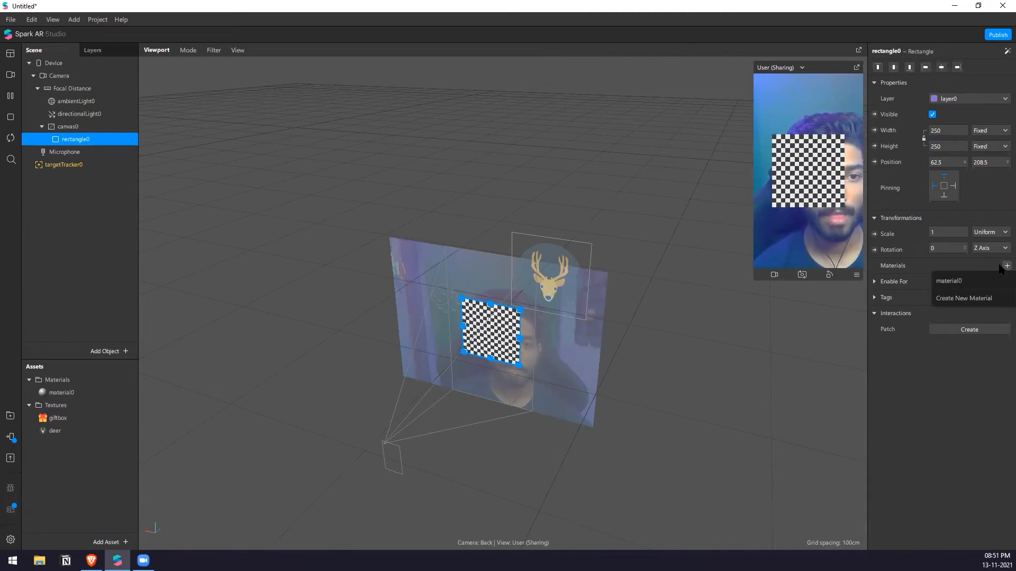
pyautogui.click(988, 280)
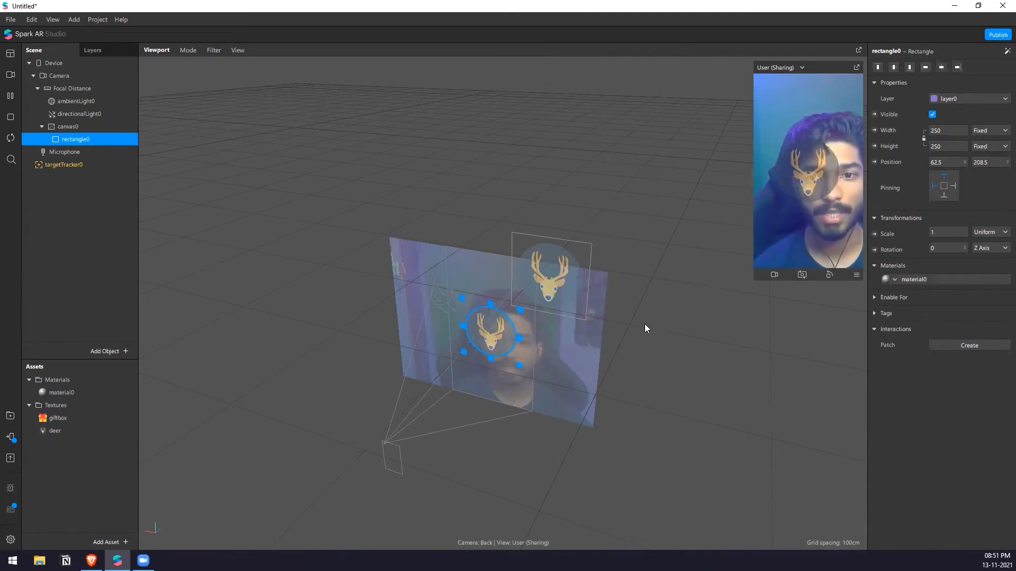
pyautogui.click(62, 382)
pyautogui.doubleClick(62, 392)
pyautogui.write('Deer')
pyautogui.press('Return')
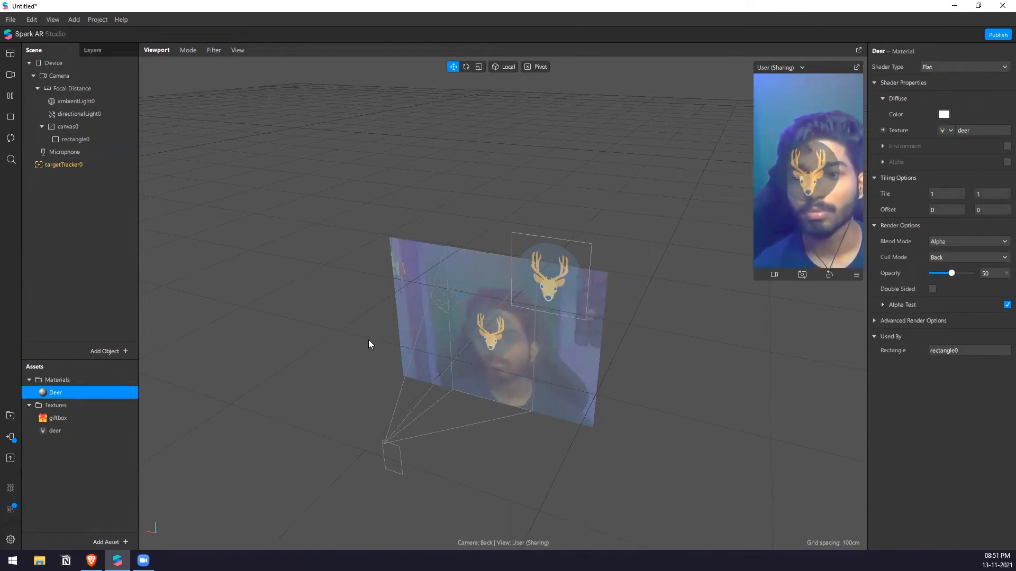
pyautogui.doubleClick(88, 393)
pyautogui.write('_Guide')
pyautogui.press('Return')
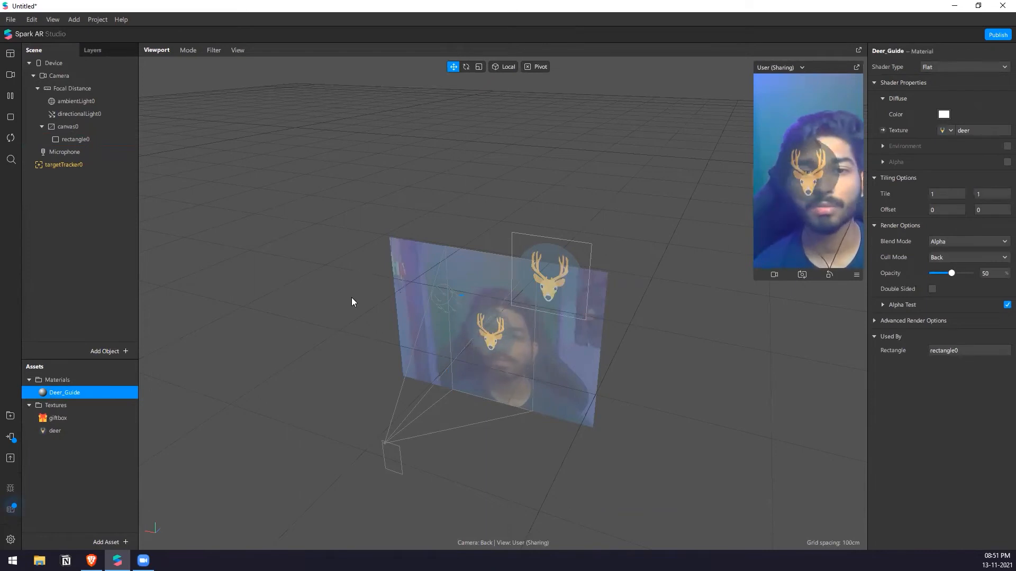
# Rename the canvas as Guide and the rectangle inside it as Deer
pyautogui.moveTo(369, 289); pyautogui.dragTo(483, 290)
pyautogui.write('Guide')
pyautogui.press('Return')
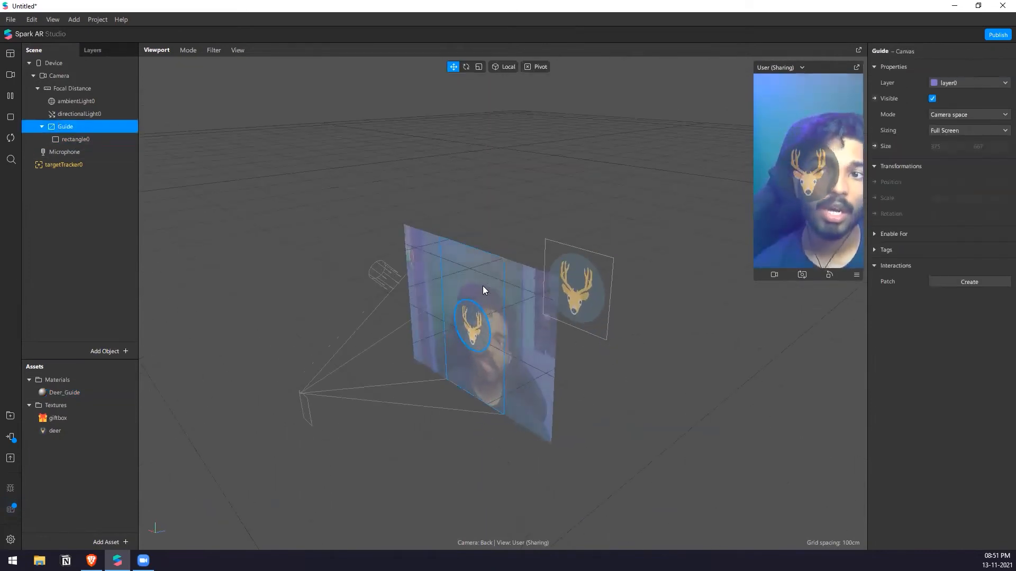
pyautogui.click(90, 139)
pyautogui.press('F2')
pyautogui.write('Deer')
pyautogui.press('Return')
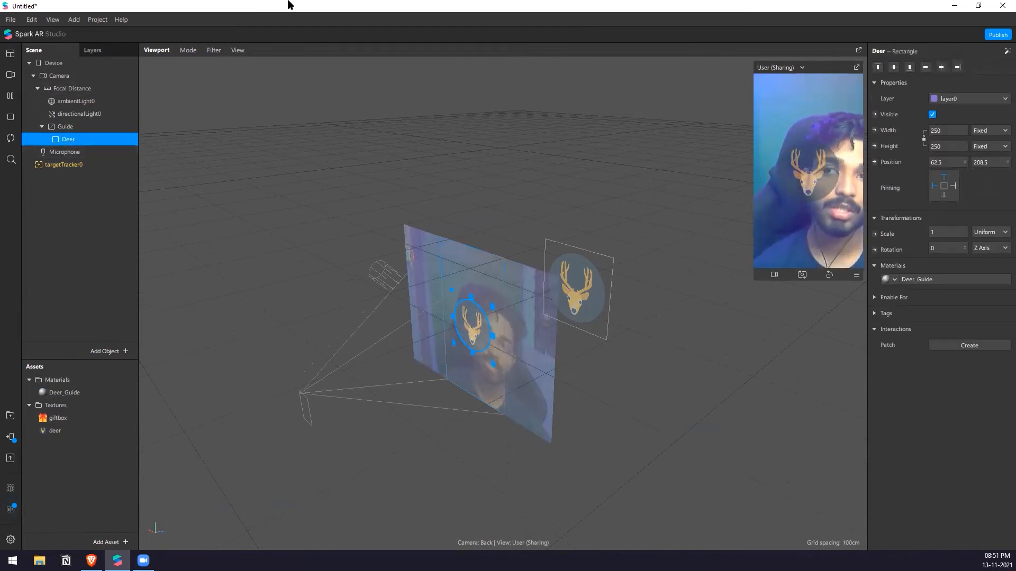
# Rename the target tracker as Deer
pyautogui.click(79, 164)
pyautogui.press('F2')
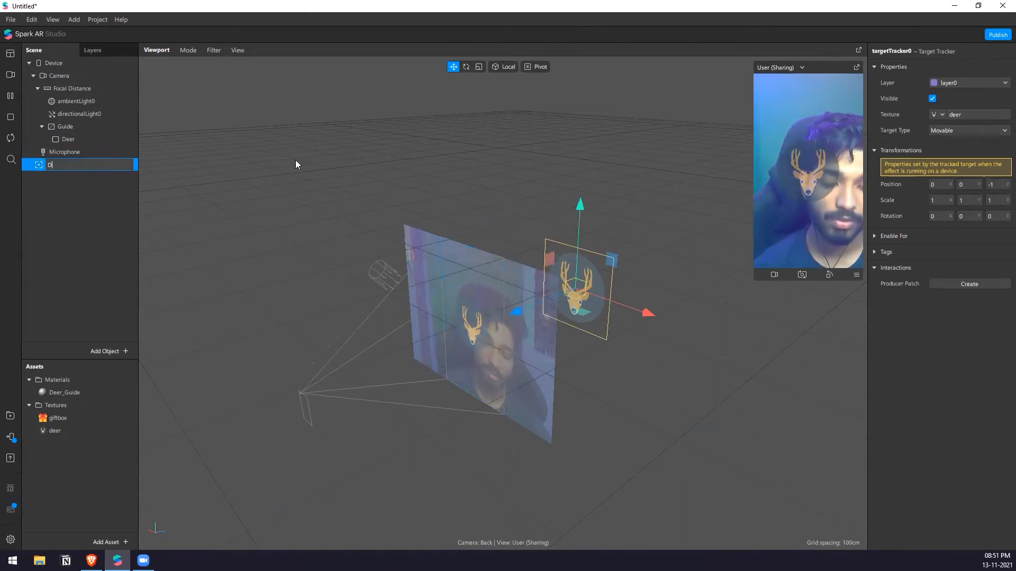
pyautogui.write('Deer')
pyautogui.press('Return')
pyautogui.moveTo(342, 220); pyautogui.dragTo(85, 172, button='right')
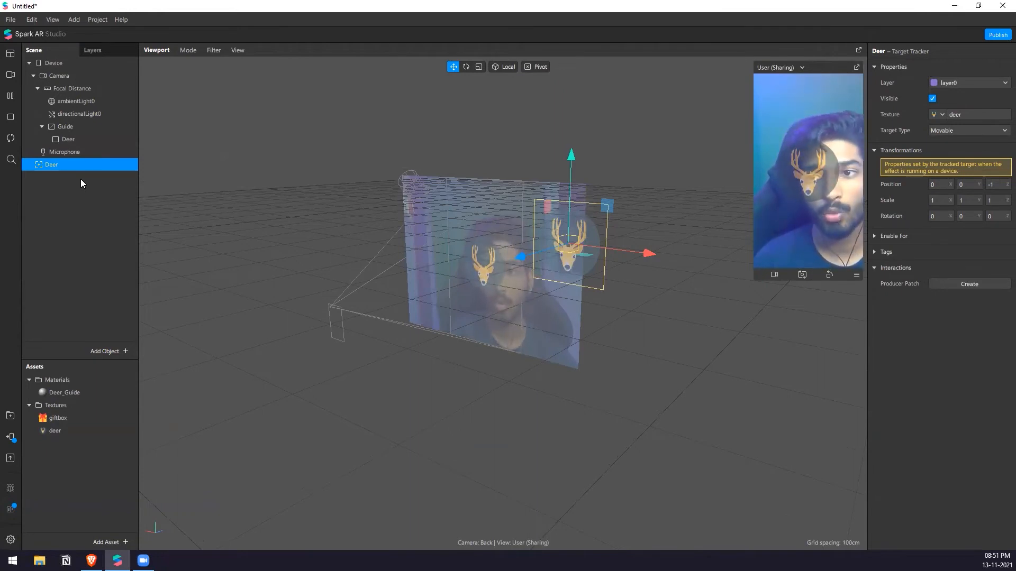
pyautogui.rightClick(95, 168)
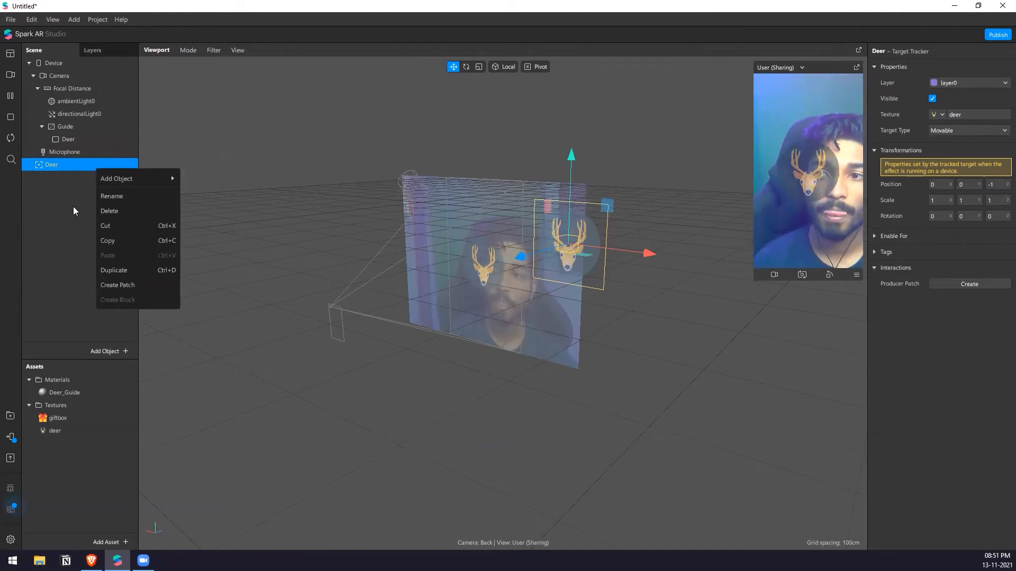
pyautogui.click(84, 189)
pyautogui.click(93, 166)
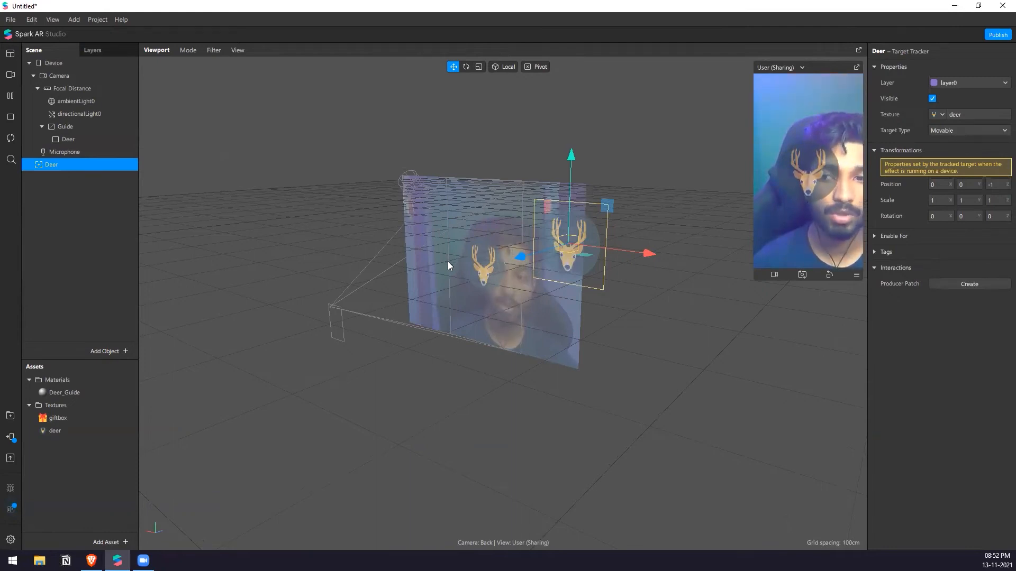
# Import Rena.fbx into the project assets from the Targets > Objects folder of AR Cohort Week 4's Target-Tracker folder
pyautogui.click(39, 560)
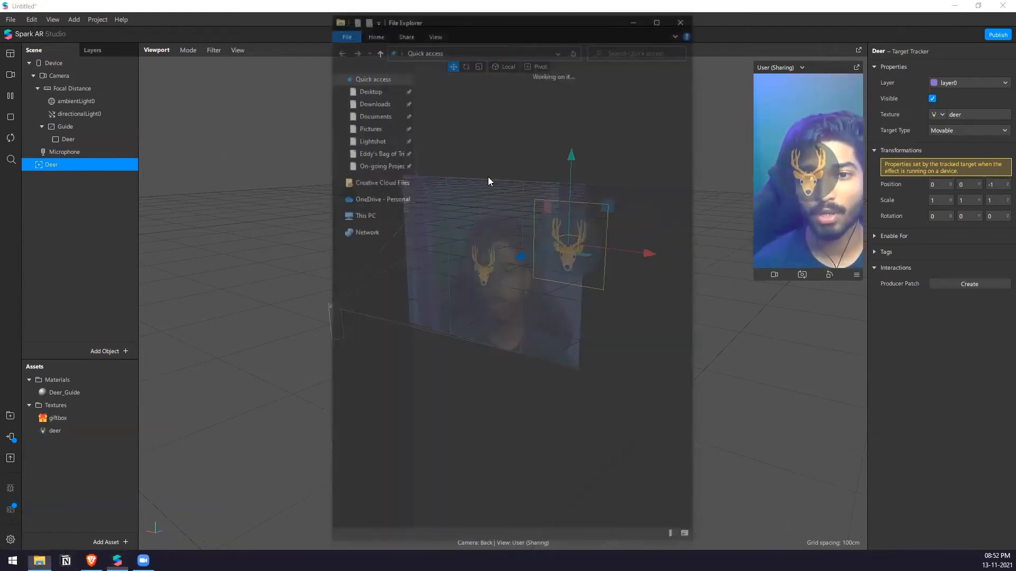
pyautogui.click(368, 87)
pyautogui.doubleClick(453, 104)
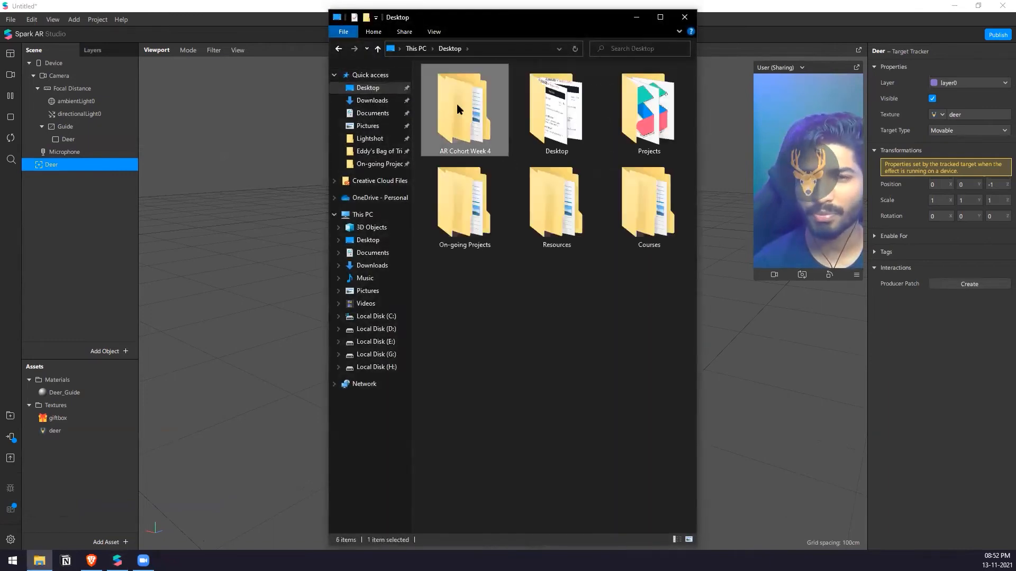
pyautogui.doubleClick(479, 95)
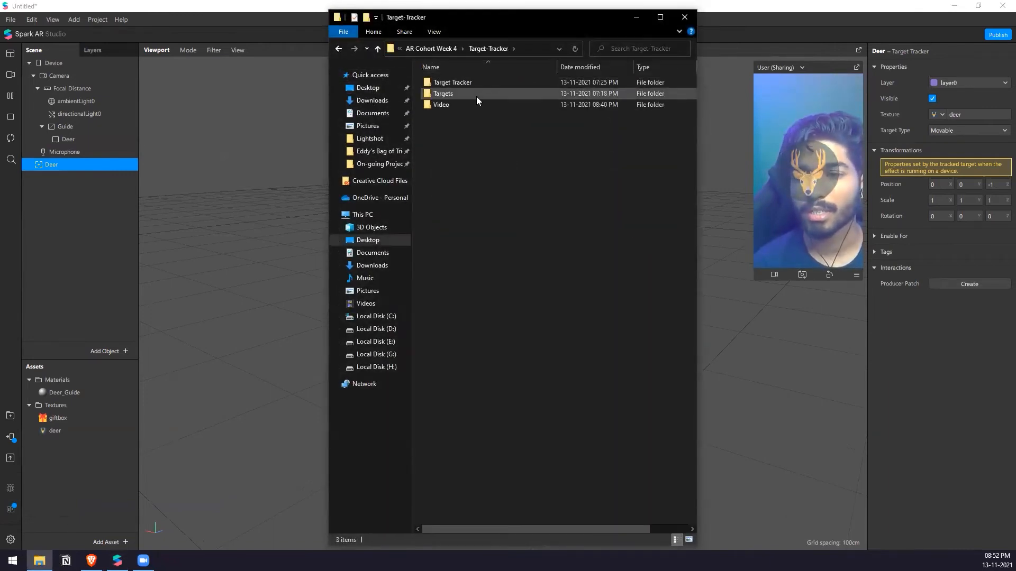
pyautogui.doubleClick(476, 96)
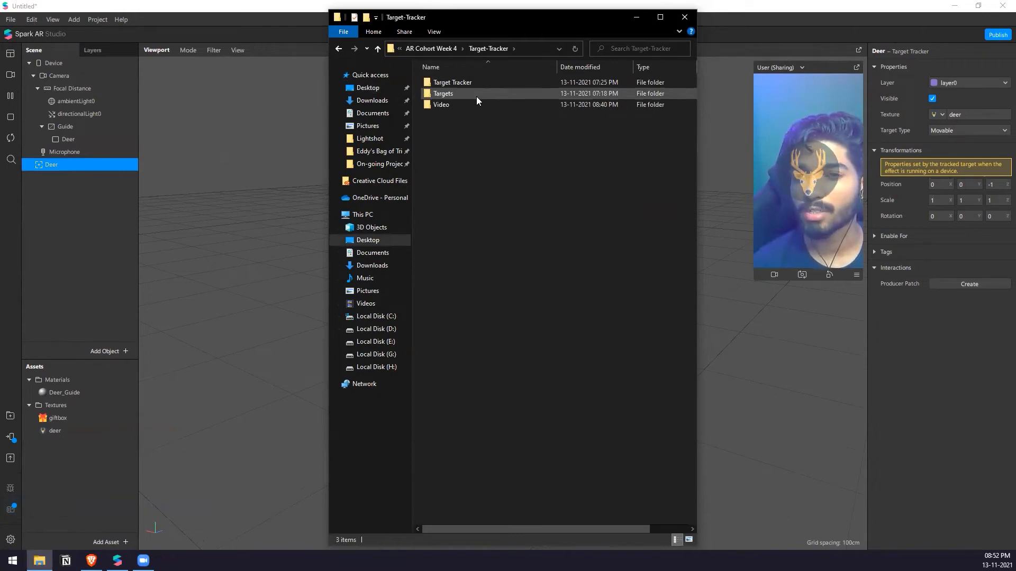
pyautogui.click(504, 108)
pyautogui.doubleClick(504, 108)
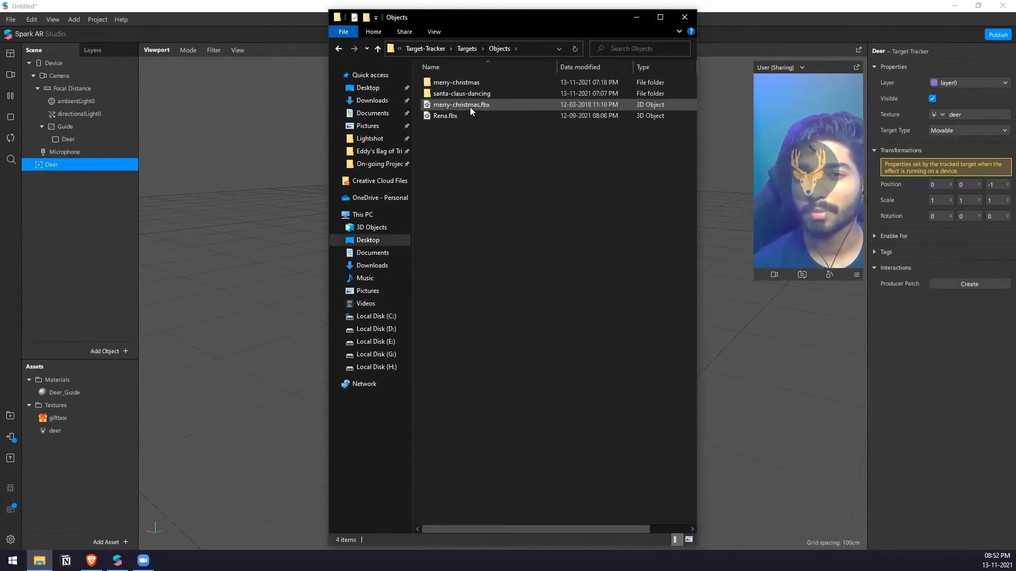
pyautogui.click(432, 115)
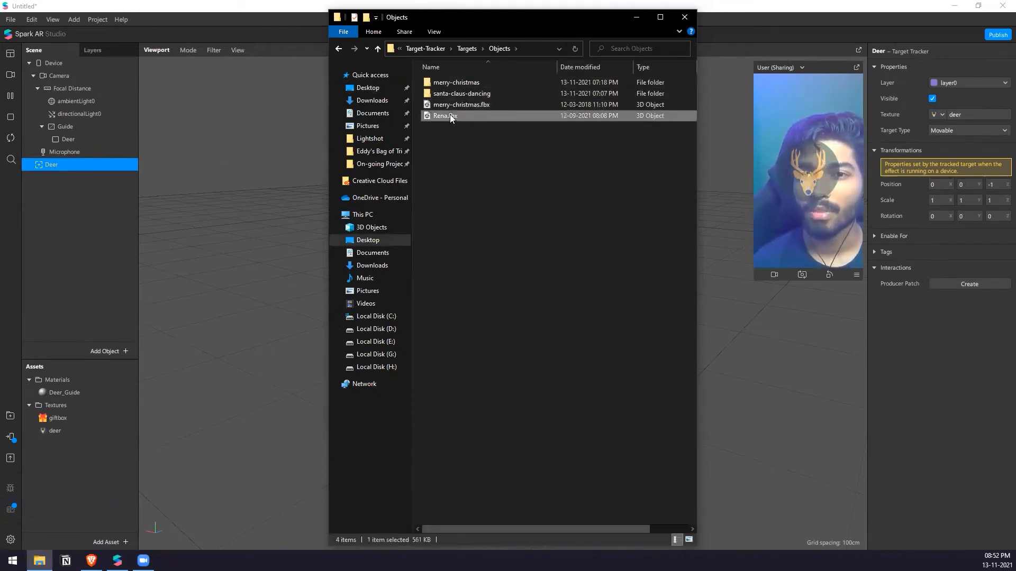
pyautogui.moveTo(448, 116); pyautogui.dragTo(52, 469)
pyautogui.click(637, 21)
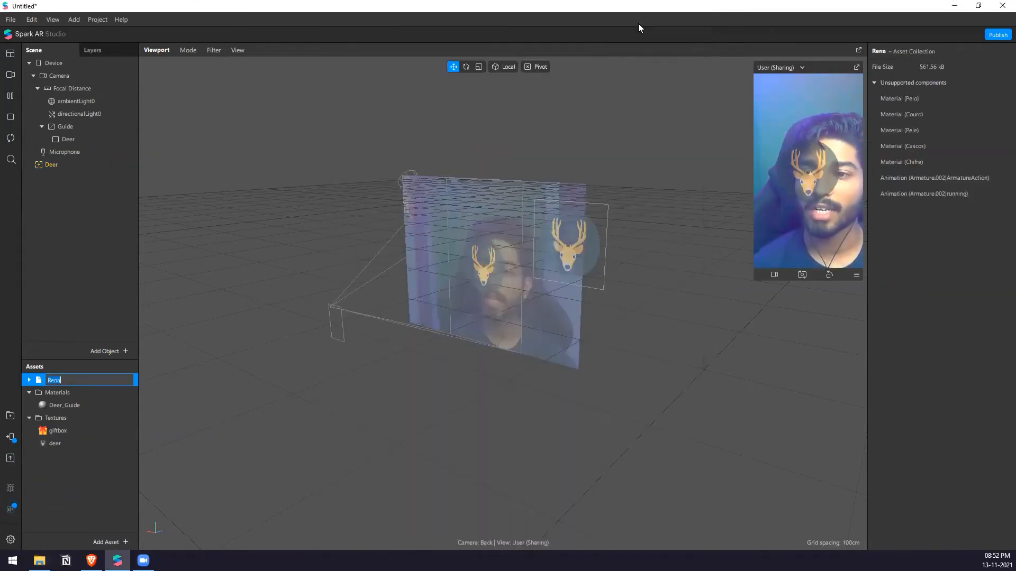
# Expand the imported Rena asset and examine its ArmatureAction and running animations
pyautogui.click(29, 381)
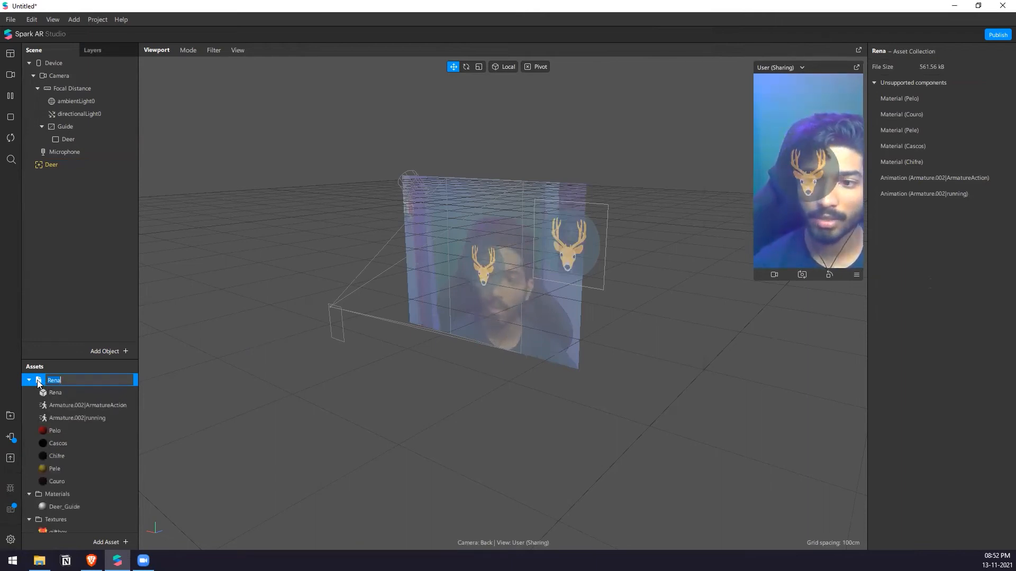
pyautogui.click(63, 417)
pyautogui.click(66, 406)
pyautogui.click(60, 417)
pyautogui.click(83, 405)
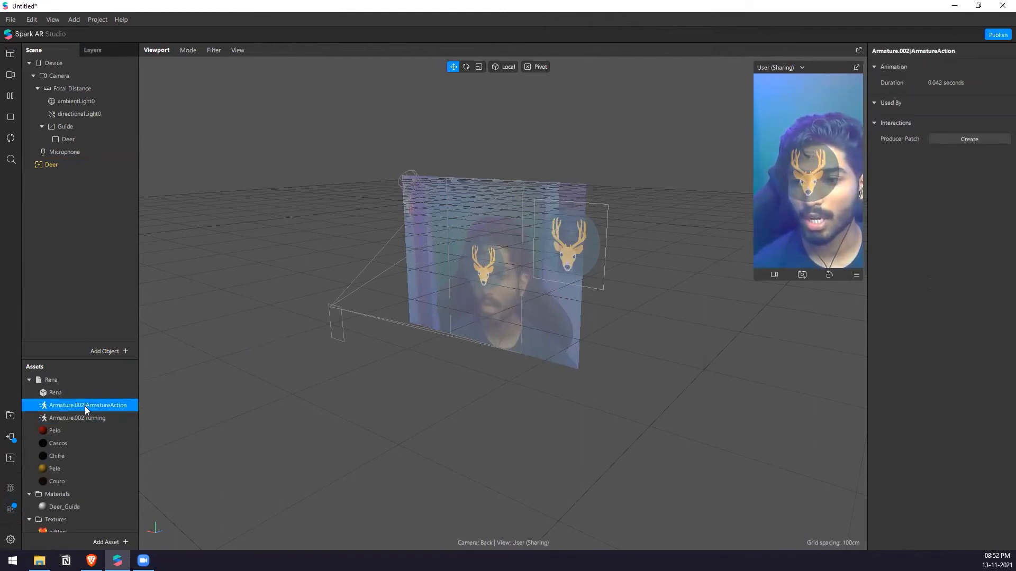
# Place the Rena model under the Deer target tracker and set its scale to 0.1 on all three axes
pyautogui.doubleClick(62, 380)
pyautogui.moveTo(62, 381); pyautogui.dragTo(65, 164)
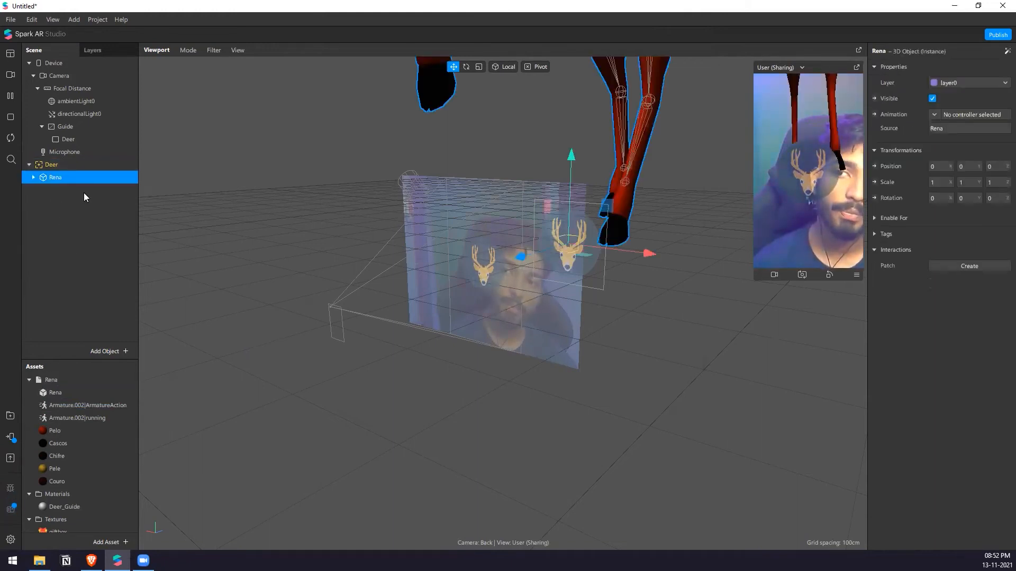
pyautogui.scroll(-3, 490, 221)
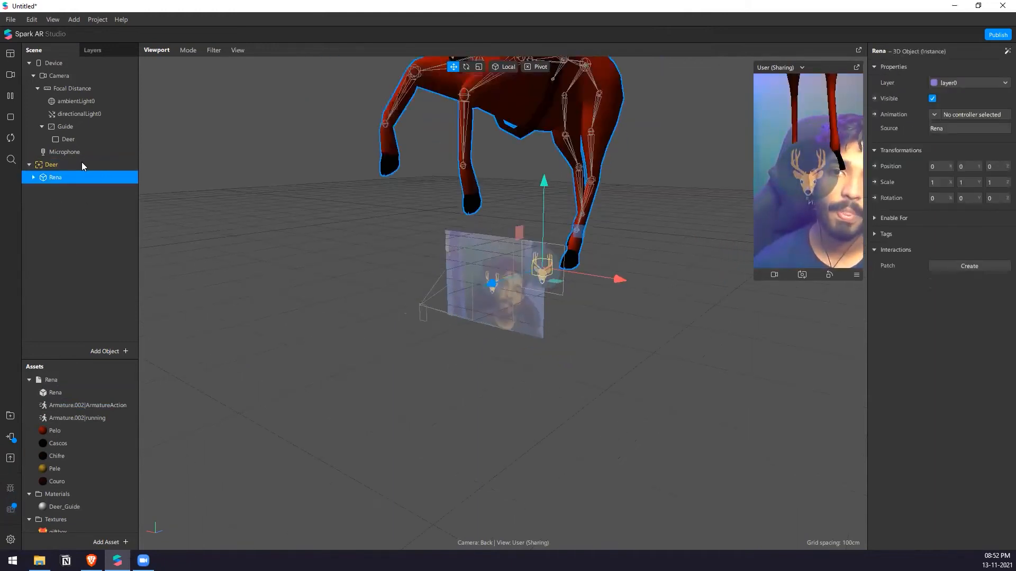
pyautogui.click(939, 182)
pyautogui.write('0.1')
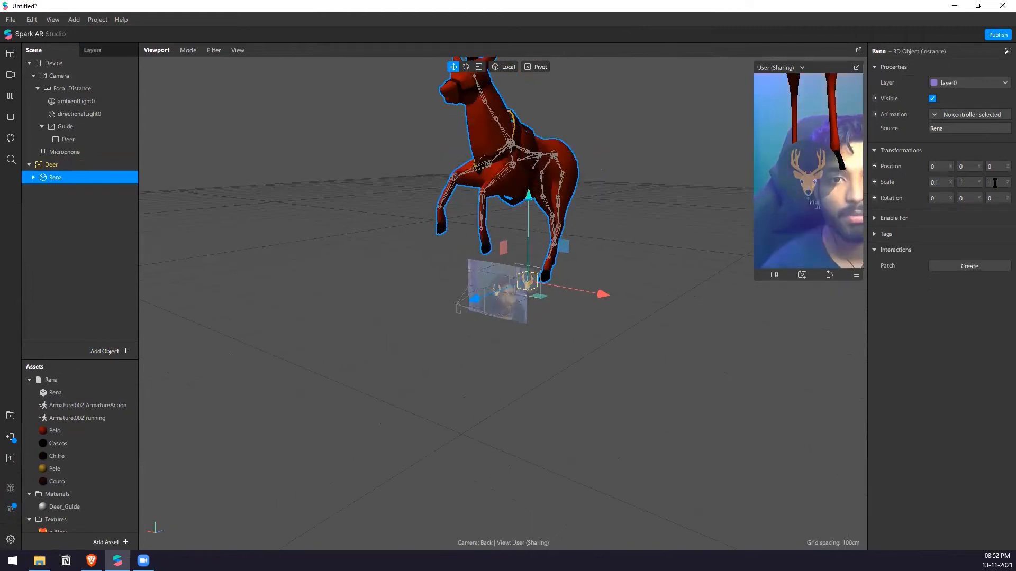
pyautogui.press('Tab')
pyautogui.write('0.1')
pyautogui.press('Return')
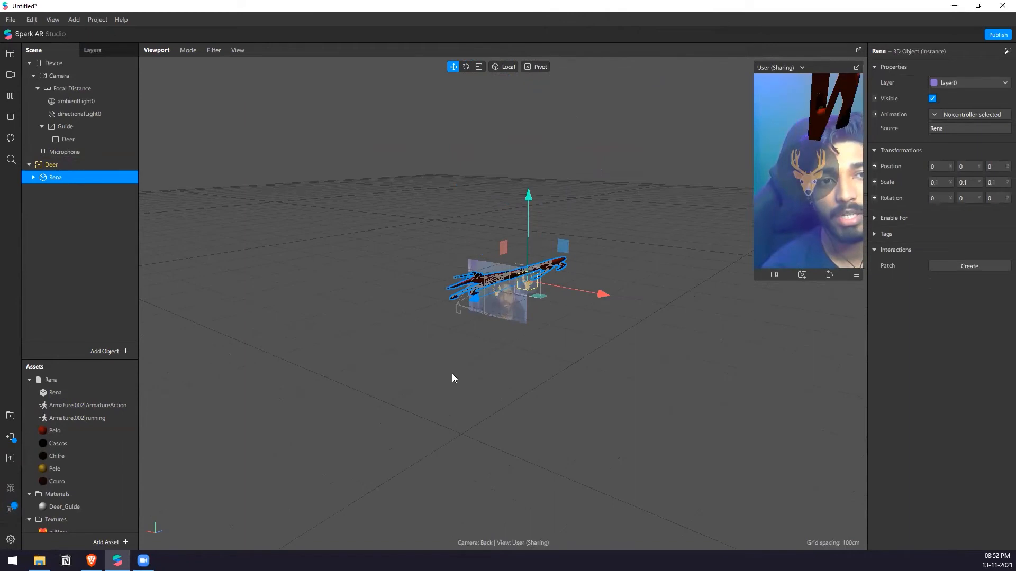
pyautogui.press('Tab')
pyautogui.write('0.1')
pyautogui.press('Return')
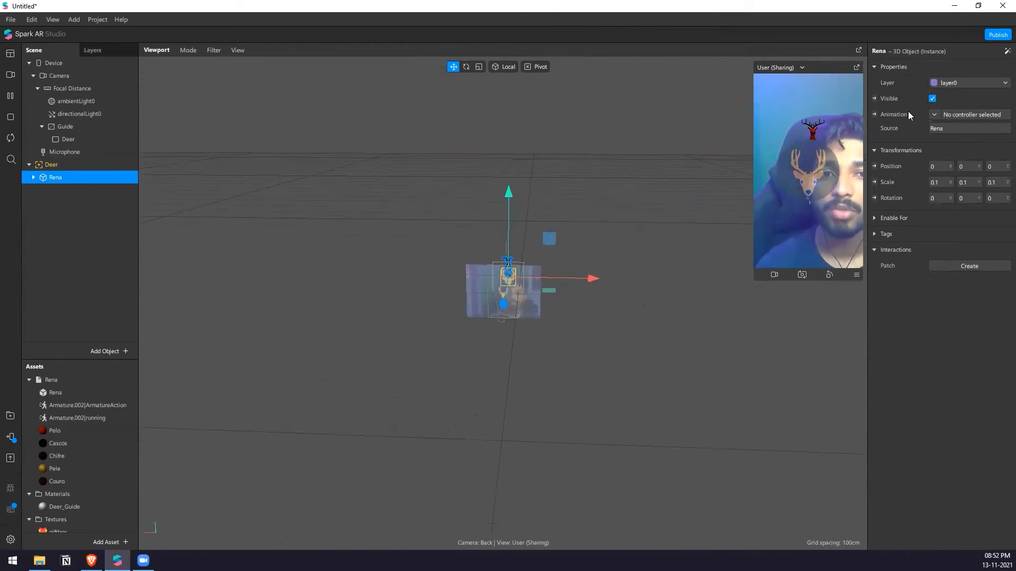
# Hide the Guide canvas and inspect the Rena model against the tracker's target image
pyautogui.click(808, 159)
pyautogui.moveTo(517, 247); pyautogui.dragTo(641, 306)
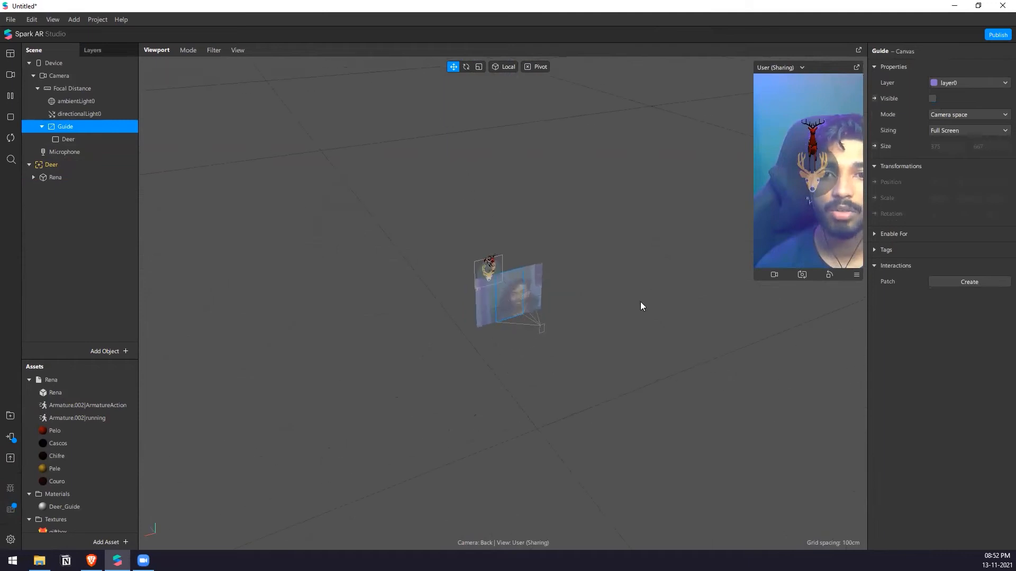
pyautogui.moveTo(691, 432); pyautogui.dragTo(524, 252)
pyautogui.press('f')
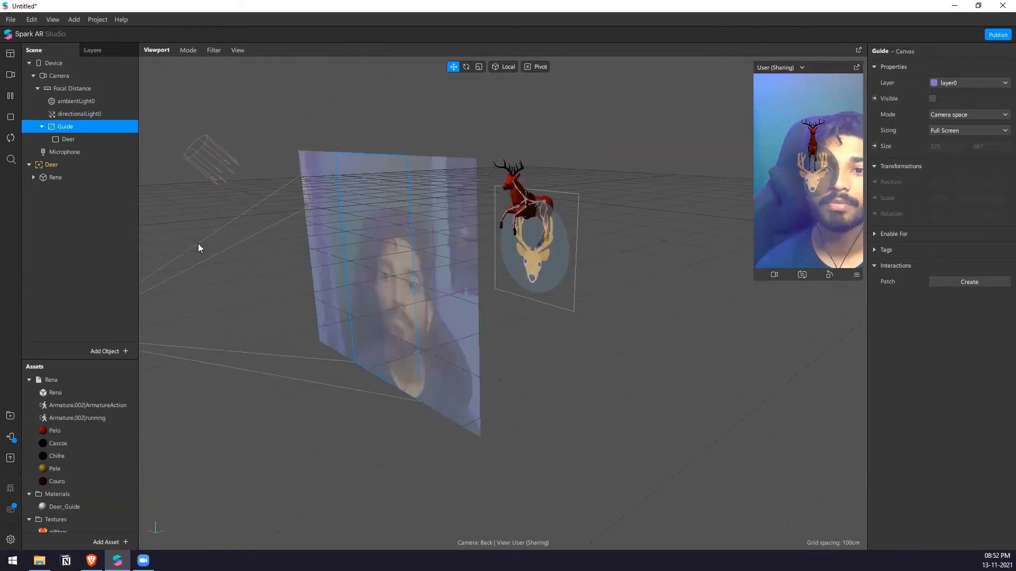
# Add a null object under the Deer tracker, rename it null, and nest the Rena model inside it
pyautogui.rightClick(67, 166)
pyautogui.click(184, 250)
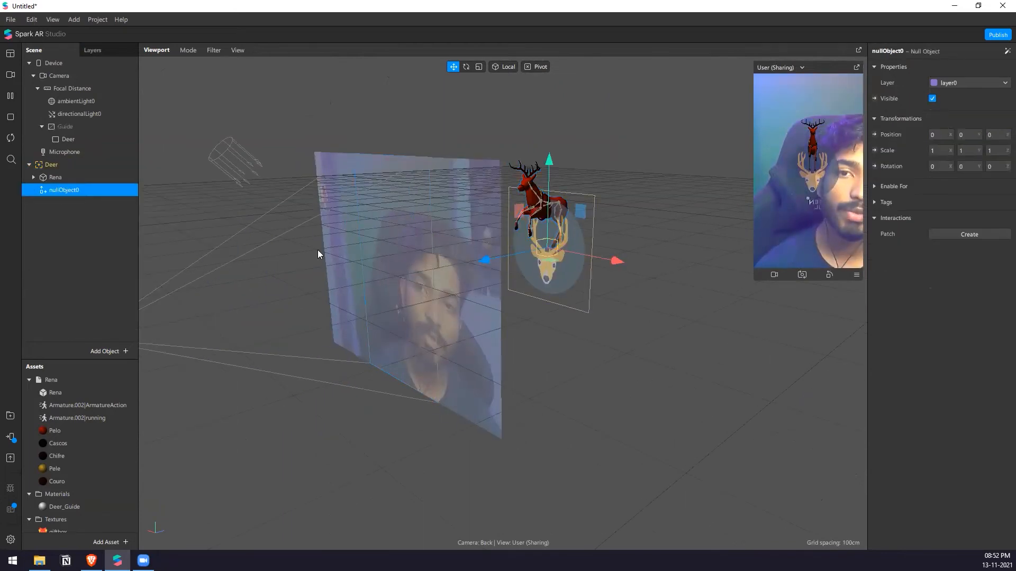
pyautogui.doubleClick(80, 191)
pyautogui.write('o')
pyautogui.press('BackSpace')
pyautogui.write('n')
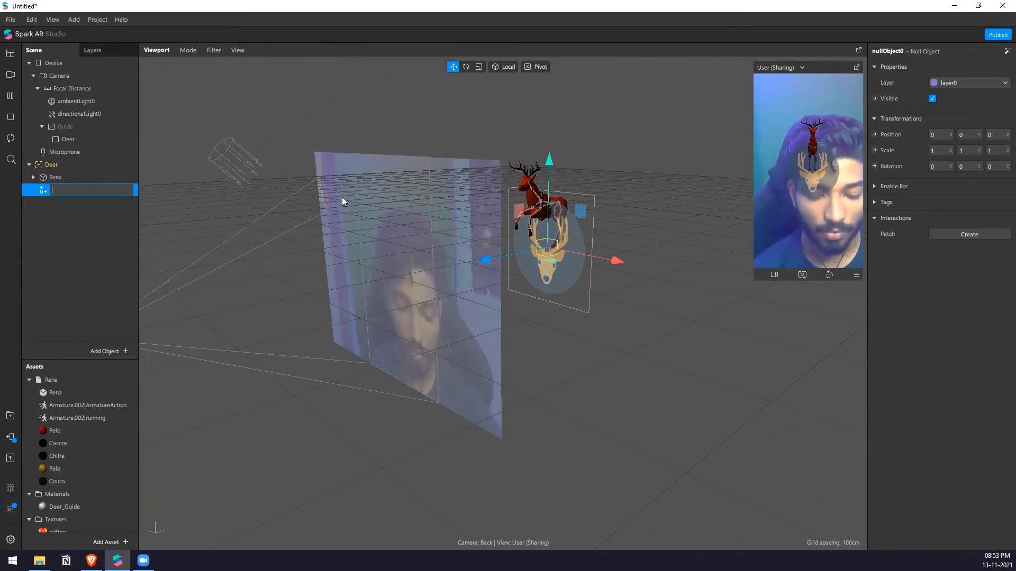
pyautogui.write('ull')
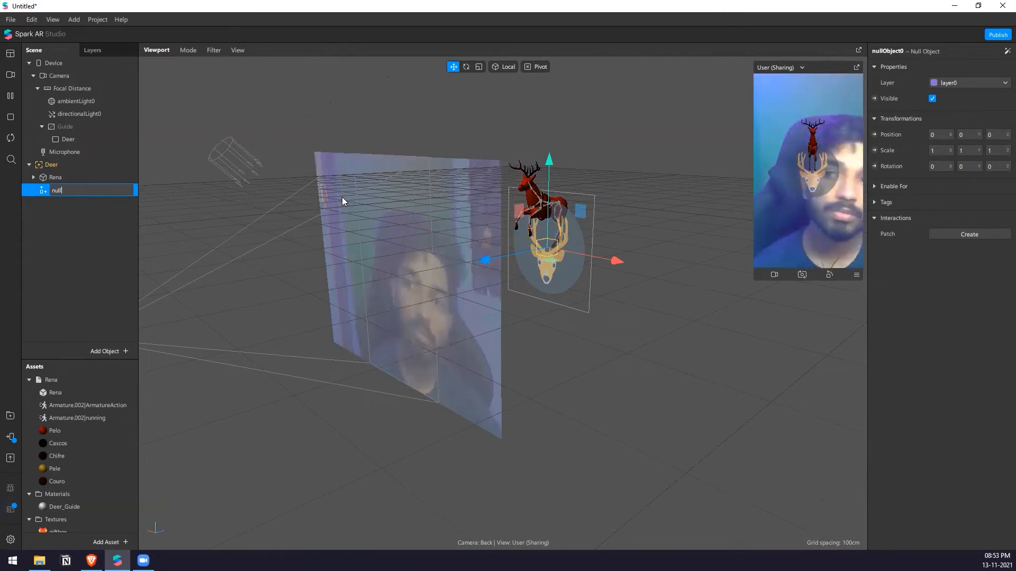
pyautogui.press('Return')
pyautogui.moveTo(64, 174); pyautogui.dragTo(83, 197)
# Open the null object's name for editing
pyautogui.doubleClick(81, 181)
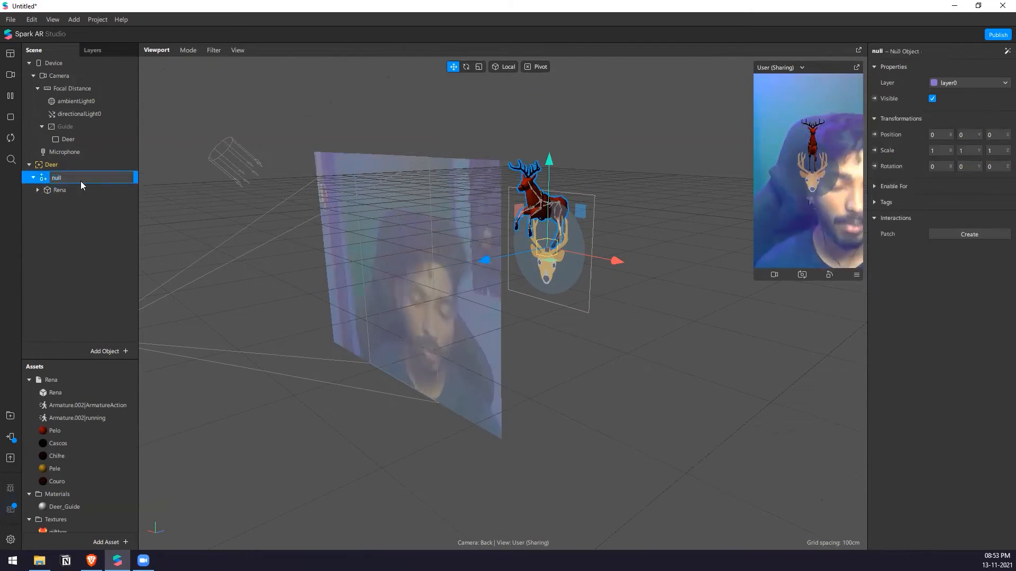
# Rename the null object null_Deer and set its X rotation to 90
pyautogui.write('_Deer')
pyautogui.press('Return')
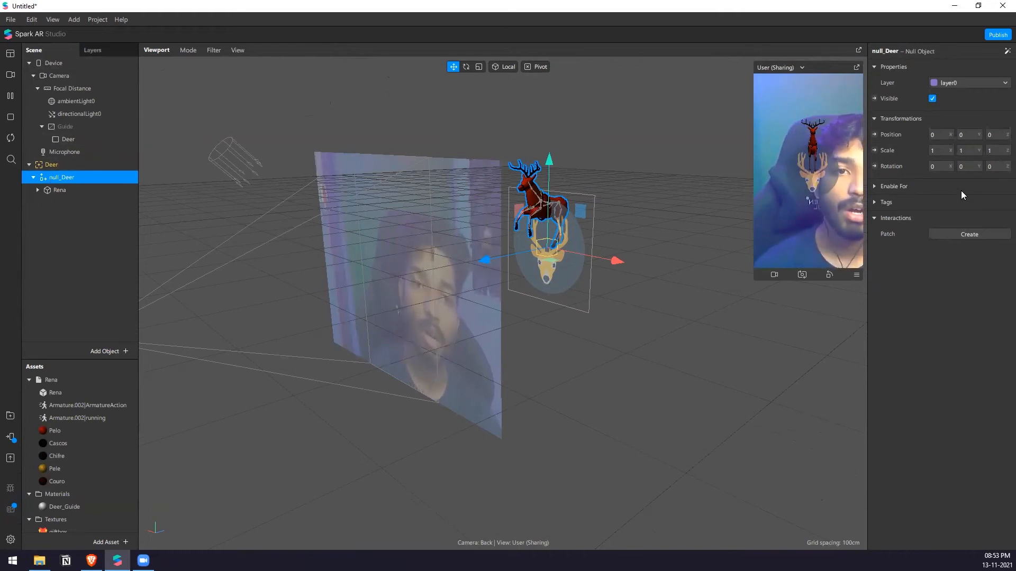
pyautogui.click(939, 166)
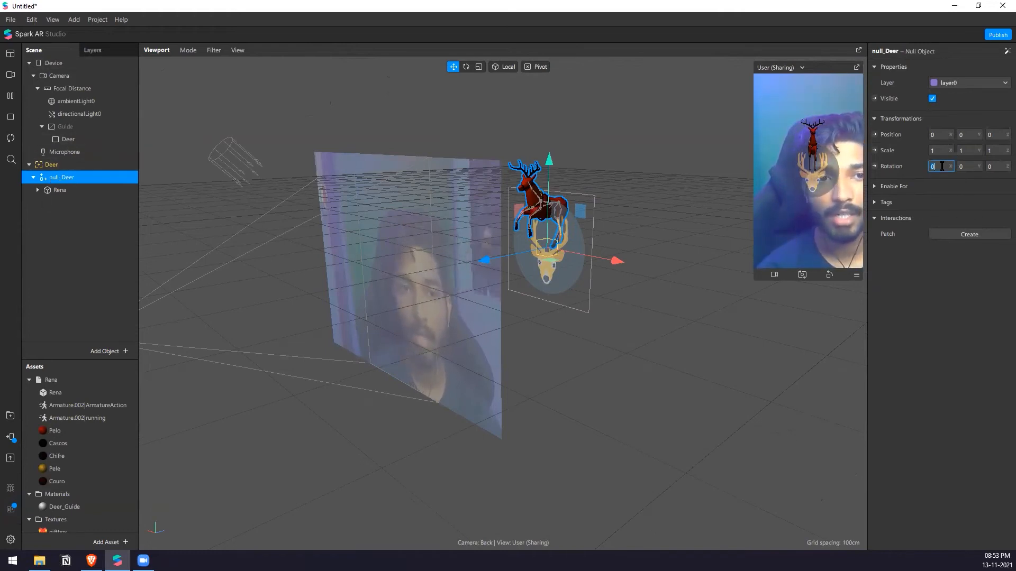
pyautogui.write('90')
pyautogui.press('Return')
pyautogui.keyDown('alt'); pyautogui.moveTo(648, 241); pyautogui.dragTo(575, 282); pyautogui.keyUp('alt')
pyautogui.keyDown('alt'); pyautogui.moveTo(495, 182); pyautogui.dragTo(586, 222); pyautogui.keyUp('alt')
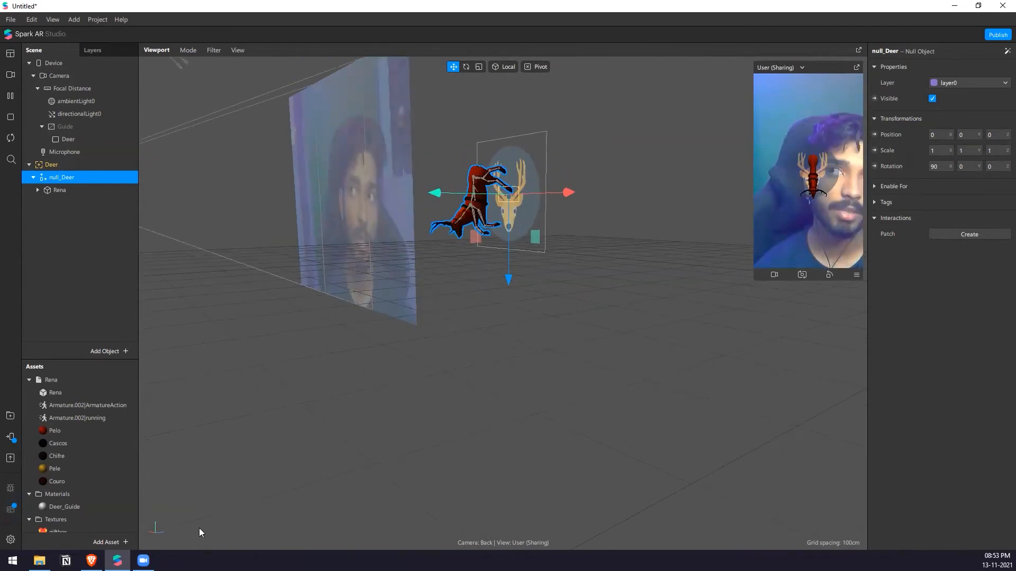
# Switch to File Explorer and open VID_204191020_054351_127.mp4 from the Video folder inside Target-Tracker
pyautogui.hotkey('alt', 'Tab')
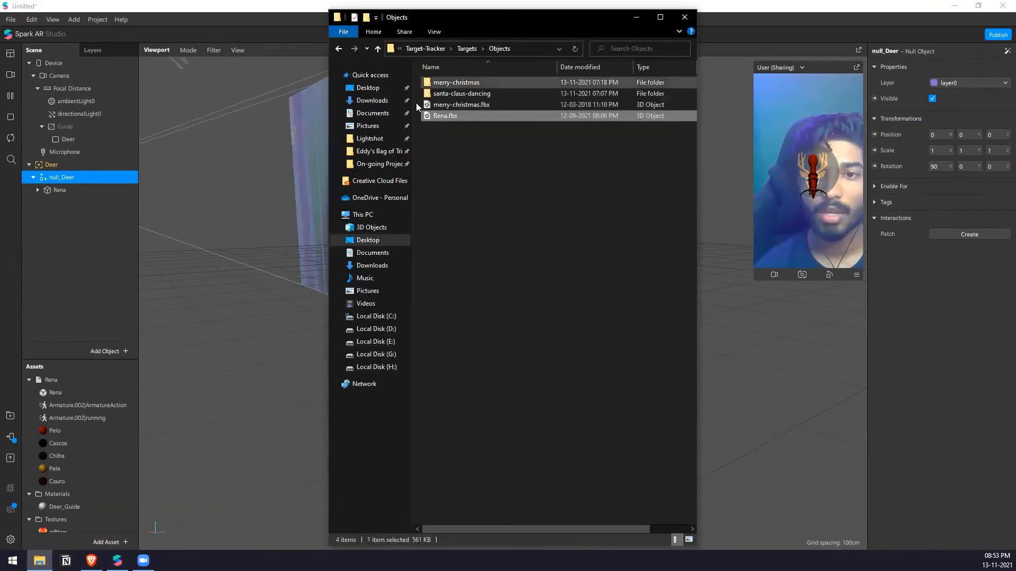
pyautogui.click(369, 87)
pyautogui.hotkey('alt', 'Left')
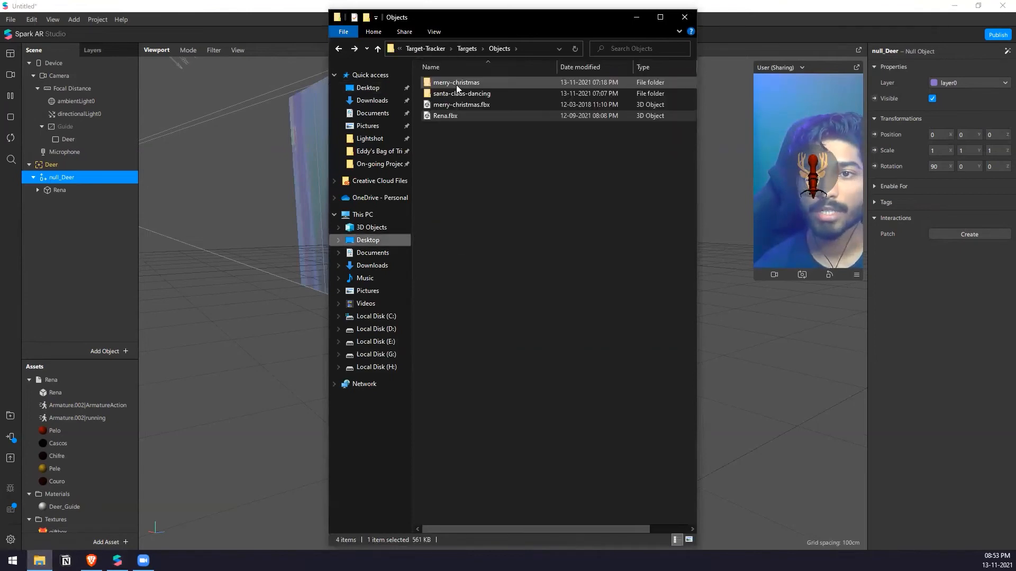
pyautogui.click(467, 48)
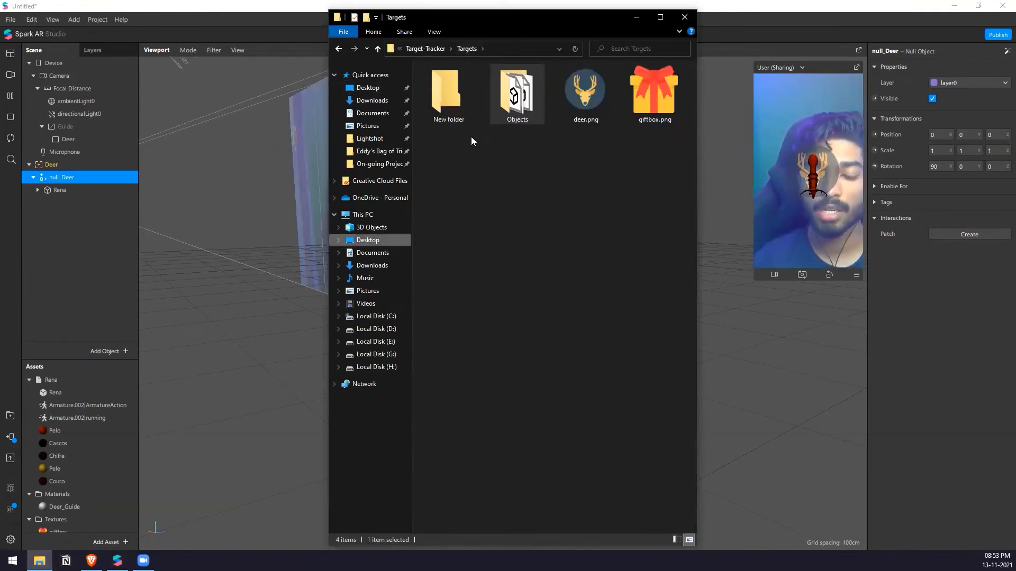
pyautogui.click(622, 182)
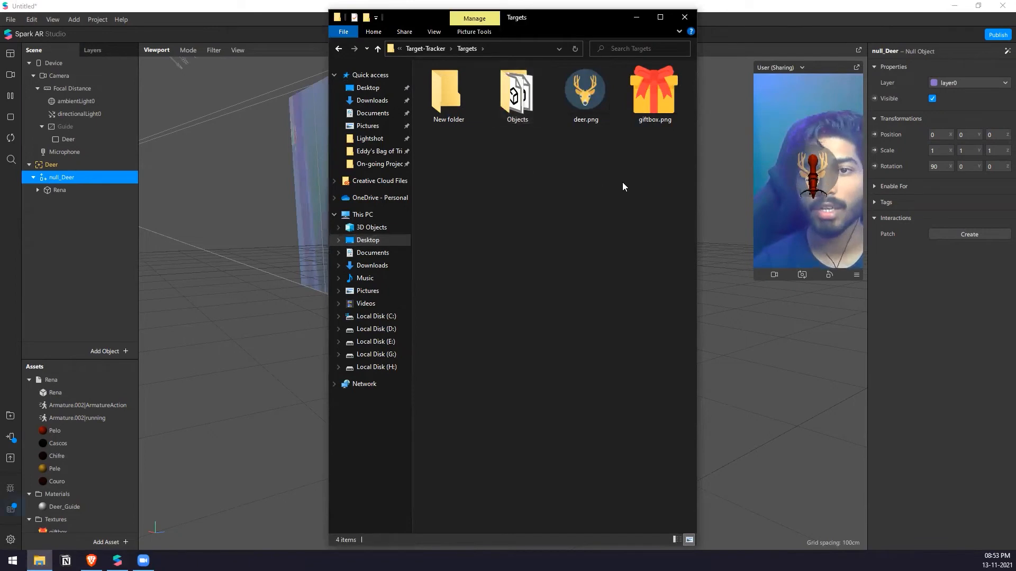
pyautogui.doubleClick(504, 119)
pyautogui.hotkey('alt', 'Left')
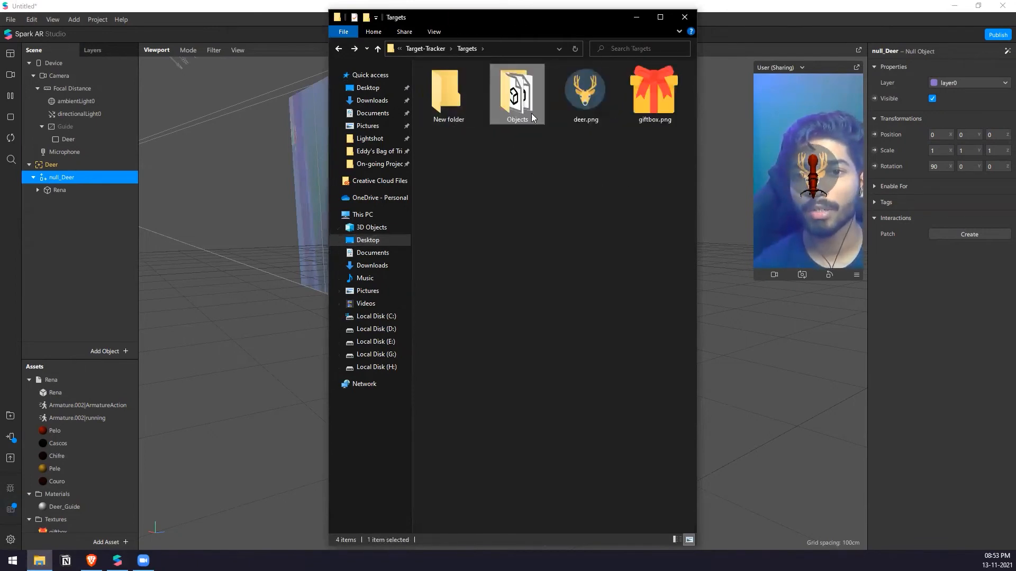
pyautogui.click(426, 49)
pyautogui.click(463, 109)
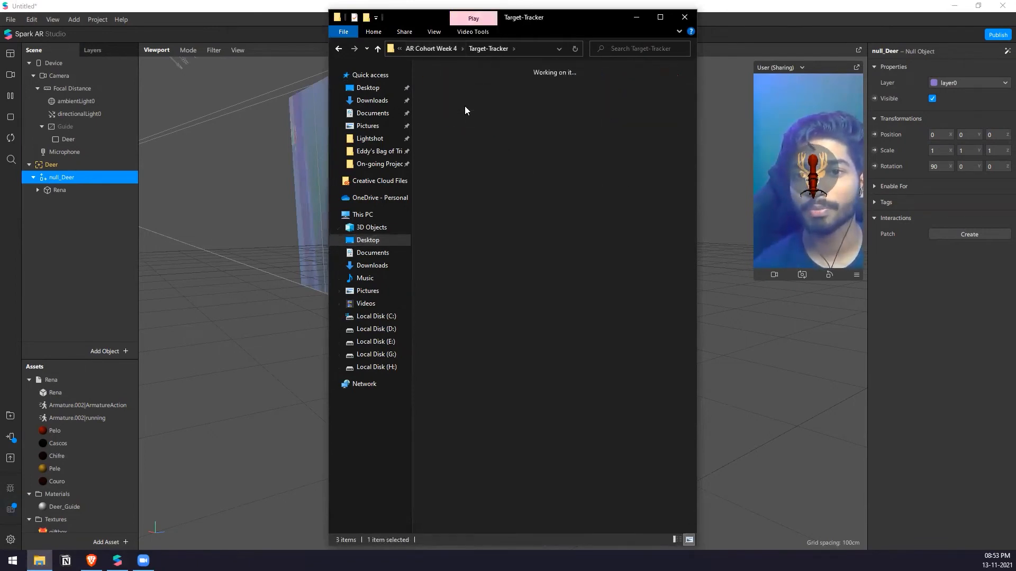
pyautogui.click(465, 110)
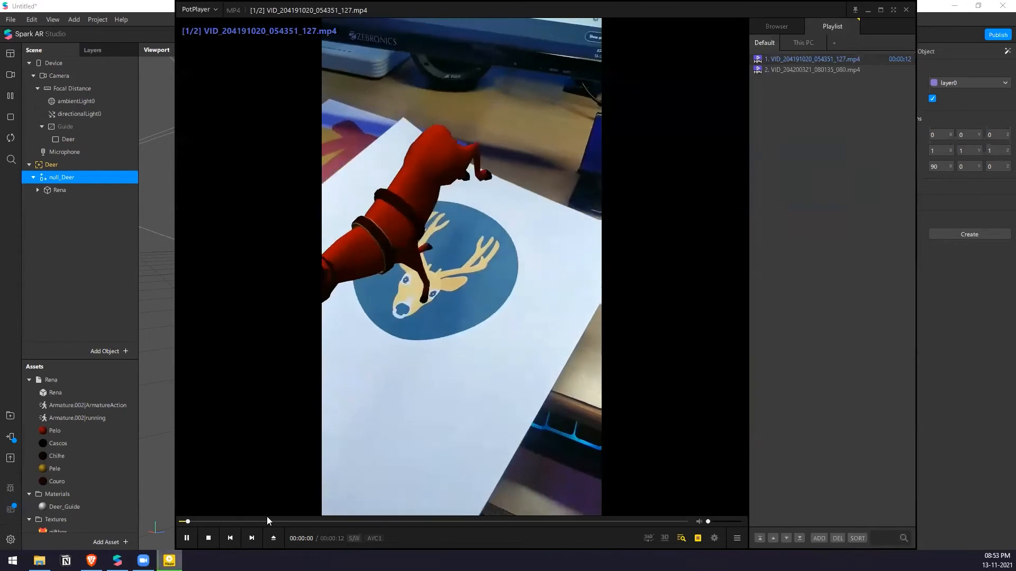
# Review how the deer model sits over the printed target near the video's start, pausing and seeking as needed, and close the player
pyautogui.click(498, 234)
pyautogui.press('Right')
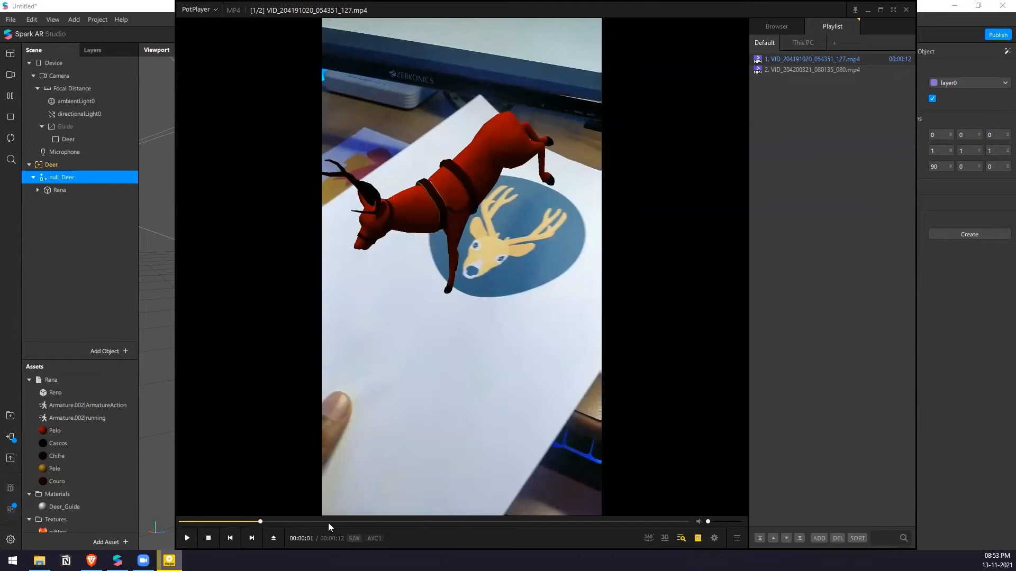
pyautogui.click(199, 521)
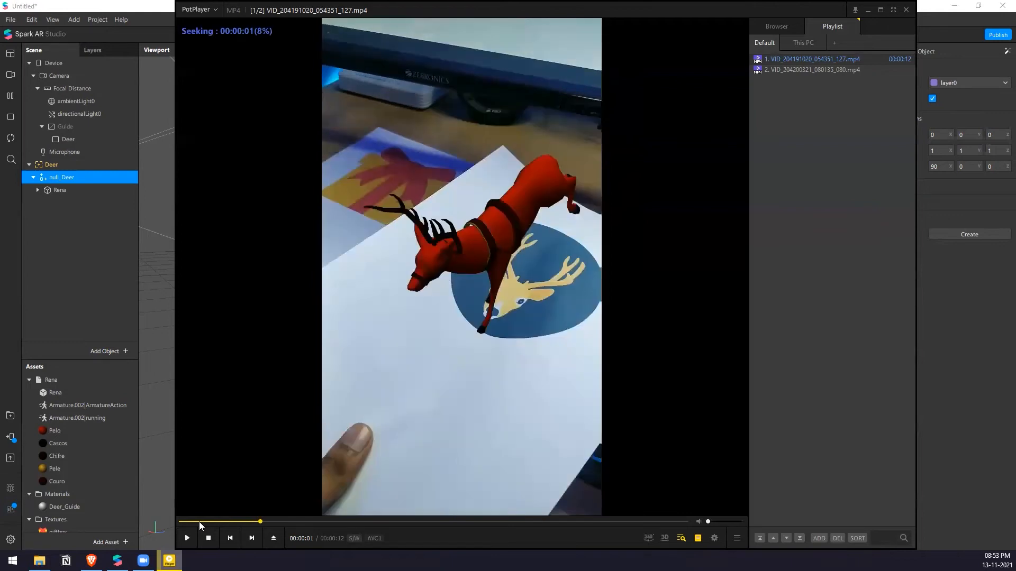
pyautogui.click(442, 376)
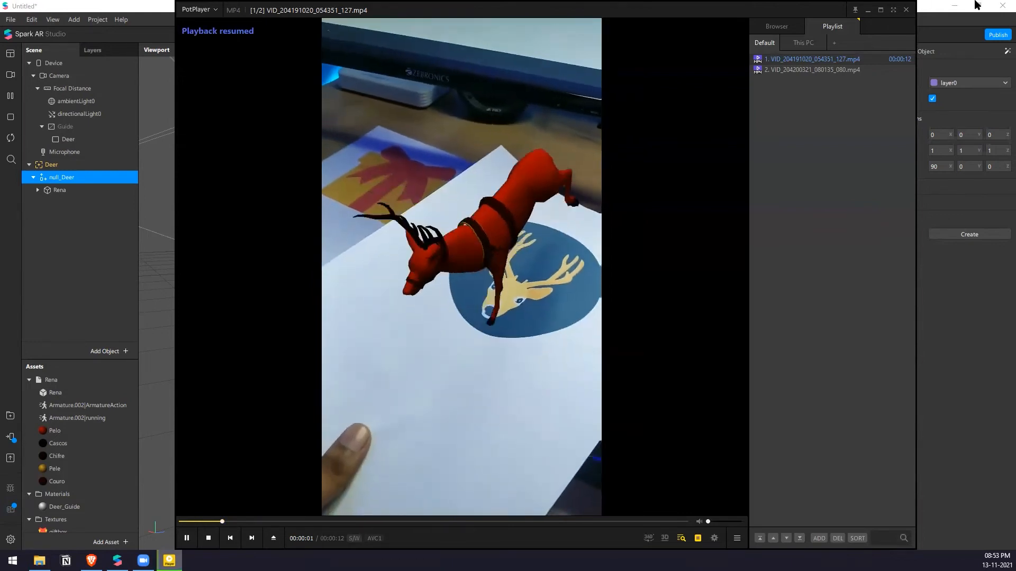
pyautogui.click(406, 223)
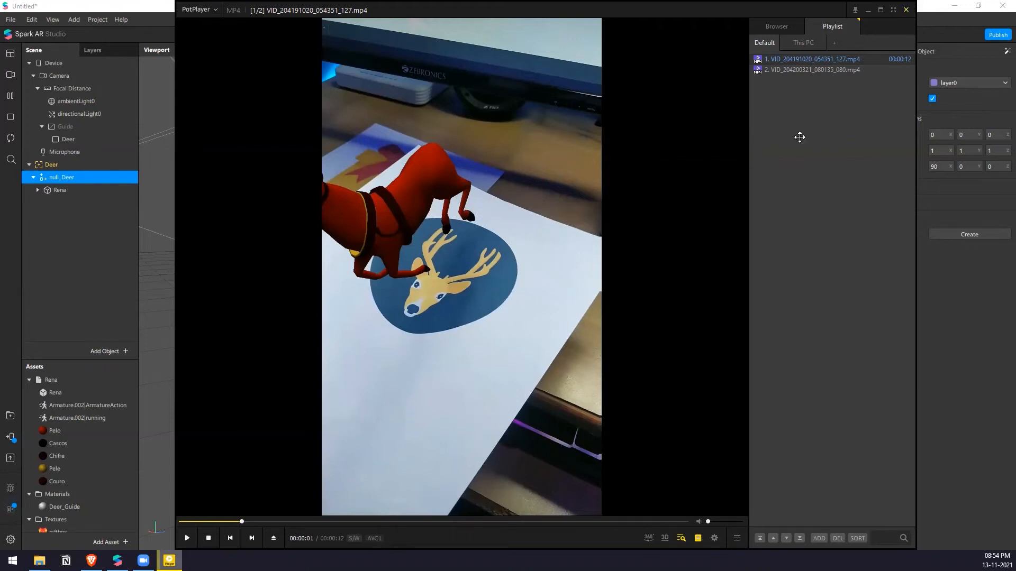
pyautogui.hotkey('alt', 'F4')
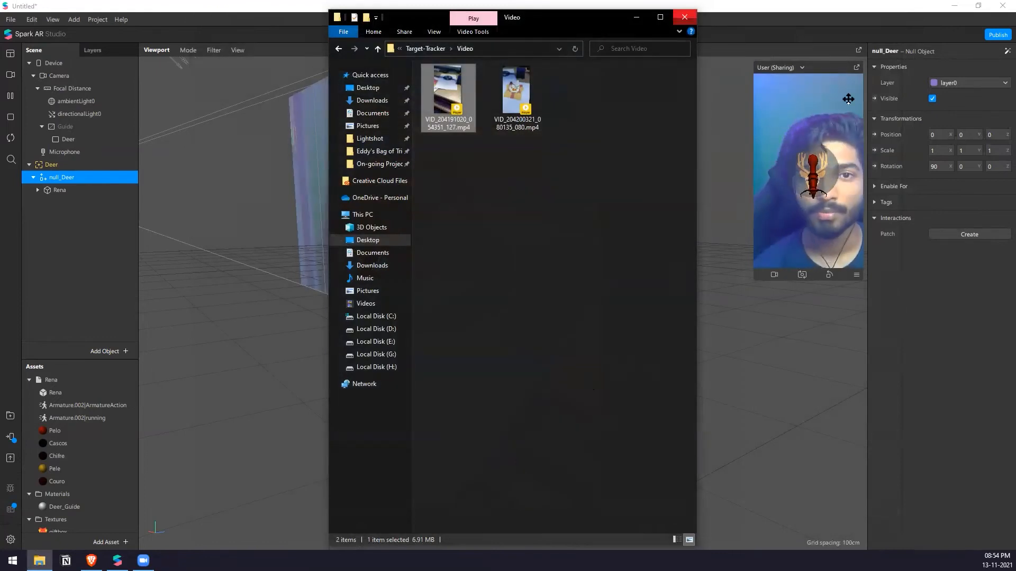
# Switch back to Spark AR Studio and maximize its window
pyautogui.click(848, 99)
pyautogui.moveTo(549, 347); pyautogui.dragTo(485, 189)
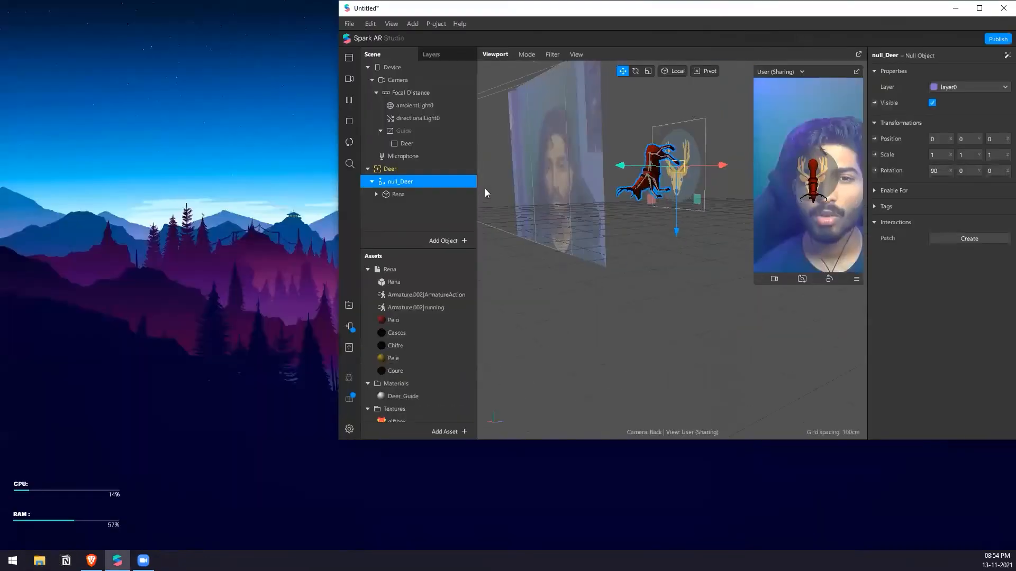
pyautogui.press('super+Up')
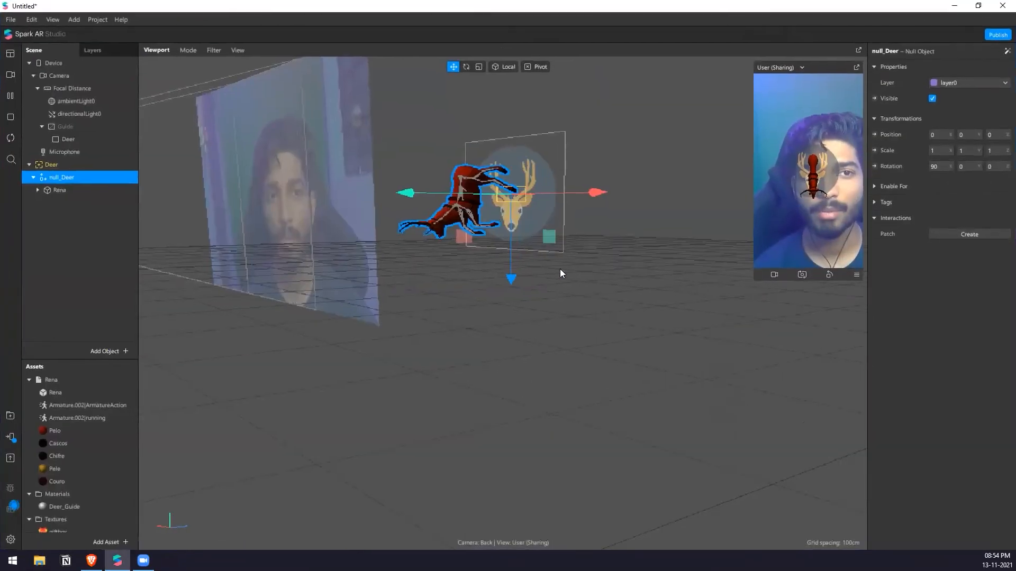
pyautogui.moveTo(553, 265); pyautogui.dragTo(610, 350)
# Show the Patch Editor and create a patch for the Rena object's Animation property, placing it in open space
pyautogui.hotkey('ctrl', 'shift', 'p')
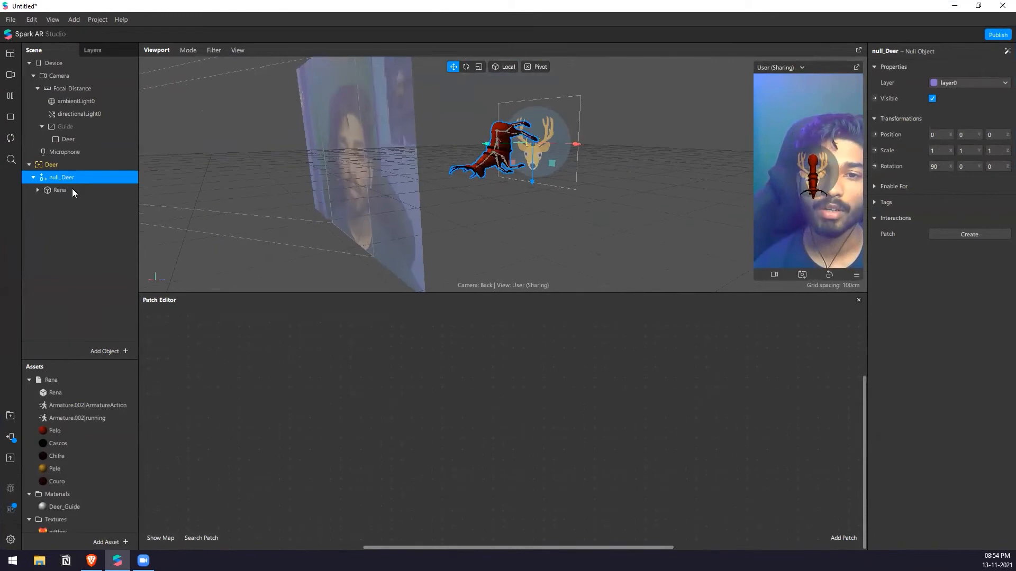
pyautogui.click(60, 193)
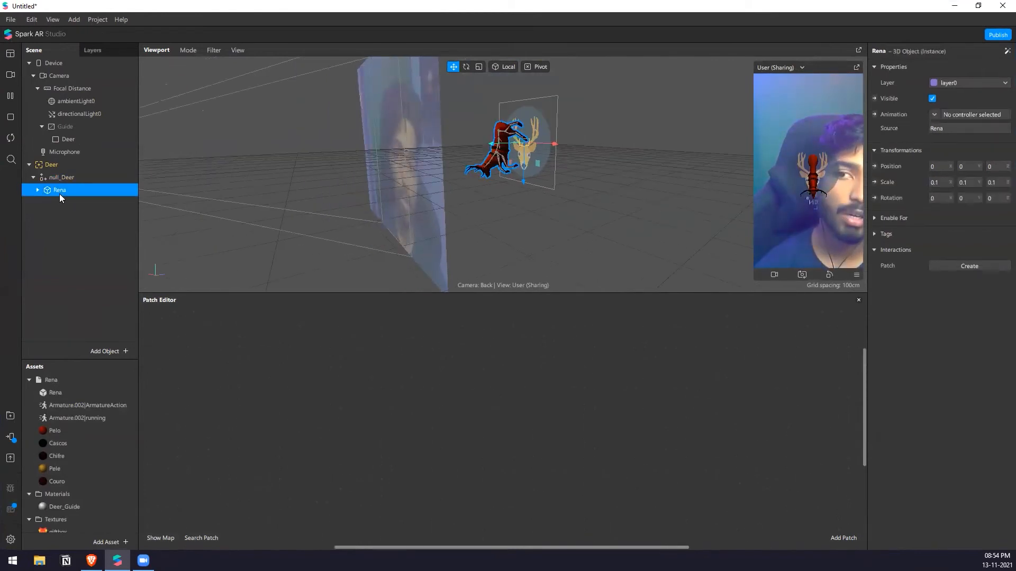
pyautogui.click(874, 114)
pyautogui.moveTo(518, 438); pyautogui.dragTo(629, 405)
# Add an Animation Player patch to the patch graph
pyautogui.rightClick(410, 404)
pyautogui.write('anima')
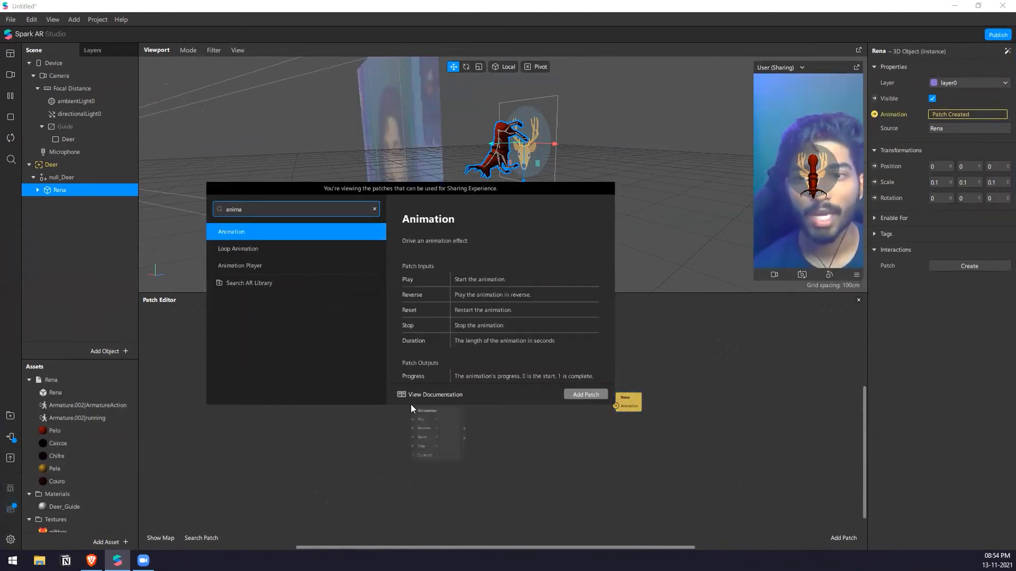
pyautogui.press('Down')
pyautogui.press('Down')
pyautogui.press('Return')
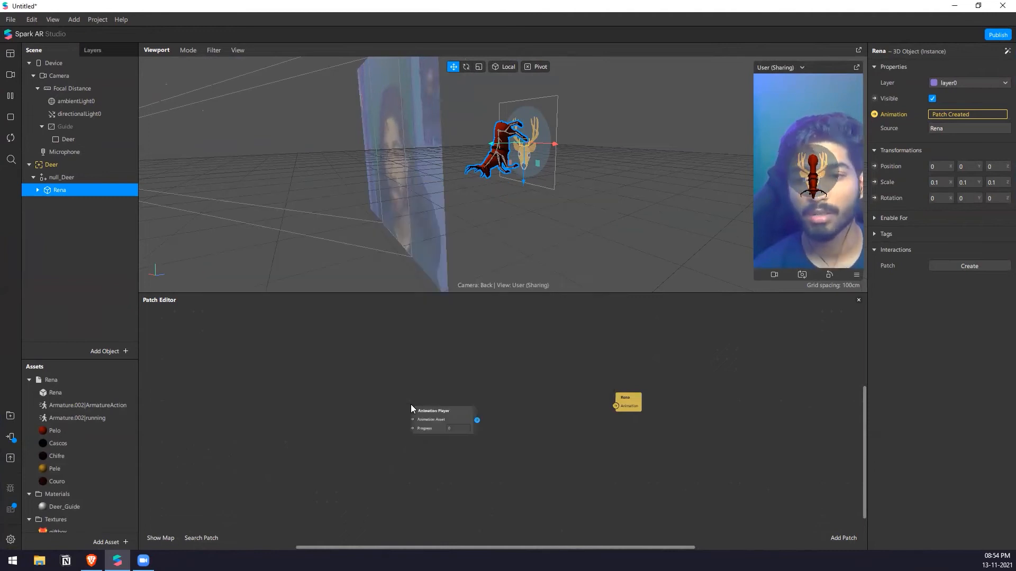
# Connect the Animation Player's output to the Rena patch's Animation input and space the two patches apart
pyautogui.moveTo(476, 420); pyautogui.dragTo(567, 402)
pyautogui.scroll(3, 566, 402)
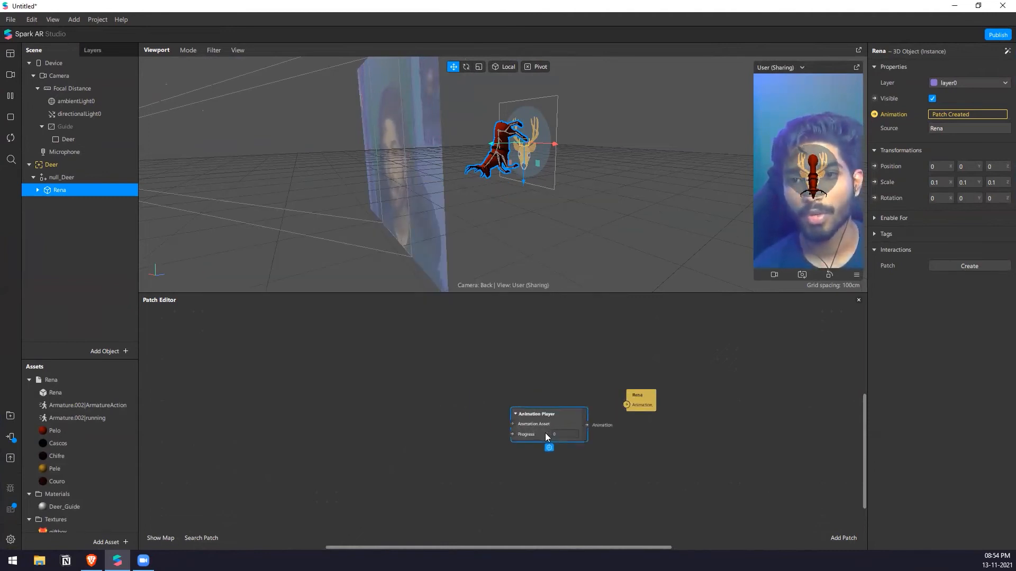
pyautogui.moveTo(665, 397); pyautogui.dragTo(743, 374)
pyautogui.click(580, 424)
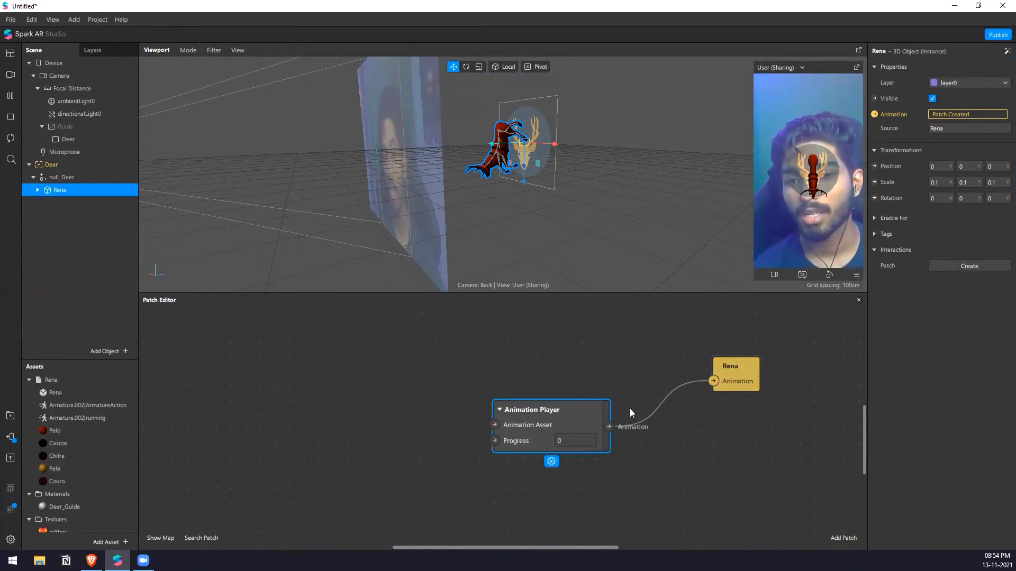
pyautogui.click(722, 368)
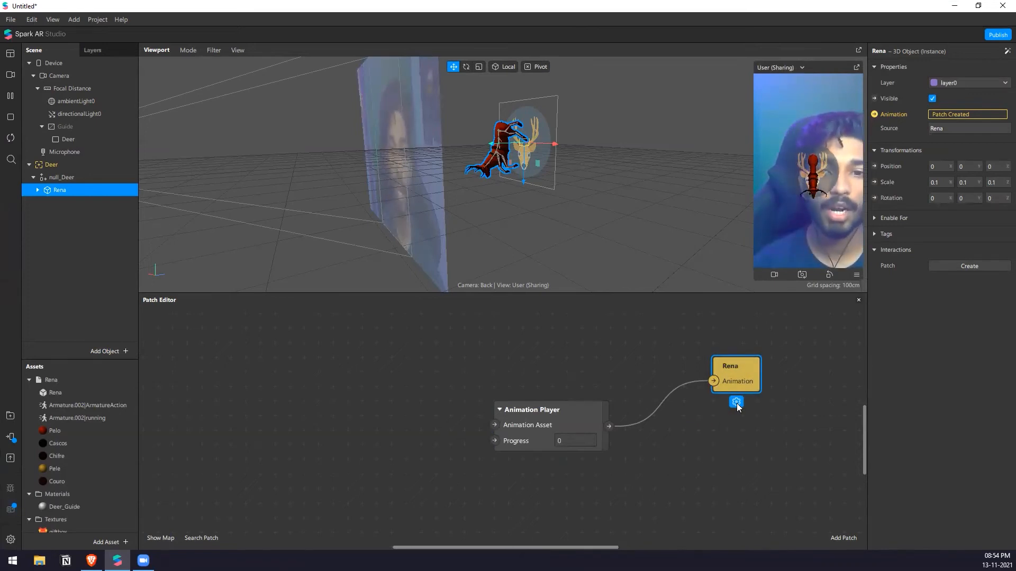
pyautogui.moveTo(744, 373); pyautogui.dragTo(789, 373)
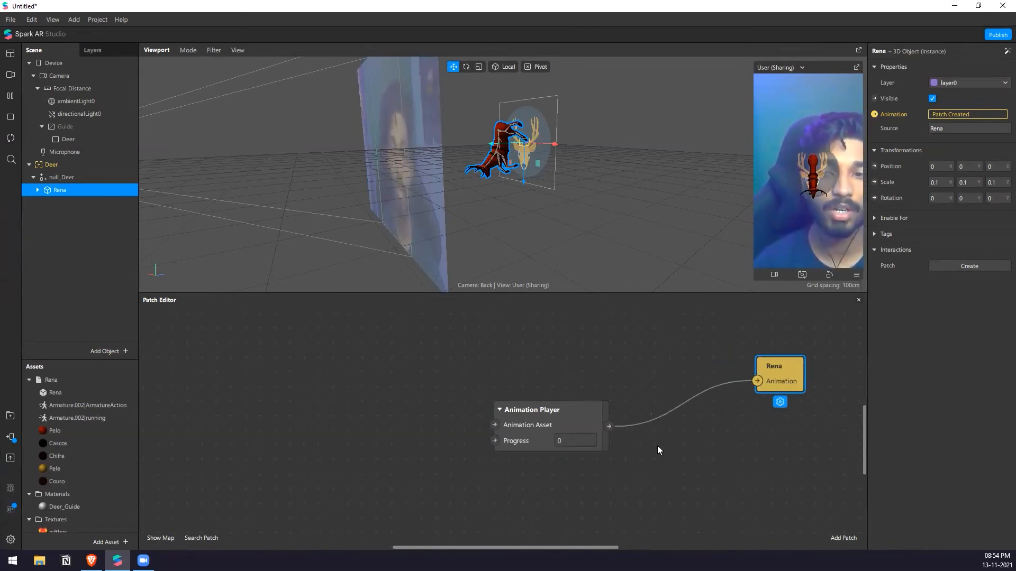
# Add the Armature.002|running animation to the patch graph and connect it to the Animation Player's Animation Asset input
pyautogui.moveTo(75, 417); pyautogui.dragTo(349, 412)
pyautogui.moveTo(431, 387); pyautogui.dragTo(443, 388)
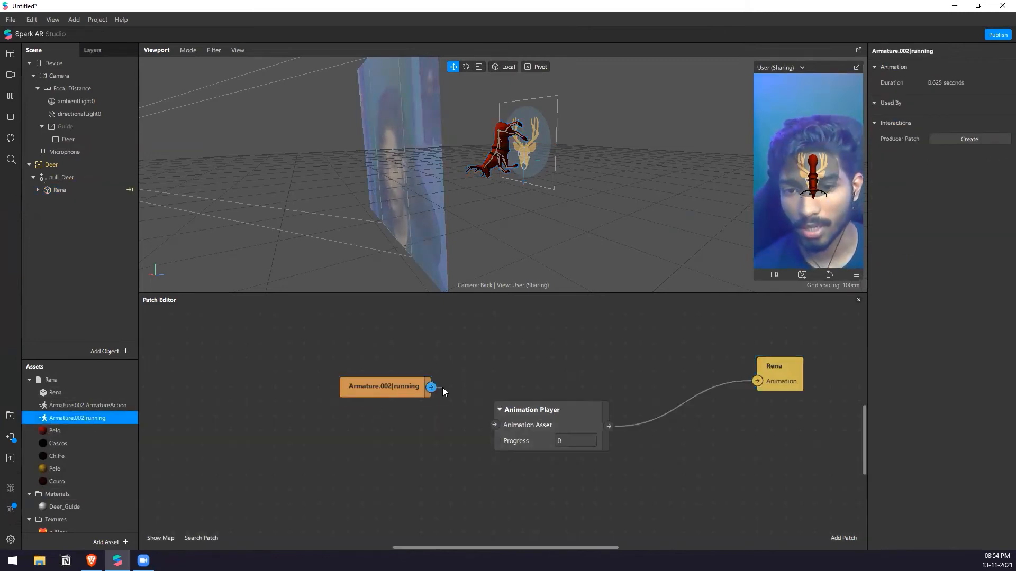
pyautogui.moveTo(478, 422); pyautogui.dragTo(493, 424)
pyautogui.moveTo(371, 384); pyautogui.dragTo(321, 360)
pyautogui.click(473, 349)
pyautogui.scroll(-2, 625, 392)
pyautogui.scroll(2, 497, 446)
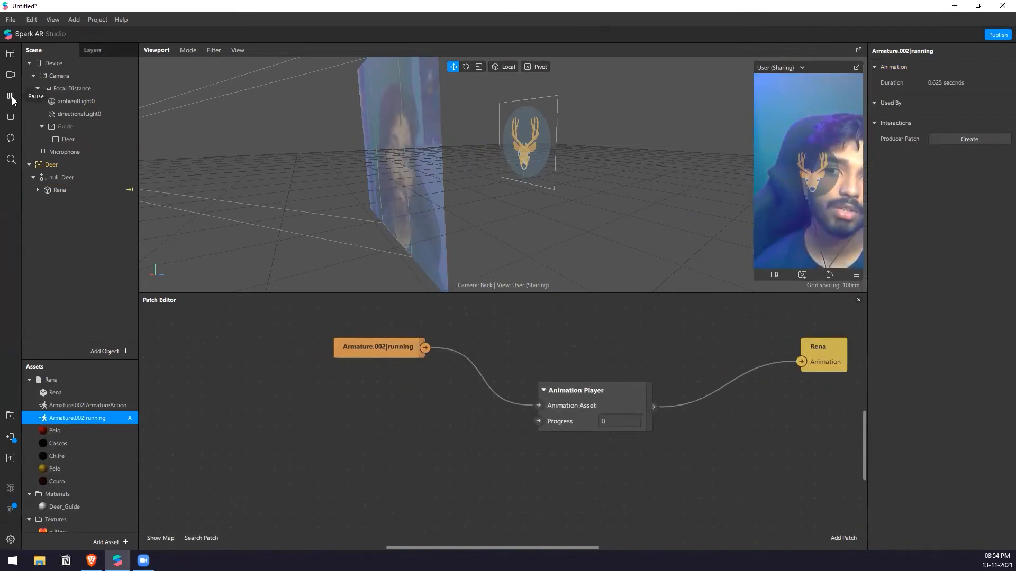
# Set the Rena object's scale to 0.001 on the X, Y and Z axes
pyautogui.scroll(-5, 448, 158)
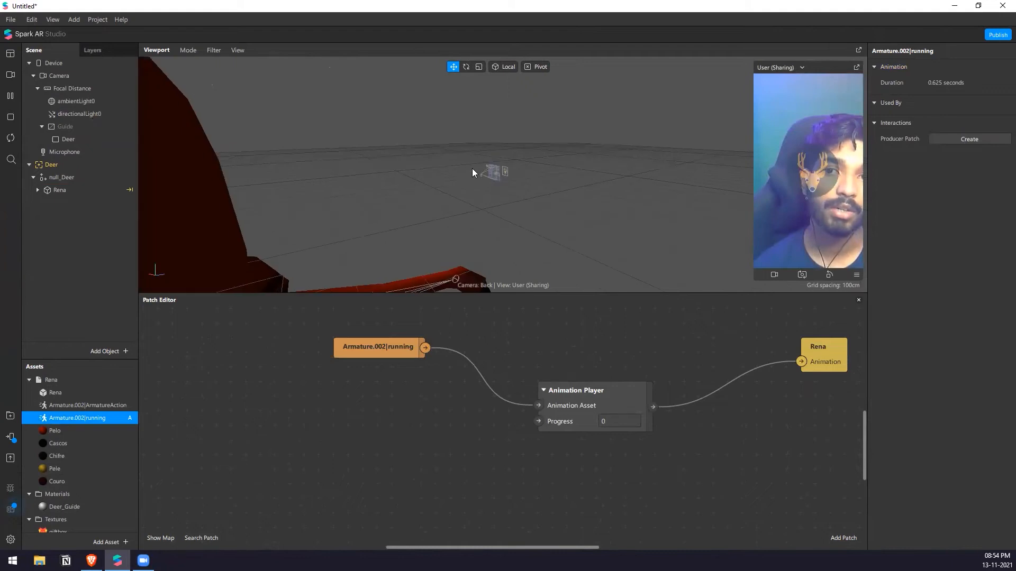
pyautogui.scroll(5, 528, 142)
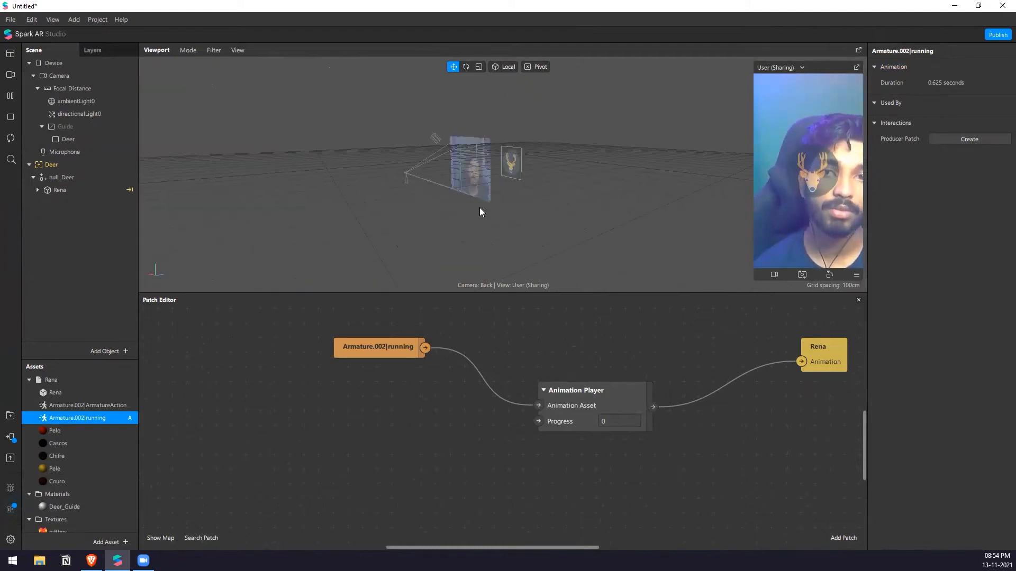
pyautogui.click(84, 190)
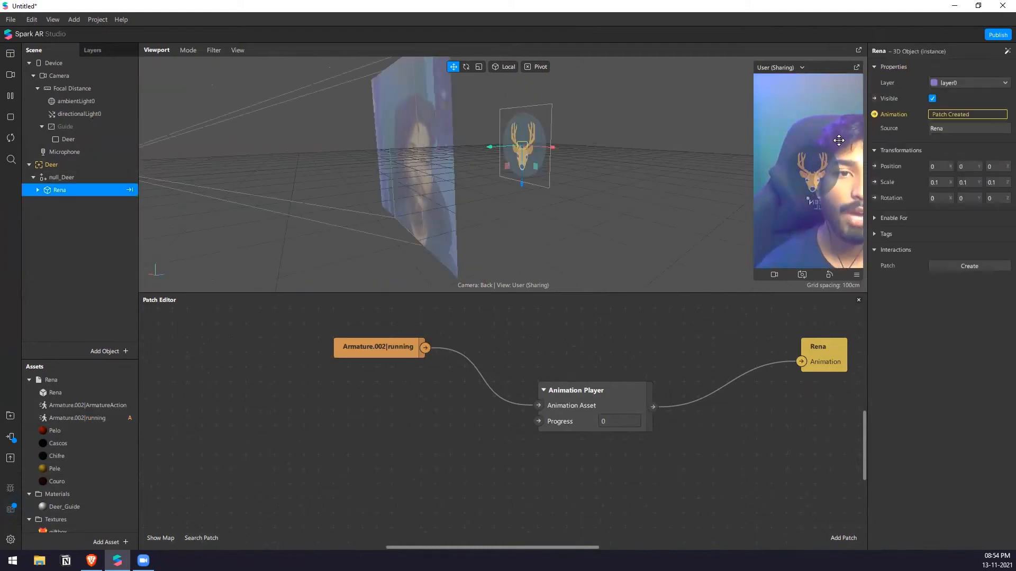
pyautogui.click(968, 183)
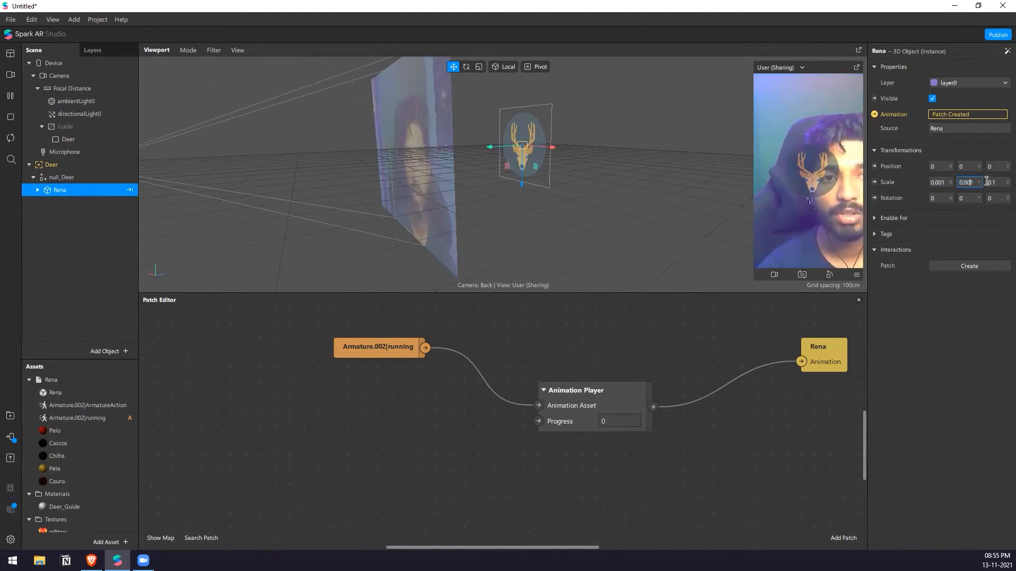
pyautogui.click(986, 182)
pyautogui.press('Return')
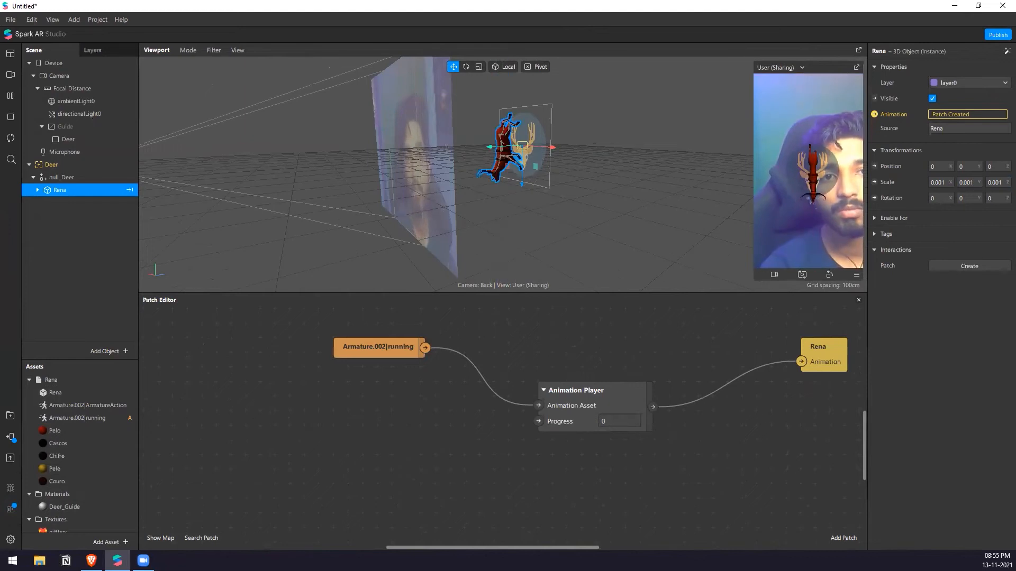
# Set the null_Deer object's scale to 2 on the X, Y and Z axes
pyautogui.moveTo(564, 237); pyautogui.dragTo(58, 168, button='middle')
pyautogui.click(61, 177)
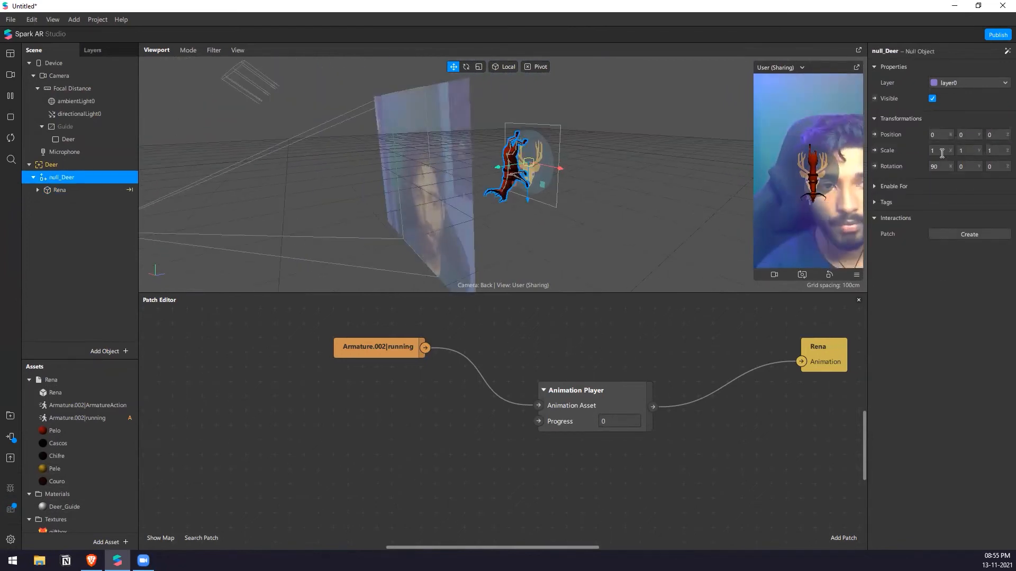
pyautogui.click(939, 151)
pyautogui.write('2')
pyautogui.press('Tab')
pyautogui.write('2')
pyautogui.press('Tab')
pyautogui.write('2')
pyautogui.press('Return')
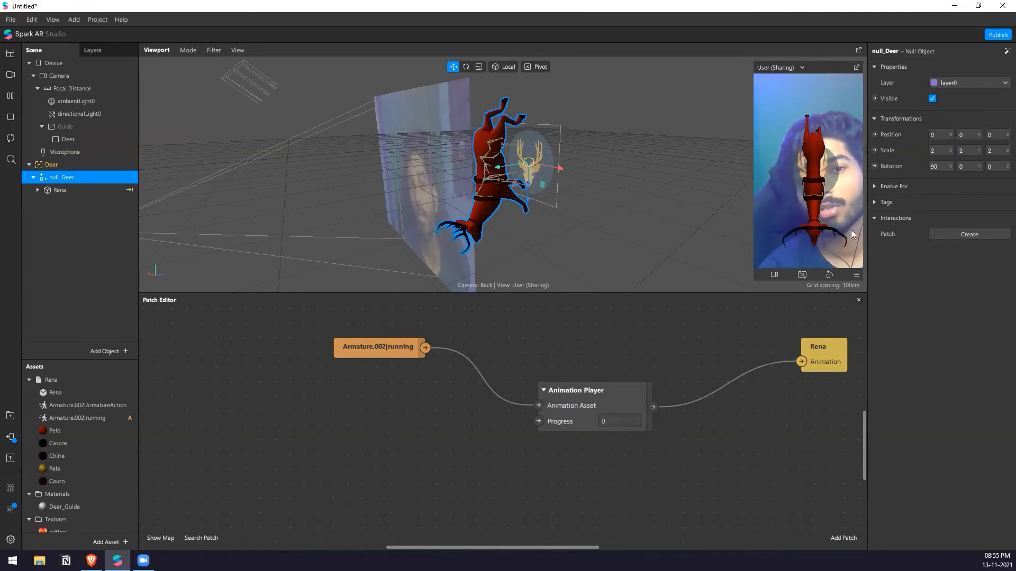
pyautogui.moveTo(602, 214); pyautogui.dragTo(522, 188)
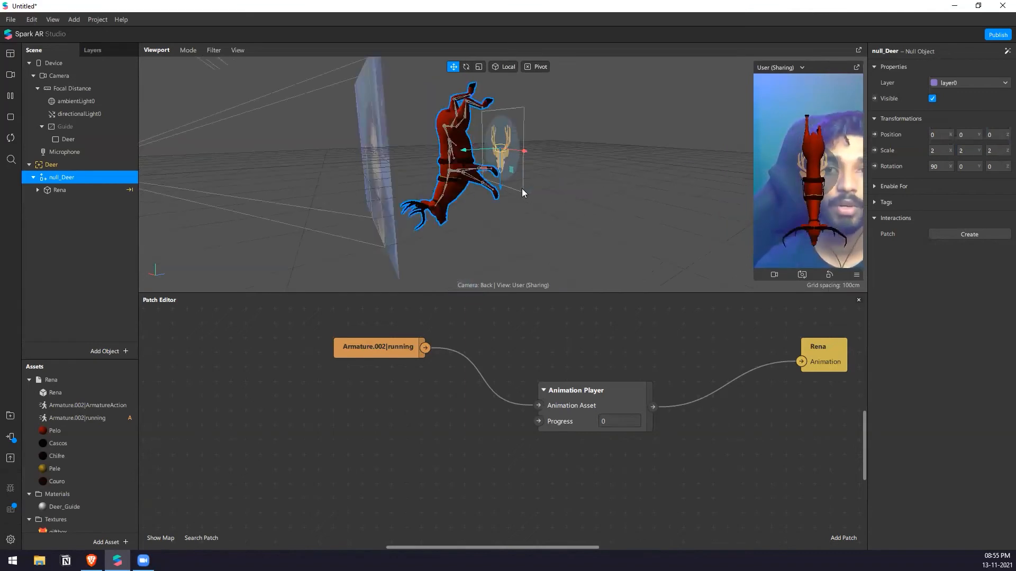
# Set the null_Deer object's scale to 1.5 on the X, Y and Z axes
pyautogui.click(940, 150)
pyautogui.write('1.5')
pyautogui.press('Return')
pyautogui.click(971, 149)
pyautogui.write('1.5')
pyautogui.press('Return')
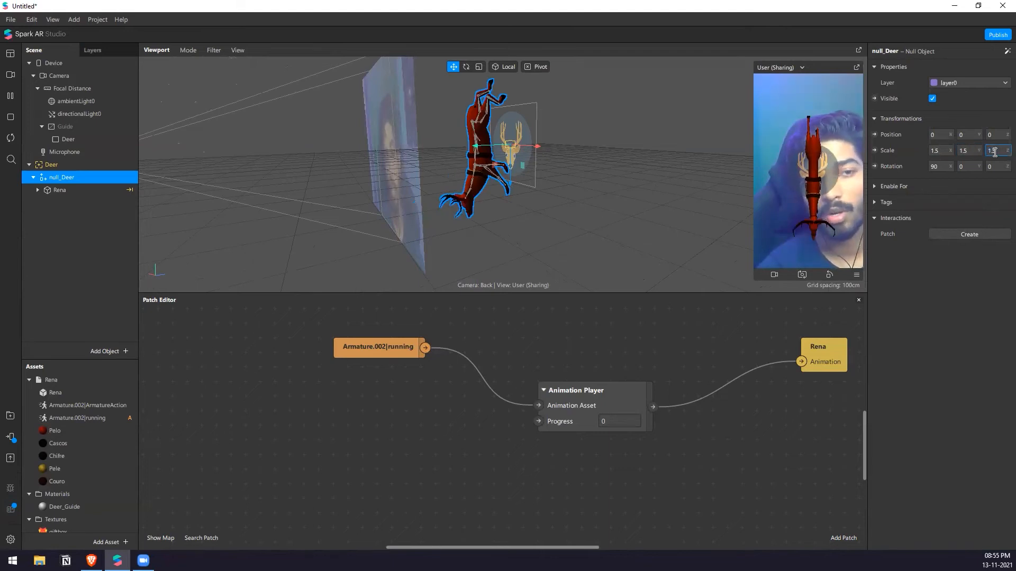
pyautogui.press('Return')
pyautogui.moveTo(475, 212); pyautogui.dragTo(621, 400)
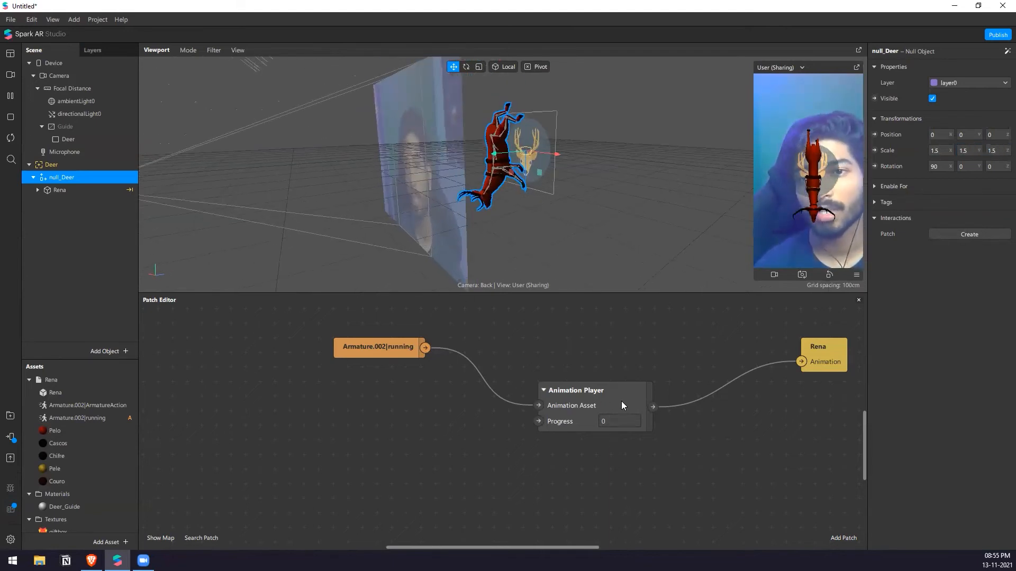
# Add a Loop Animation patch, connect its Progress output to the Animation Player's Progress input and place it below the running animation patch
pyautogui.doubleClick(231, 447)
pyautogui.press('Return')
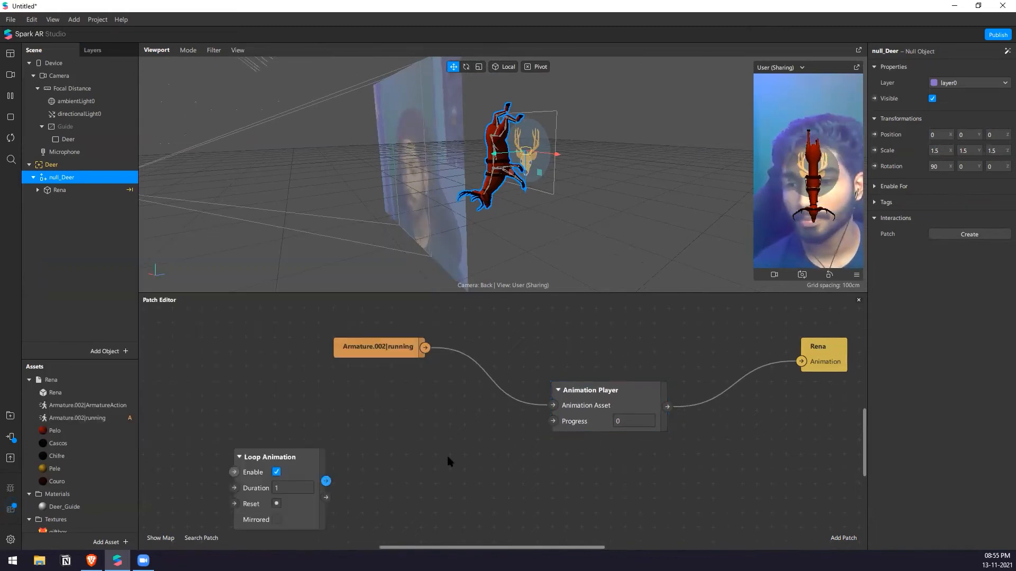
pyautogui.moveTo(553, 421); pyautogui.dragTo(326, 481)
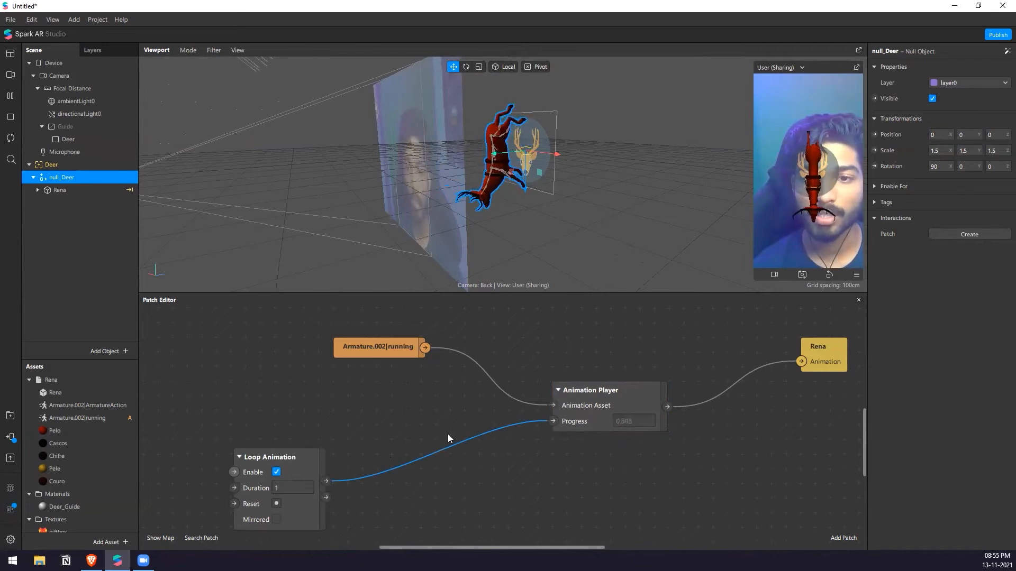
pyautogui.moveTo(269, 457); pyautogui.dragTo(384, 405)
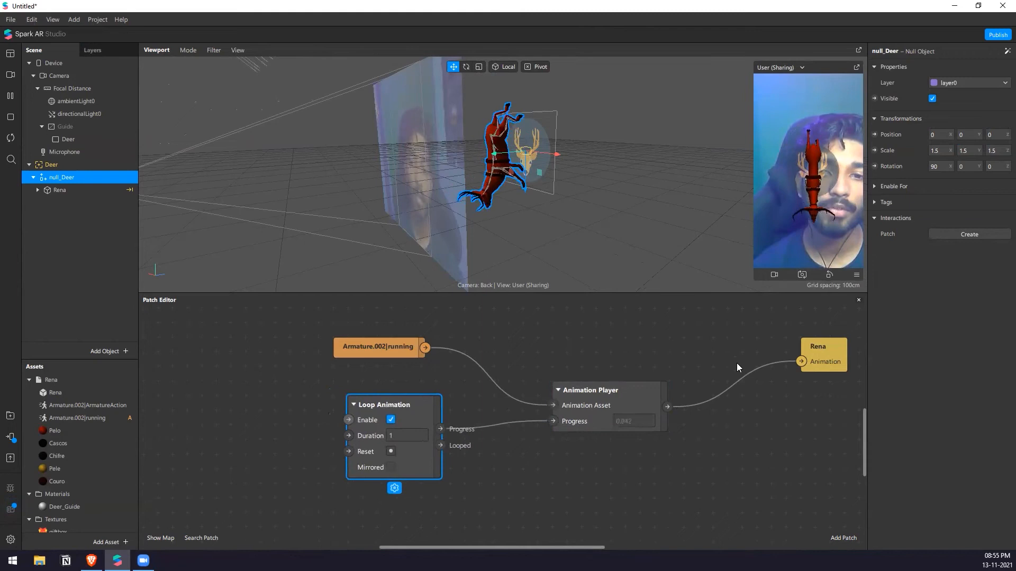
pyautogui.click(597, 365)
pyautogui.scroll(-2, 609, 349)
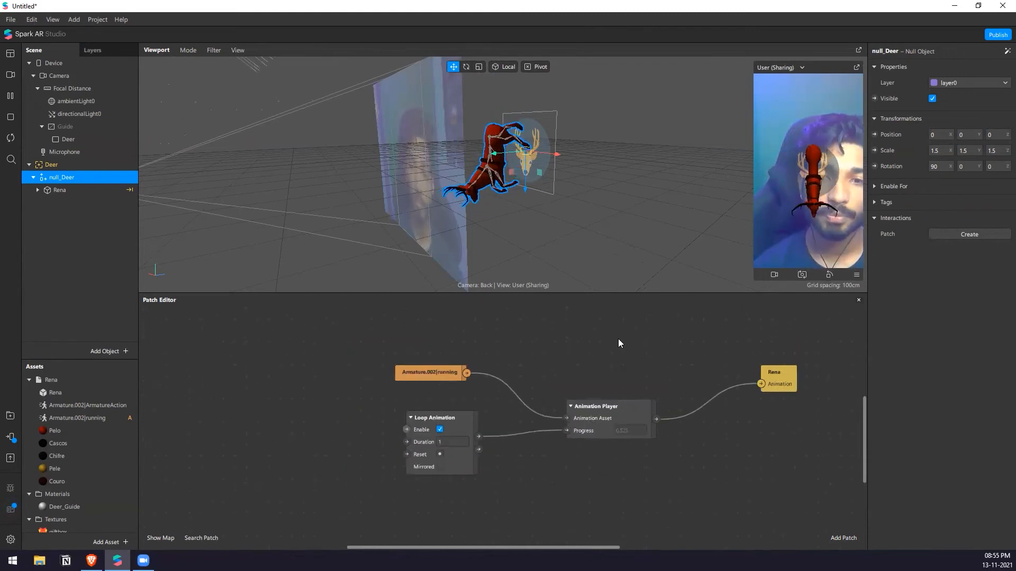
pyautogui.scroll(2, 426, 444)
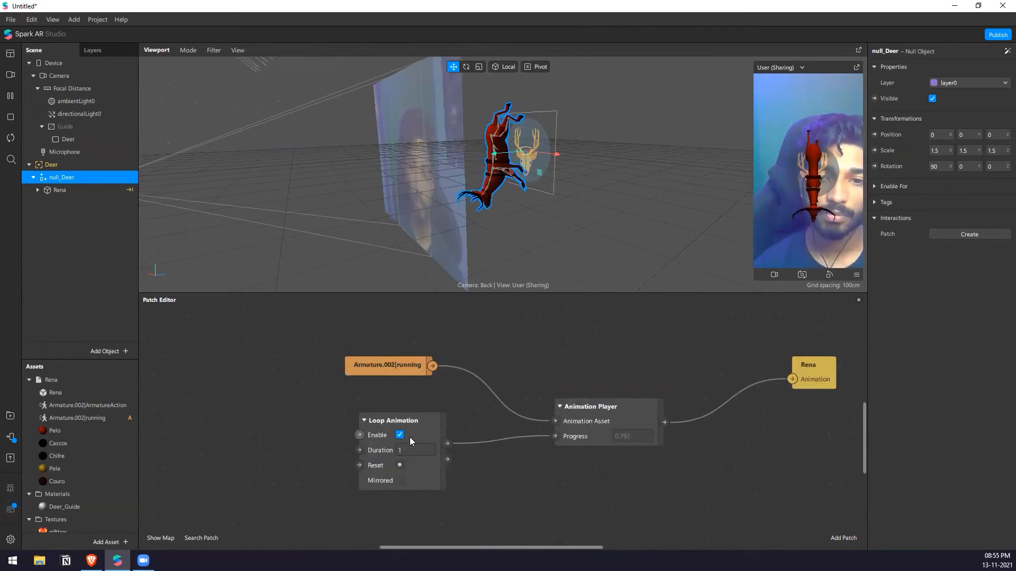
pyautogui.hotkey('ctrl', 'z')
pyautogui.hotkey('ctrl', 'z')
# Make the Guide canvas visible, create a patch for its Visible property and place it above the animation patches
pyautogui.click(79, 127)
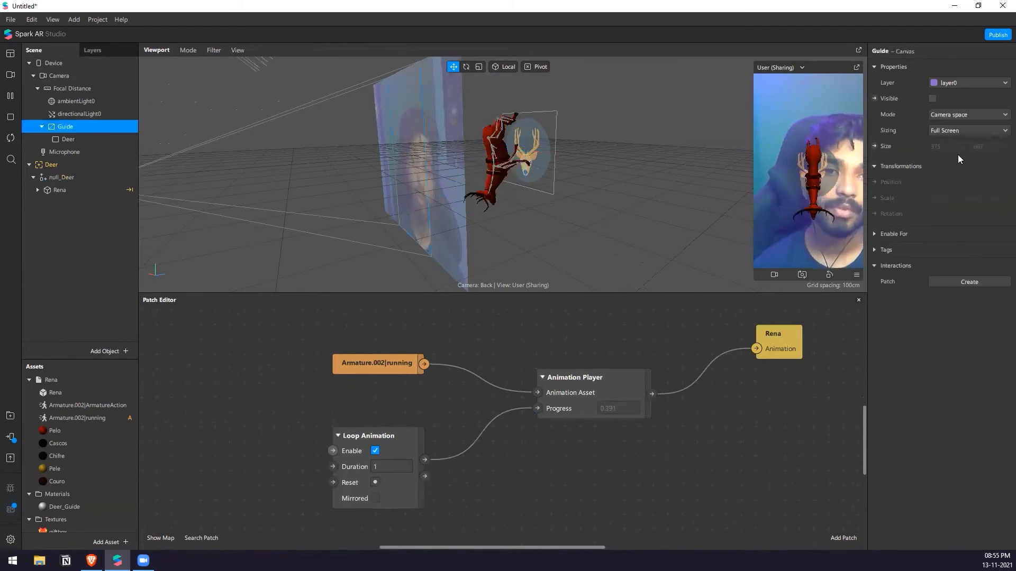
pyautogui.click(932, 99)
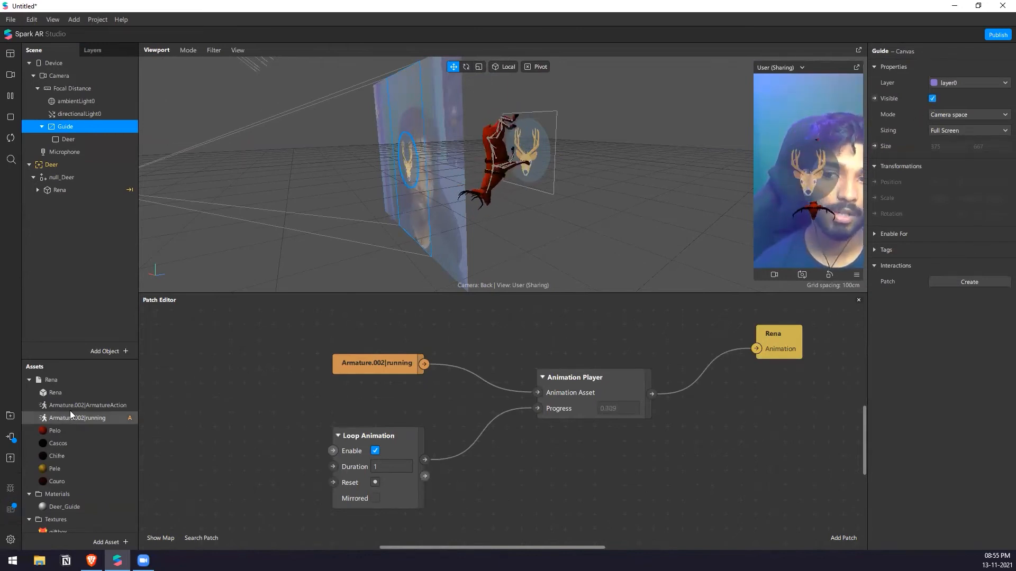
pyautogui.click(44, 381)
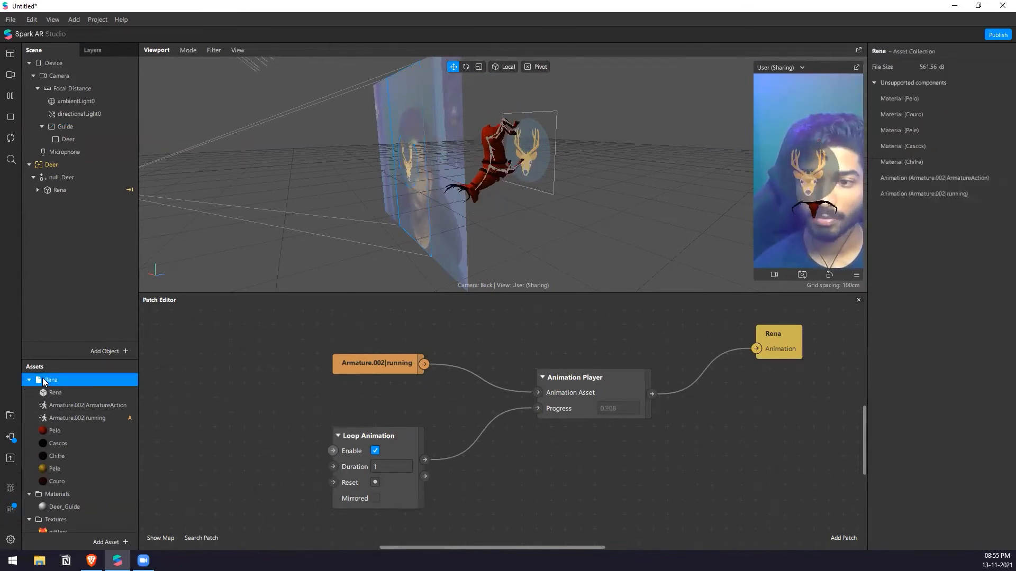
pyautogui.click(96, 125)
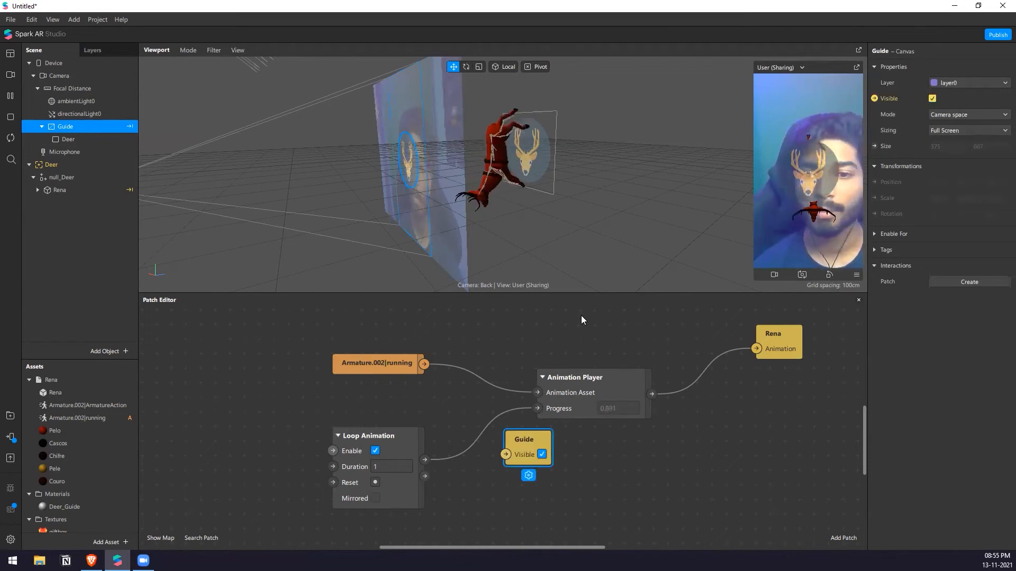
pyautogui.moveTo(529, 442); pyautogui.dragTo(626, 279)
pyautogui.scroll(-2, 600, 338)
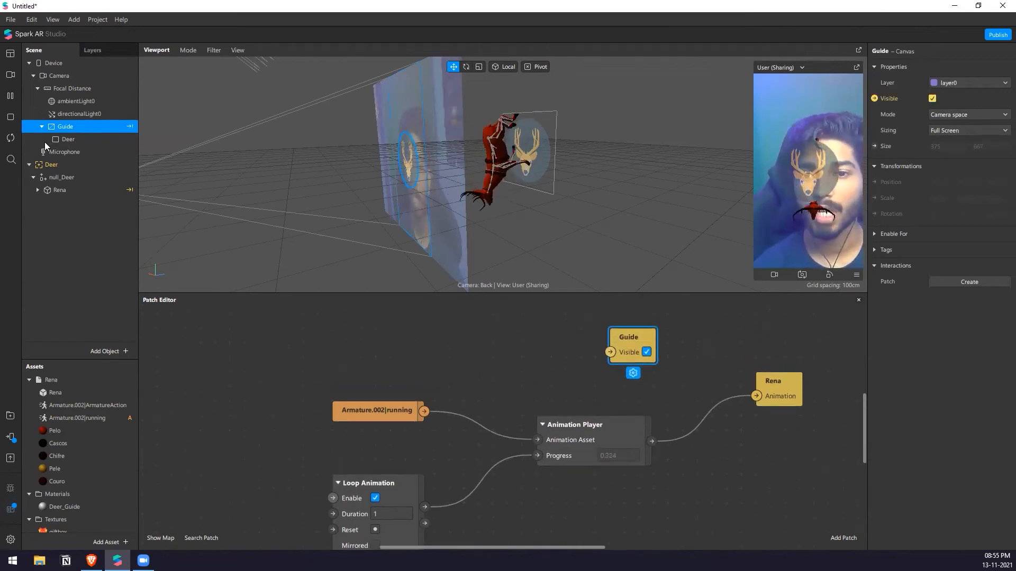
pyautogui.scroll(3, 642, 371)
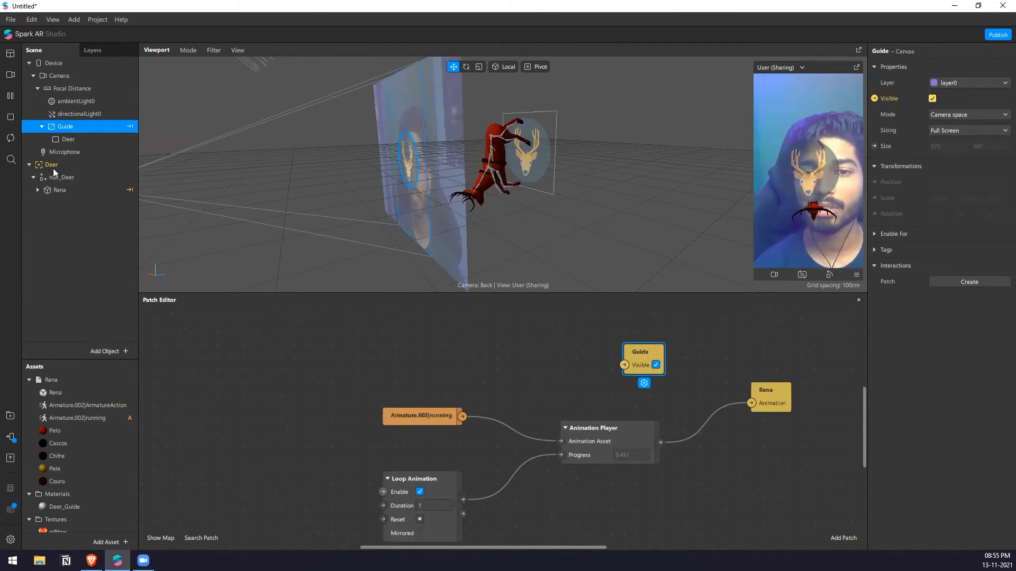
pyautogui.moveTo(642, 356); pyautogui.dragTo(580, 325)
pyautogui.scroll(-1, 508, 407)
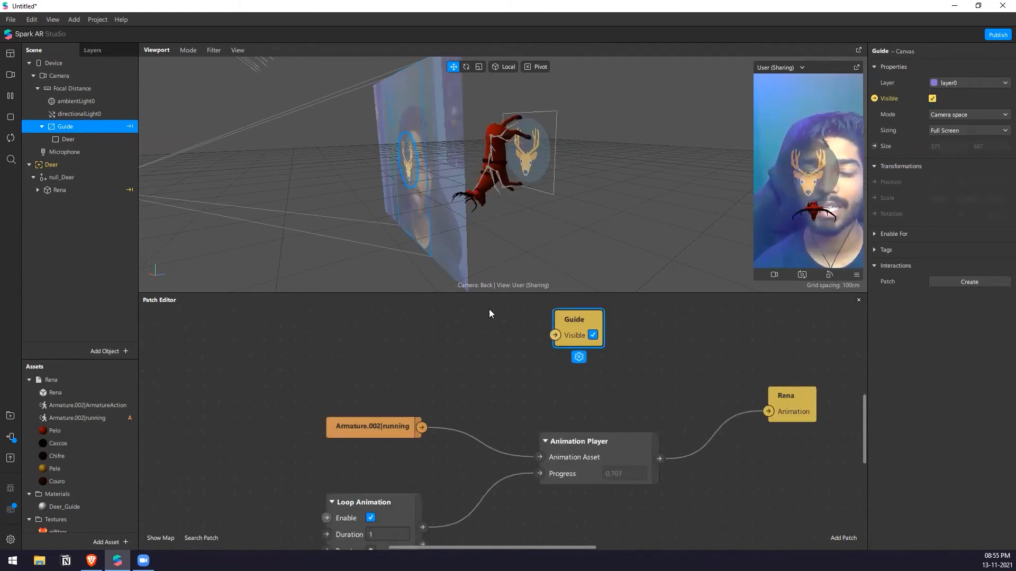
# Create the Deer target tracker's producer patches and place them well to the left of the Guide patch
pyautogui.scroll(-1, 476, 309)
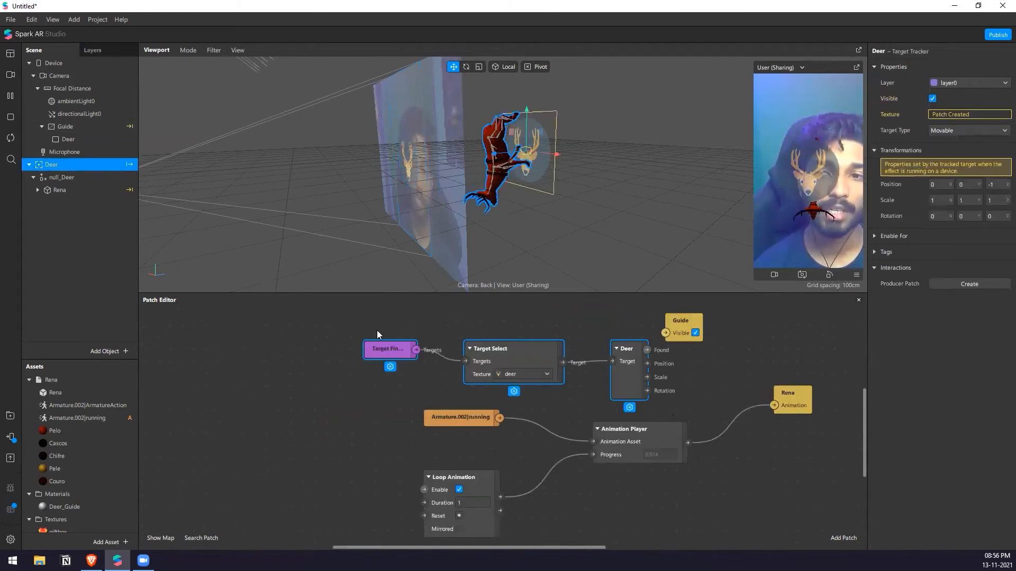
pyautogui.moveTo(551, 329); pyautogui.dragTo(390, 320)
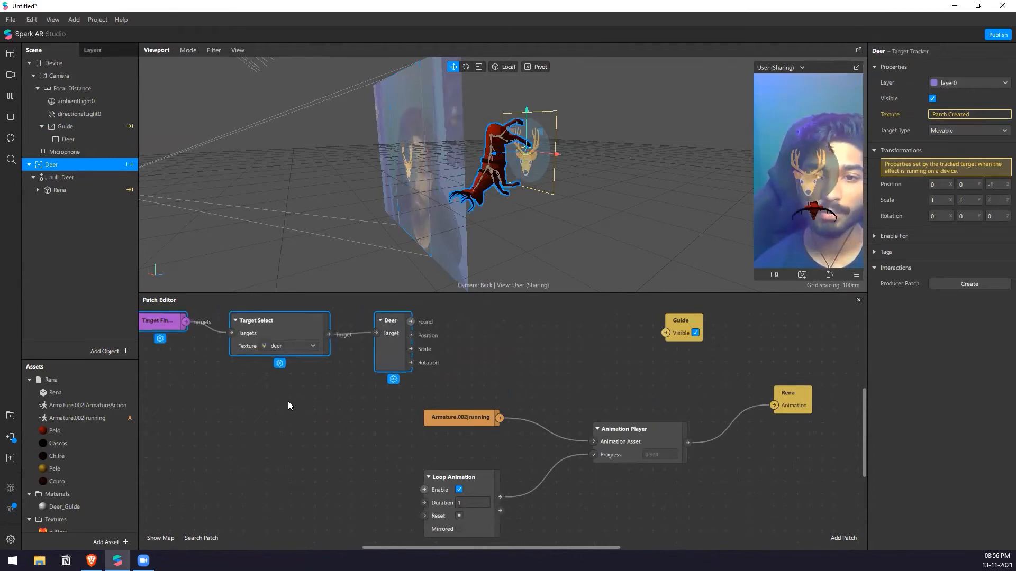
pyautogui.scroll(-2, 294, 397)
pyautogui.scroll(1, 430, 371)
pyautogui.scroll(3, 526, 401)
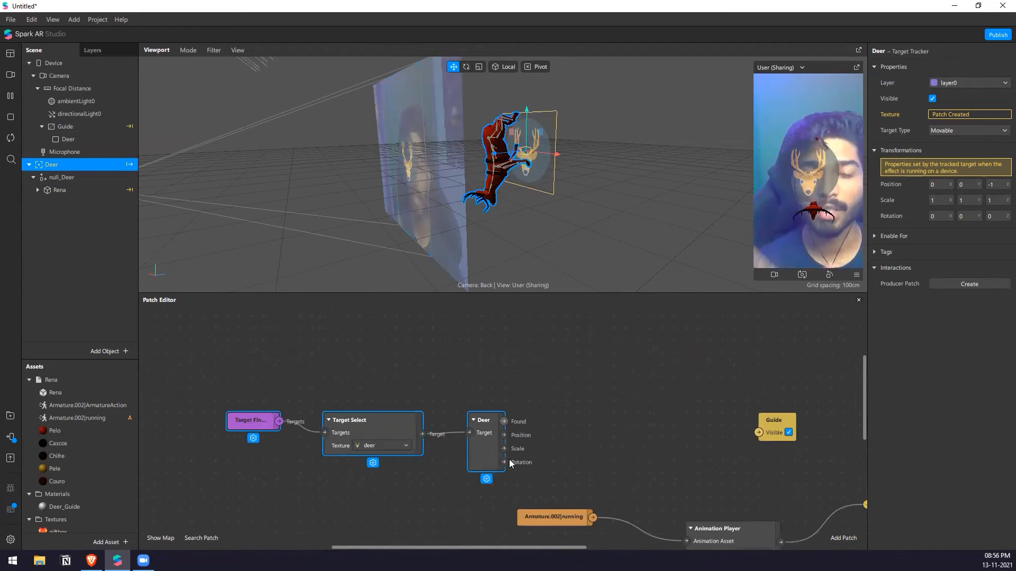
pyautogui.scroll(2, 506, 399)
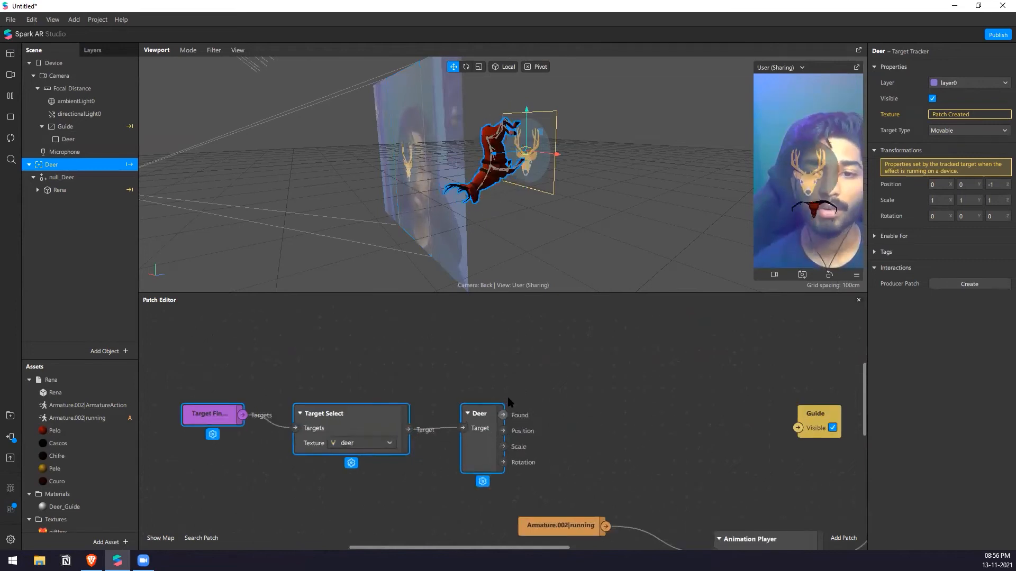
pyautogui.click(506, 402)
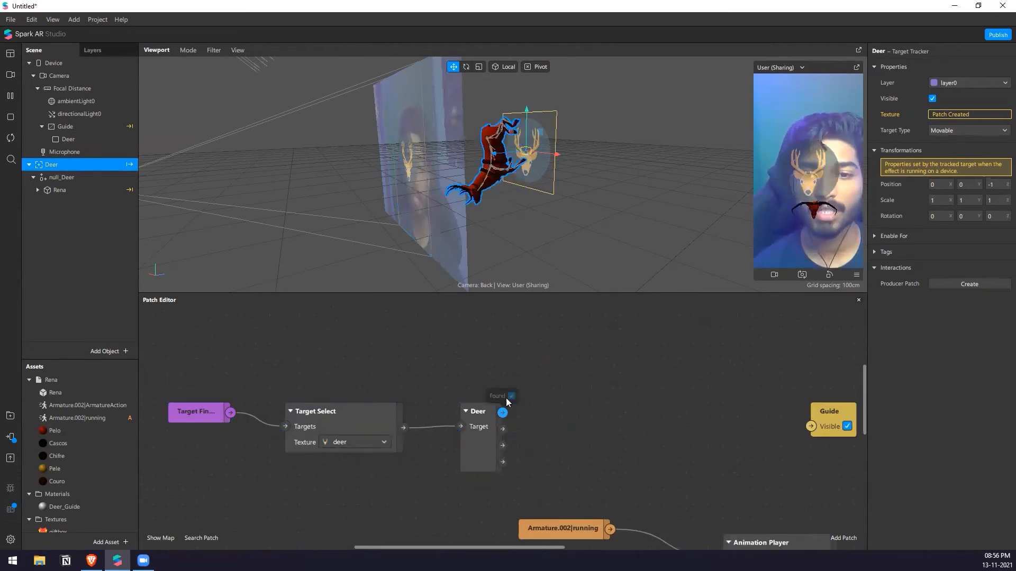
# Try feeding the Deer patch's Found output into a Value patch and test the Deer tracker's visibility
pyautogui.moveTo(502, 412); pyautogui.dragTo(651, 411)
pyautogui.write('value')
pyautogui.click(734, 375)
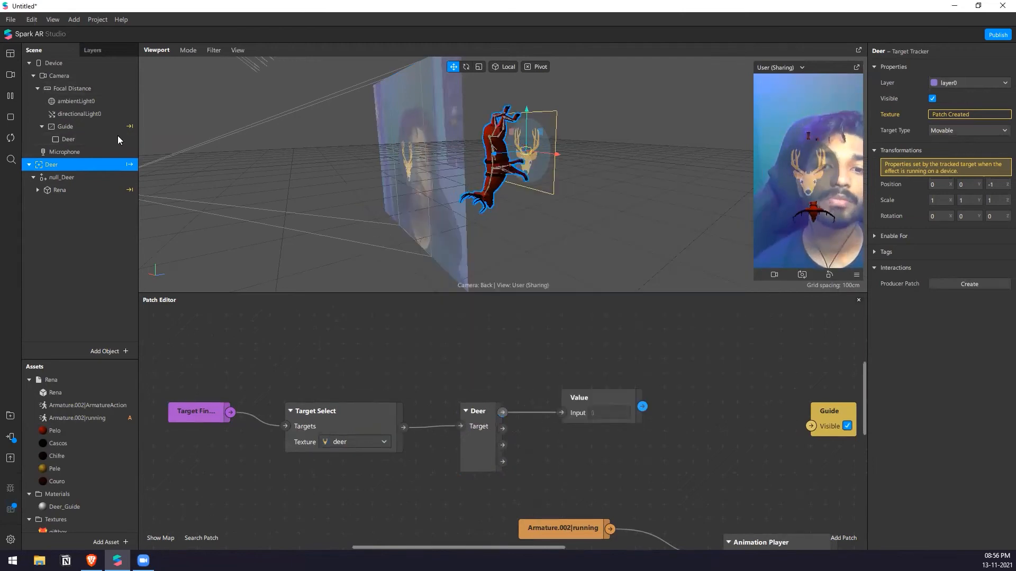
pyautogui.click(108, 127)
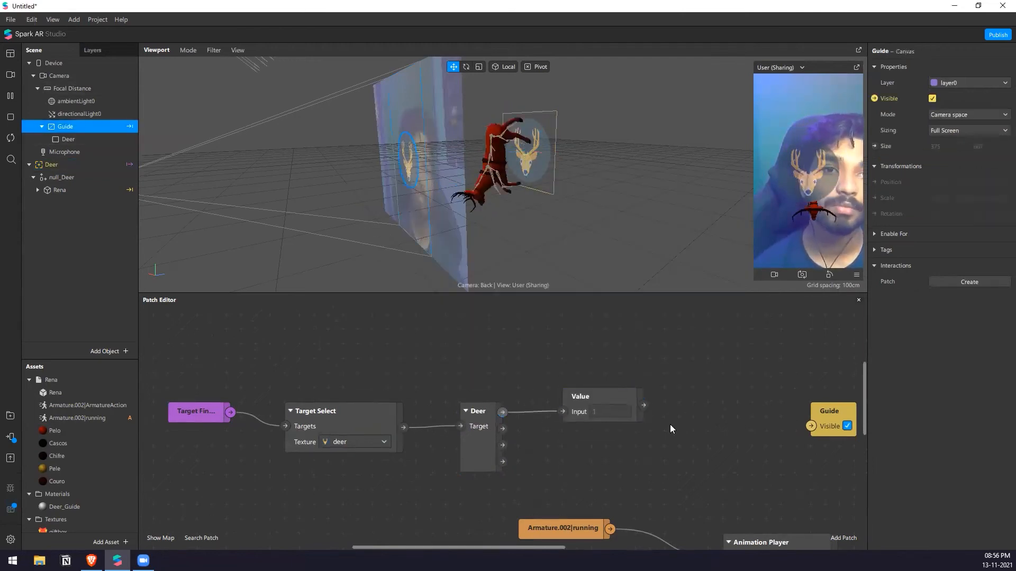
pyautogui.click(637, 405)
pyautogui.click(97, 163)
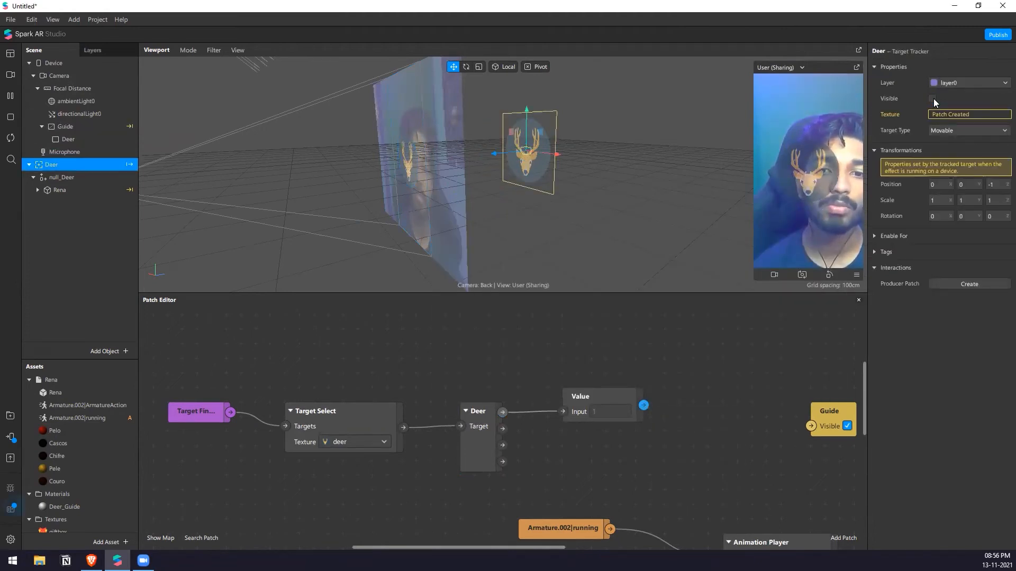
pyautogui.moveTo(581, 398); pyautogui.dragTo(570, 340)
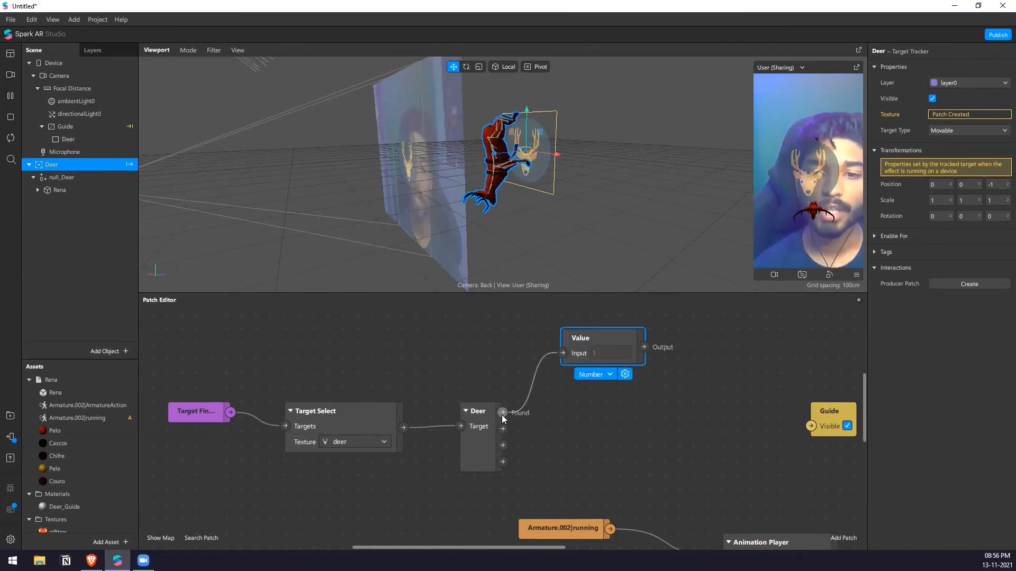
pyautogui.click(502, 418)
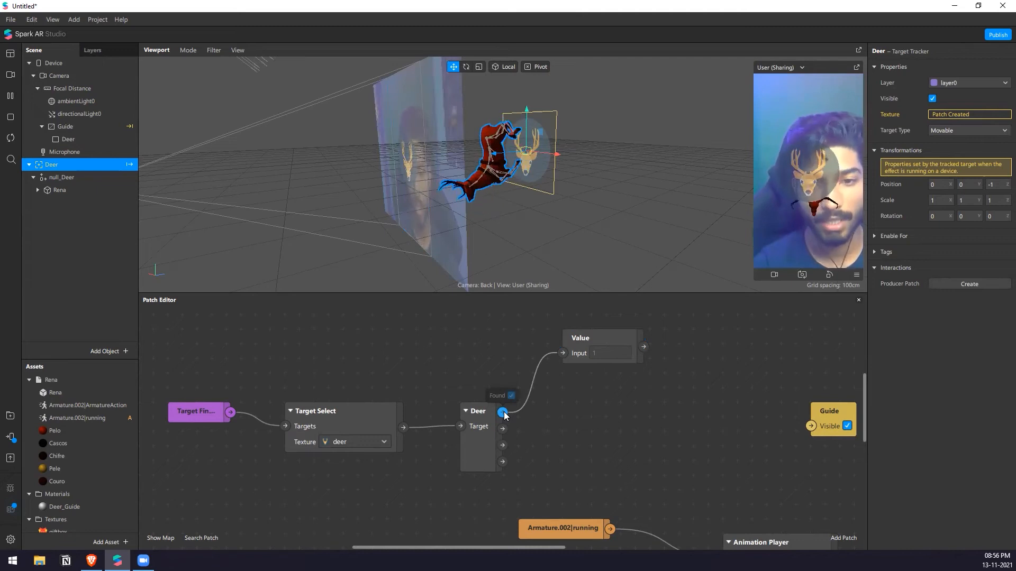
pyautogui.hotkey('ctrl', 'z')
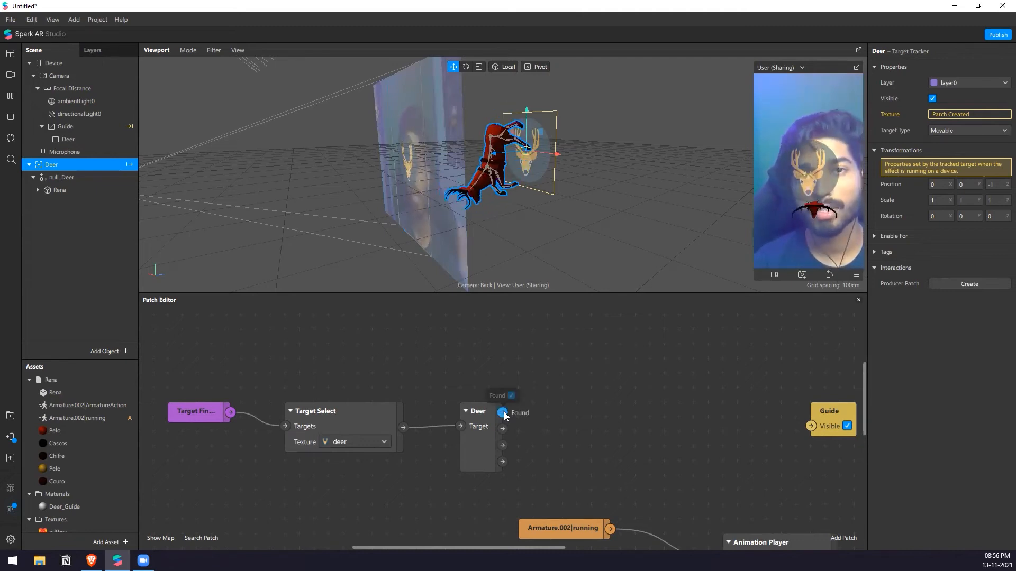
# Add a Not patch to the Deer patch's Found output and connect its Reverse Signal to the Guide's Visible input
pyautogui.moveTo(502, 413); pyautogui.dragTo(670, 397)
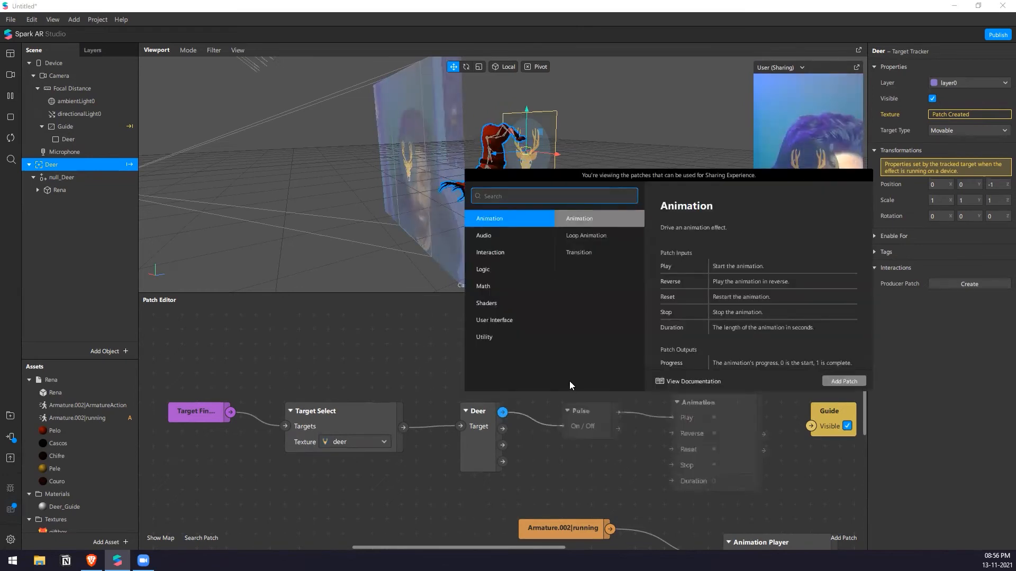
pyautogui.write('not')
pyautogui.press('Return')
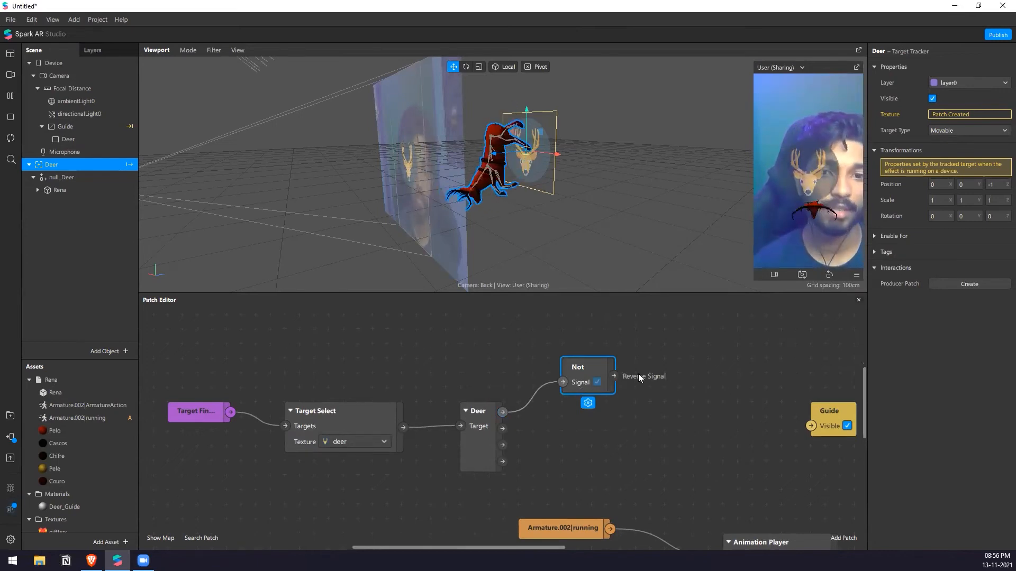
pyautogui.moveTo(613, 376); pyautogui.dragTo(717, 344)
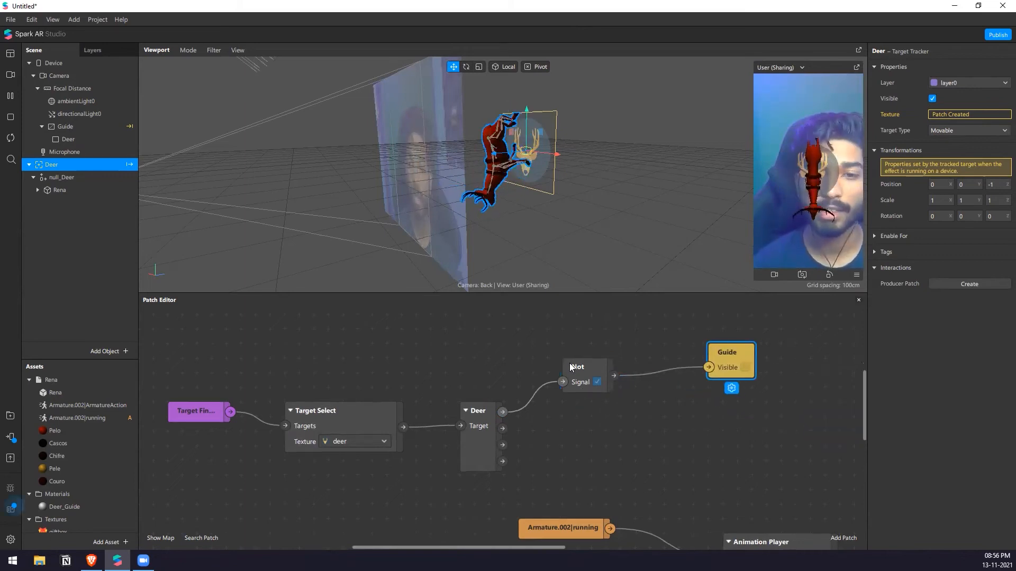
# Tidy the target-tracking patches, raising Target Select and the Not and Guide patches relative to the Deer patch
pyautogui.scroll(-5, 422, 421)
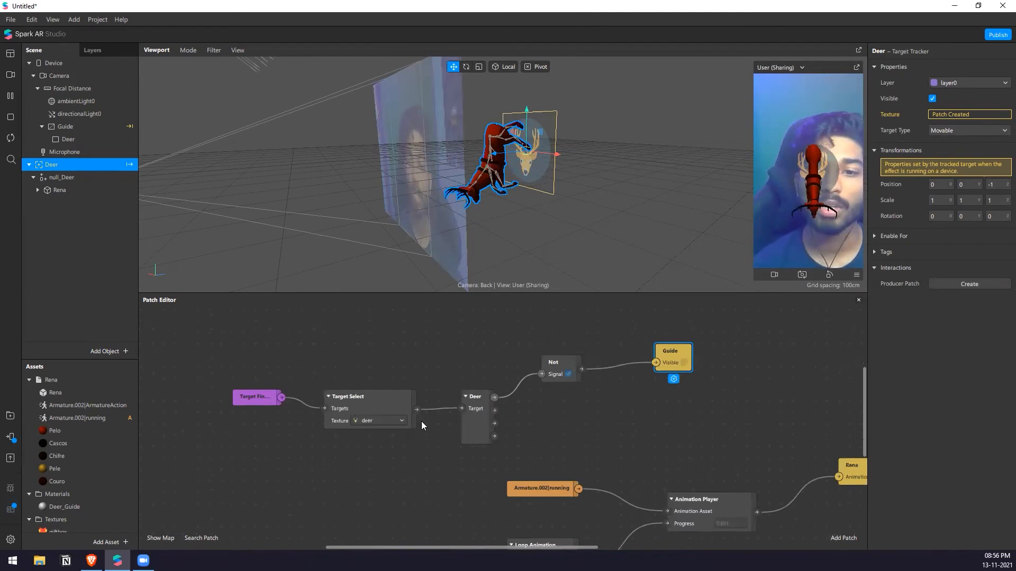
pyautogui.click(408, 411)
pyautogui.click(407, 424)
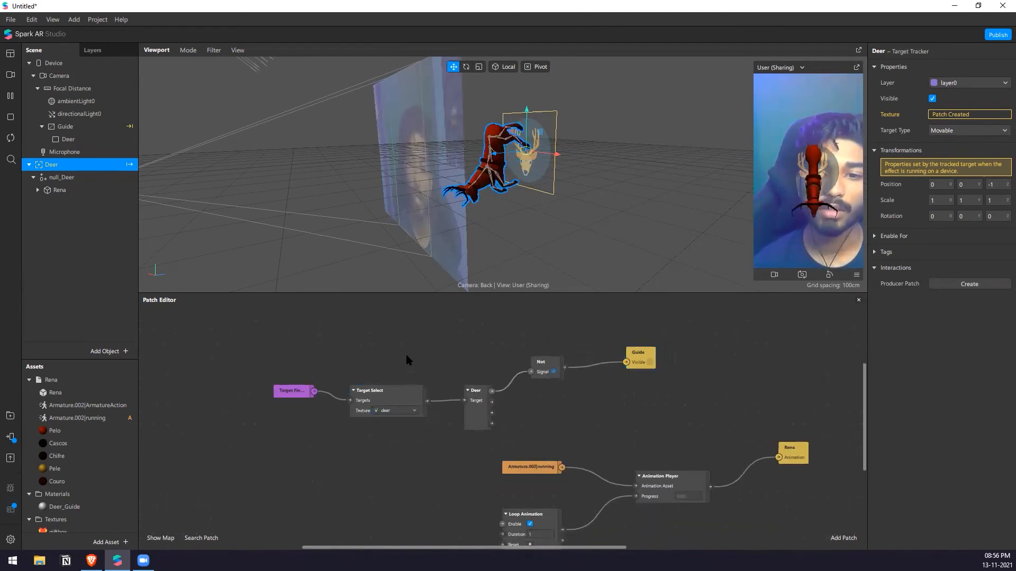
pyautogui.scroll(3, 551, 326)
pyautogui.click(684, 384)
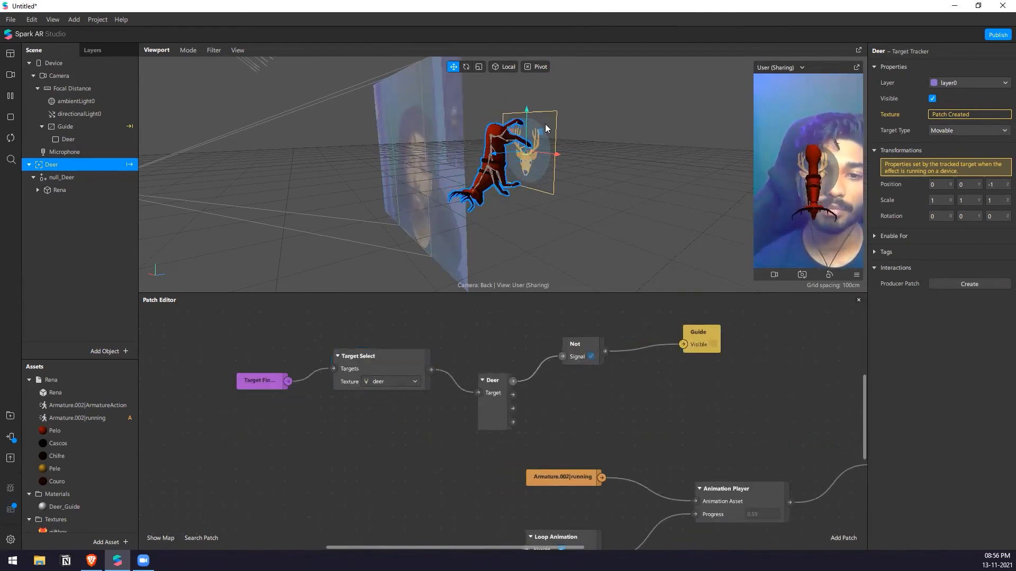
pyautogui.scroll(-3, 540, 330)
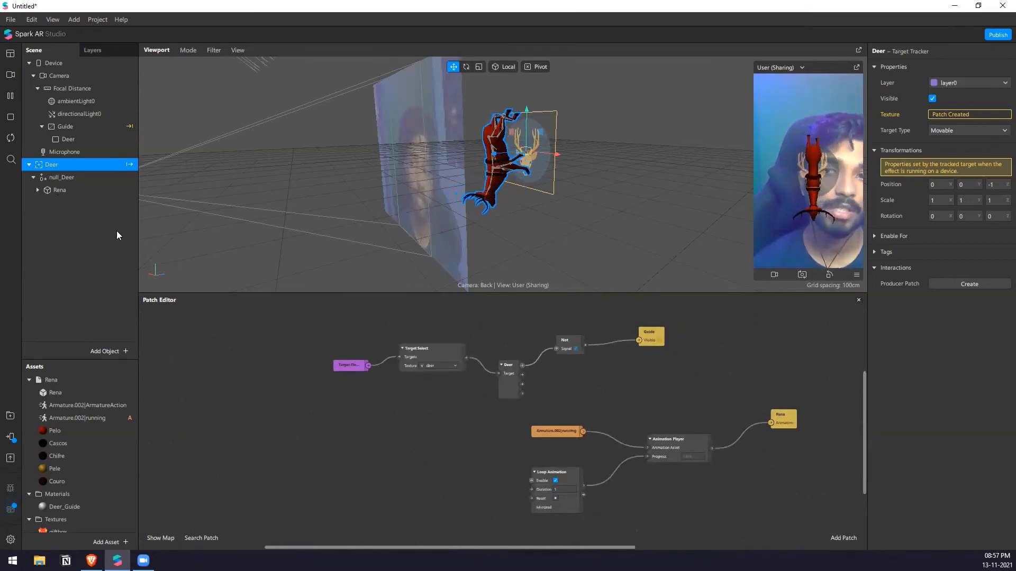
# Collapse the Deer tracker in the scene and add a second Target Tracker object
pyautogui.click(29, 165)
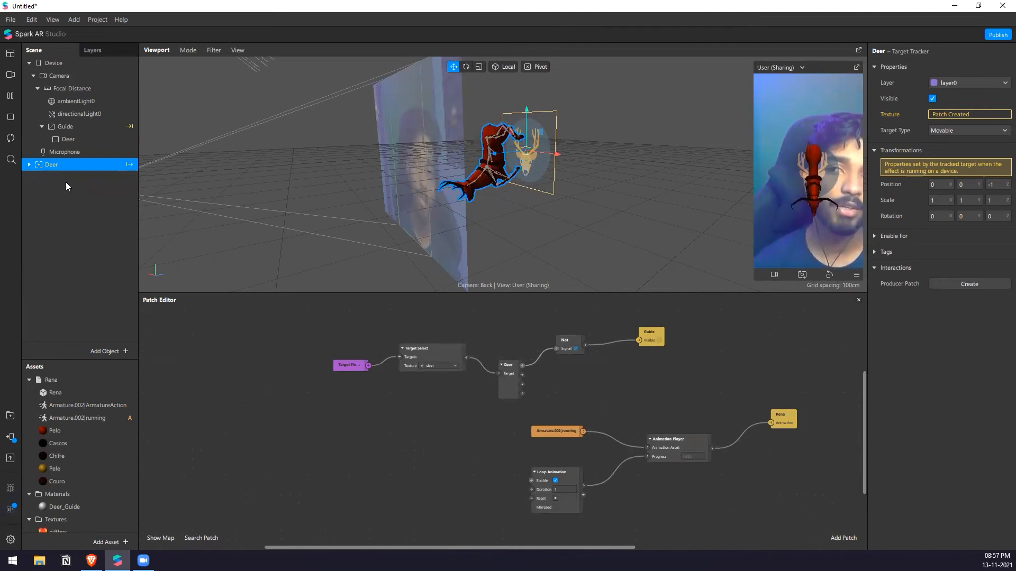
pyautogui.rightClick(79, 225)
pyautogui.moveTo(106, 229)
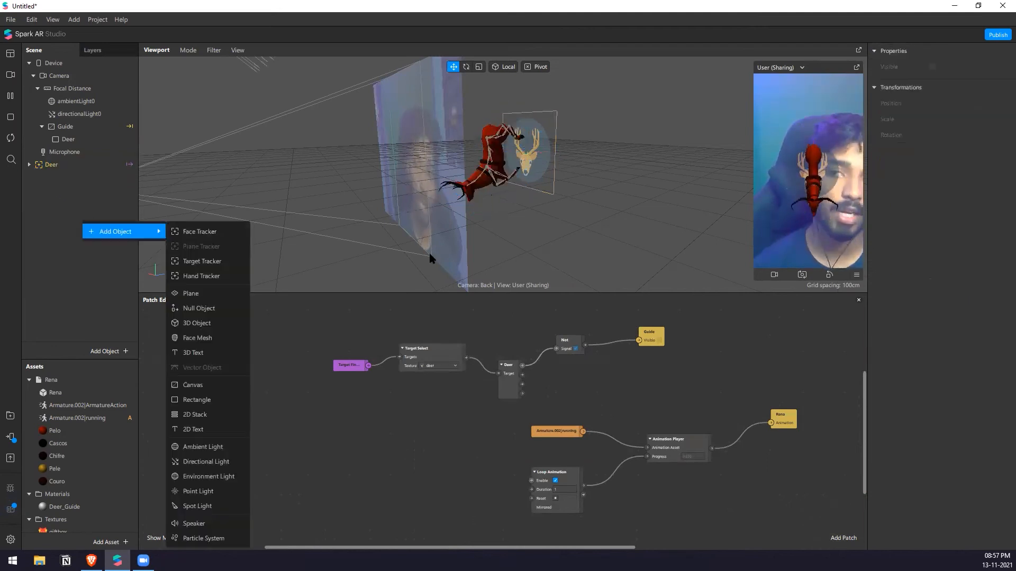
pyautogui.click(204, 263)
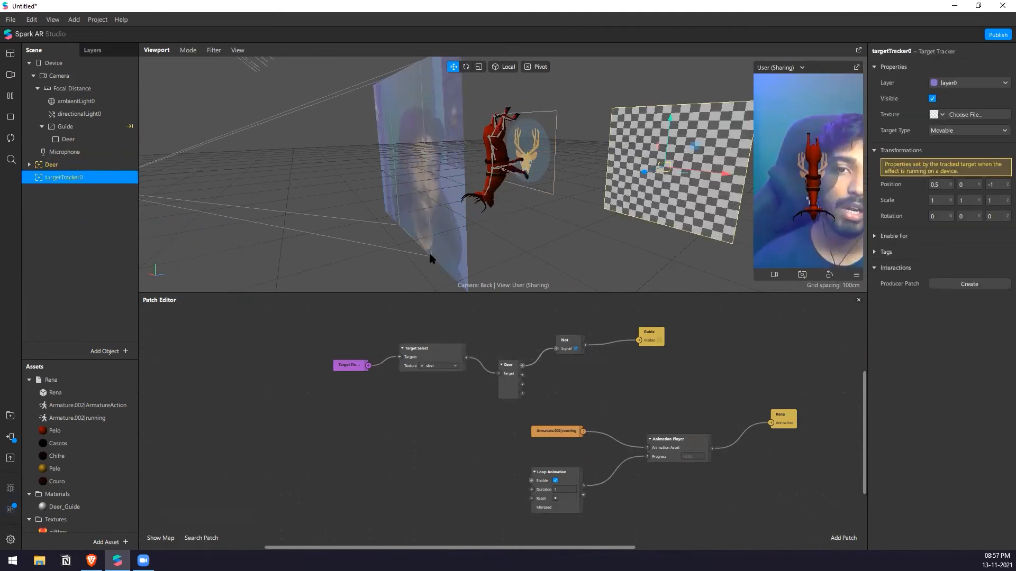
# Rename the new target tracker as Christmas
pyautogui.click(77, 166)
pyautogui.doubleClick(74, 179)
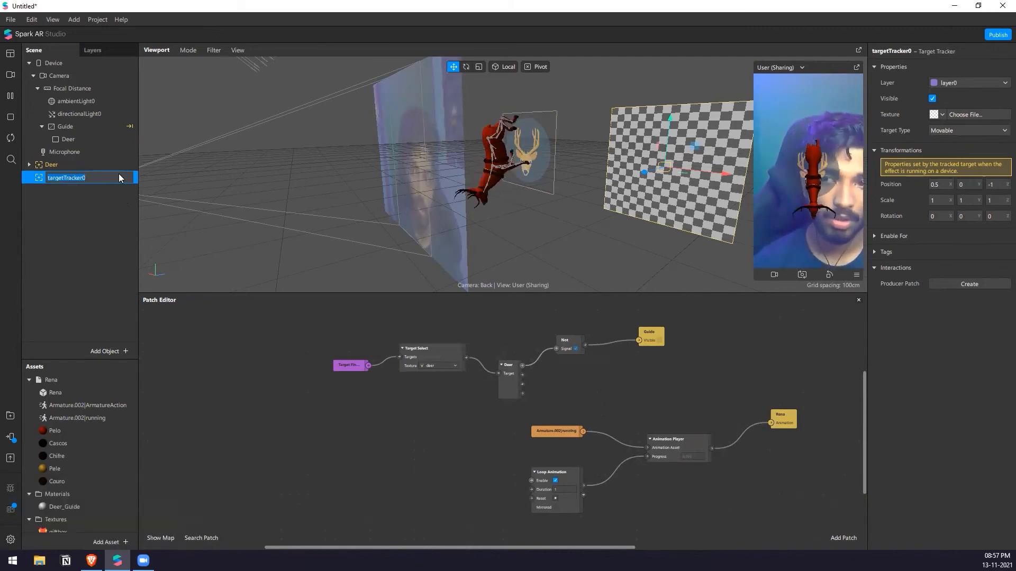
pyautogui.write('Christmas')
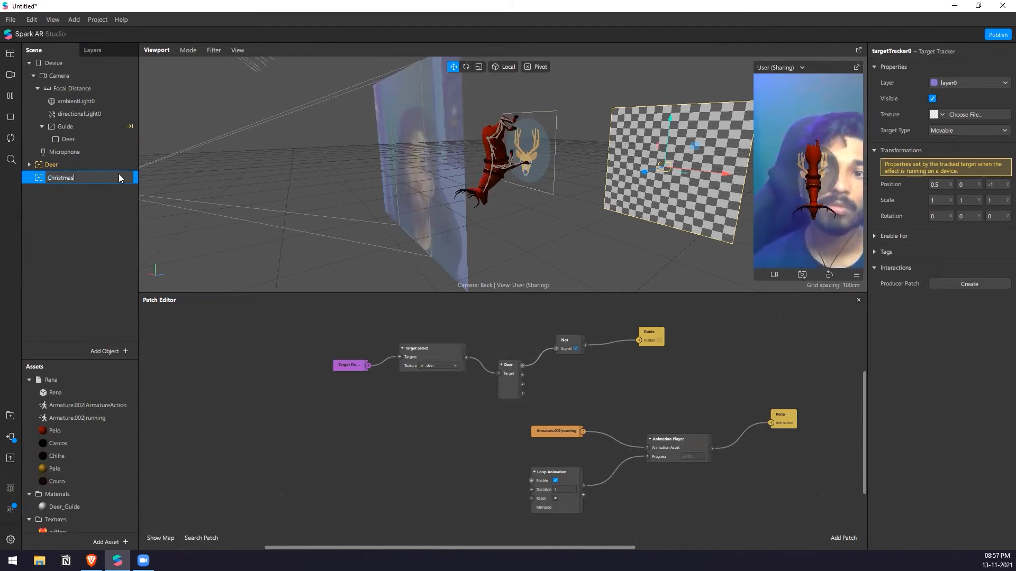
pyautogui.press('Return')
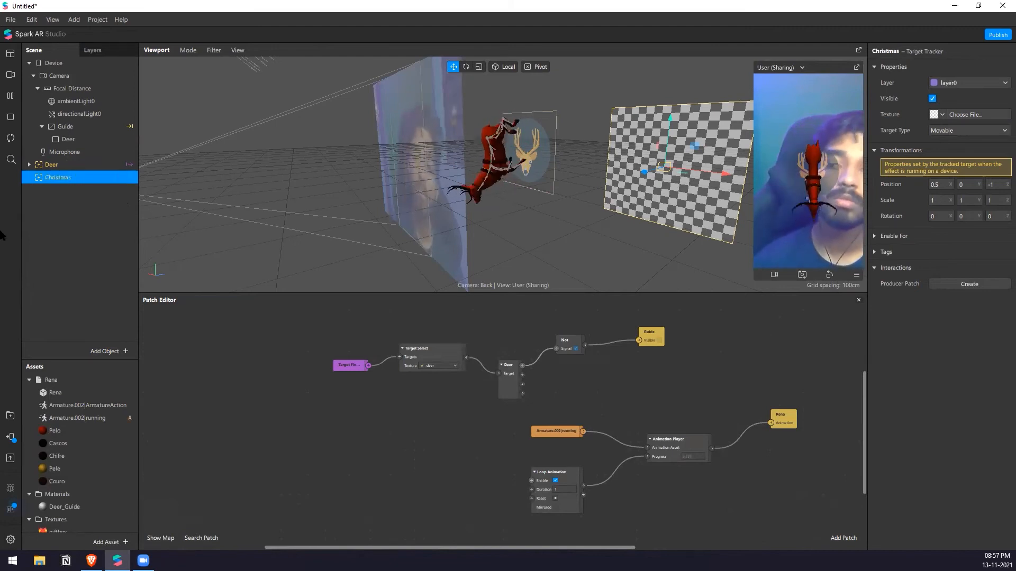
# Import merry-christmas.fbx from the Targets > Objects folder and place the model inside the Christmas tracker
pyautogui.click(39, 561)
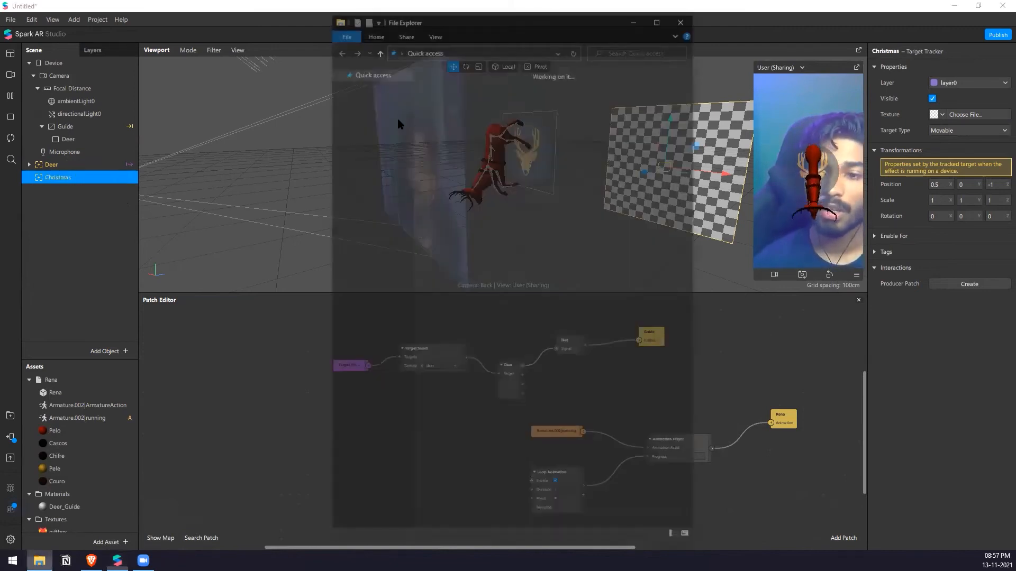
pyautogui.doubleClick(478, 110)
pyautogui.doubleClick(484, 94)
pyautogui.doubleClick(472, 93)
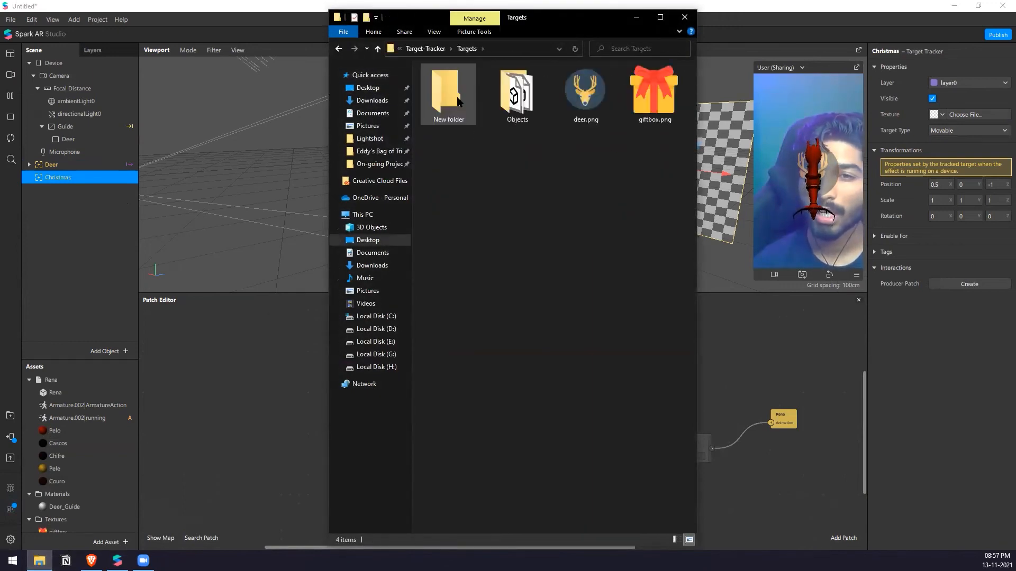
pyautogui.doubleClick(493, 95)
pyautogui.moveTo(461, 105); pyautogui.dragTo(84, 375)
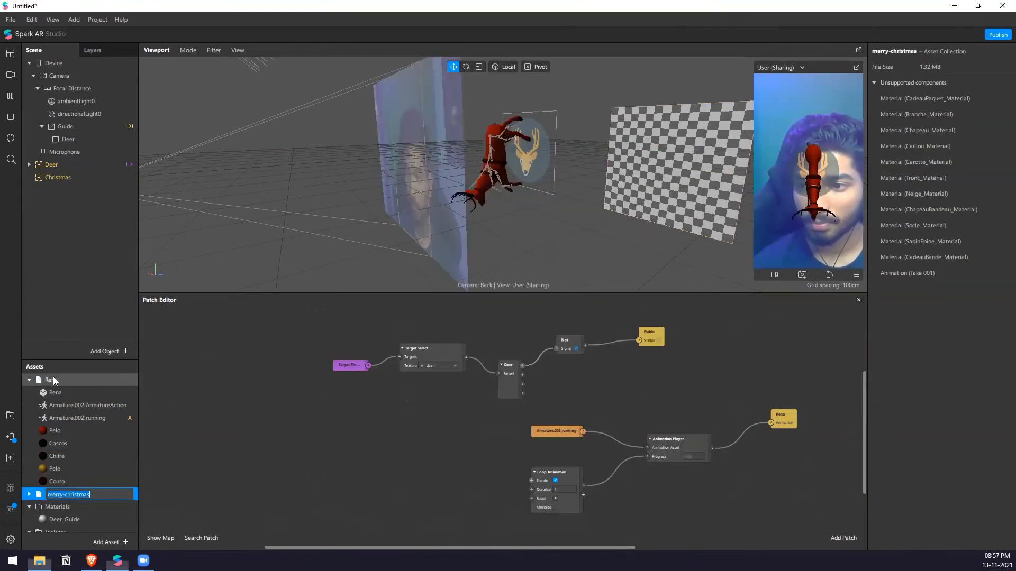
pyautogui.click(29, 379)
pyautogui.moveTo(53, 394); pyautogui.dragTo(66, 175)
pyautogui.doubleClick(57, 189)
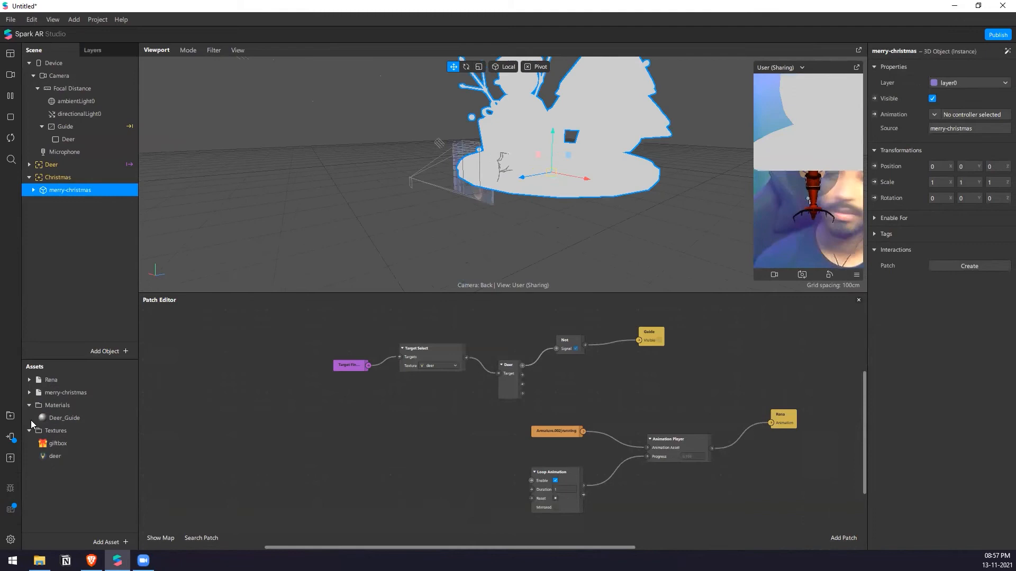
# Inspect the imported merry-christmas asset and delete it together with its project files
pyautogui.click(48, 393)
pyautogui.click(30, 393)
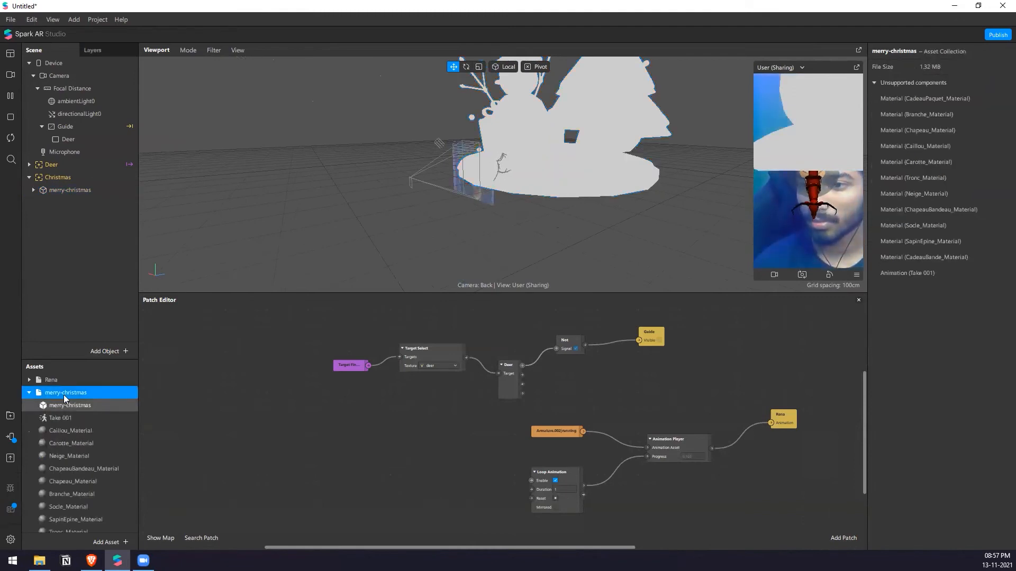
pyautogui.click(30, 393)
pyautogui.press('Delete')
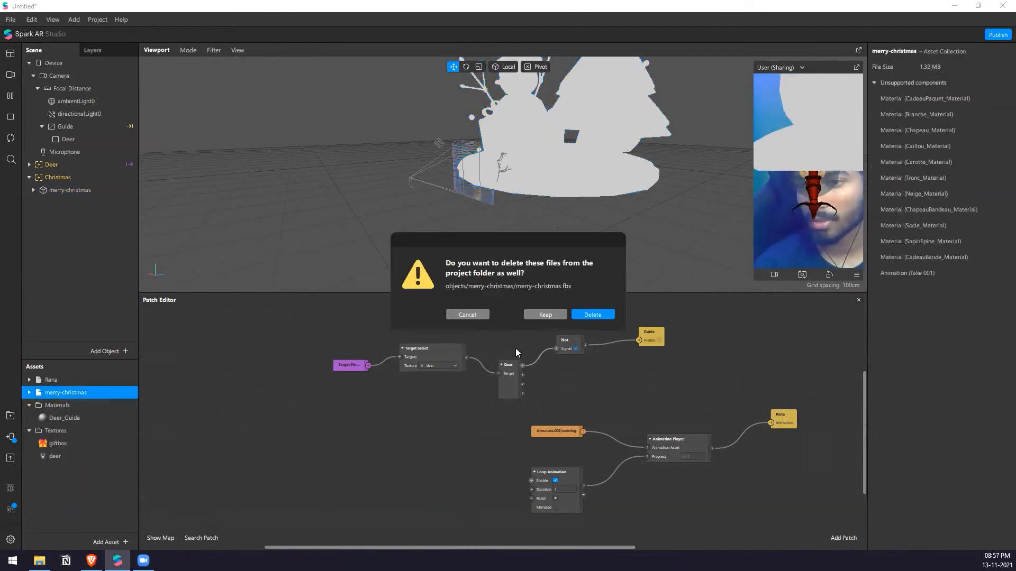
pyautogui.click(587, 316)
# Import scene.gltf from the merry-christmas folder and place the Merry Christmas model inside the Christmas tracker
pyautogui.hotkey('alt', 'Tab')
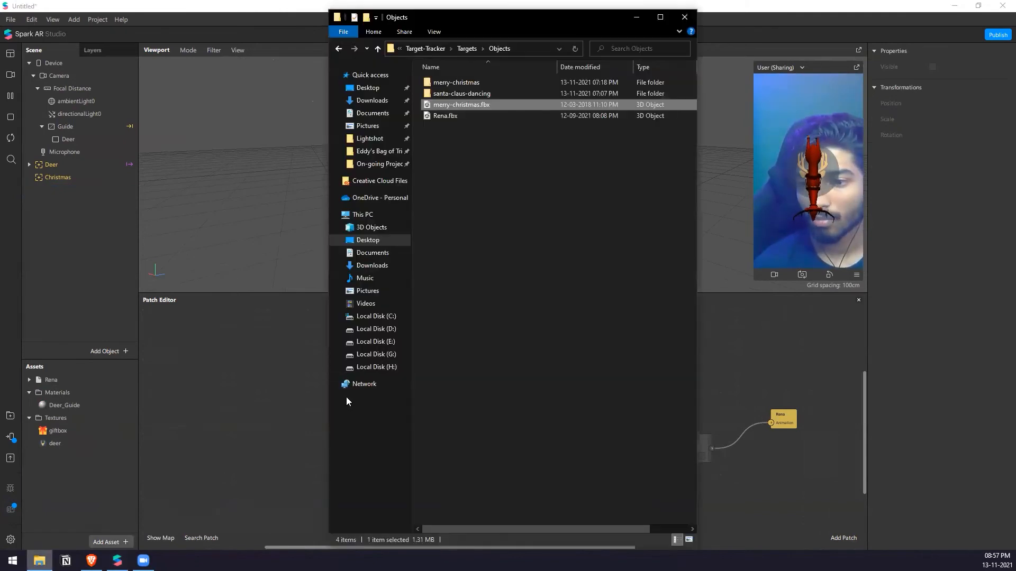
pyautogui.doubleClick(476, 83)
pyautogui.click(439, 94)
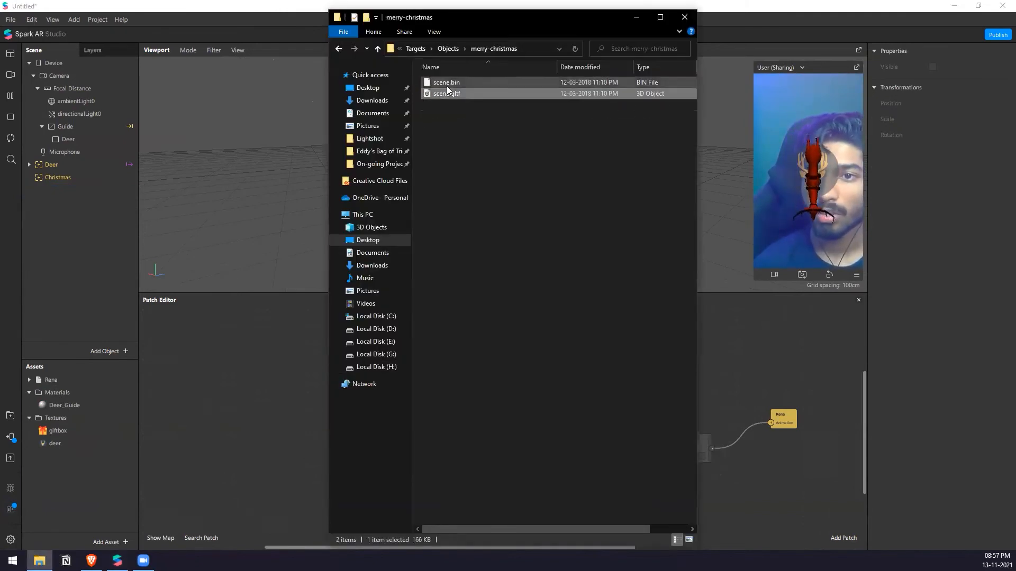
pyautogui.moveTo(446, 95); pyautogui.dragTo(87, 480)
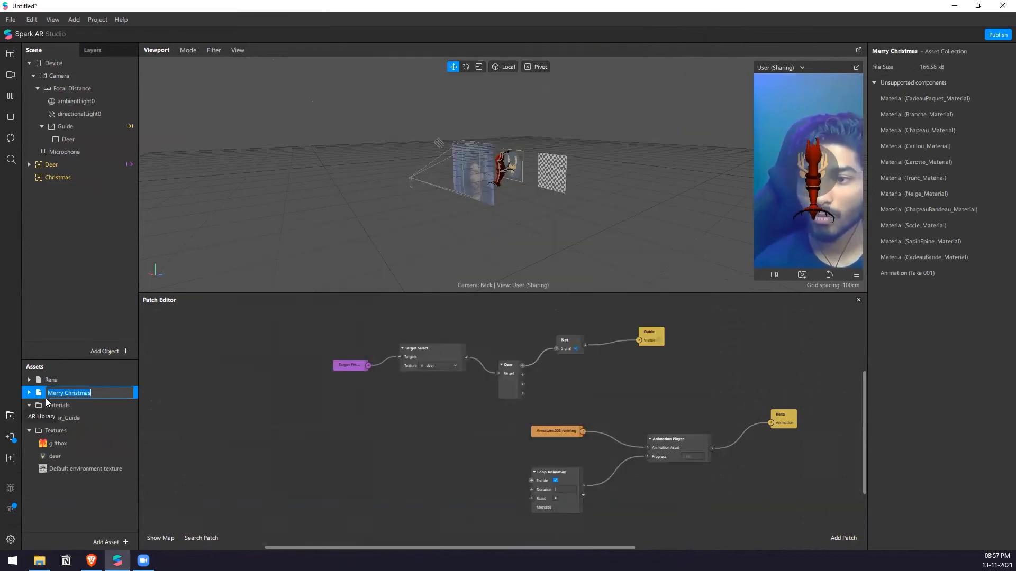
pyautogui.moveTo(55, 390); pyautogui.dragTo(67, 183)
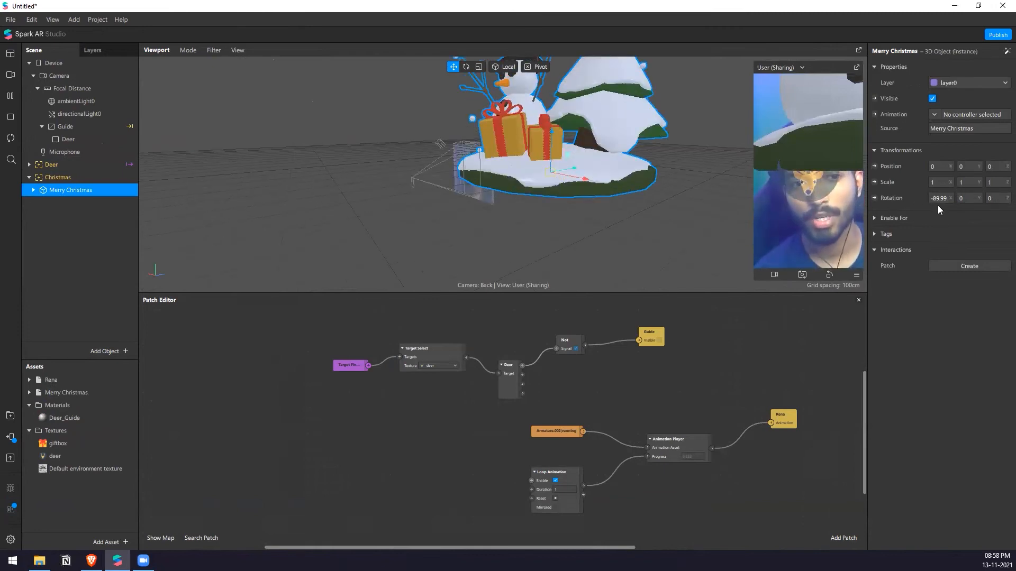
# Set the Merry Christmas model's X rotation to 0
pyautogui.click(938, 198)
pyautogui.write('0')
pyautogui.press('Return')
pyautogui.scroll(2, 444, 149)
# Create an Animation patch for the Merry Christmas model and feed it Take 001 through an Animation Player patch
pyautogui.moveTo(479, 207); pyautogui.dragTo(884, 120, button='middle')
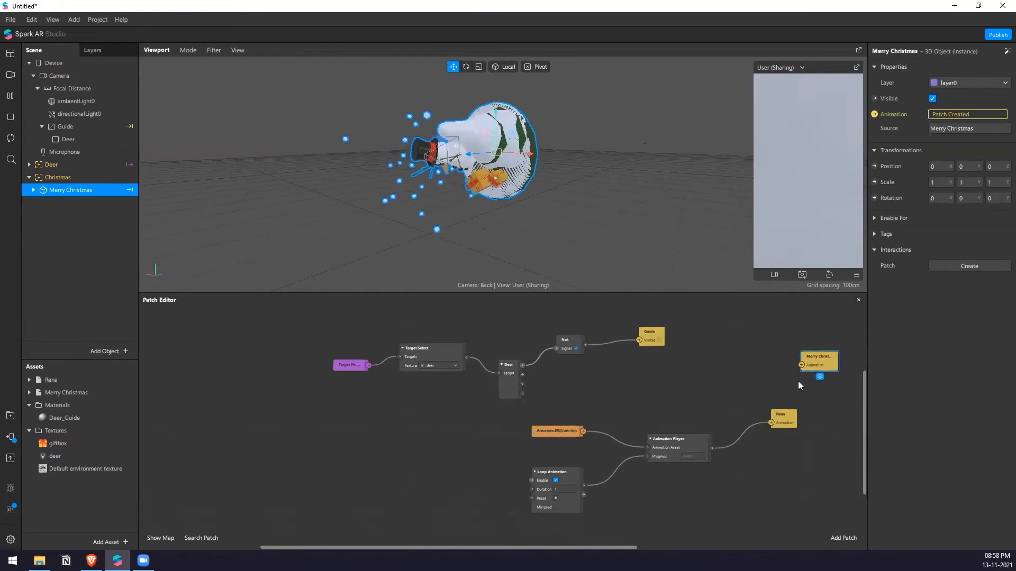
pyautogui.scroll(1, 786, 388)
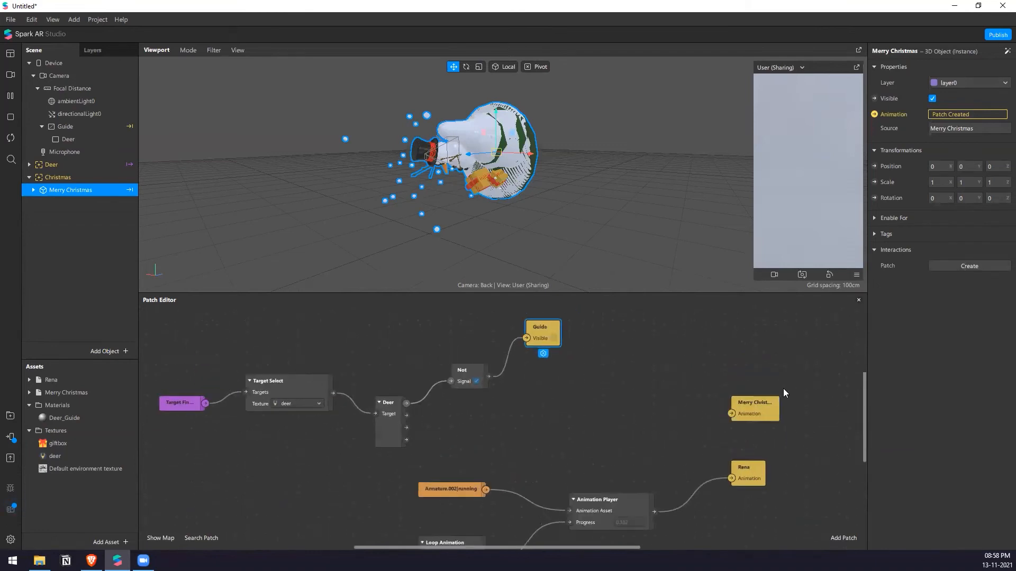
pyautogui.click(29, 392)
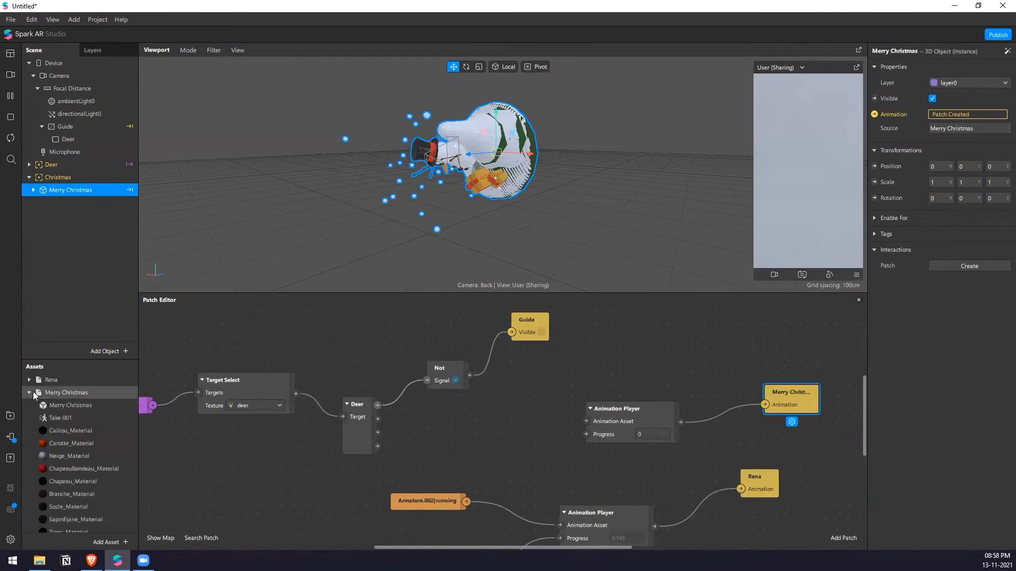
pyautogui.moveTo(56, 417); pyautogui.dragTo(639, 393)
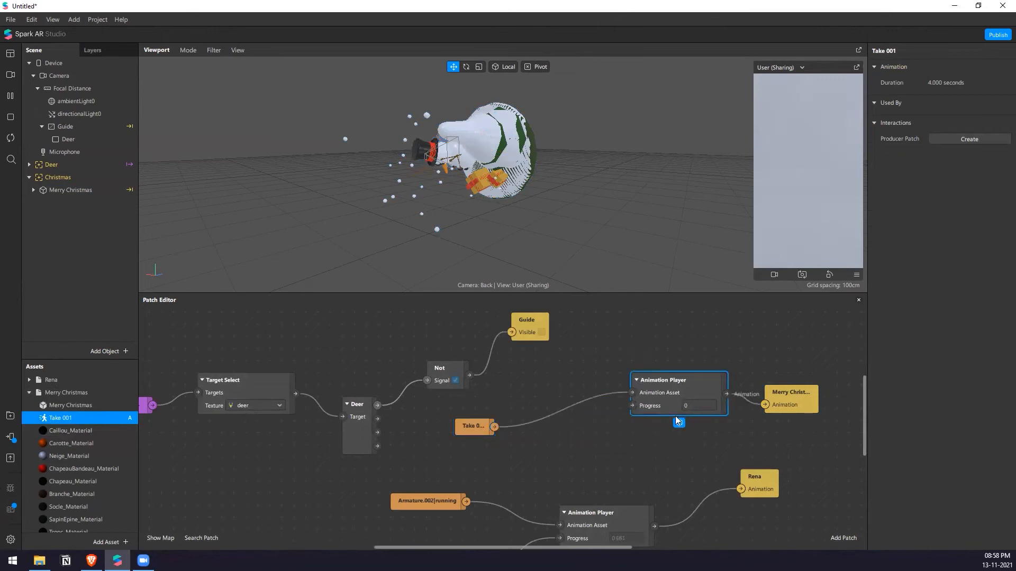
# Connect the deer's existing Loop Animation output to the Progress input of the Merry Christmas Animation Player
pyautogui.scroll(-2, 516, 465)
pyautogui.scroll(-2, 495, 531)
pyautogui.scroll(2, 480, 528)
pyautogui.moveTo(478, 527); pyautogui.dragTo(610, 389)
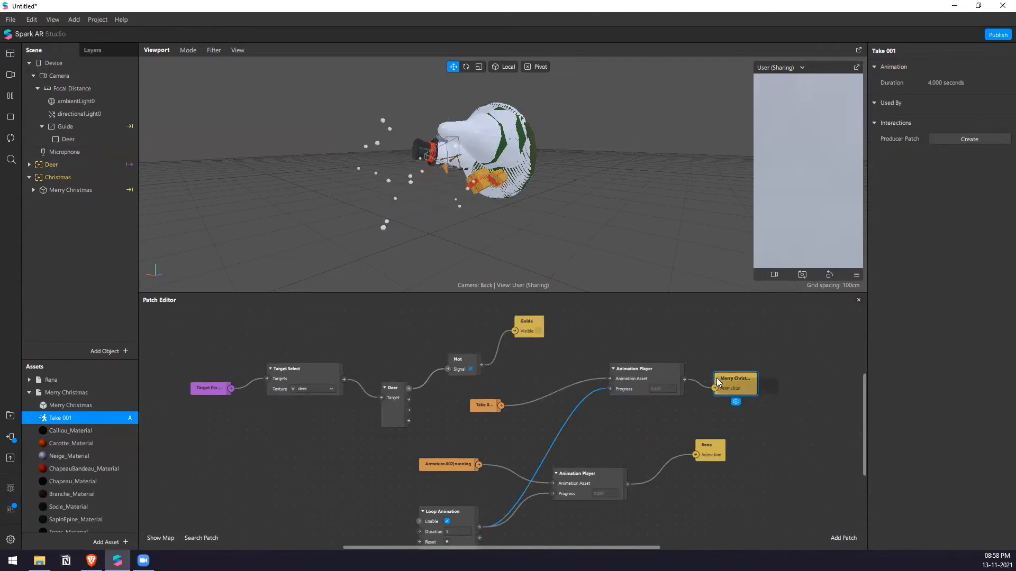
# Spread out the Merry Christmas, Animation Player and Take 001 patches to make room for another patch
pyautogui.moveTo(782, 354); pyautogui.dragTo(811, 345)
pyautogui.moveTo(636, 369); pyautogui.dragTo(720, 368)
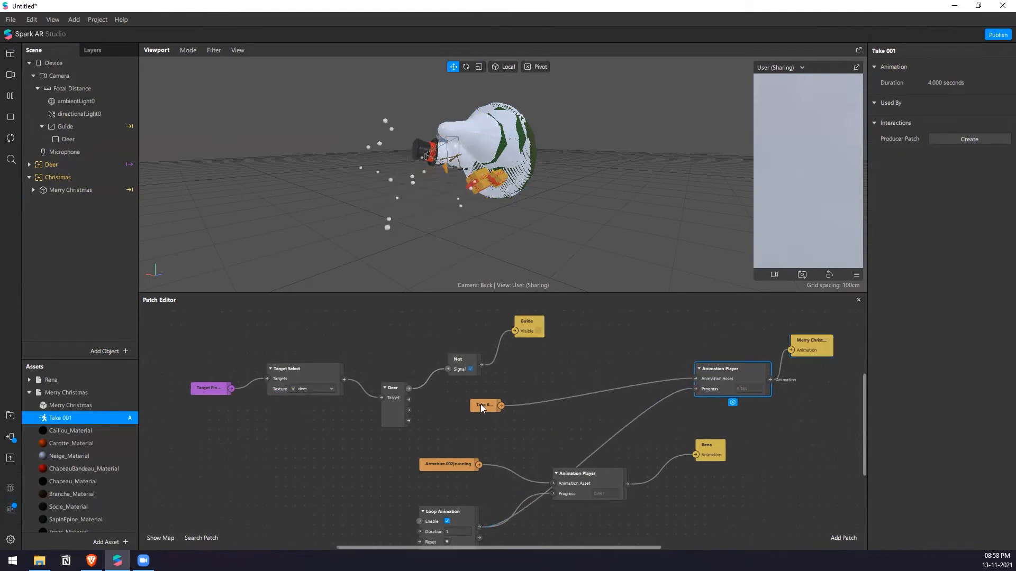
pyautogui.moveTo(480, 404); pyautogui.dragTo(641, 311)
# Add a separate Loop Animation patch with duration 3 and connect it to the Merry Christmas Animation Player's Progress input
pyautogui.doubleClick(565, 367)
pyautogui.write('loop')
pyautogui.press('Return')
pyautogui.scroll(1, 592, 369)
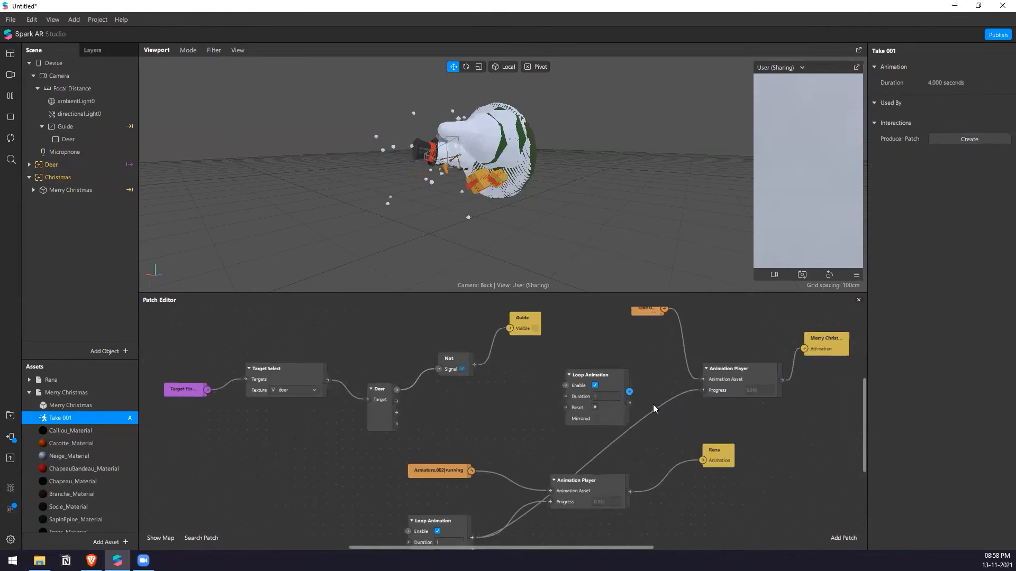
pyautogui.scroll(2, 645, 397)
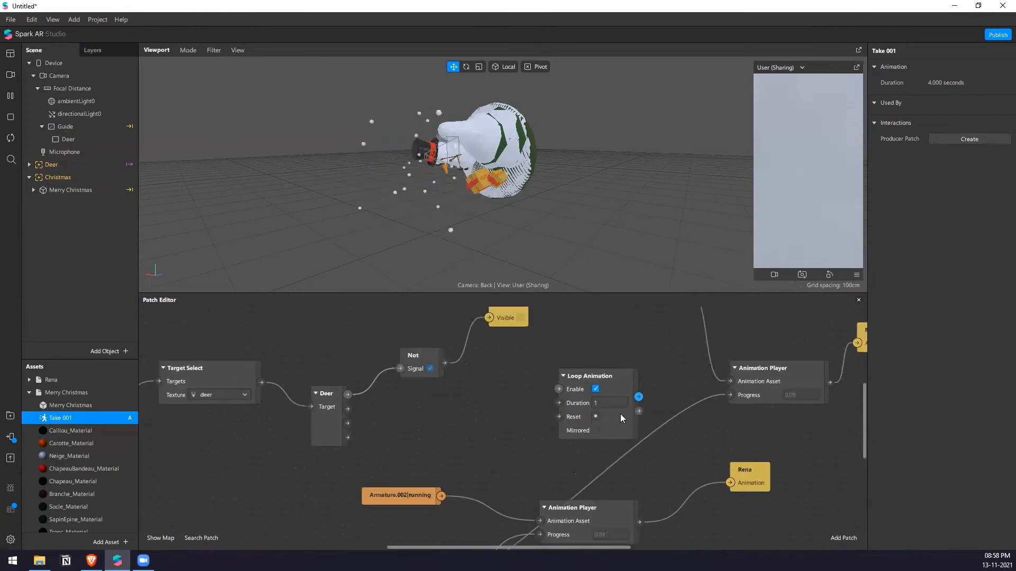
pyautogui.moveTo(618, 398); pyautogui.dragTo(624, 403)
pyautogui.scroll(-1, 576, 408)
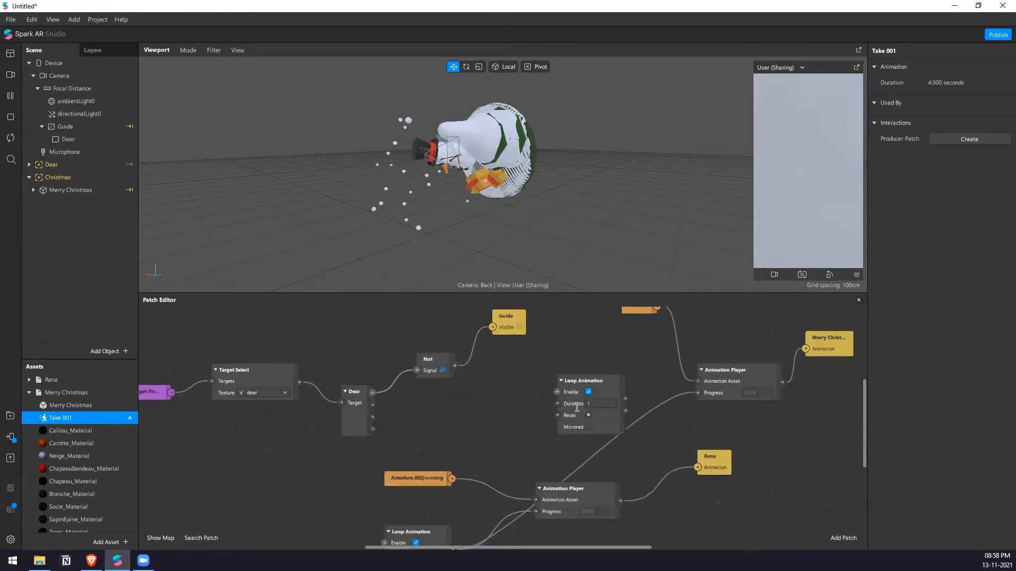
pyautogui.hscroll(1, 598, 401)
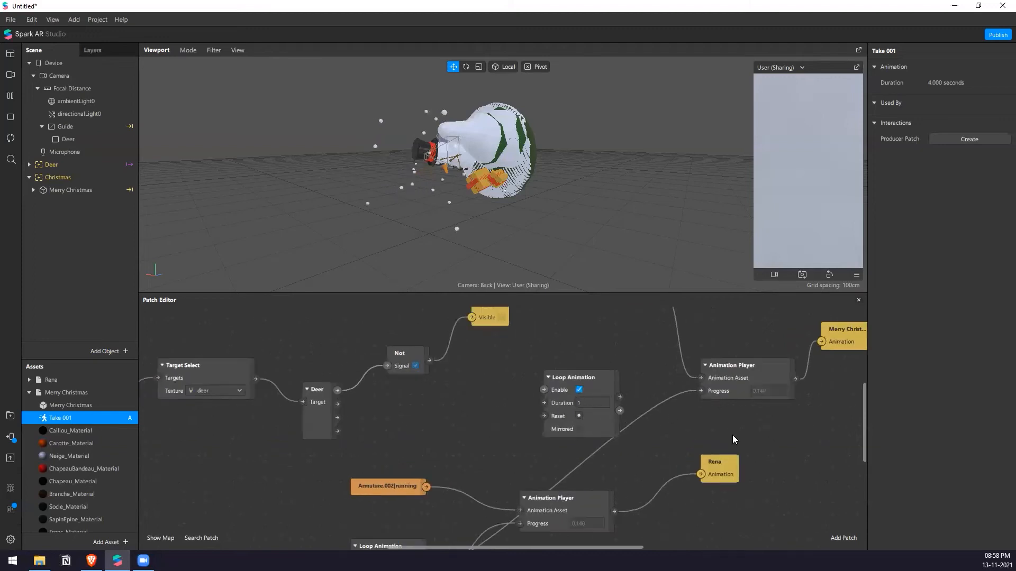
pyautogui.scroll(1, 732, 435)
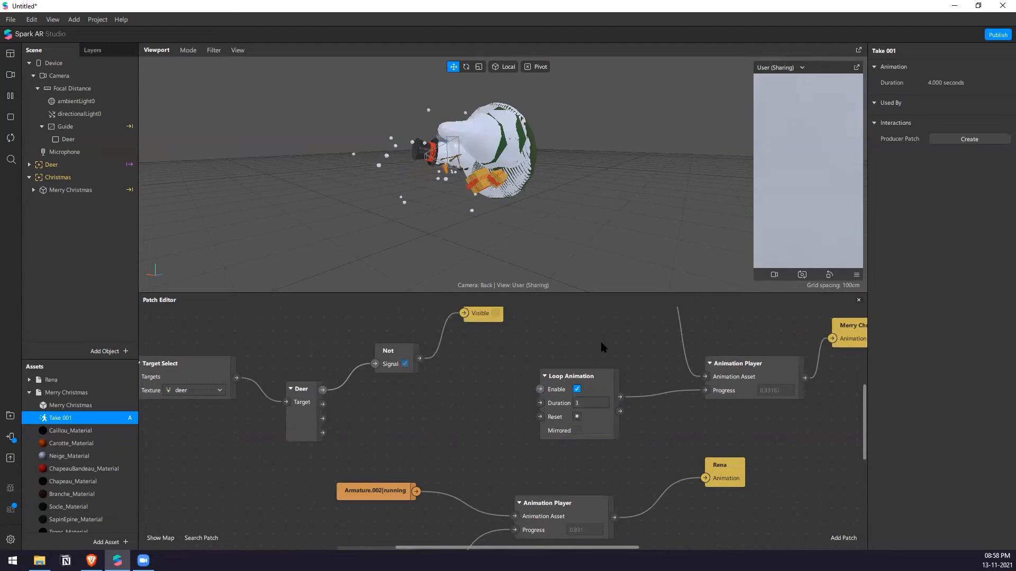
pyautogui.scroll(-1, 600, 339)
pyautogui.moveTo(605, 329); pyautogui.dragTo(578, 340)
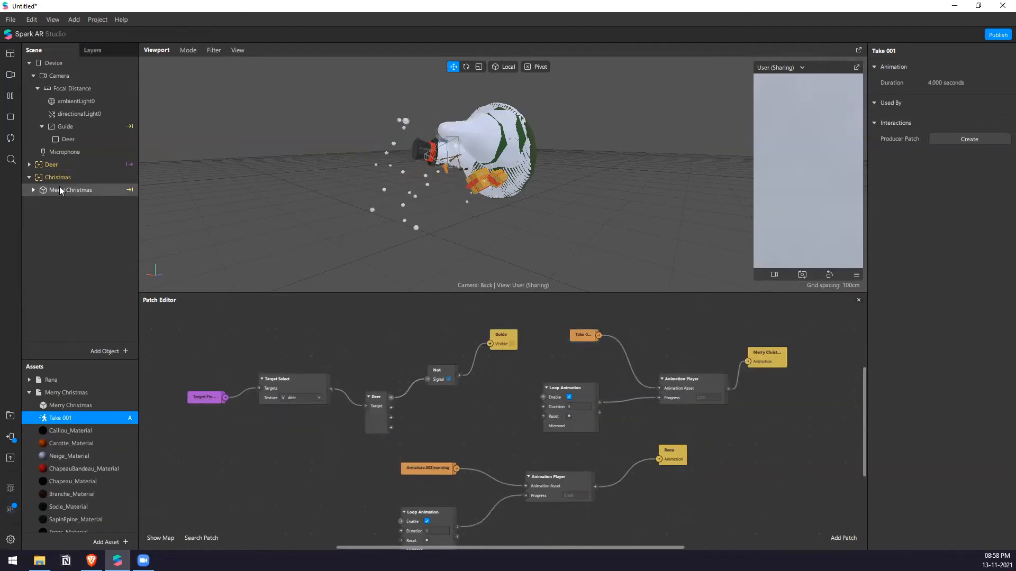
# Add a null object inside the Christmas target tracker
pyautogui.click(106, 180)
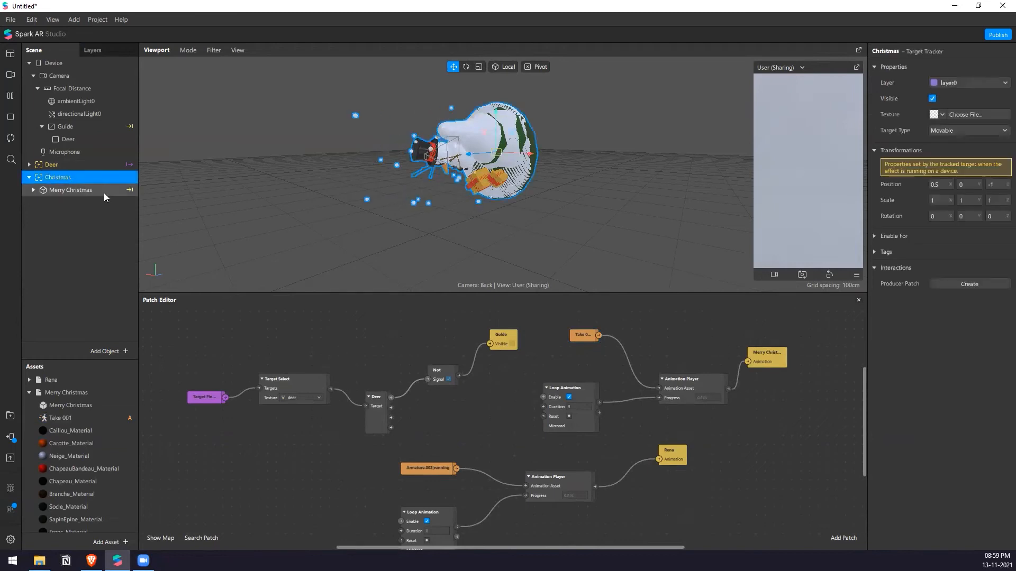
pyautogui.click(104, 191)
pyautogui.rightClick(74, 178)
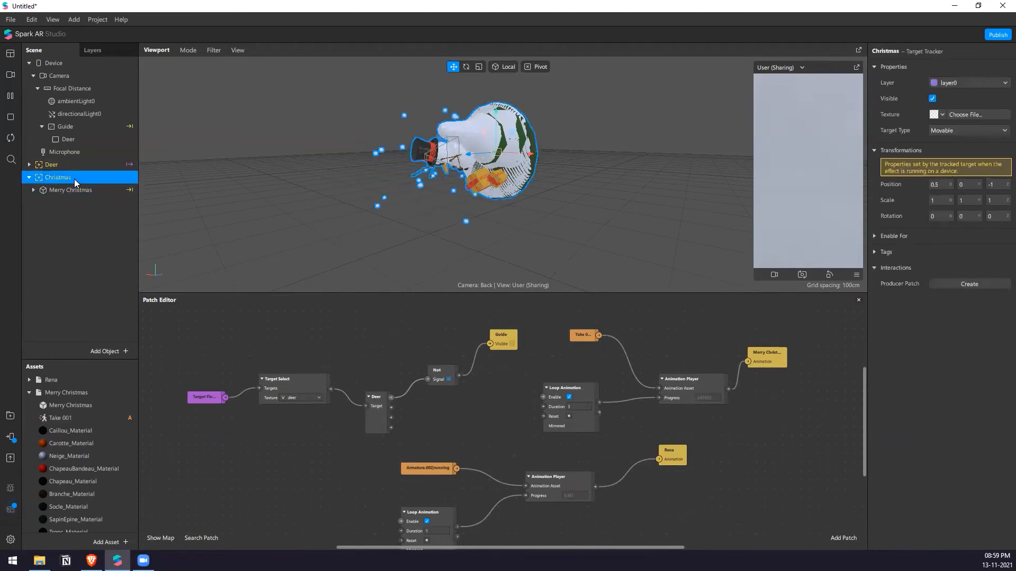
pyautogui.moveTo(131, 189)
pyautogui.click(200, 265)
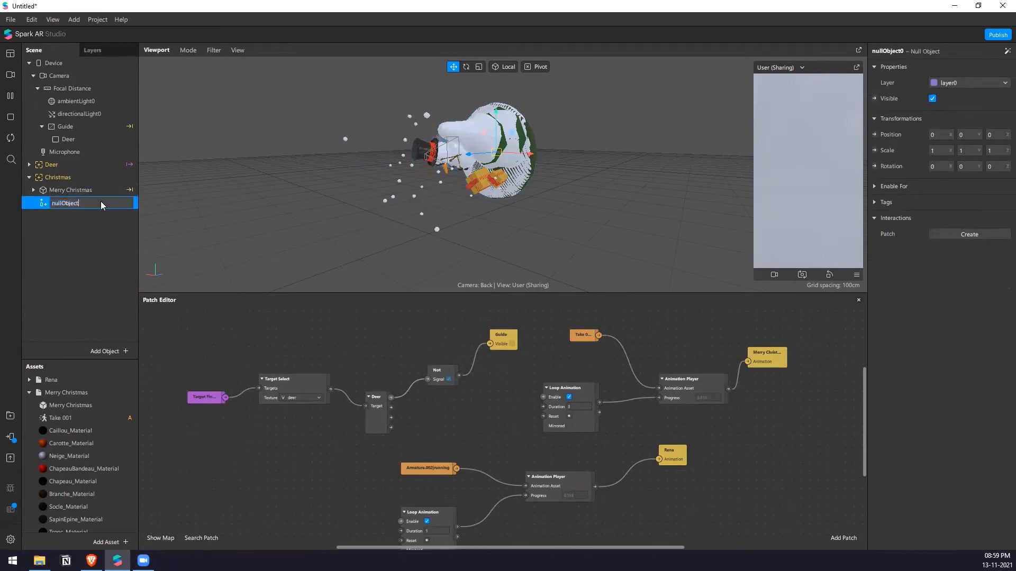
# Rename the null object as null_Christmas and nest the Merry Christmas model inside it
pyautogui.press('BackSpace')
pyautogui.press('BackSpace')
pyautogui.write('_')
pyautogui.write('Christmans')
pyautogui.press('Return')
pyautogui.doubleClick(100, 200)
pyautogui.click(105, 203)
pyautogui.press('BackSpace')
pyautogui.press('Return')
pyautogui.moveTo(89, 189); pyautogui.dragTo(96, 210)
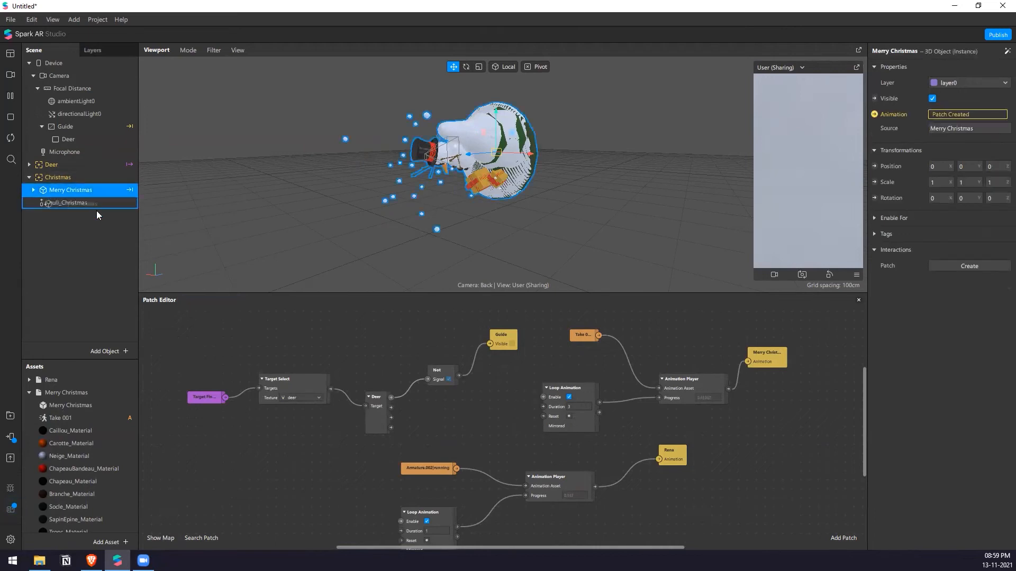
# Set the null_Christmas object's scale to 0.5 on the X, Y and Z axes
pyautogui.click(84, 193)
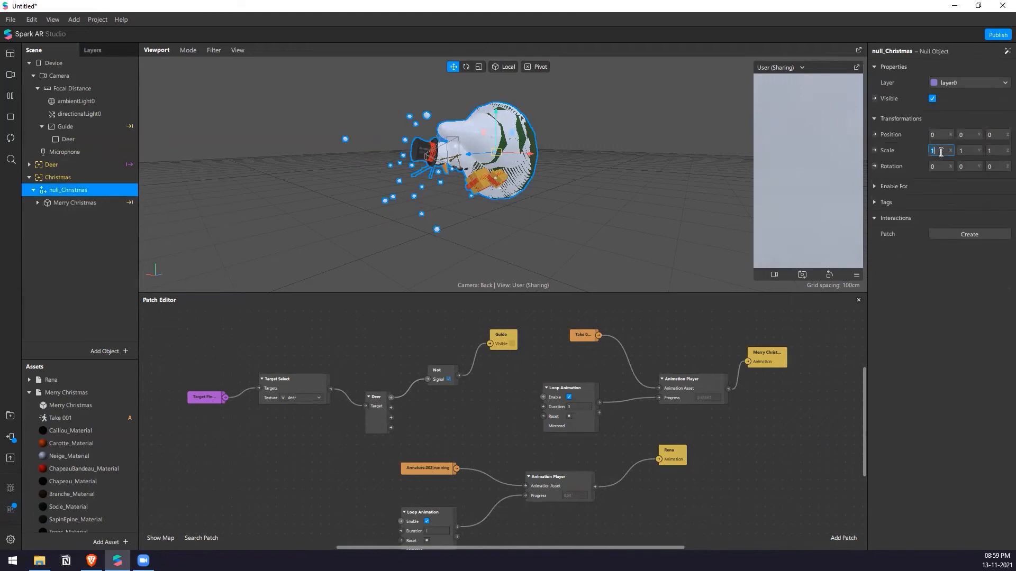
pyautogui.write('0.4')
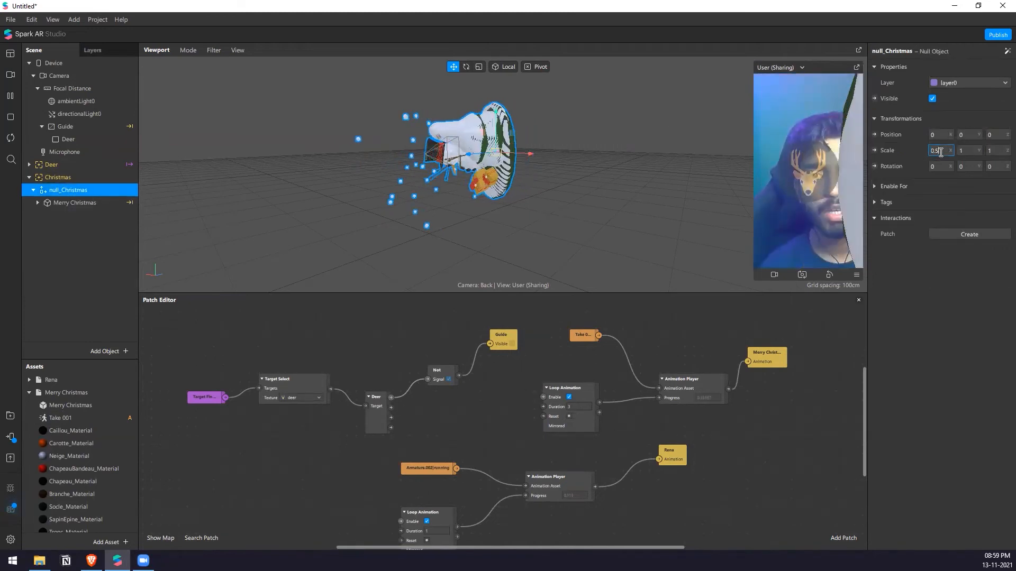
pyautogui.press('BackSpace')
pyautogui.press('BackSpace')
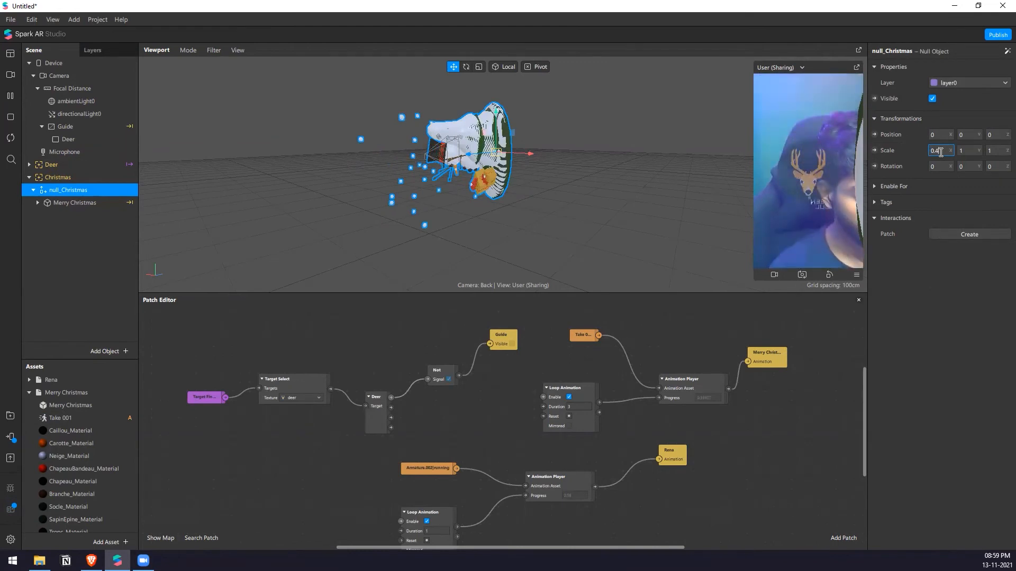
pyautogui.write('5')
pyautogui.press('Return')
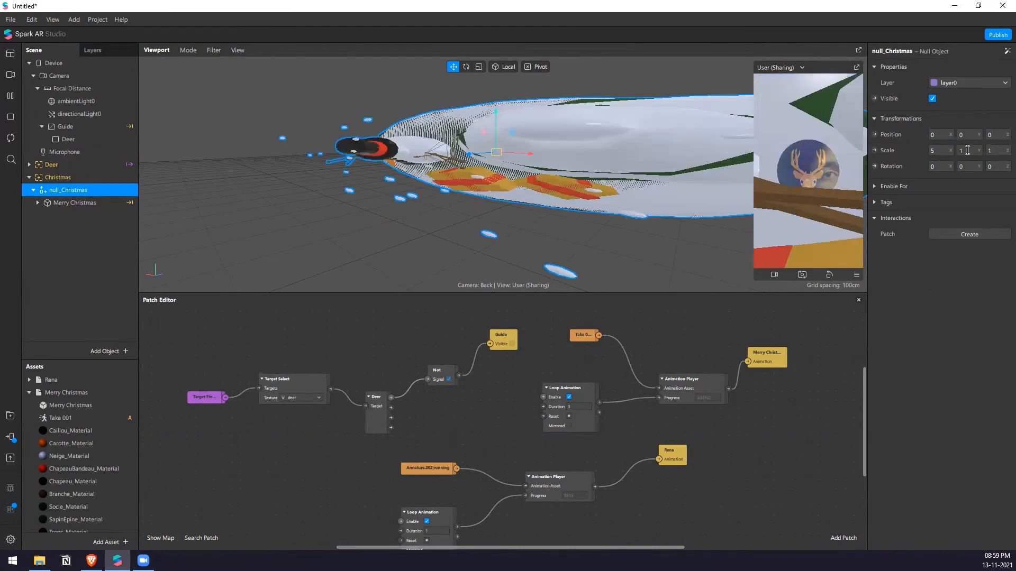
pyautogui.write('.5')
pyautogui.press('Return')
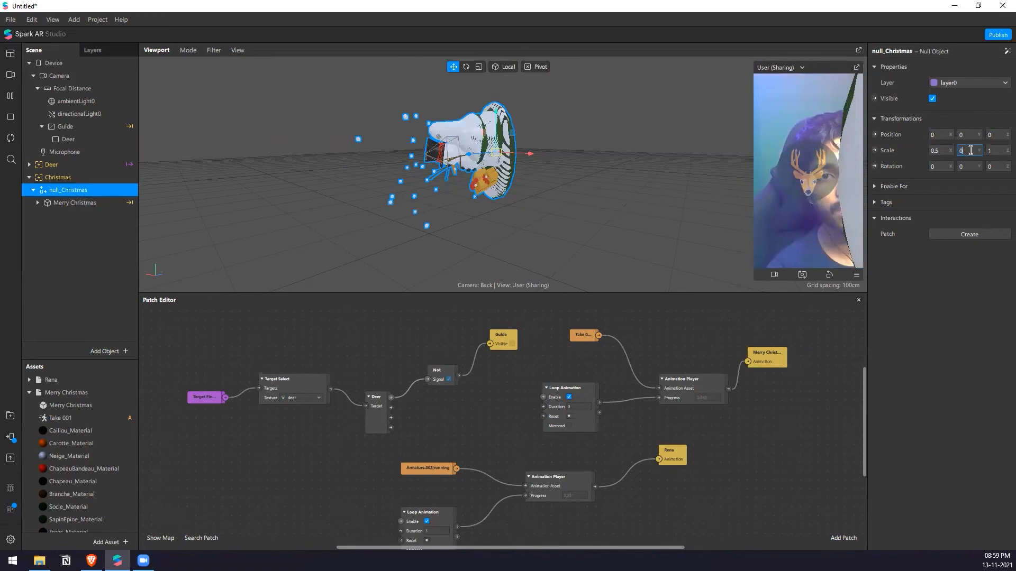
pyautogui.write('.5')
pyautogui.press('Return')
pyautogui.write('.5')
pyautogui.press('Return')
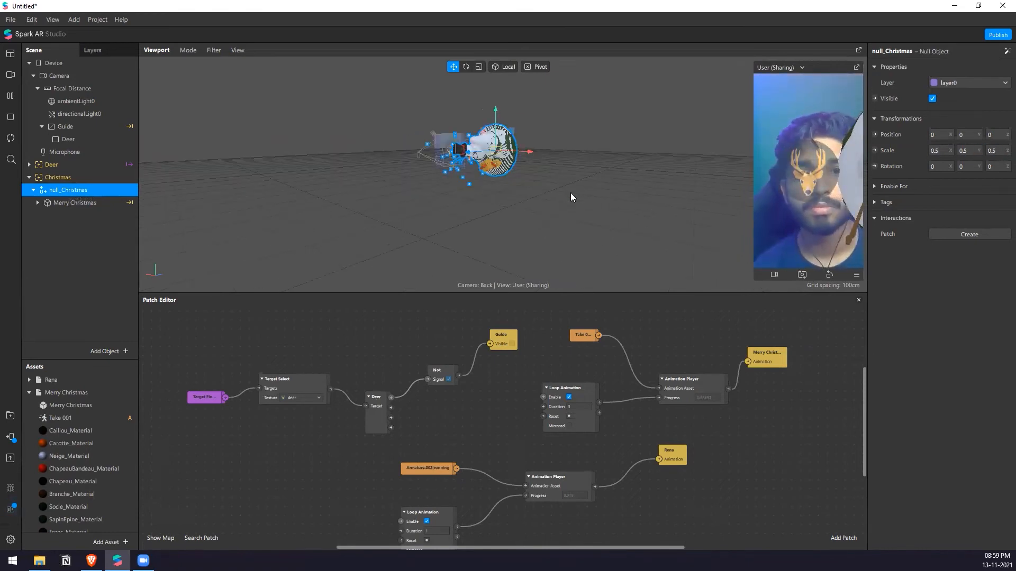
# Set the null_Christmas object's scale to 0.25 on the X, Y and Z axes
pyautogui.scroll(3, 570, 193)
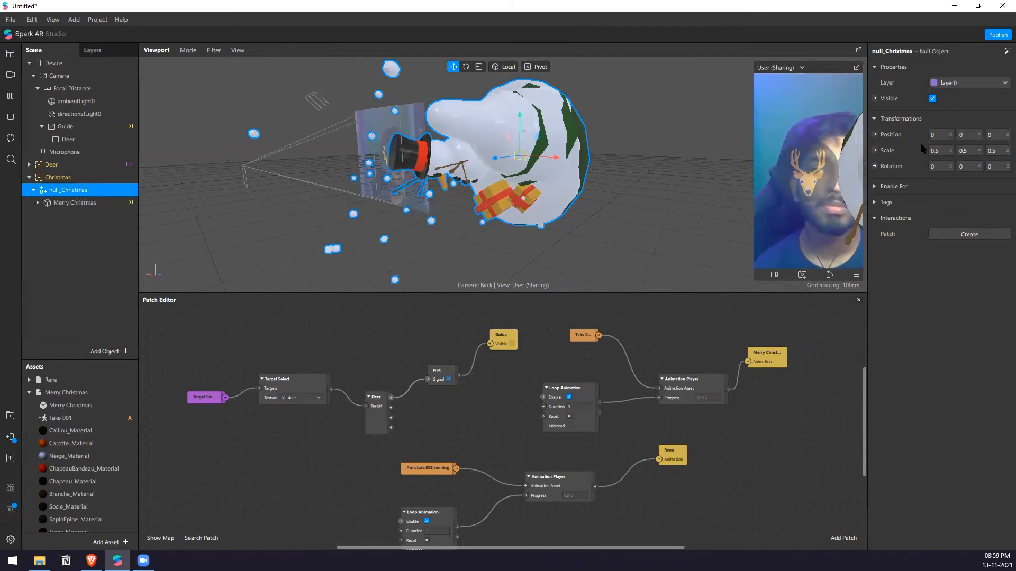
pyautogui.click(58, 177)
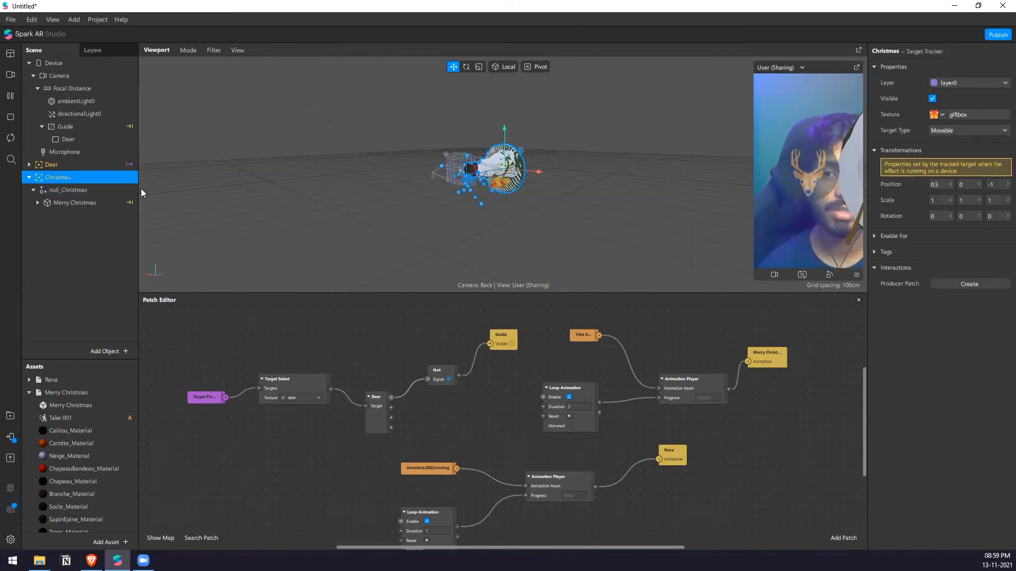
pyautogui.press('f')
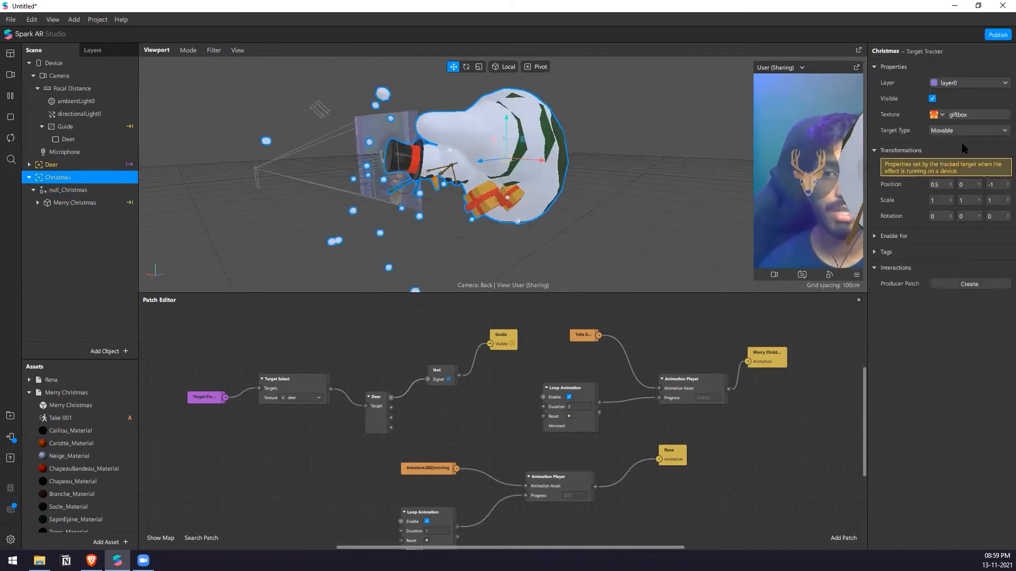
pyautogui.press('Down')
pyautogui.write('0.25')
pyautogui.press('Return')
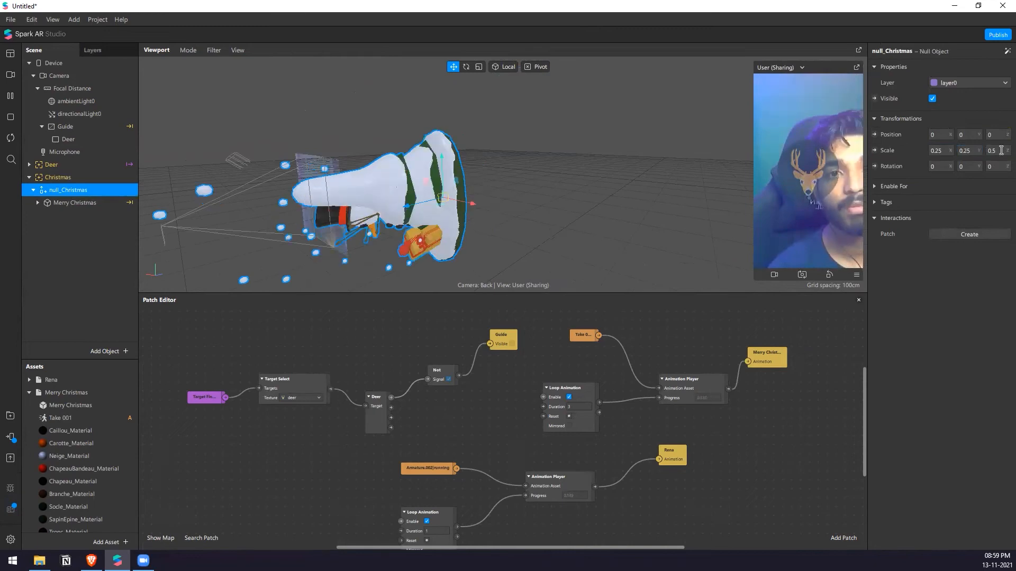
pyautogui.click(1000, 150)
pyautogui.write('0.25')
pyautogui.press('Return')
pyautogui.moveTo(546, 136); pyautogui.dragTo(676, 453)
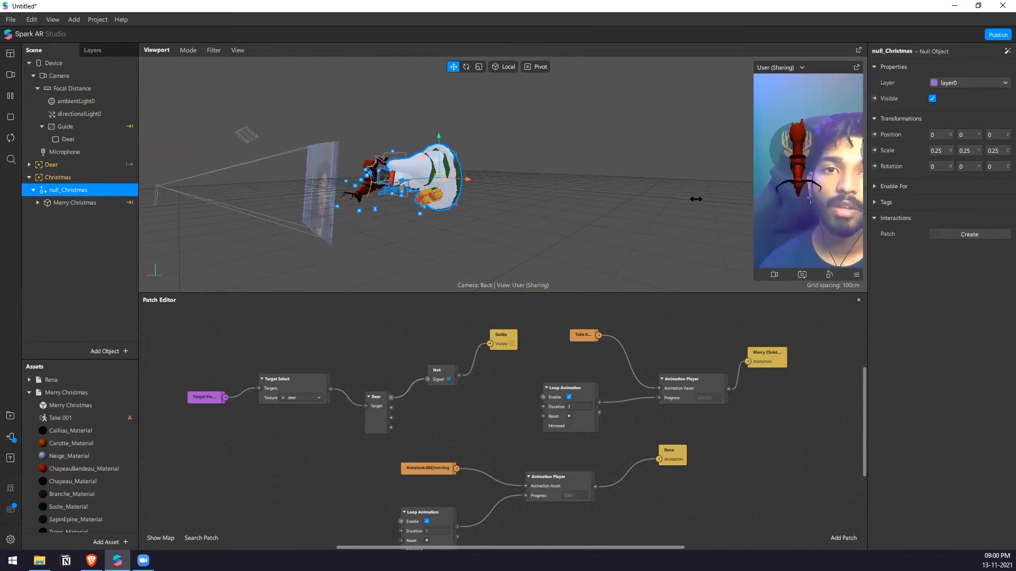
pyautogui.scroll(-5, 622, 208)
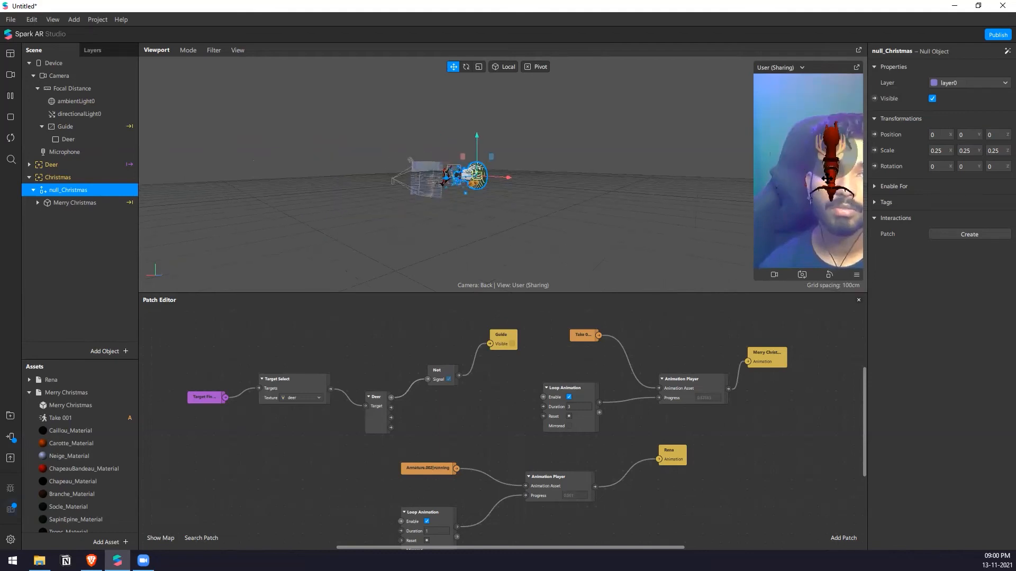
pyautogui.click(857, 275)
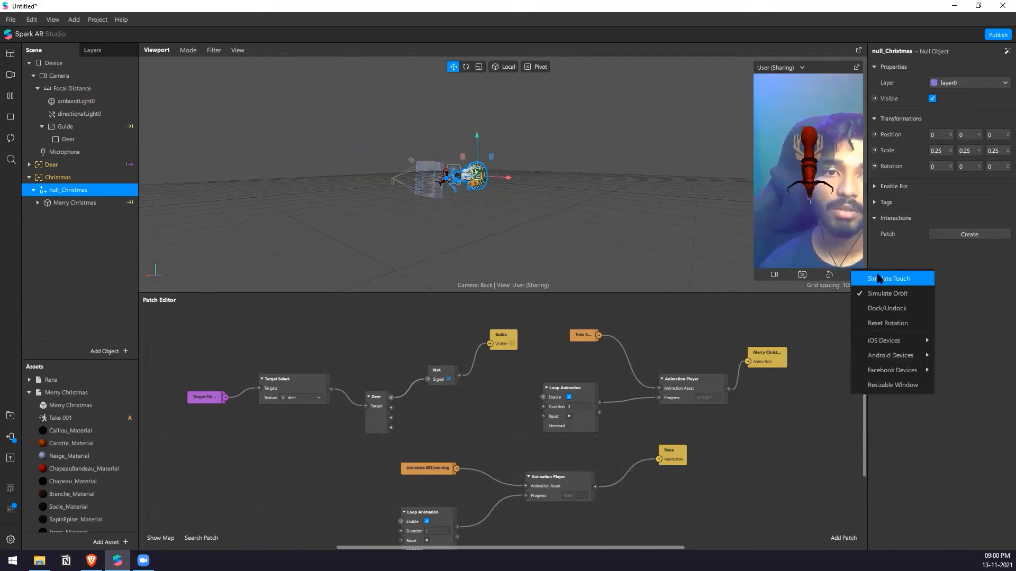
pyautogui.click(820, 227)
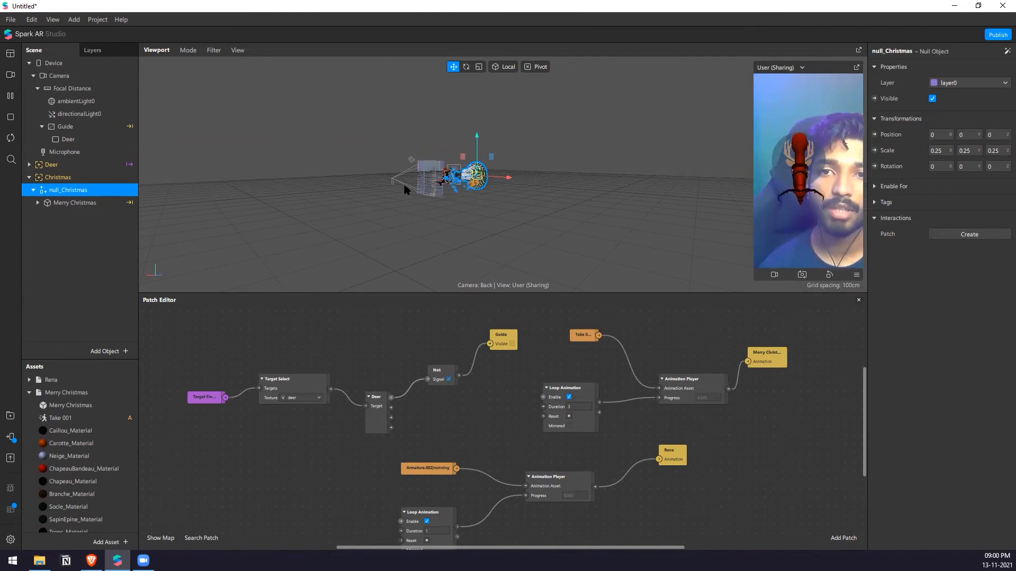
# Inspect the scaled Merry Christmas model from another angle and restart the effect preview
pyautogui.scroll(5, 453, 219)
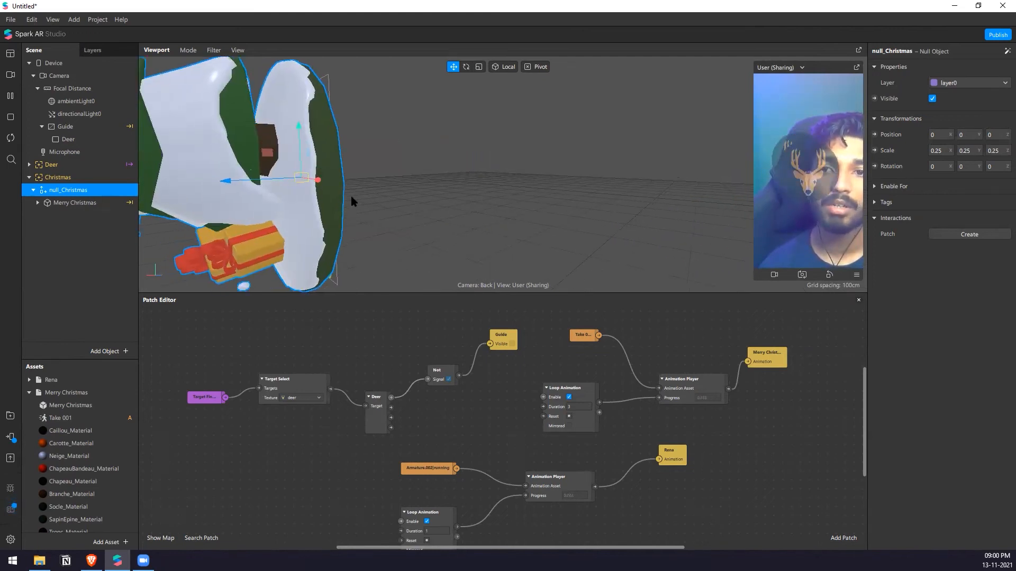
pyautogui.scroll(-5, 381, 207)
pyautogui.moveTo(410, 234); pyautogui.dragTo(503, 222, button='right')
pyautogui.moveTo(796, 225); pyautogui.dragTo(301, 164, button='right')
pyautogui.scroll(-5, 795, 211)
pyautogui.scroll(4, 785, 204)
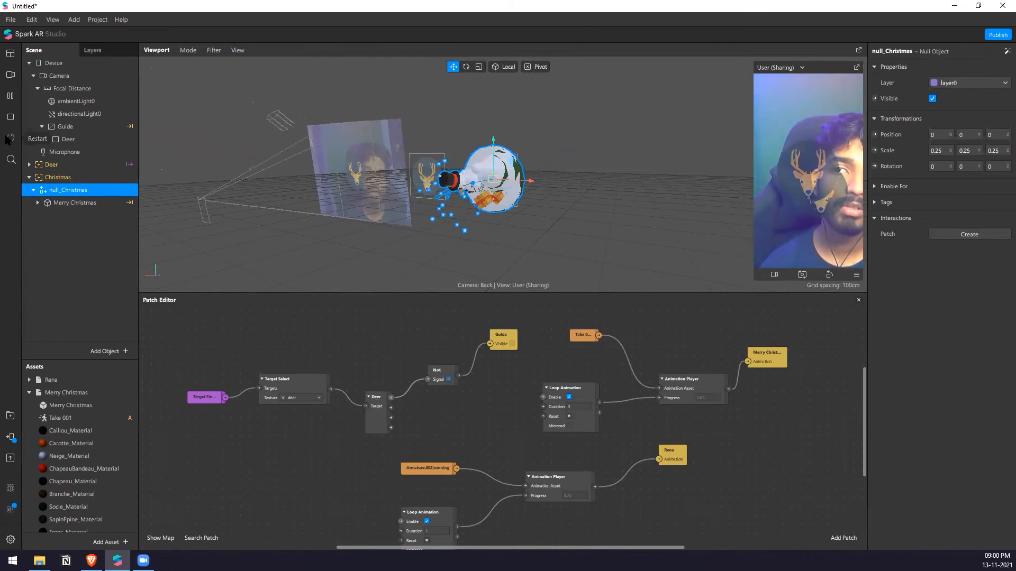
pyautogui.click(9, 138)
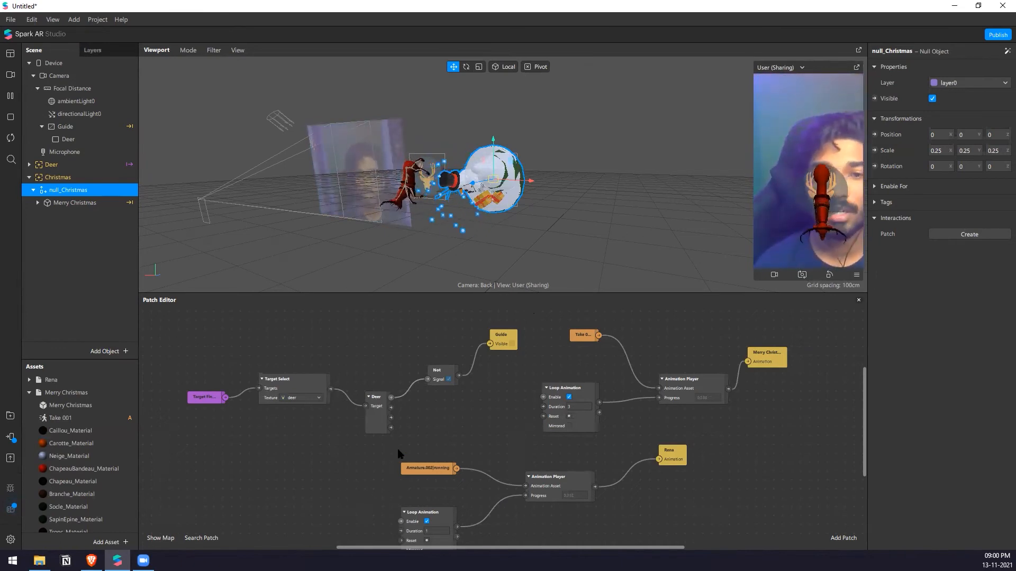
# Move the Not and Guide patches slightly higher in the patch graph, leaving the Deer patch in its place
pyautogui.moveTo(418, 411); pyautogui.dragTo(487, 427)
pyautogui.click(454, 435)
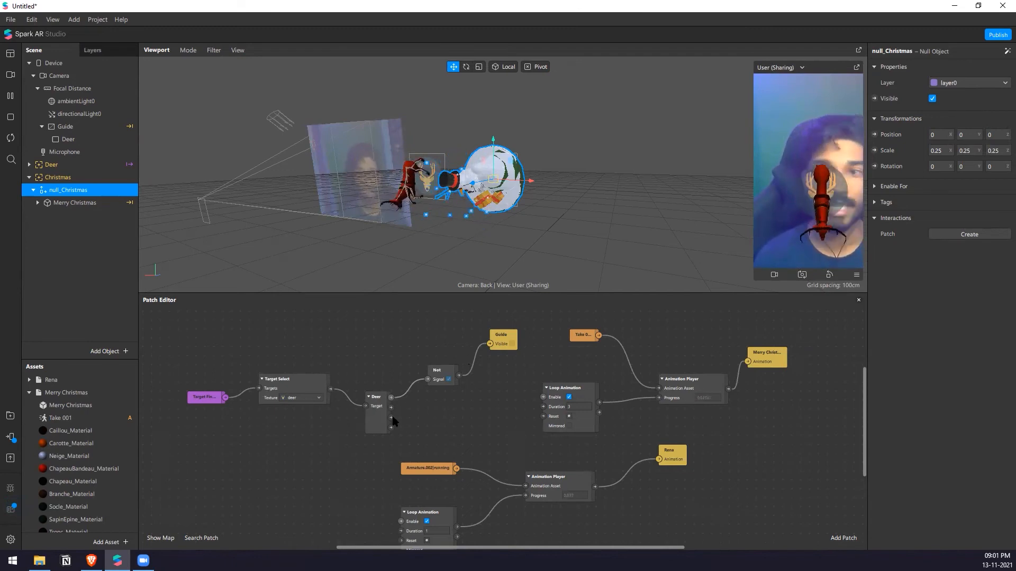
pyautogui.moveTo(391, 420); pyautogui.dragTo(390, 402)
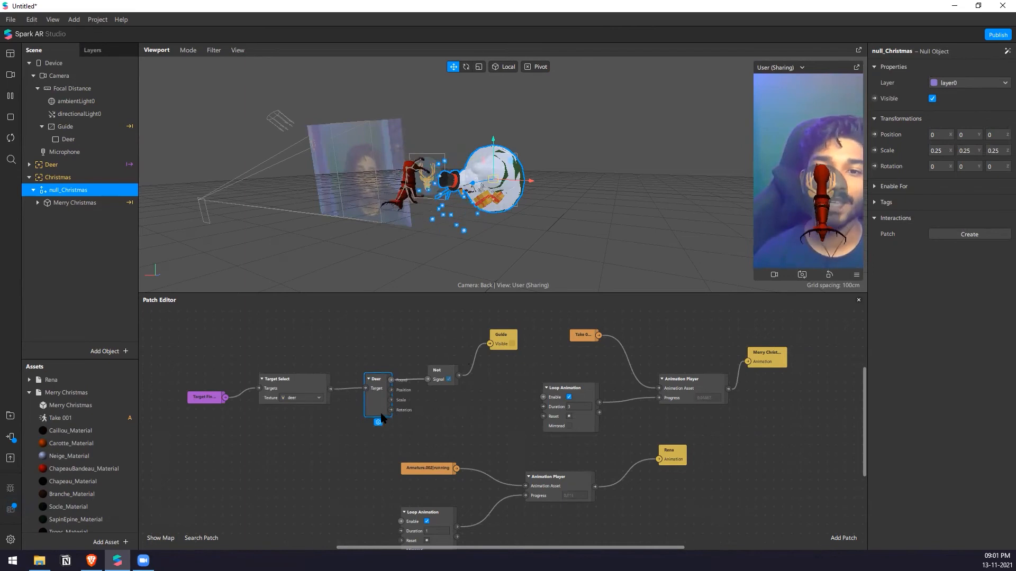
pyautogui.moveTo(382, 418); pyautogui.dragTo(383, 437)
pyautogui.moveTo(435, 371)
pyautogui.mouseDown()
pyautogui.moveTo(434, 354)
pyautogui.moveTo(447, 355)
pyautogui.mouseUp()
pyautogui.moveTo(512, 341); pyautogui.dragTo(513, 332)
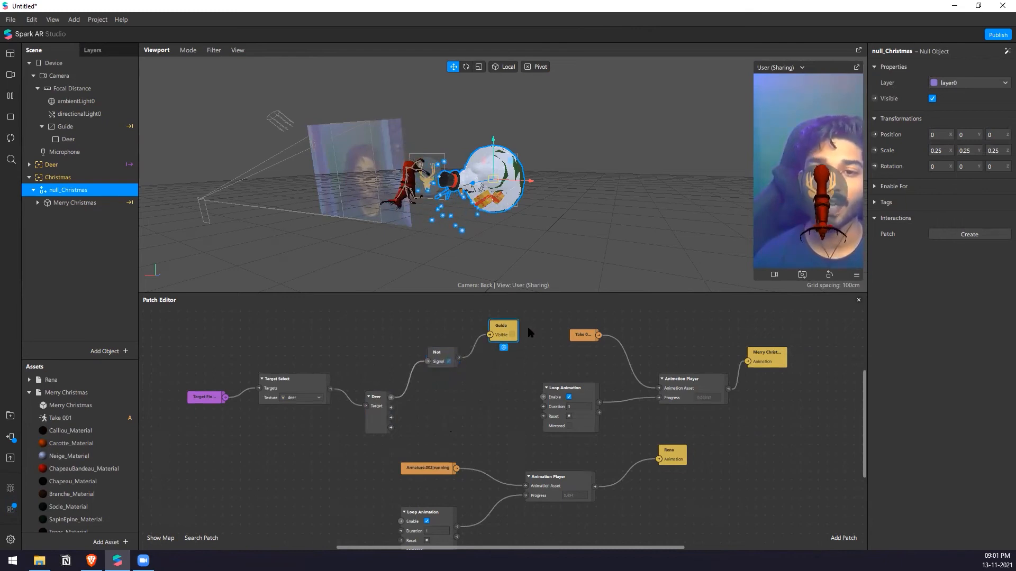
pyautogui.click(526, 367)
# Enclose the Take 001, Loop Animation, Animation Player and Merry Christmas patches in a red comment box
pyautogui.moveTo(483, 237); pyautogui.dragTo(537, 237)
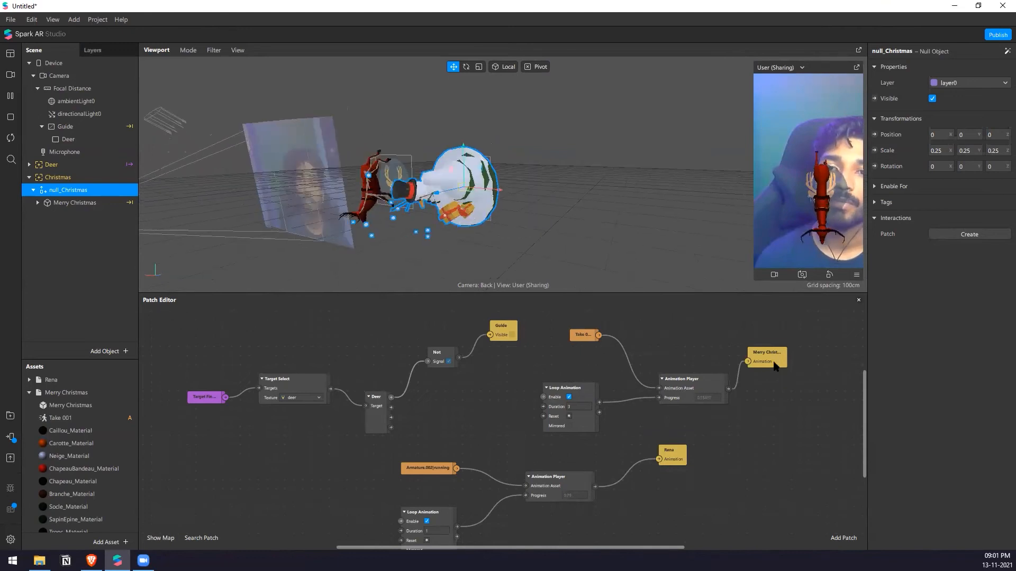
pyautogui.scroll(-3, 628, 458)
pyautogui.scroll(2, 564, 442)
pyautogui.scroll(2, 595, 390)
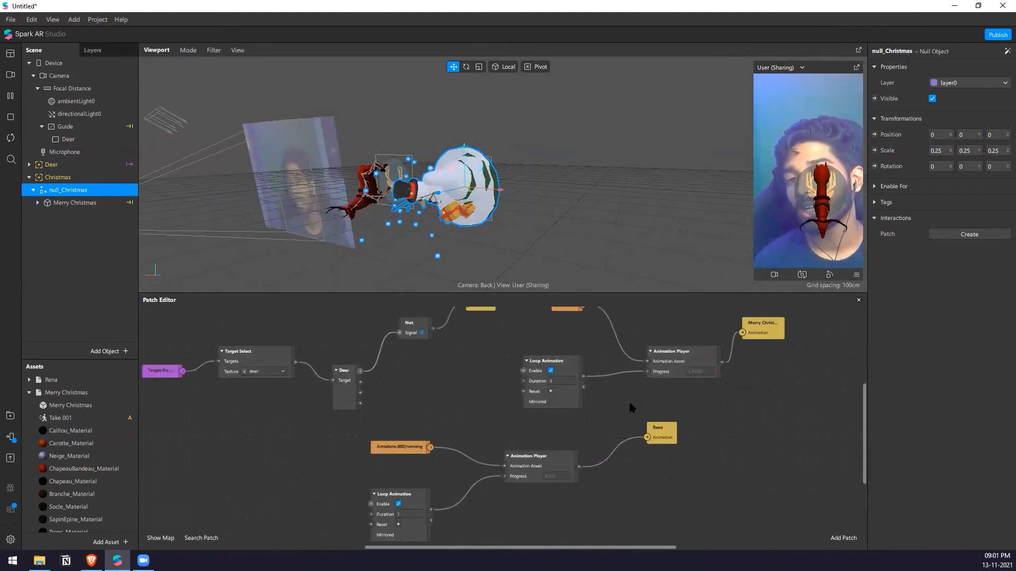
pyautogui.moveTo(566, 340); pyautogui.dragTo(623, 385)
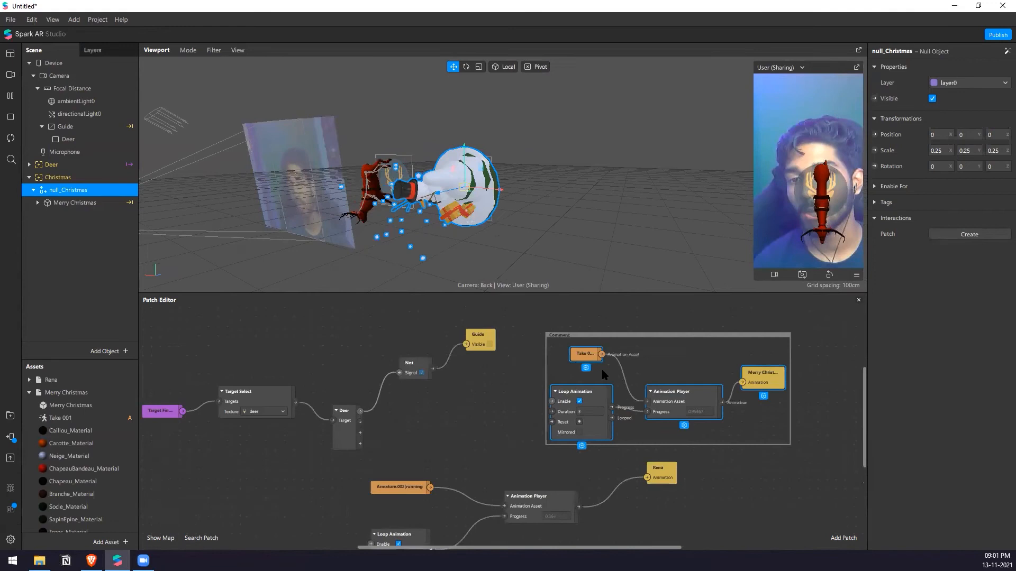
pyautogui.click(559, 339)
pyautogui.moveTo(566, 337); pyautogui.dragTo(562, 342)
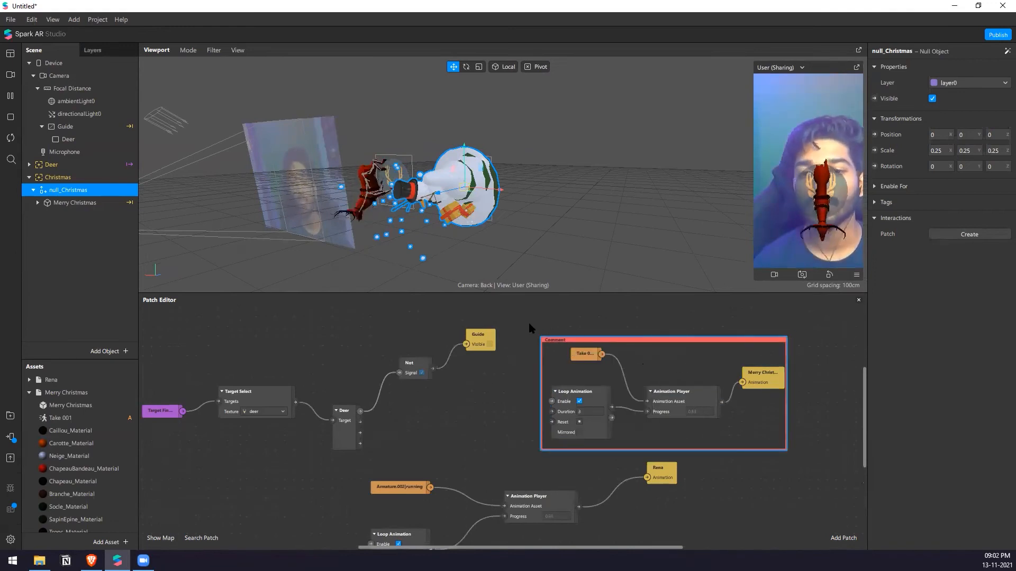
# Rename the comment box around the Merry Christmas animation patches as Snowman_Anim
pyautogui.scroll(3, 529, 328)
pyautogui.doubleClick(511, 335)
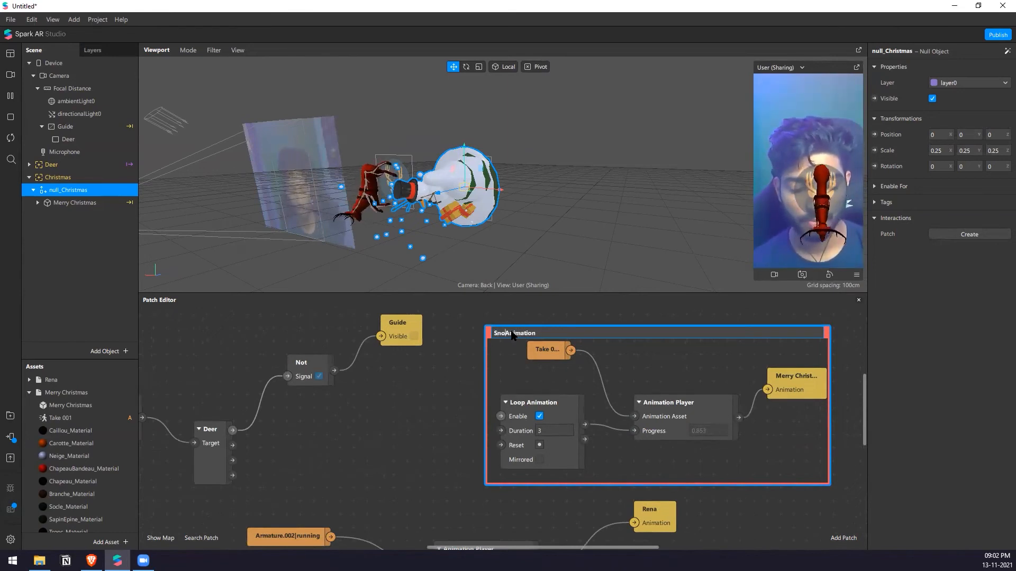
pyautogui.press('Return')
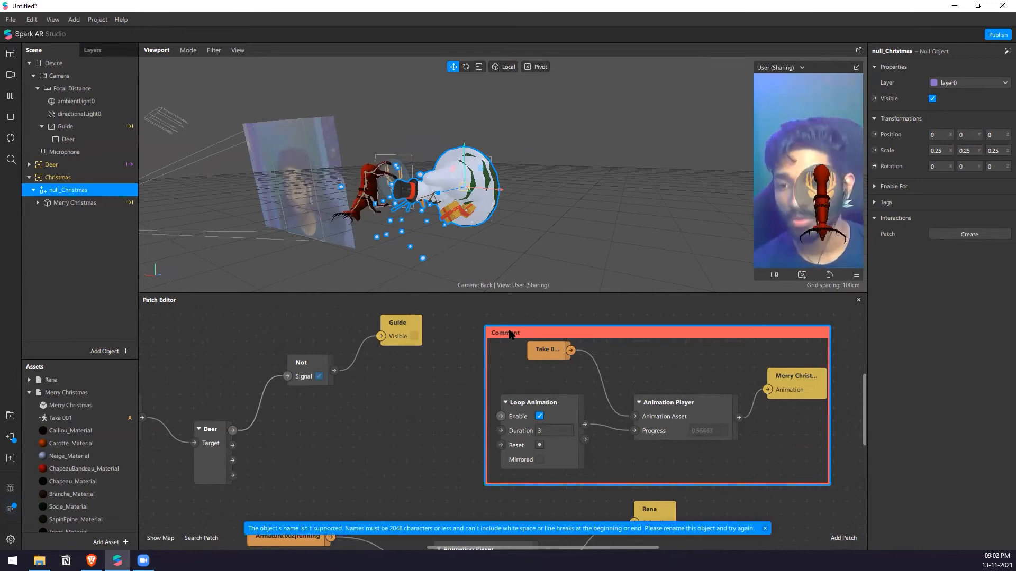
pyautogui.doubleClick(509, 333)
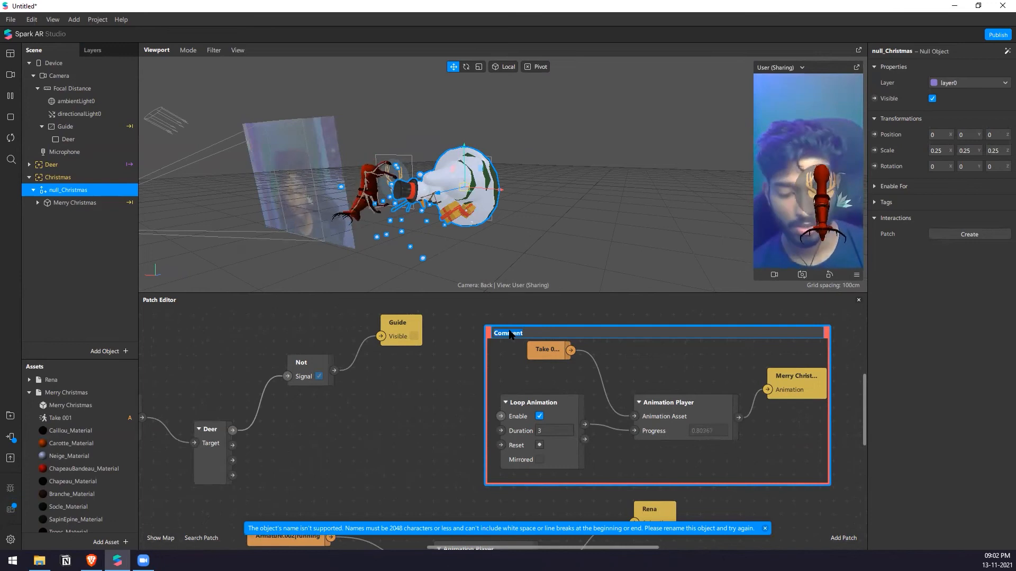
pyautogui.write('Snowman_Anim')
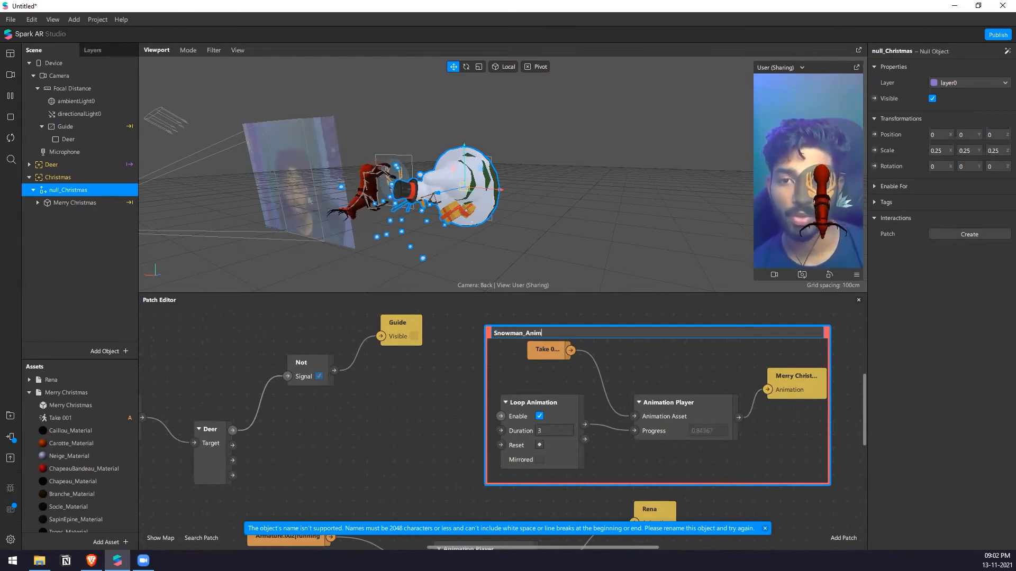
pyautogui.press('Return')
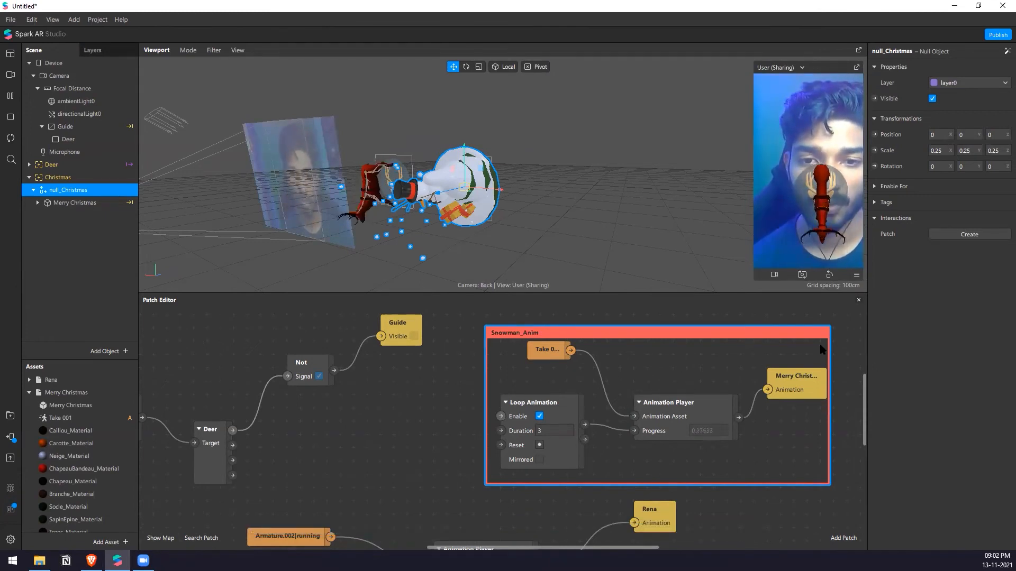
# Select the Guide canvas, then close the current project and return to the project creation window
pyautogui.scroll(-2, 781, 364)
pyautogui.scroll(-3, 740, 370)
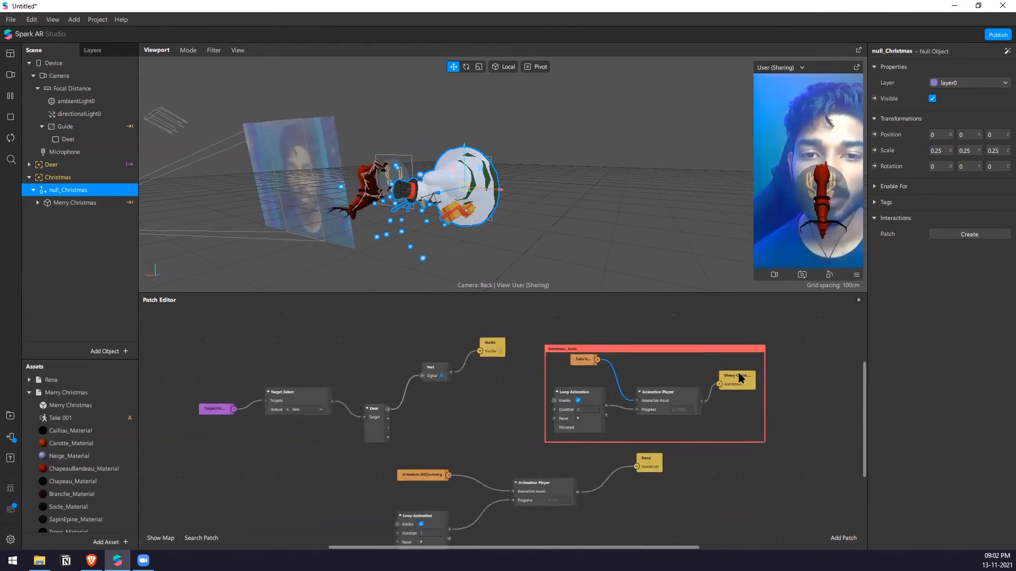
pyautogui.click(66, 127)
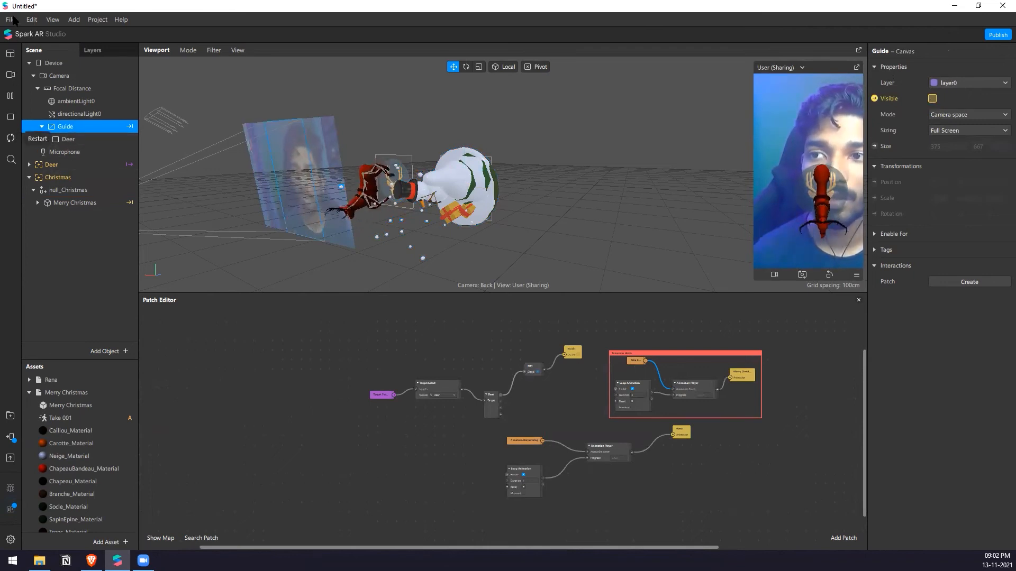
pyautogui.hotkey('alt', 'f')
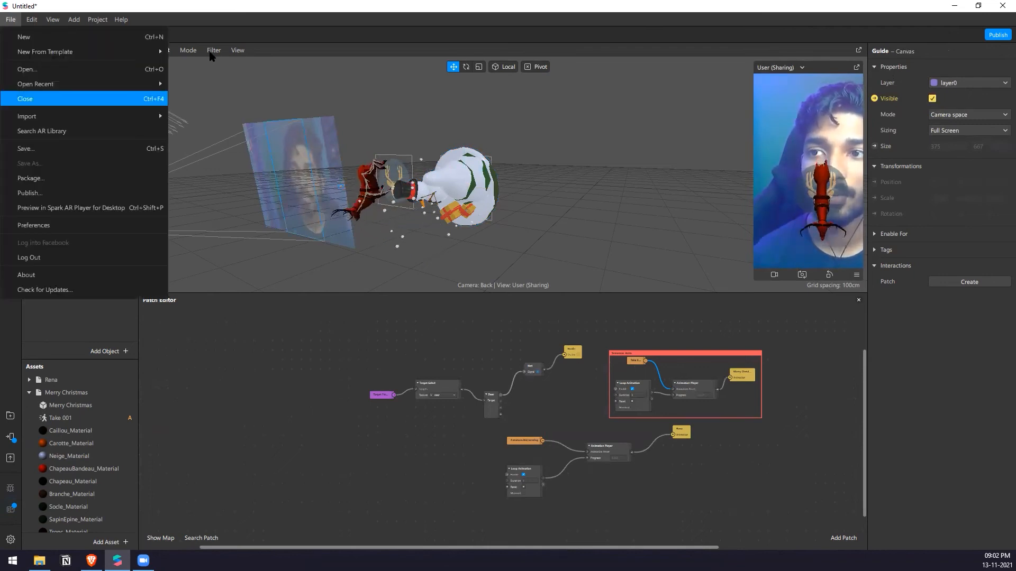
pyautogui.press('Up')
pyautogui.press('Up')
pyautogui.press('Up')
pyautogui.press('Right')
pyautogui.press('Down')
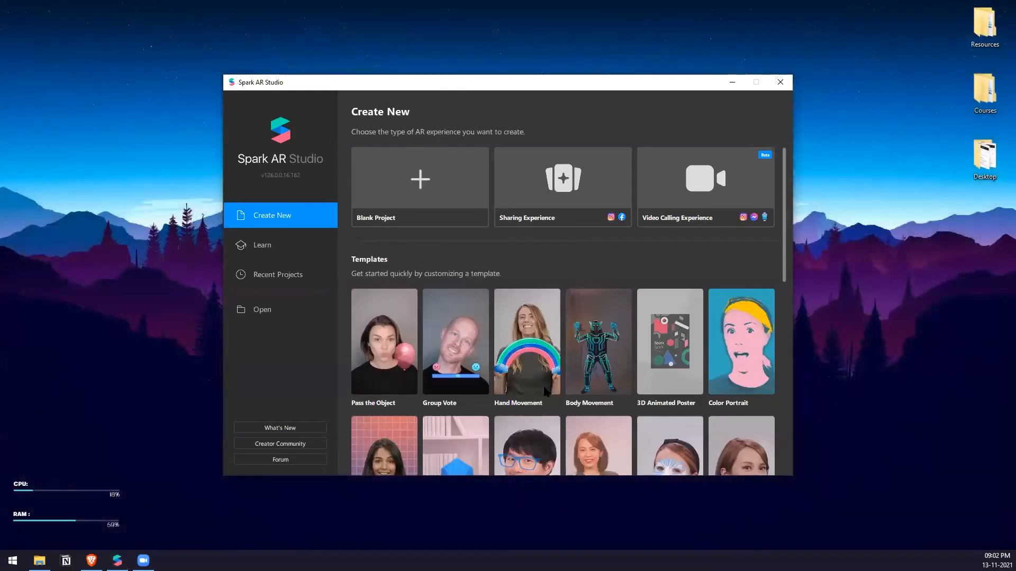
# Browse the templates, create a new project from the 3D Animated Poster template and maximize its window
pyautogui.scroll(-3, 545, 391)
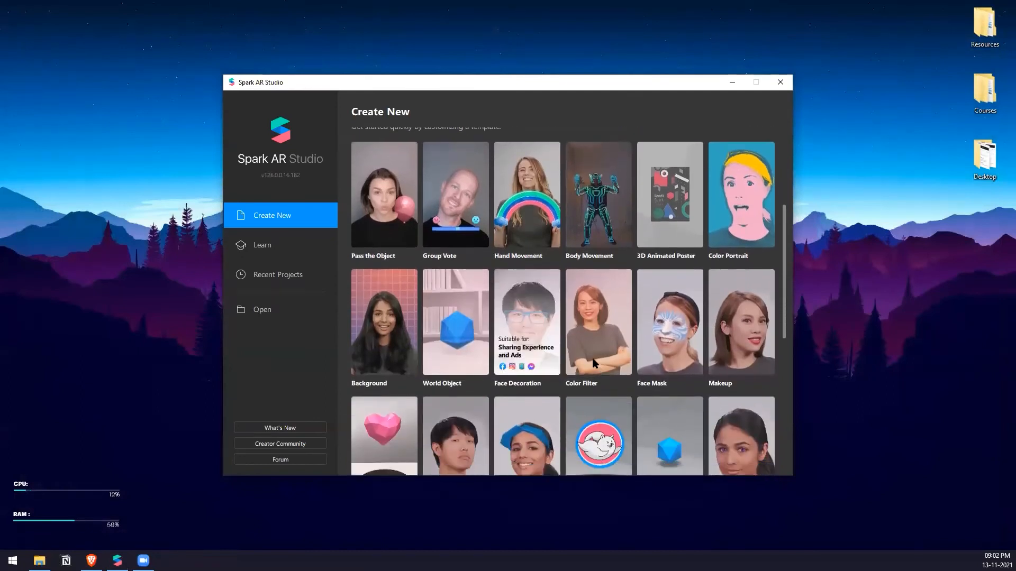
pyautogui.scroll(-5, 594, 364)
pyautogui.scroll(3, 687, 179)
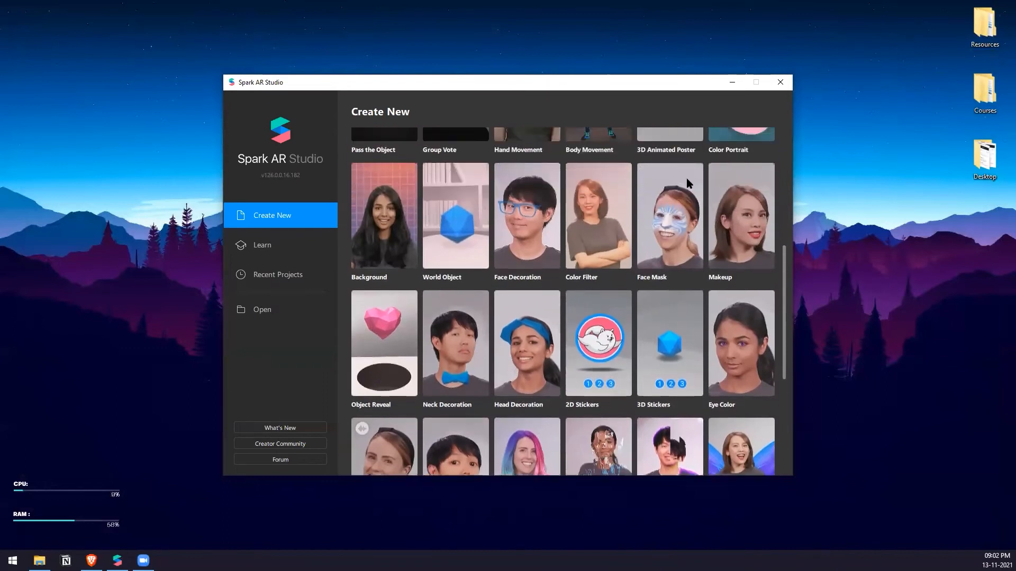
pyautogui.scroll(2, 687, 179)
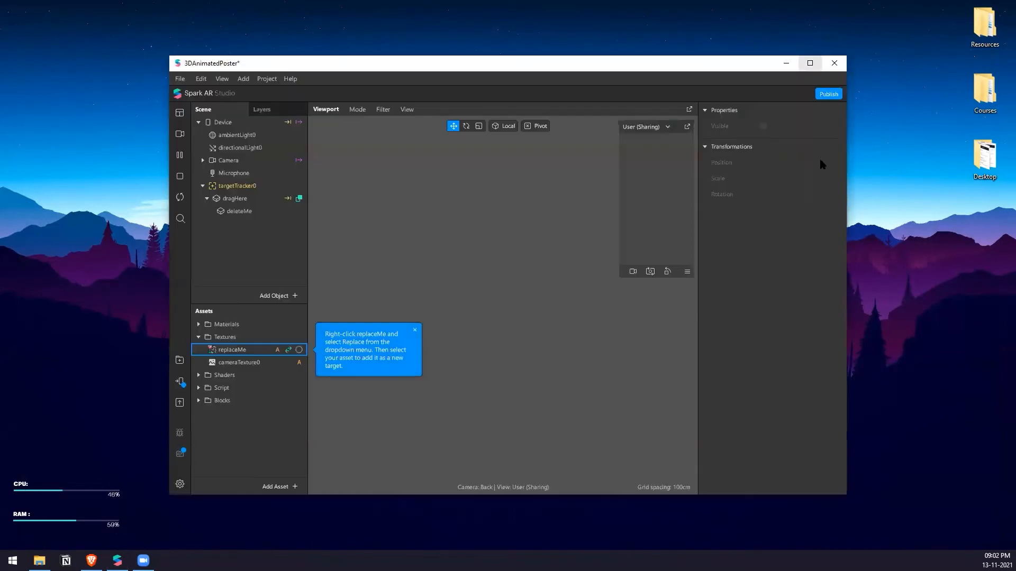
pyautogui.click(809, 63)
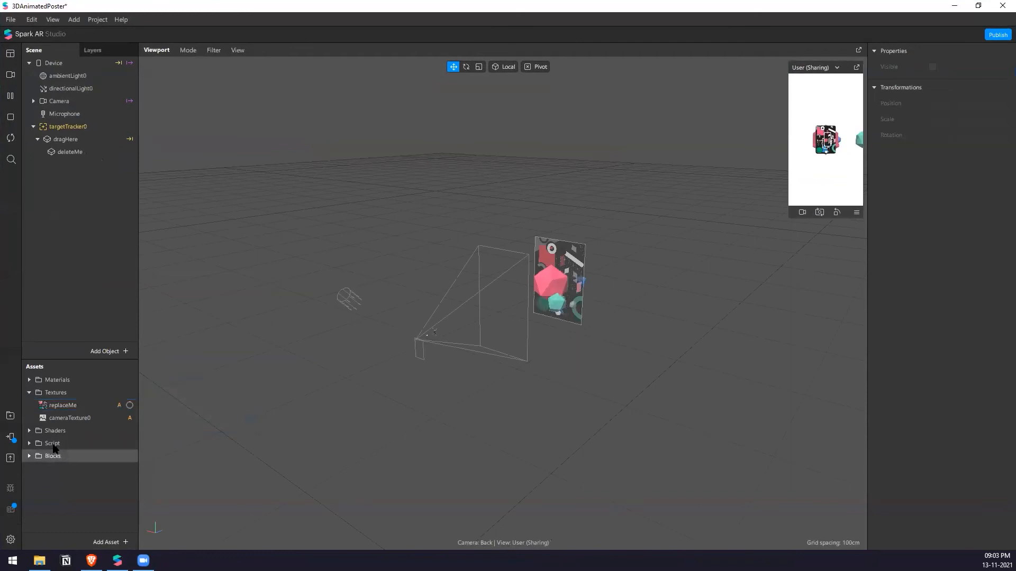
# Open the TargetTracker.js script from the Script assets folder in Visual Studio Code
pyautogui.doubleClick(52, 445)
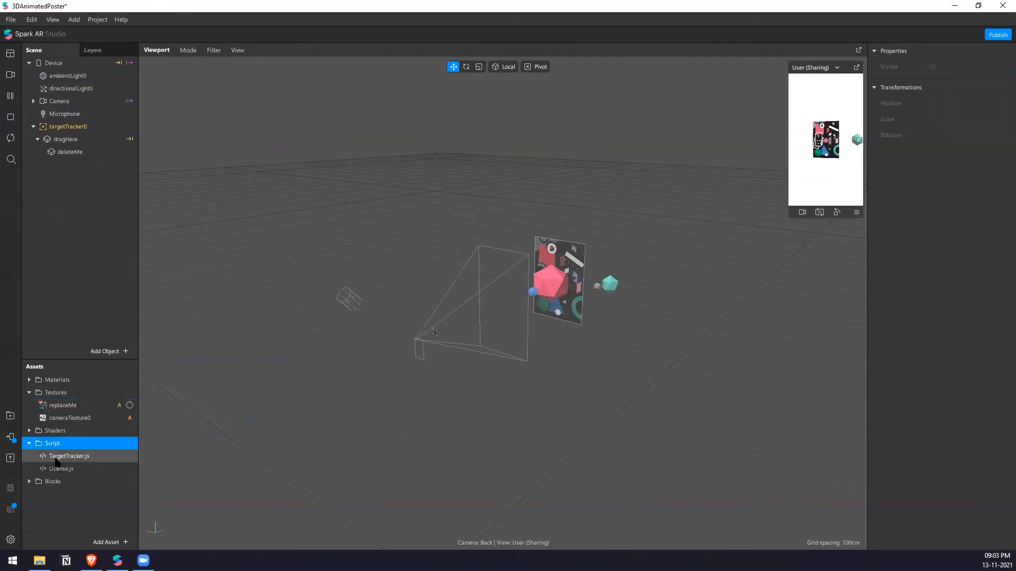
pyautogui.click(57, 457)
pyautogui.click(60, 469)
pyautogui.click(76, 457)
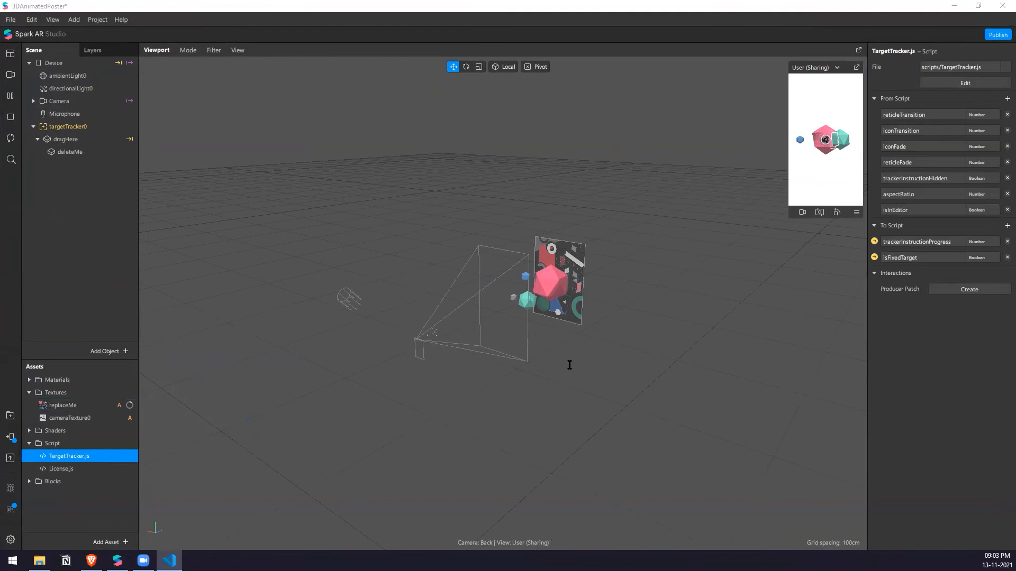
# Read through the TargetTracker.js code down to the end of the file
pyautogui.scroll(-20, 569, 365)
pyautogui.scroll(-17, 491, 390)
pyautogui.scroll(-20, 491, 390)
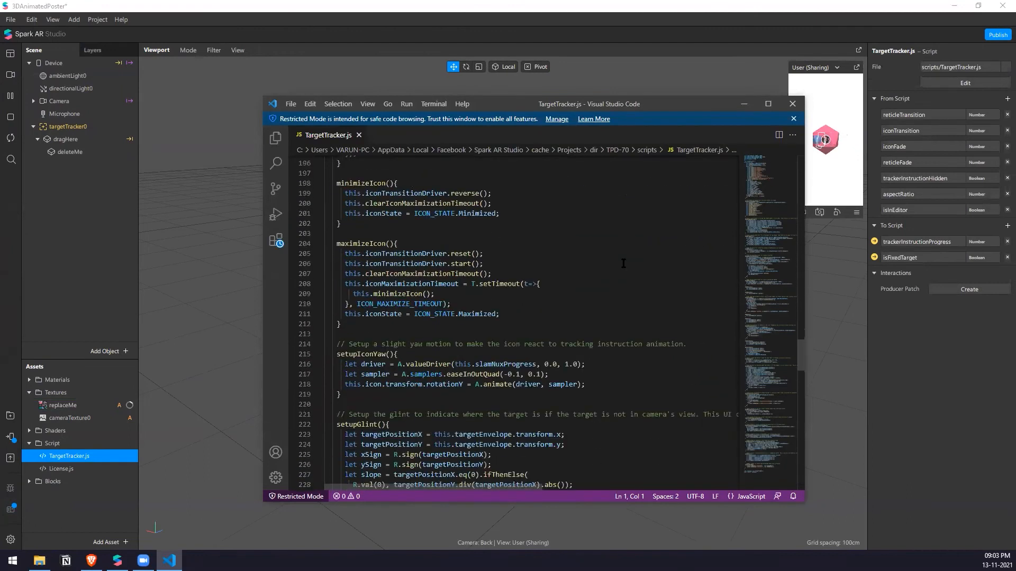
pyautogui.scroll(-17, 624, 264)
pyautogui.scroll(-7, 639, 269)
pyautogui.scroll(-12, 767, 317)
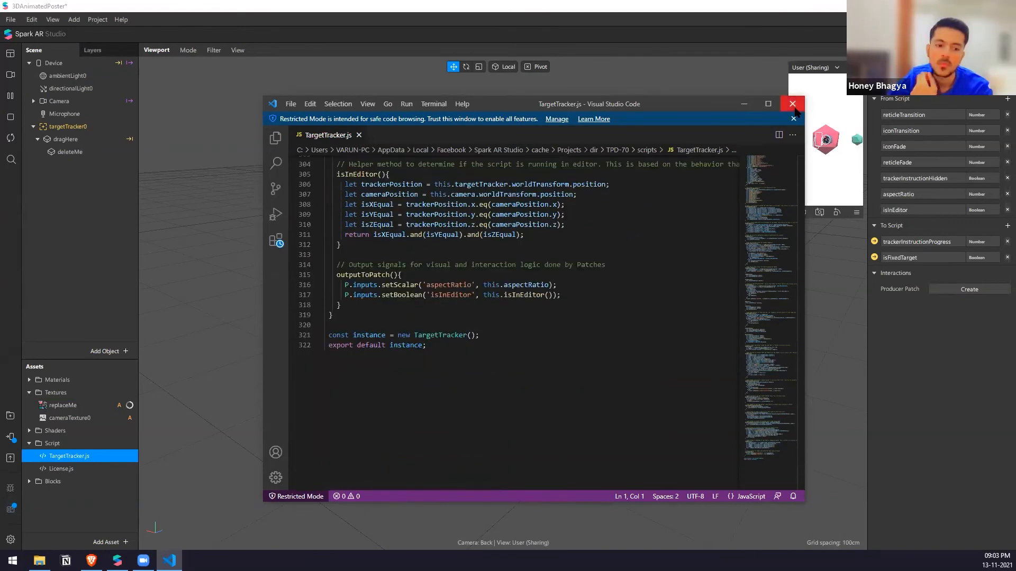
# Close the TargetTracker.js code window and show the Patch Editor at full size to examine the Anti-aliasing patch group
pyautogui.click(794, 107)
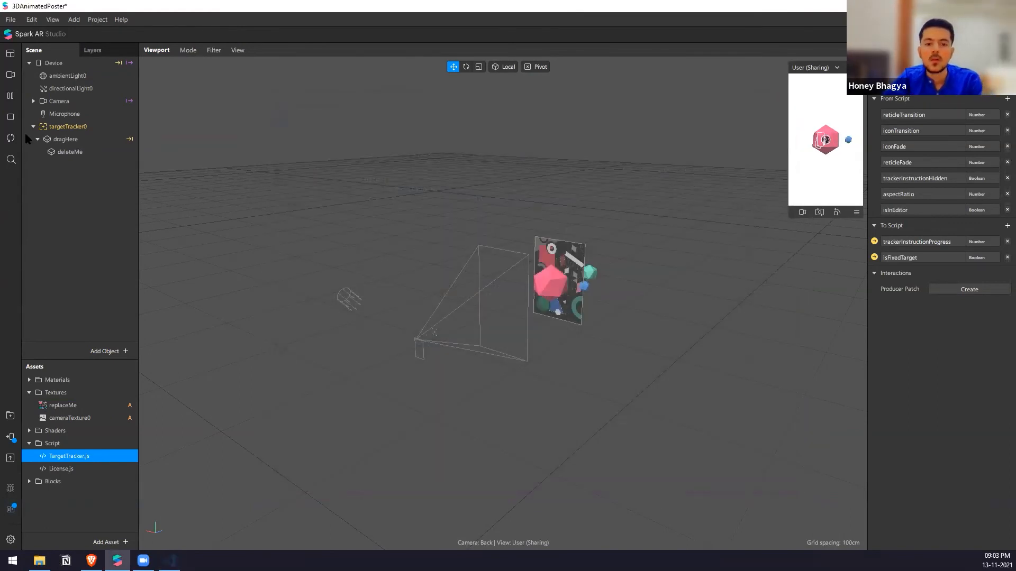
pyautogui.click(53, 20)
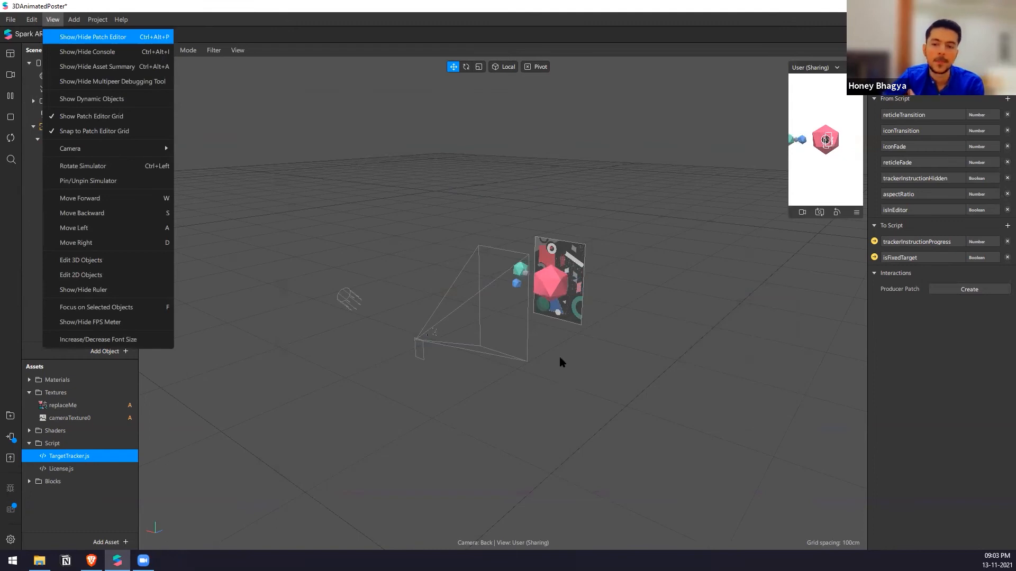
pyautogui.press('Return')
pyautogui.doubleClick(345, 228)
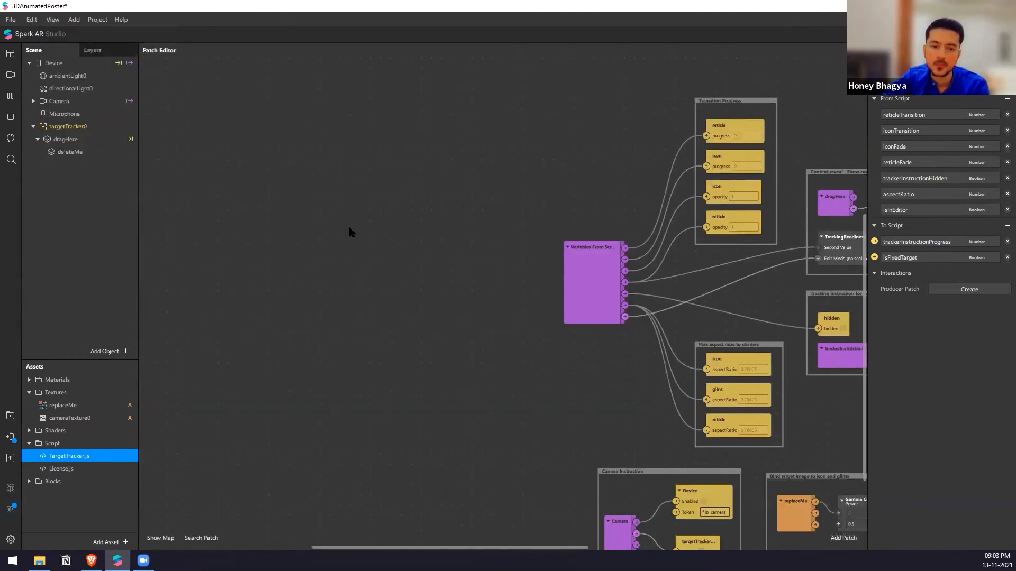
pyautogui.scroll(-5, 345, 229)
pyautogui.scroll(3, 488, 113)
pyautogui.scroll(5, 374, 158)
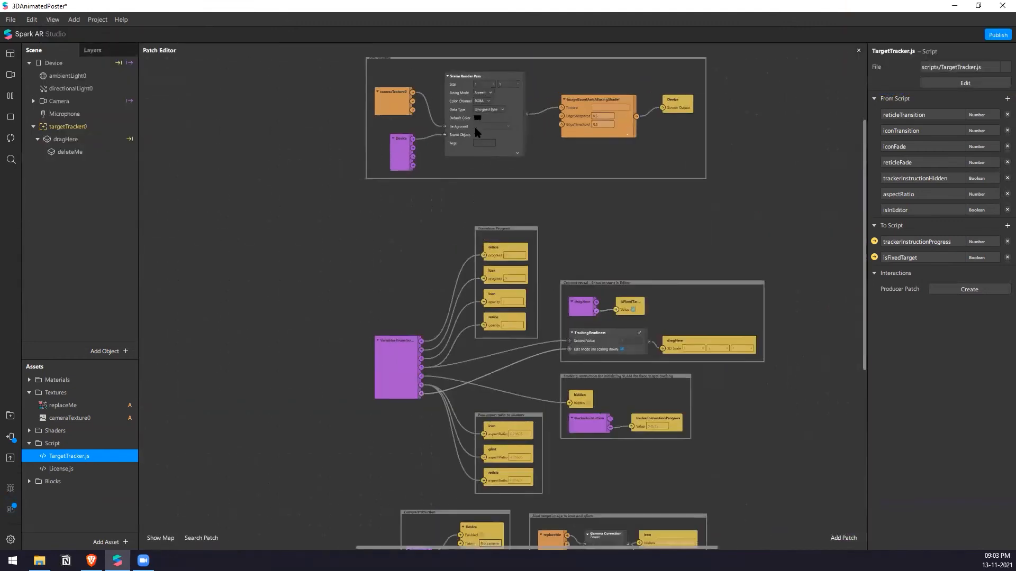
pyautogui.scroll(2, 375, 157)
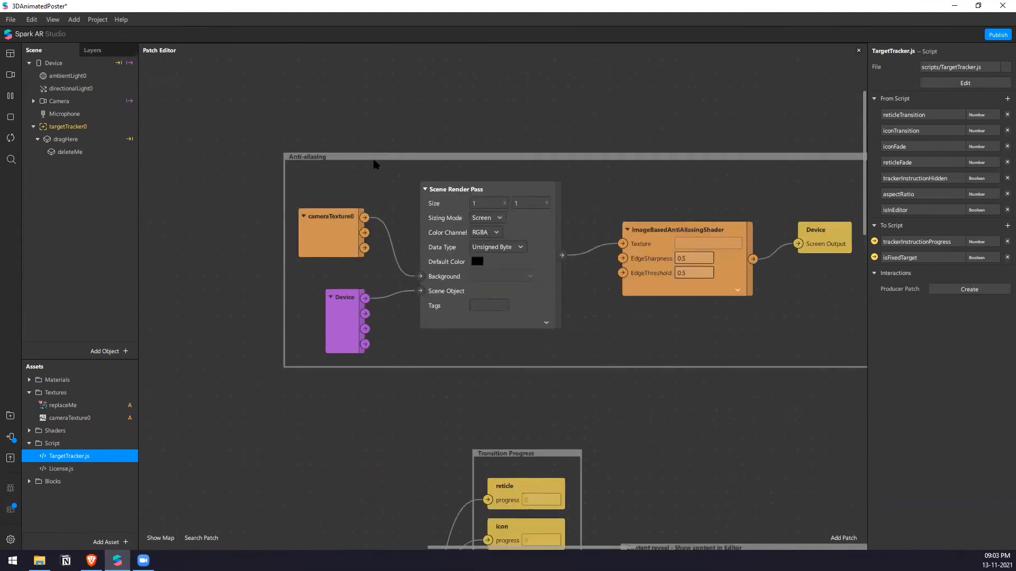
# Restore the split layout with an enlarged simulator and switch the camera feed to the Logitech HD Webcam C310
pyautogui.doubleClick(374, 164)
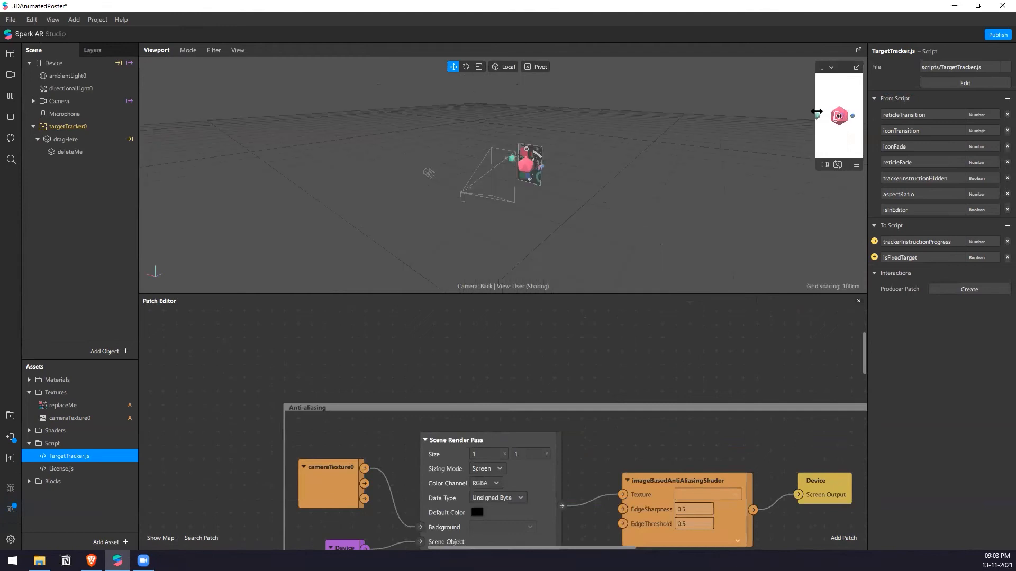
pyautogui.moveTo(791, 200)
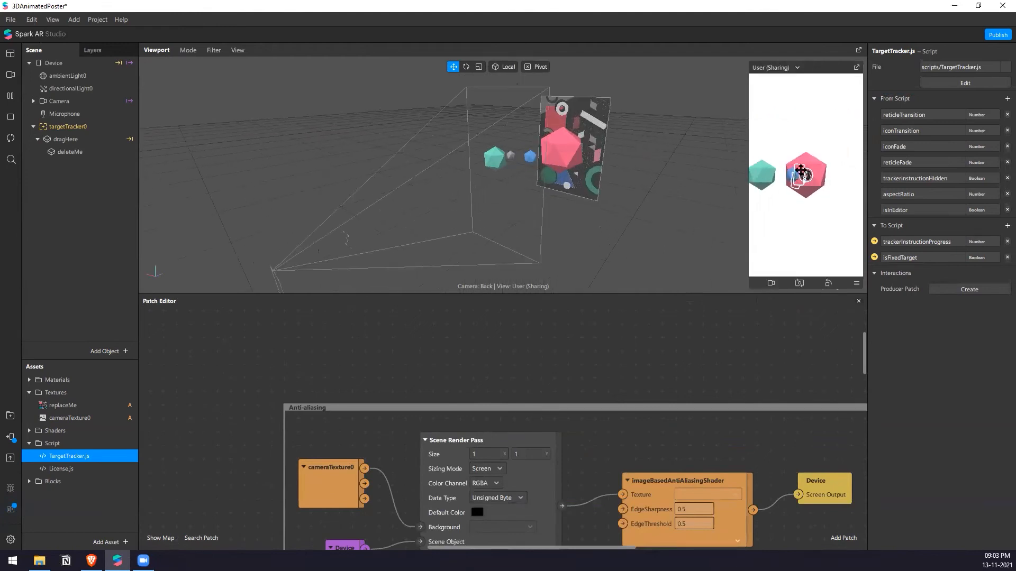
pyautogui.scroll(3, 606, 117)
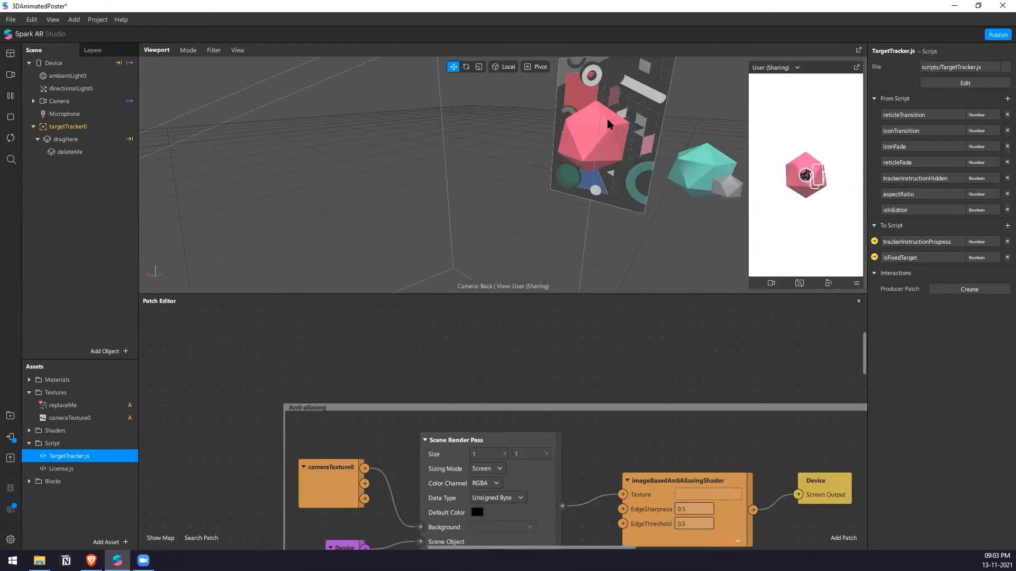
pyautogui.click(10, 74)
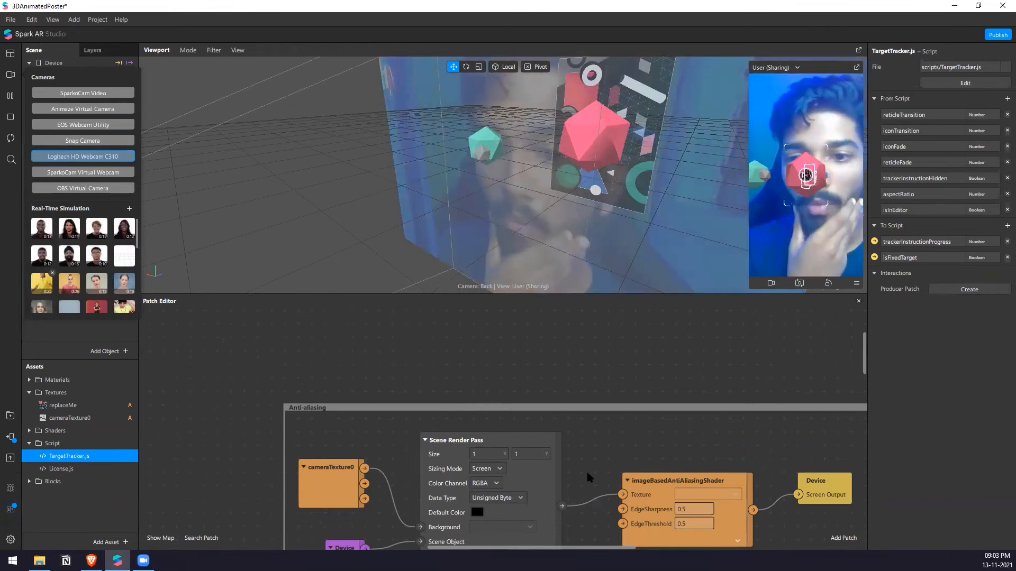
pyautogui.click(672, 466)
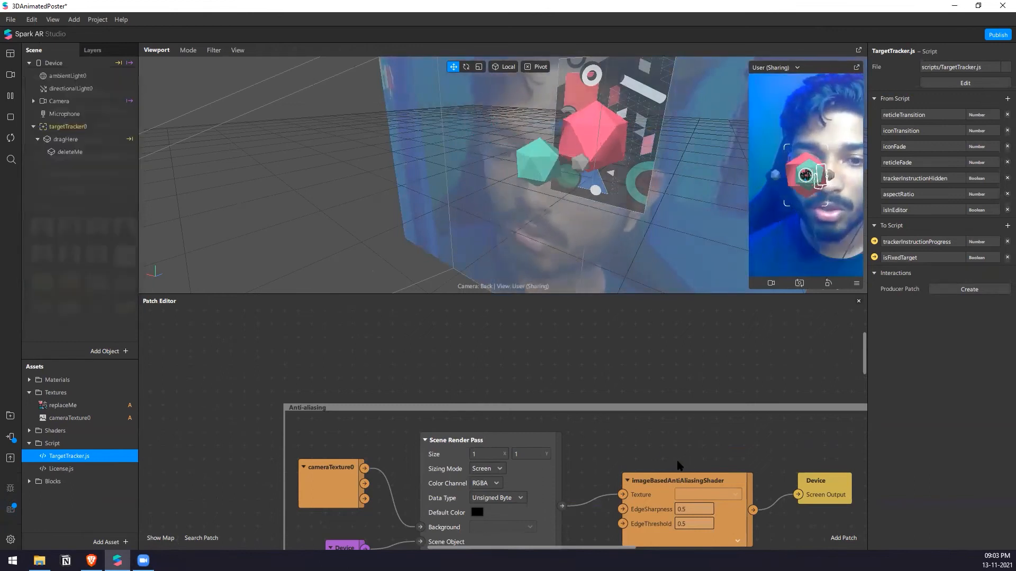
# Look through the template's patch groups, from Anti-aliasing and Transition Progress to Camera Instruction and the target image binding
pyautogui.scroll(-1, 681, 464)
pyautogui.scroll(-2, 681, 464)
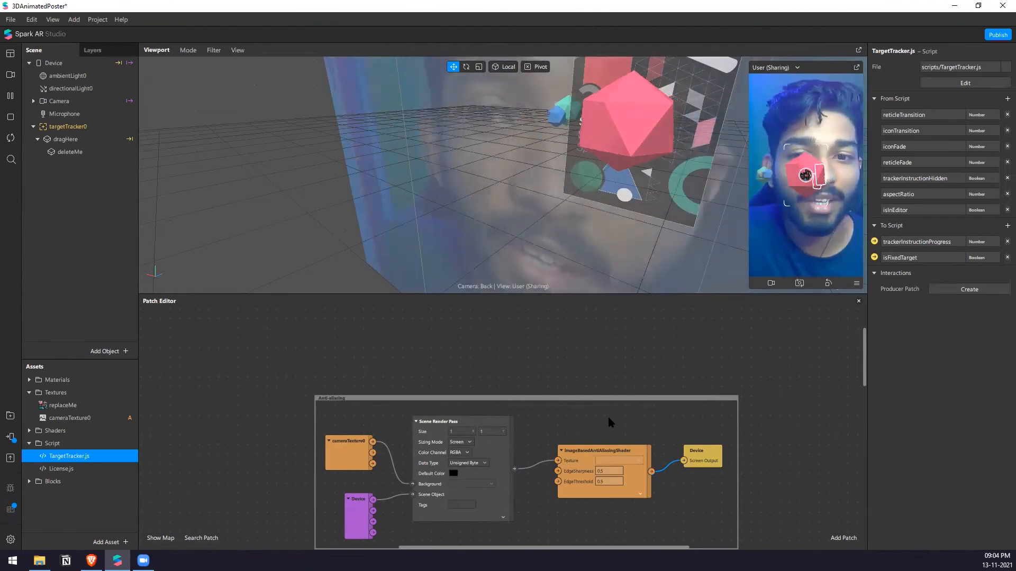
pyautogui.scroll(-3, 610, 421)
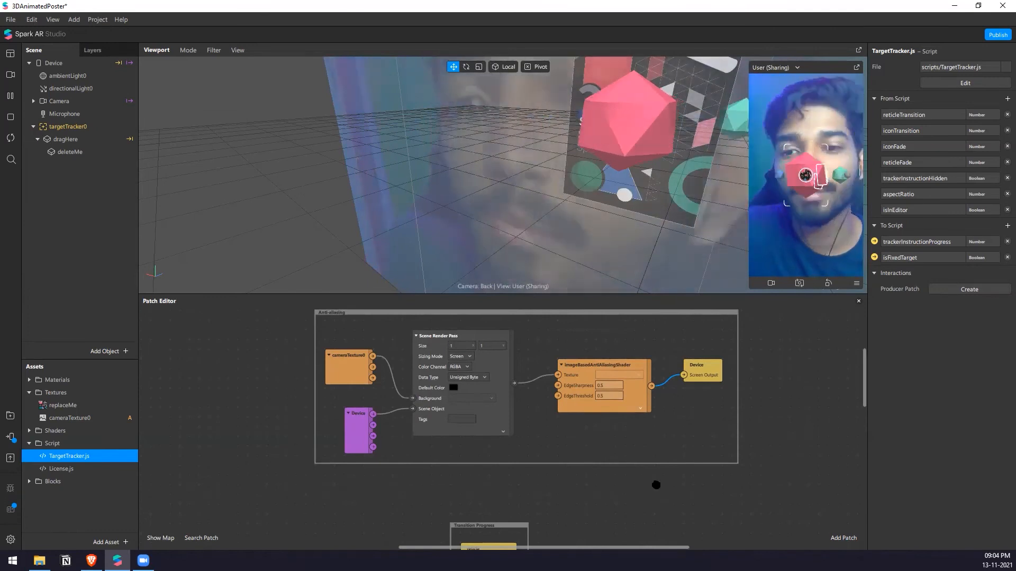
pyautogui.scroll(-5, 657, 484)
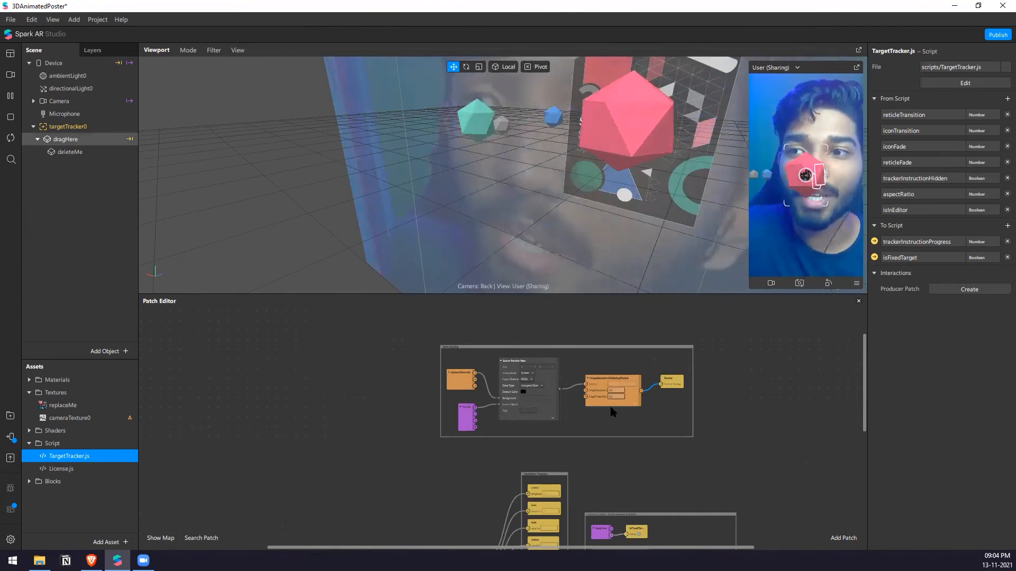
pyautogui.scroll(3, 437, 376)
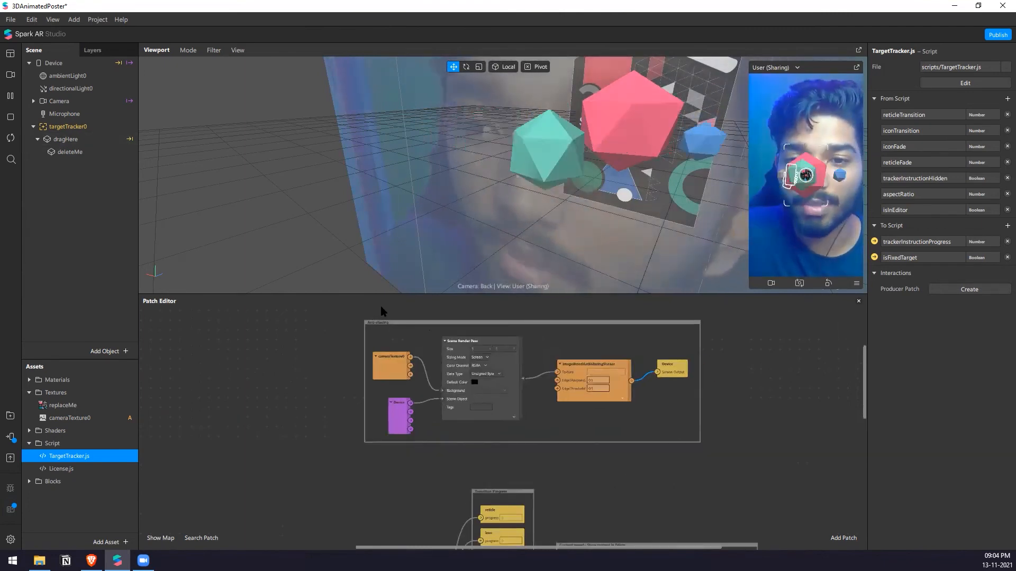
pyautogui.scroll(-3, 380, 306)
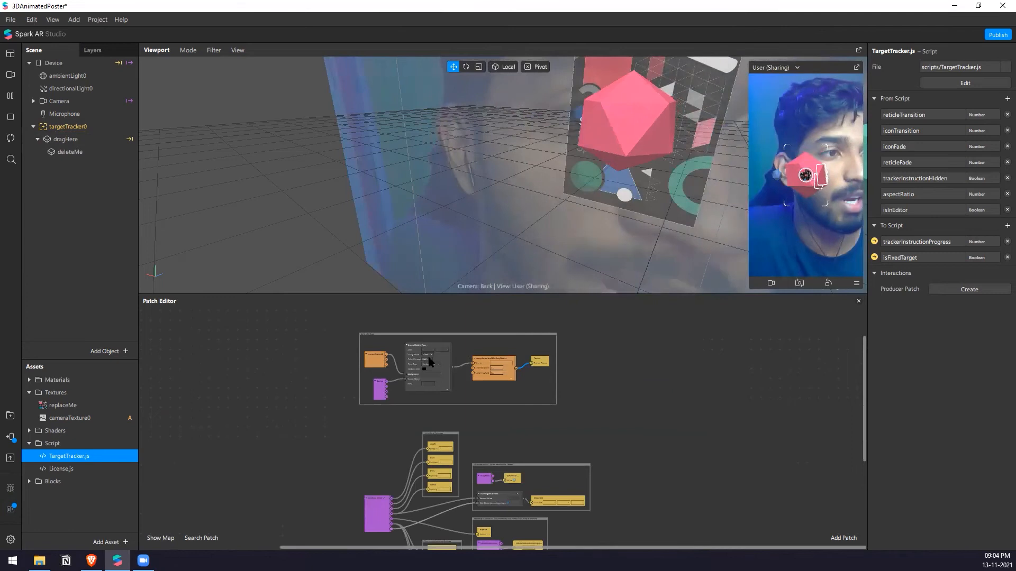
pyautogui.scroll(-5, 562, 397)
pyautogui.scroll(3, 618, 396)
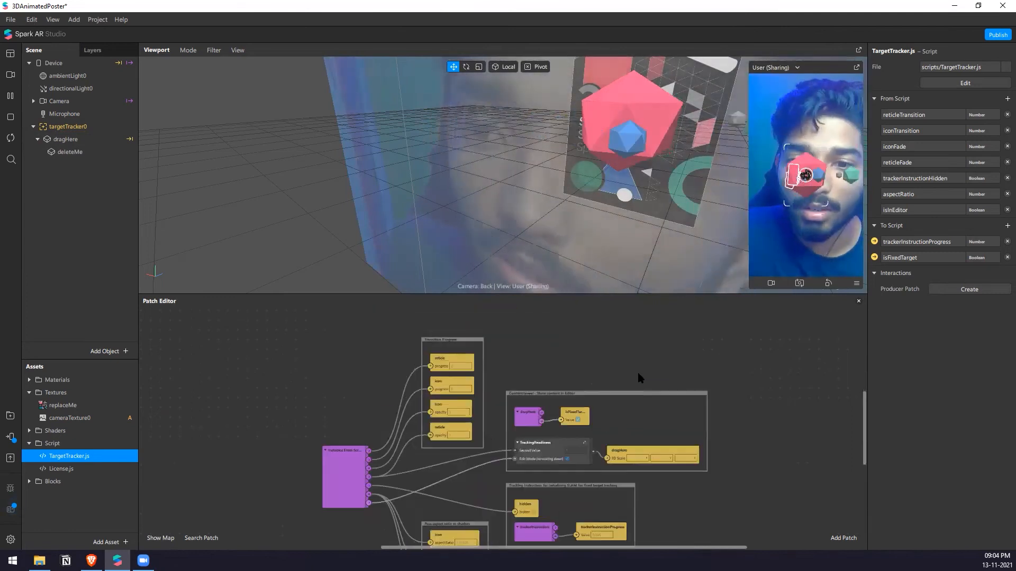
pyautogui.scroll(2, 449, 398)
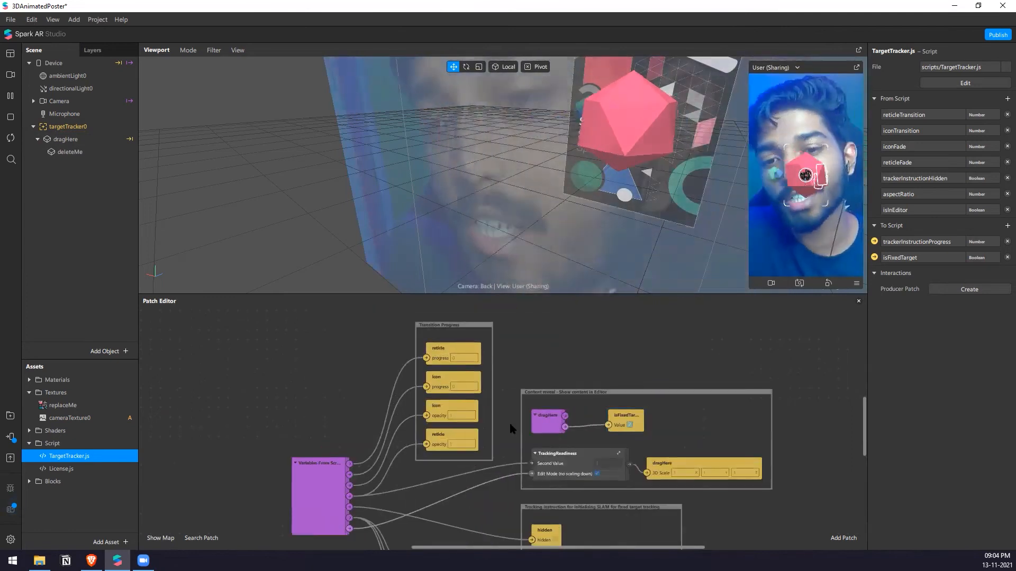
pyautogui.scroll(-3, 510, 429)
pyautogui.scroll(2, 517, 514)
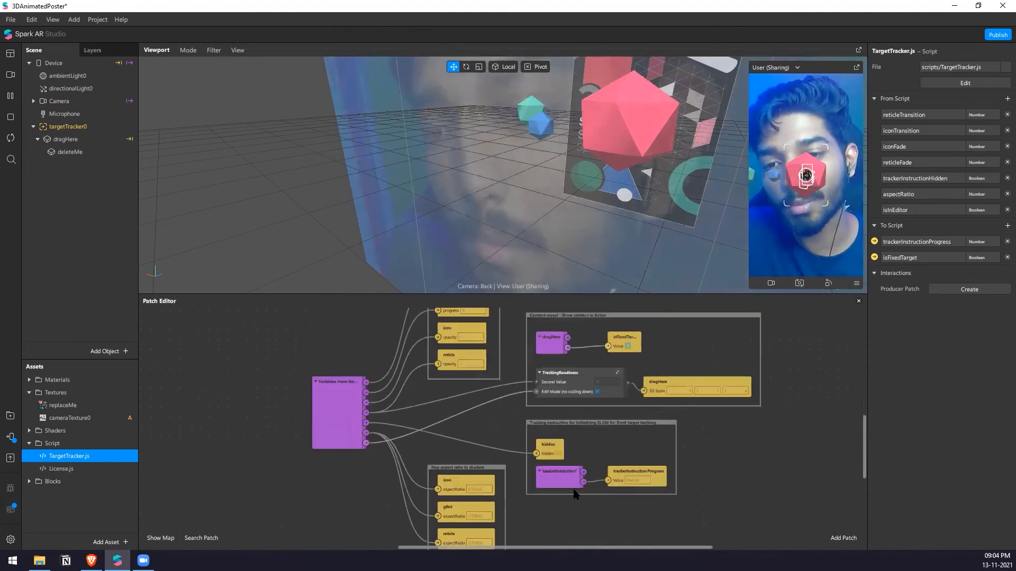
pyautogui.scroll(-3, 683, 456)
pyautogui.scroll(4, 588, 460)
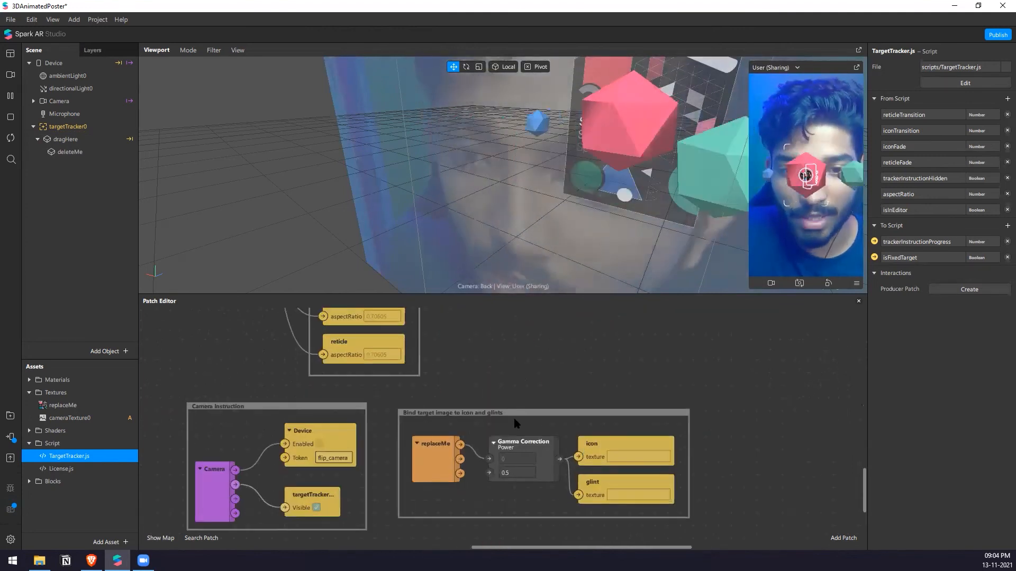
pyautogui.scroll(1, 513, 418)
pyautogui.scroll(-3, 516, 422)
pyautogui.scroll(1, 521, 360)
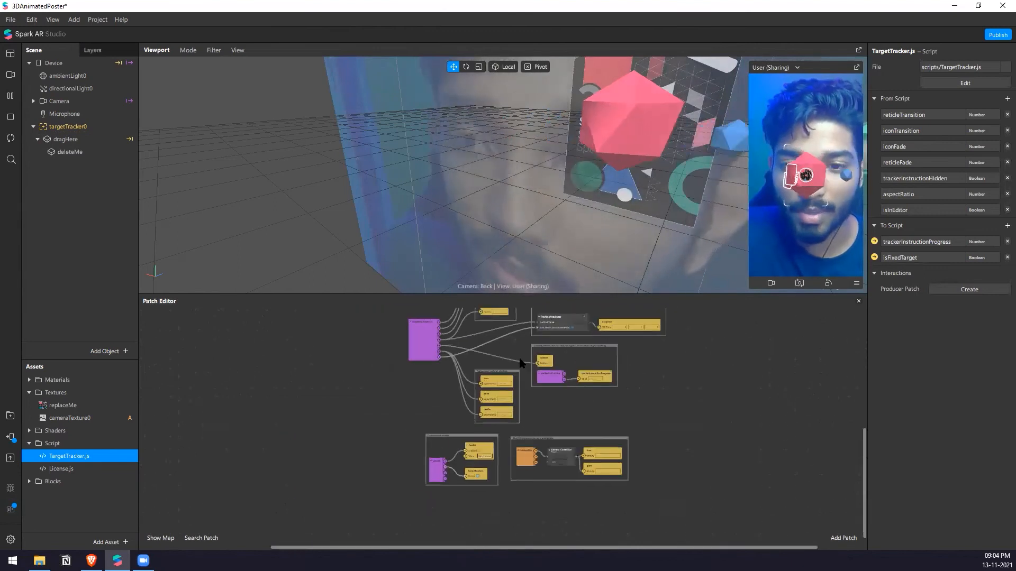
pyautogui.scroll(3, 520, 363)
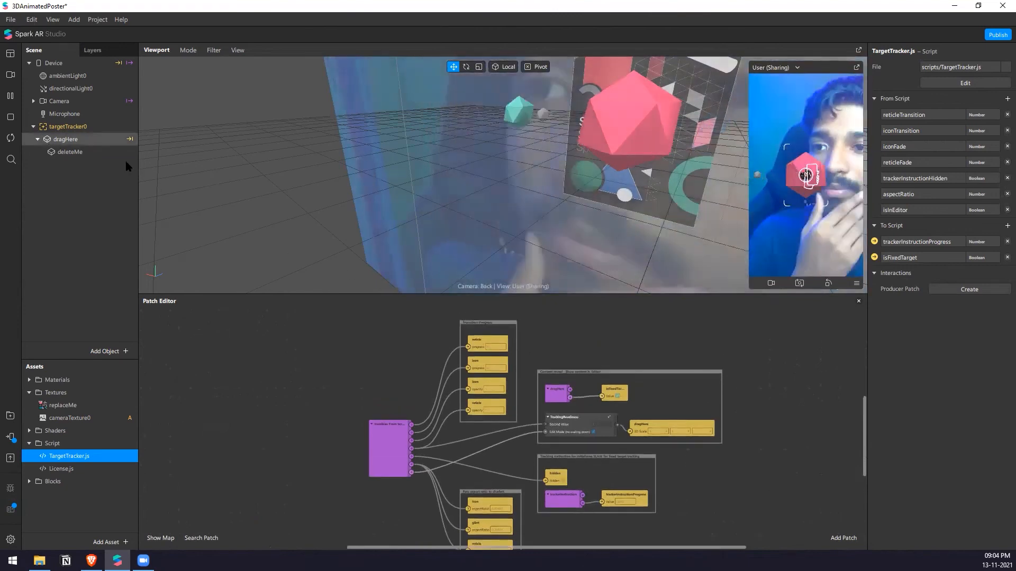
# Select the deleteMe placeholder block under dragHere and examine it alongside the patches
pyautogui.click(120, 153)
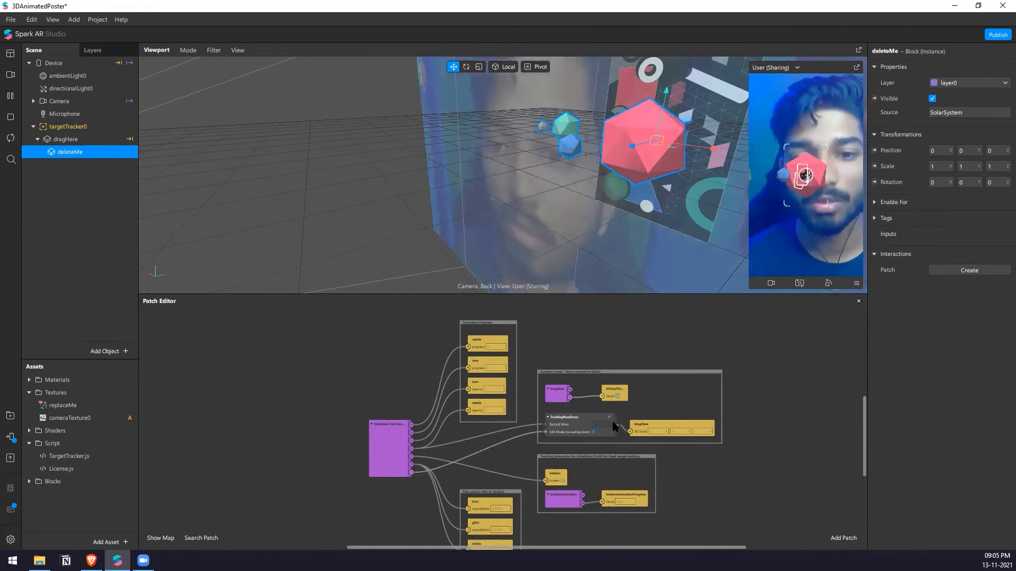
pyautogui.scroll(3, 617, 423)
pyautogui.scroll(-3, 524, 407)
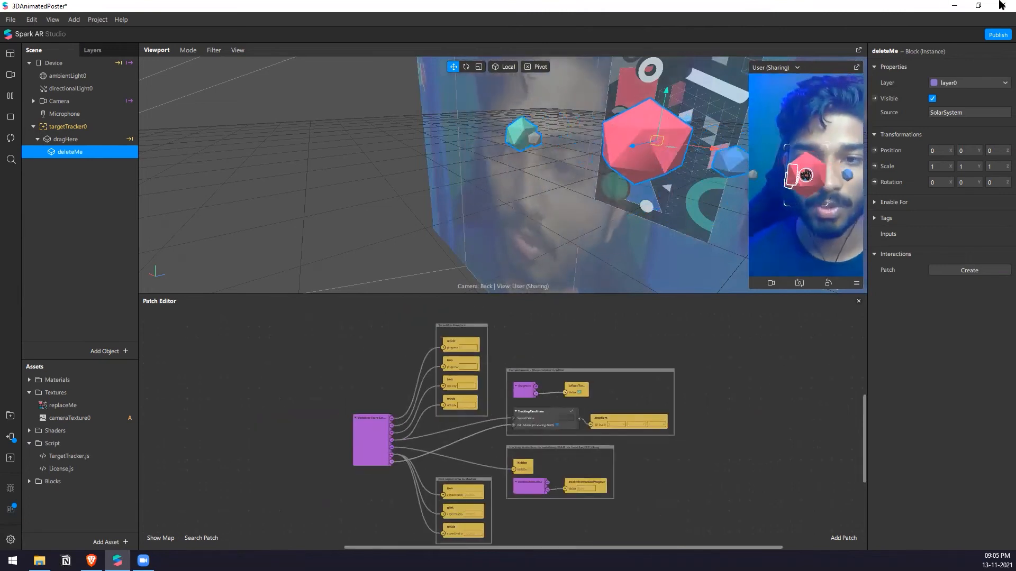
# Start closing the project, cancel at the save prompt, and check the app and device preview options
pyautogui.hotkey('alt', 'F4')
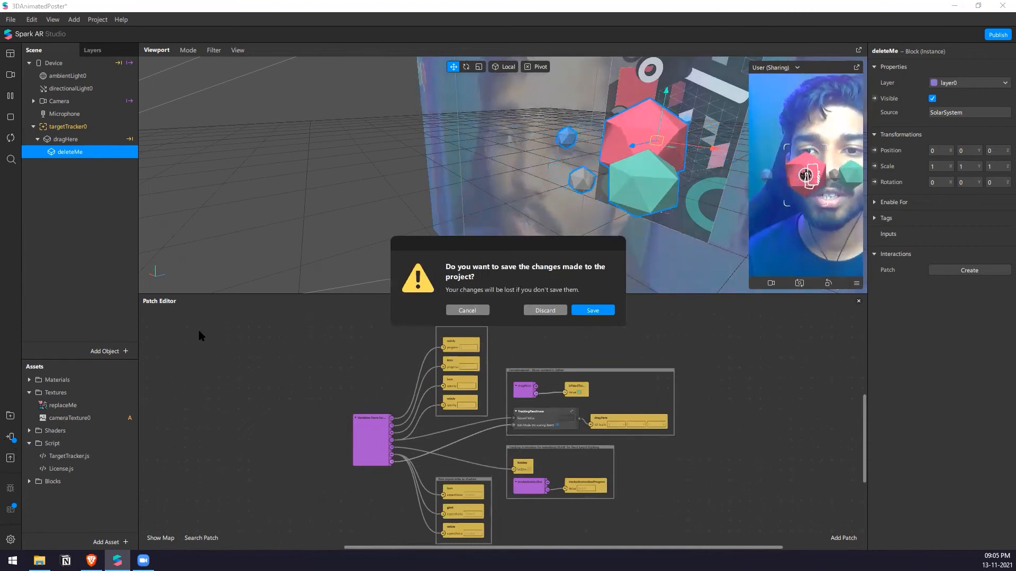
pyautogui.press('Escape')
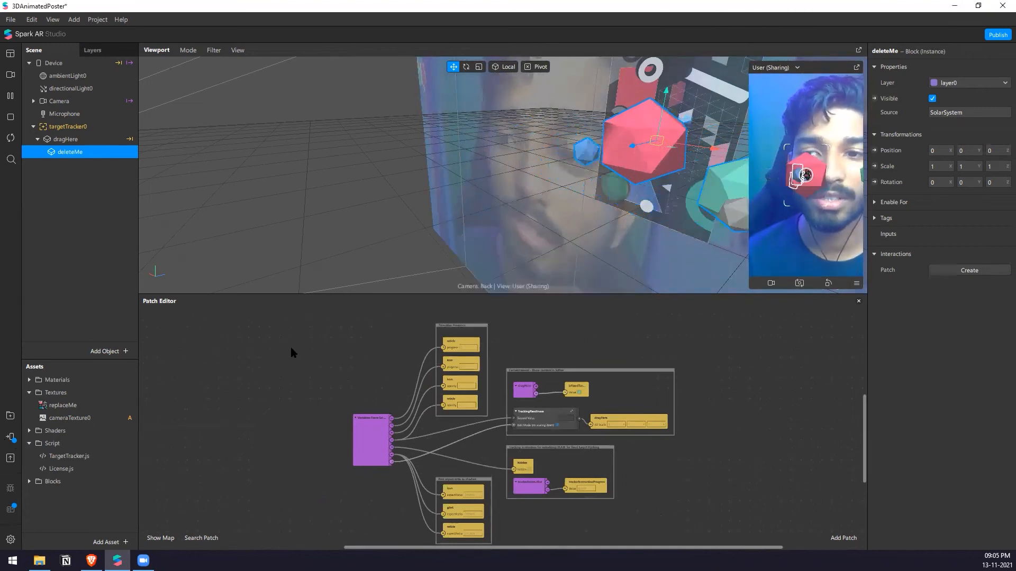
pyautogui.click(10, 437)
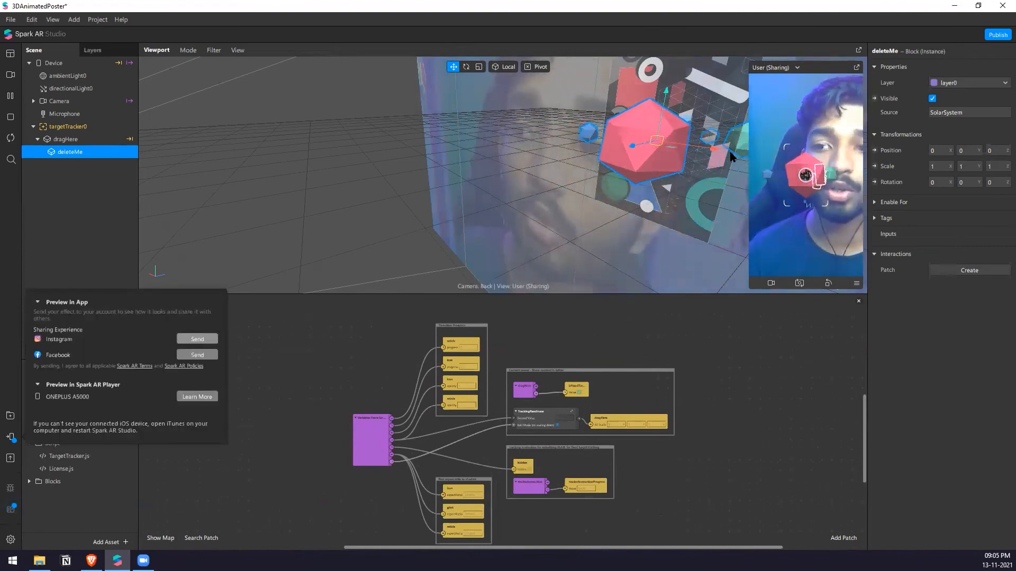
pyautogui.press('Escape')
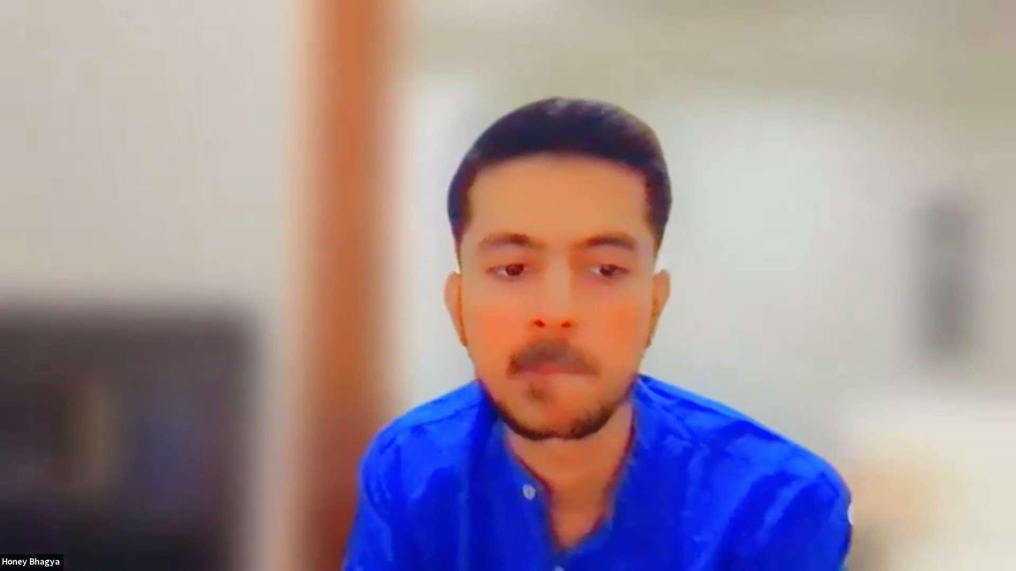
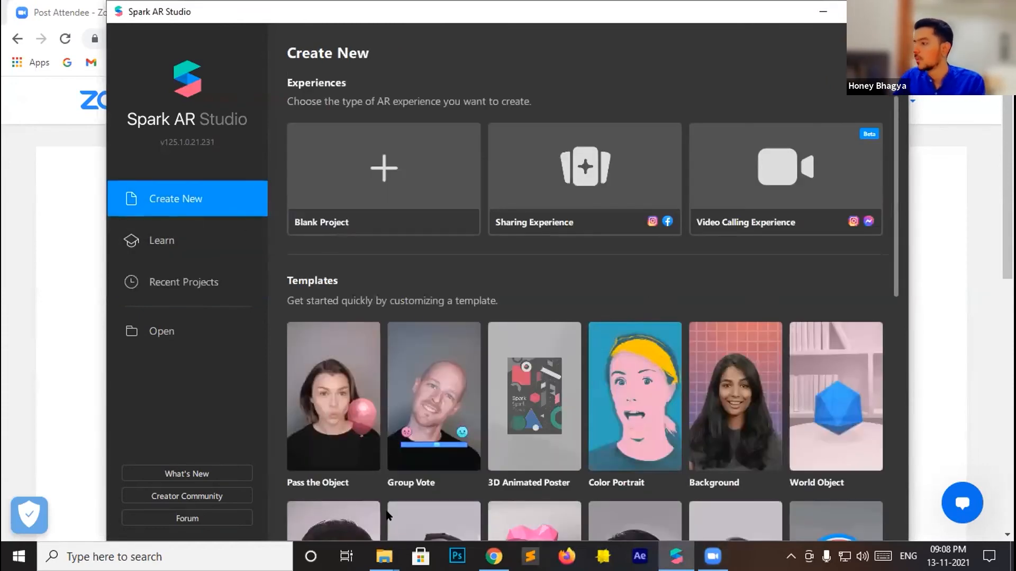
# Close the 00.gif reference image and create a project from the Object Reveal template, accepting the 2D position notice
pyautogui.scroll(-3, 388, 516)
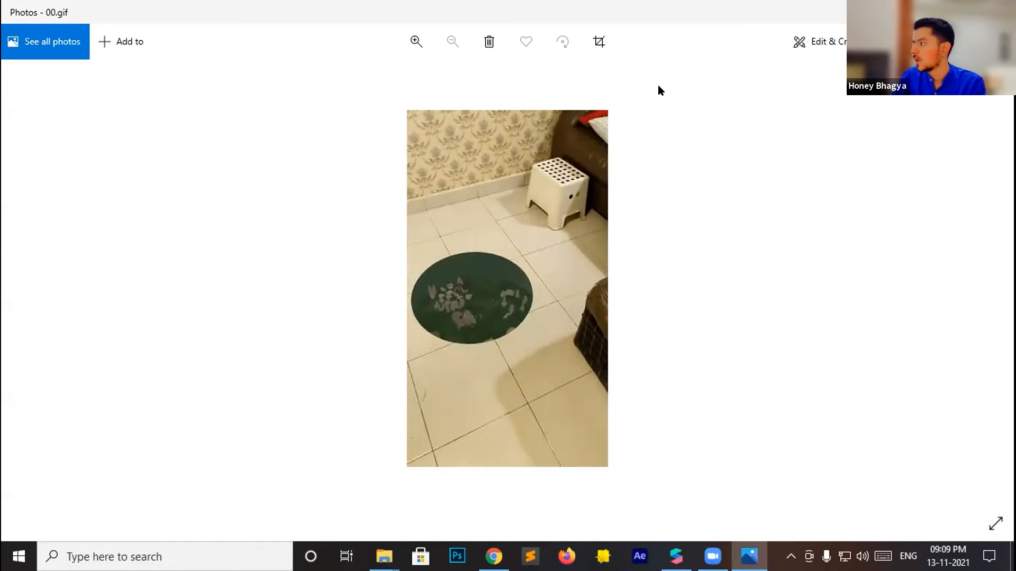
pyautogui.hotkey('alt', 'F4')
pyautogui.scroll(-2, 528, 348)
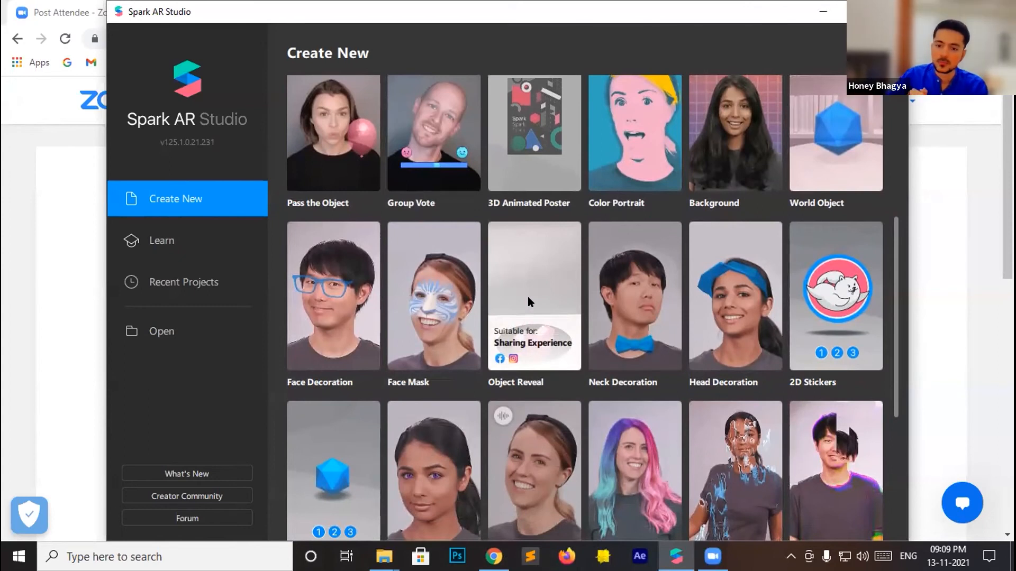
pyautogui.click(528, 297)
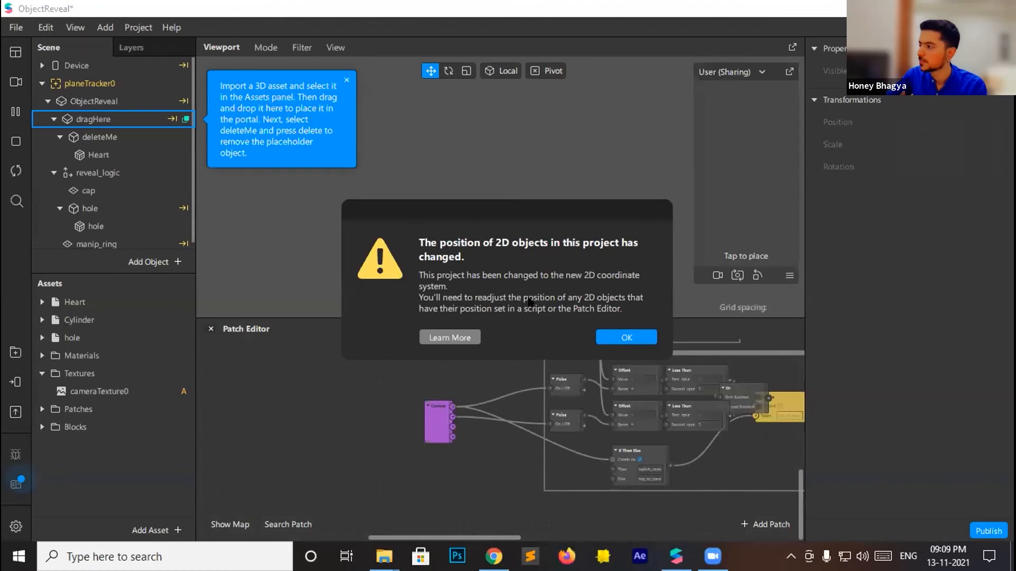
pyautogui.click(611, 341)
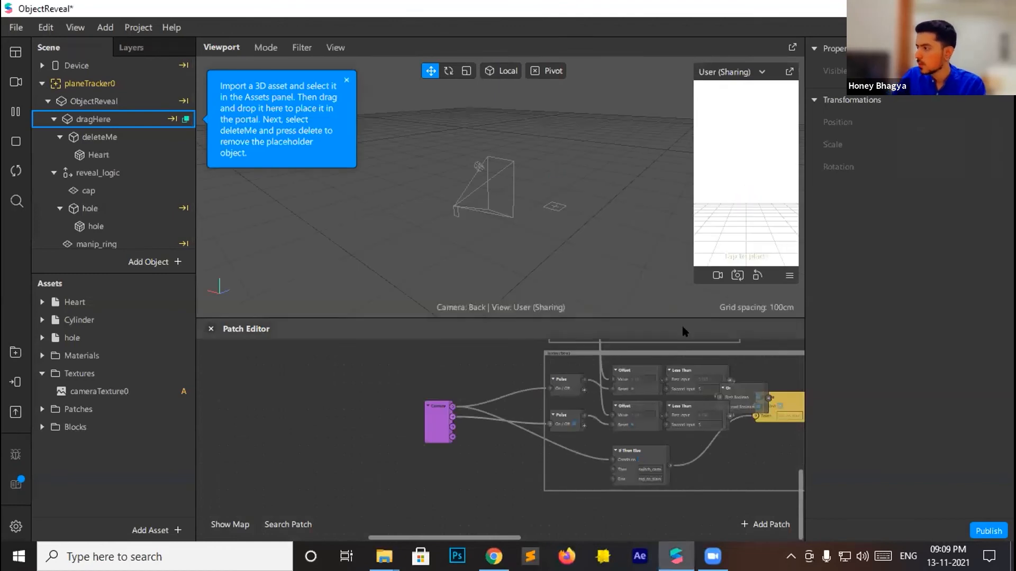
# Detach the simulator preview into a floating window and enlarge it to show the heart and hole clearly
pyautogui.moveTo(449, 541); pyautogui.dragTo(542, 540)
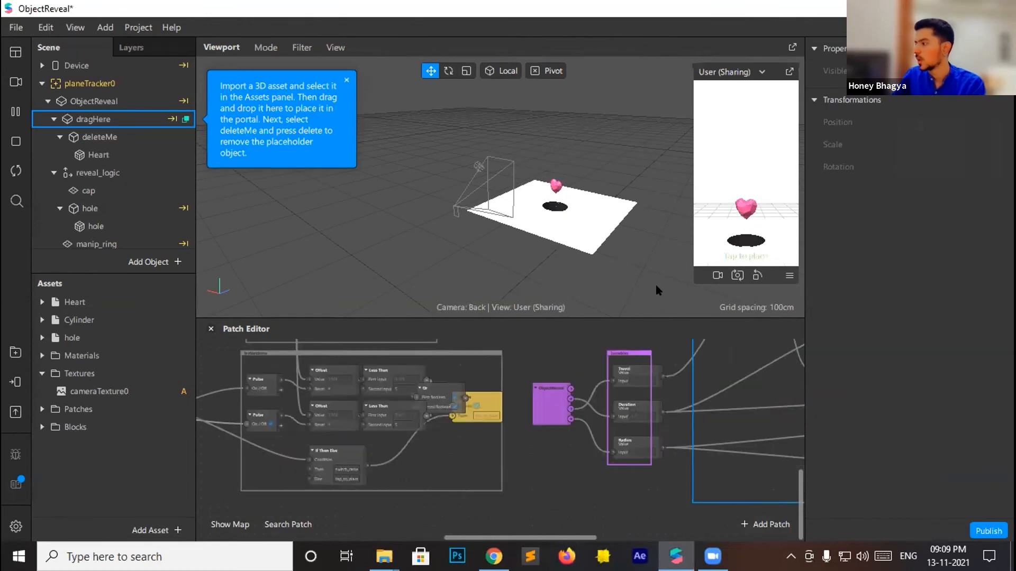
pyautogui.click(786, 75)
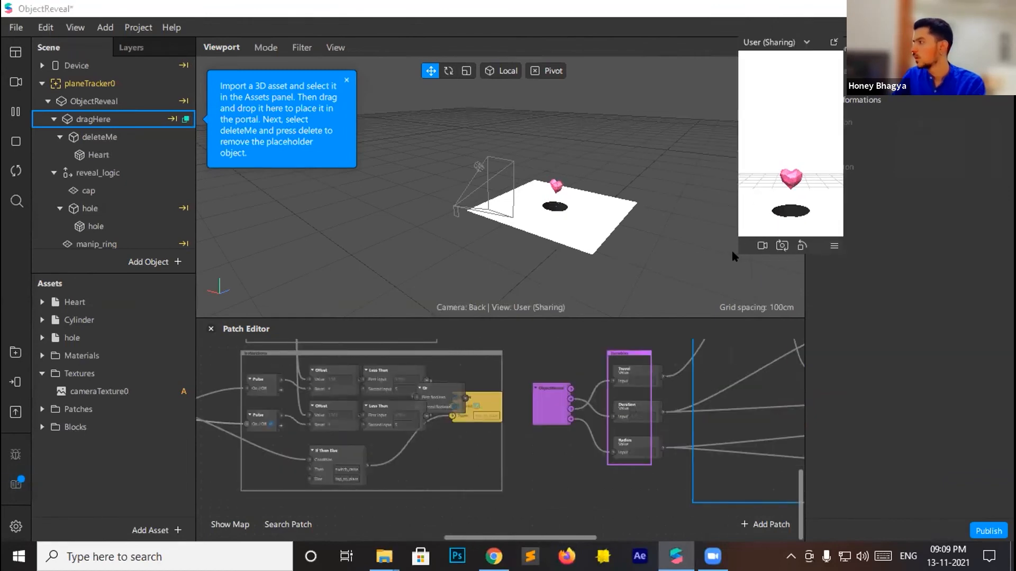
pyautogui.moveTo(737, 248); pyautogui.dragTo(732, 436)
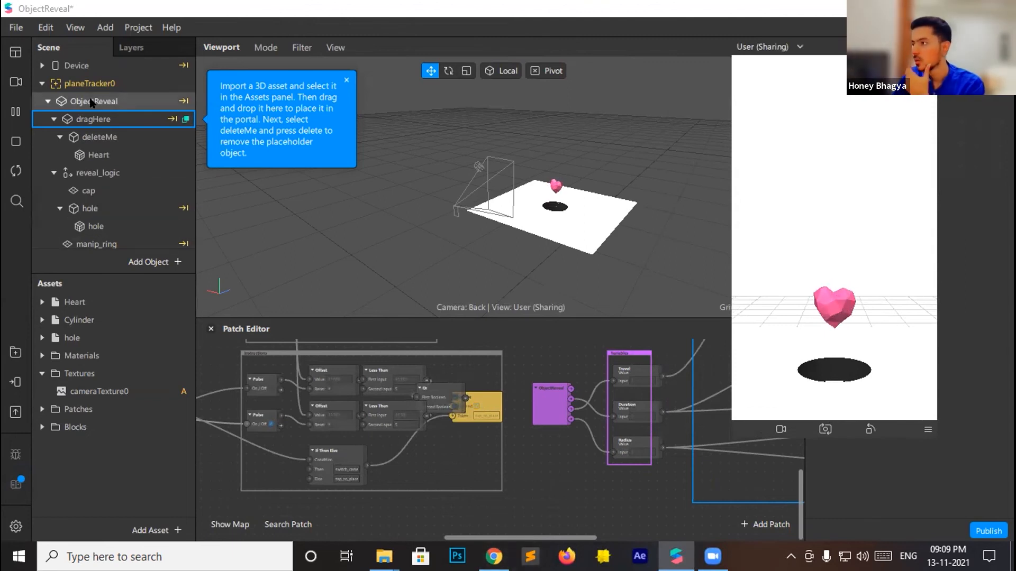
# Try deleting the dragHere object from the scene, and undo the deletion
pyautogui.click(94, 137)
pyautogui.click(91, 121)
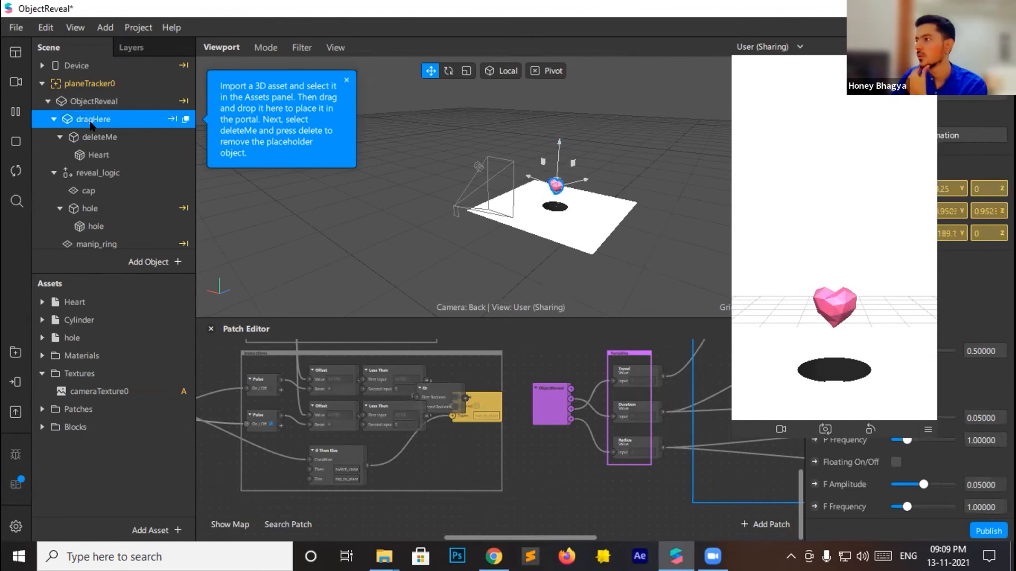
pyautogui.press('Delete')
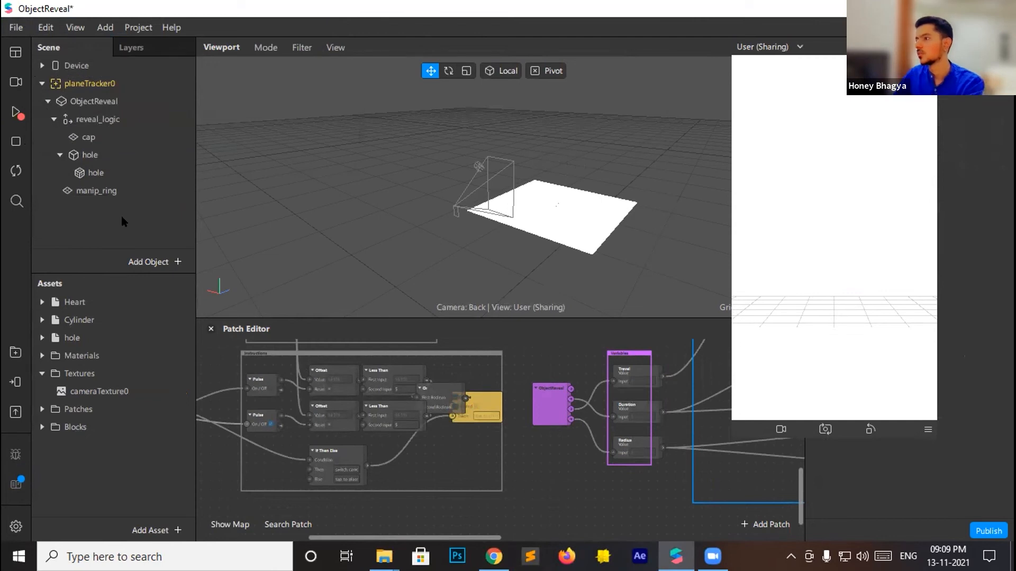
pyautogui.hotkey('ctrl', 'z')
# Restore the ObjectReveal selection in the scene and resume the paused effect preview
pyautogui.click(98, 137)
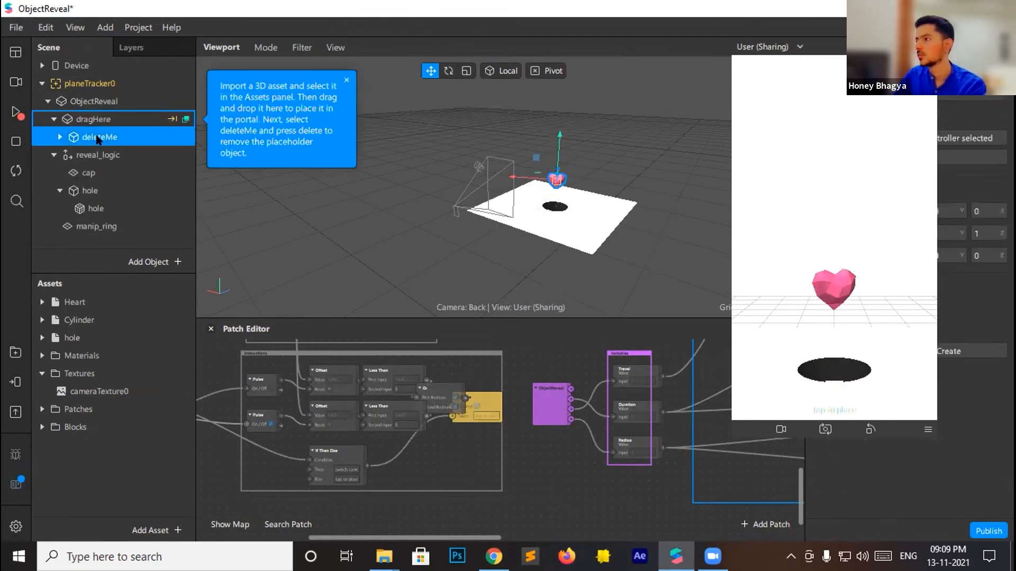
pyautogui.click(100, 101)
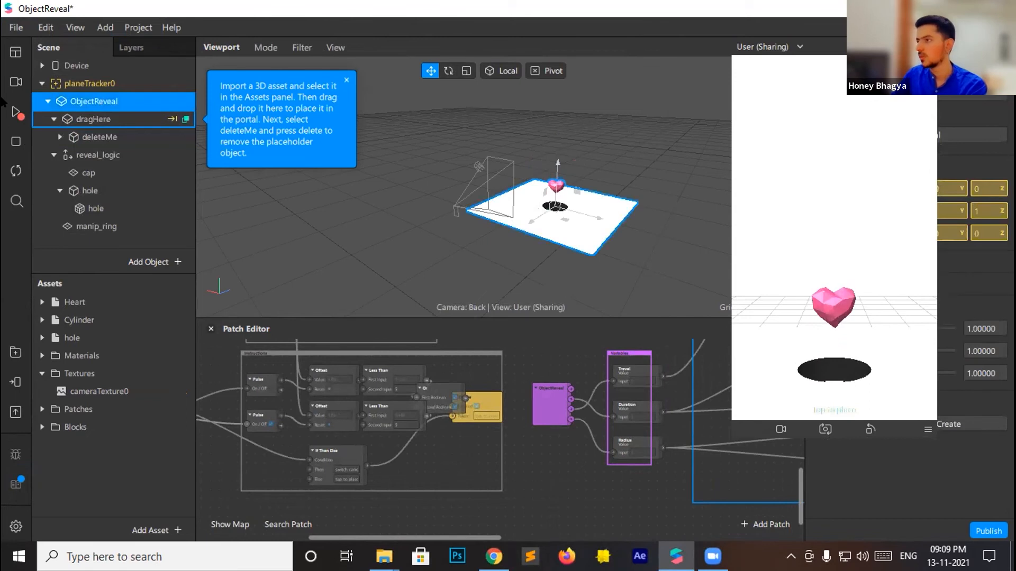
pyautogui.click(16, 112)
# Try deleting the whole ObjectReveal group under planeTracker0, and undo the deletion
pyautogui.click(91, 103)
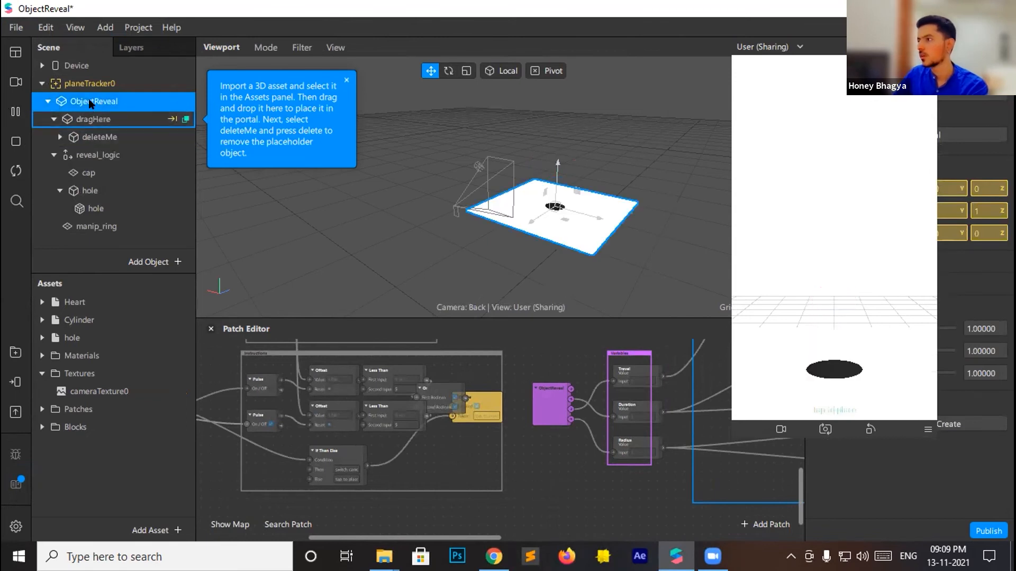
pyautogui.press('Delete')
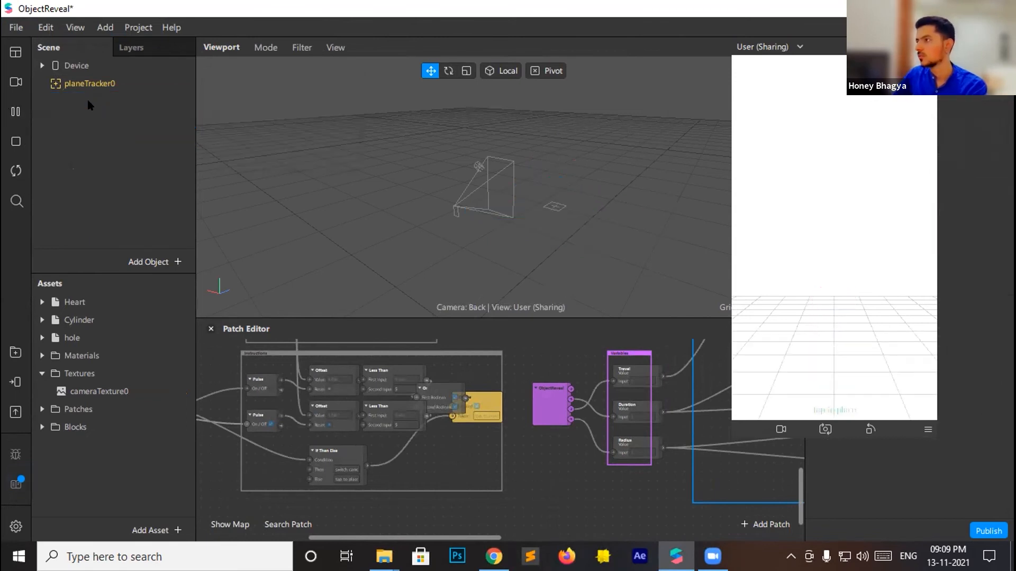
pyautogui.hotkey('ctrl', 'z')
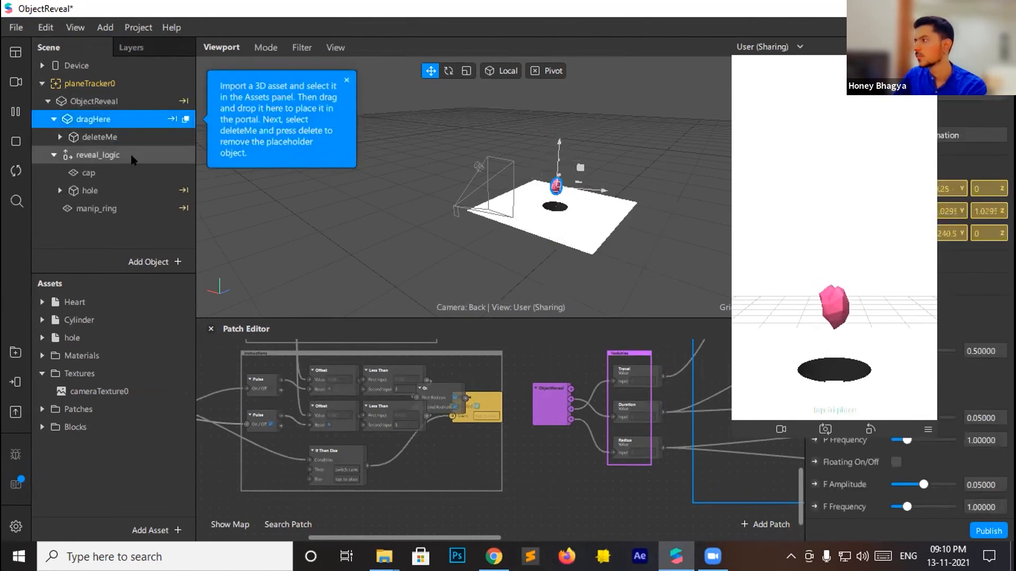
# Delete the deleteMe placeholder and its dragHere parent object from the ObjectReveal group
pyautogui.click(95, 137)
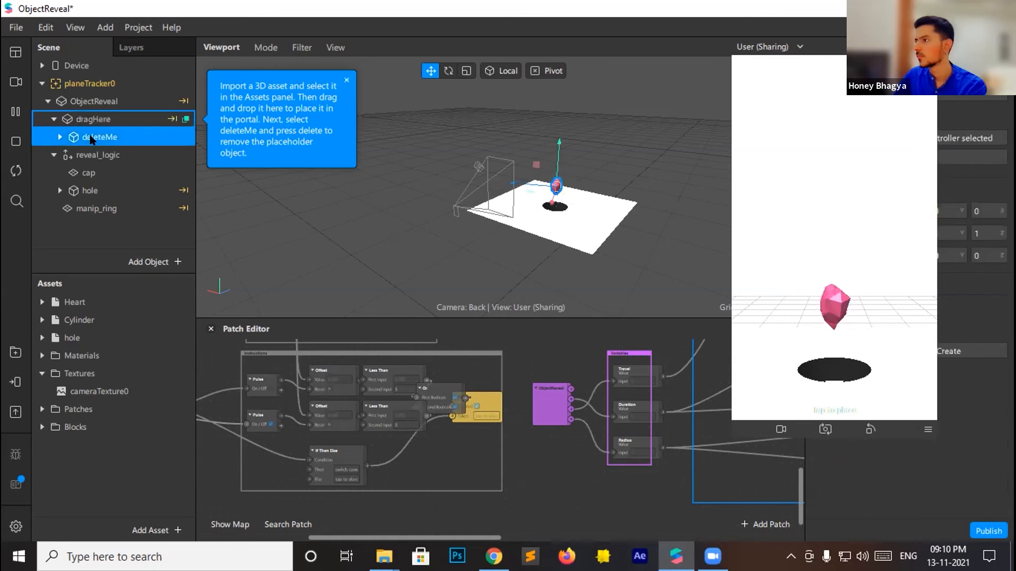
pyautogui.press('Delete')
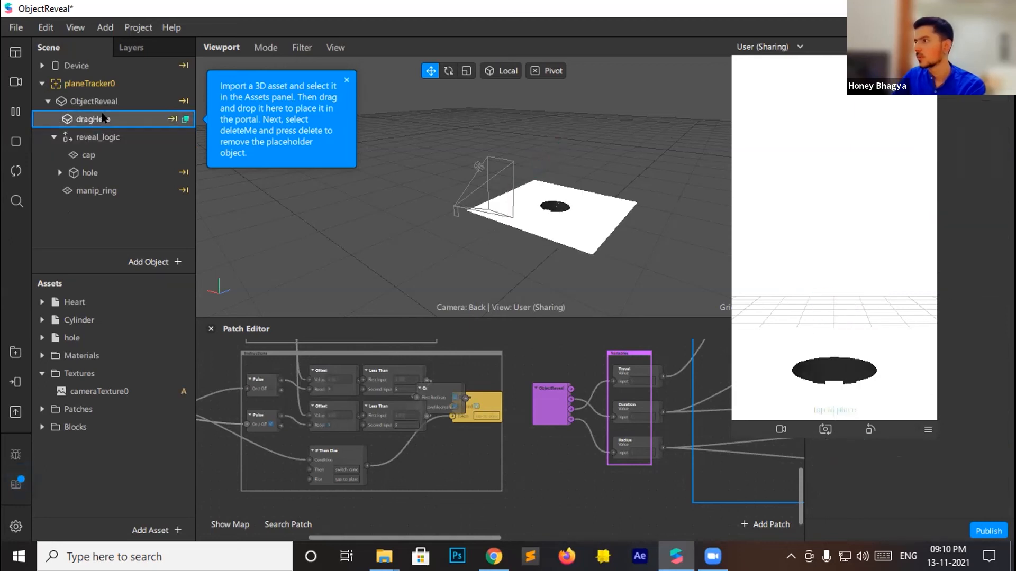
pyautogui.click(100, 119)
pyautogui.rightClick(103, 118)
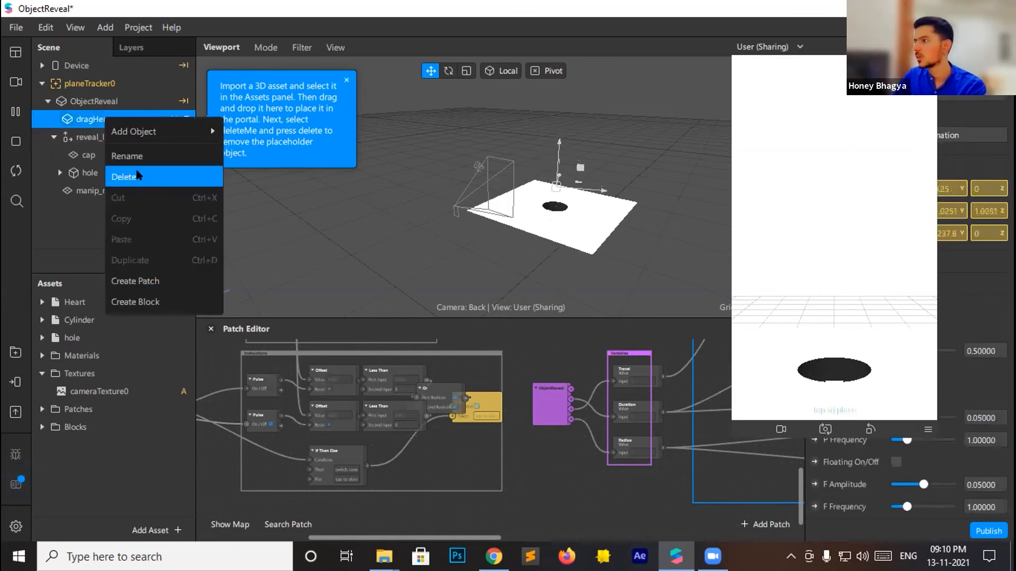
pyautogui.click(164, 177)
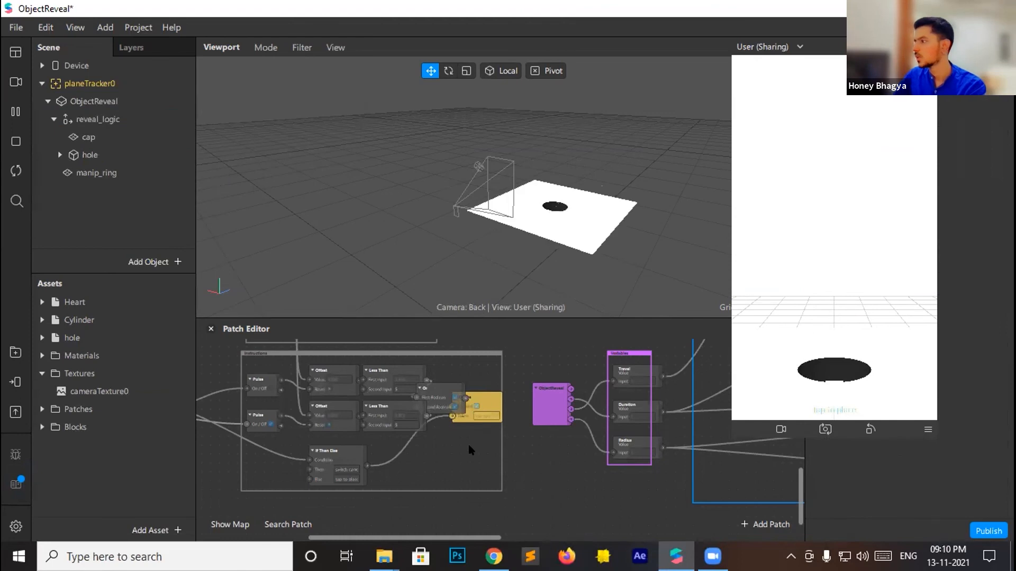
# Enlarge the Patch Editor and delete the ObjectReveal patch together with its Travel, Duration and Radius variables group
pyautogui.moveTo(421, 539); pyautogui.dragTo(533, 538)
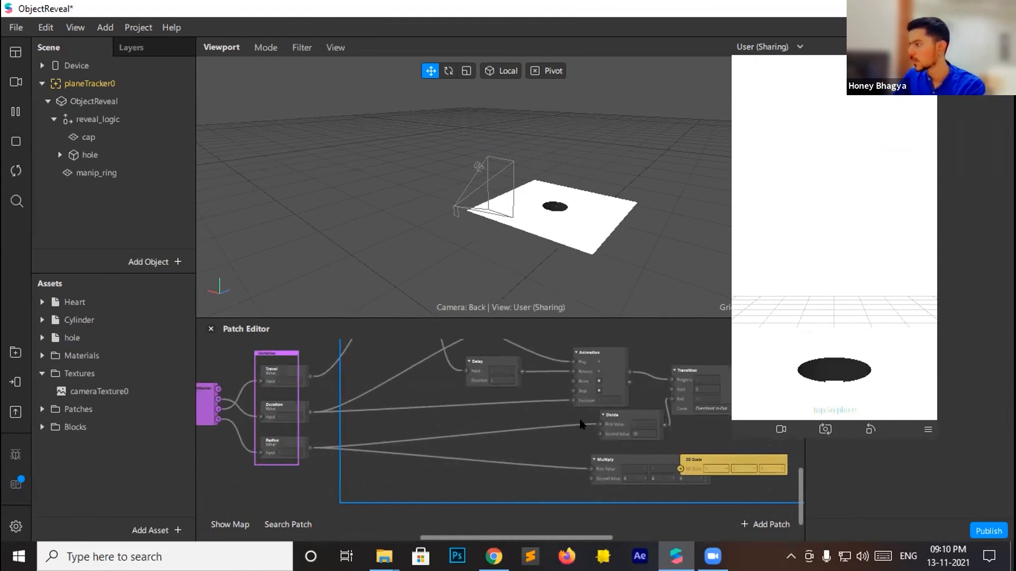
pyautogui.moveTo(569, 319); pyautogui.dragTo(573, 142)
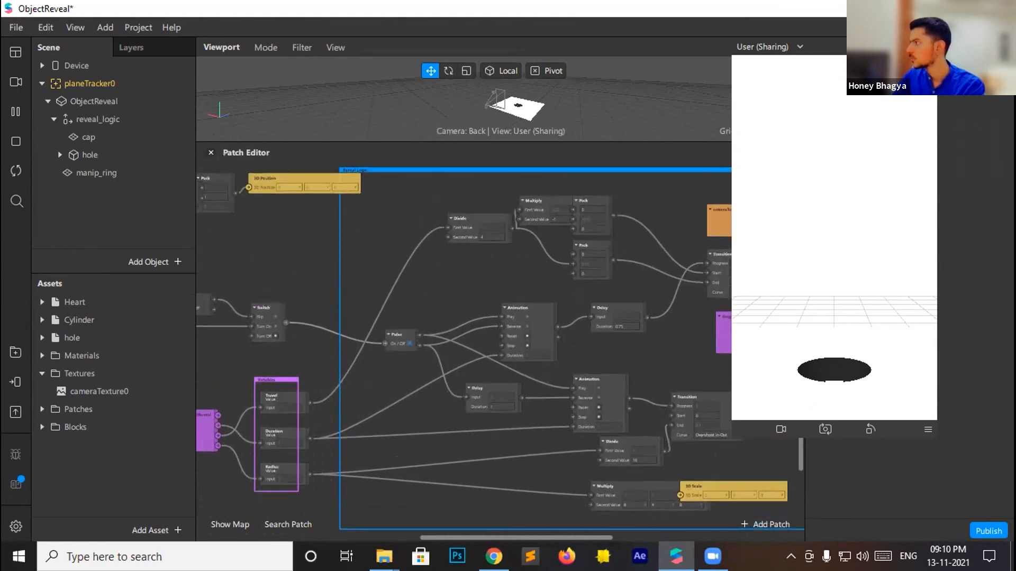
pyautogui.moveTo(458, 538); pyautogui.dragTo(405, 538)
pyautogui.moveTo(360, 364); pyautogui.dragTo(454, 485)
pyautogui.press('Delete')
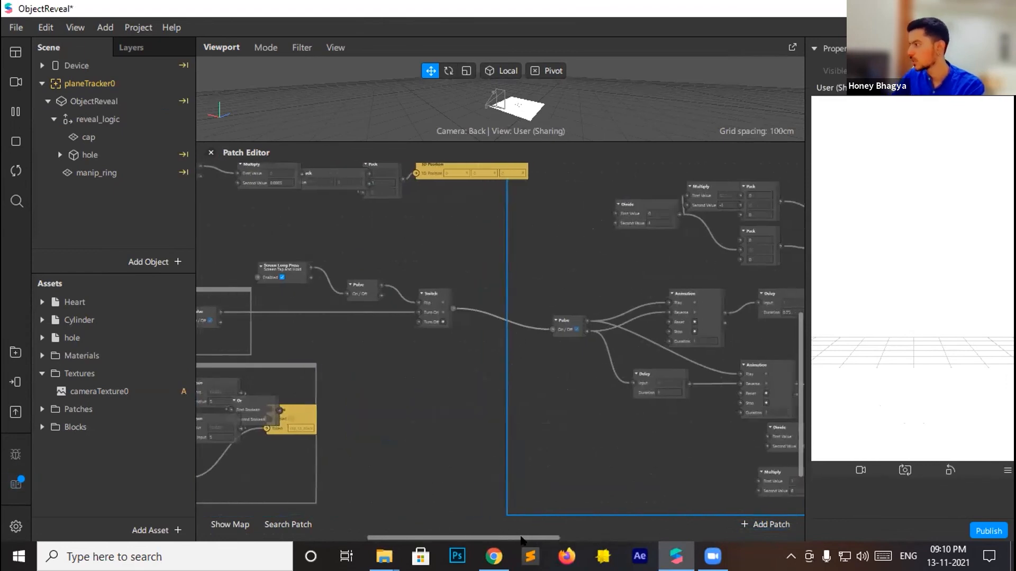
# Delete the Multiply and 3D Scale patches, plus the reveal group's Pulse, Delay, Animation, lower Transition and Divide patches that drive SDF Circle
pyautogui.moveTo(495, 538); pyautogui.dragTo(550, 534)
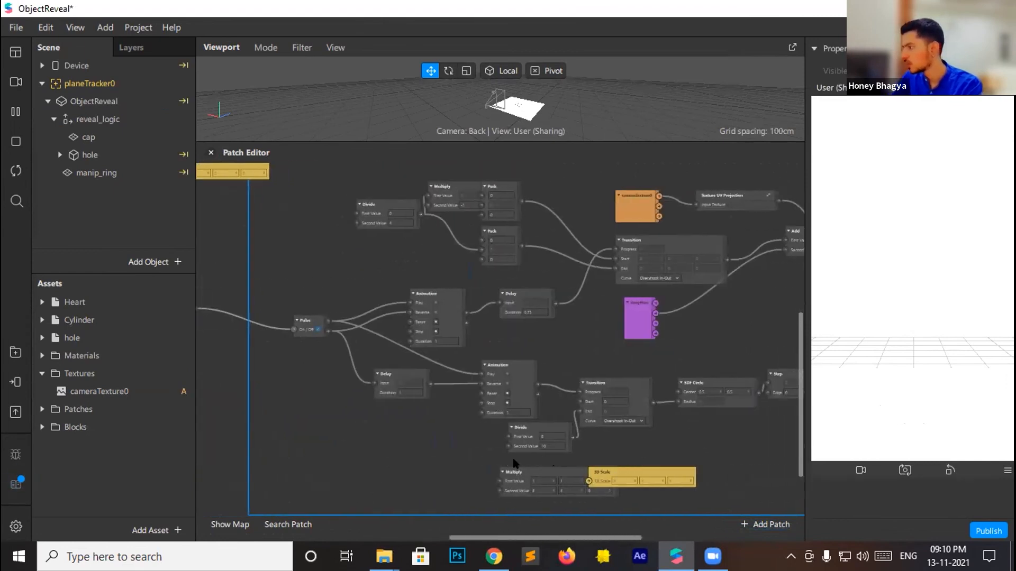
pyautogui.press('Delete')
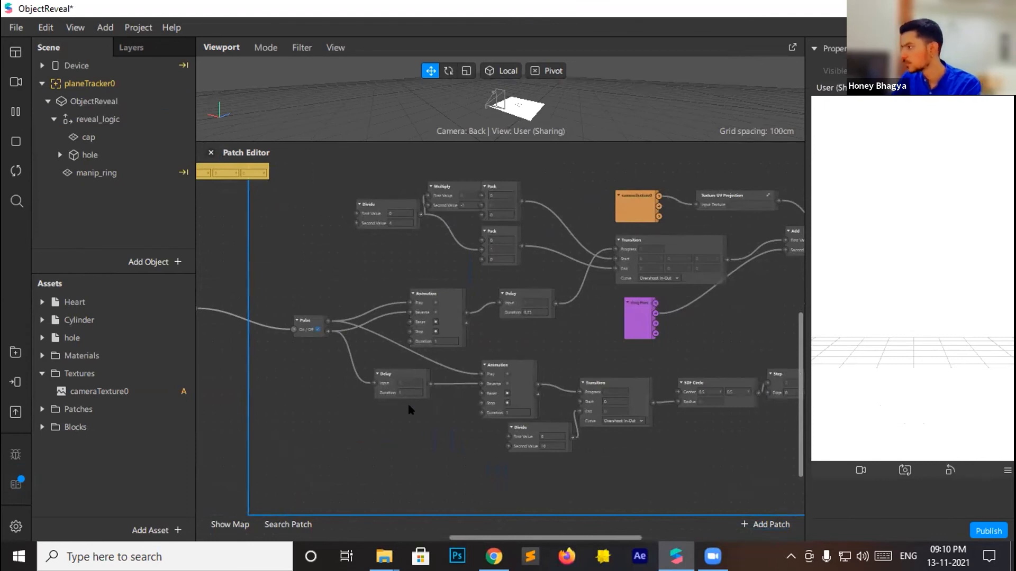
pyautogui.moveTo(313, 280); pyautogui.dragTo(589, 454)
pyautogui.press('Delete')
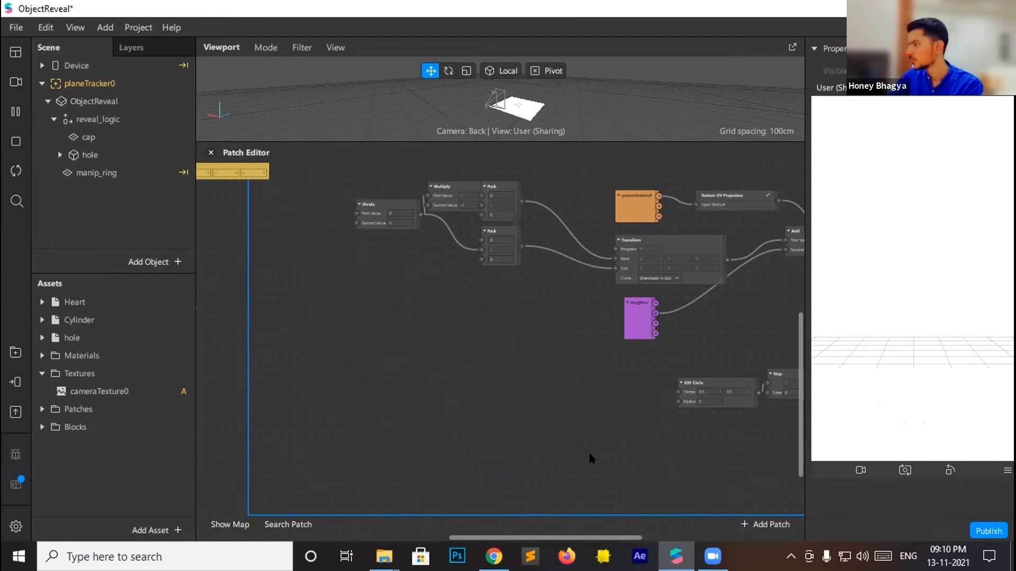
# Delete the remaining Transition patch, the dragHere patch and the Add patch from the reveal logic group
pyautogui.scroll(2, 531, 412)
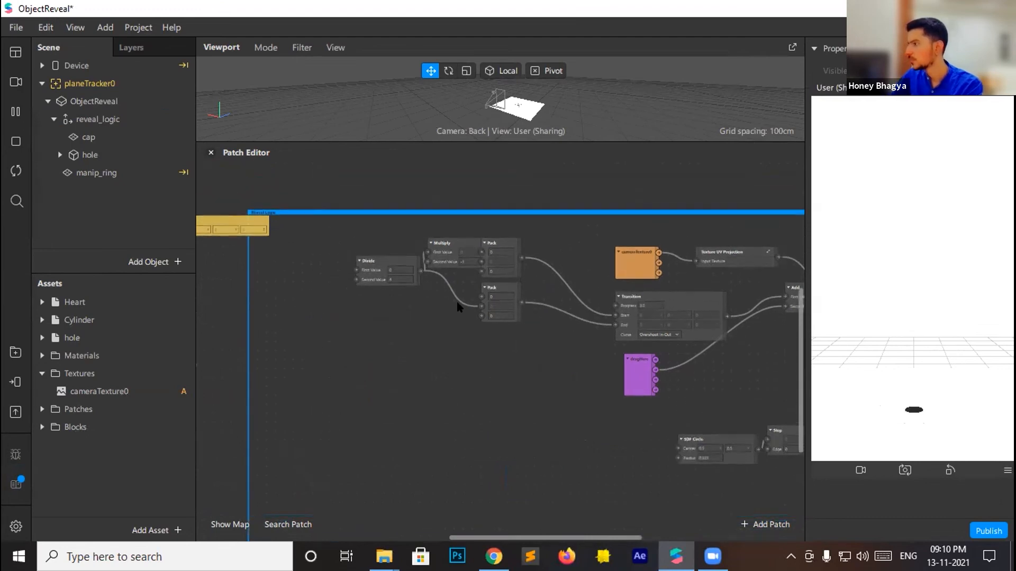
pyautogui.moveTo(362, 229); pyautogui.dragTo(529, 311)
pyautogui.moveTo(611, 317); pyautogui.dragTo(735, 331)
pyautogui.moveTo(529, 534); pyautogui.dragTo(595, 537)
pyautogui.click(545, 333)
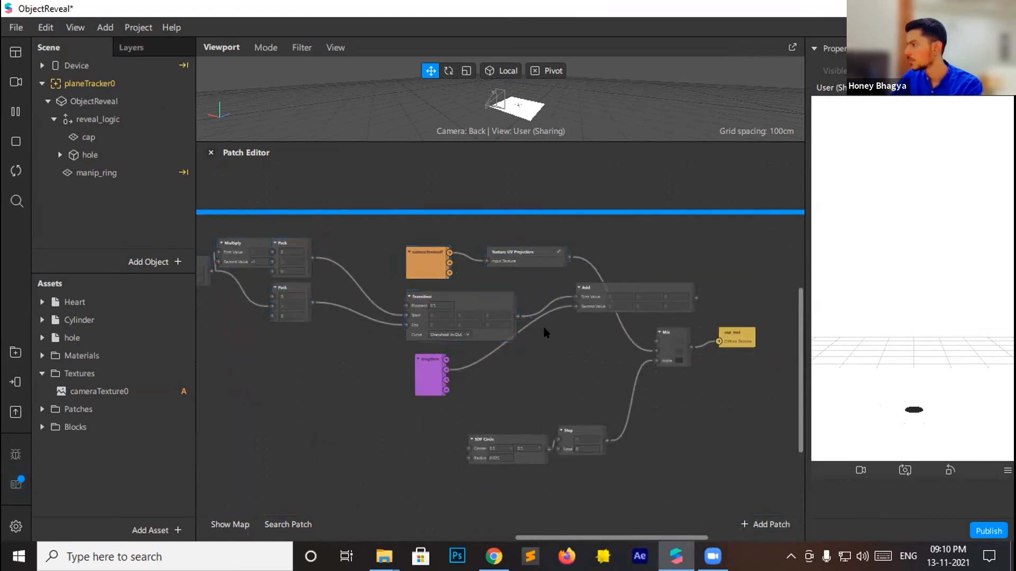
pyautogui.press('Delete')
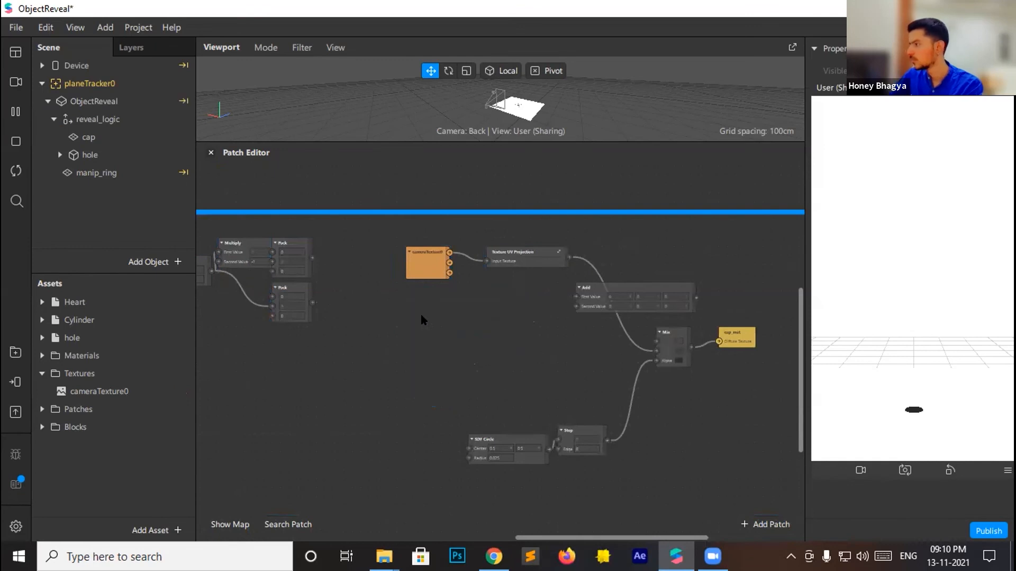
pyautogui.click(615, 284)
pyautogui.press('Delete')
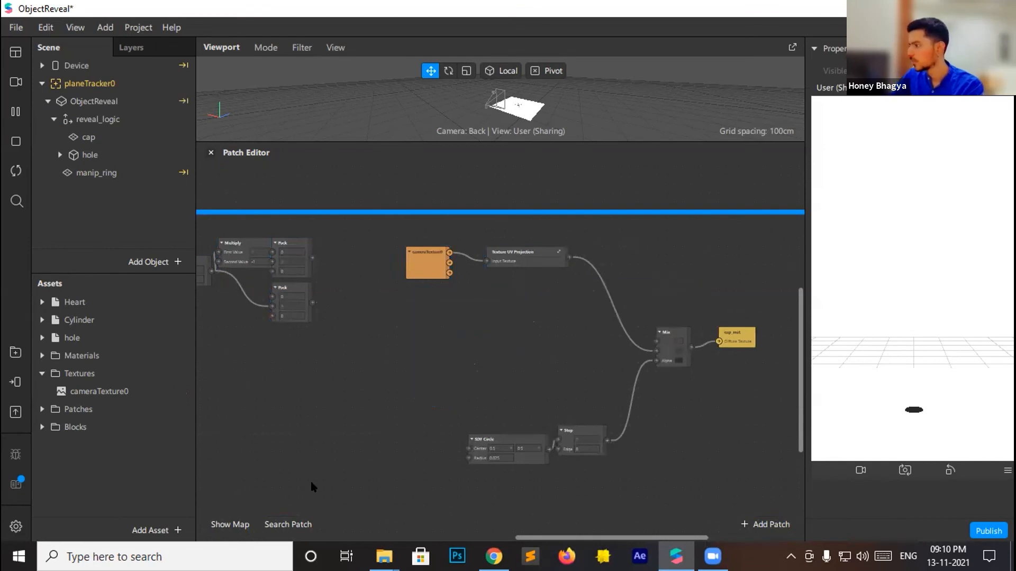
# Set the SDF Circle patch's radius to 0.075
pyautogui.scroll(2, 545, 461)
pyautogui.scroll(2, 539, 459)
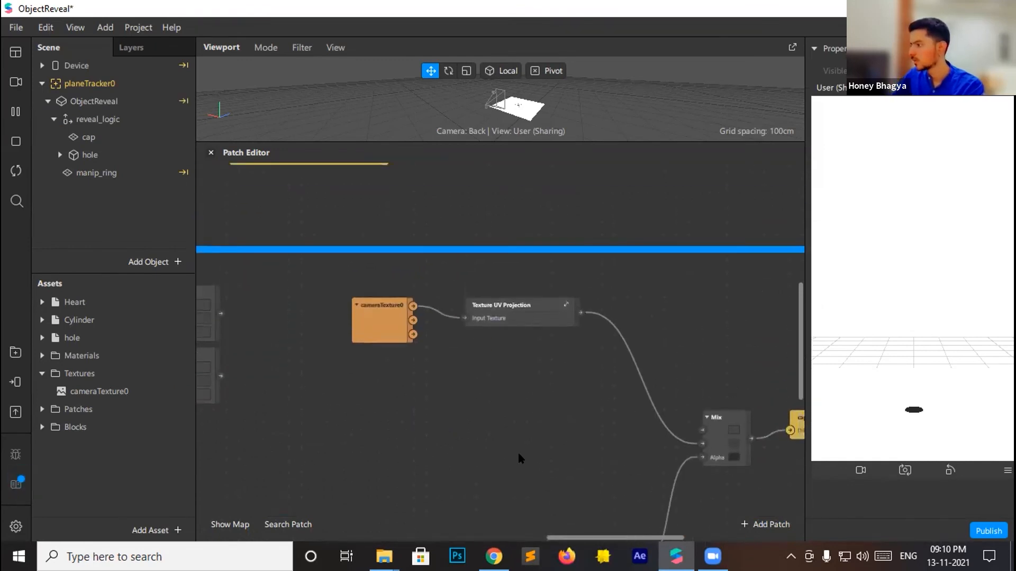
pyautogui.scroll(-5, 516, 456)
pyautogui.scroll(3, 492, 451)
pyautogui.click(483, 348)
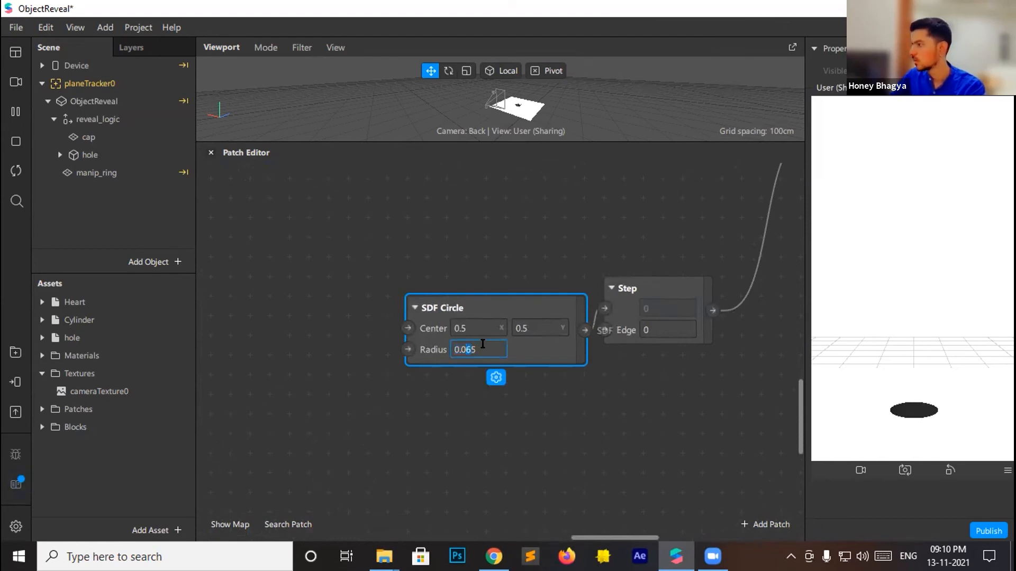
pyautogui.scroll(-5, 423, 323)
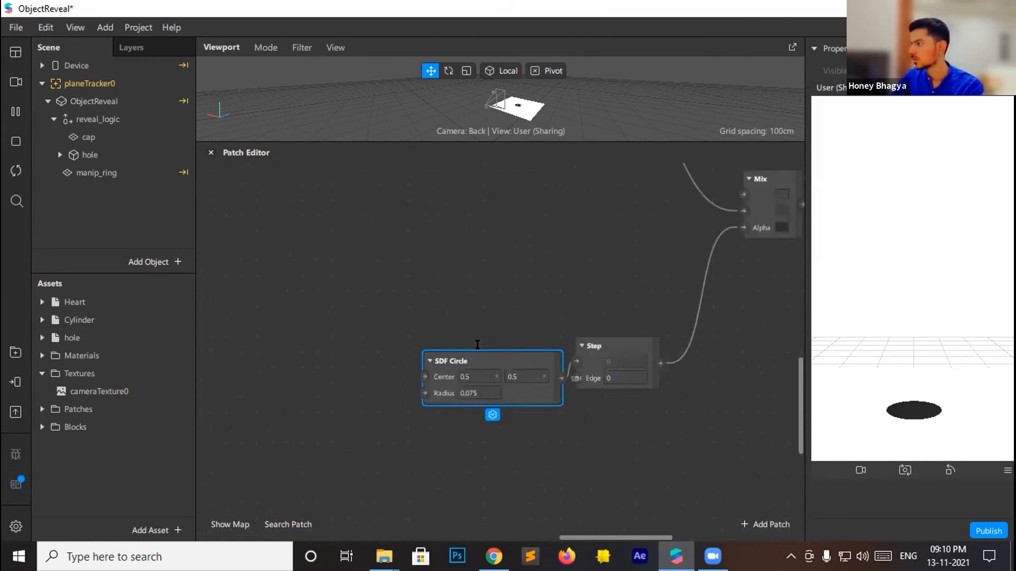
# Delete the disconnected Divide, Multiply and two Pack patches from the reveal logic group
pyautogui.scroll(2, 508, 452)
pyautogui.moveTo(556, 540); pyautogui.dragTo(505, 541)
pyautogui.moveTo(316, 265); pyautogui.dragTo(459, 331)
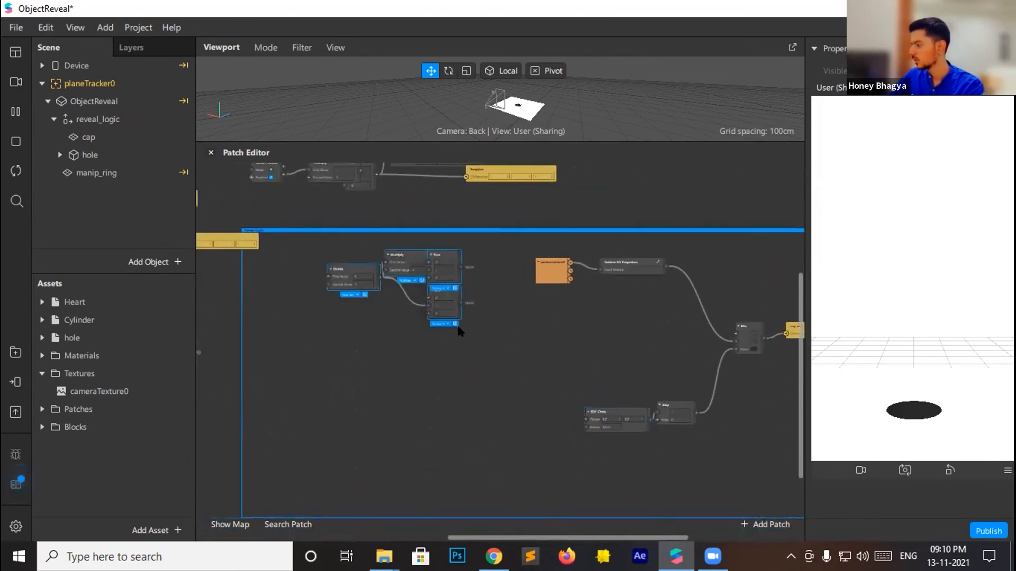
pyautogui.press('Delete')
# Delete the manip_ring object from the scene along with its texture, material, Add and Rotation patches
pyautogui.scroll(3, 456, 323)
pyautogui.click(110, 172)
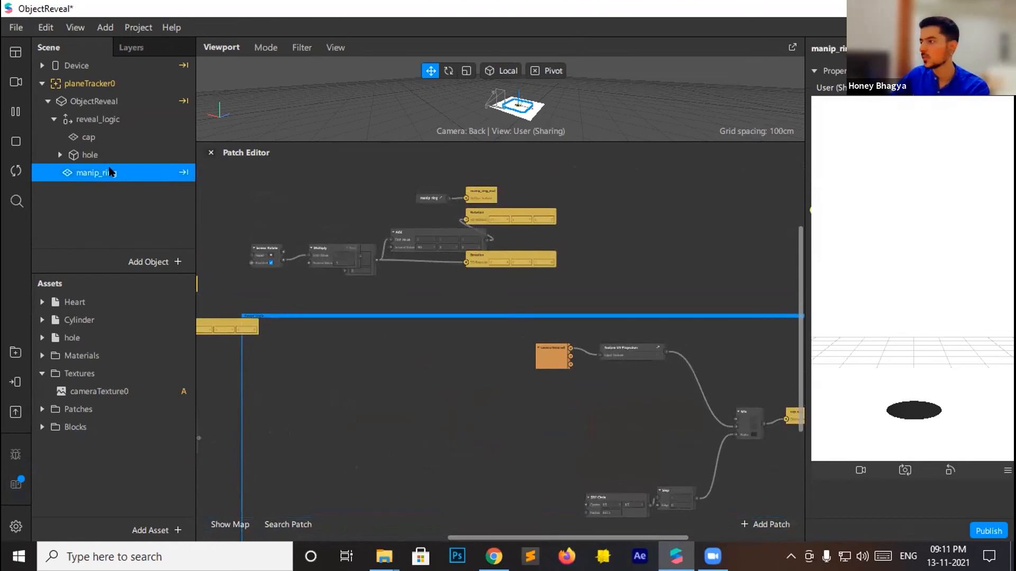
pyautogui.press('Delete')
pyautogui.scroll(5, 295, 234)
pyautogui.moveTo(444, 220); pyautogui.dragTo(626, 262)
pyautogui.press('Delete')
pyautogui.moveTo(341, 320); pyautogui.dragTo(400, 285)
pyautogui.click(468, 221)
pyautogui.press('Delete')
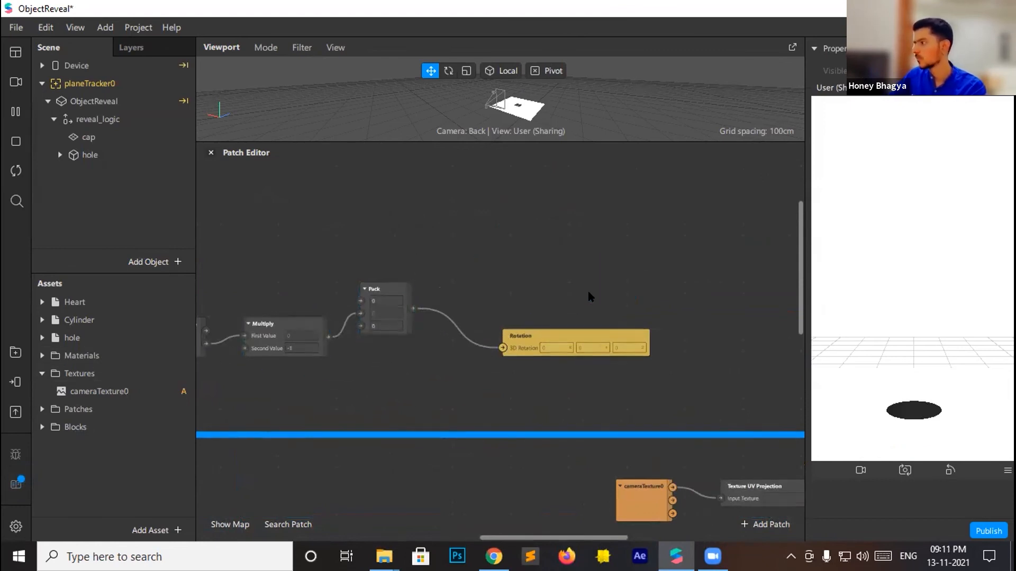
# Examine the remaining Screen Rotate, Screen Pinch, Screen Pan and Plane Select patch chains
pyautogui.moveTo(540, 539); pyautogui.dragTo(442, 538)
pyautogui.scroll(-3, 397, 364)
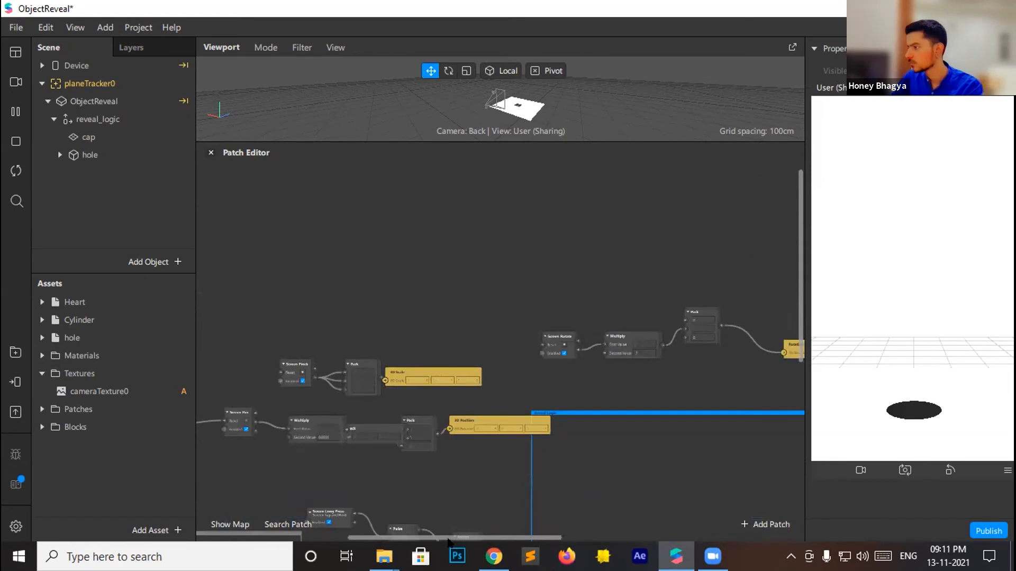
pyautogui.hscroll(-5, 420, 454)
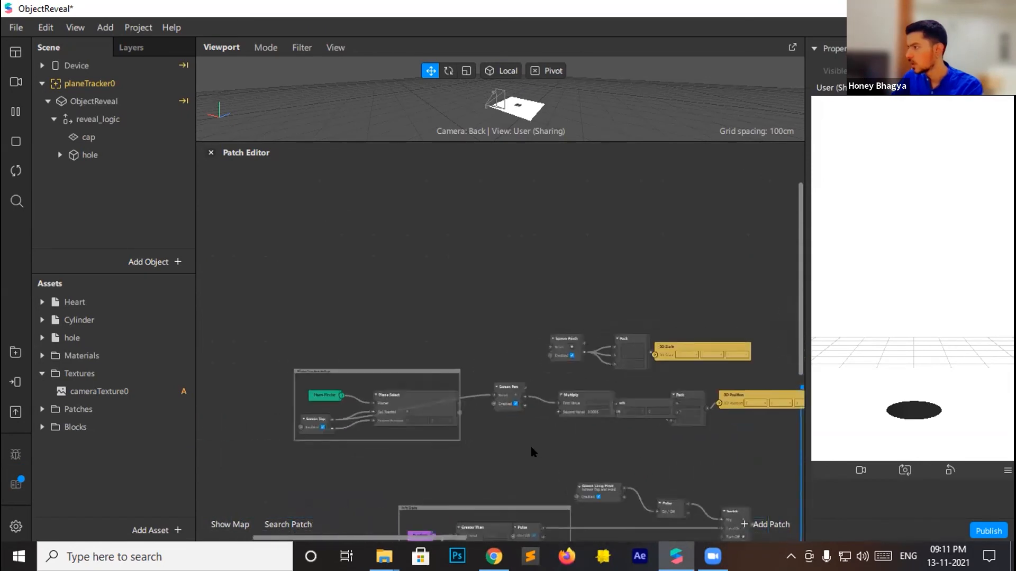
pyautogui.scroll(2, 532, 451)
pyautogui.moveTo(426, 538); pyautogui.dragTo(473, 537)
pyautogui.moveTo(297, 420); pyautogui.dragTo(585, 406)
pyautogui.click(436, 396)
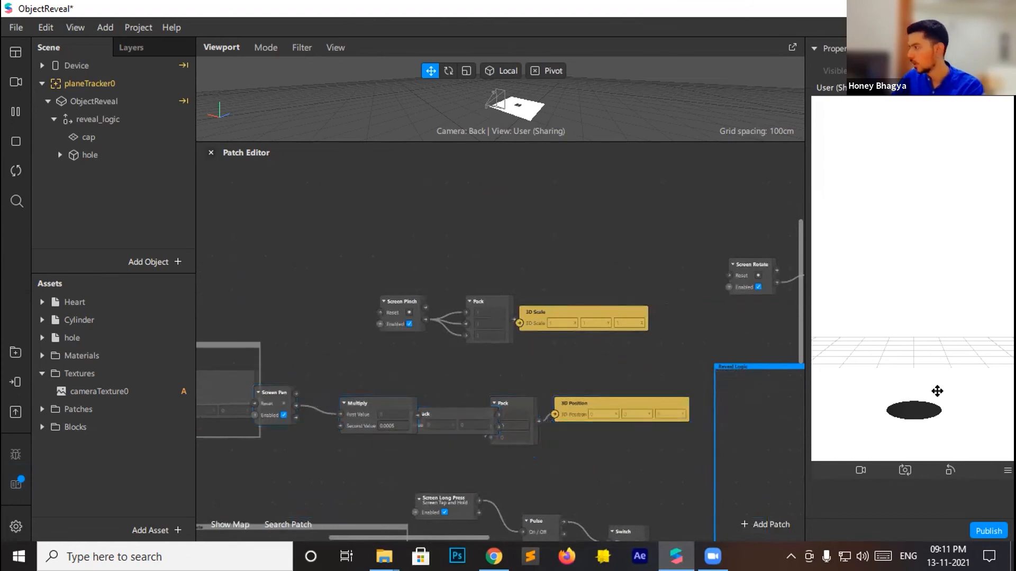
# Switch the simulator to Simulate Touch and test moving the hole with a touch gesture
pyautogui.click(1007, 470)
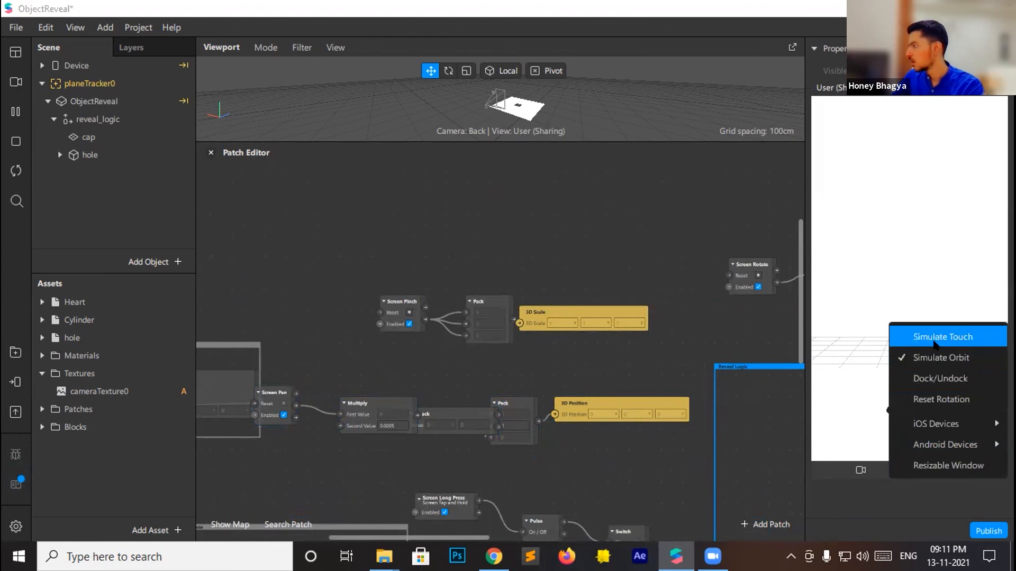
pyautogui.click(940, 337)
pyautogui.moveTo(893, 381); pyautogui.dragTo(956, 378)
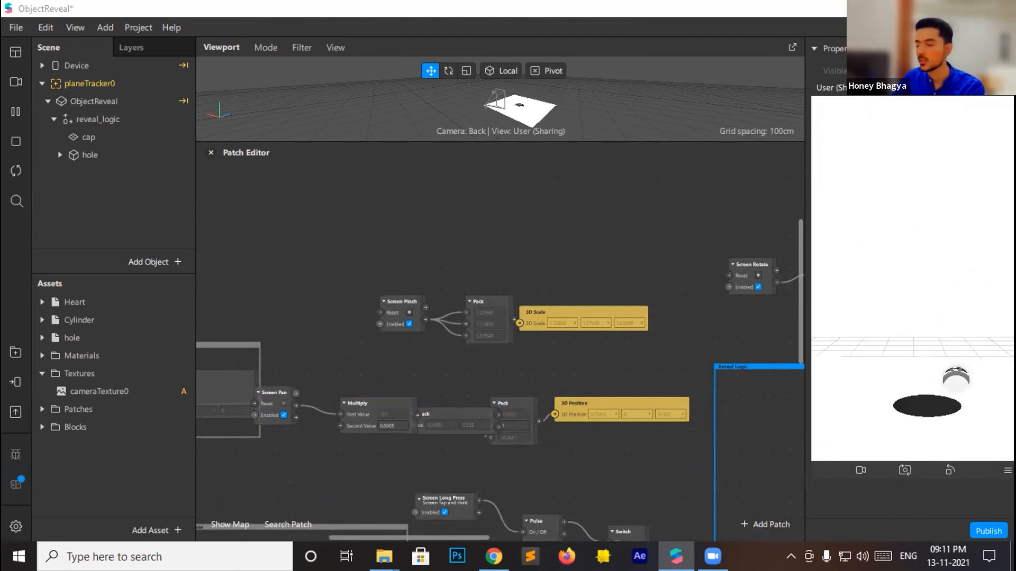
# Move the Plane Select patch group nearer the Multiply patch, and delete the Screen Long Press, its Pulse and the Switch patch
pyautogui.moveTo(418, 538); pyautogui.dragTo(372, 414)
pyautogui.moveTo(387, 339); pyautogui.dragTo(435, 362)
pyautogui.scroll(-5, 596, 465)
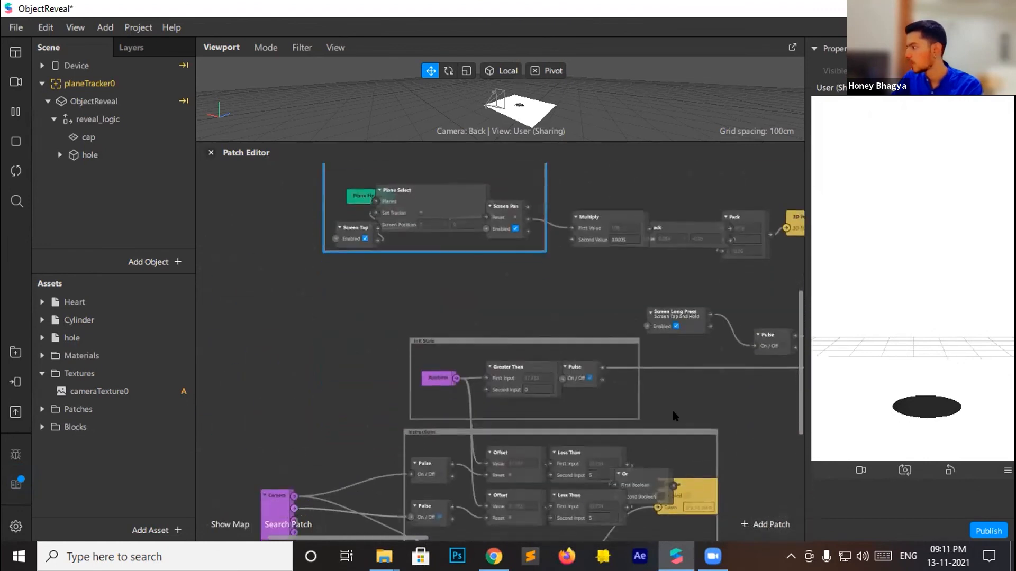
pyautogui.moveTo(352, 538); pyautogui.dragTo(439, 538)
pyautogui.moveTo(336, 255); pyautogui.dragTo(539, 354)
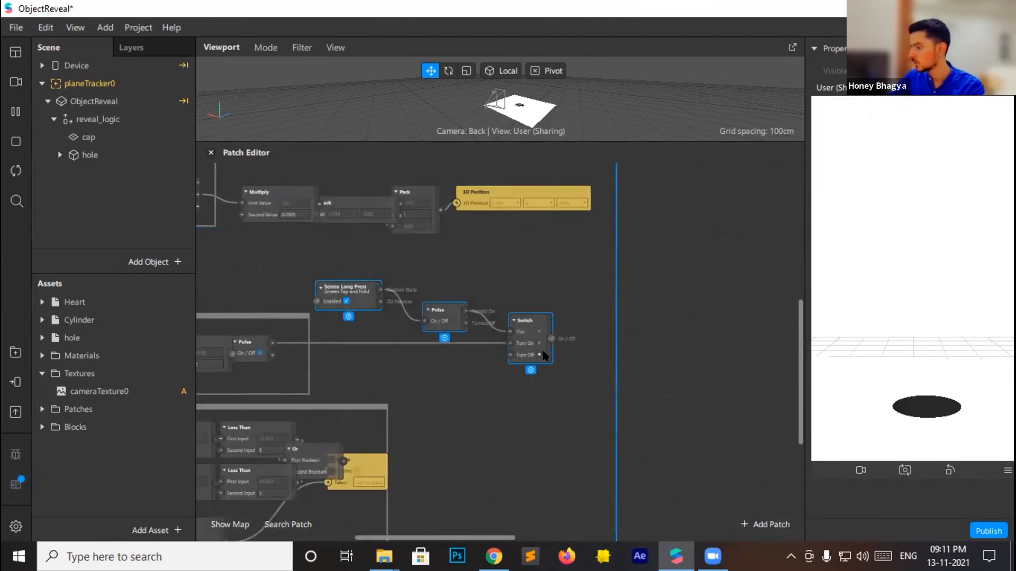
pyautogui.press('Delete')
pyautogui.moveTo(424, 539); pyautogui.dragTo(359, 365)
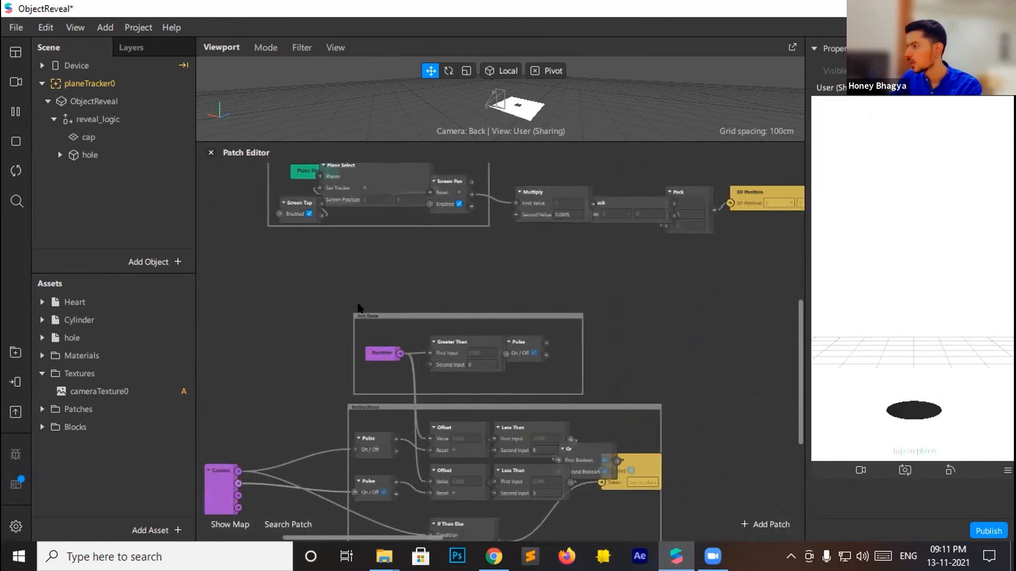
# Delete the Greater Than and Pulse patches fed by Runtime, move Runtime into the Instructions group, and delete the emptied group frame
pyautogui.moveTo(447, 319); pyautogui.dragTo(527, 349)
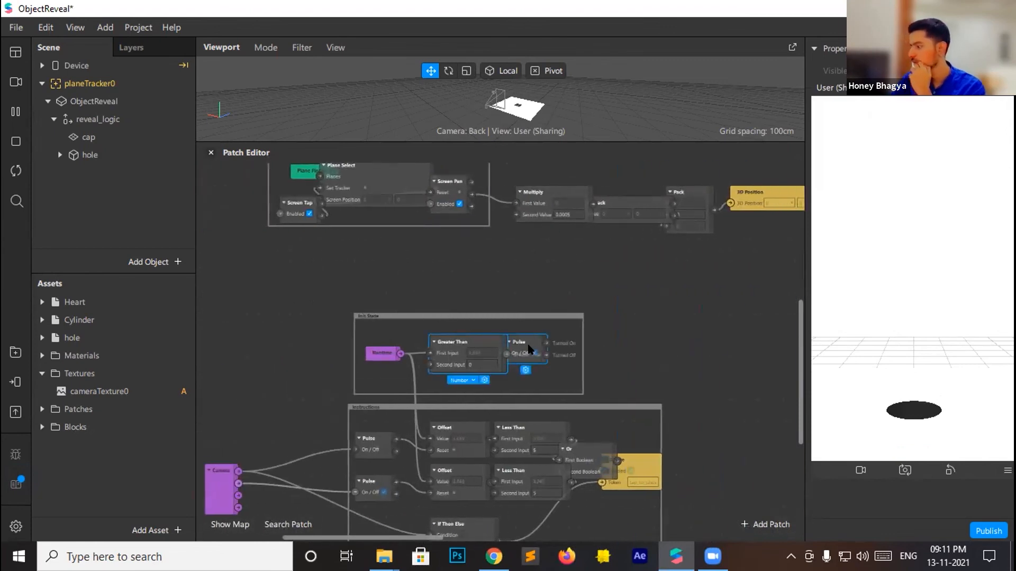
pyautogui.press('Delete')
pyautogui.moveTo(375, 356); pyautogui.dragTo(371, 417)
pyautogui.click(446, 320)
pyautogui.press('Delete')
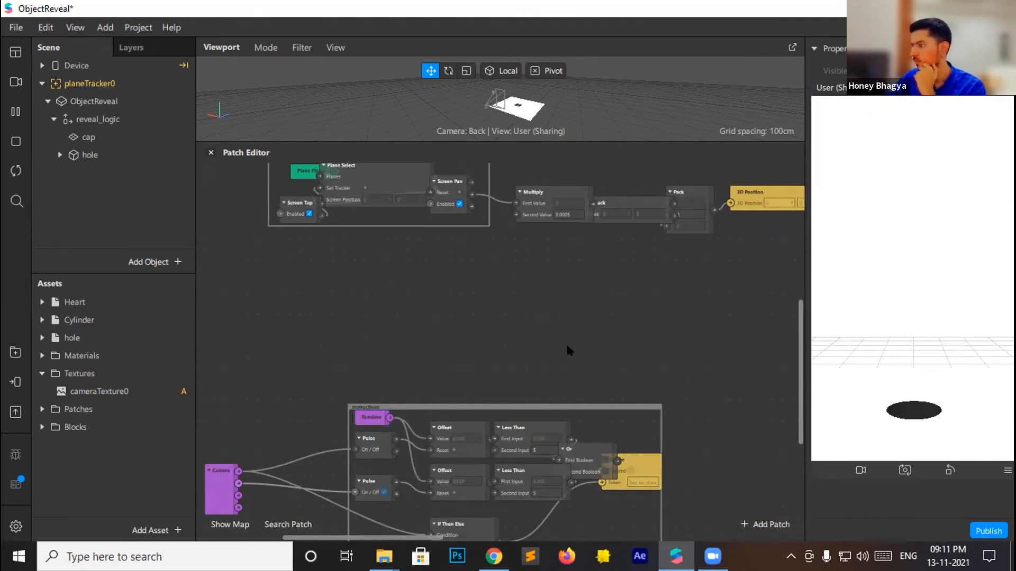
# Check the remaining patch chains across the graph, and enlarge the viewport above the Patch Editor
pyautogui.scroll(-5, 653, 399)
pyautogui.scroll(8, 605, 403)
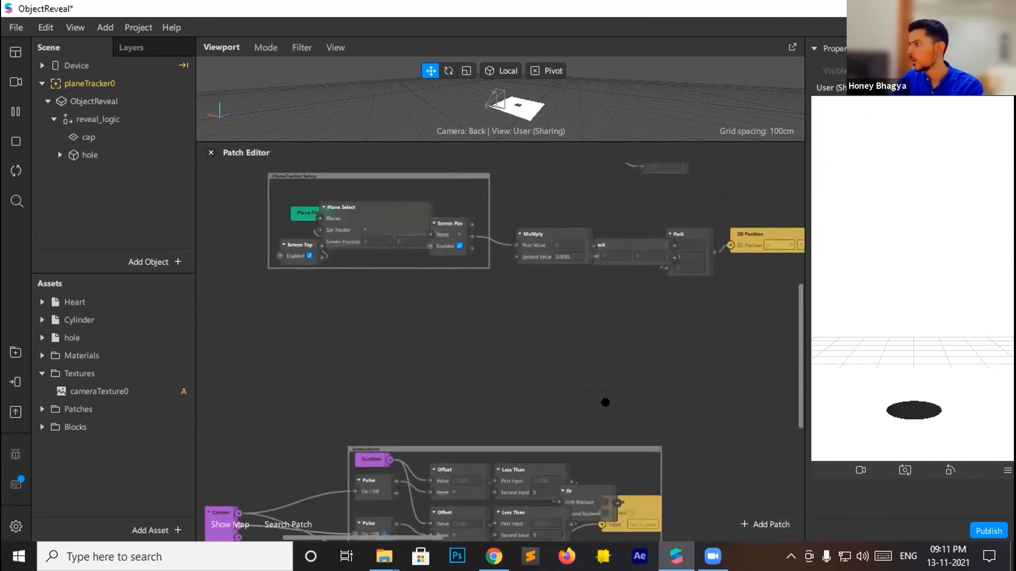
pyautogui.hscroll(3, 608, 406)
pyautogui.hscroll(8, 606, 402)
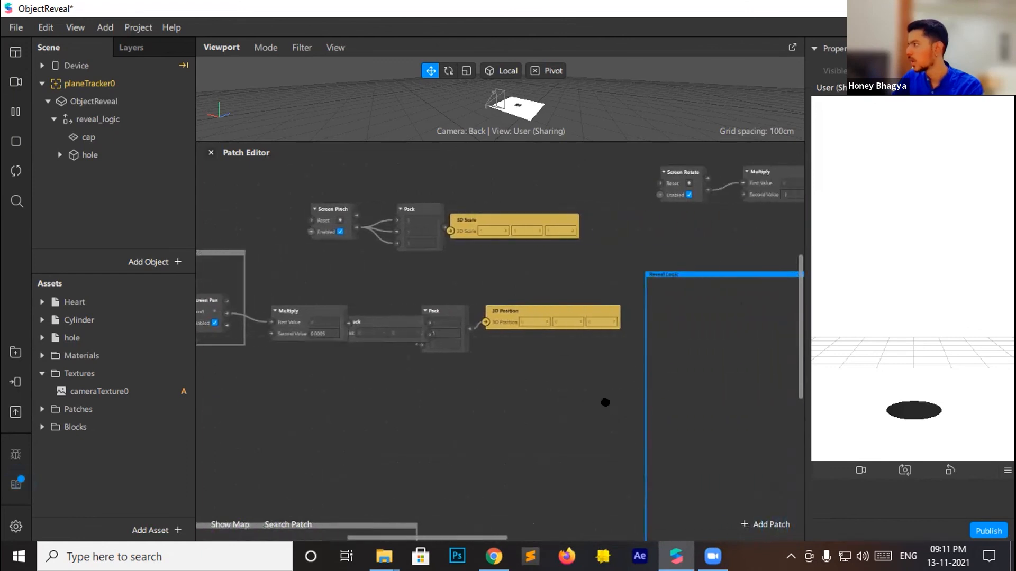
pyautogui.hscroll(8, 605, 403)
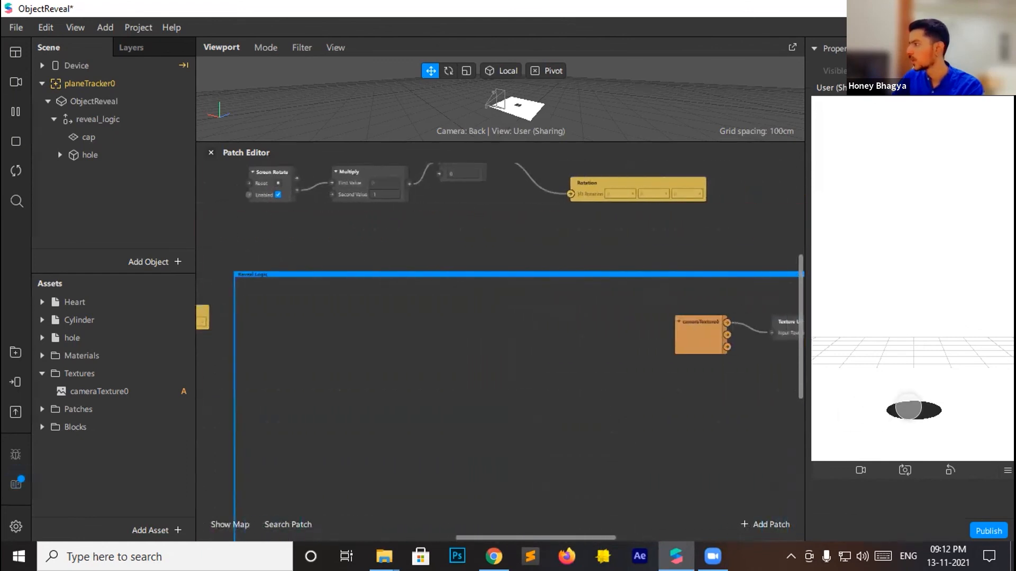
pyautogui.moveTo(508, 142); pyautogui.dragTo(516, 390)
# Scale the parent hole object to about 11.58 by 7.24 by 13.23 so it becomes wider and deeper
pyautogui.press('r')
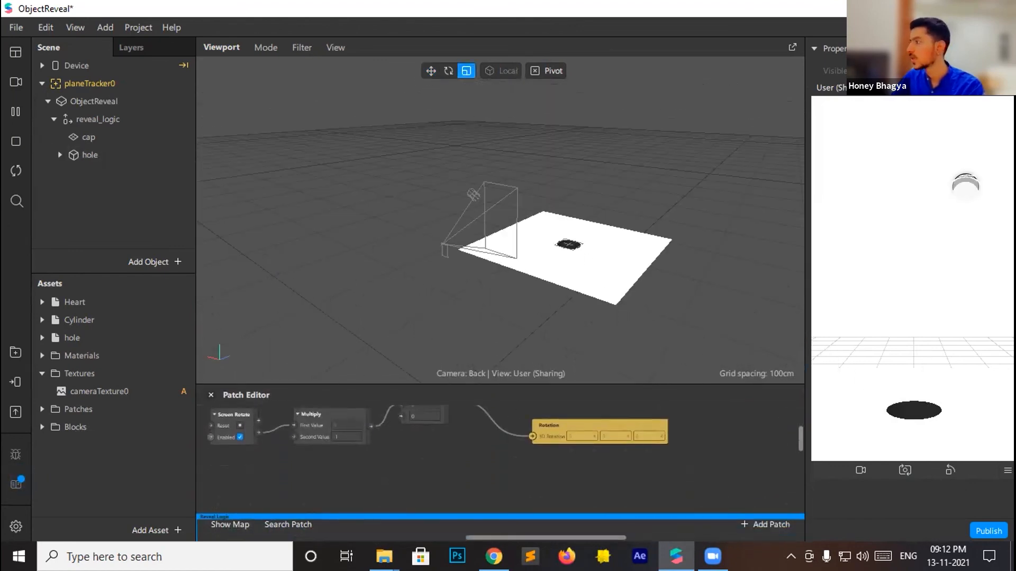
pyautogui.moveTo(688, 127); pyautogui.dragTo(532, 280, button='right')
pyautogui.click(90, 155)
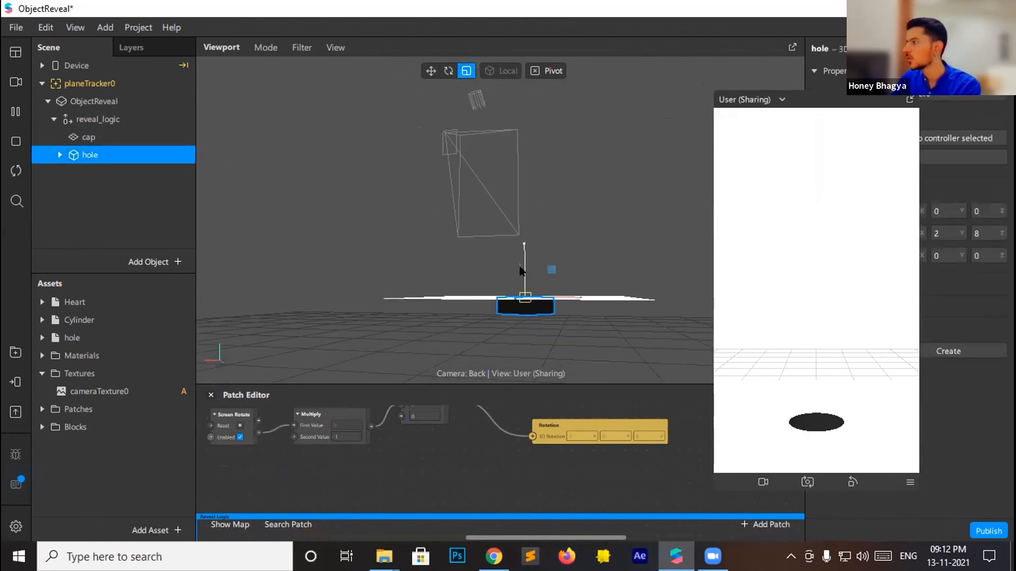
pyautogui.moveTo(525, 266); pyautogui.dragTo(528, 190)
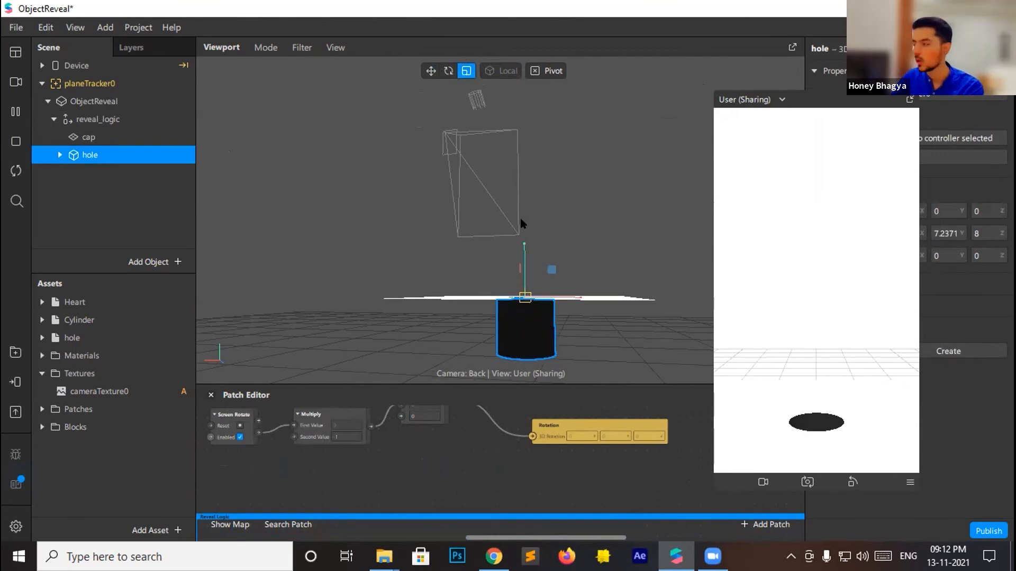
pyautogui.moveTo(602, 352); pyautogui.dragTo(526, 264)
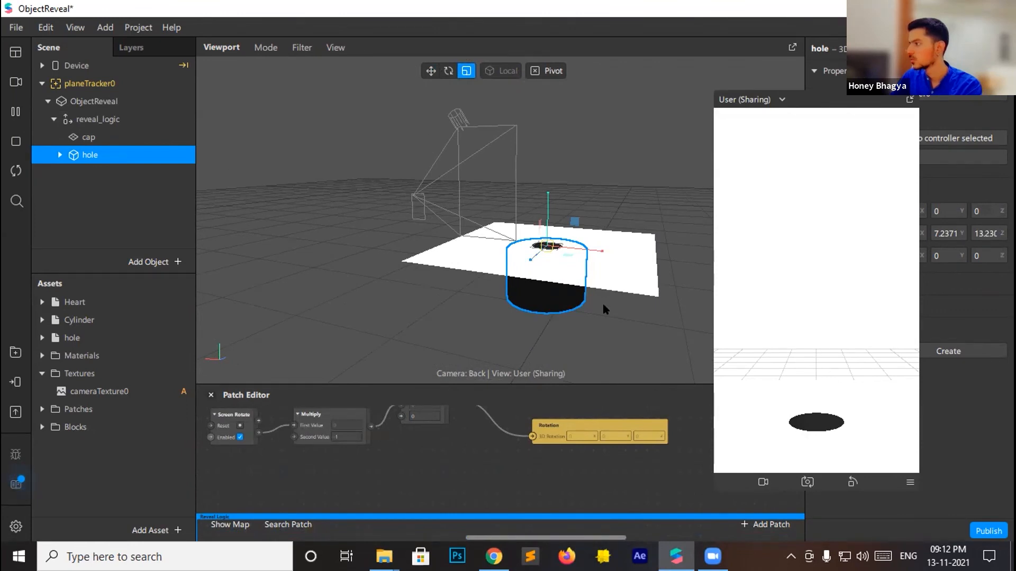
pyautogui.click(603, 329)
pyautogui.moveTo(603, 331); pyautogui.dragTo(538, 221)
# Search the AR Library for "forest", import the free Forest House model, and close the library
pyautogui.click(60, 154)
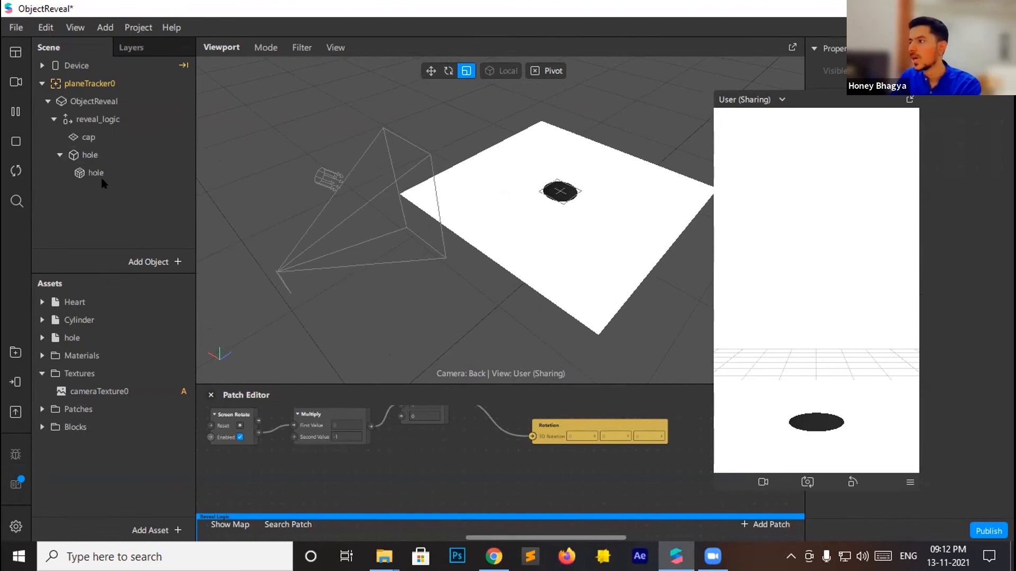
pyautogui.click(11, 353)
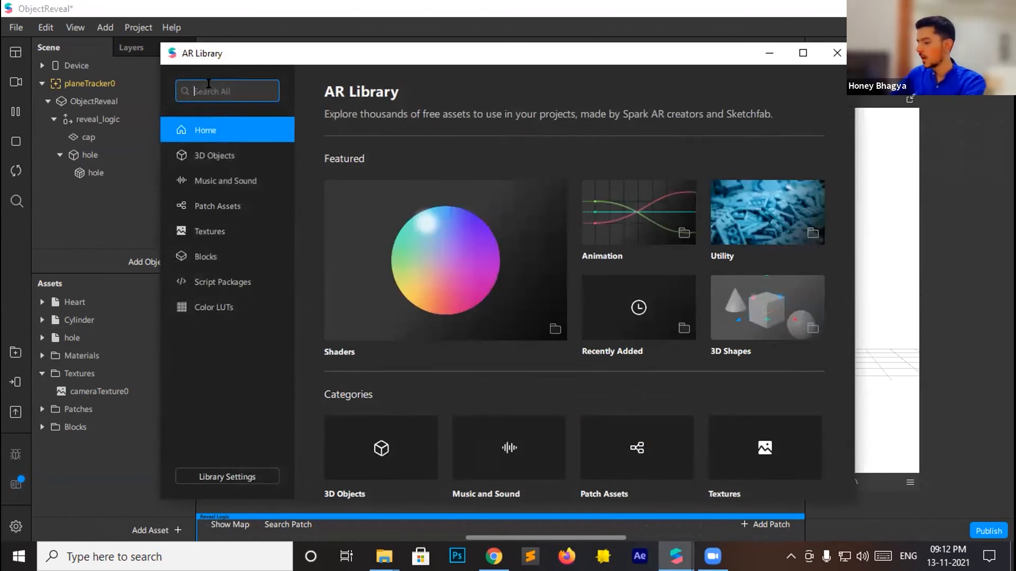
pyautogui.press('Return')
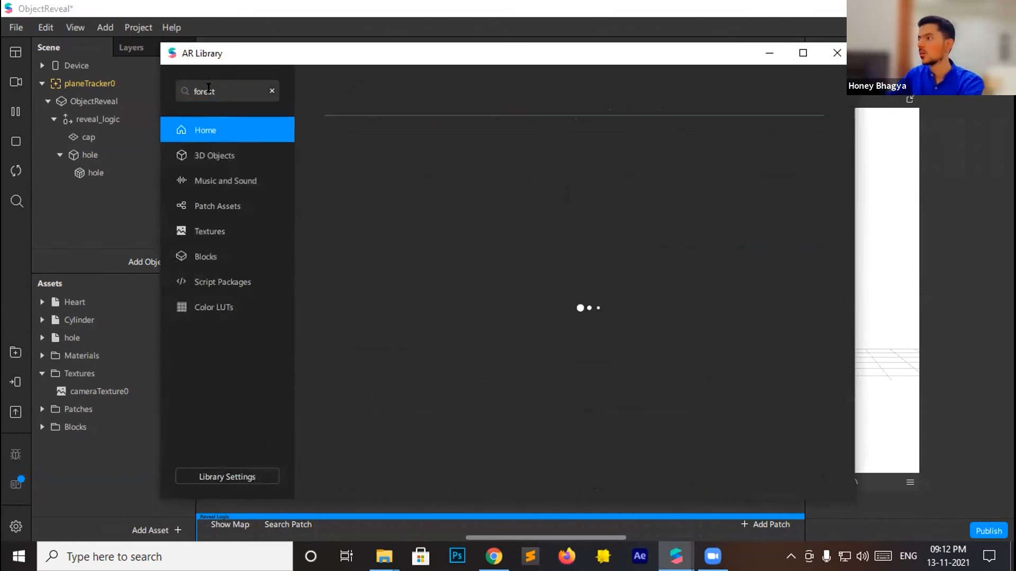
pyautogui.click(477, 202)
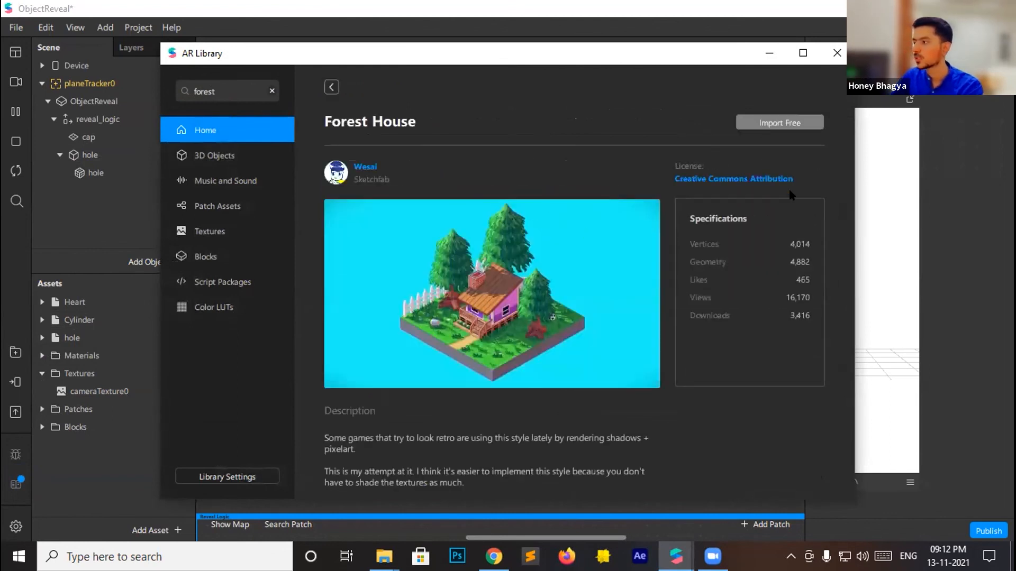
pyautogui.click(769, 119)
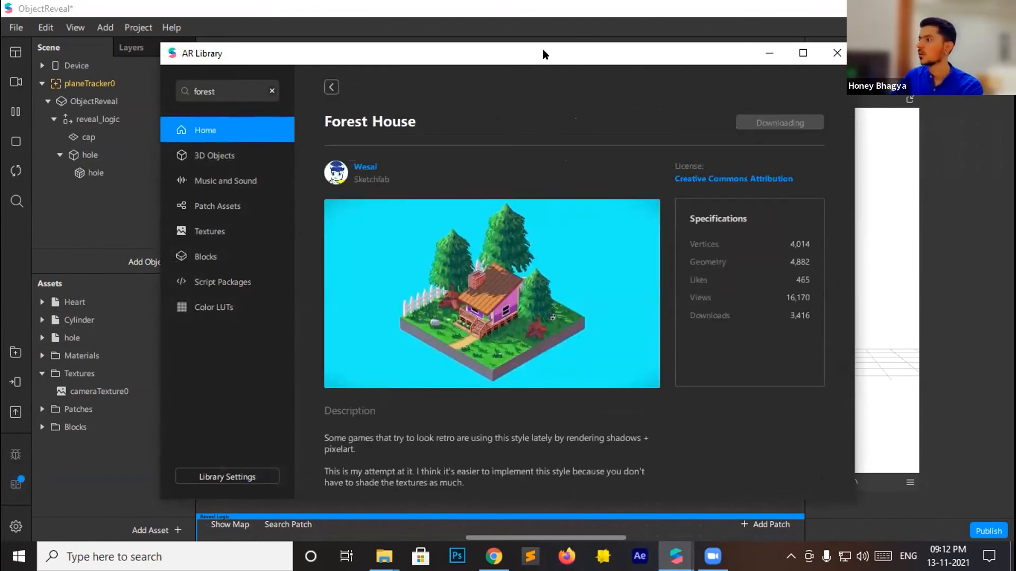
pyautogui.moveTo(541, 51); pyautogui.dragTo(485, 60)
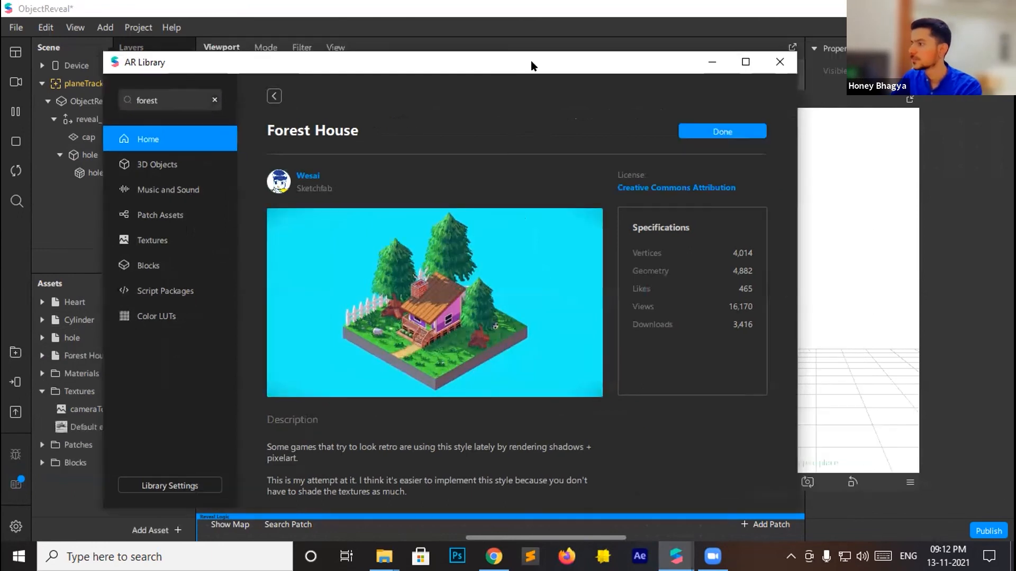
pyautogui.click(779, 60)
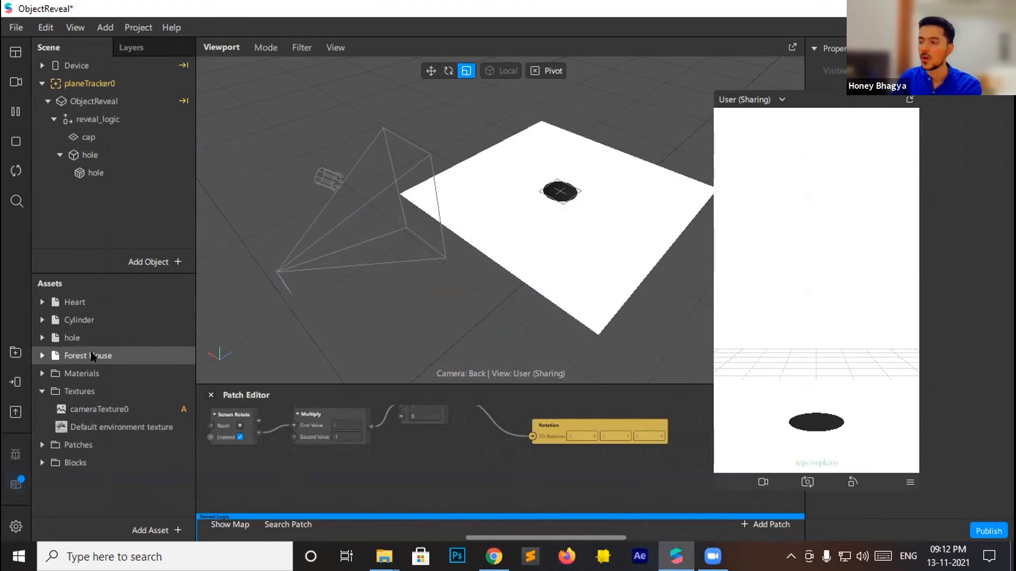
# Place Forest House under the parent hole object and shrink it to a scale of about 0.0156, 0.0253, 0.0107
pyautogui.moveTo(91, 357); pyautogui.dragTo(112, 154)
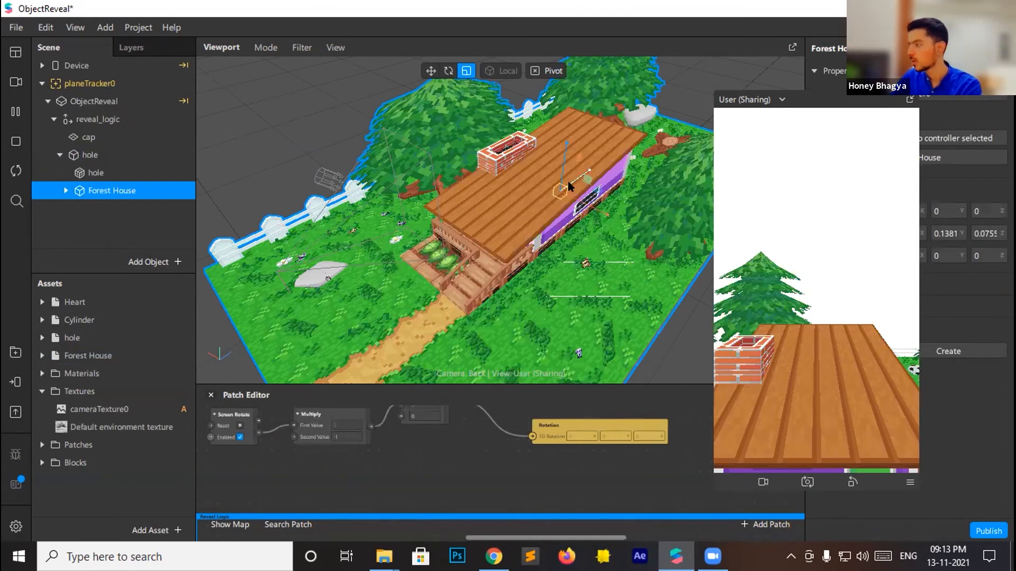
pyautogui.scroll(-10, 639, 171)
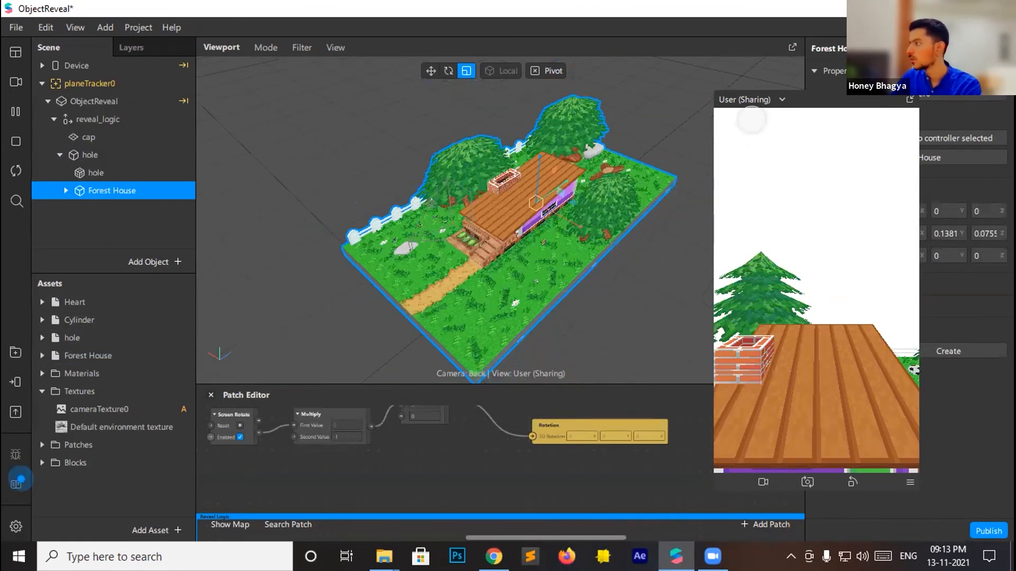
pyautogui.scroll(5, 602, 217)
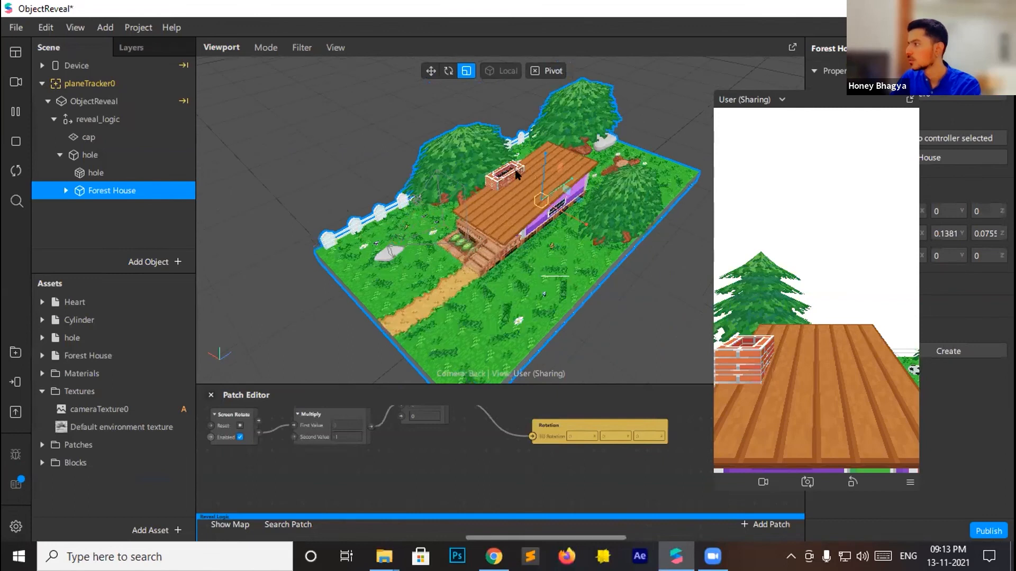
pyautogui.moveTo(515, 175); pyautogui.dragTo(473, 197)
pyautogui.moveTo(562, 154); pyautogui.dragTo(455, 236)
pyautogui.moveTo(803, 102); pyautogui.dragTo(770, 74)
pyautogui.moveTo(676, 457); pyautogui.dragTo(662, 492)
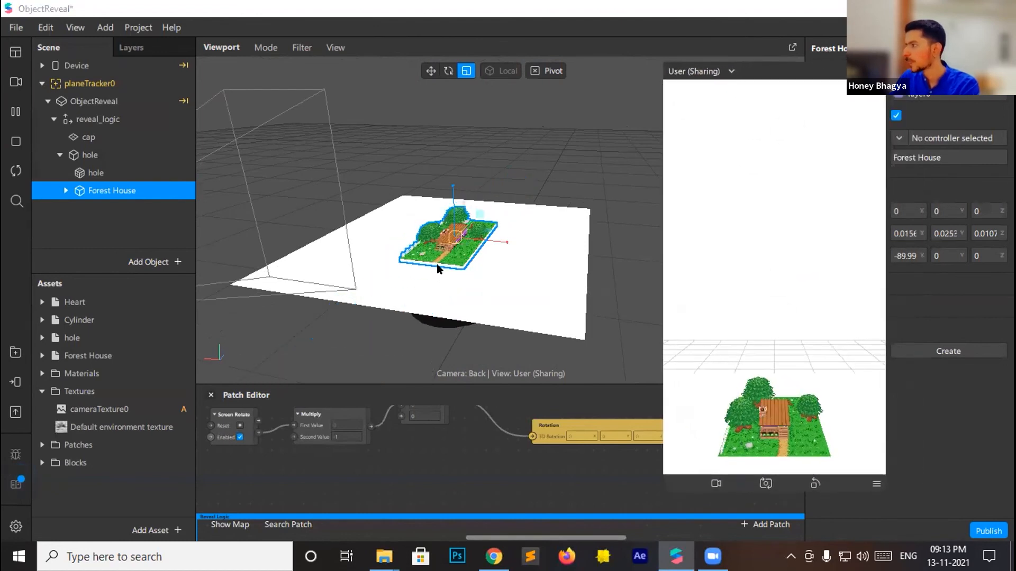
# Move Forest House down inside the hole to a Y position of about -0.044
pyautogui.click(431, 72)
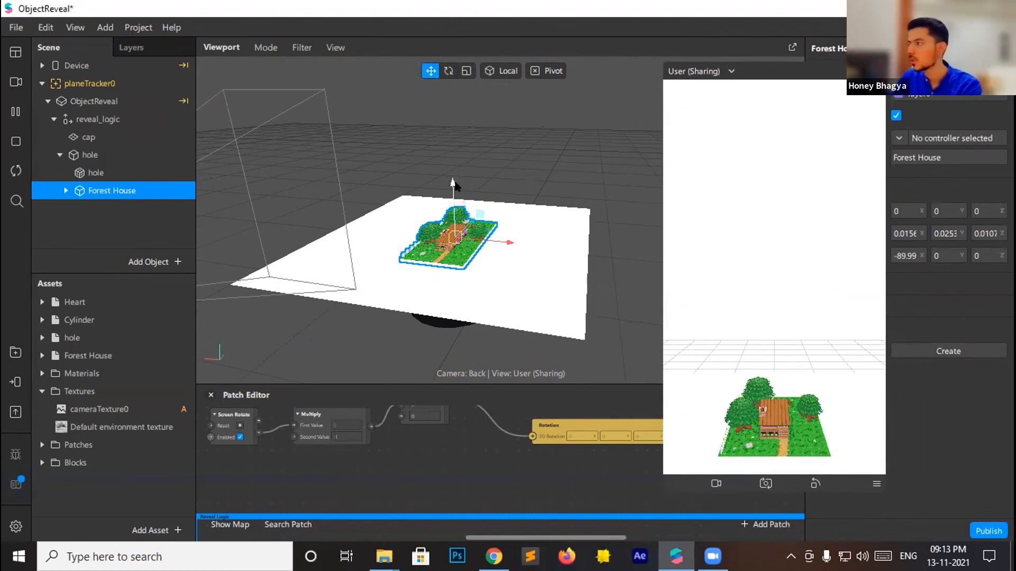
pyautogui.moveTo(448, 186); pyautogui.dragTo(449, 242)
pyautogui.moveTo(491, 226); pyautogui.dragTo(435, 159, button='right')
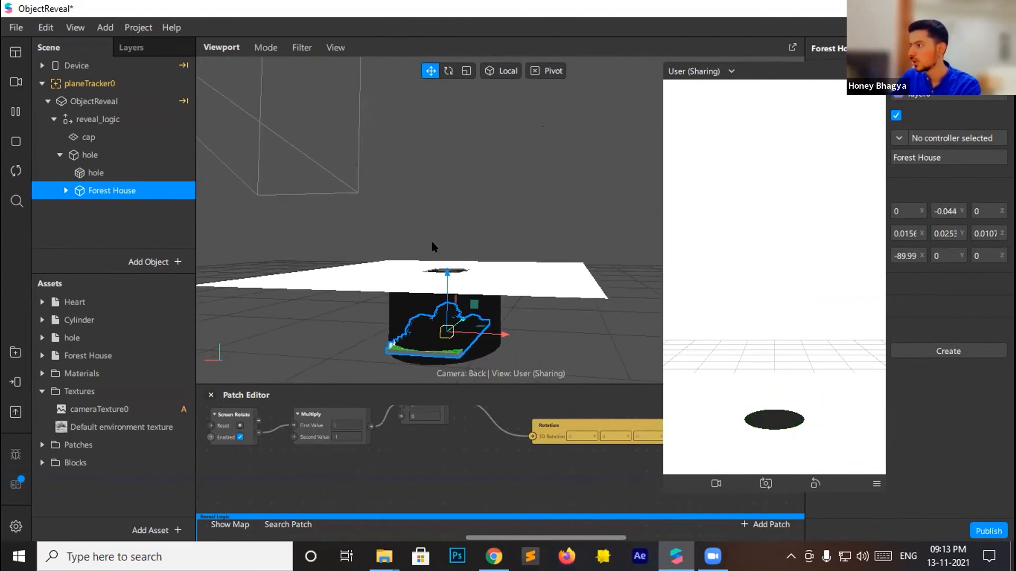
pyautogui.moveTo(517, 332); pyautogui.dragTo(455, 317, button='right')
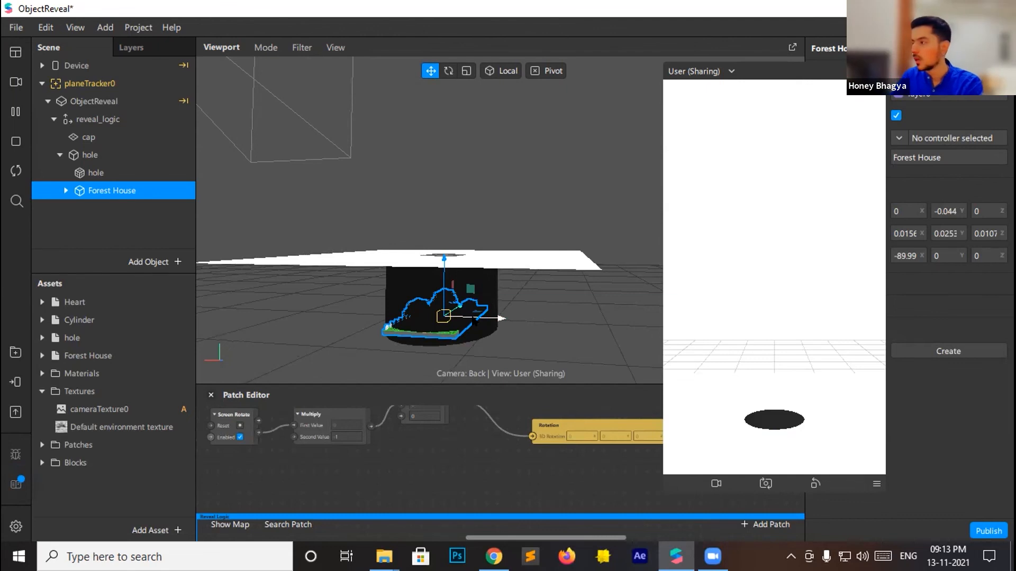
pyautogui.moveTo(532, 210); pyautogui.dragTo(681, 265, button='right')
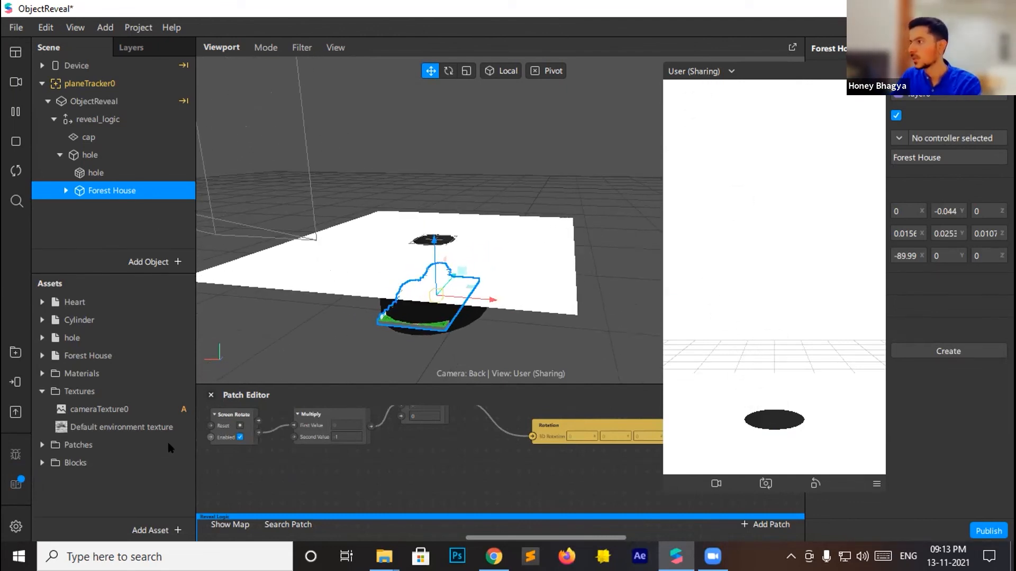
# Move the simulator clear of the properties and examine the inner hole mesh's settings and the patch graph
pyautogui.scroll(-2, 431, 459)
pyautogui.click(87, 154)
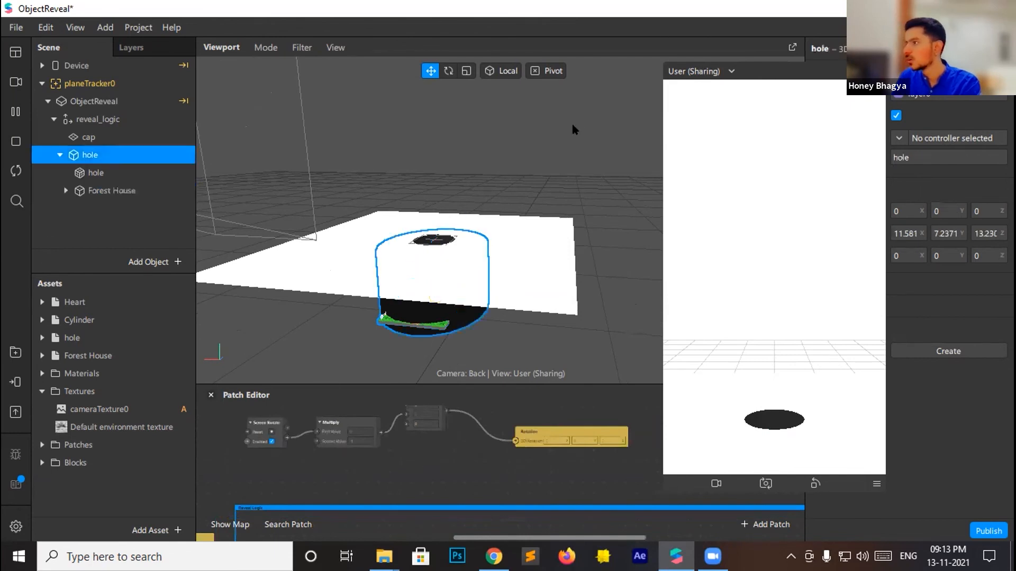
pyautogui.moveTo(776, 77); pyautogui.dragTo(675, 74)
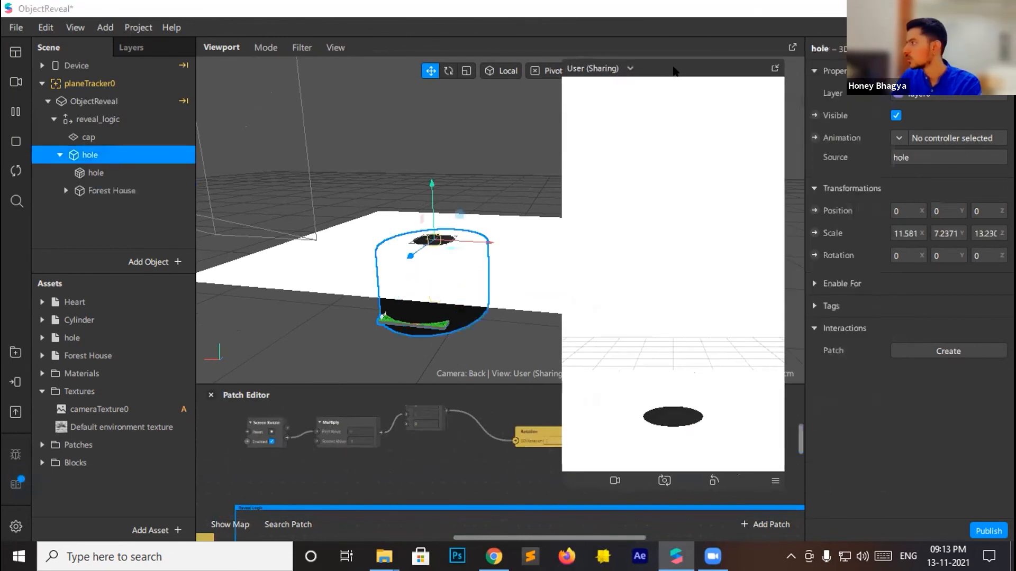
pyautogui.click(107, 174)
pyautogui.scroll(-3, 481, 460)
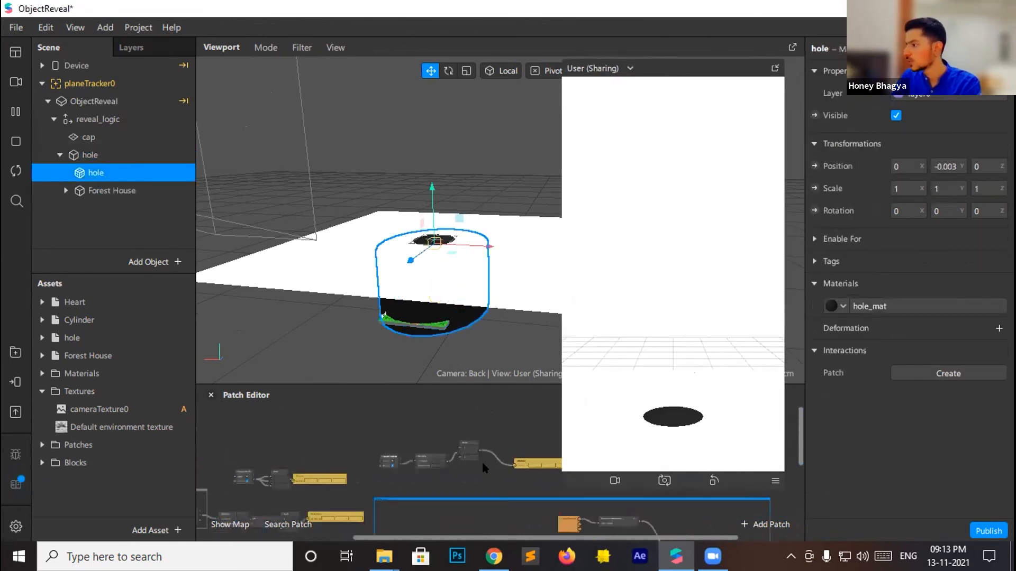
pyautogui.scroll(5, 411, 479)
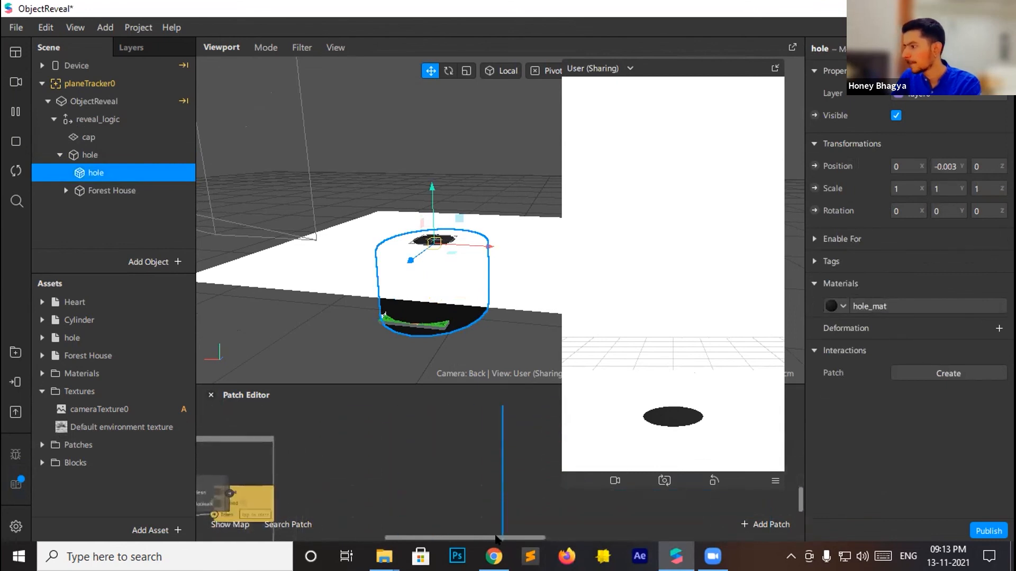
pyautogui.scroll(-3, 433, 530)
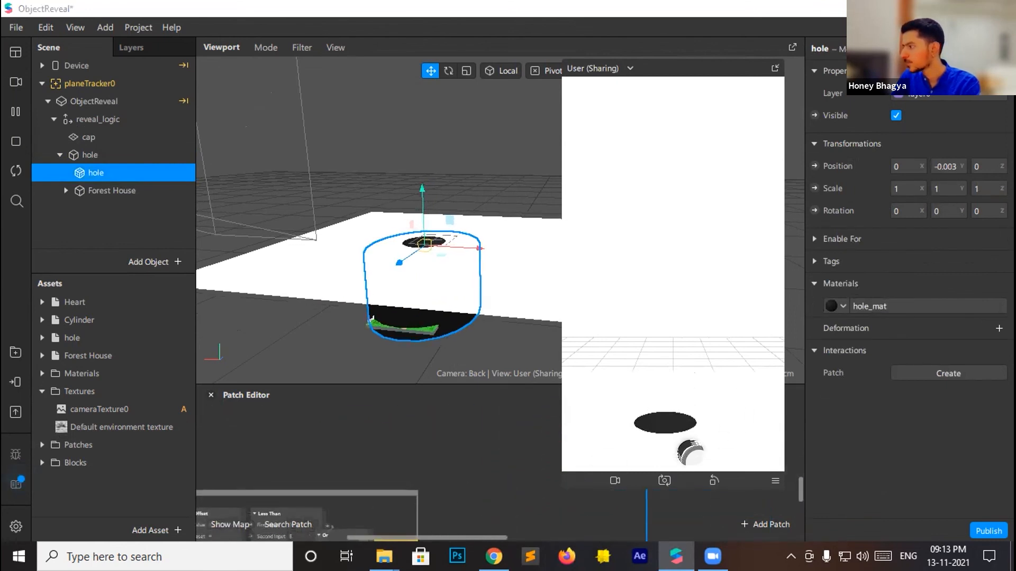
# Switch the simulator to Simulate Orbit and look at the hole and the house from another angle
pyautogui.click(775, 481)
pyautogui.click(793, 408)
pyautogui.moveTo(696, 408); pyautogui.dragTo(770, 457)
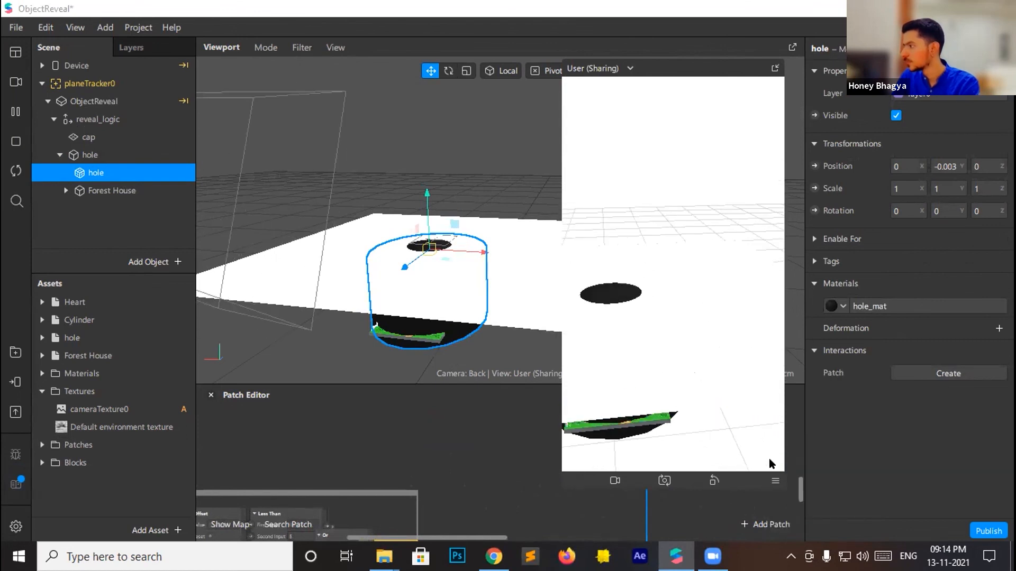
# Shrink Forest House further to a scale of about 0.0141, 0.0171, 0.0107, and select the parent hole object
pyautogui.click(111, 191)
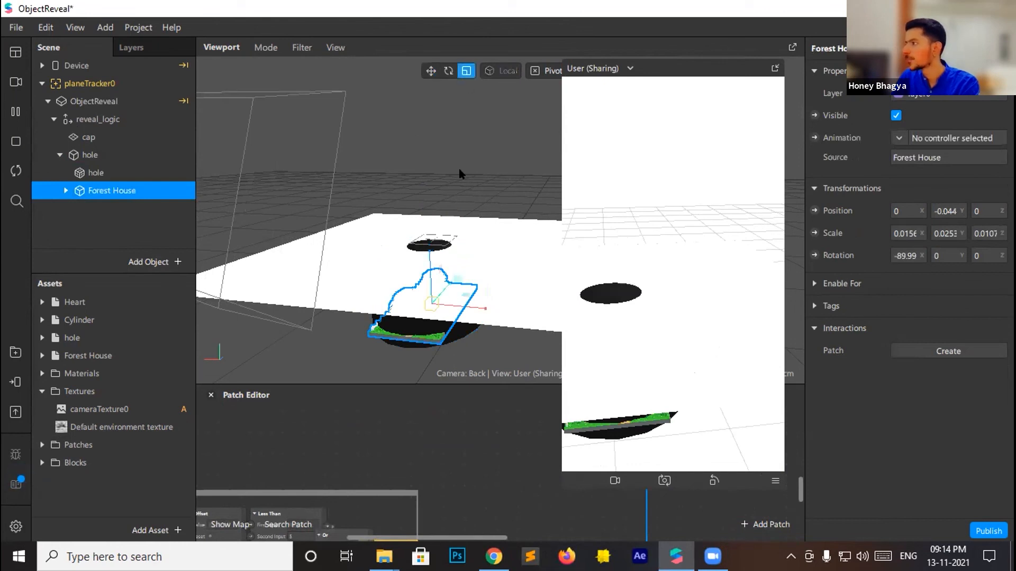
pyautogui.moveTo(466, 309); pyautogui.dragTo(449, 290)
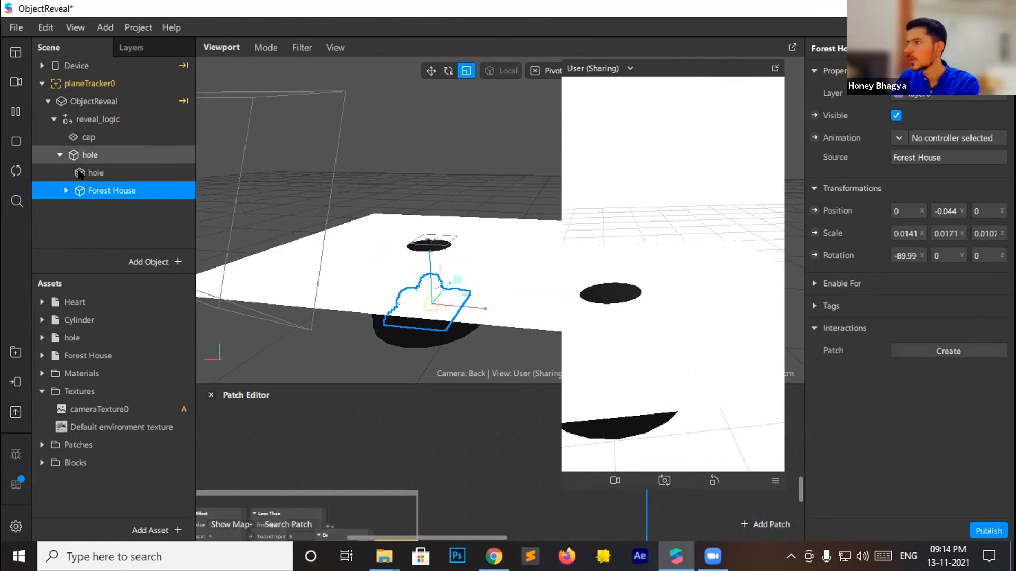
pyautogui.click(90, 154)
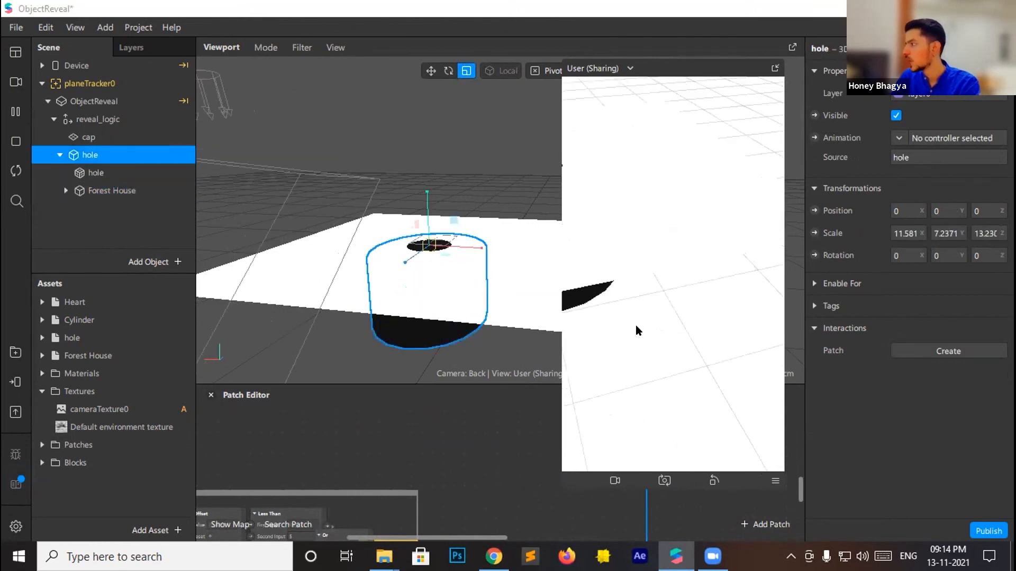
# Alternate the simulator between Simulate Orbit and Simulate Touch and examine the hole from the front and from closer up
pyautogui.click(775, 480)
pyautogui.click(815, 533)
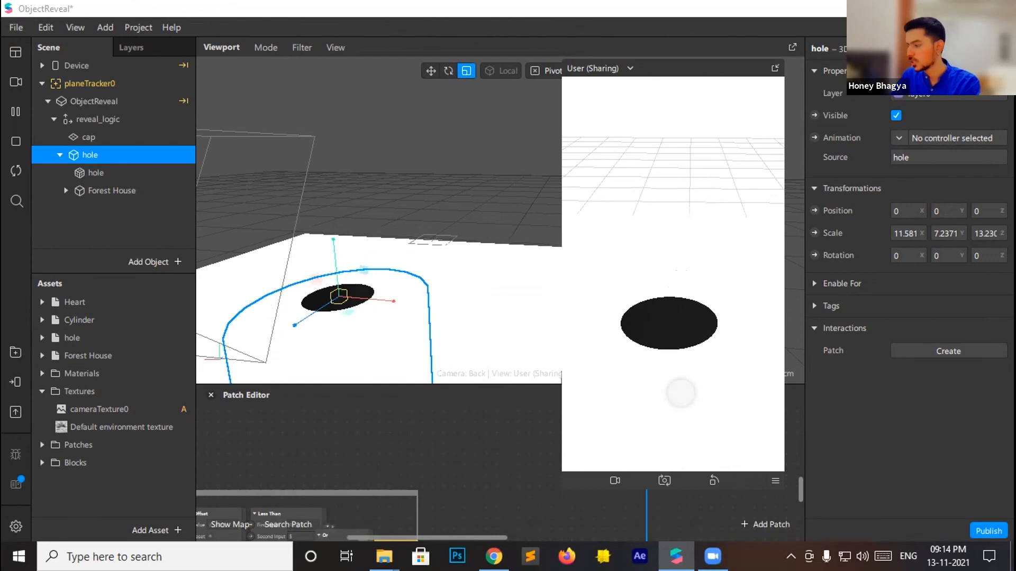
pyautogui.click(776, 479)
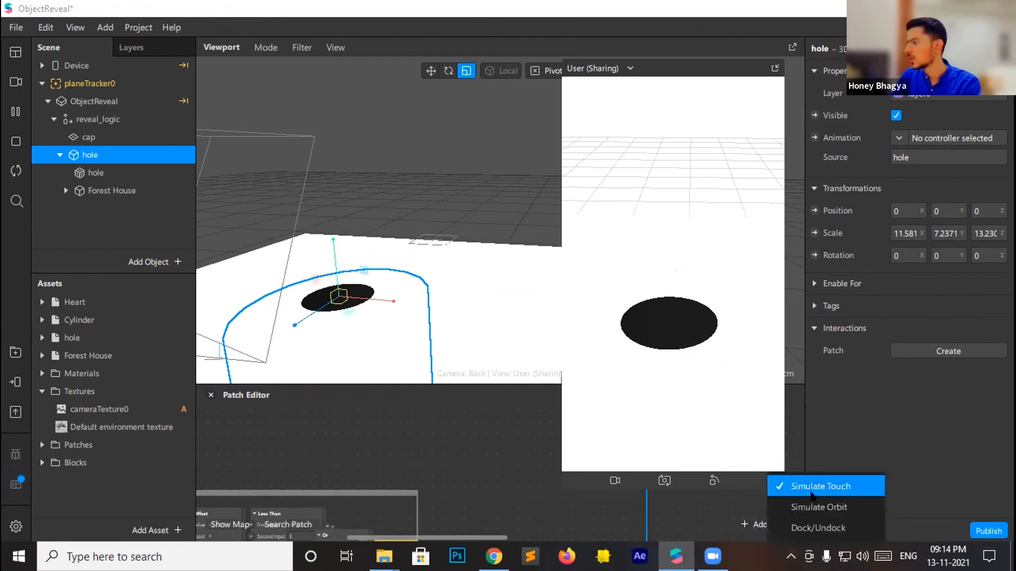
pyautogui.click(809, 507)
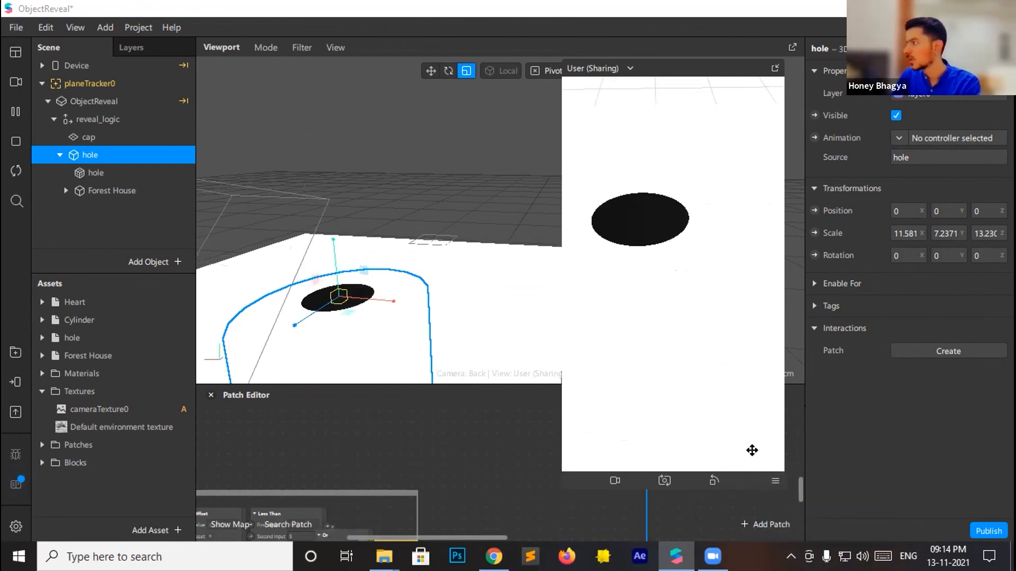
pyautogui.click(775, 480)
pyautogui.click(816, 488)
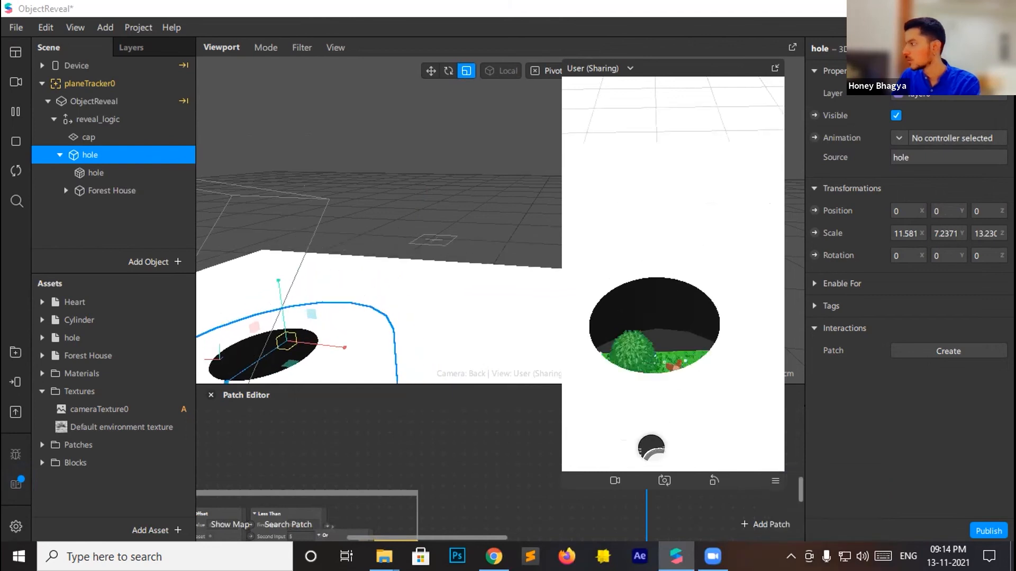
# Return the simulator to Simulate Orbit and rotate the preview to inspect Forest House inside the hole
pyautogui.click(773, 480)
pyautogui.click(809, 505)
pyautogui.moveTo(710, 363); pyautogui.dragTo(737, 413)
pyautogui.click(775, 481)
pyautogui.click(809, 505)
pyautogui.moveTo(702, 295); pyautogui.dragTo(629, 342)
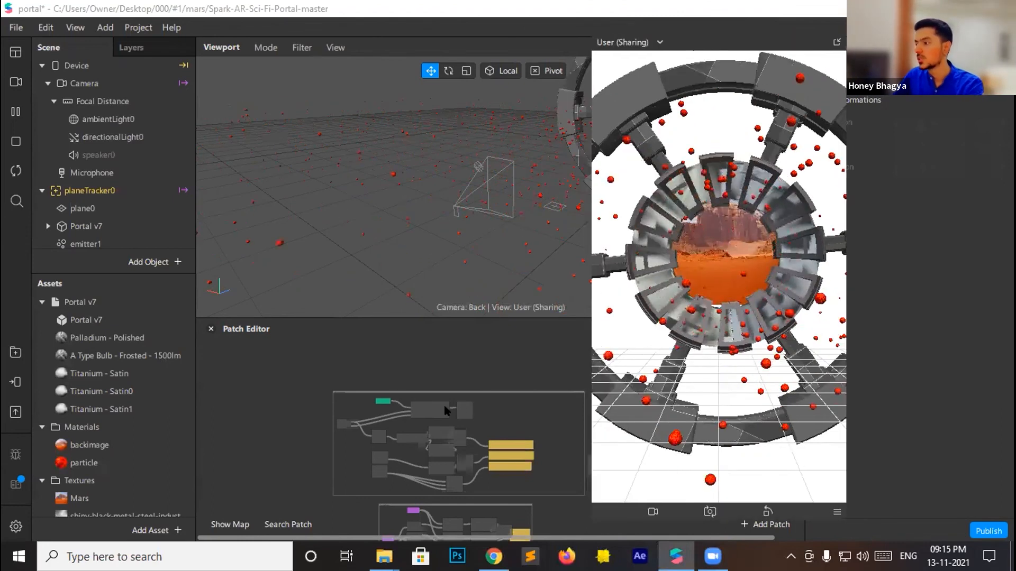
# Examine the Sci-Fi portal project's patch graph, including its placer, plane and loop animation patches
pyautogui.scroll(2, 378, 462)
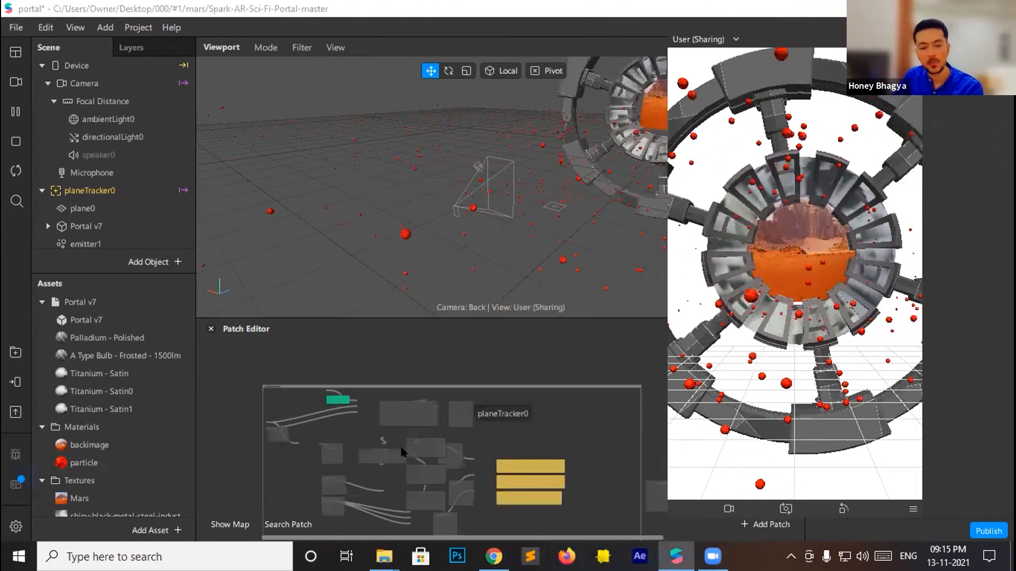
pyautogui.scroll(5, 377, 462)
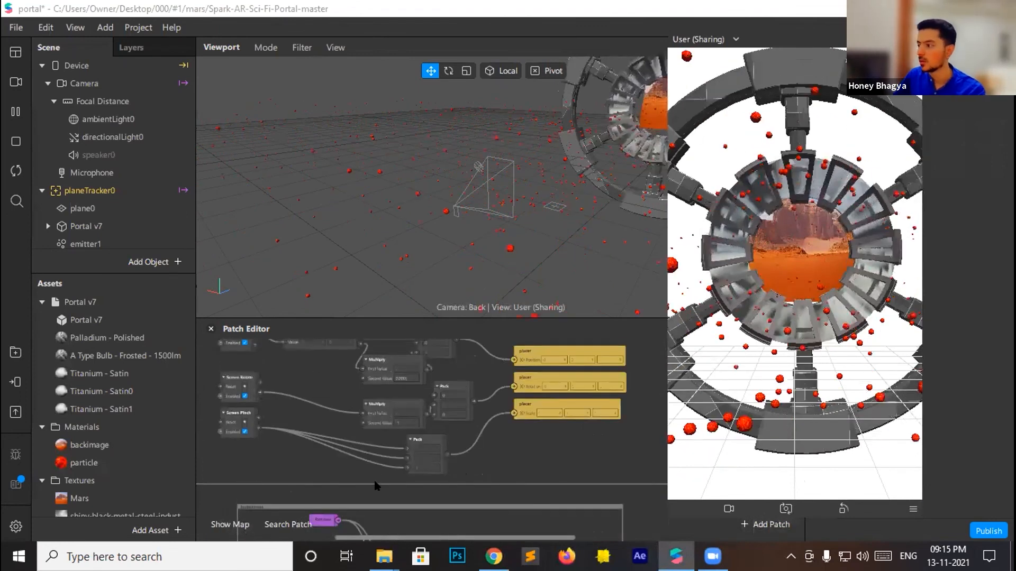
pyautogui.scroll(2, 377, 471)
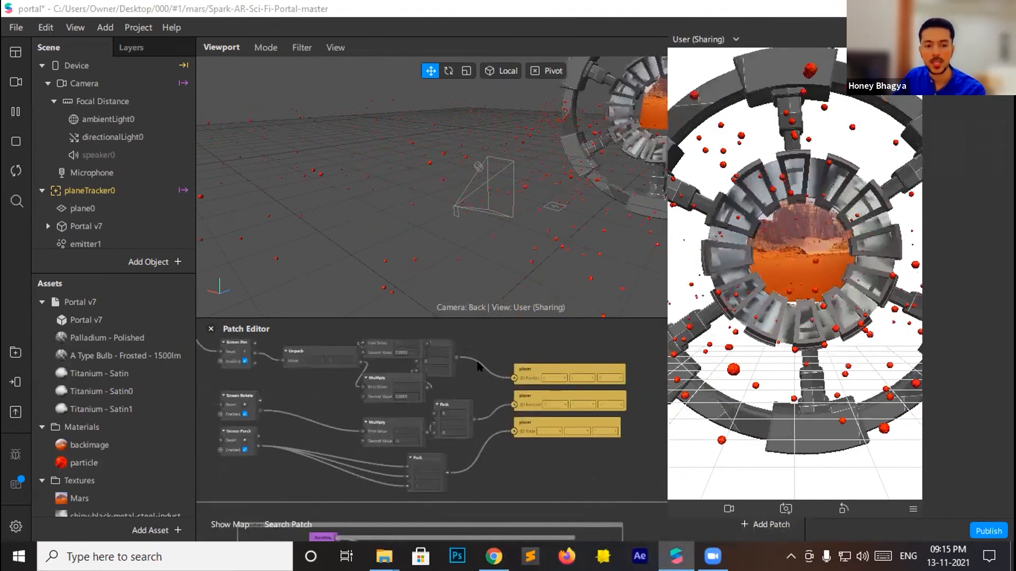
pyautogui.scroll(-5, 478, 365)
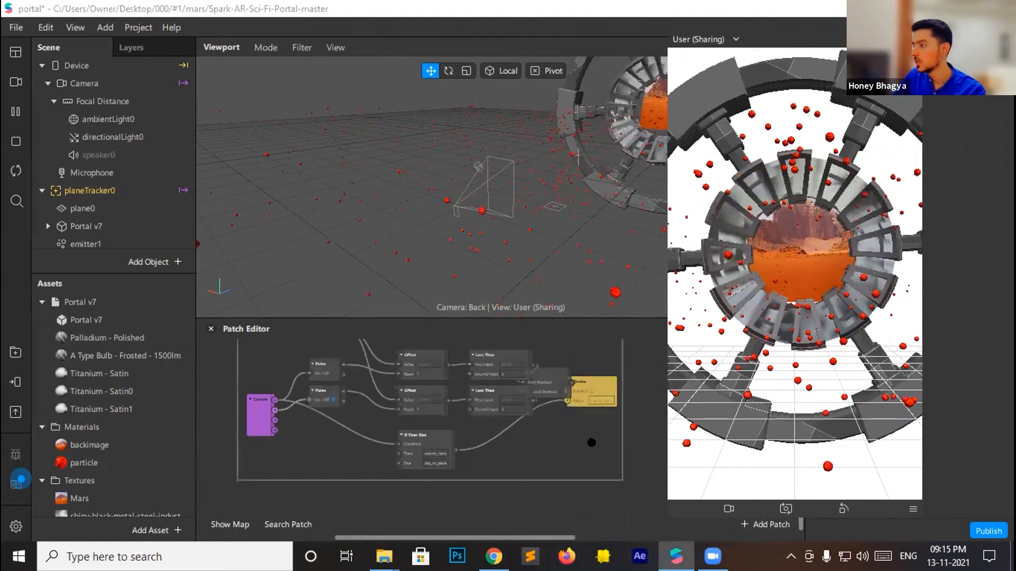
pyautogui.hscroll(5, 591, 443)
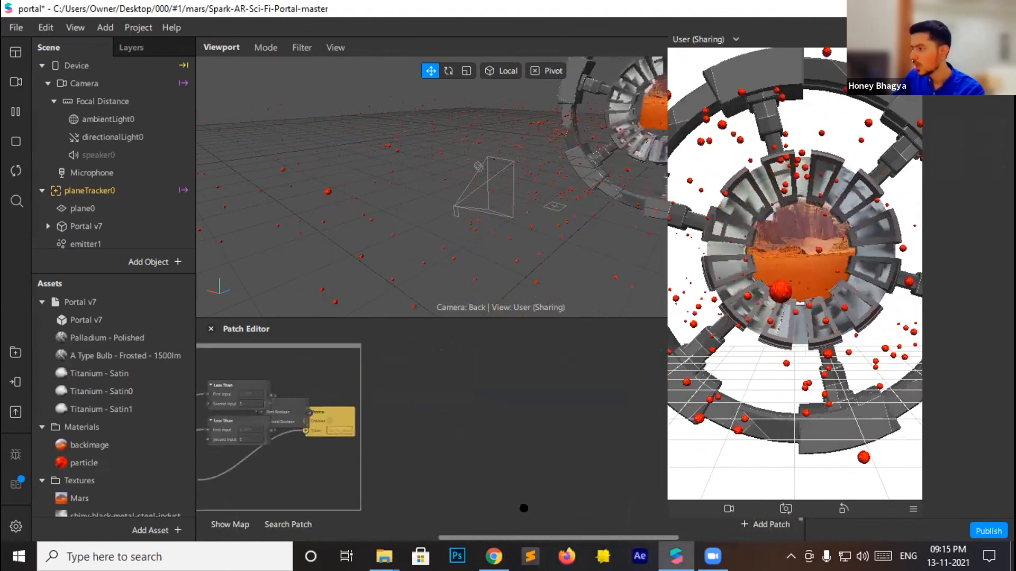
pyautogui.scroll(7, 523, 509)
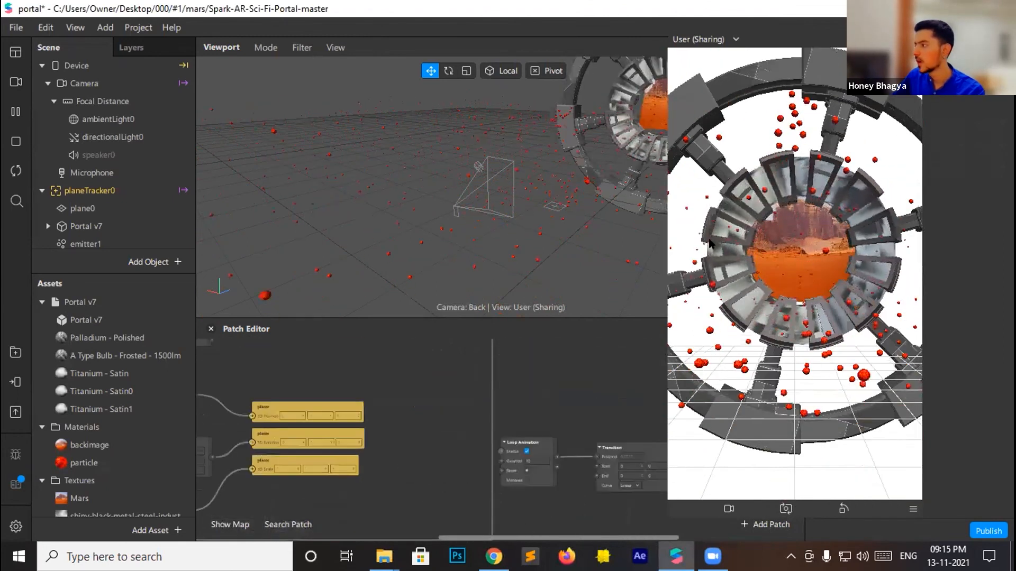
pyautogui.scroll(-2, 650, 422)
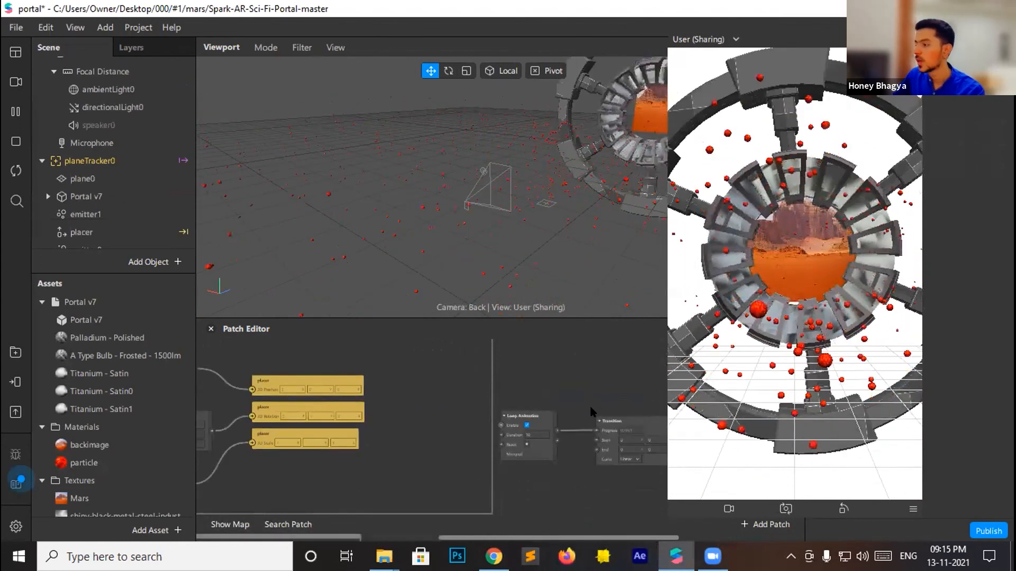
pyautogui.hscroll(5, 593, 418)
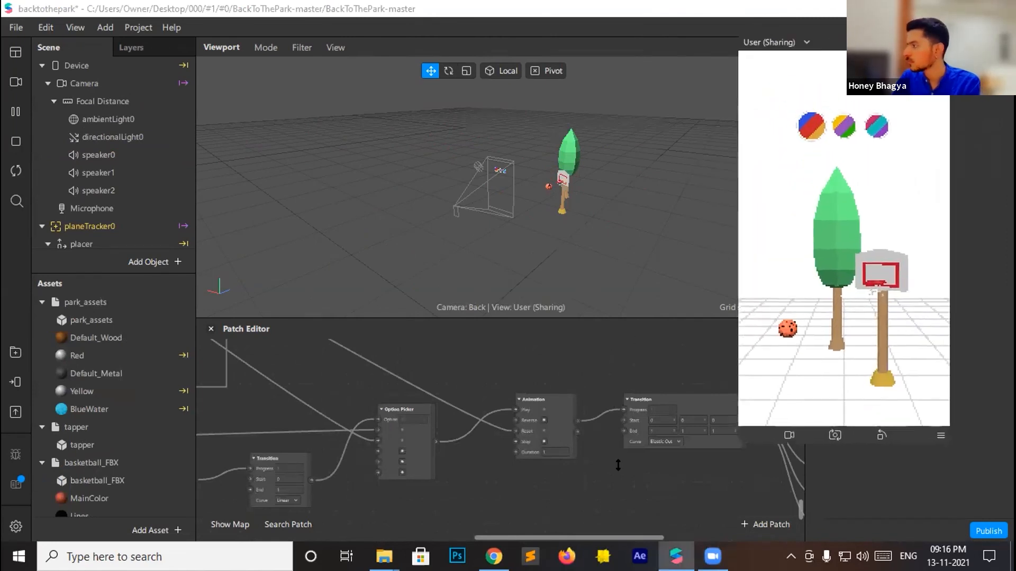
# In the BackToThePark project, reposition the simulator, set it to Simulate Touch and try the colour icons on the basketball hoop
pyautogui.moveTo(796, 51); pyautogui.dragTo(614, 64)
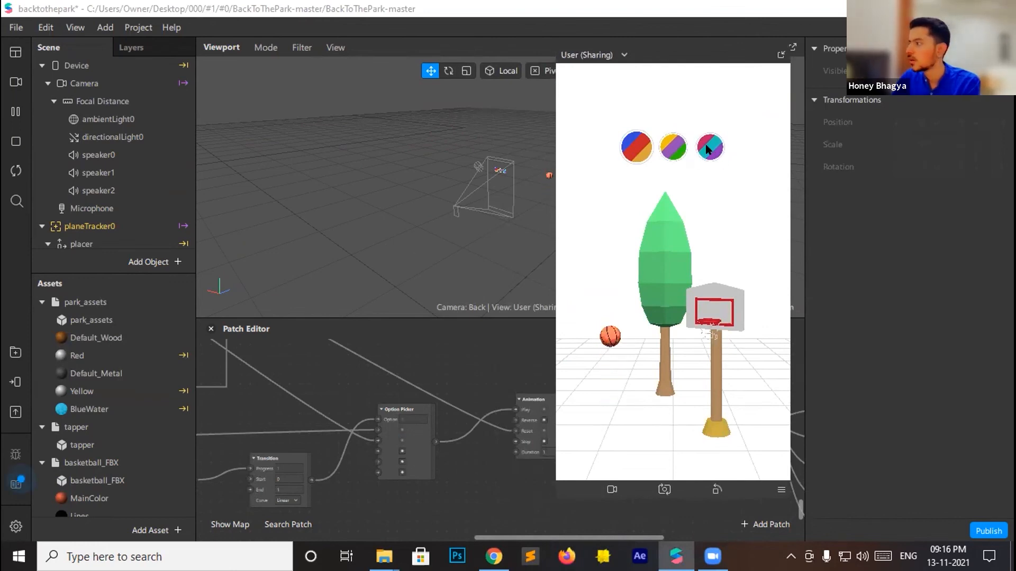
pyautogui.click(779, 490)
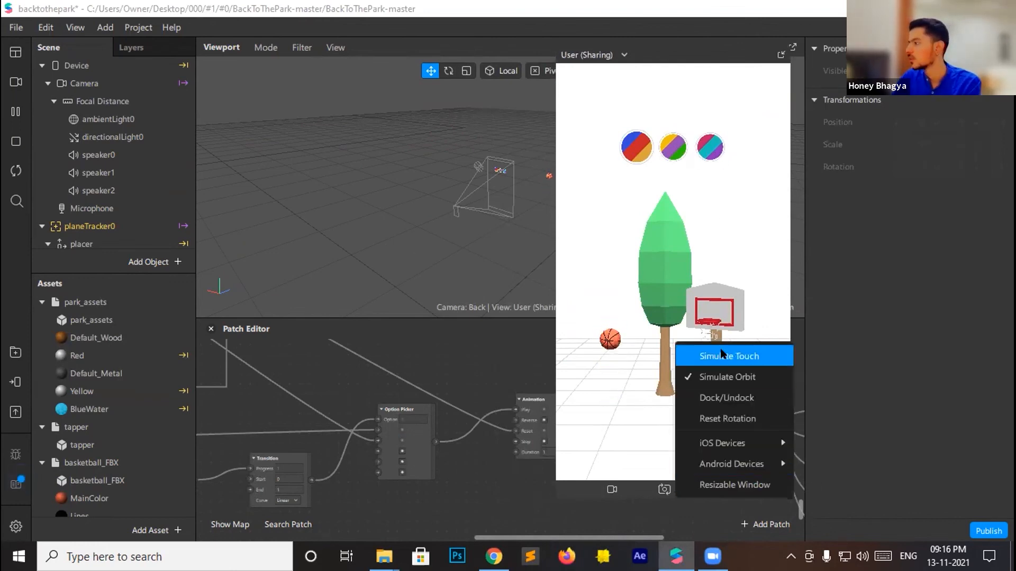
pyautogui.click(715, 353)
pyautogui.click(685, 138)
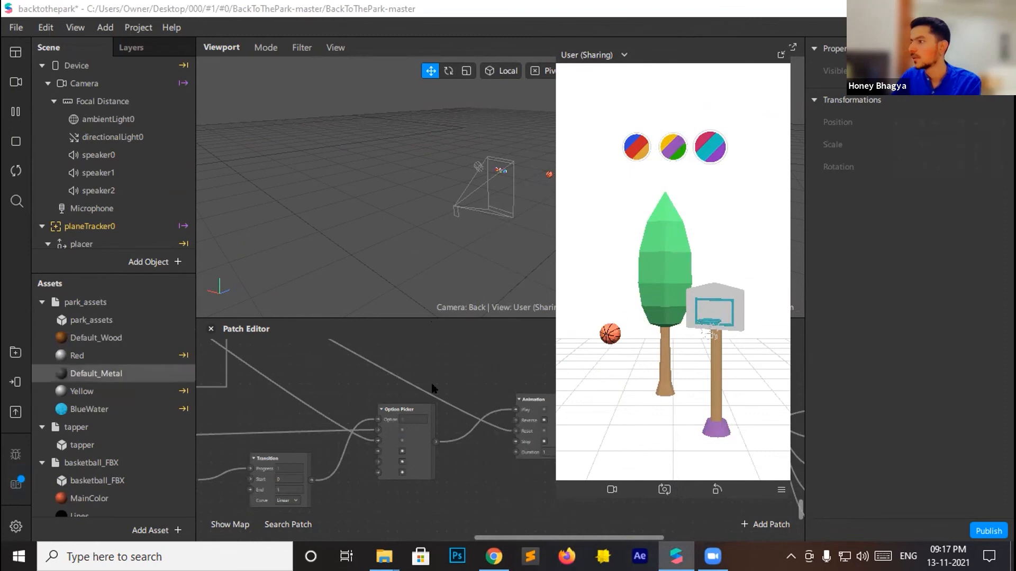
# Cycle through the park objects in the simulator, from the basketball hoop round to the climbing frame and seesaw
pyautogui.click(656, 318)
pyautogui.click(656, 317)
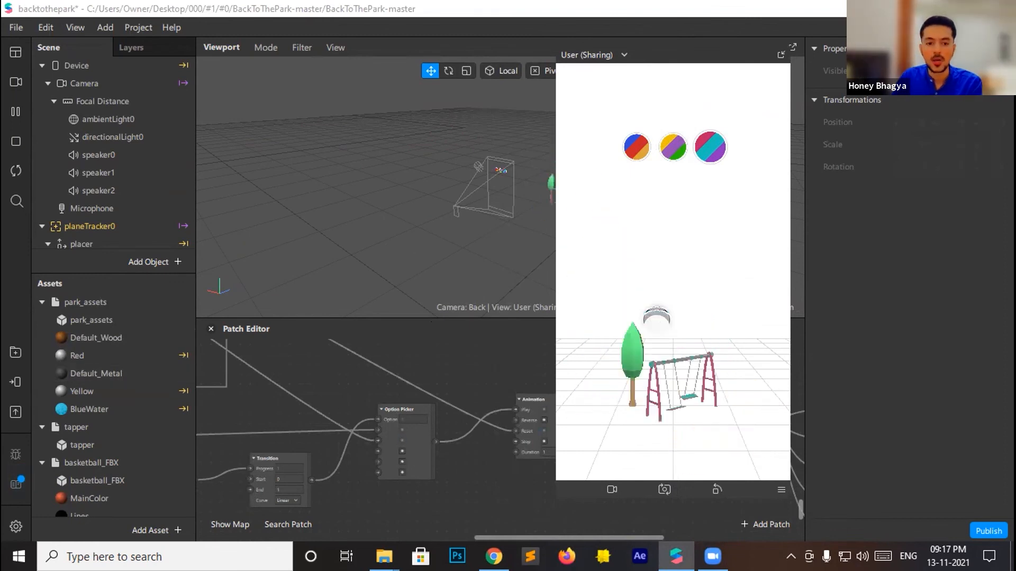
pyautogui.click(656, 317)
pyautogui.click(699, 284)
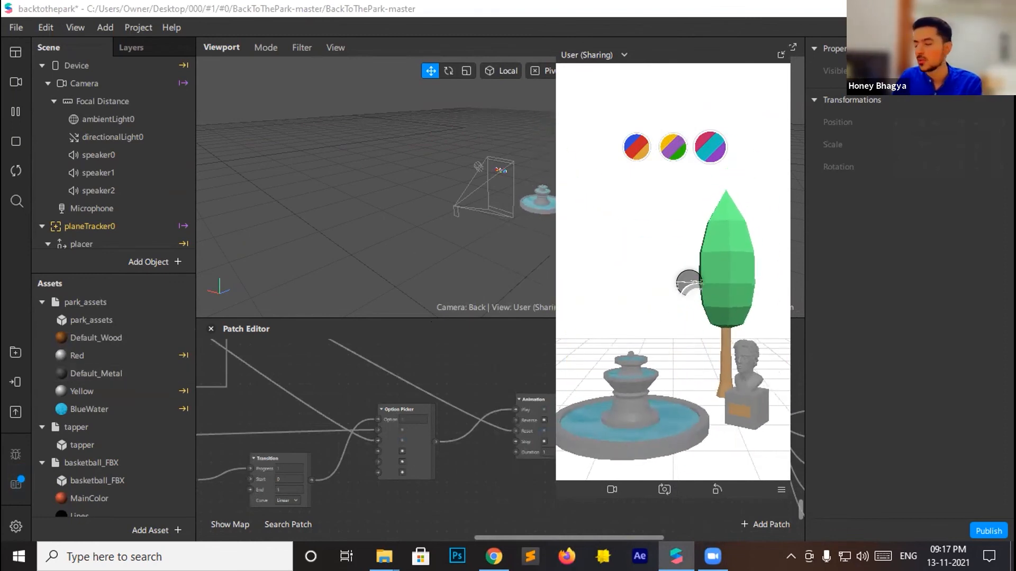
pyautogui.click(656, 350)
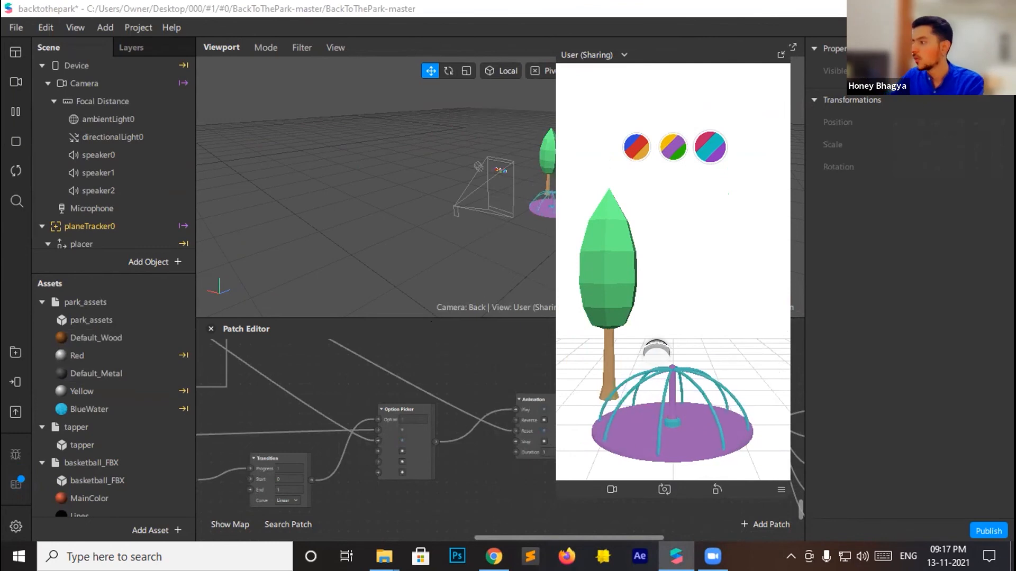
pyautogui.scroll(-3, 398, 400)
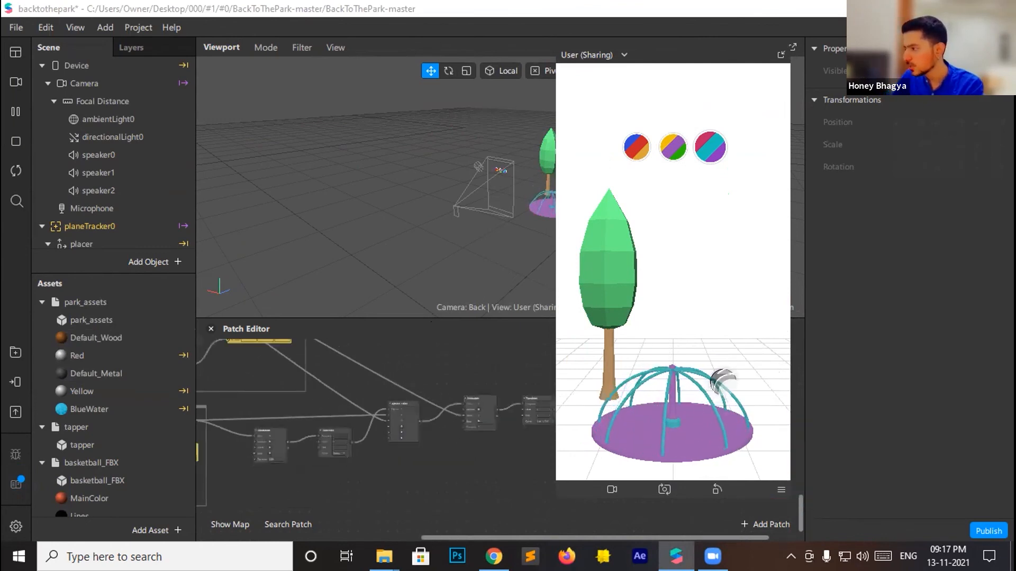
pyautogui.click(664, 331)
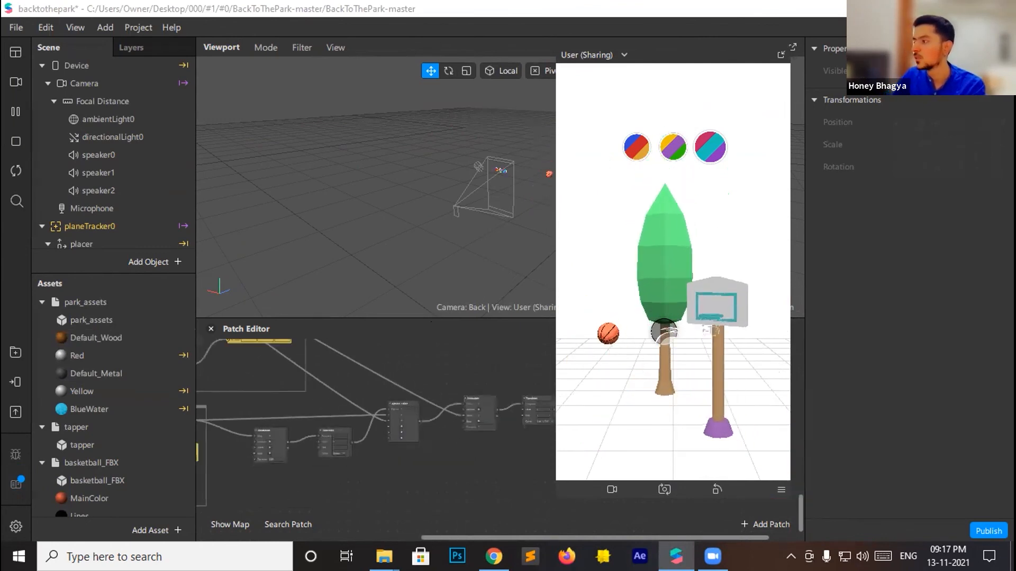
pyautogui.click(664, 331)
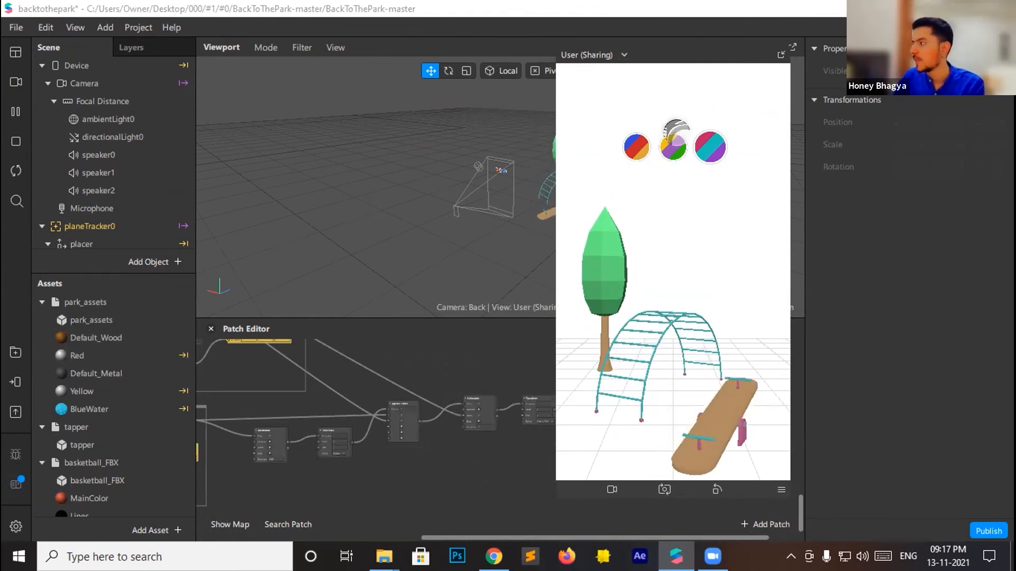
# Select icon_a under ColorInterface, test a colour change and examine the patches that drive the colour icons
pyautogui.scroll(-5, 127, 221)
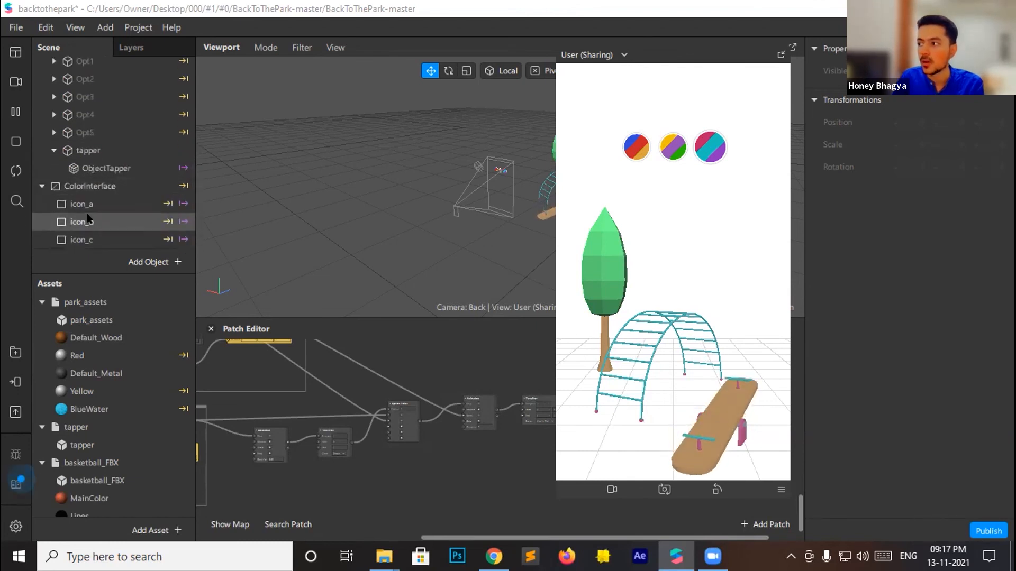
pyautogui.click(89, 223)
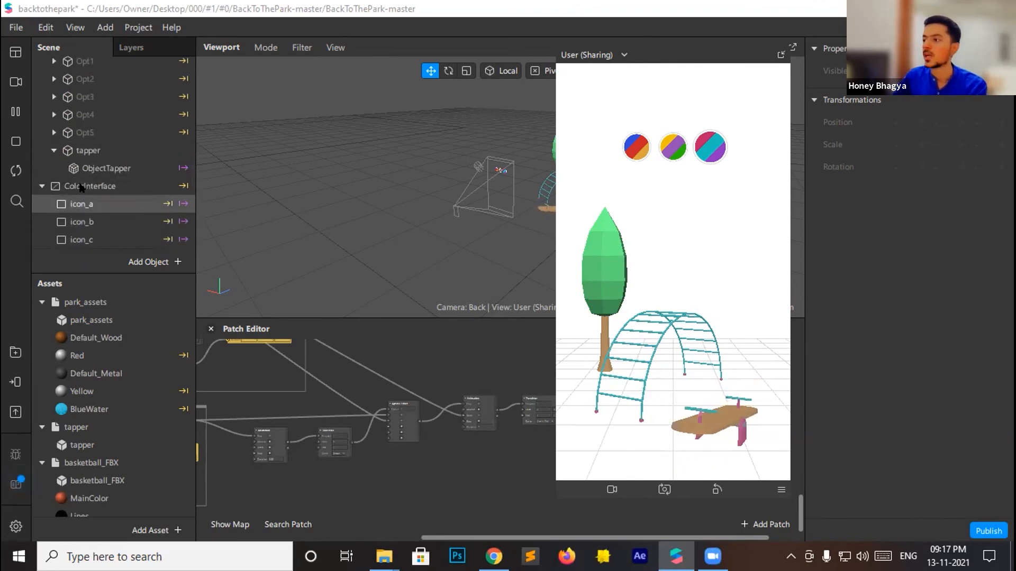
pyautogui.click(110, 203)
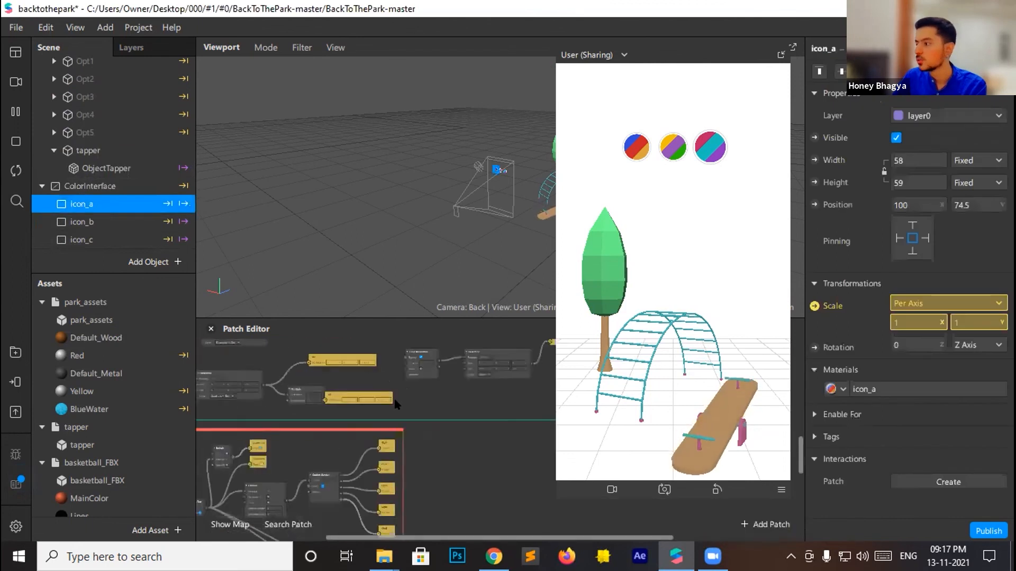
pyautogui.click(637, 140)
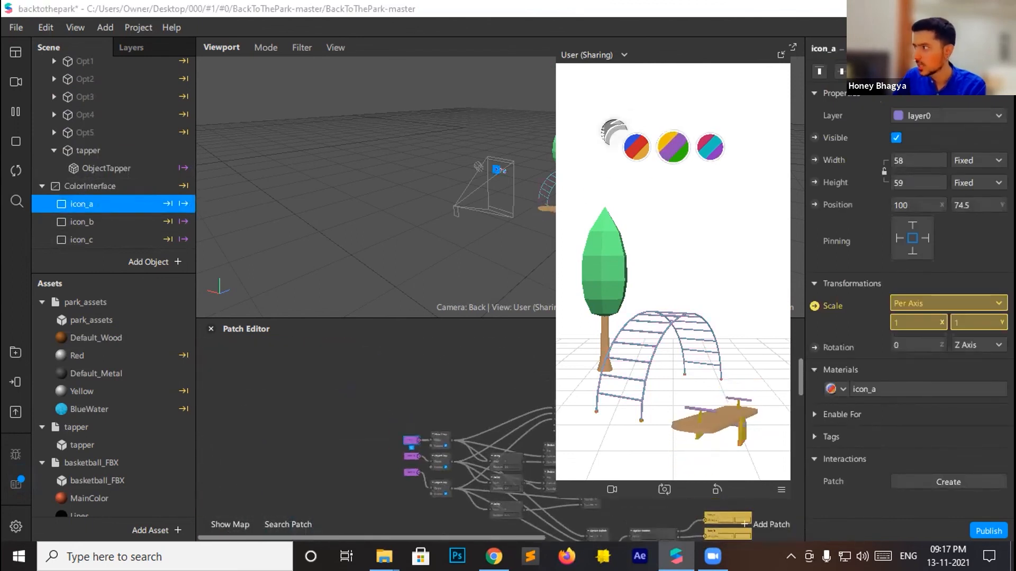
pyautogui.scroll(-2, 425, 455)
pyautogui.moveTo(421, 538); pyautogui.dragTo(495, 538)
pyautogui.scroll(2, 494, 396)
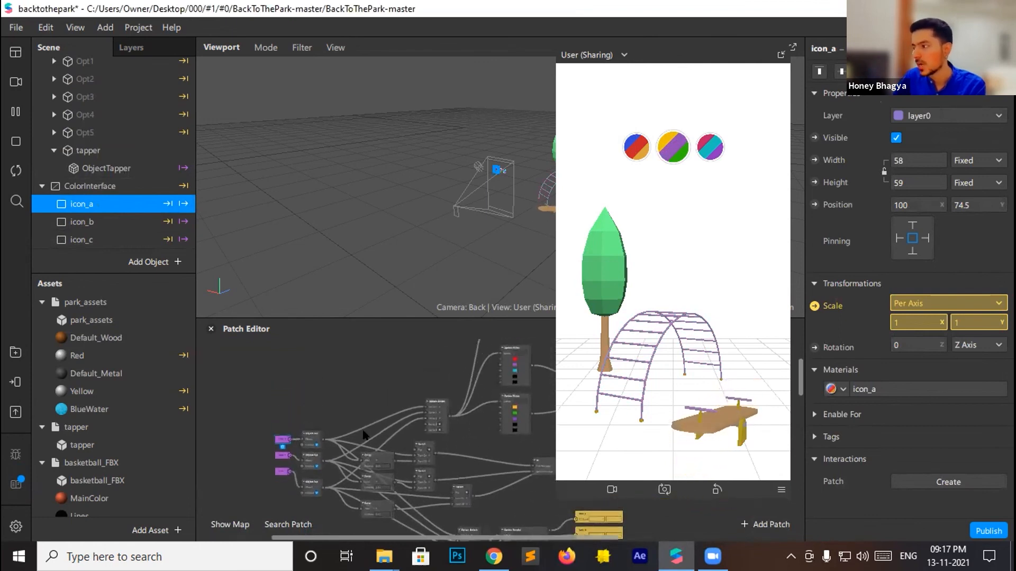
# Test the three colour icons on the climbing frame and seesaw, finishing with the red and blue palette
pyautogui.click(679, 135)
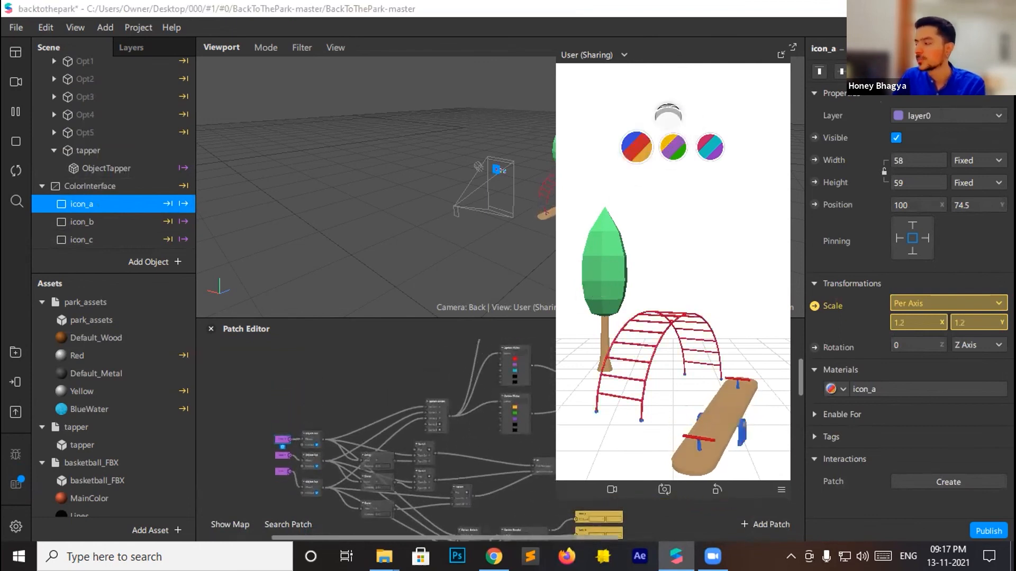
pyautogui.click(710, 147)
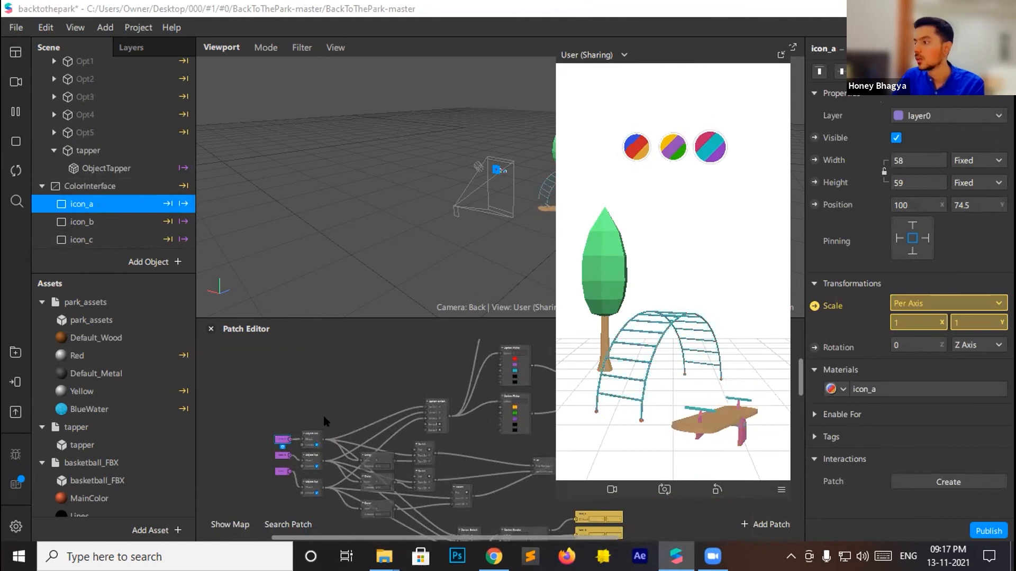
pyautogui.click(673, 146)
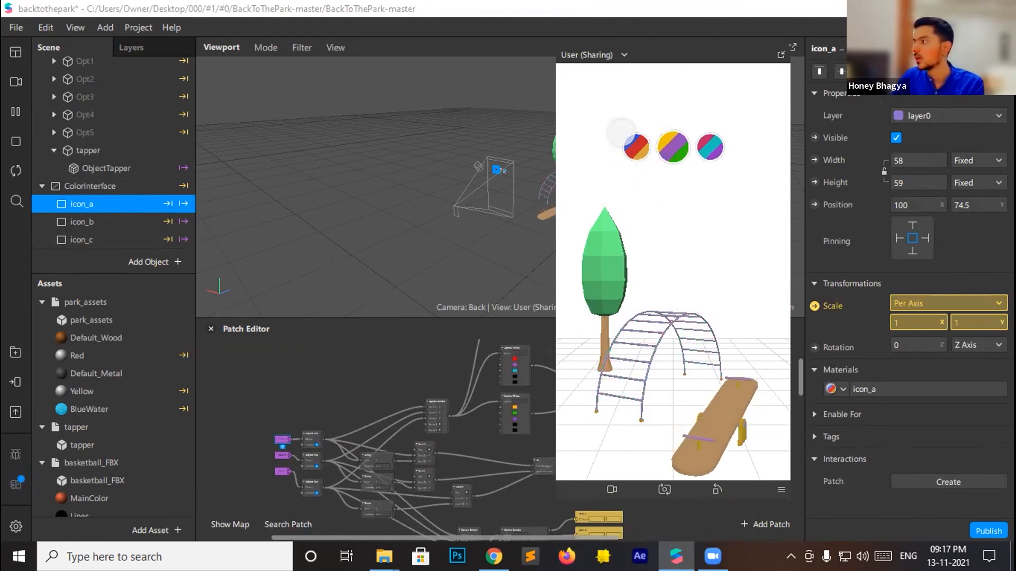
pyautogui.click(635, 148)
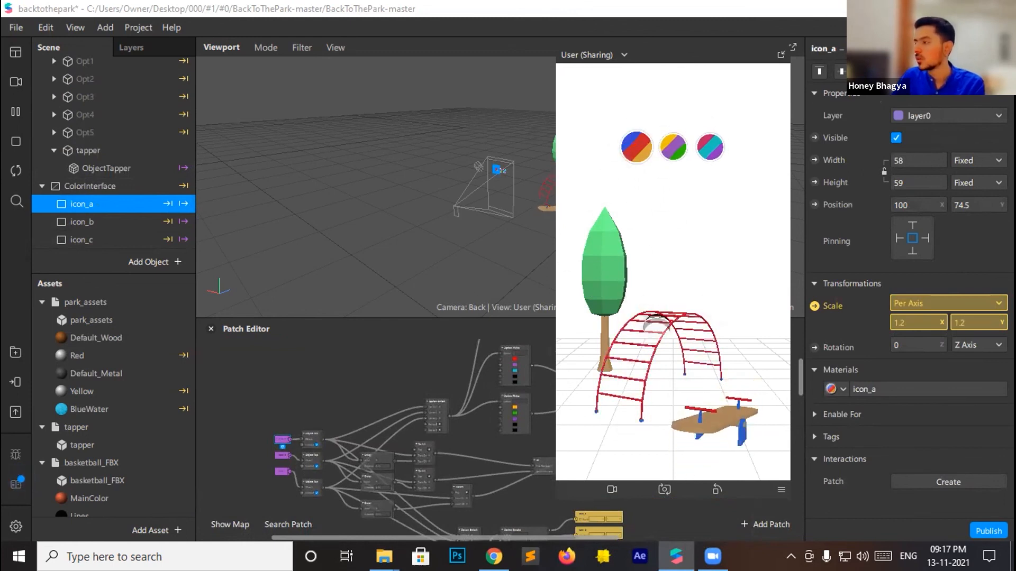
# Advance the simulated park scene past the swing set to the merry-go-round in the red and blue palette
pyautogui.click(644, 317)
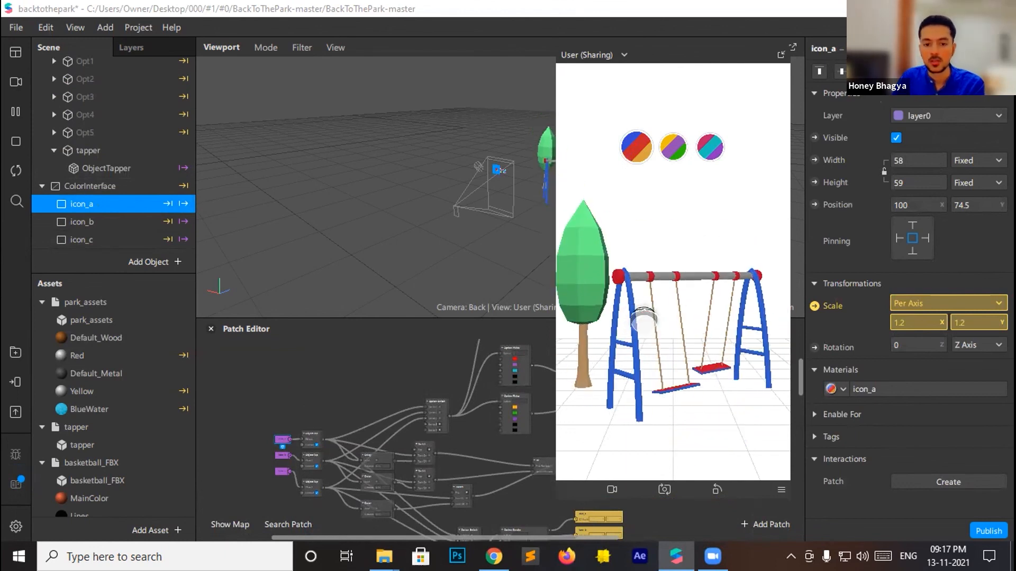
pyautogui.click(644, 318)
pyautogui.click(643, 317)
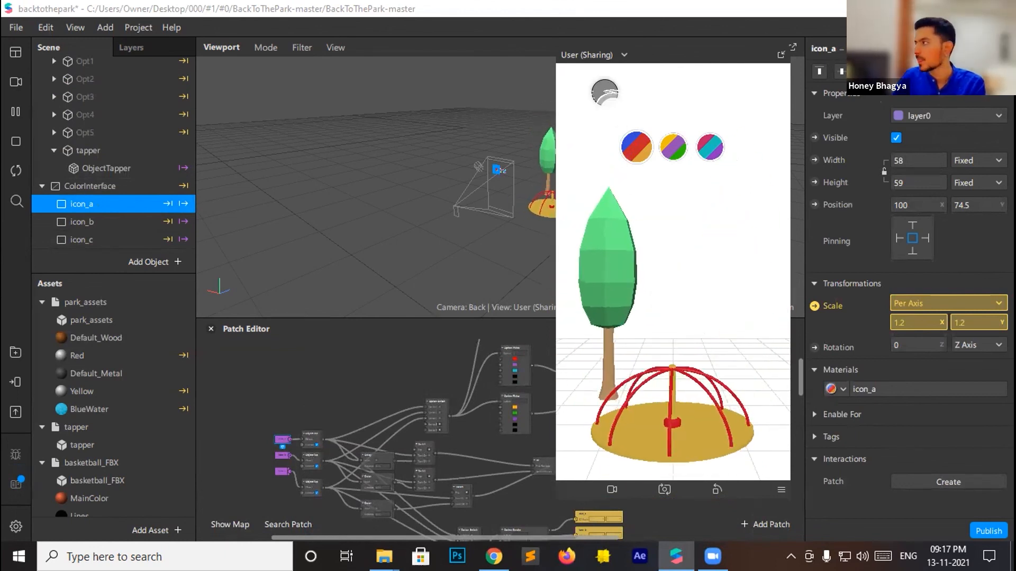